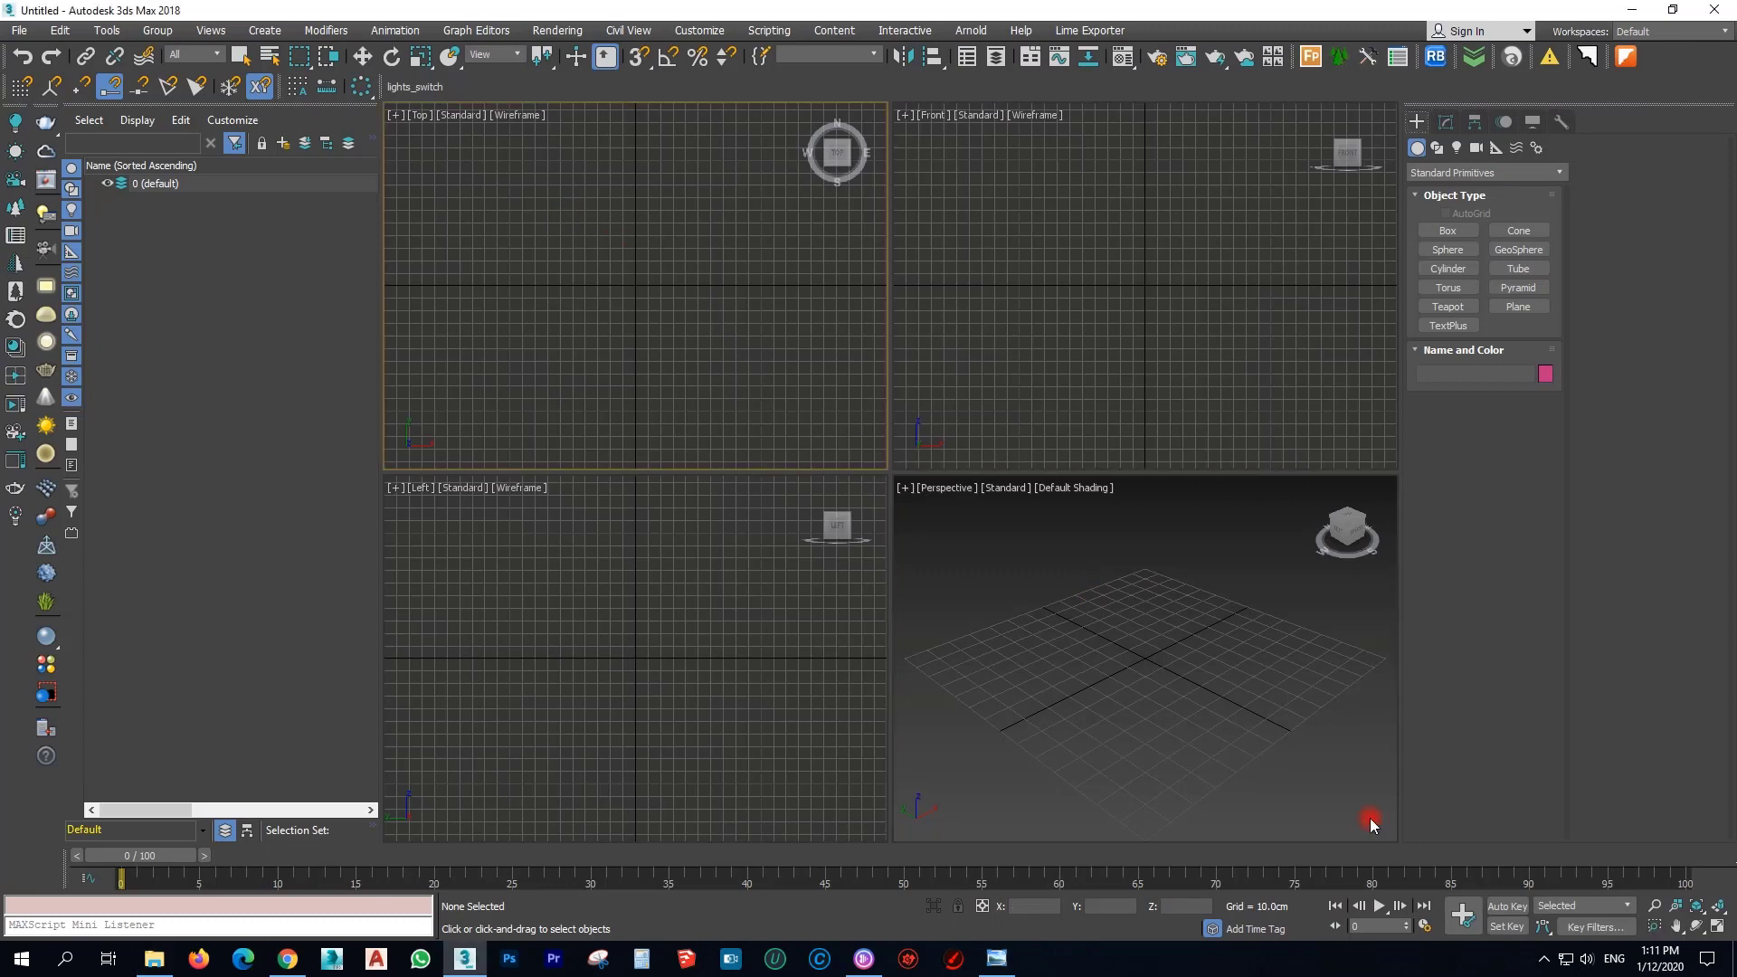
# Draw a plane about 218 cm long and 56 cm wide in an enlarged Top view.
pyautogui.click(1717, 925)
pyautogui.moveTo(930, 480); pyautogui.dragTo(911, 481, button='middle')
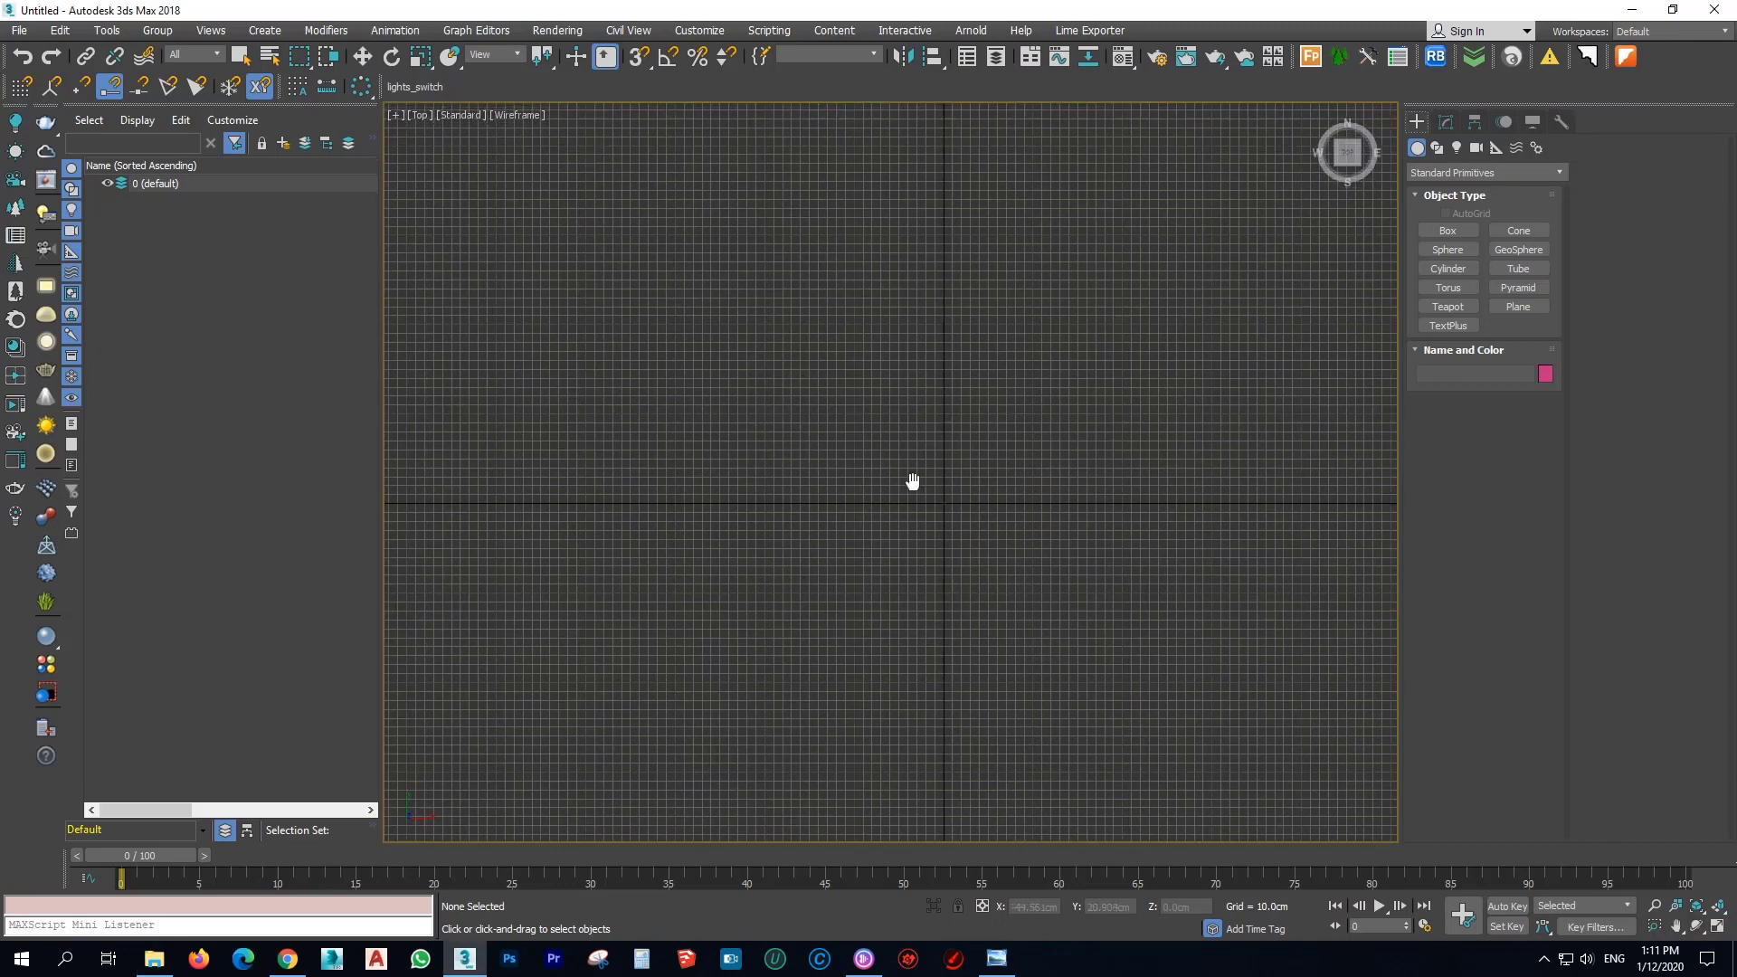
pyautogui.scroll(3, 1056, 444)
pyautogui.click(1495, 310)
pyautogui.moveTo(849, 302); pyautogui.dragTo(892, 361, button='middle')
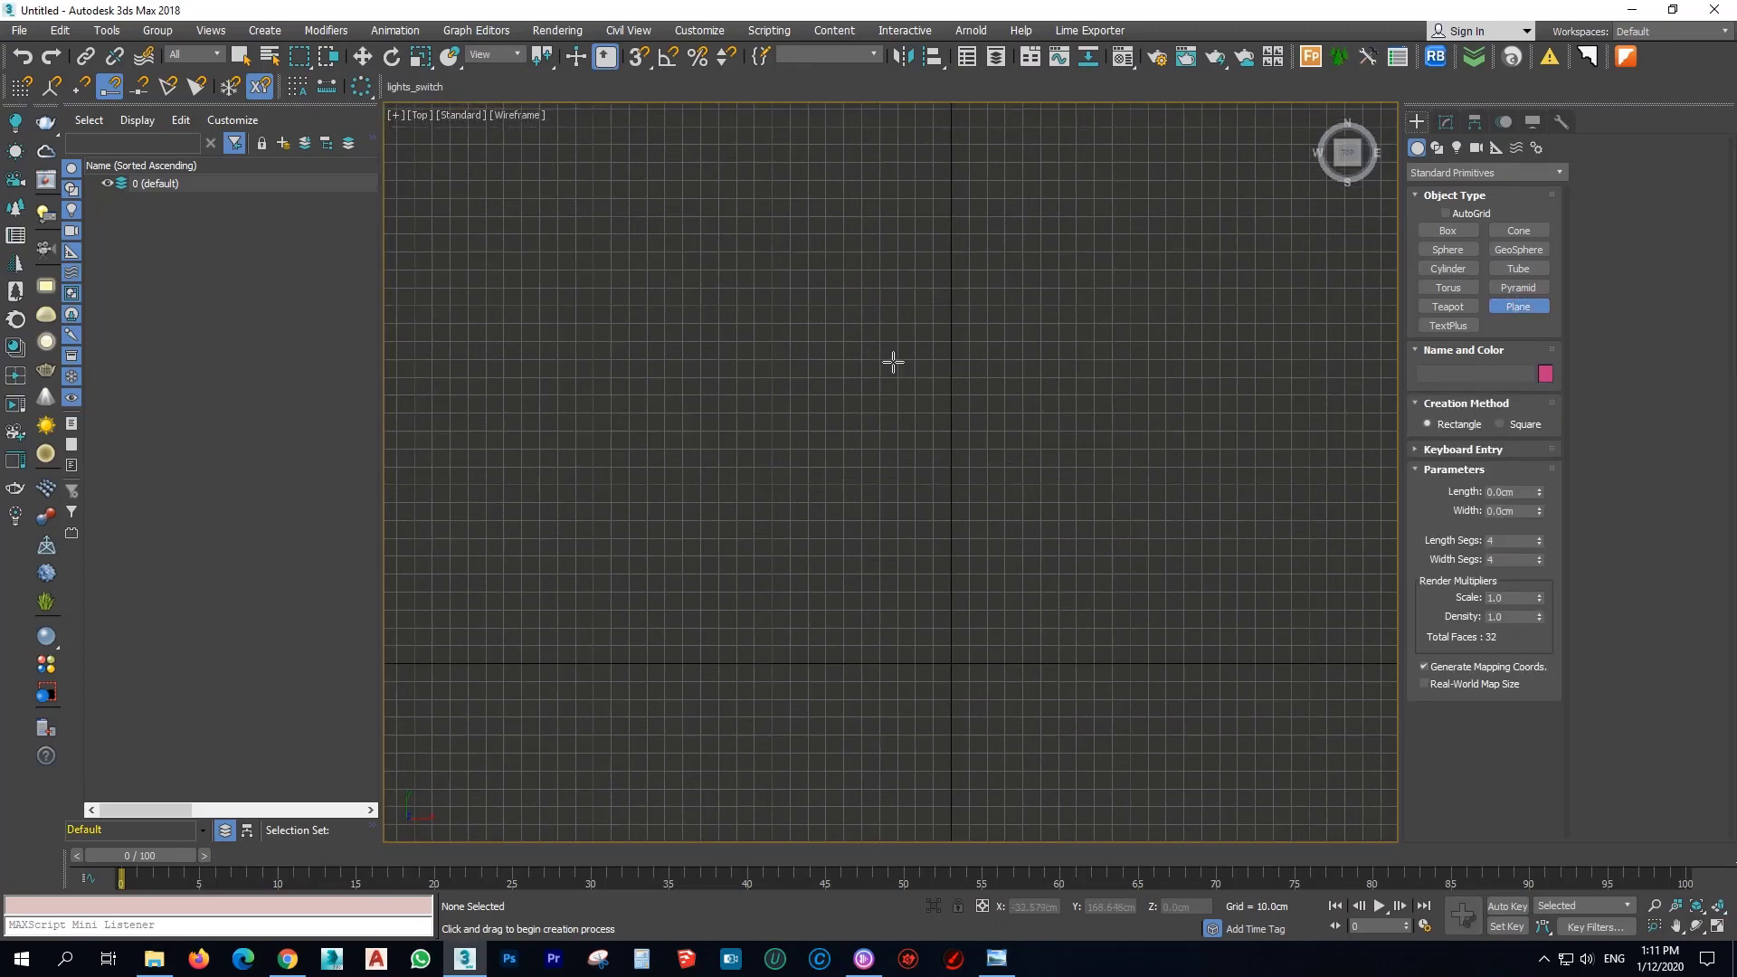
pyautogui.moveTo(812, 269); pyautogui.dragTo(914, 661)
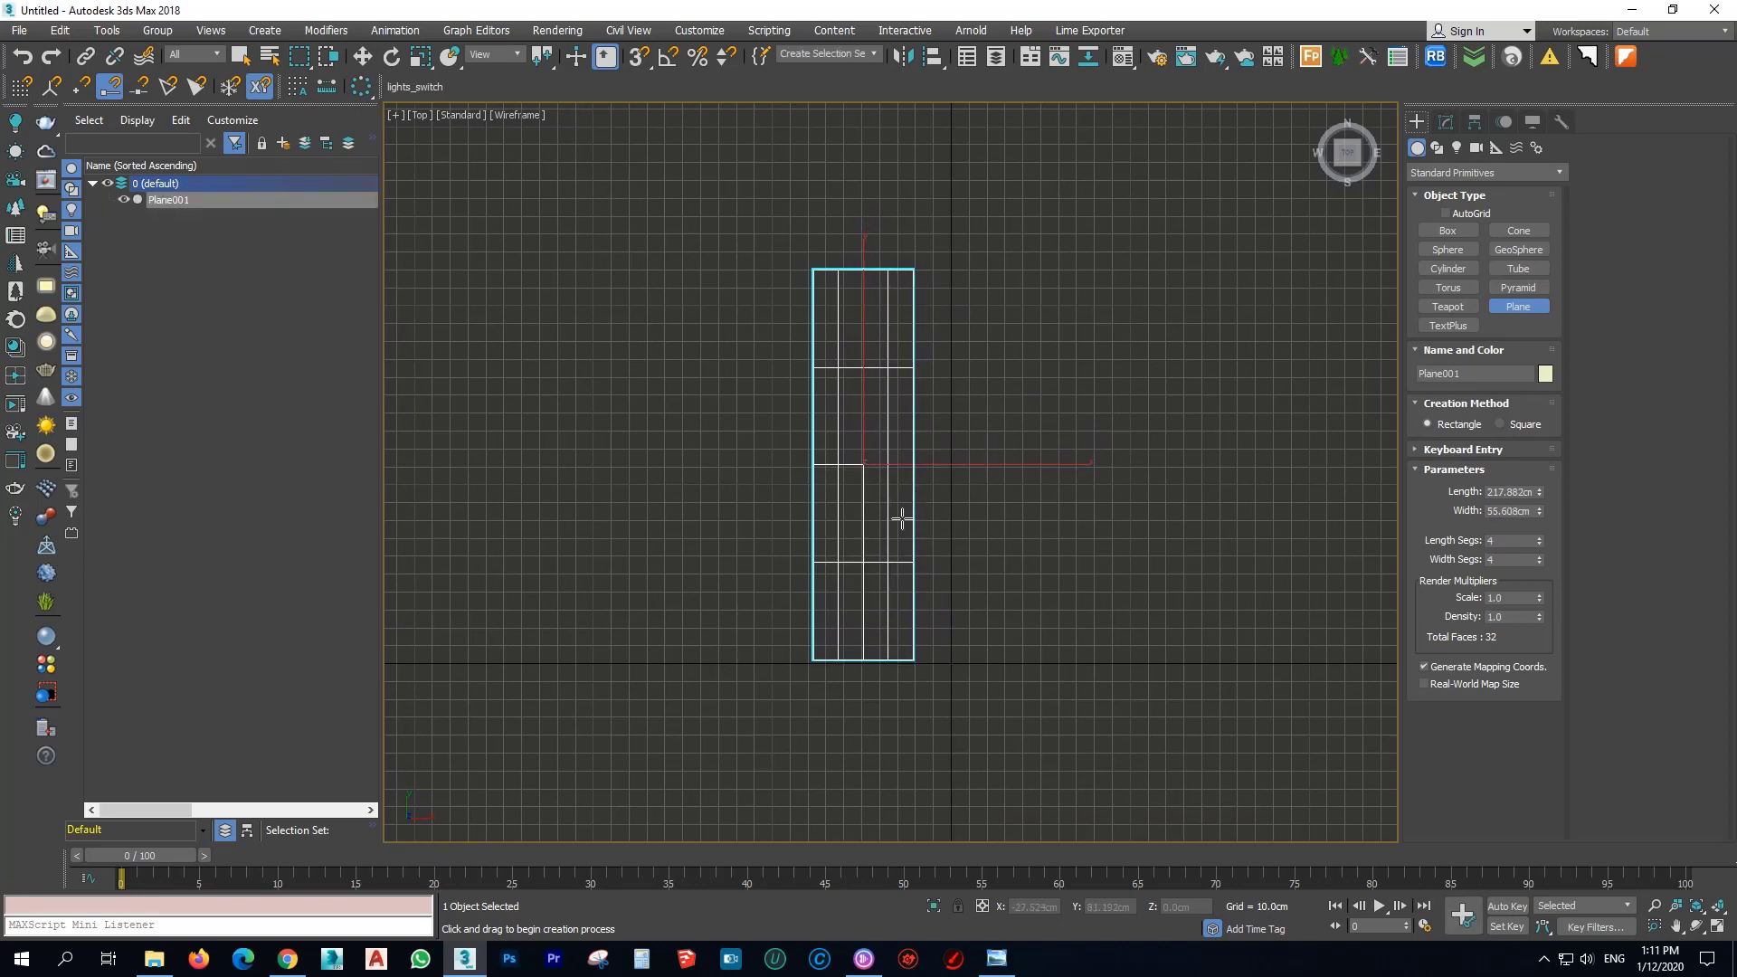
# Reduce the plane's length and width segments to 1 and display it shaded with the grid hidden.
pyautogui.rightClick(1538, 541)
pyautogui.rightClick(1537, 559)
pyautogui.scroll(3, 915, 524)
pyautogui.press('F3')
pyautogui.moveTo(916, 515)
pyautogui.mouseDown(button='middle')
pyautogui.moveTo(942, 504)
pyautogui.moveTo(887, 519)
pyautogui.moveTo(933, 529)
pyautogui.moveTo(914, 508)
pyautogui.mouseUp(button='middle')
pyautogui.press('g')
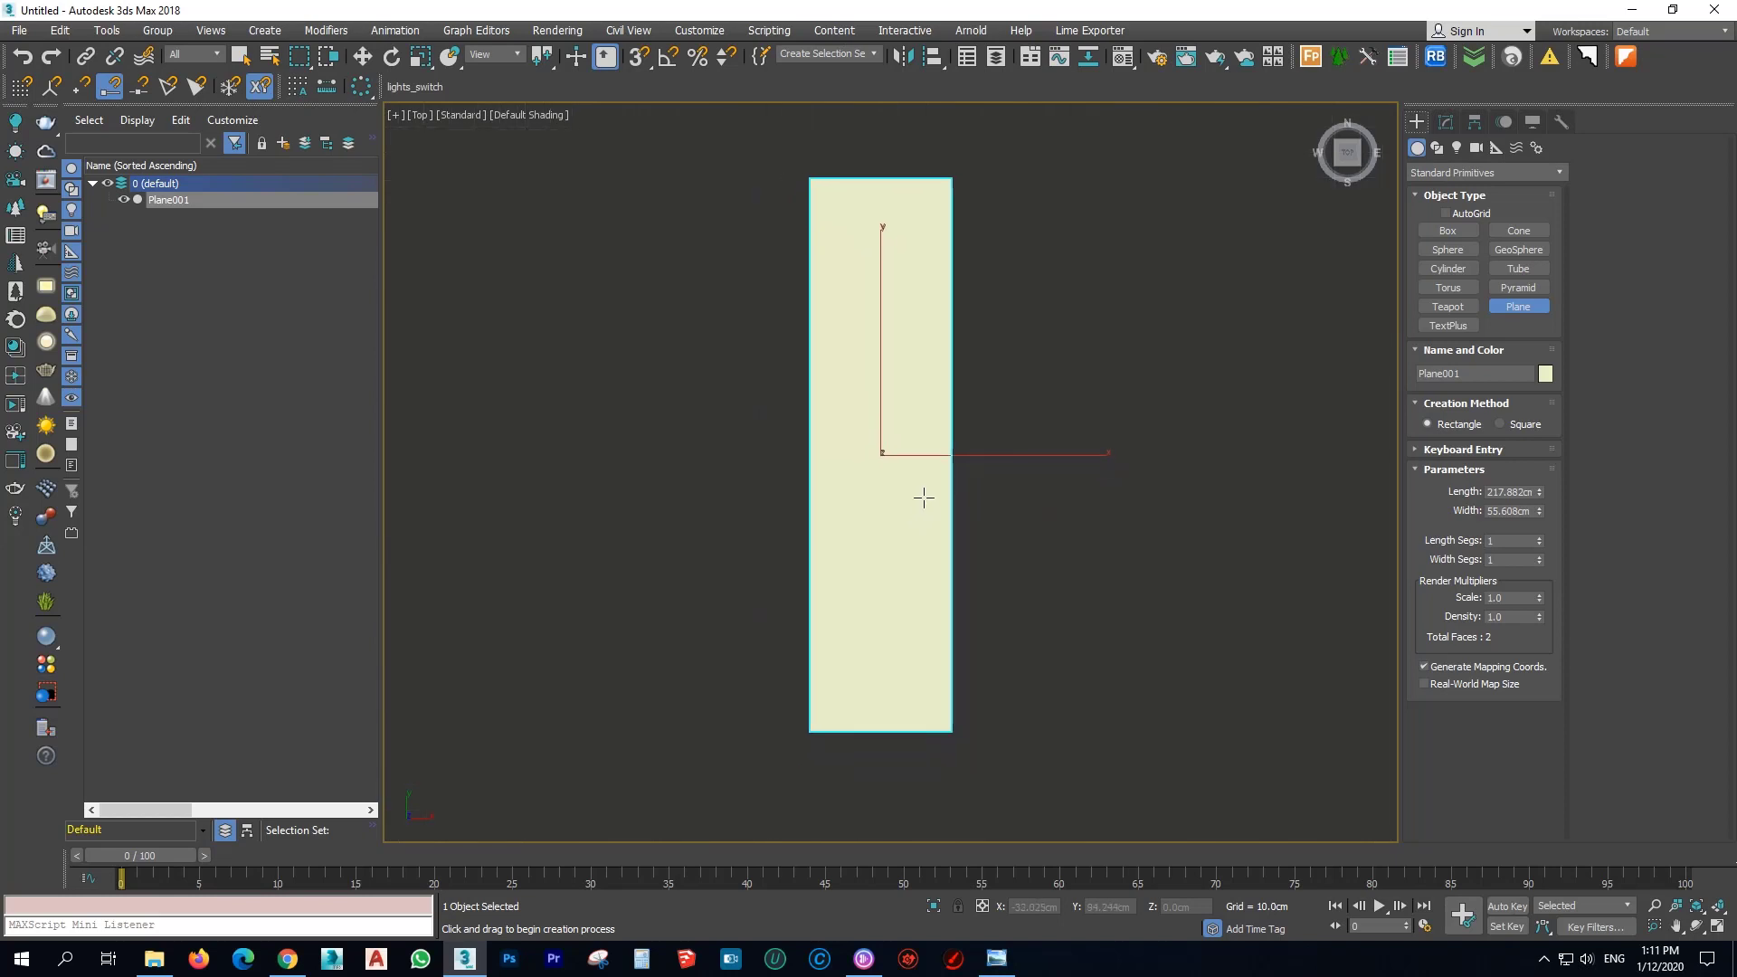
# Set the plane's length to 250 cm and its width to 60 cm.
pyautogui.doubleClick(1520, 491)
pyautogui.write('250')
pyautogui.press('Return')
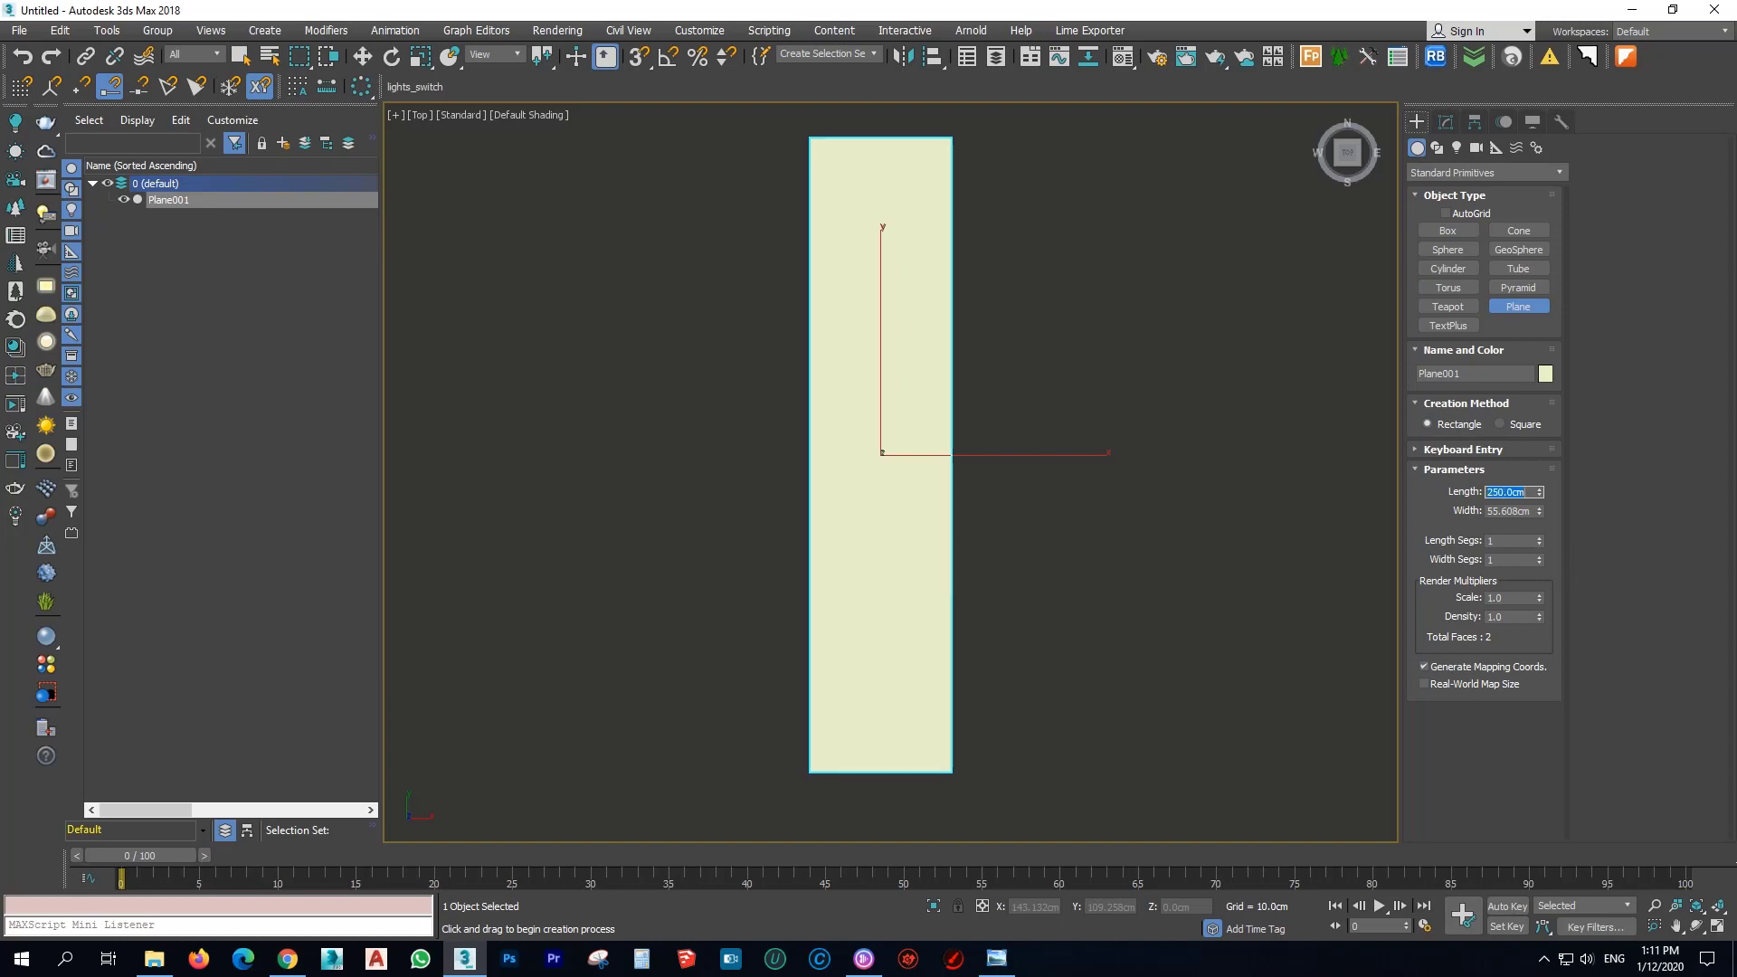
pyautogui.press('Tab')
pyautogui.write('60')
pyautogui.press('Return')
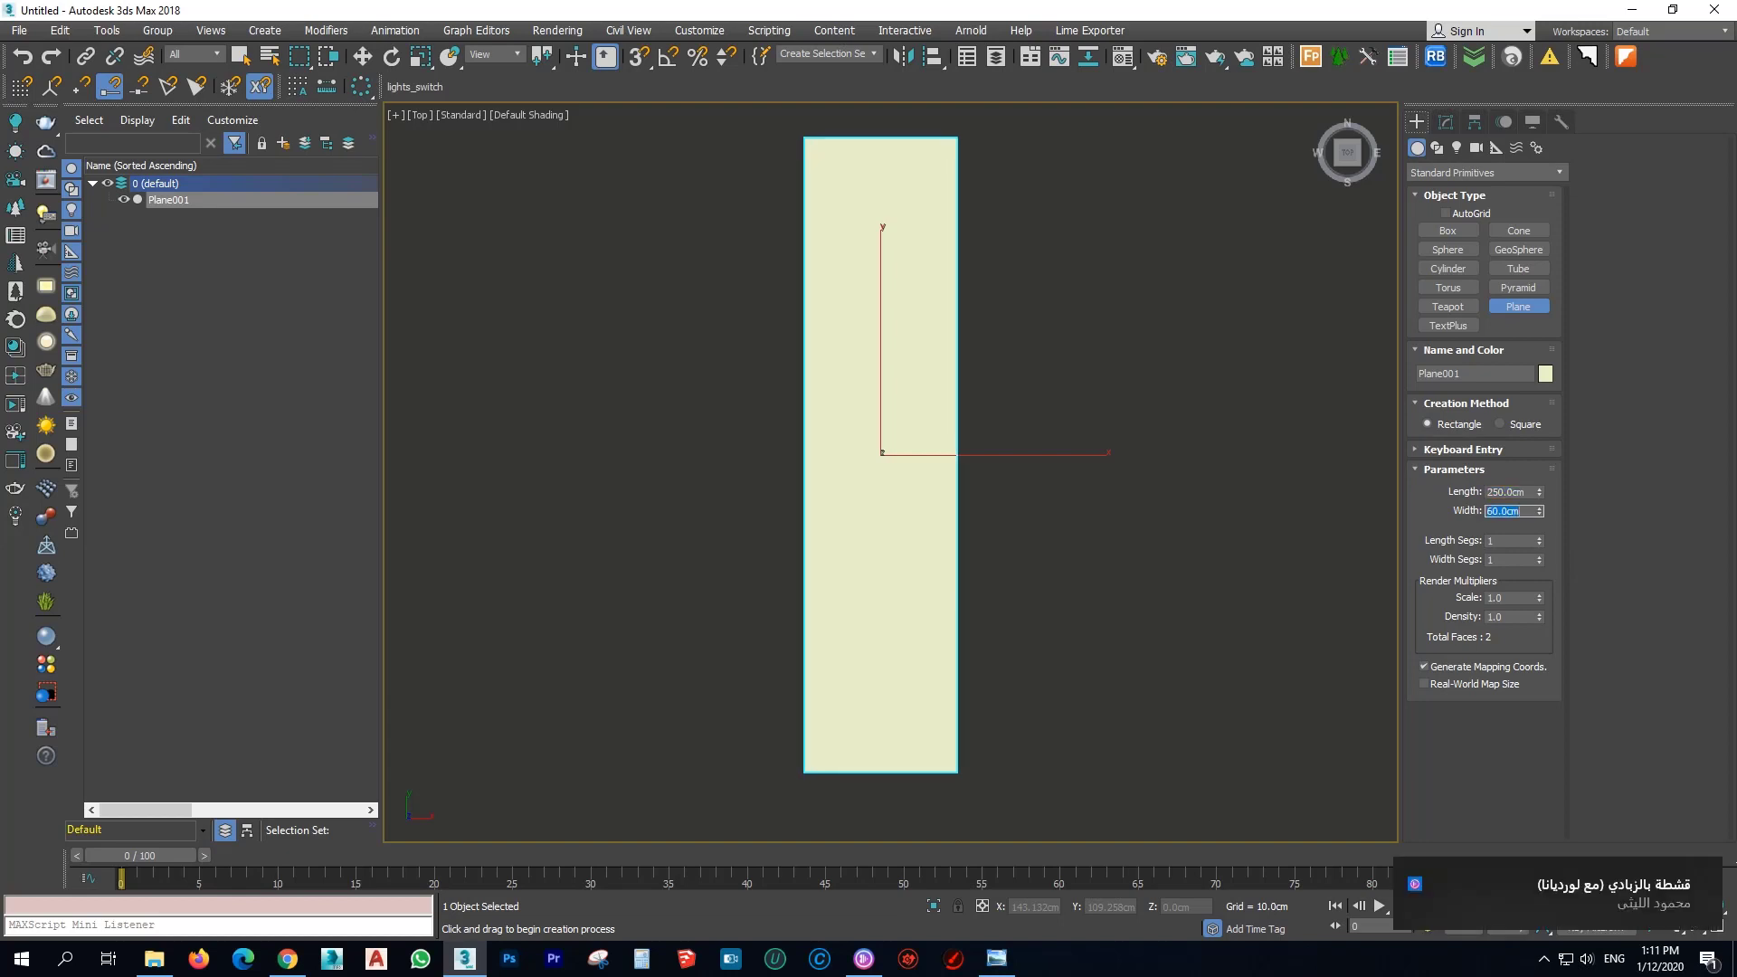
pyautogui.click(1707, 875)
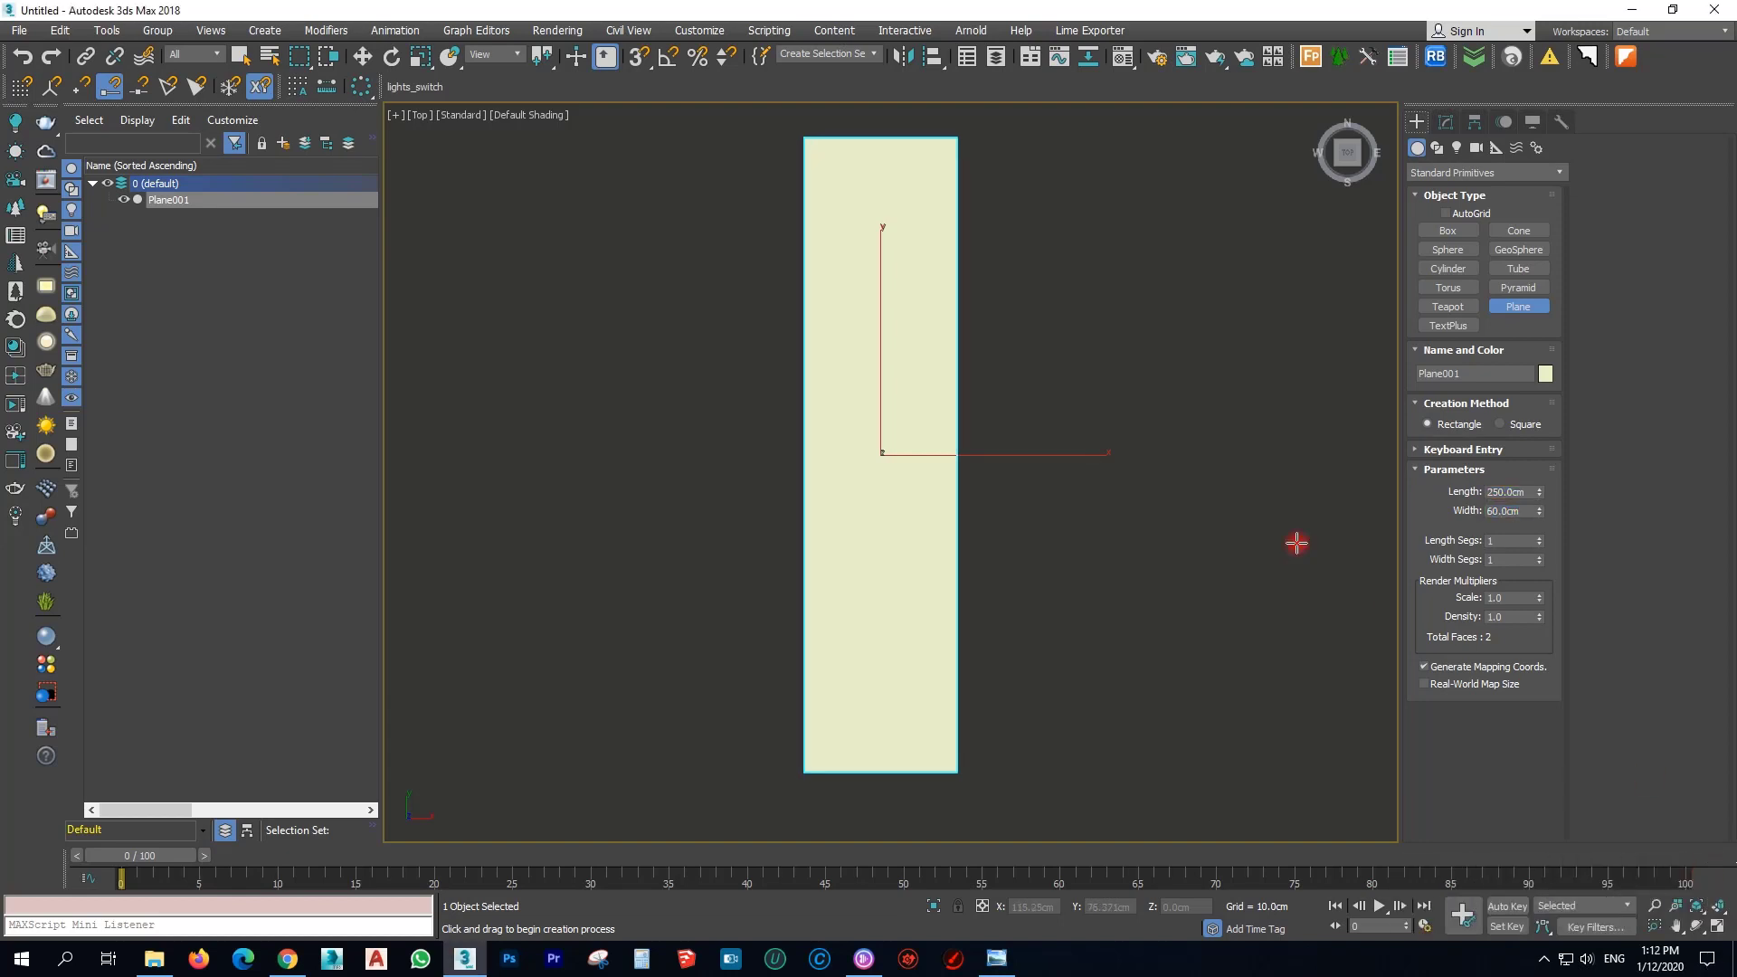
pyautogui.moveTo(1106, 487); pyautogui.dragTo(1038, 504, button='middle')
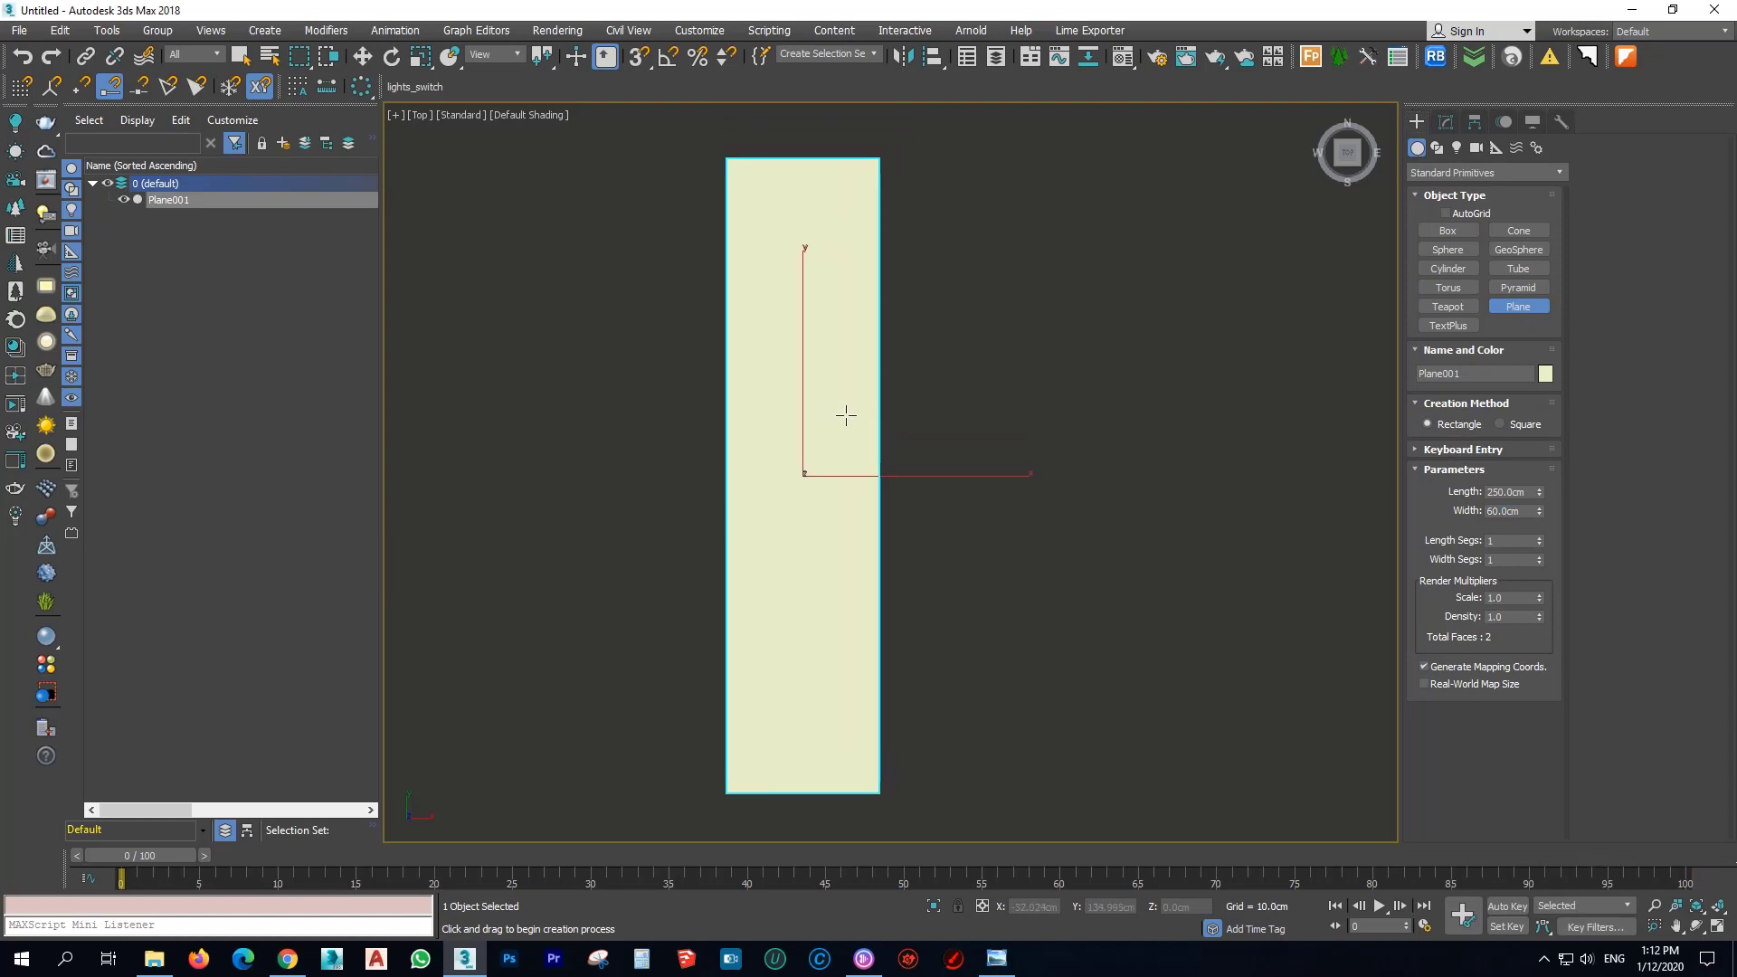
pyautogui.scroll(-2, 904, 414)
pyautogui.moveTo(903, 414); pyautogui.dragTo(870, 407, button='middle')
pyautogui.scroll(2, 853, 413)
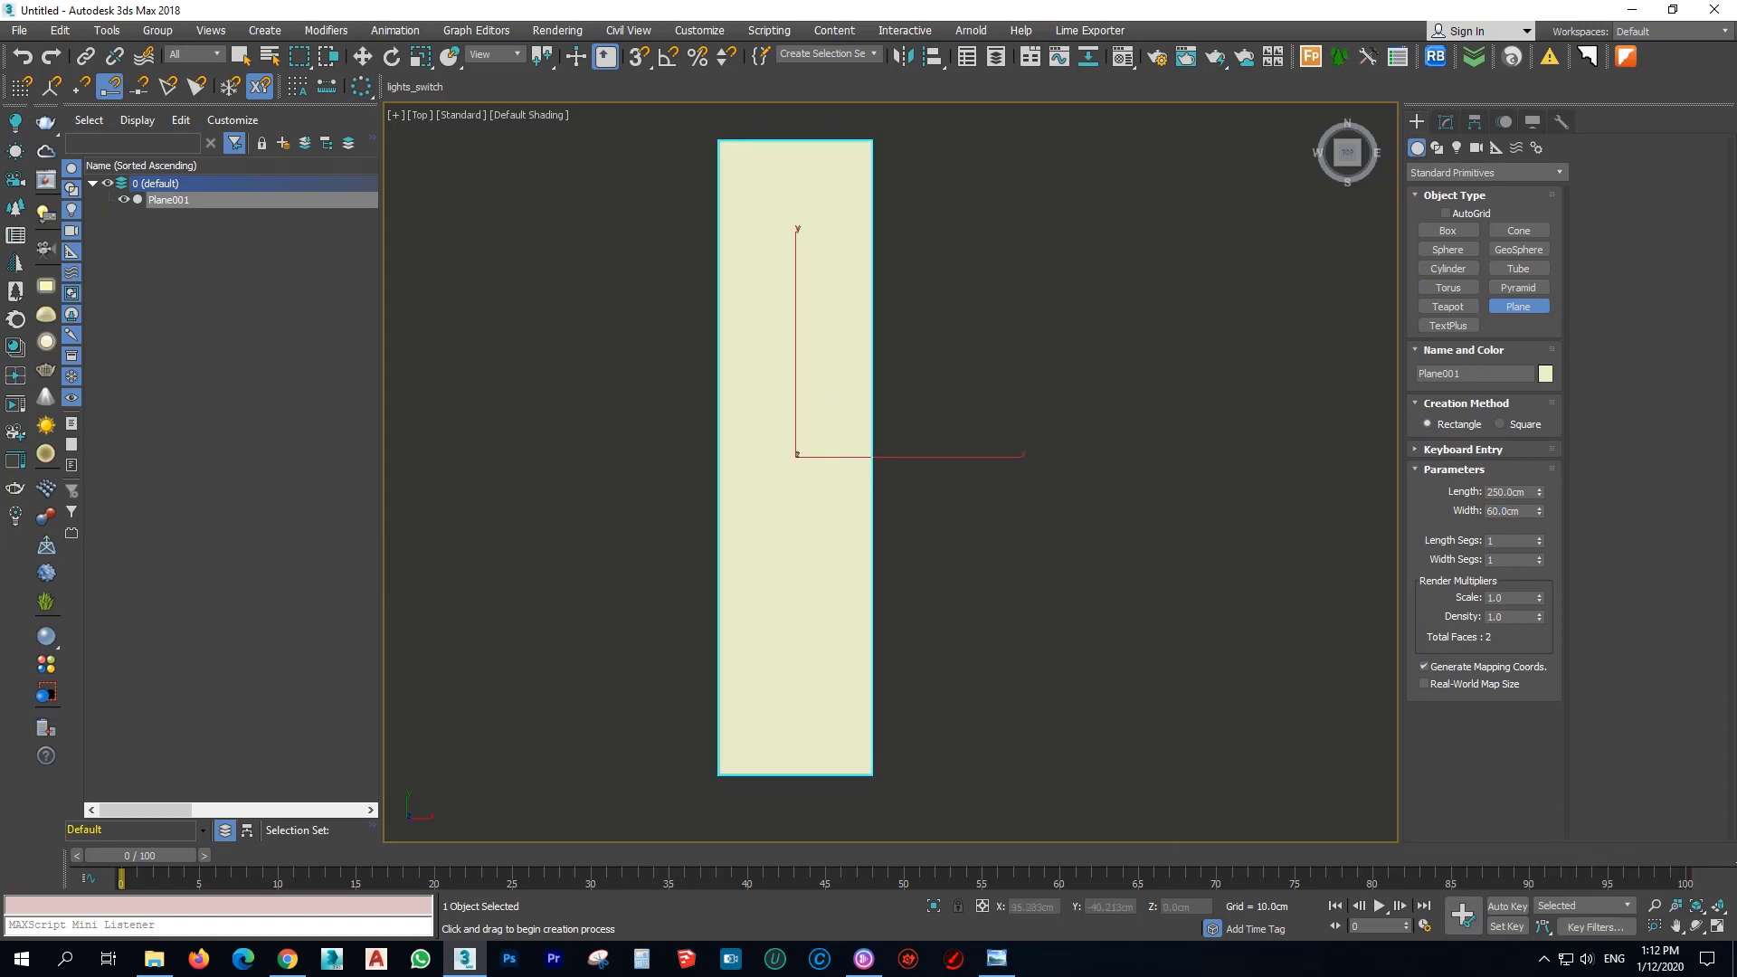
# Switch to Windows Photo Viewer and examine the wall panel reference images for the panel layout and proportions.
pyautogui.hotkey('alt', 'Tab')
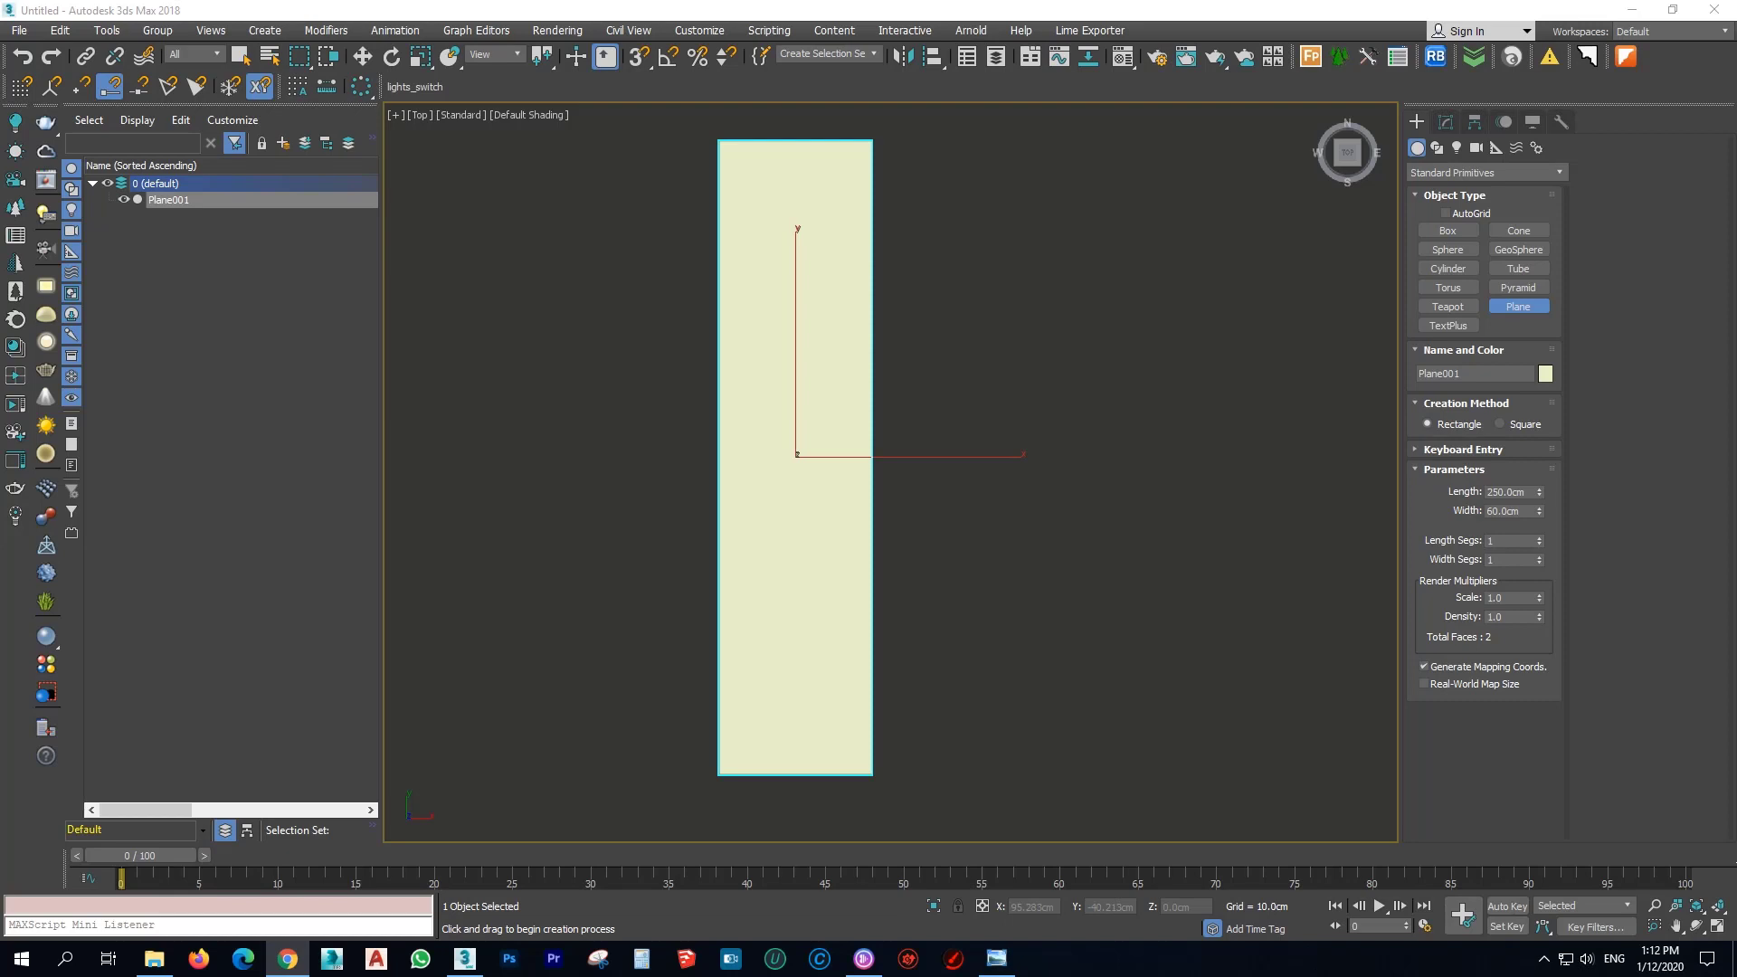
pyautogui.hotkey('alt', 'Tab')
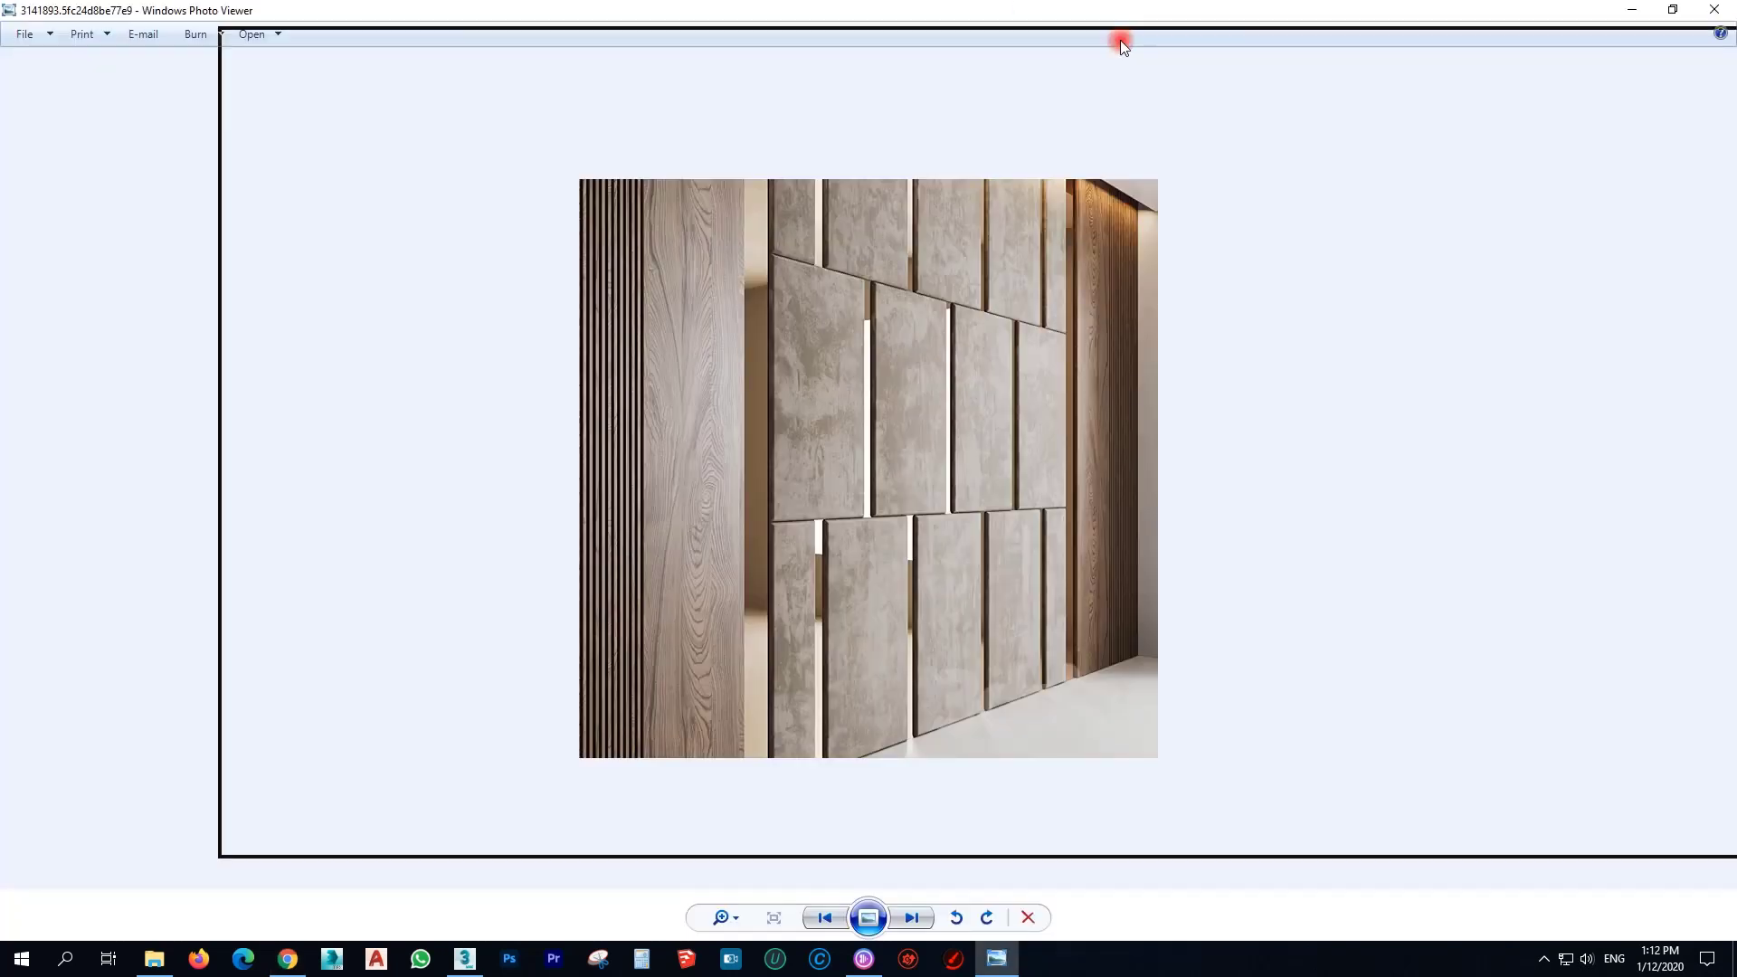
pyautogui.hotkey('alt', 'Tab')
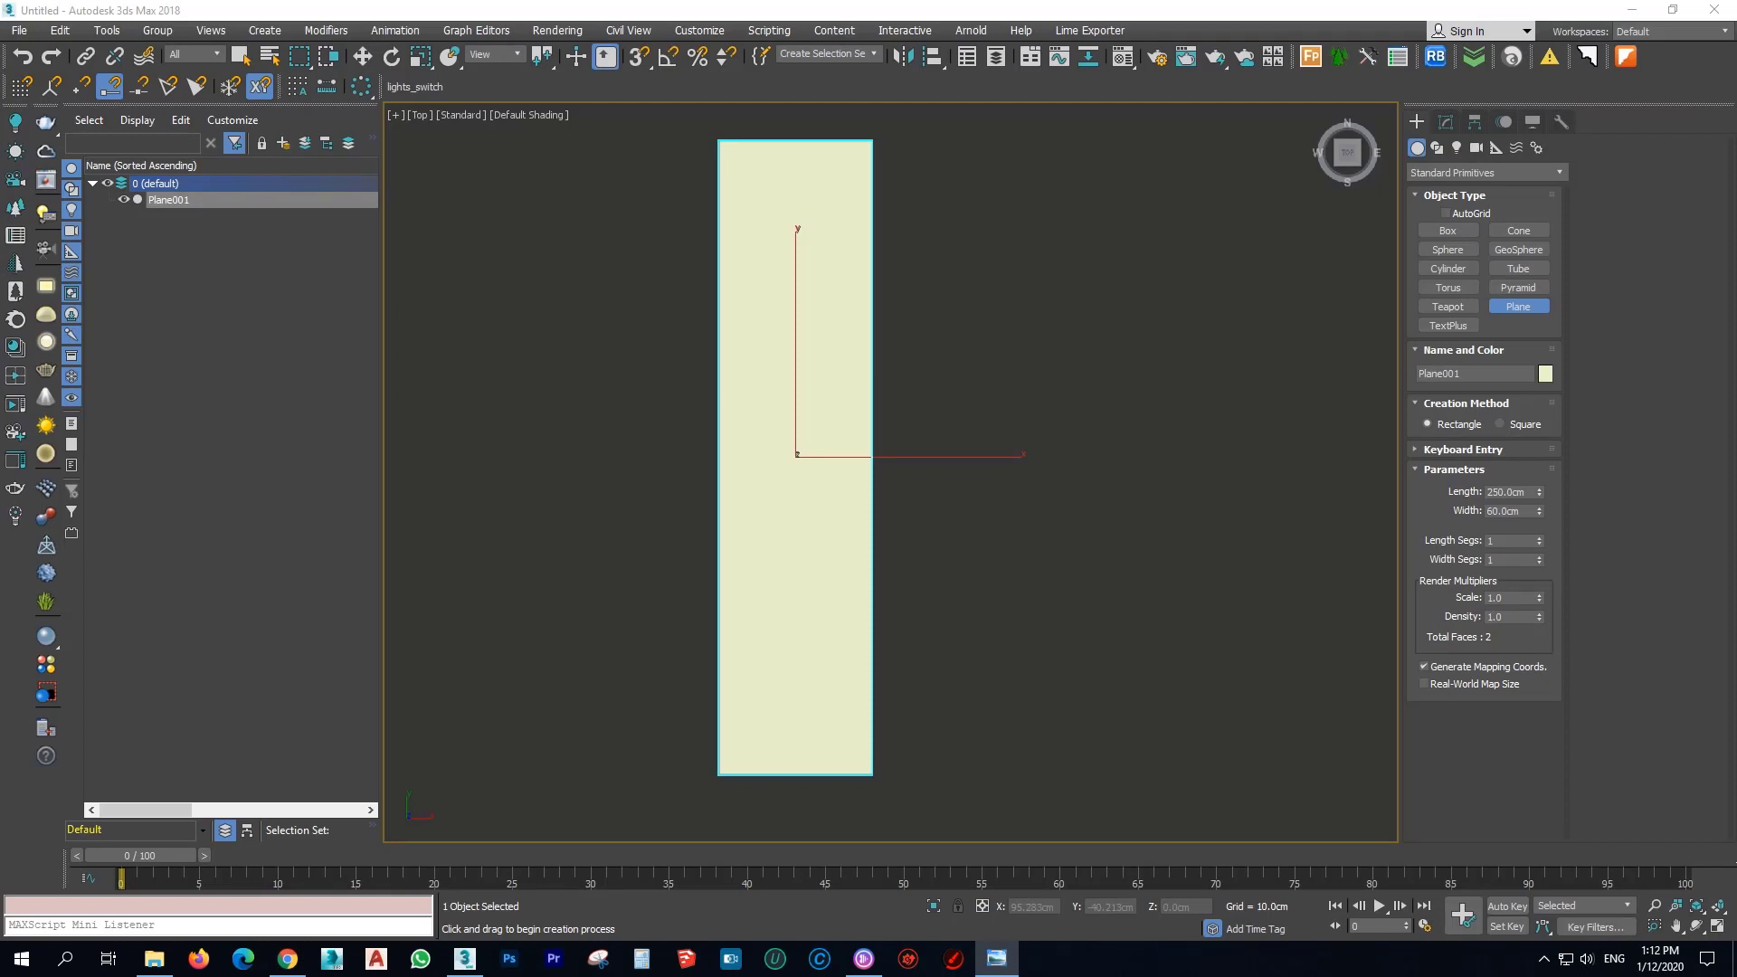
pyautogui.hotkey('alt', 'F4')
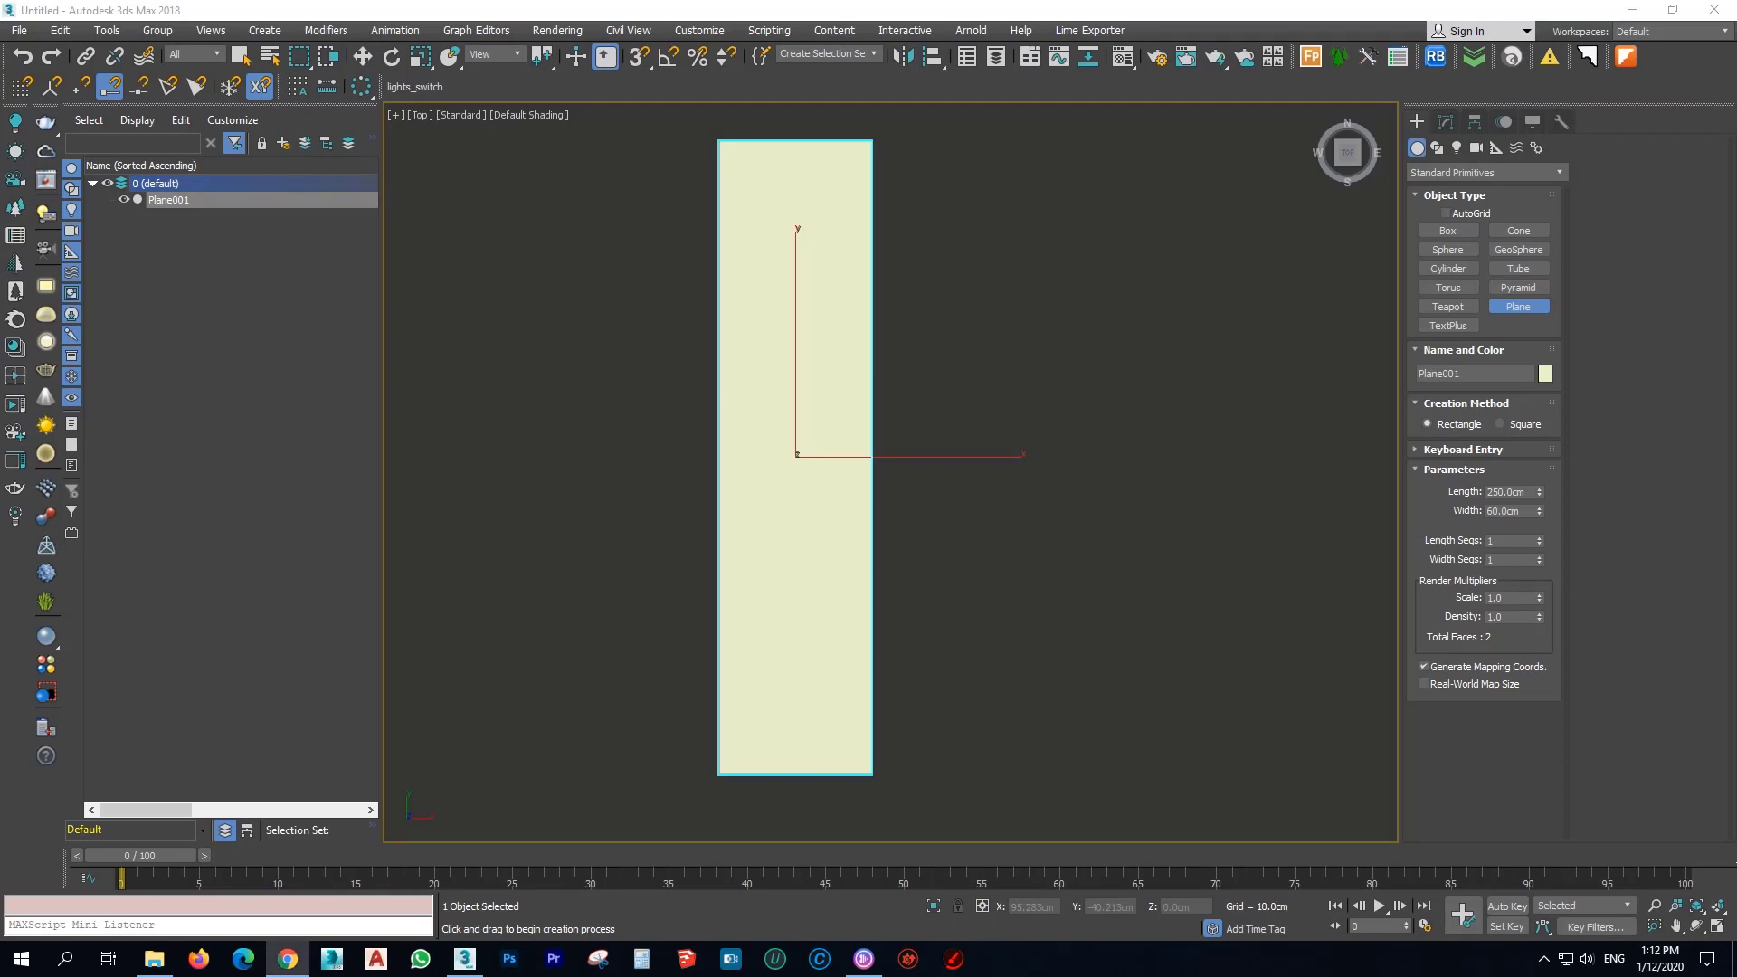
pyautogui.hotkey('alt', 'Tab')
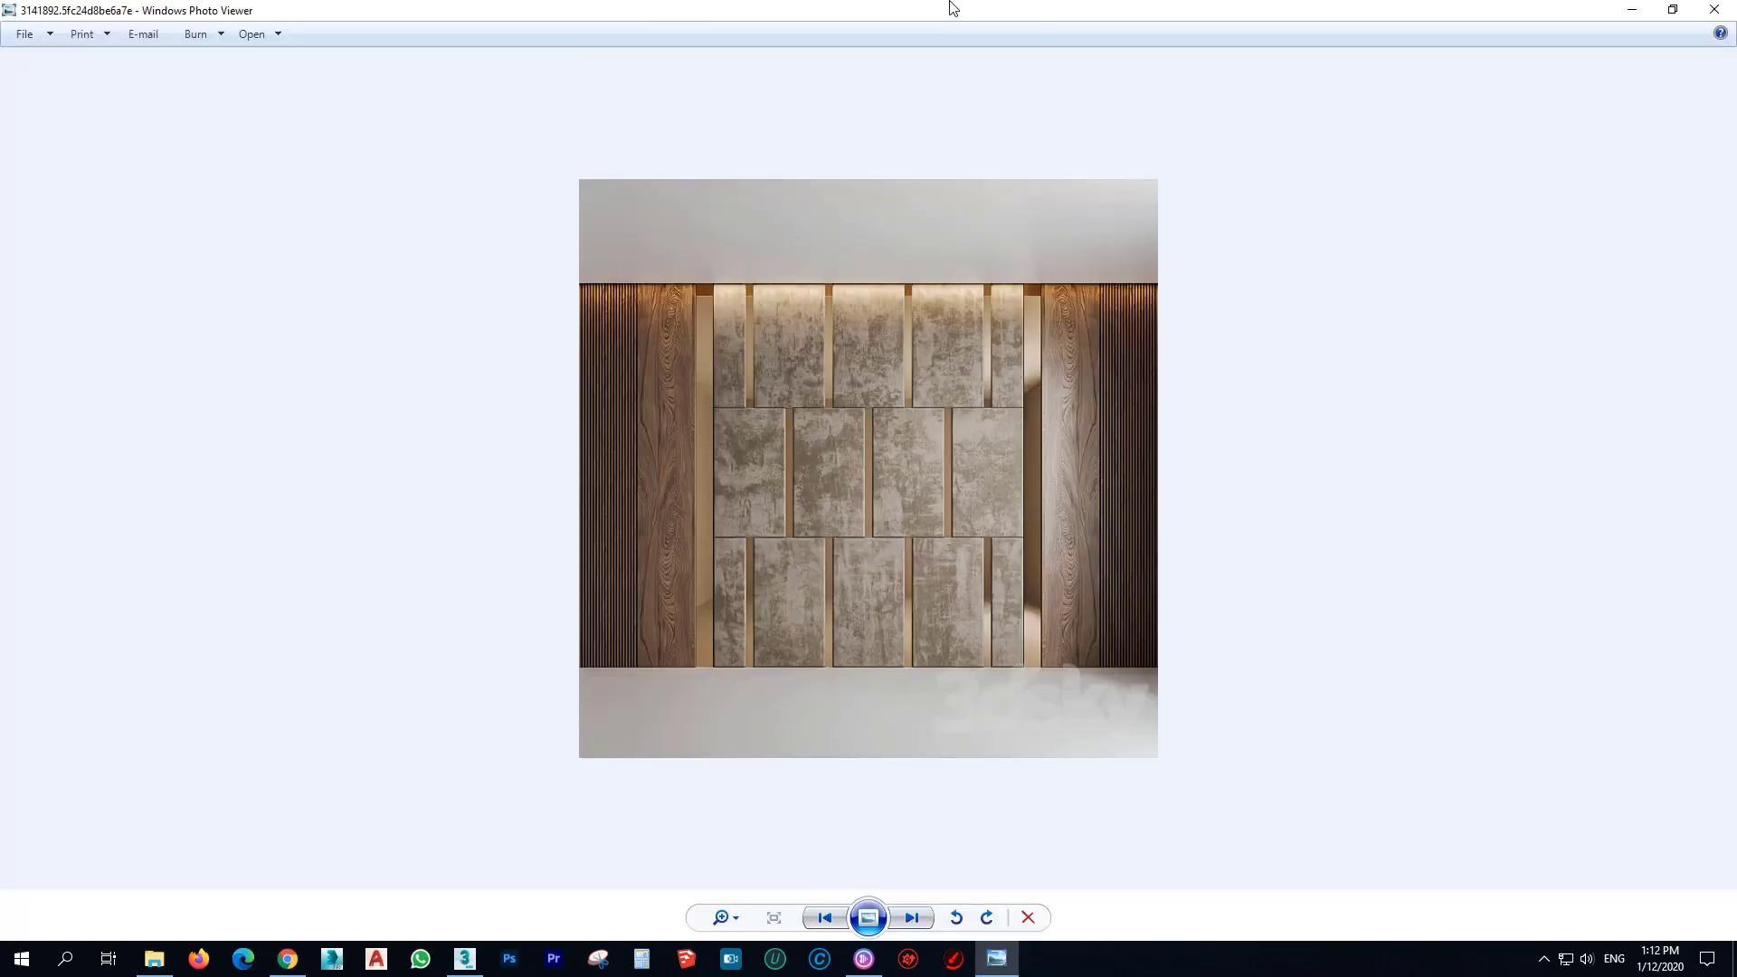
pyautogui.moveTo(948, 5); pyautogui.dragTo(946, 0)
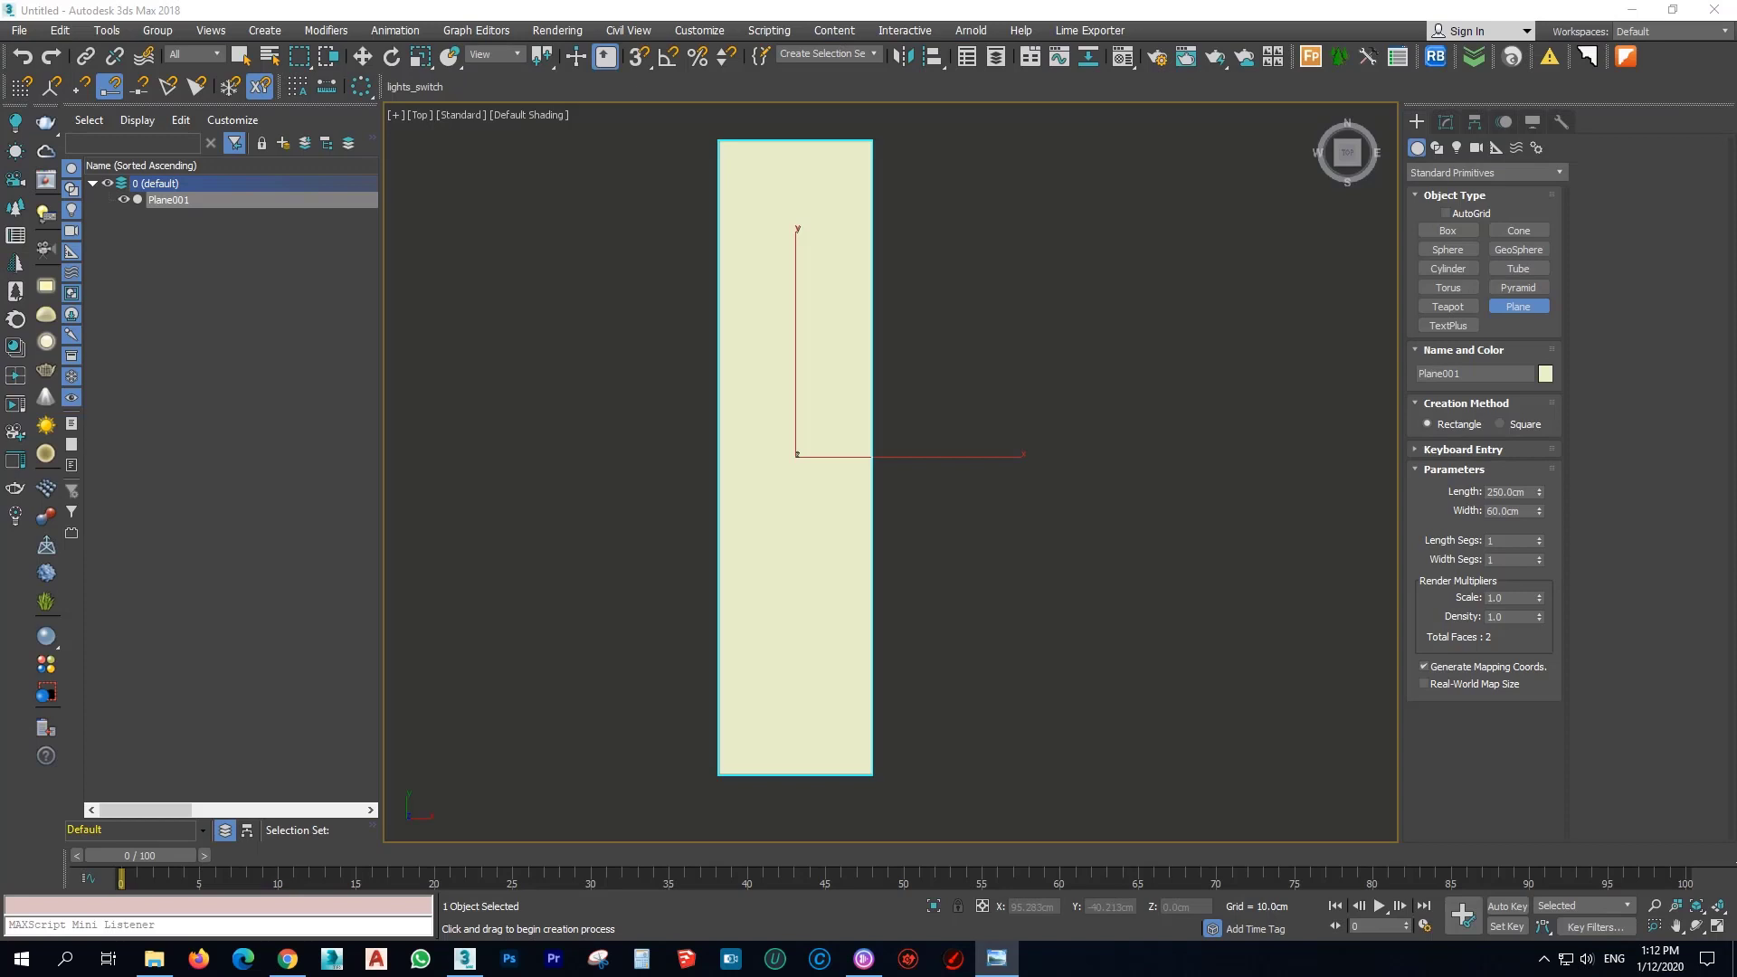
# Set the plane's width to 50 cm.
pyautogui.doubleClick(1505, 511)
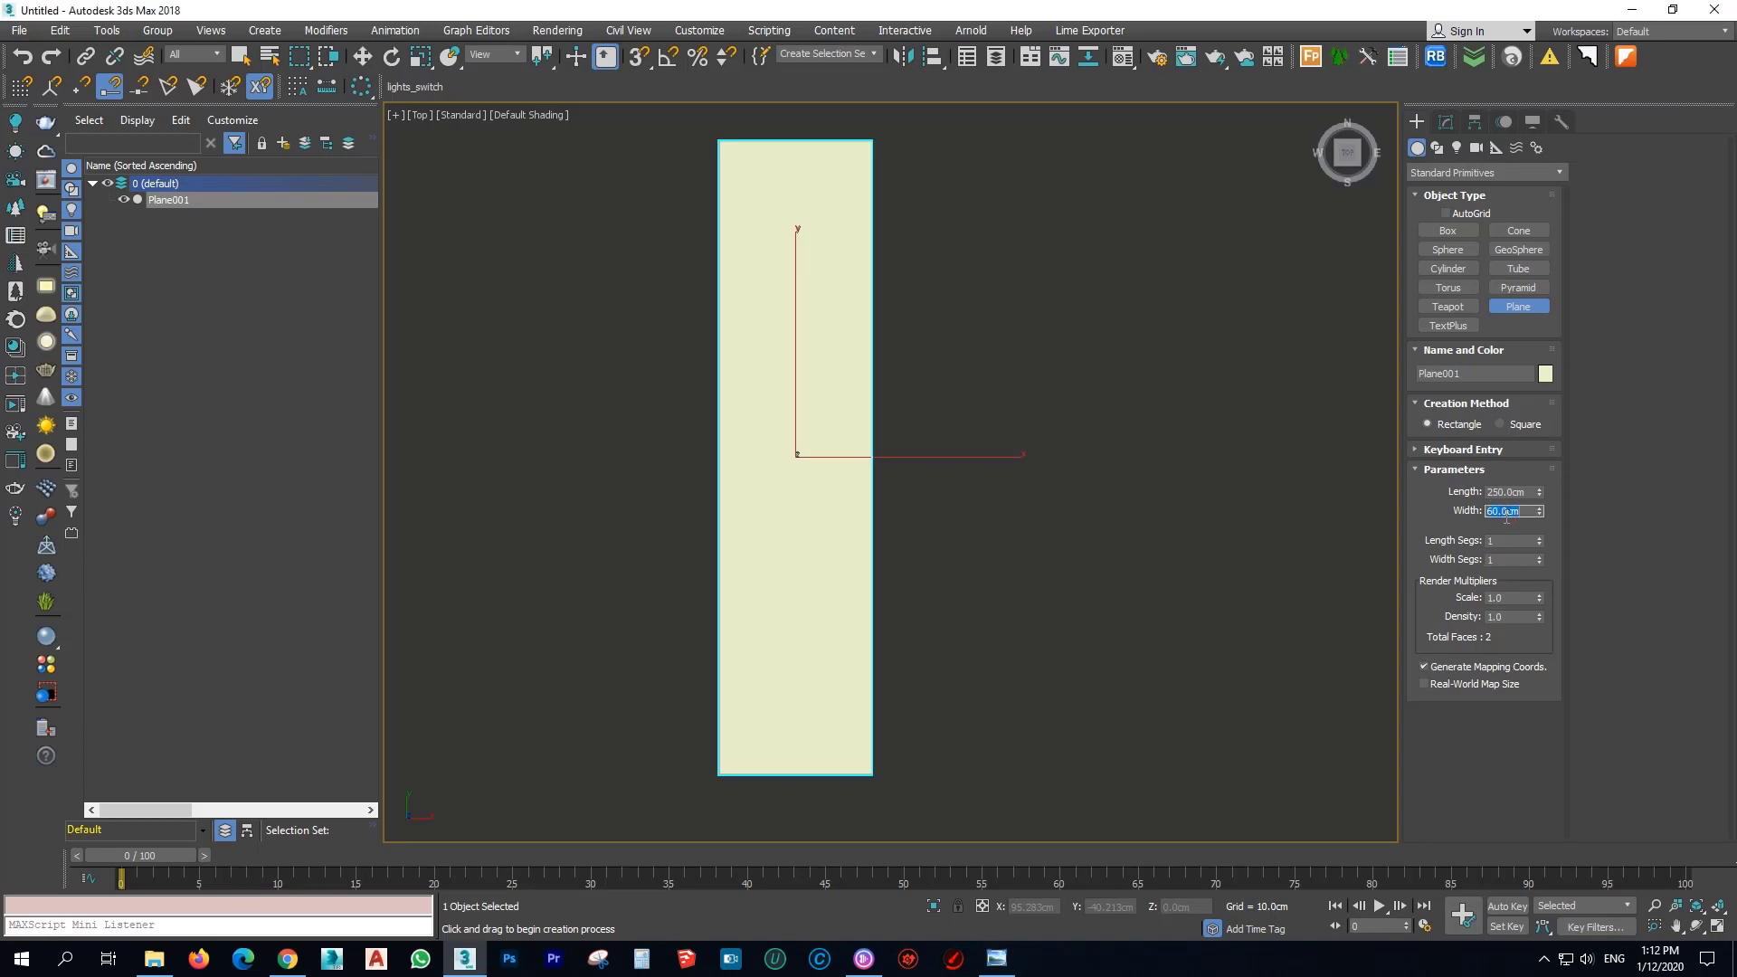
pyautogui.write('50')
pyautogui.press('Return')
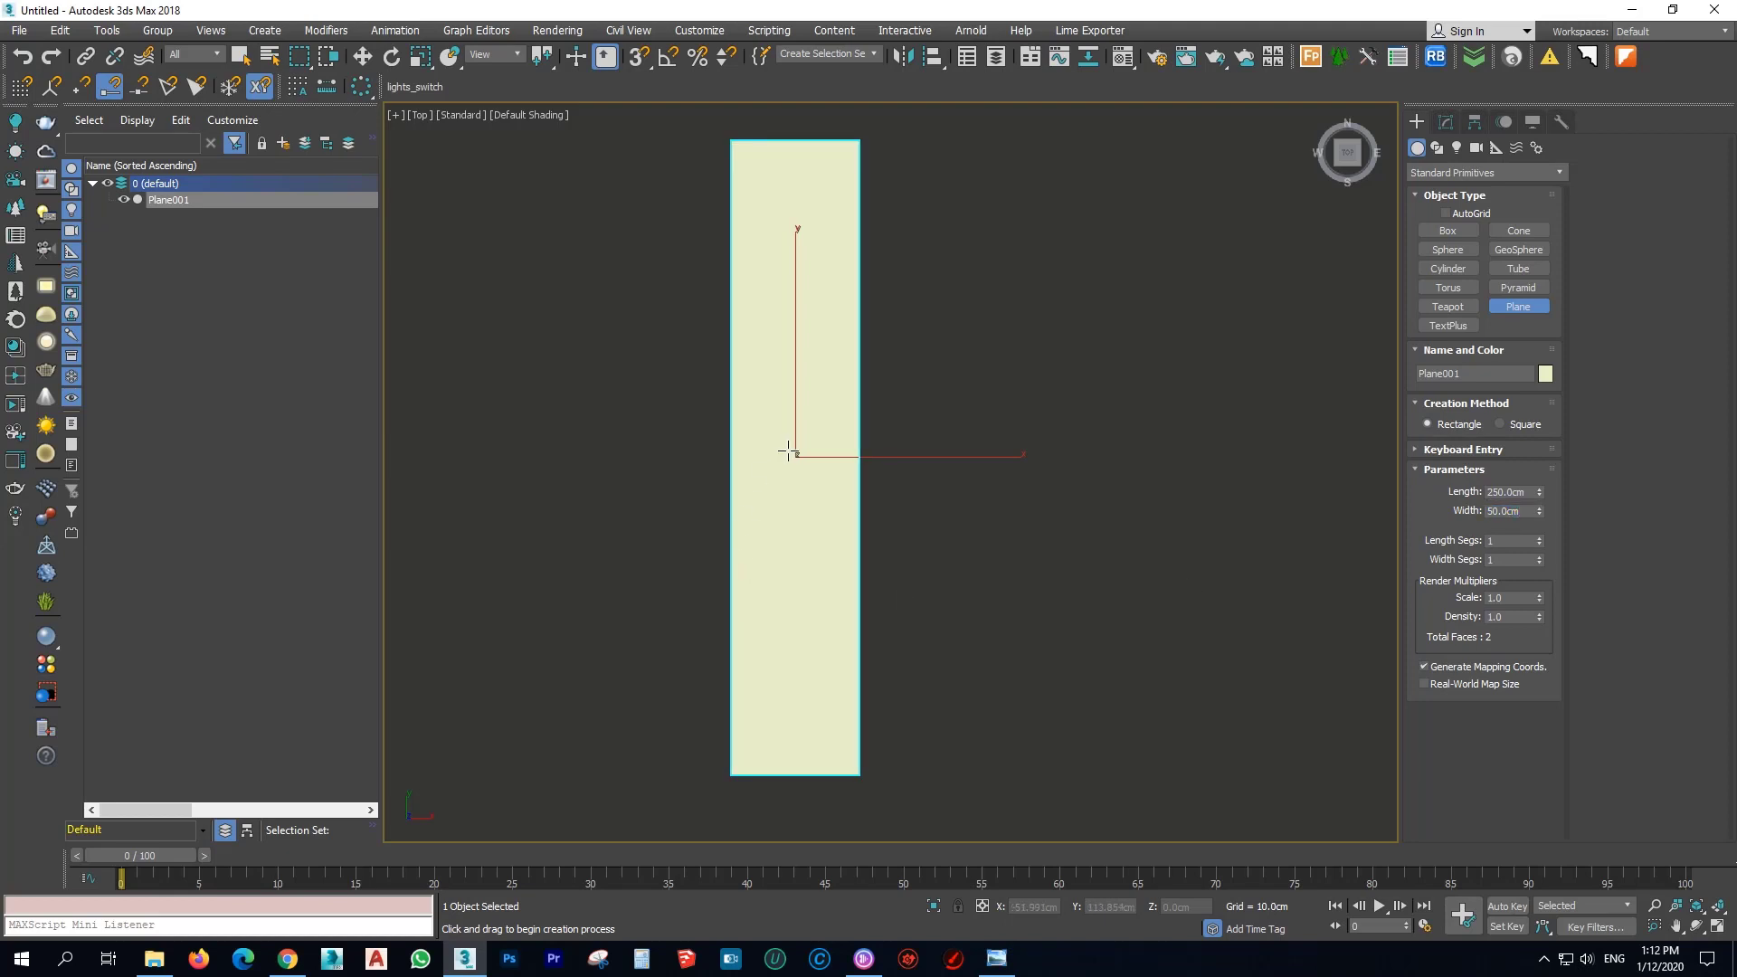
# Clone the plane along X as one independent copy, leaving a narrow gap to the right of the original.
pyautogui.rightClick(878, 462)
pyautogui.press('w')
pyautogui.keyDown('shift'); pyautogui.moveTo(884, 458); pyautogui.dragTo(1046, 463); pyautogui.keyUp('shift')
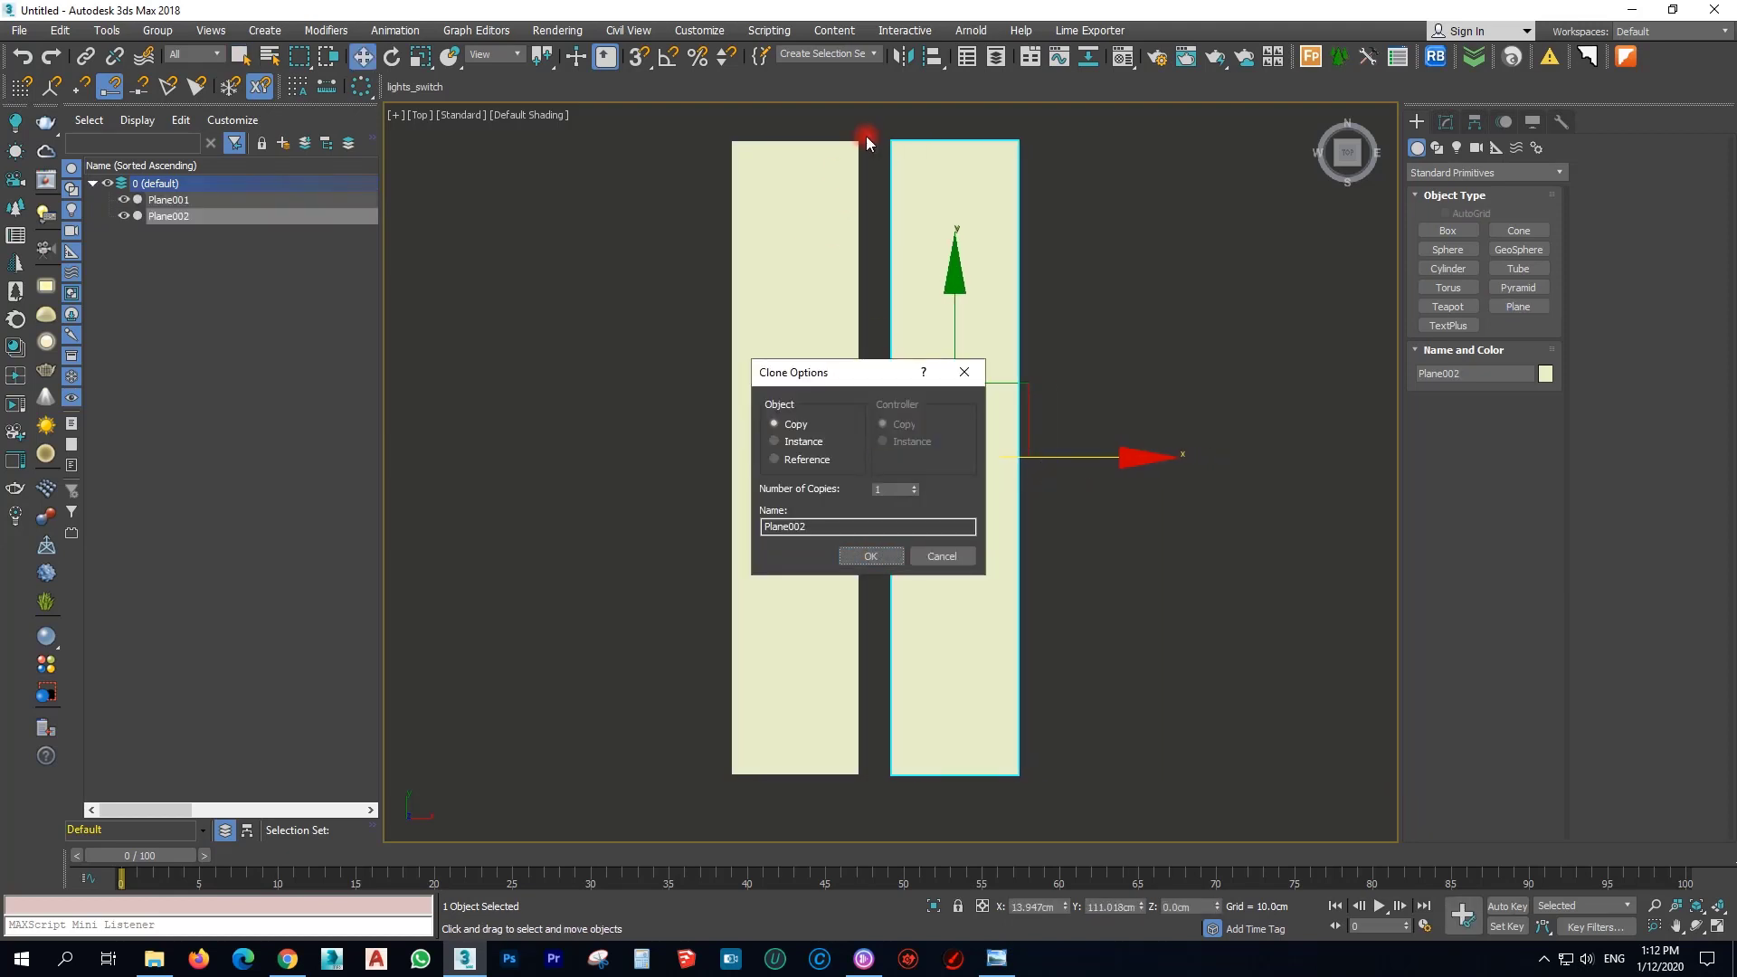
pyautogui.click(870, 555)
# Snap the copied plane's left edge flush against the right edge of the original plane.
pyautogui.scroll(6, 971, 323)
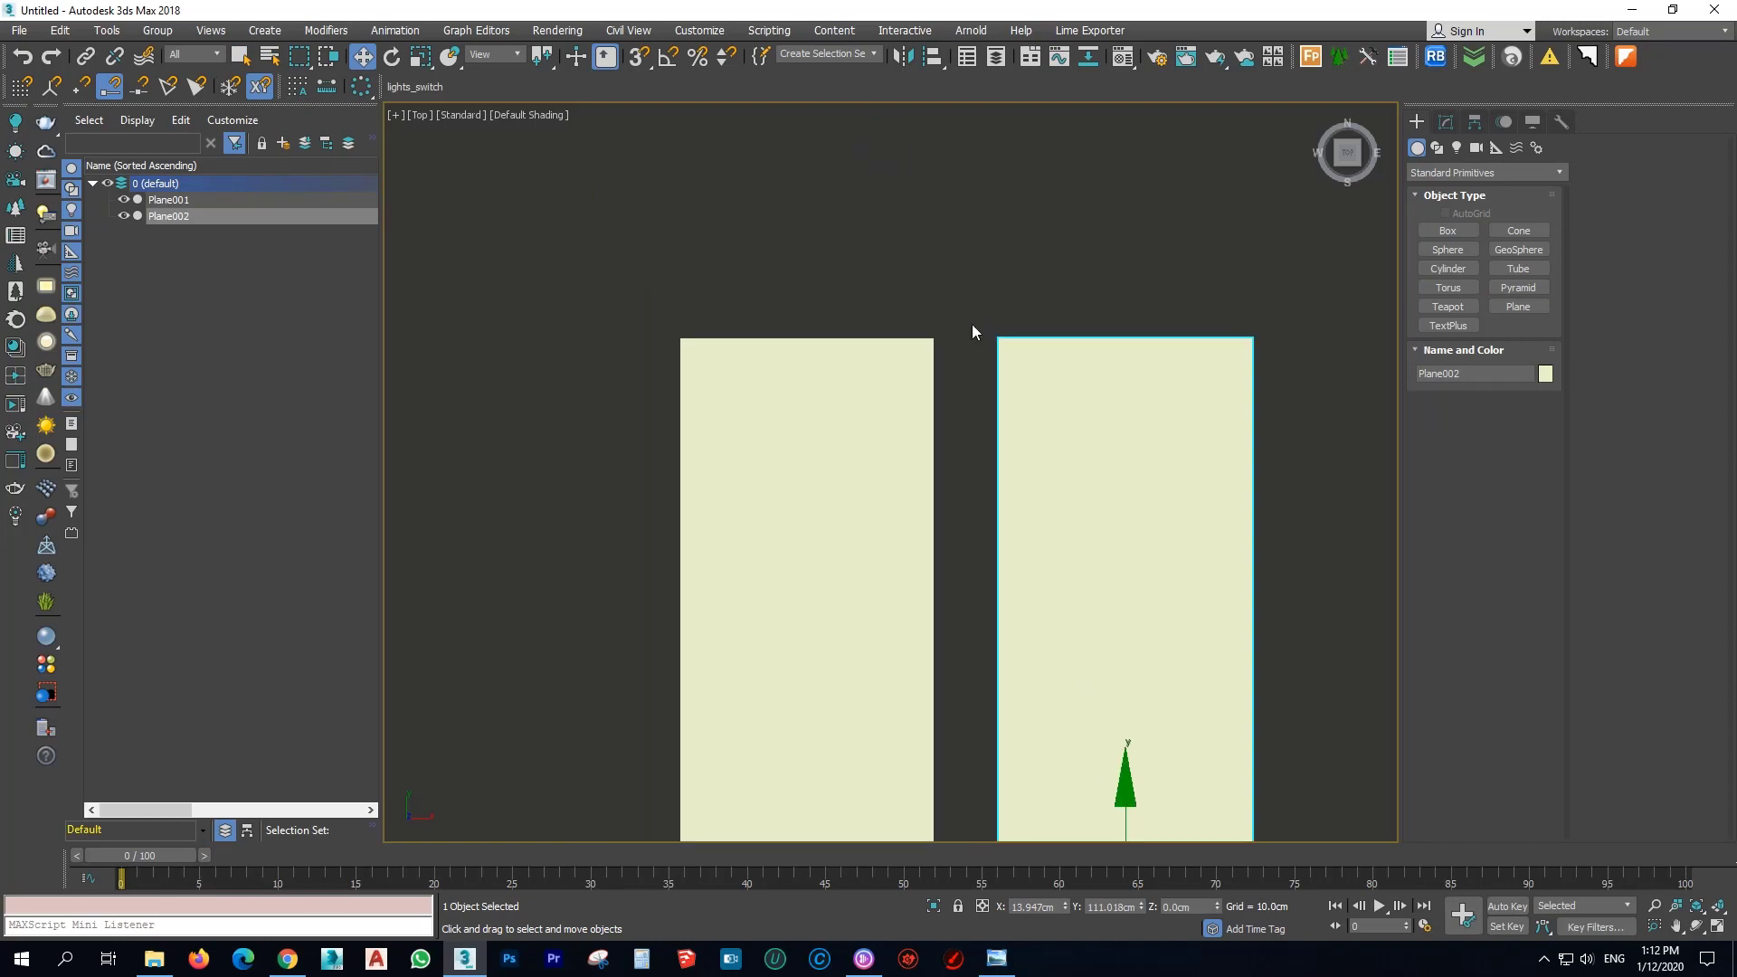
pyautogui.press('s')
pyautogui.moveTo(1021, 354); pyautogui.dragTo(897, 357)
pyautogui.click(1012, 280)
pyautogui.scroll(-6, 995, 285)
pyautogui.click(989, 303)
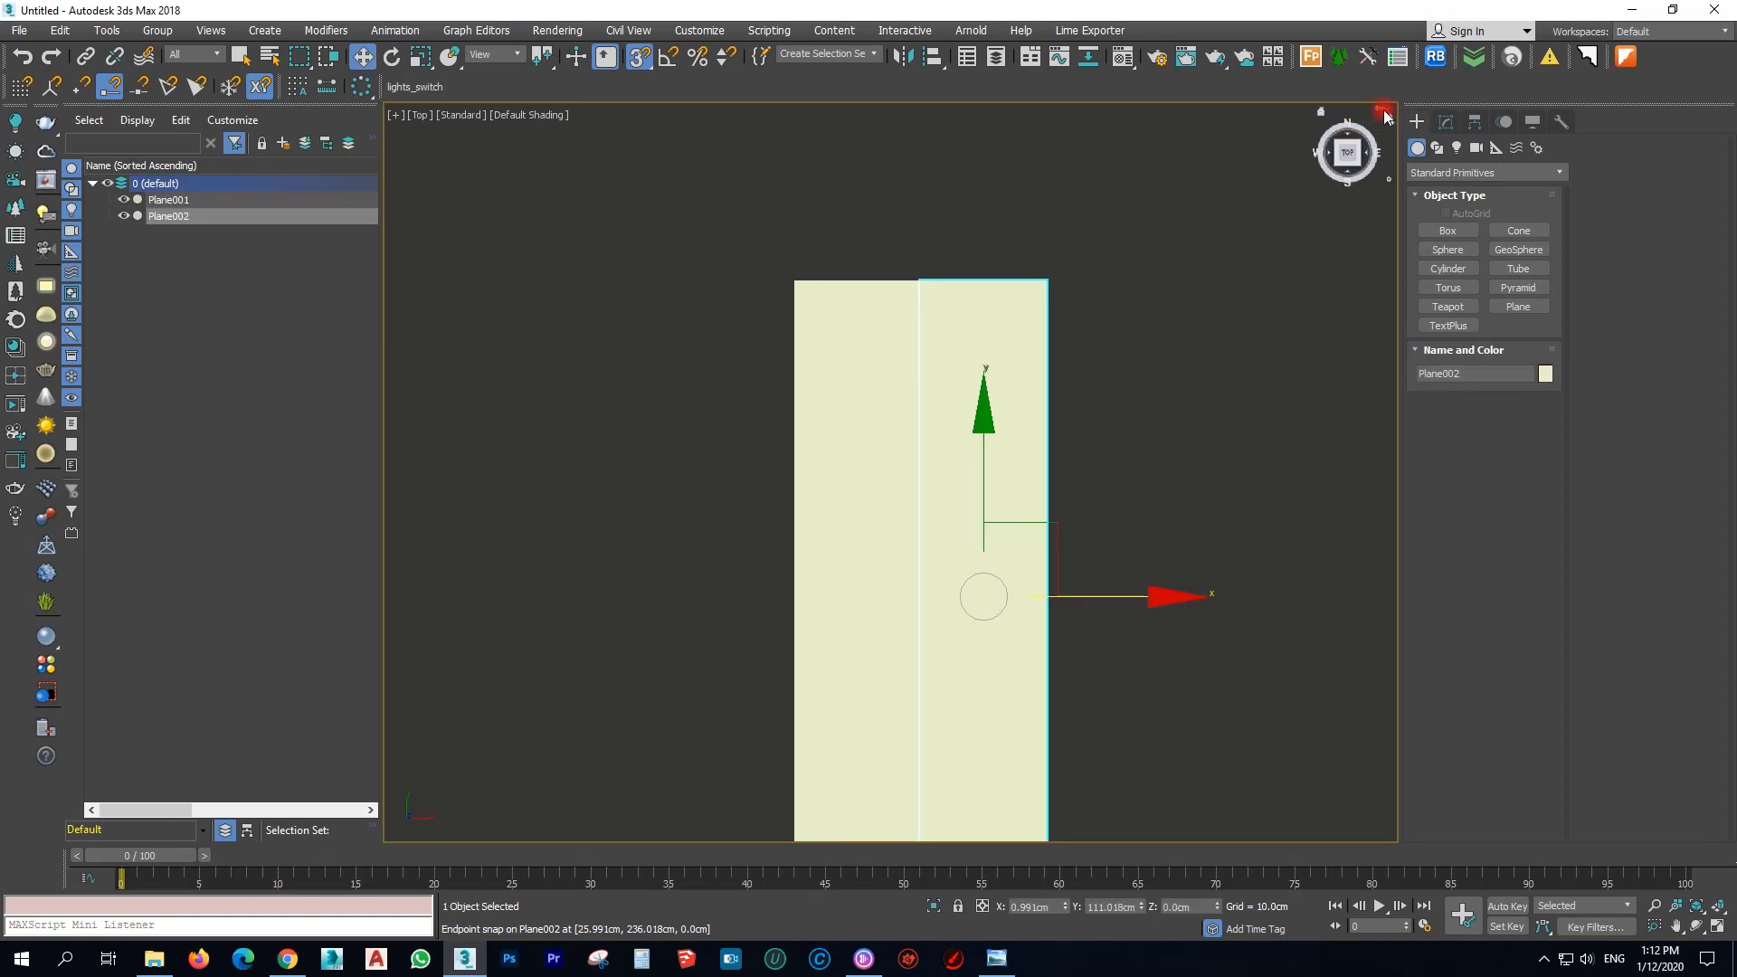
# Set the left plane's width to 70 cm.
pyautogui.click(1445, 120)
pyautogui.moveTo(1526, 552); pyautogui.dragTo(1312, 527)
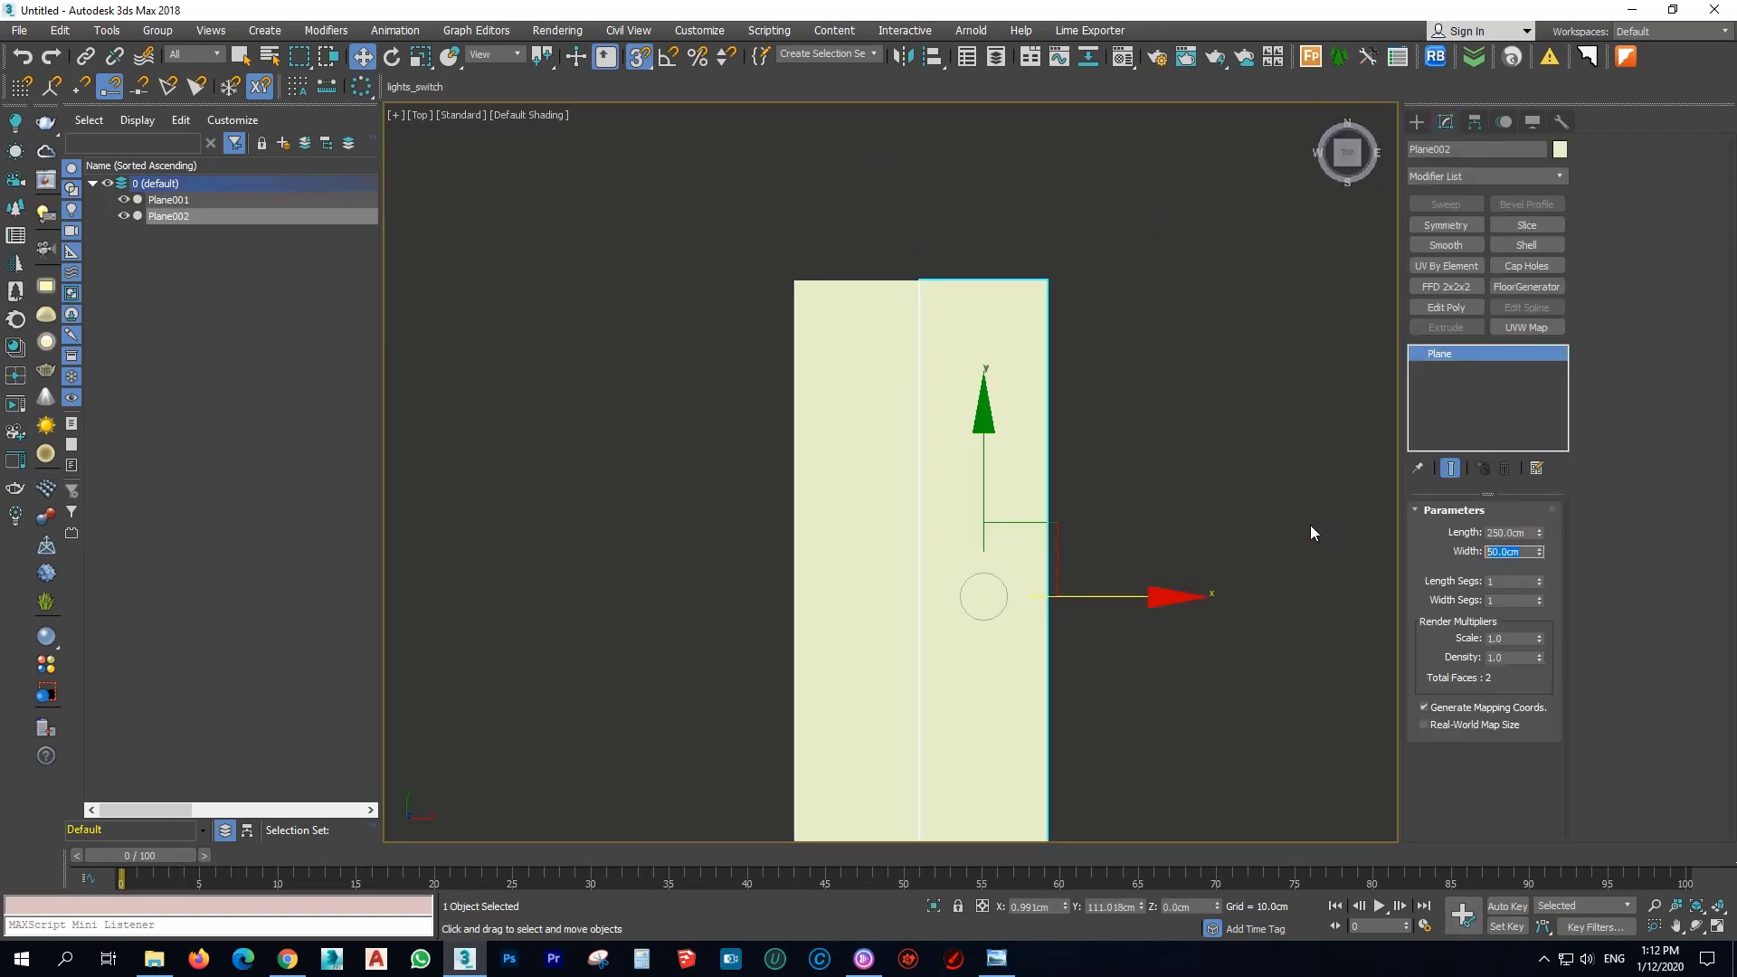
pyautogui.click(814, 422)
pyautogui.write('70')
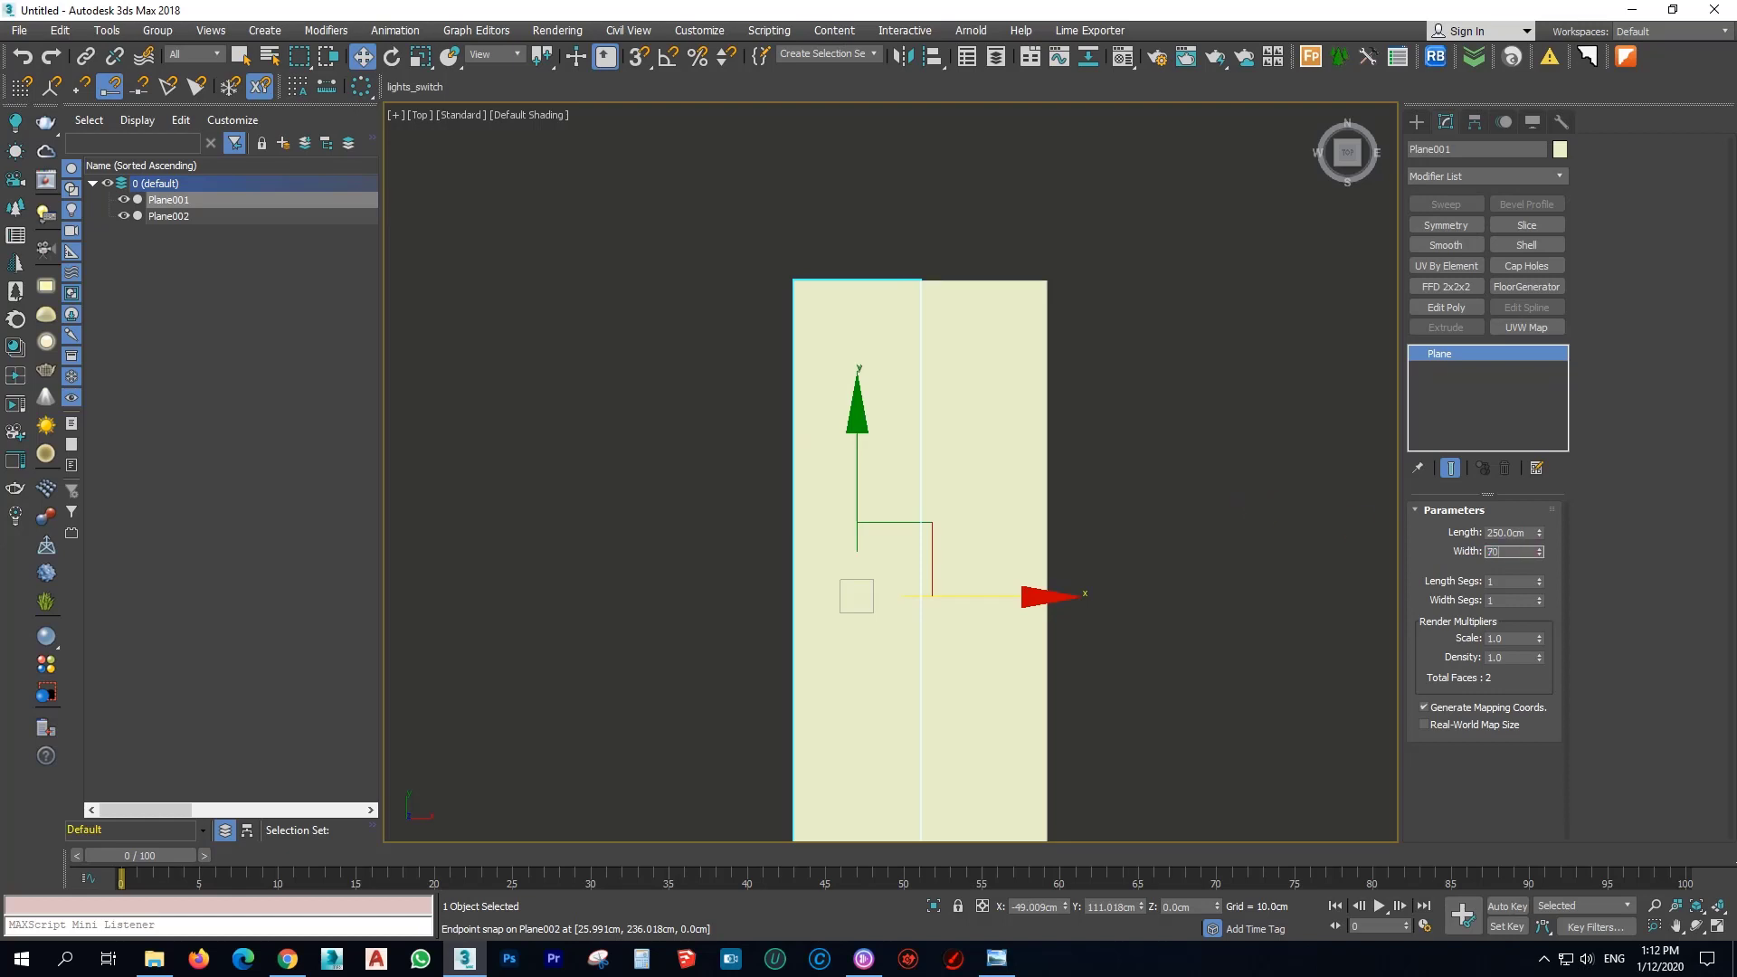
pyautogui.press('Return')
# Move the widened left plane with endpoint snapping so its right edge meets the second plane without overlapping.
pyautogui.scroll(3, 920, 279)
pyautogui.click(920, 278)
pyautogui.hotkey('ctrl', 'z')
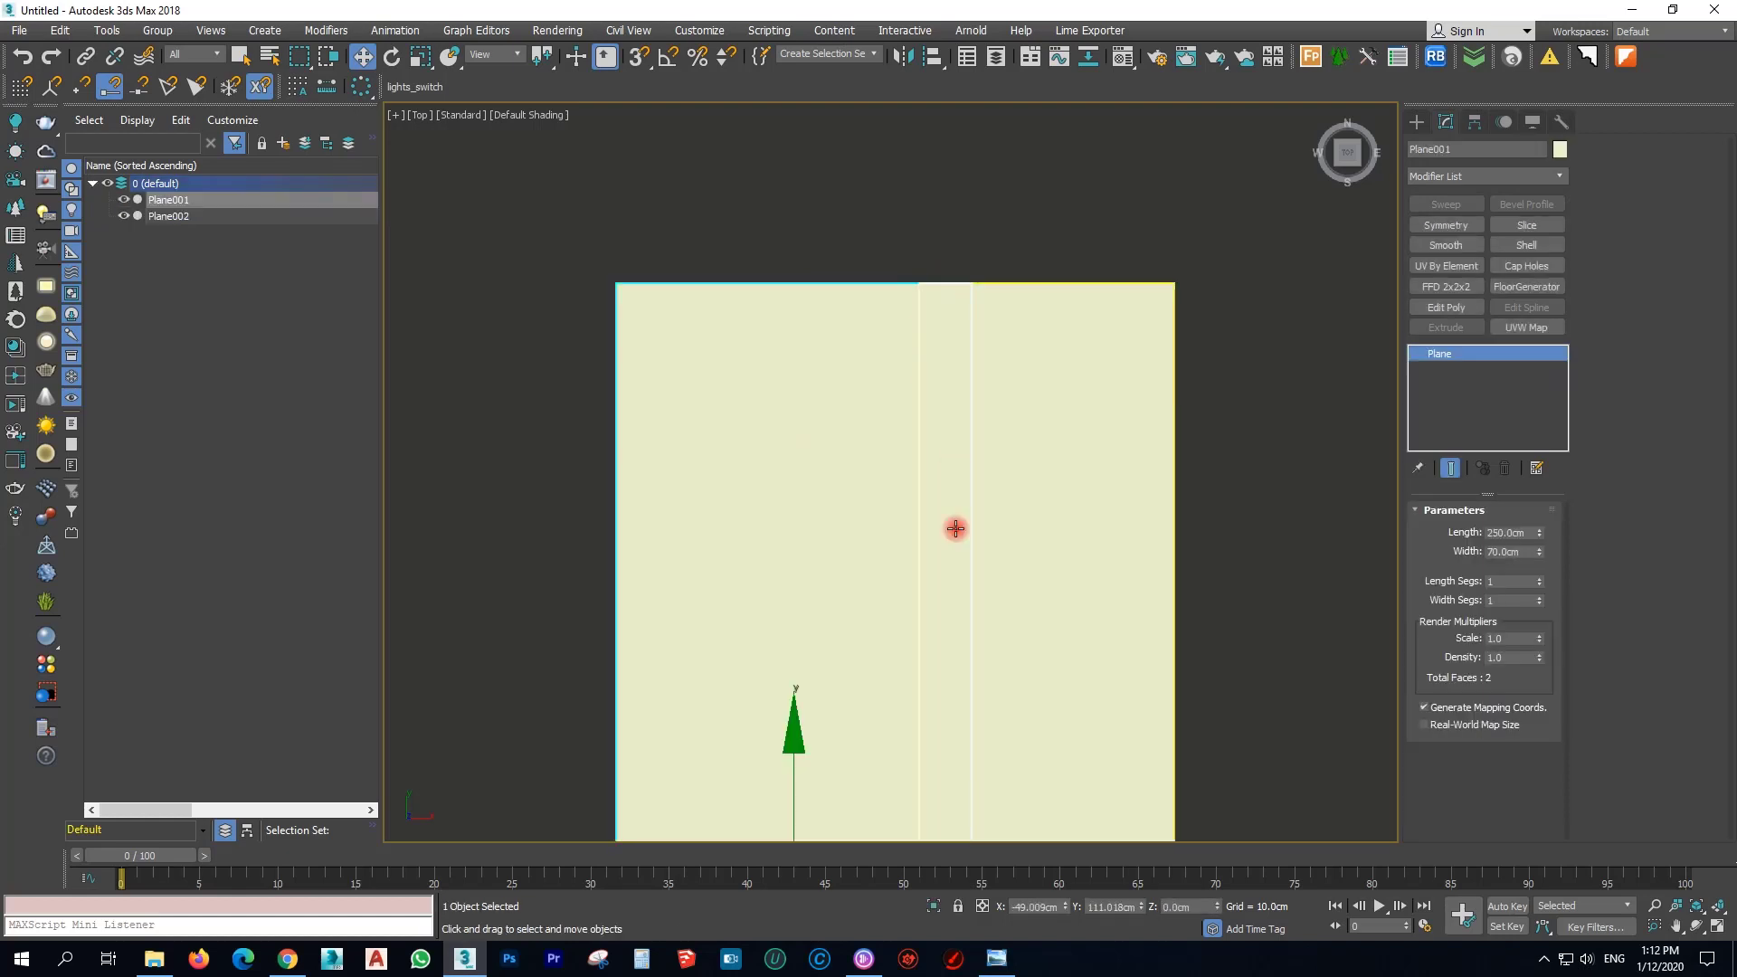
pyautogui.scroll(-3, 888, 674)
pyautogui.moveTo(922, 736); pyautogui.dragTo(970, 584, button='middle')
pyautogui.moveTo(975, 322); pyautogui.dragTo(1050, 302)
pyautogui.scroll(4, 847, 334)
pyautogui.press('s')
pyautogui.click(818, 308)
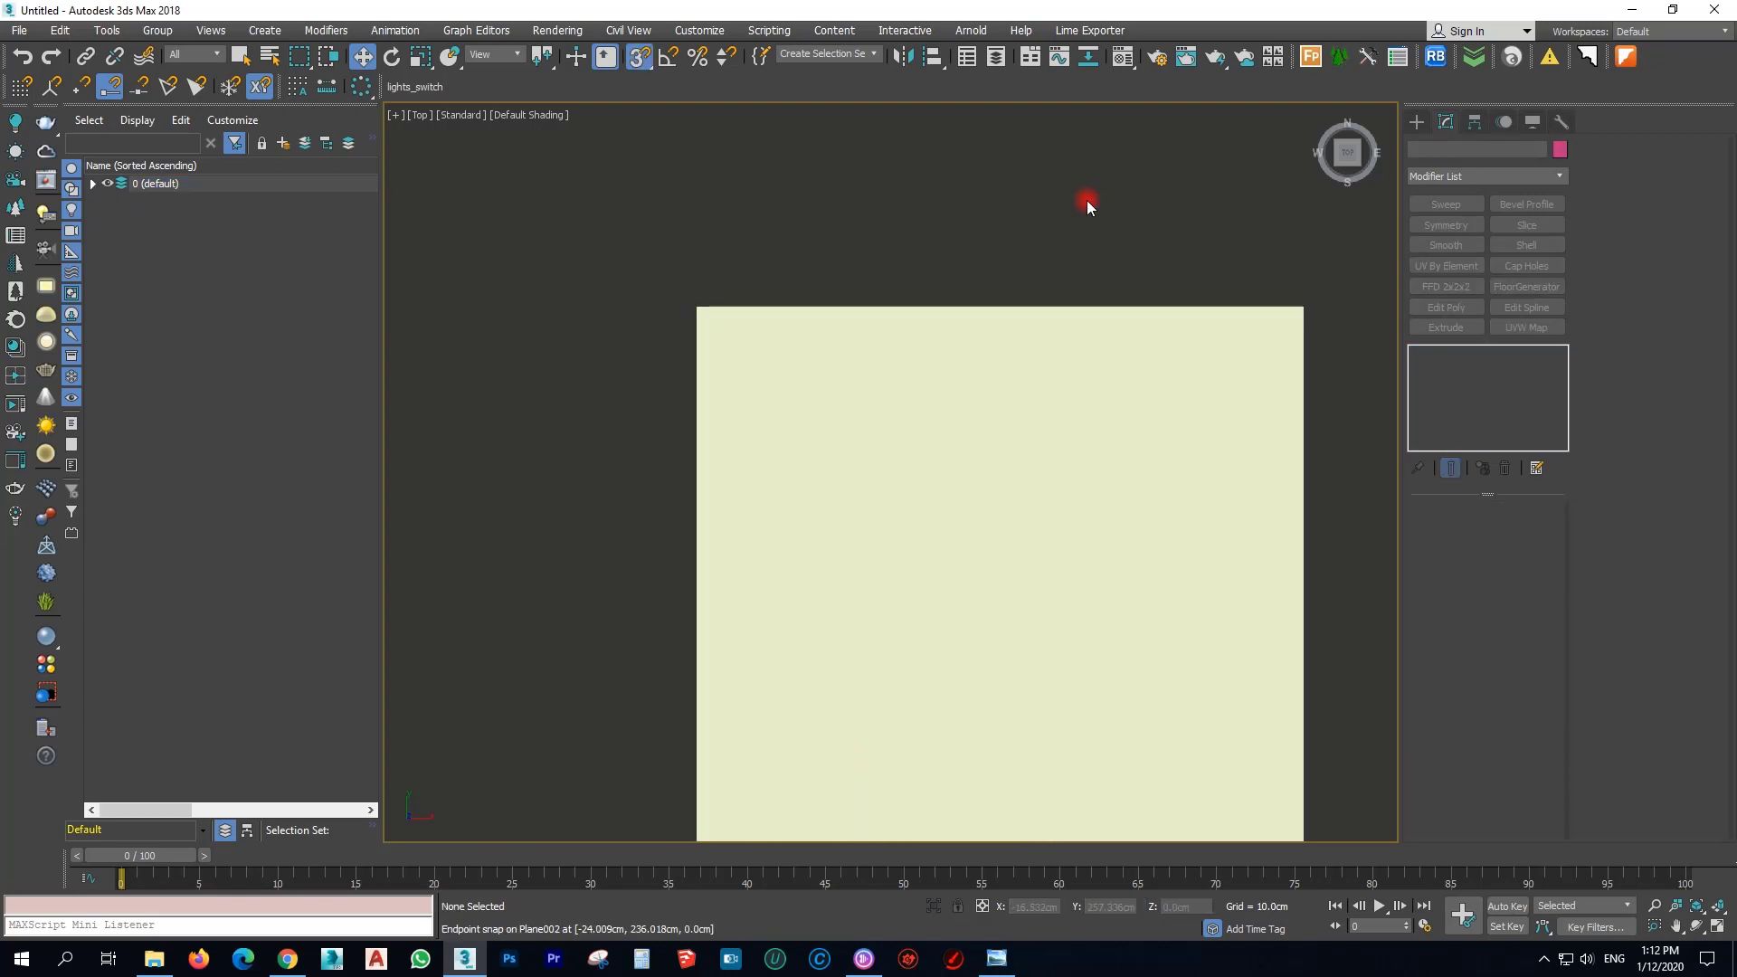
# Apply the FloorGenerator modifier to the 70 cm wide left plane and inspect the generated boards.
pyautogui.scroll(-4, 1088, 197)
pyautogui.scroll(2, 1028, 335)
pyautogui.click(1525, 286)
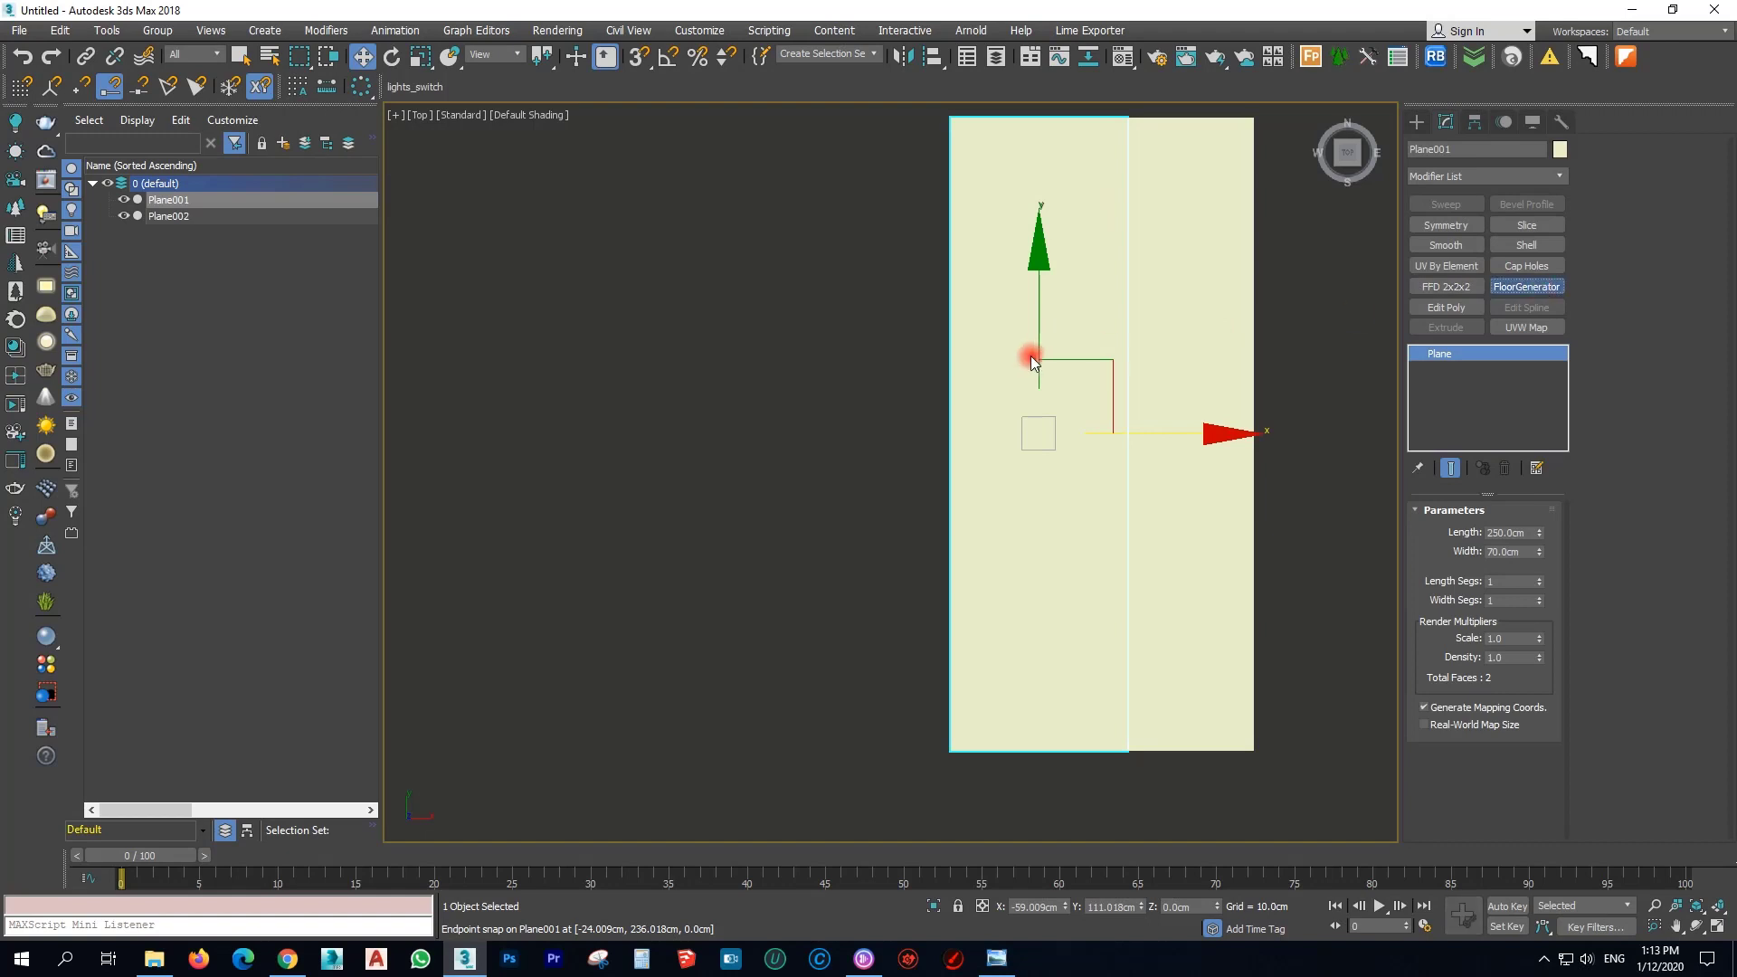
pyautogui.scroll(2, 1031, 353)
pyautogui.moveTo(1038, 351); pyautogui.dragTo(1091, 646, button='middle')
pyautogui.scroll(2, 1046, 311)
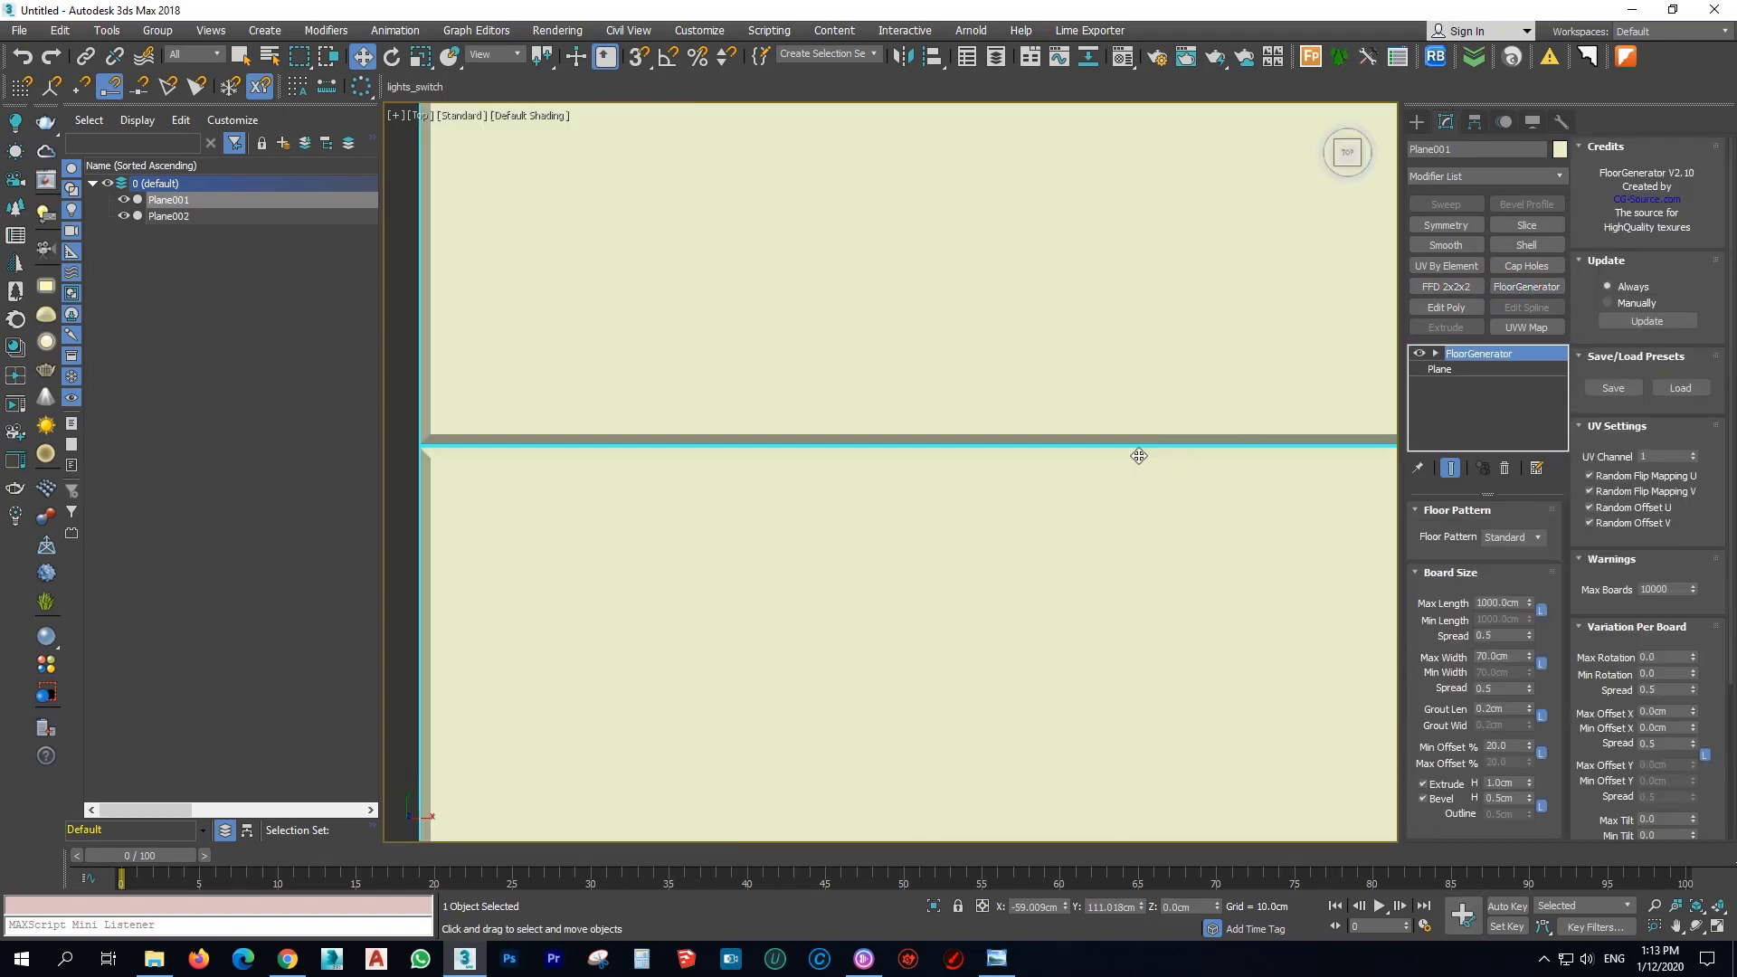
pyautogui.scroll(-1, 1136, 453)
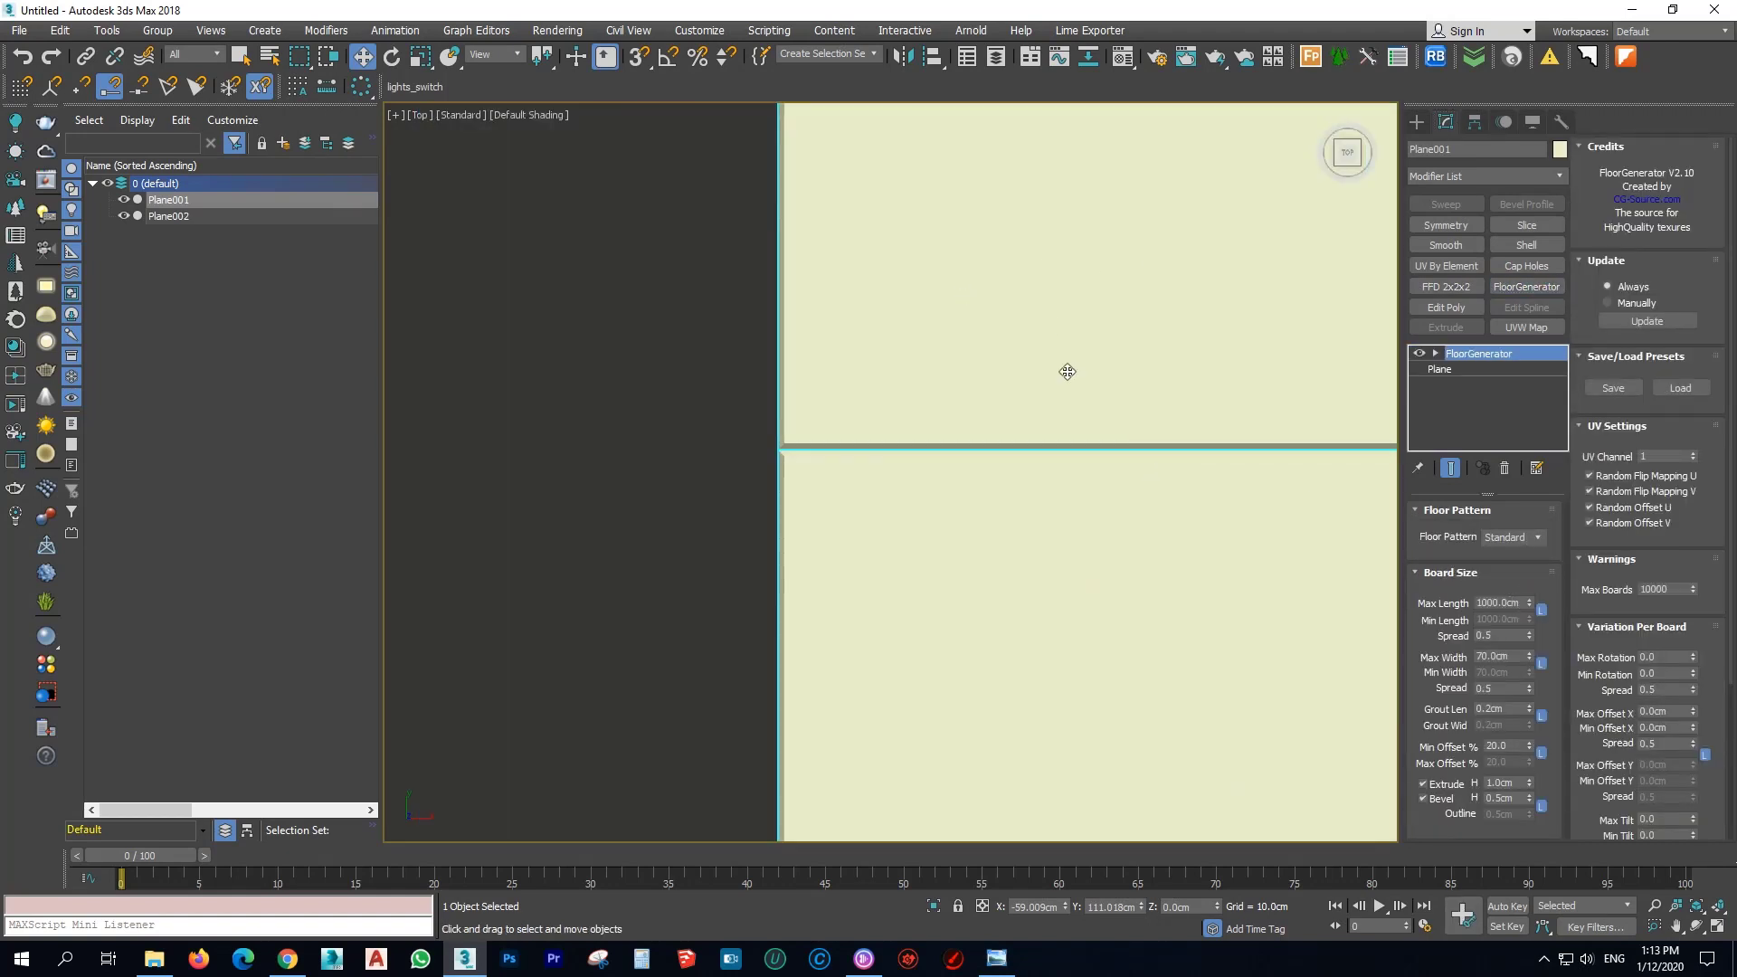
pyautogui.scroll(-3, 1081, 366)
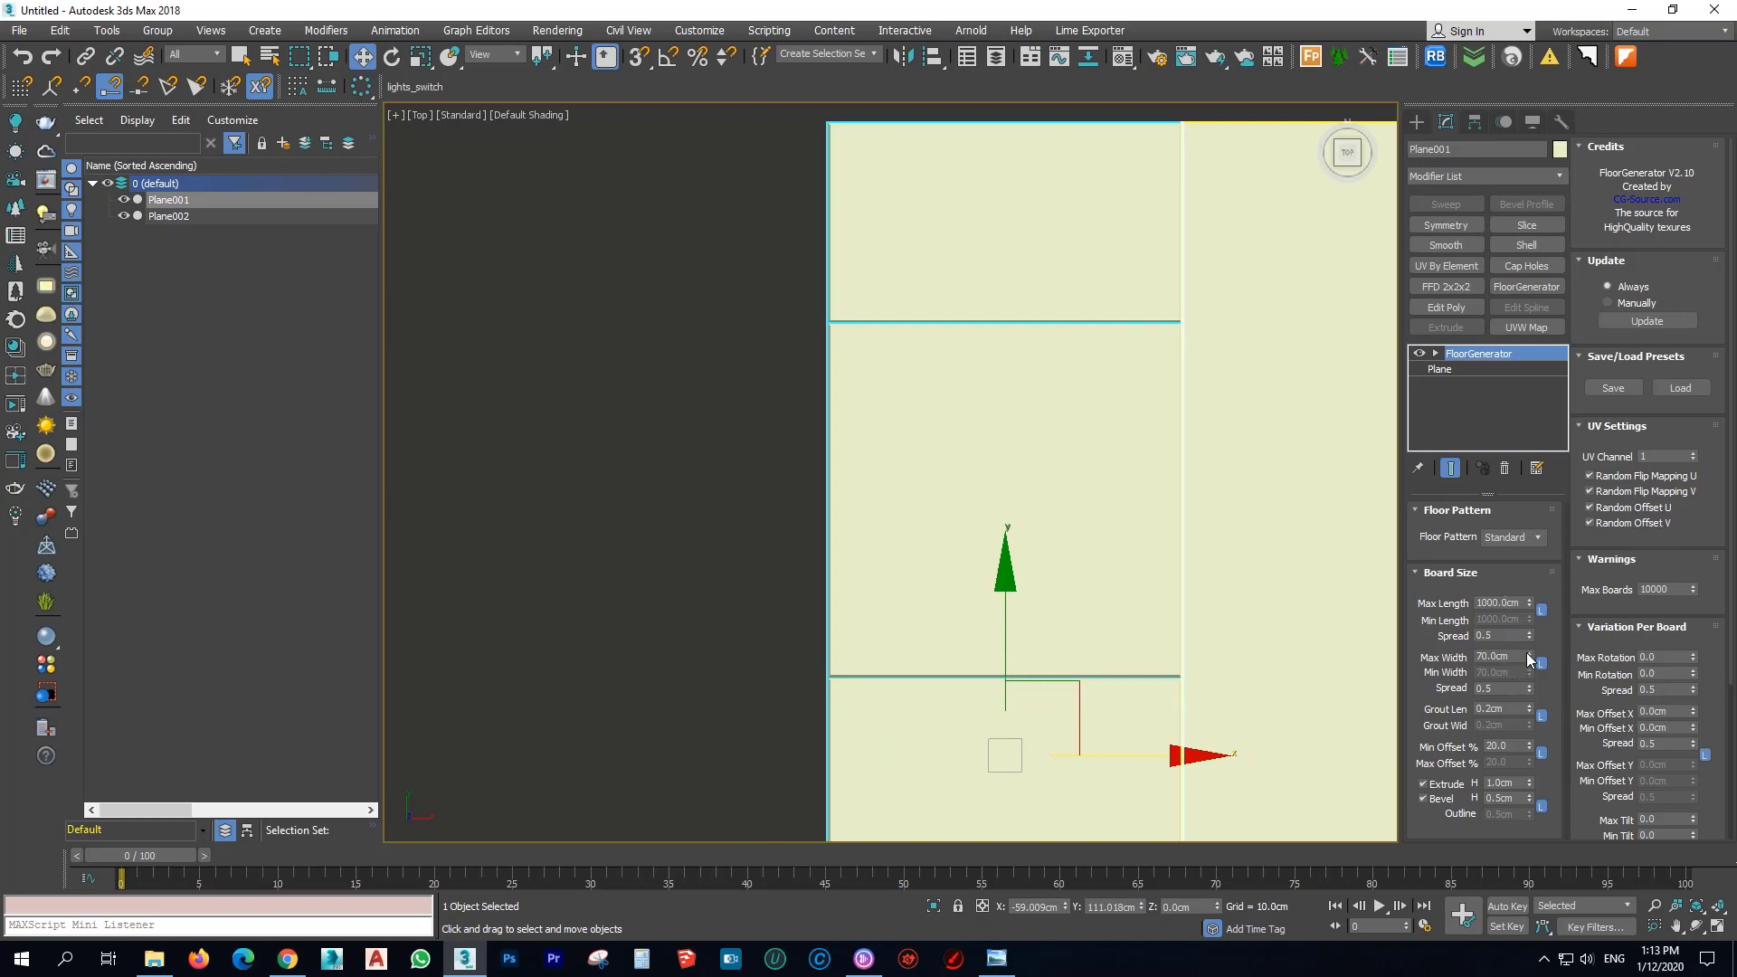
# Raise the FloorGenerator maximum board width to 72.1 cm and set the board direction to 90.
pyautogui.moveTo(1529, 659); pyautogui.dragTo(1529, 644)
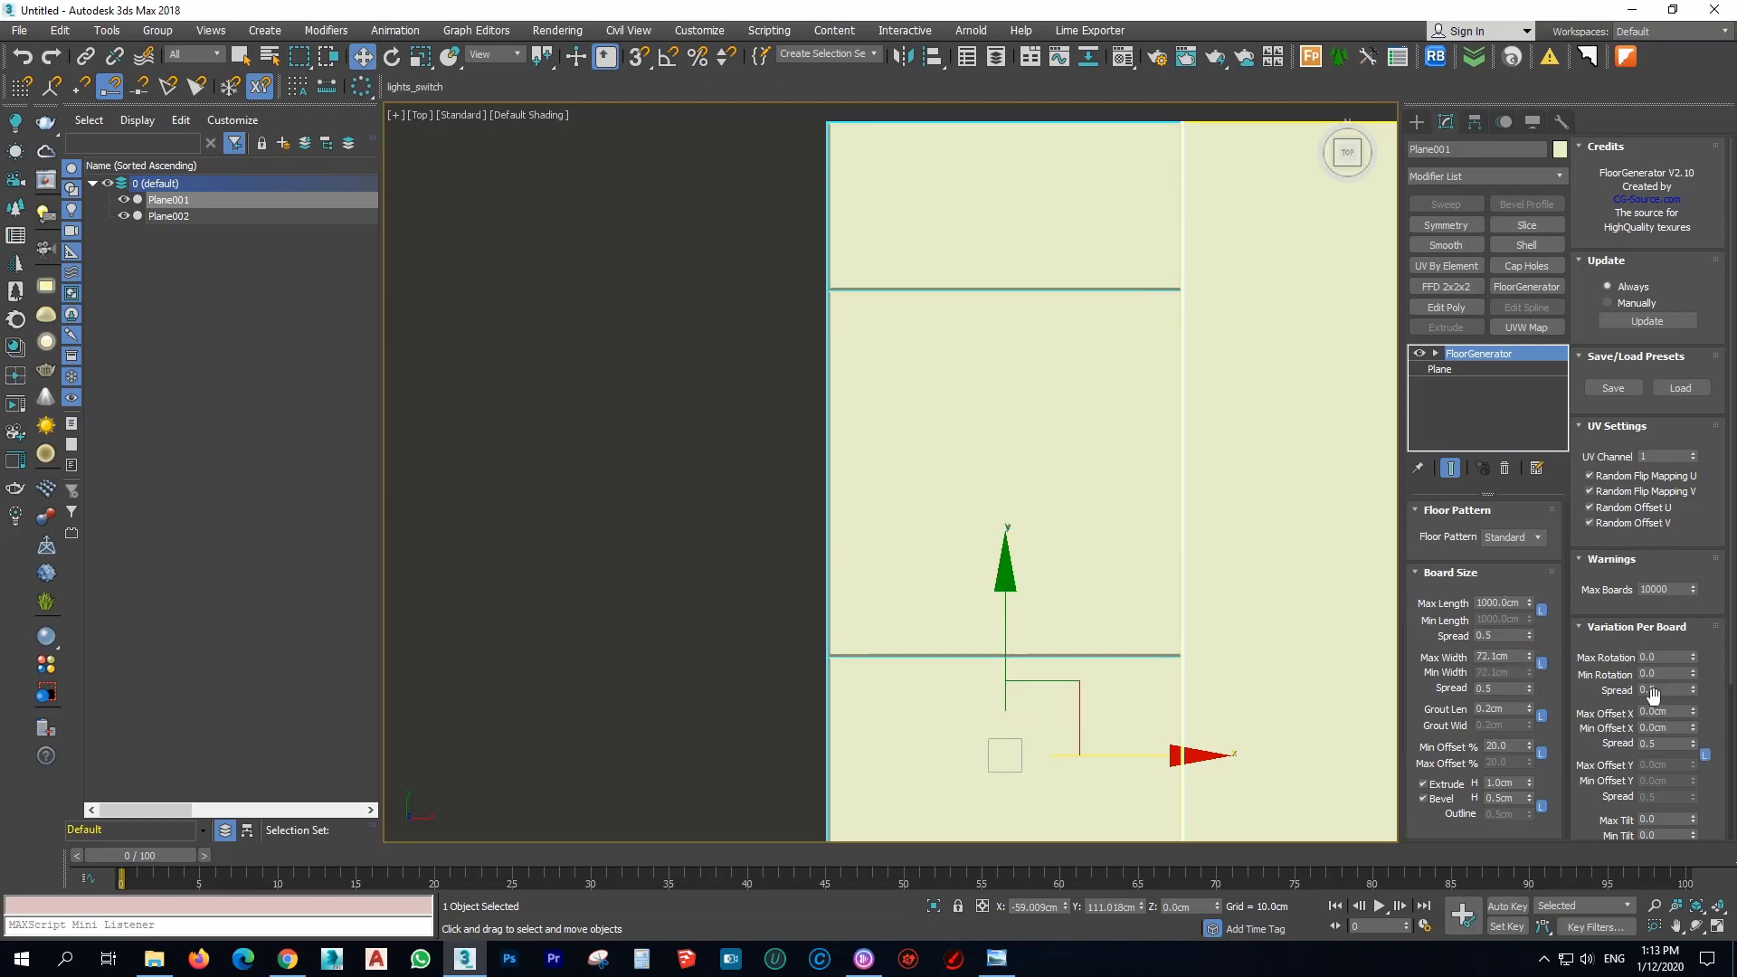
pyautogui.scroll(-3, 1613, 817)
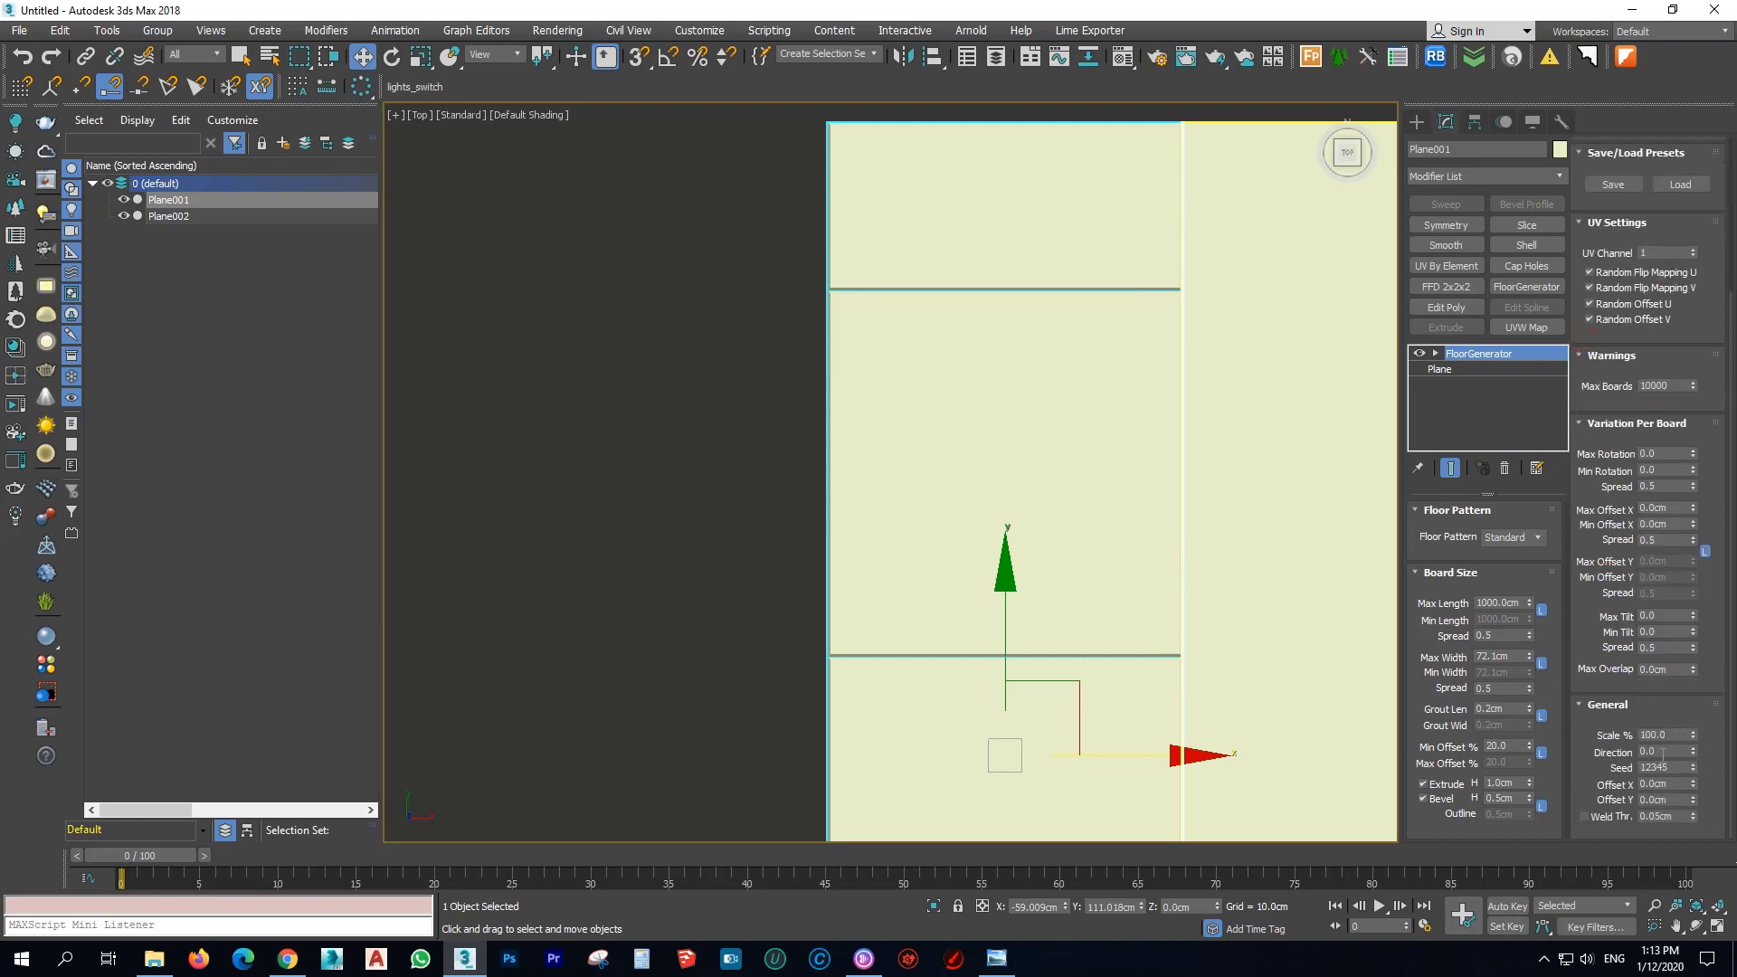
pyautogui.doubleClick(1663, 753)
pyautogui.write('90')
pyautogui.press('Return')
pyautogui.scroll(-5, 1091, 386)
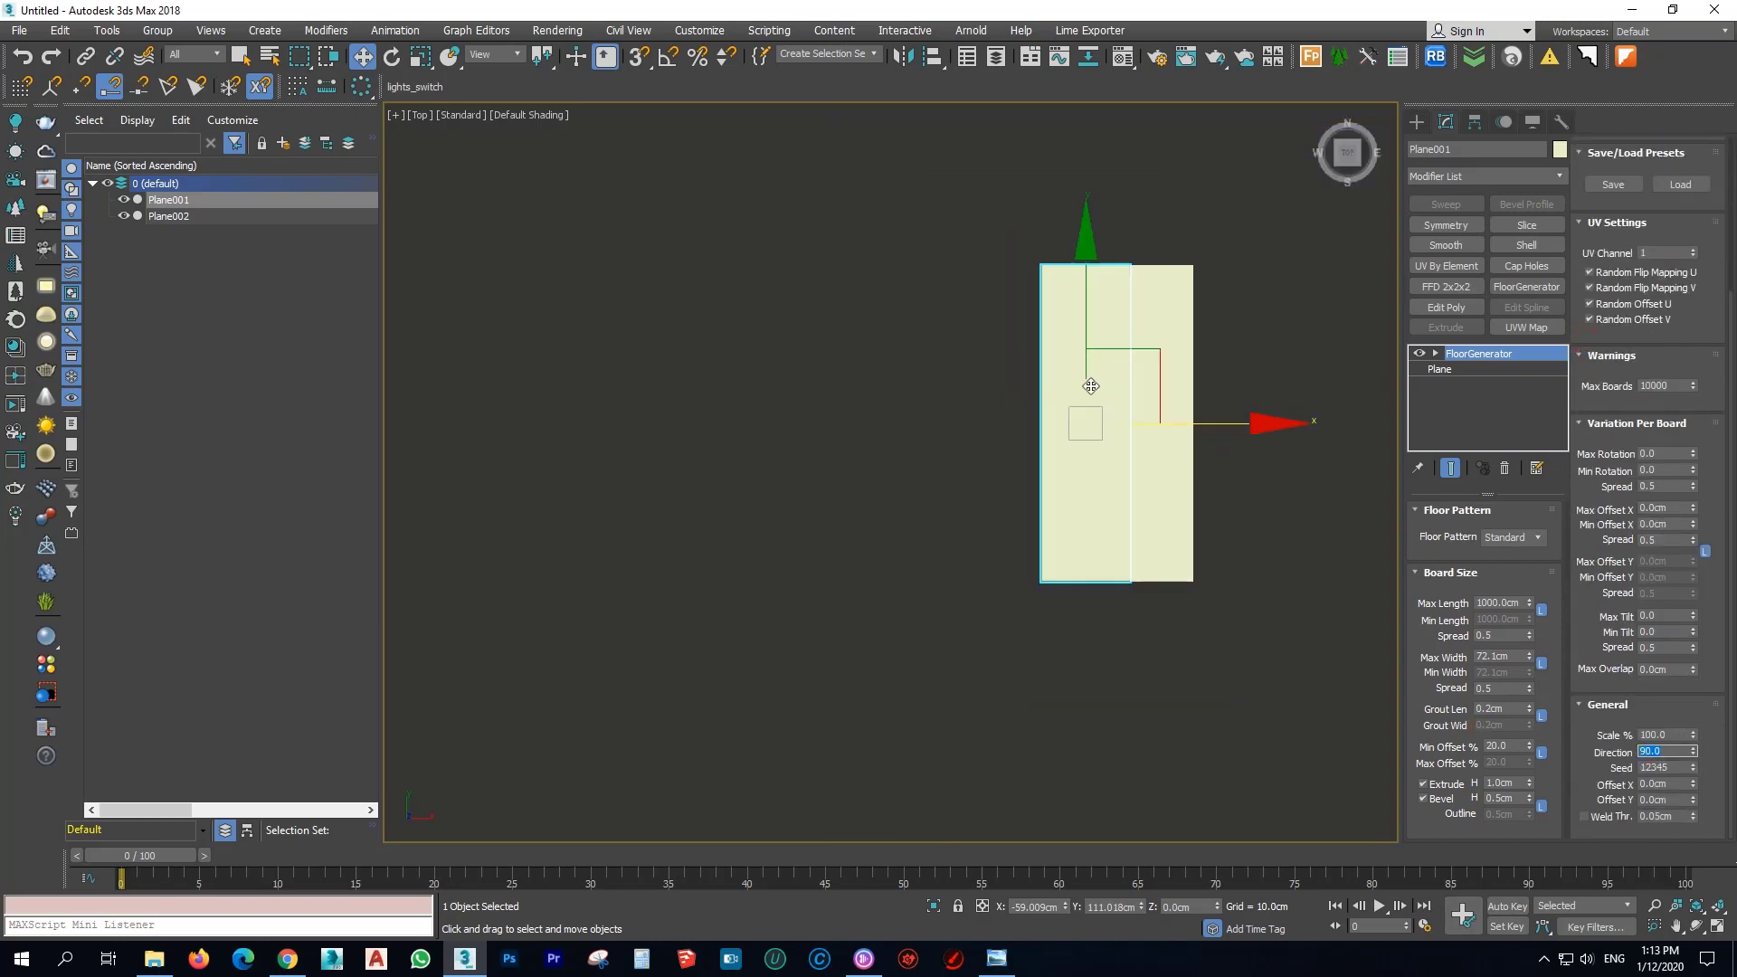
# Reduce the FloorGenerator maximum board width to about 15.86 cm so the left plane splits into vertical boards.
pyautogui.moveTo(1091, 387); pyautogui.dragTo(1117, 315, button='middle')
pyautogui.moveTo(1528, 660); pyautogui.dragTo(1529, 731)
pyautogui.scroll(3, 1113, 291)
pyautogui.moveTo(1124, 207); pyautogui.dragTo(1260, 681, button='middle')
pyautogui.scroll(2, 1250, 503)
pyautogui.scroll(1, 1236, 505)
pyautogui.moveTo(1226, 510); pyautogui.dragTo(1203, 380, button='middle')
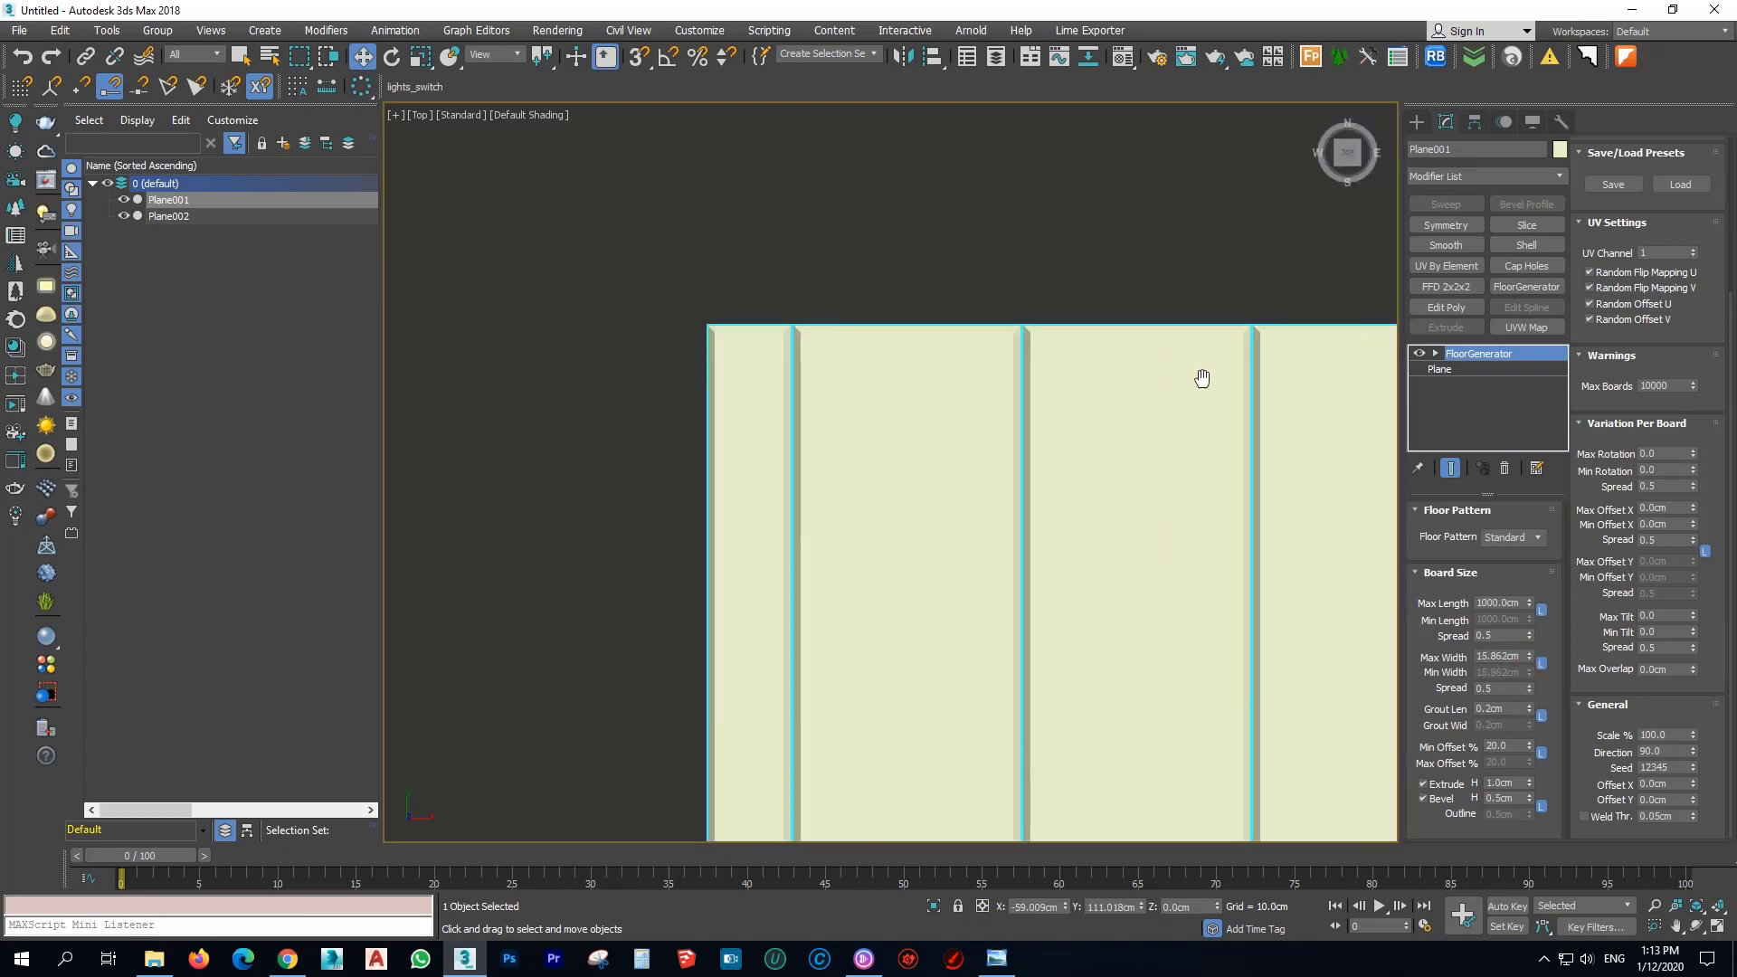
pyautogui.scroll(1, 978, 328)
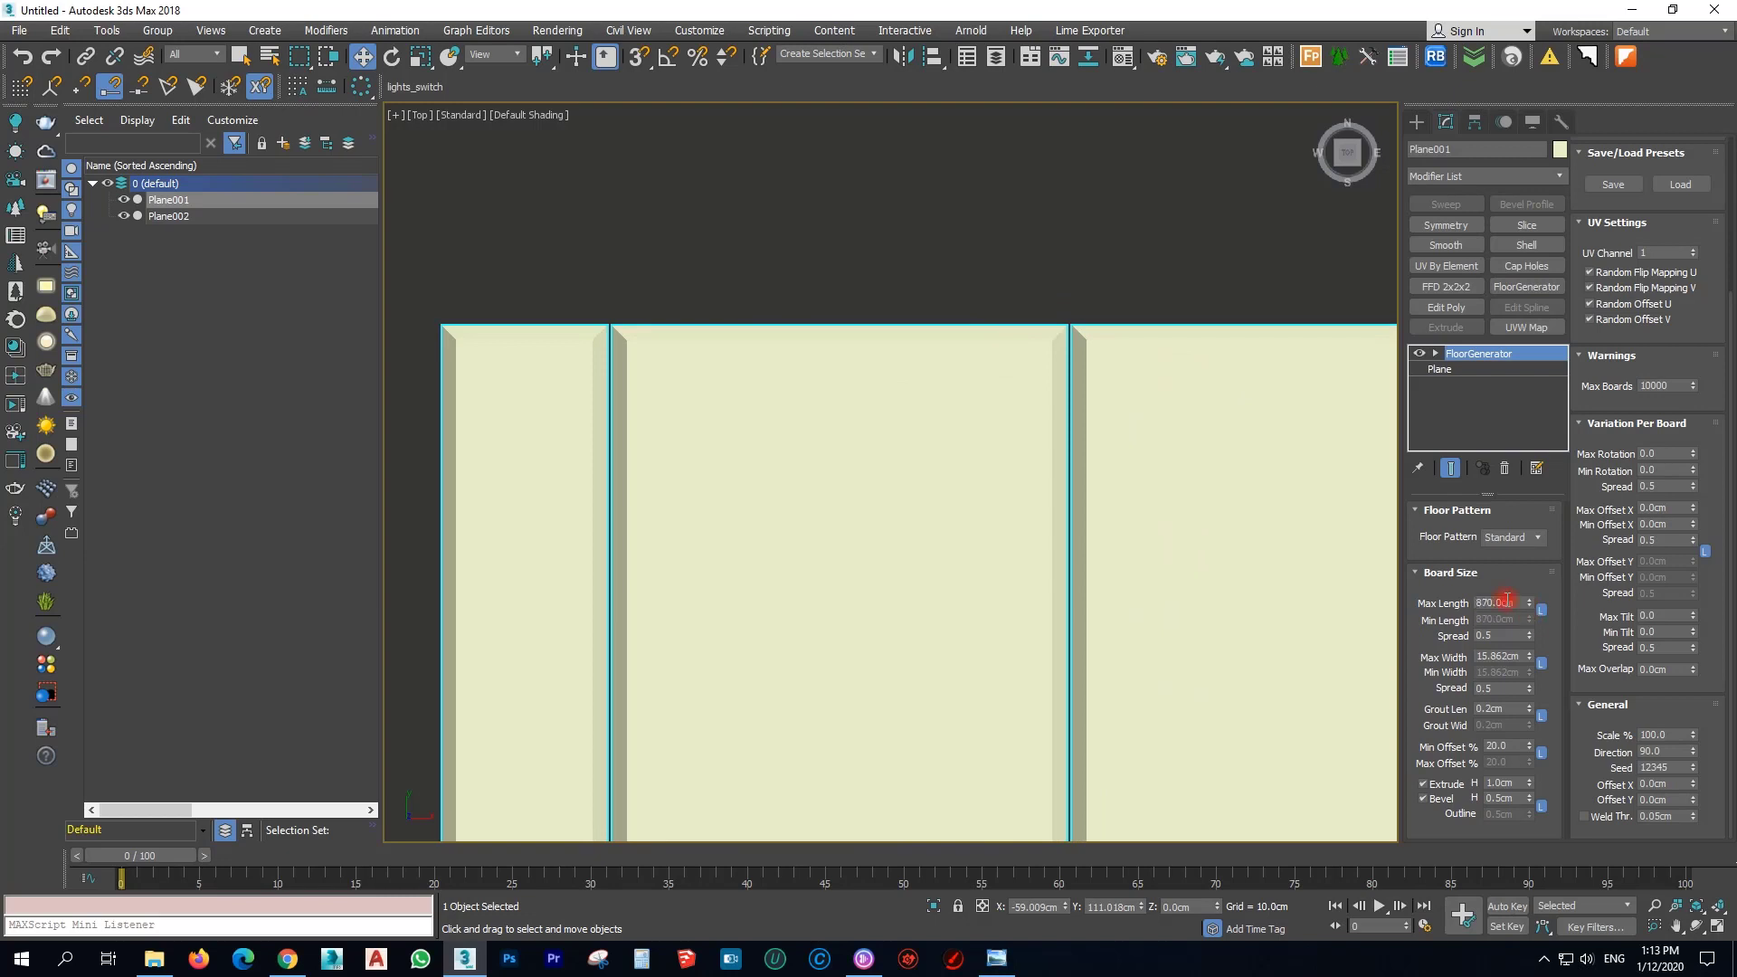
# Check the left plane's base dimensions and return to its FloorGenerator settings.
pyautogui.click(1452, 368)
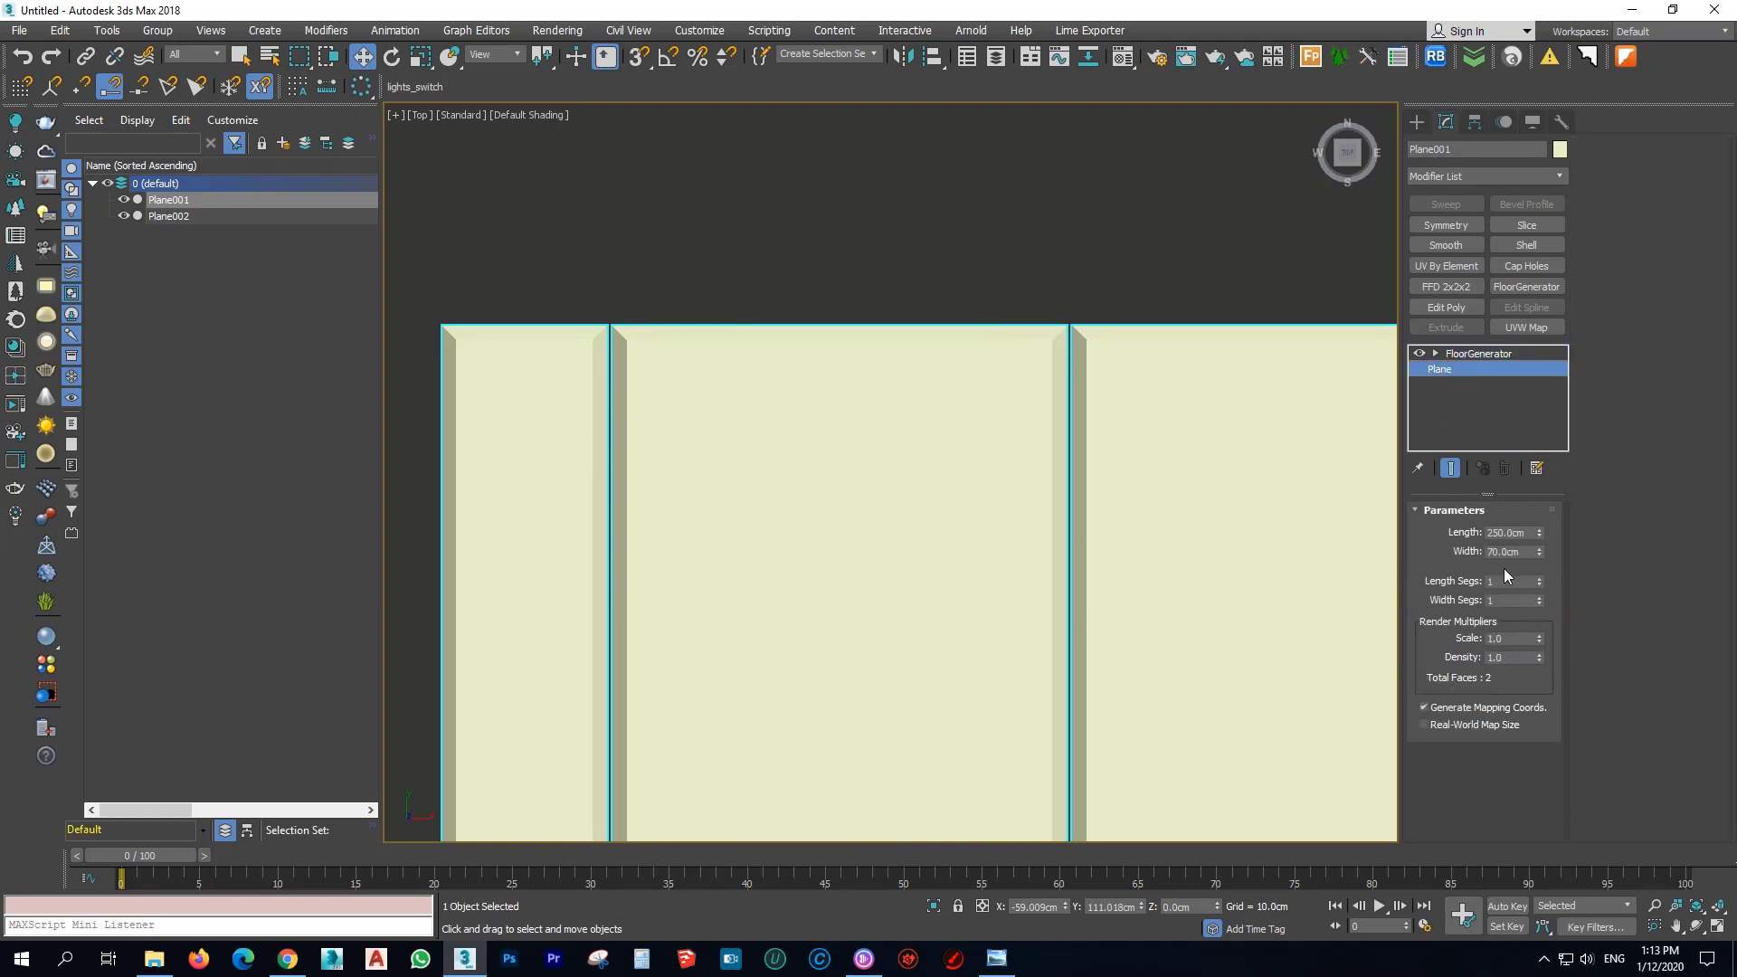
pyautogui.click(1457, 354)
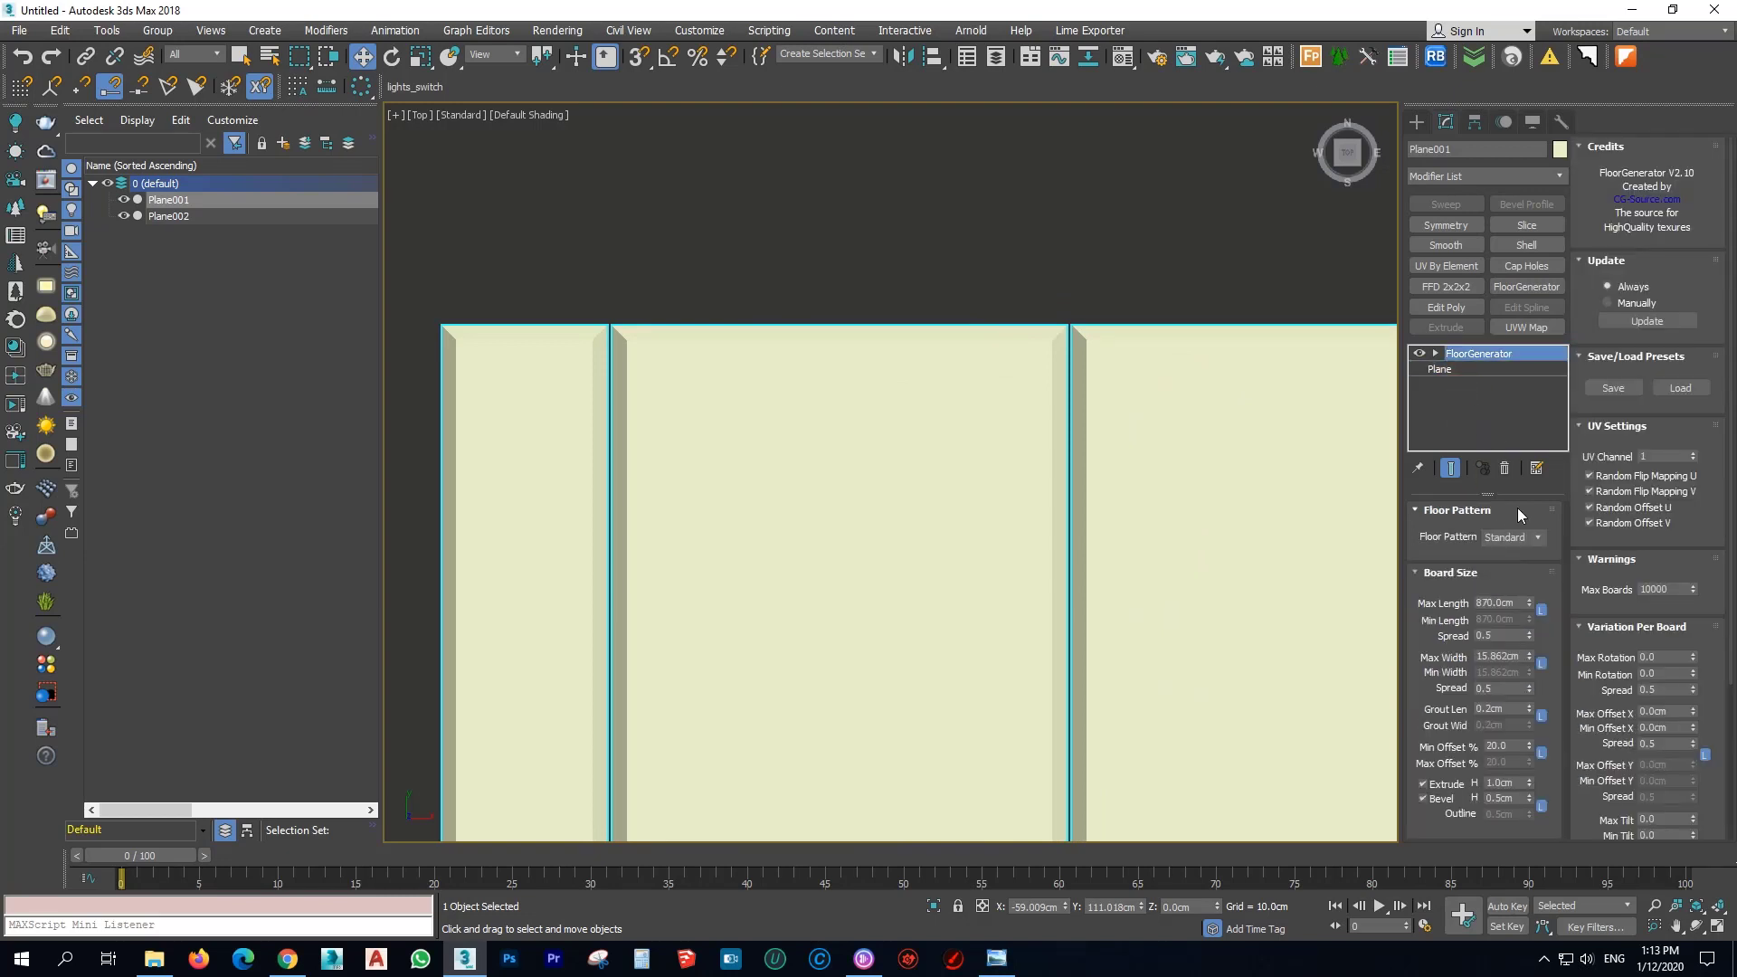
# Set the FloorGenerator maximum board length to 250 cm and maximum board width to 2 cm.
pyautogui.doubleClick(1498, 603)
pyautogui.write('25')
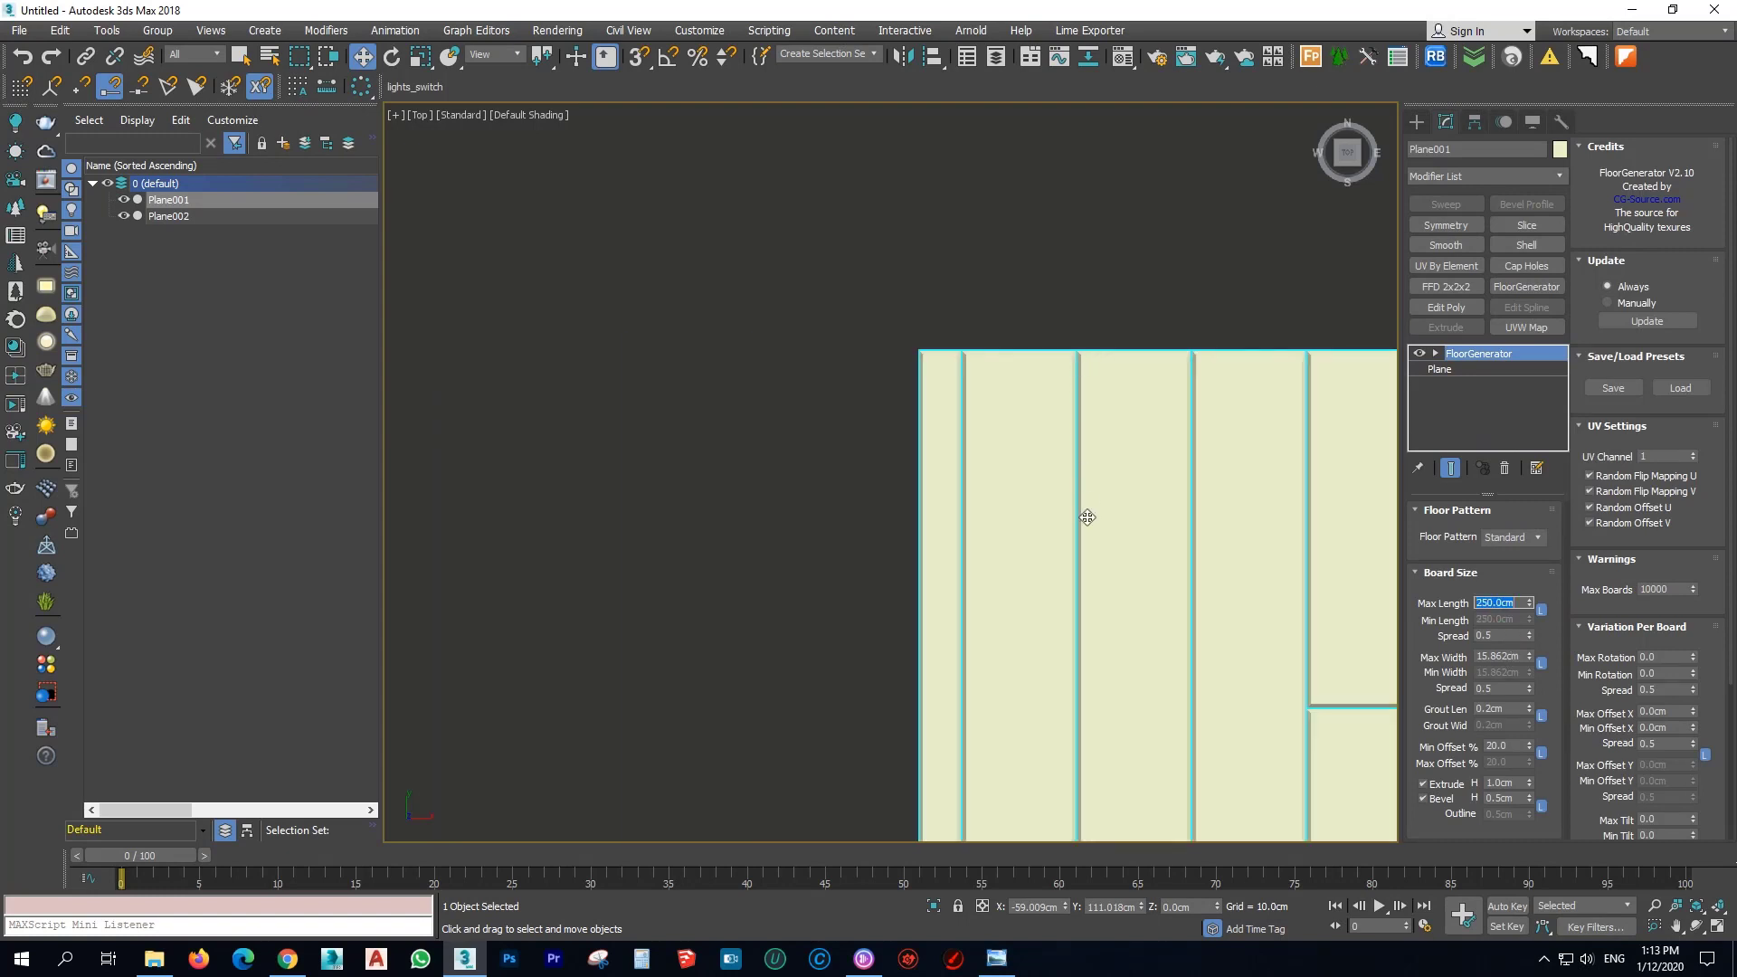
pyautogui.doubleClick(1506, 655)
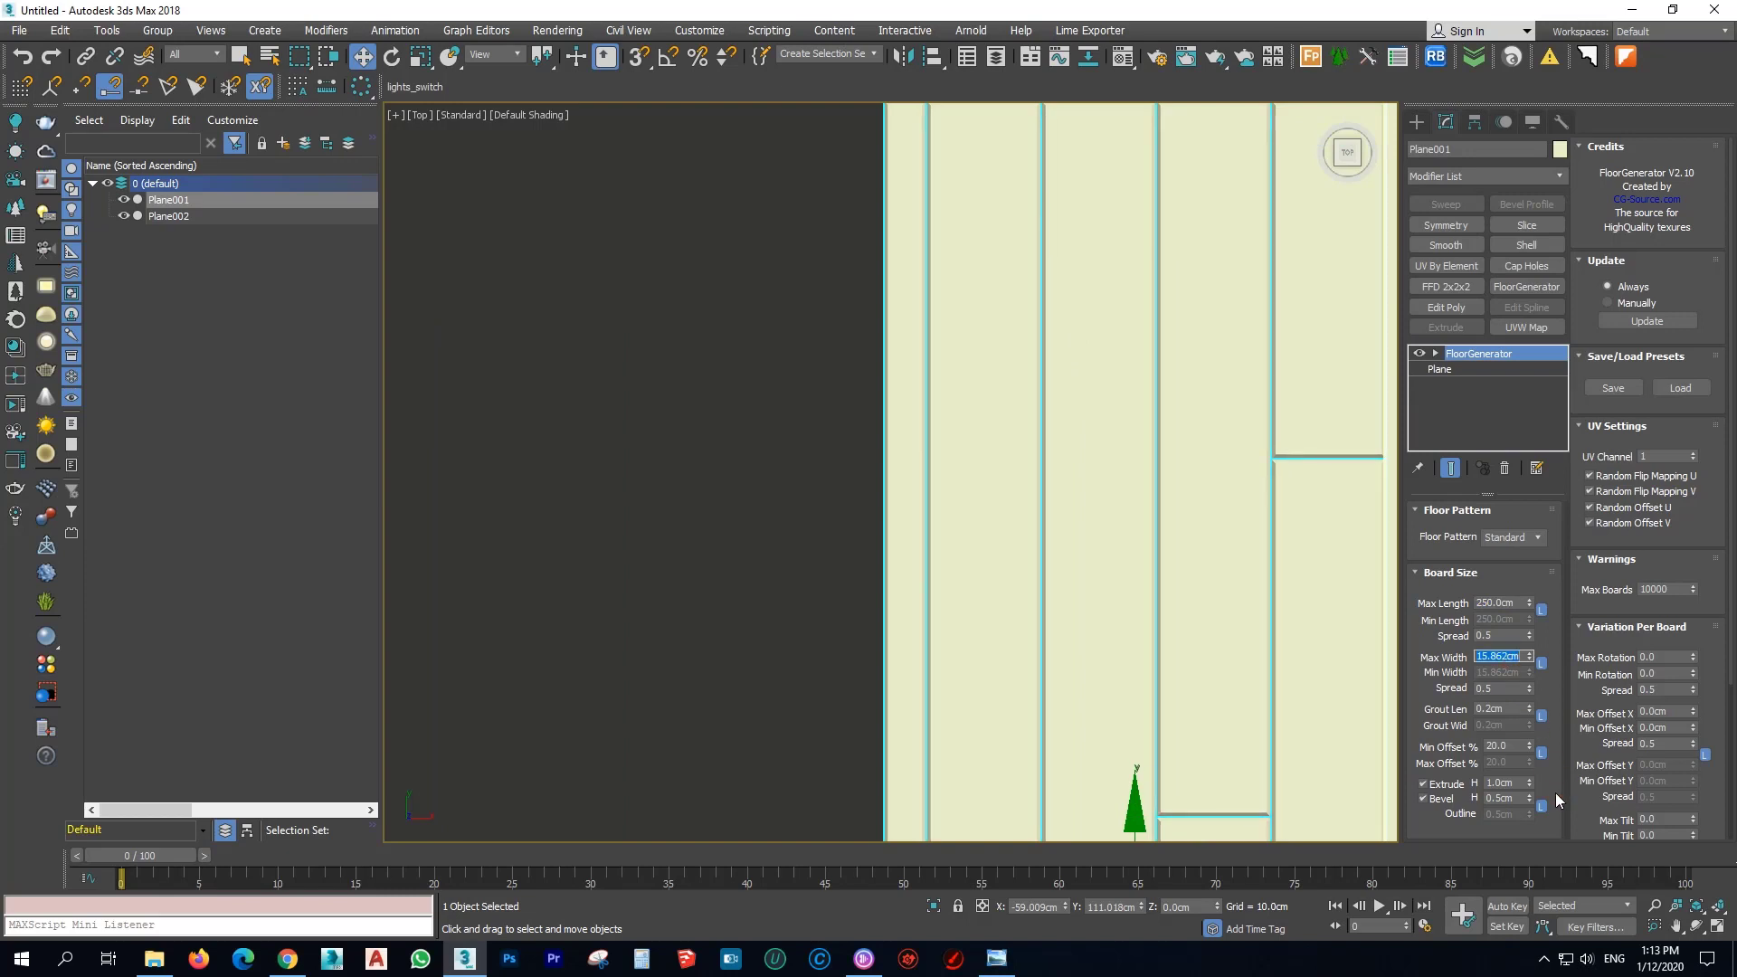
pyautogui.write('2')
pyautogui.press('Return')
pyautogui.scroll(5, 1285, 242)
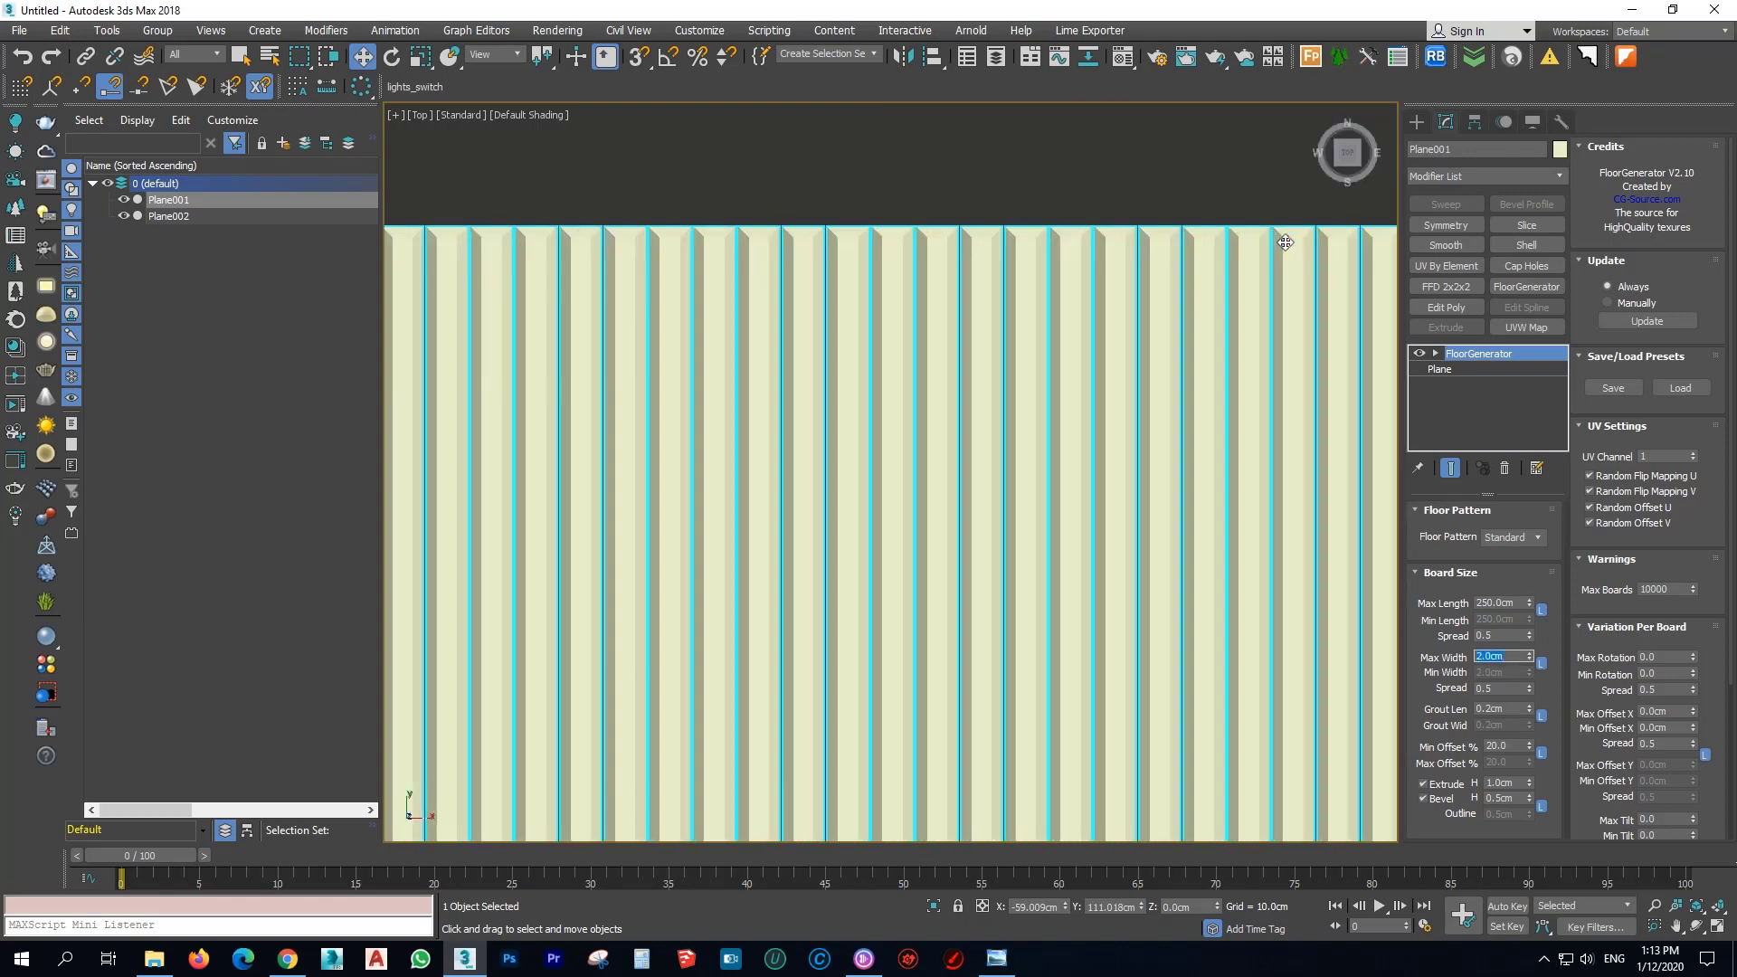
pyautogui.scroll(5, 1276, 252)
pyautogui.scroll(-6, 1001, 272)
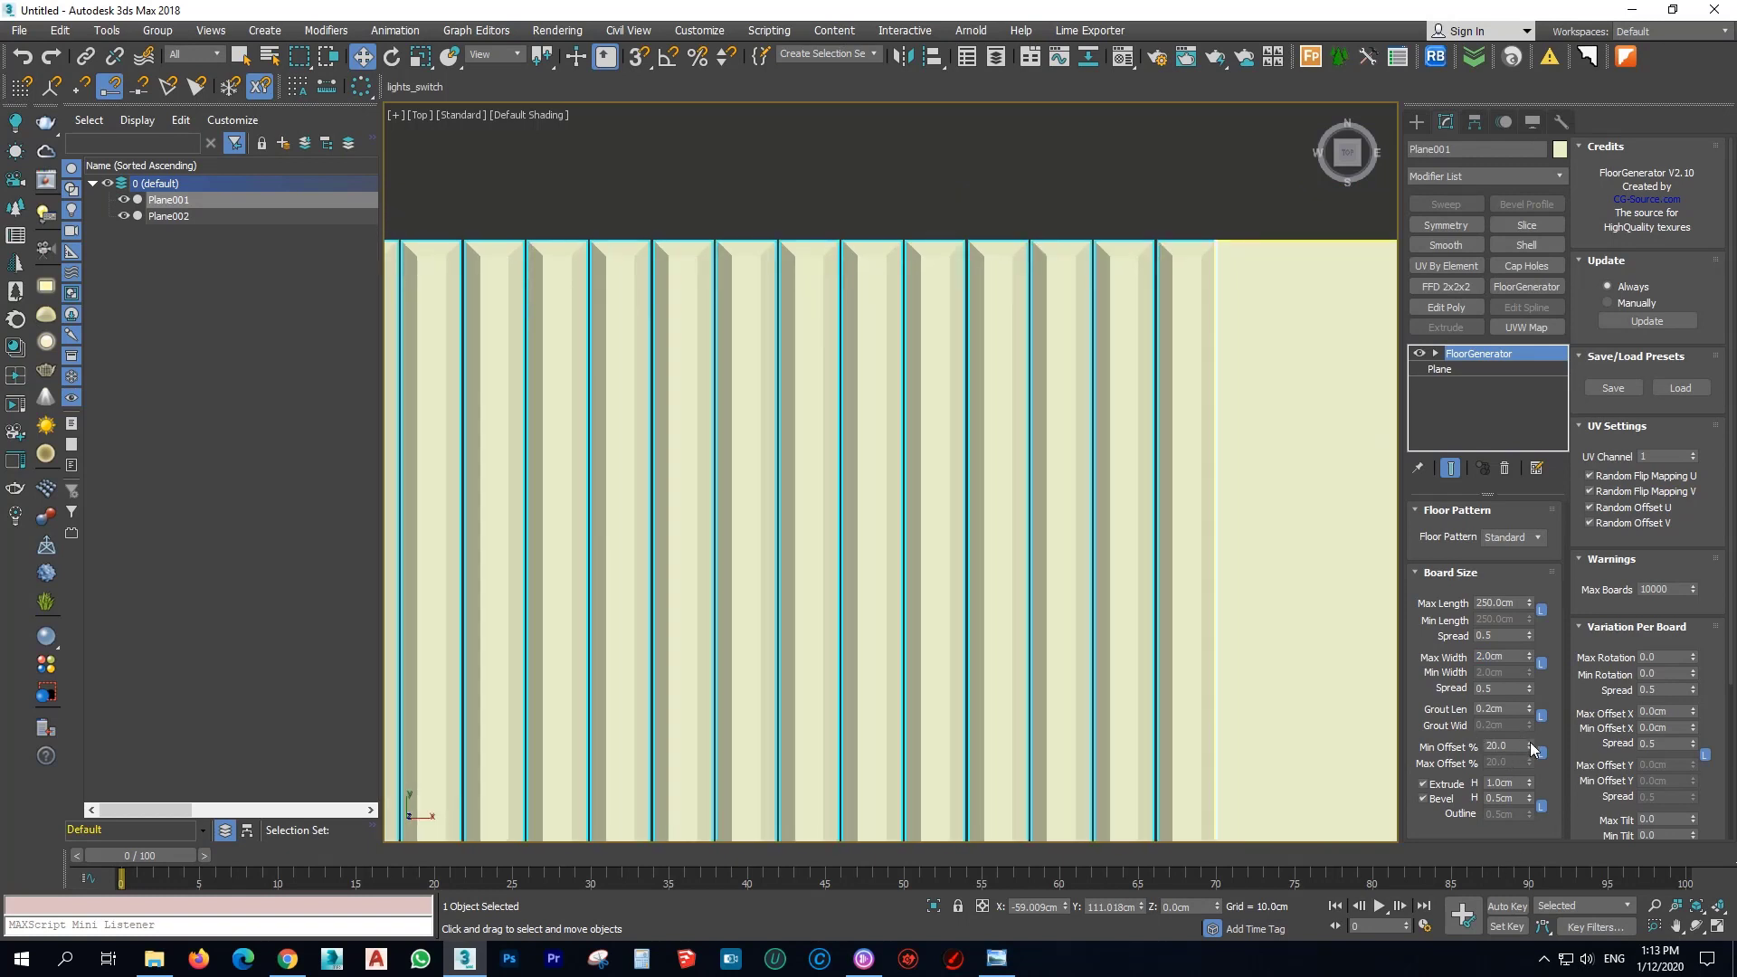
# Set the FloorGenerator minimum offset to 0 and inspect the lower ends of the boards.
pyautogui.rightClick(1529, 743)
pyautogui.scroll(-3, 961, 585)
pyautogui.moveTo(1000, 497); pyautogui.dragTo(1153, 150, button='middle')
pyautogui.scroll(-3, 1104, 717)
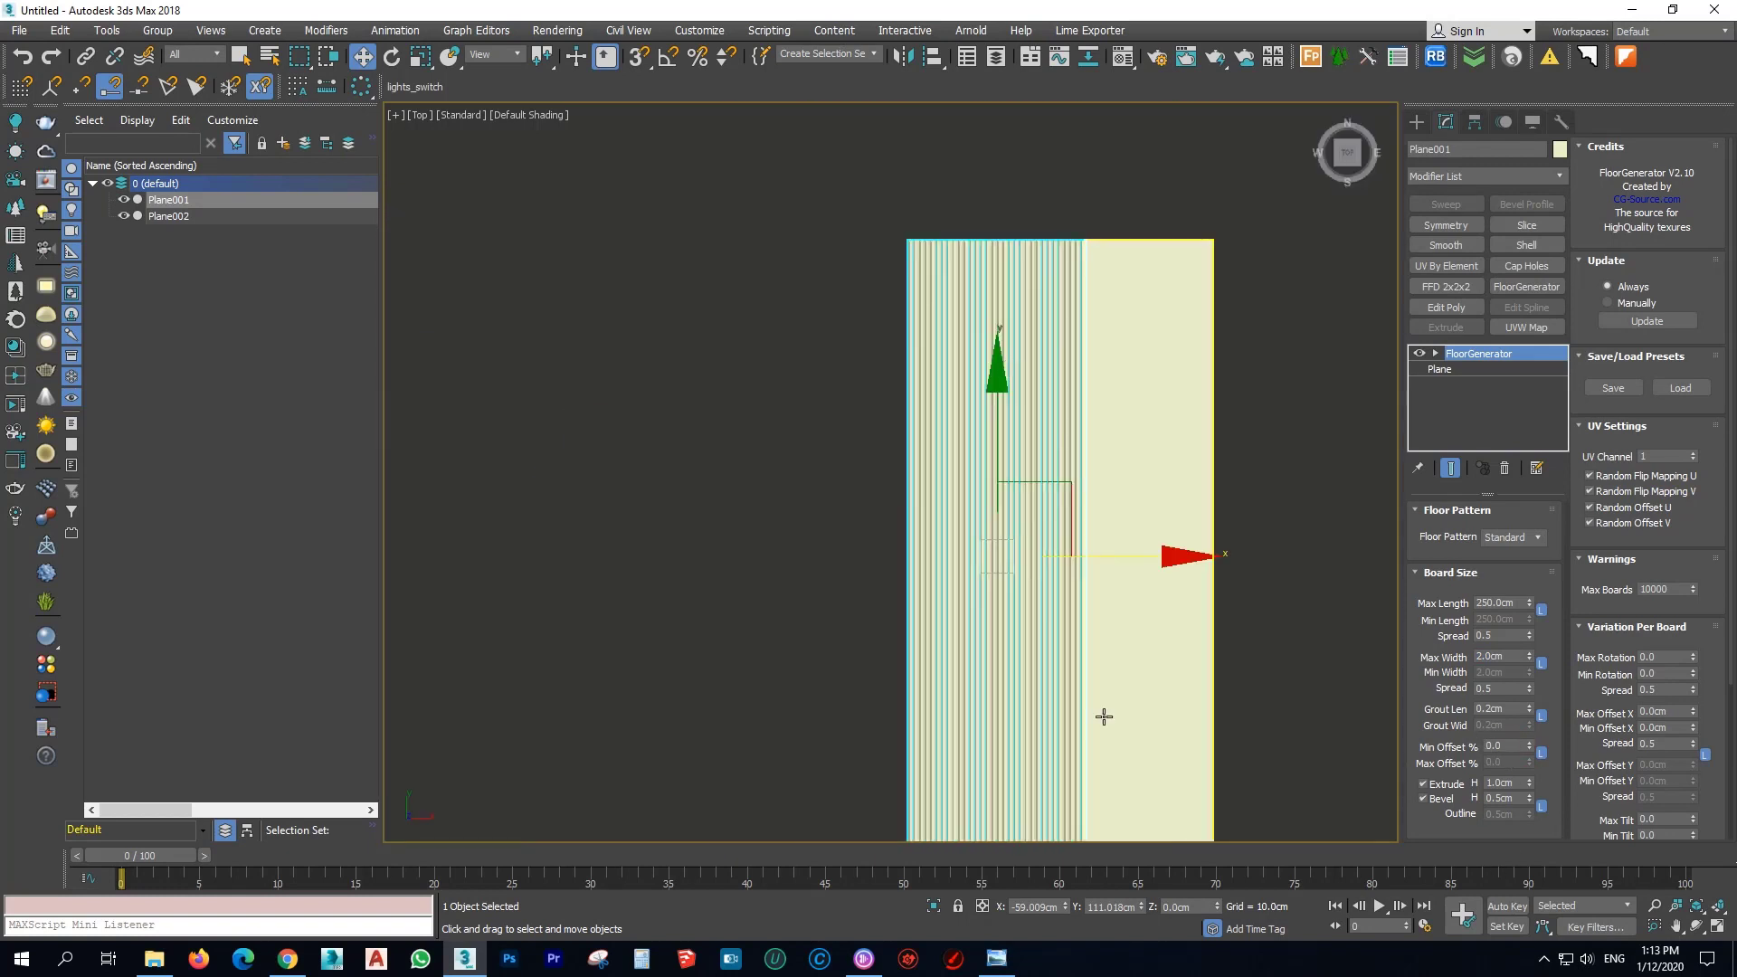
pyautogui.moveTo(1104, 717); pyautogui.dragTo(1015, 368, button='middle')
pyautogui.scroll(8, 1016, 454)
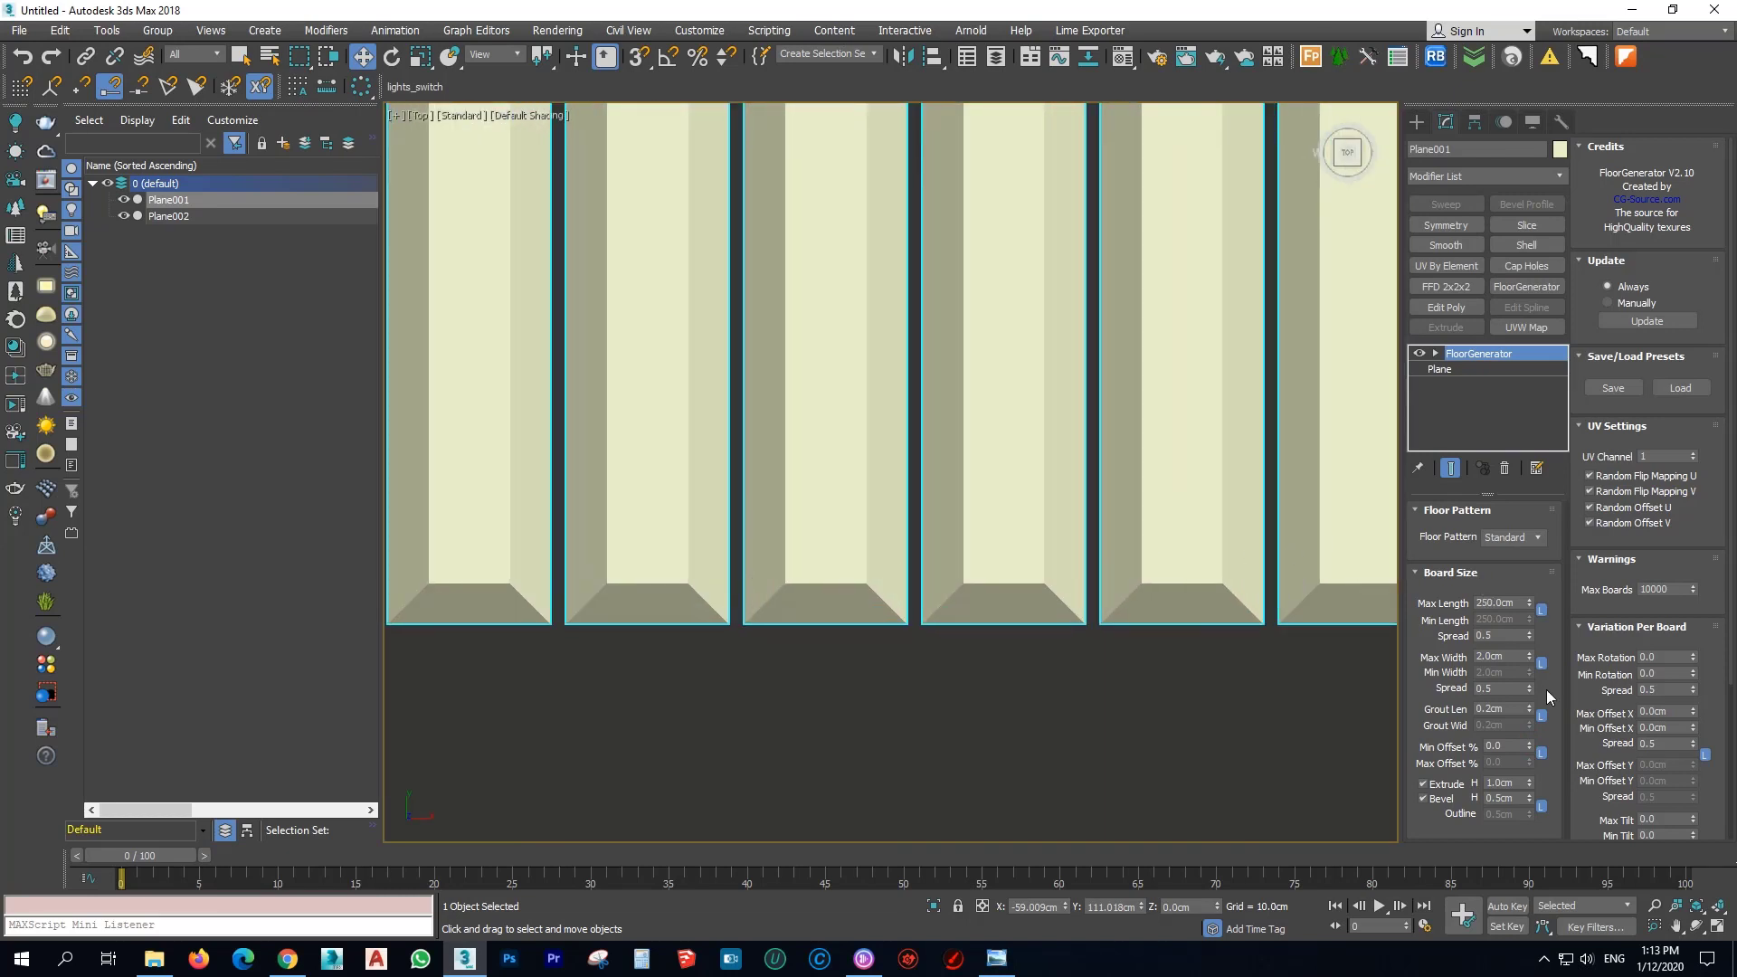
pyautogui.scroll(2, 1120, 614)
pyautogui.scroll(-4, 1120, 614)
pyautogui.scroll(6, 1120, 614)
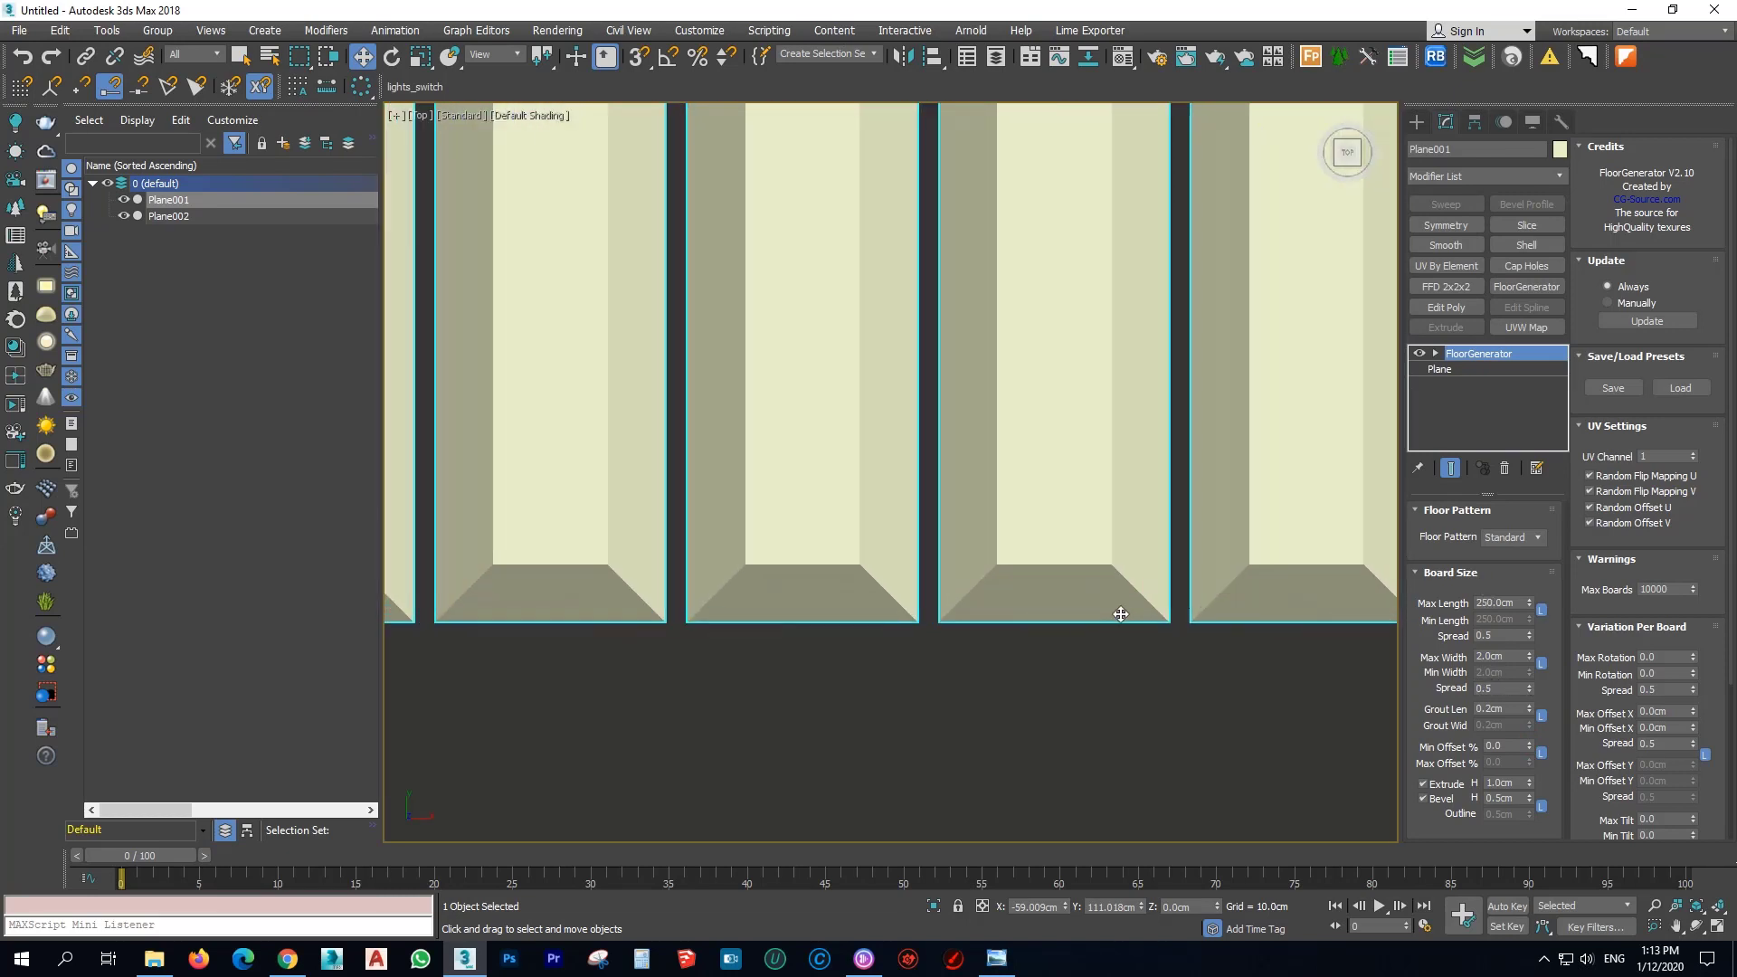
# Set the boards' bevel height to 0.25 cm and their extrude height to 1.25 cm.
pyautogui.doubleClick(1516, 781)
pyautogui.press('Tab')
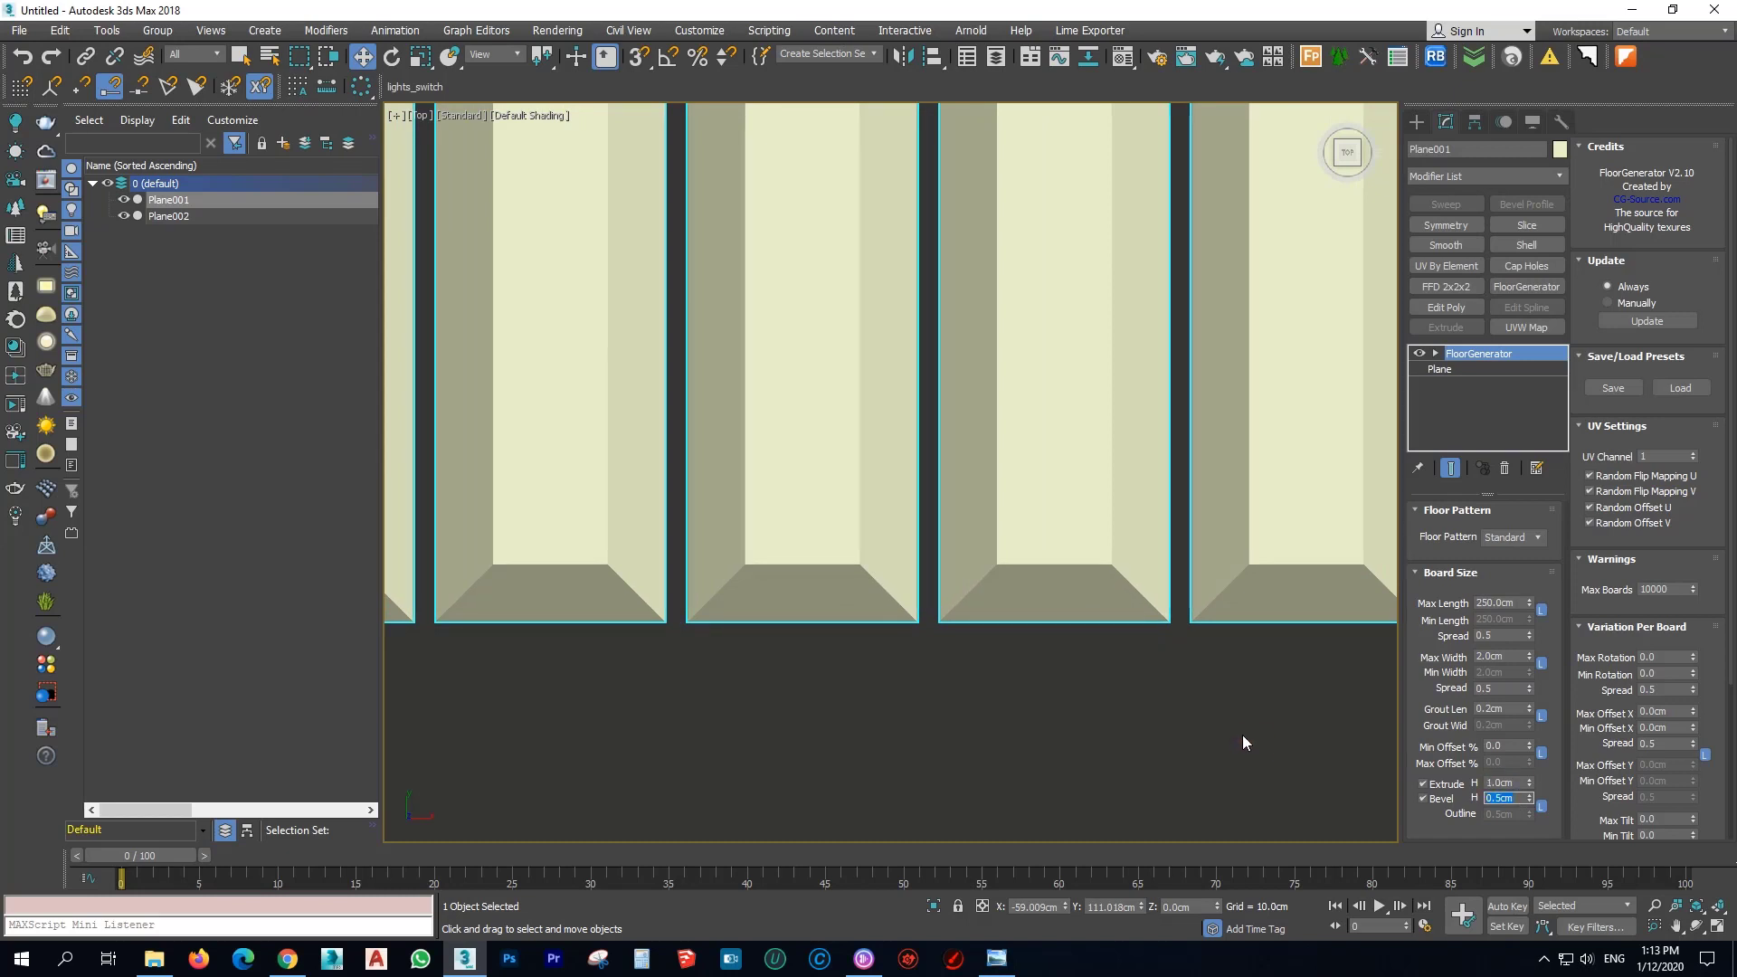
pyautogui.write('0.25')
pyautogui.press('Return')
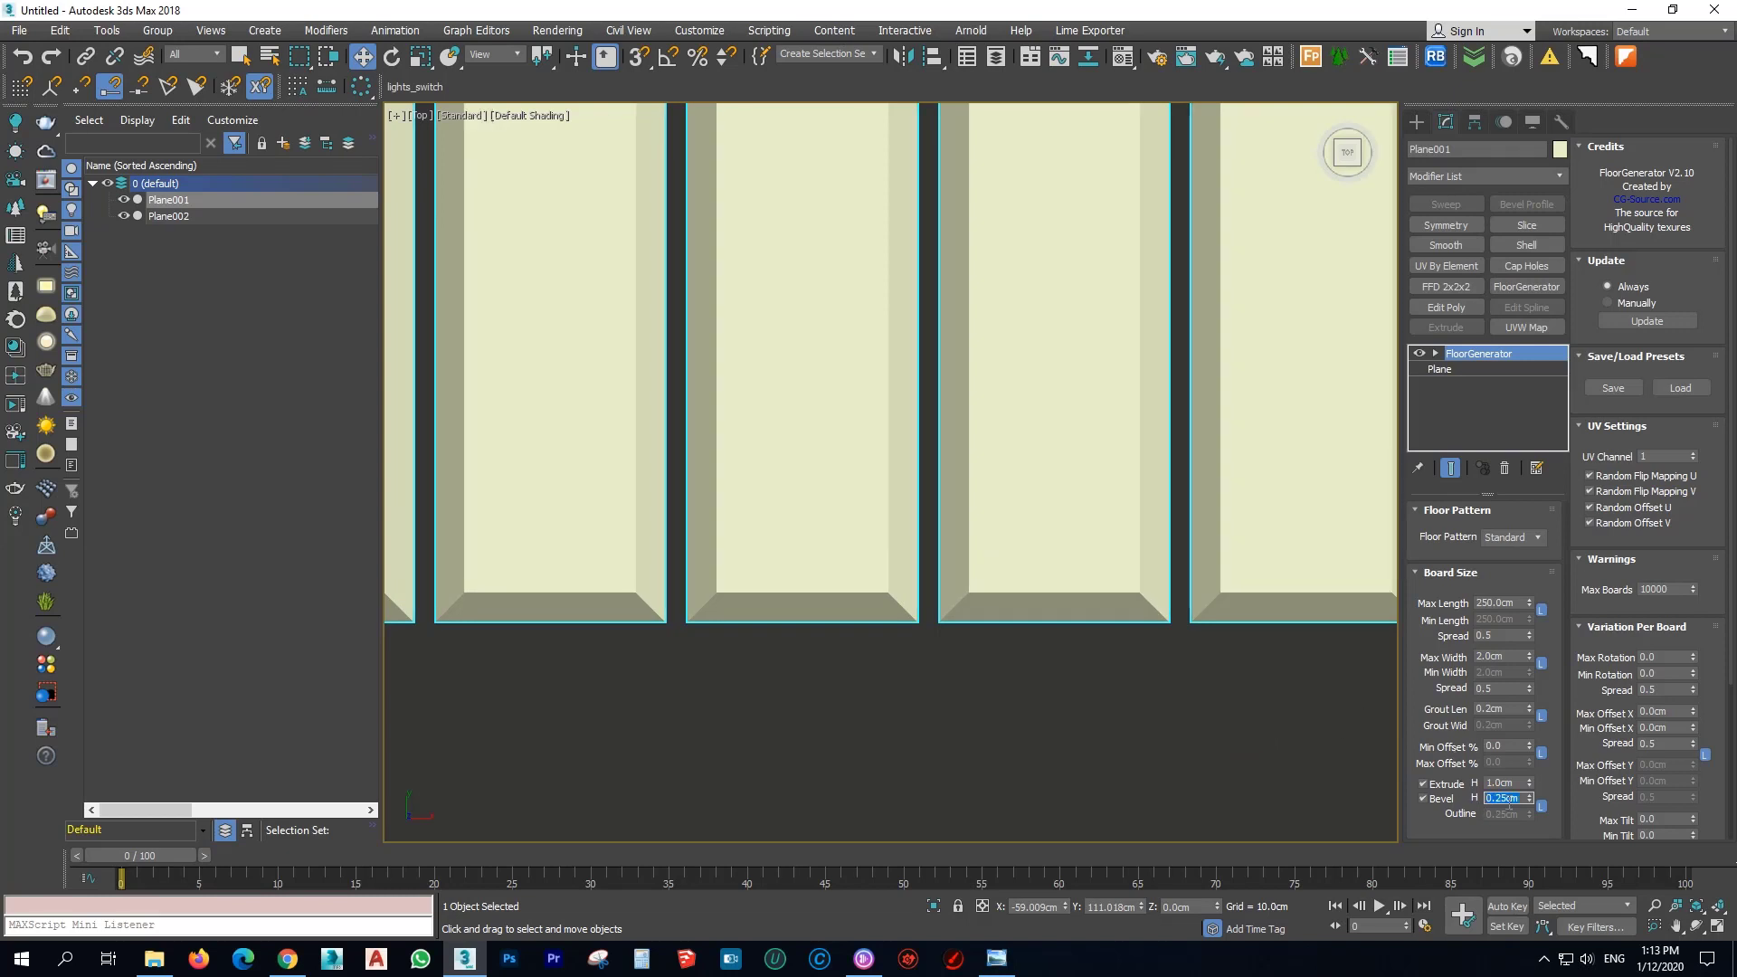
pyautogui.doubleClick(1470, 781)
pyautogui.write('1.25')
pyautogui.press('Return')
# Set the grout length to 0 cm and inspect the joints between the boards.
pyautogui.rightClick(1529, 708)
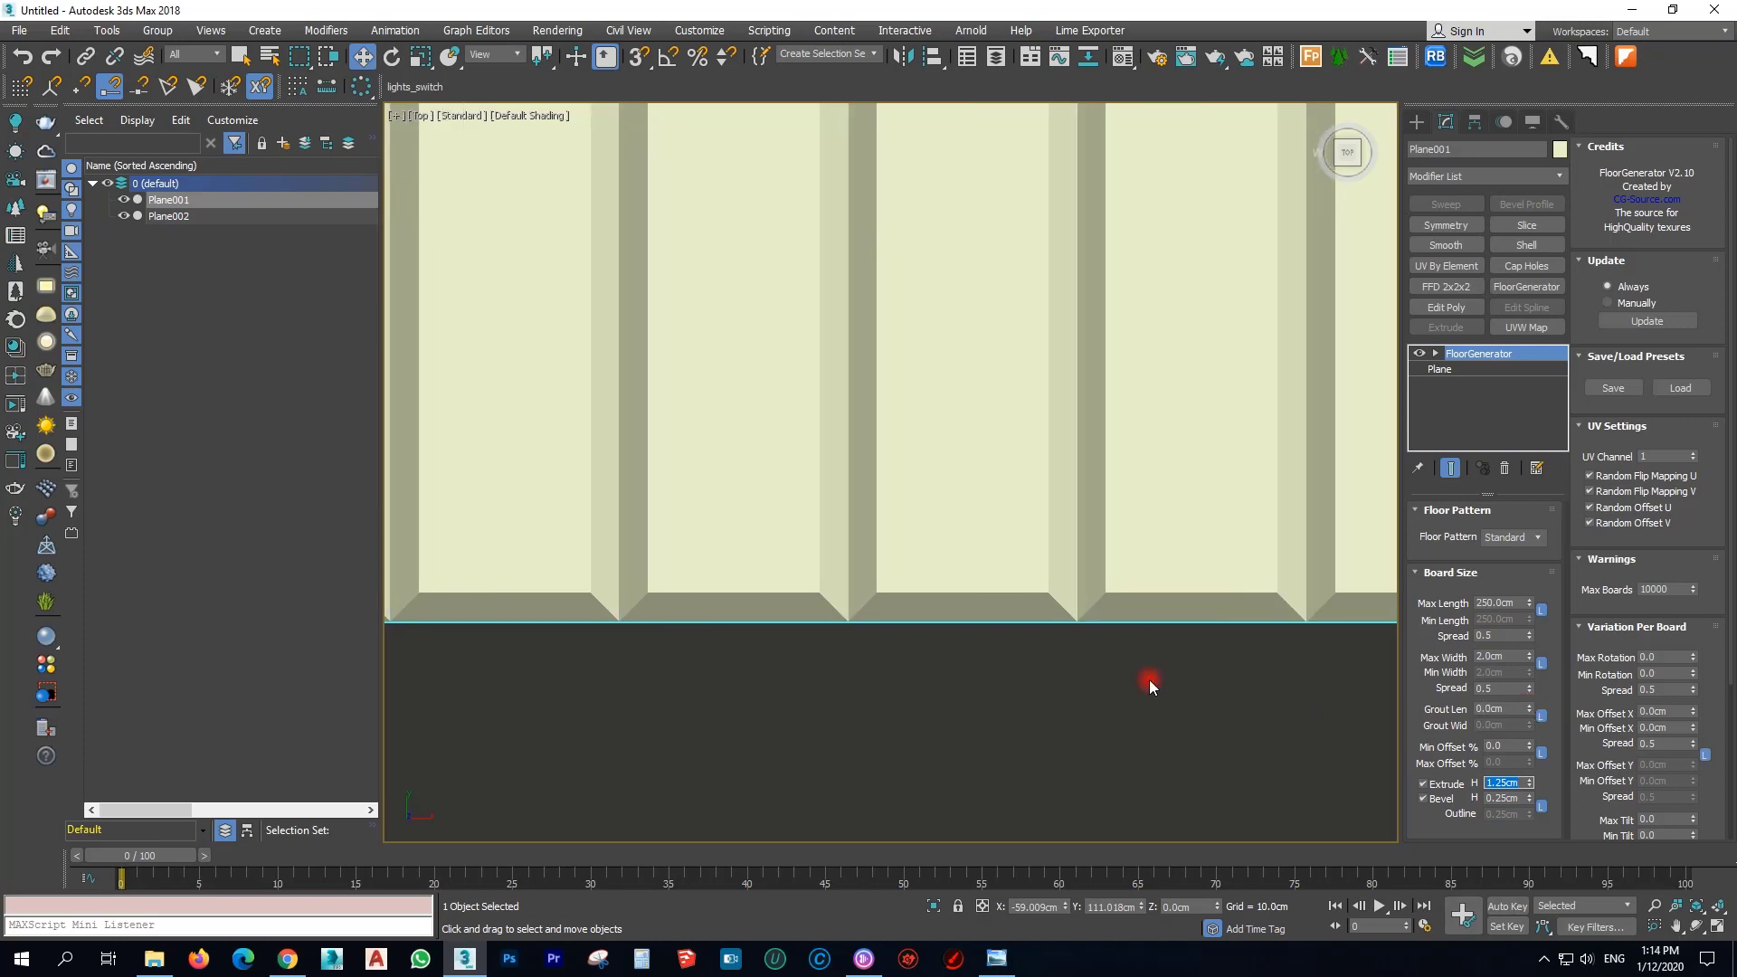
pyautogui.scroll(-9, 995, 637)
pyautogui.scroll(2, 1043, 569)
pyautogui.scroll(-1, 1116, 477)
pyautogui.moveTo(1116, 477); pyautogui.dragTo(1080, 726, button='middle')
pyautogui.scroll(-4, 1076, 583)
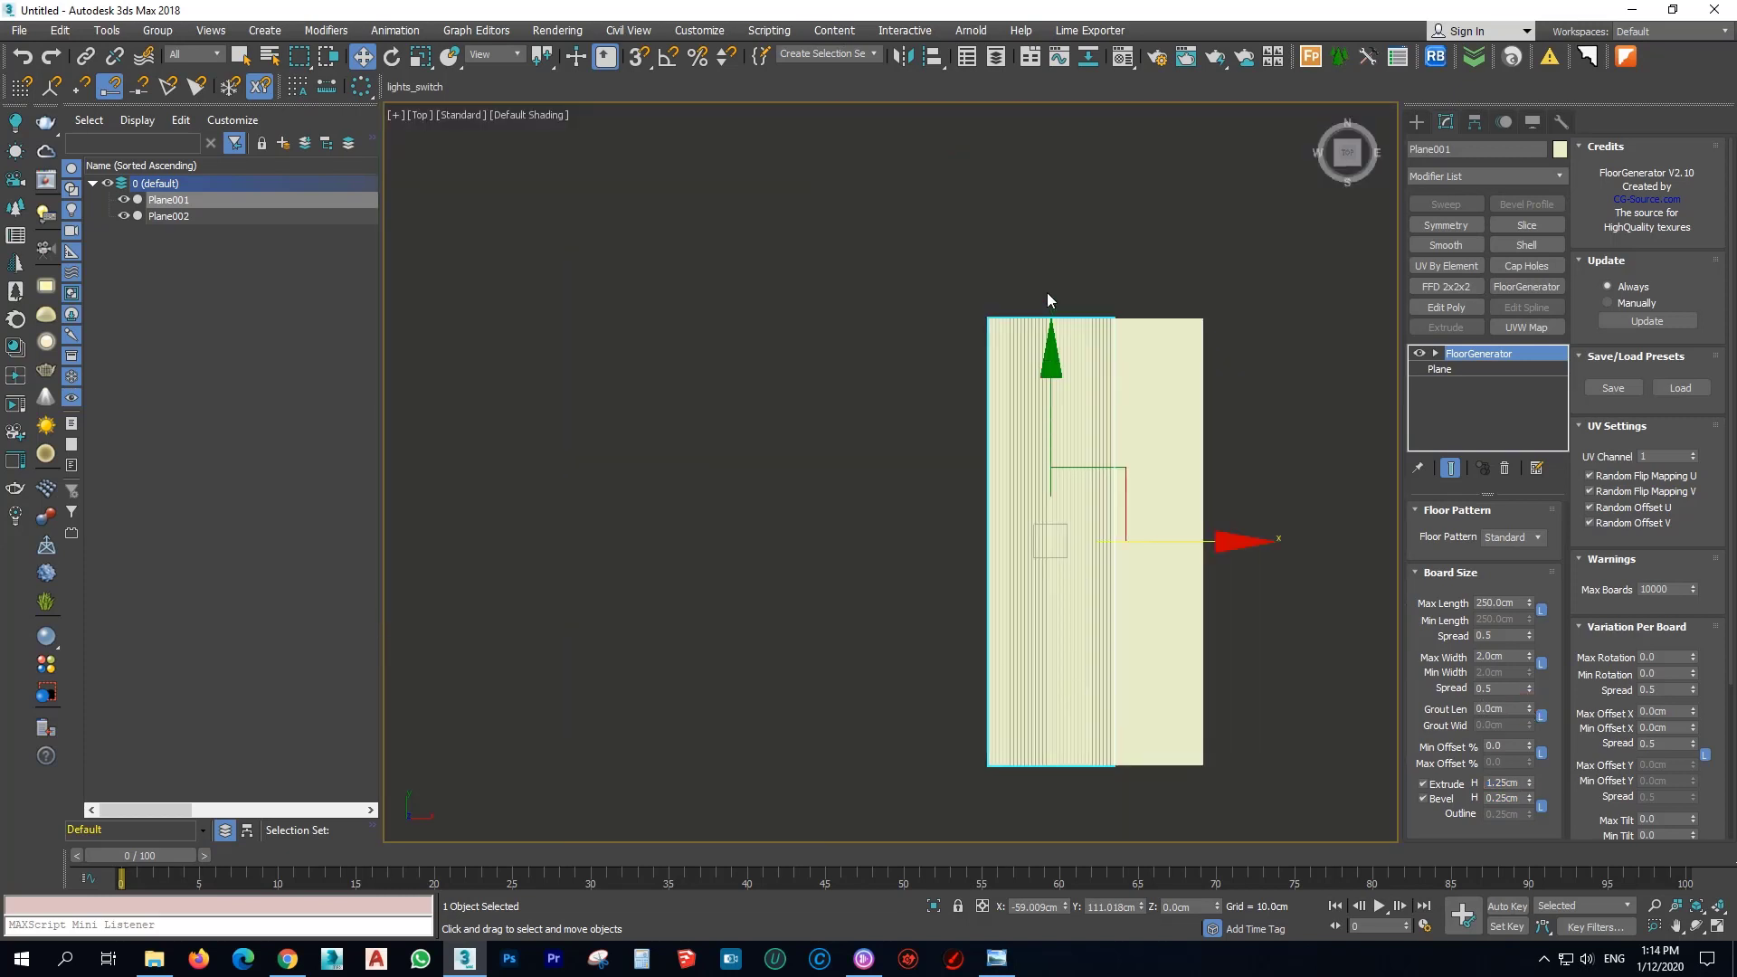
pyautogui.scroll(8, 1046, 297)
pyautogui.scroll(5, 1297, 425)
pyautogui.moveTo(1228, 542); pyautogui.dragTo(935, 362, button='middle')
pyautogui.scroll(-2, 968, 375)
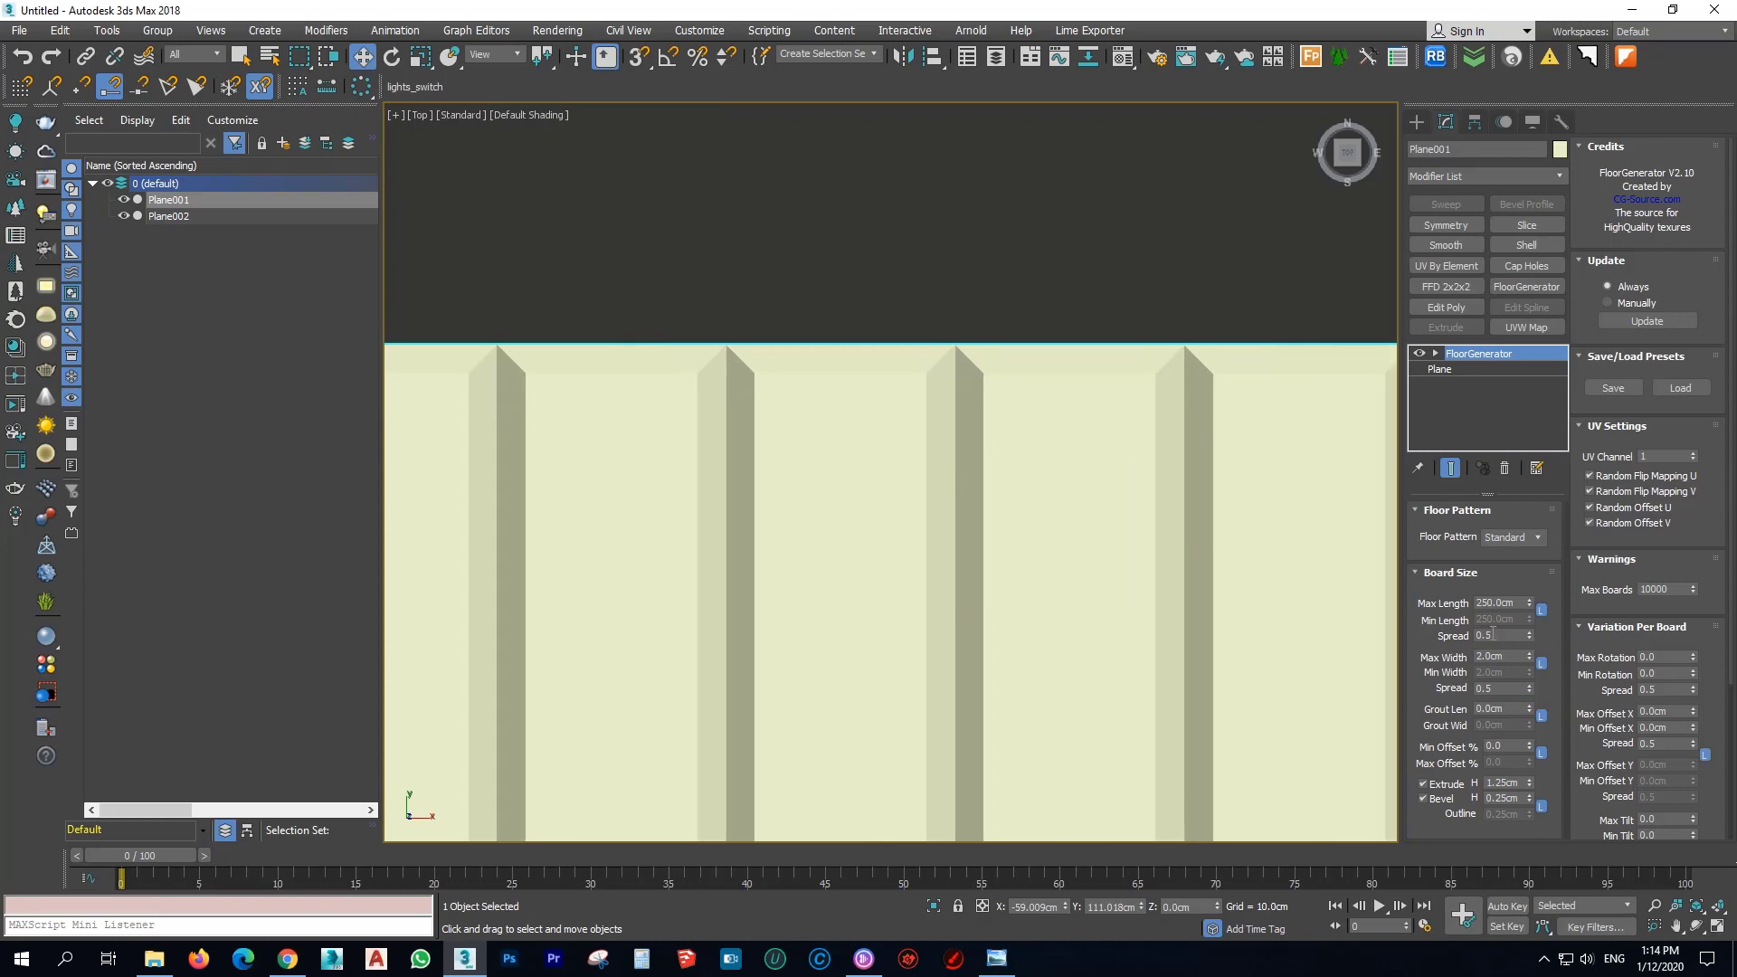
# Set the maximum board width to 1.5 cm and inspect the resulting boards.
pyautogui.doubleClick(1519, 658)
pyautogui.write('1.5')
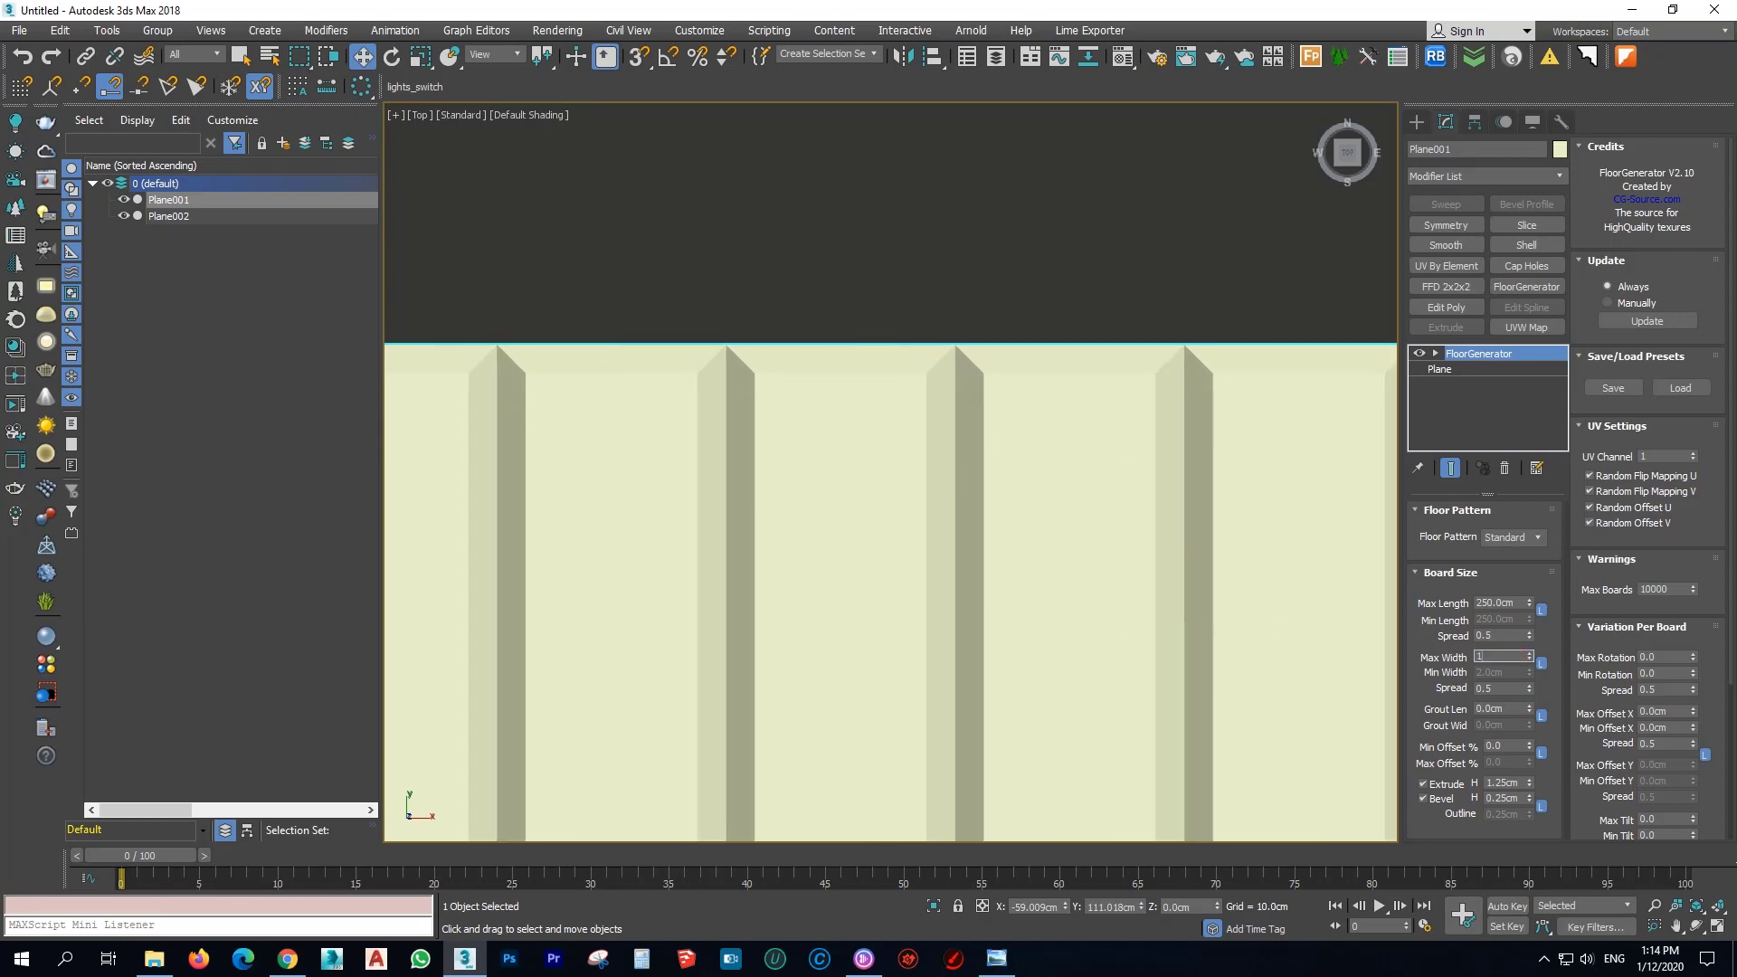
pyautogui.press('Return')
pyautogui.scroll(-12, 1019, 235)
pyautogui.moveTo(865, 648); pyautogui.dragTo(884, 291, button='middle')
pyautogui.scroll(3, 909, 733)
pyautogui.moveTo(938, 784); pyautogui.dragTo(959, 478, button='middle')
pyautogui.scroll(3, 959, 477)
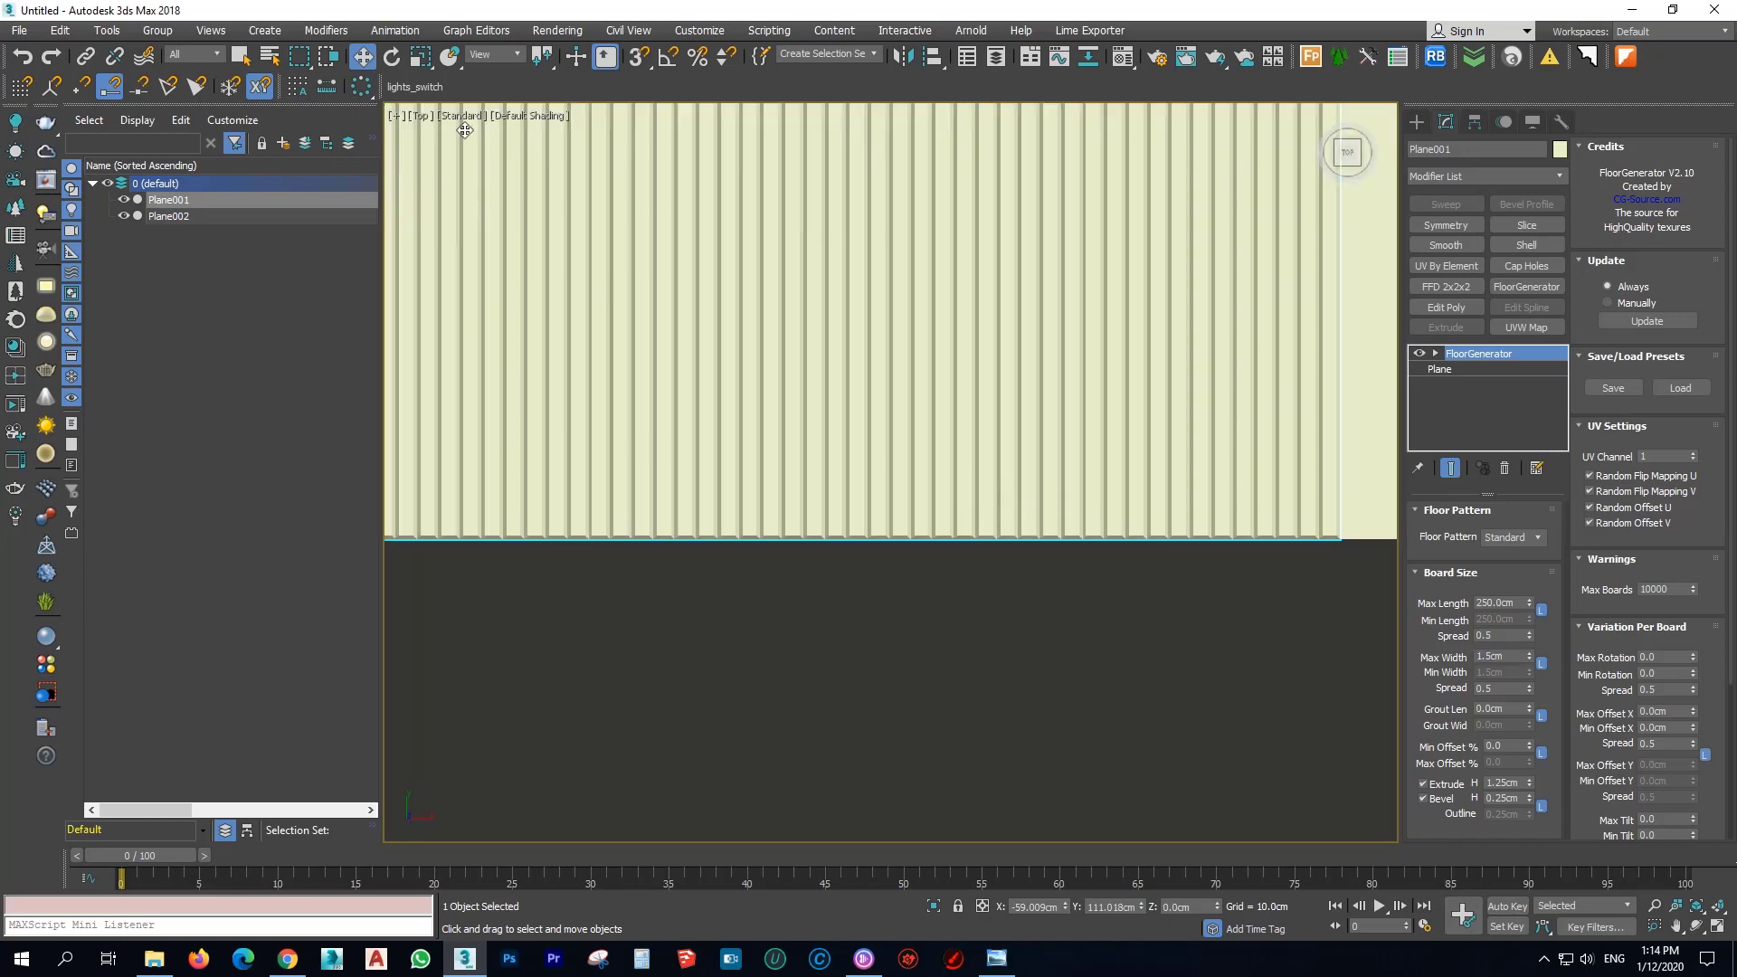
# Switch the top viewport shading to Clay.
pyautogui.click(530, 115)
pyautogui.click(588, 239)
pyautogui.moveTo(464, 528)
pyautogui.mouseDown(button='middle')
pyautogui.moveTo(980, 519)
pyautogui.moveTo(567, 570)
pyautogui.mouseUp(button='middle')
pyautogui.scroll(-2, 980, 519)
pyautogui.scroll(-8, 909, 594)
pyautogui.moveTo(909, 365); pyautogui.dragTo(1289, 366)
pyautogui.hotkey('ctrl', 'z')
pyautogui.hotkey('ctrl', 'z')
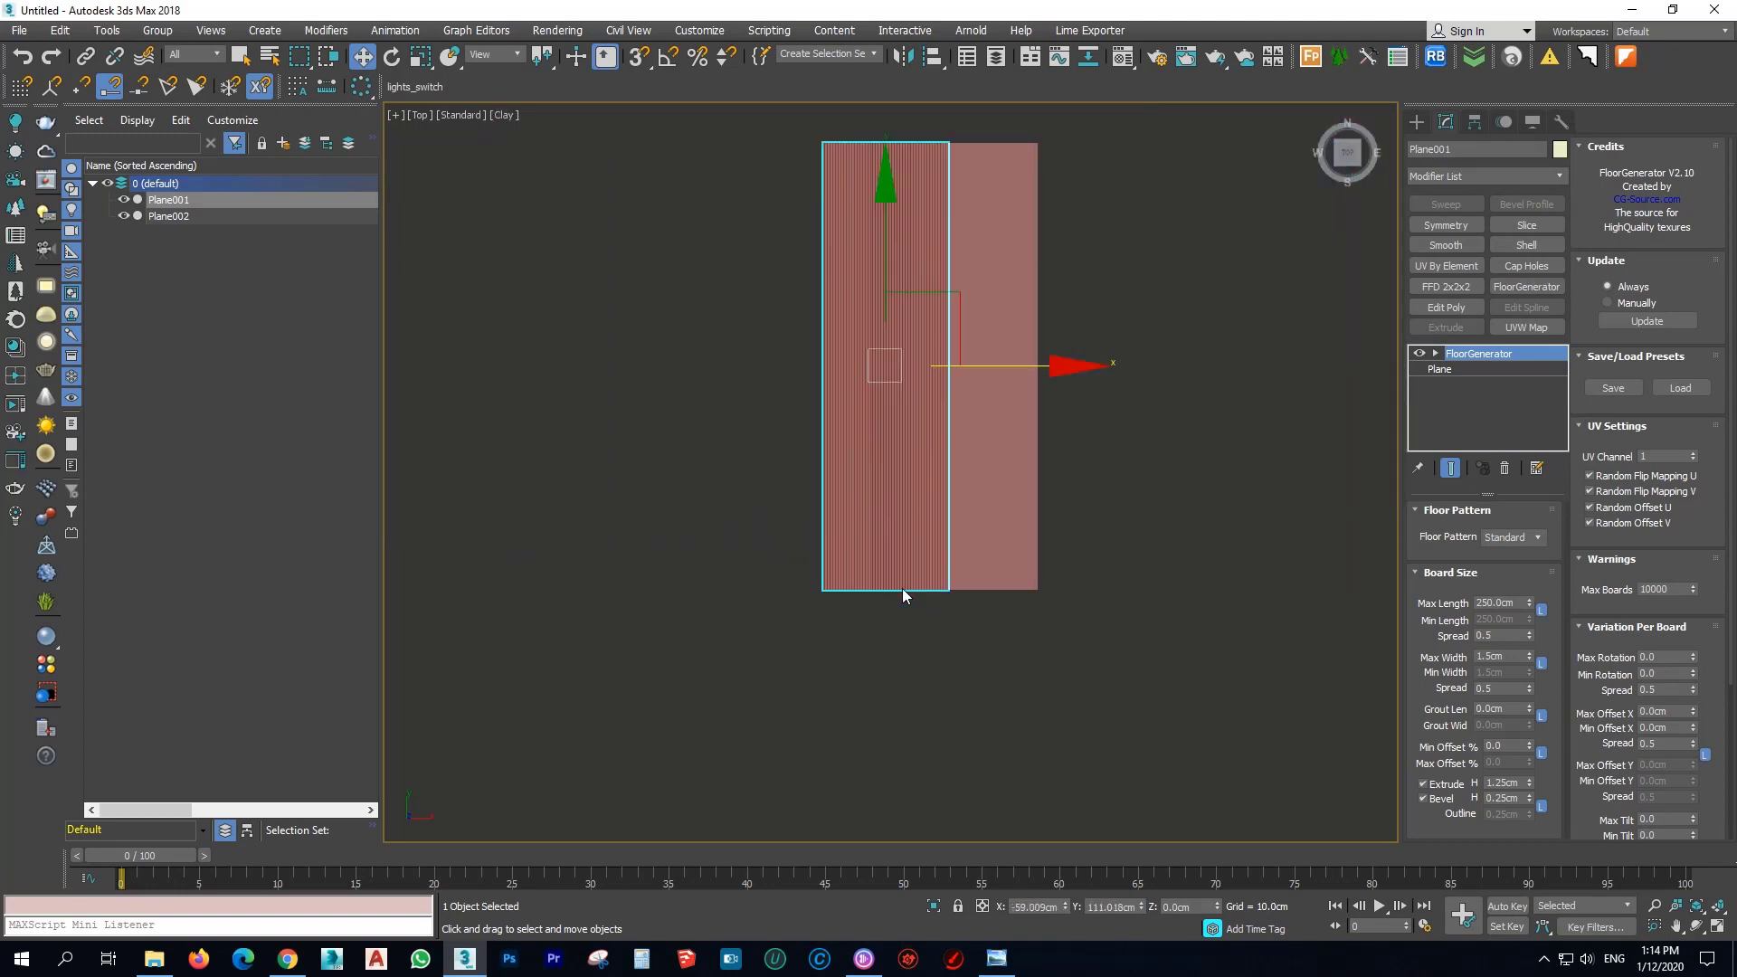
# Set the maximum board width of the slatted left panel to 2.5 cm.
pyautogui.scroll(8, 892, 584)
pyautogui.click(1007, 568)
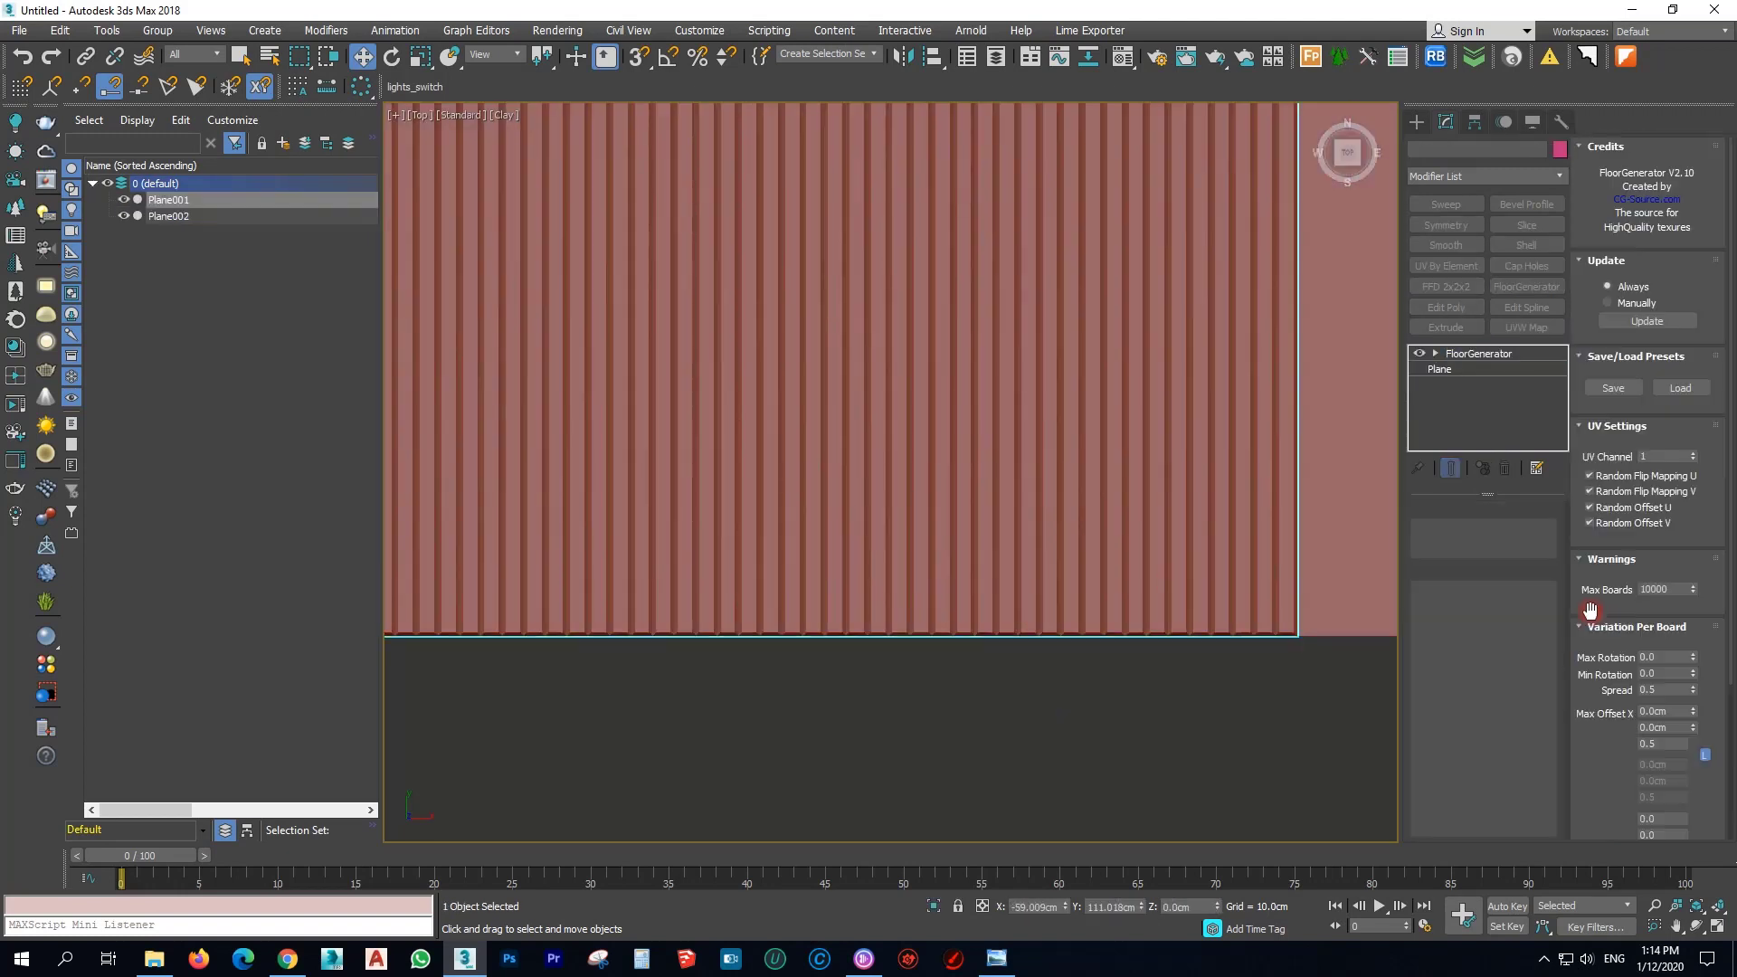
pyautogui.doubleClick(1508, 658)
pyautogui.write('2.5')
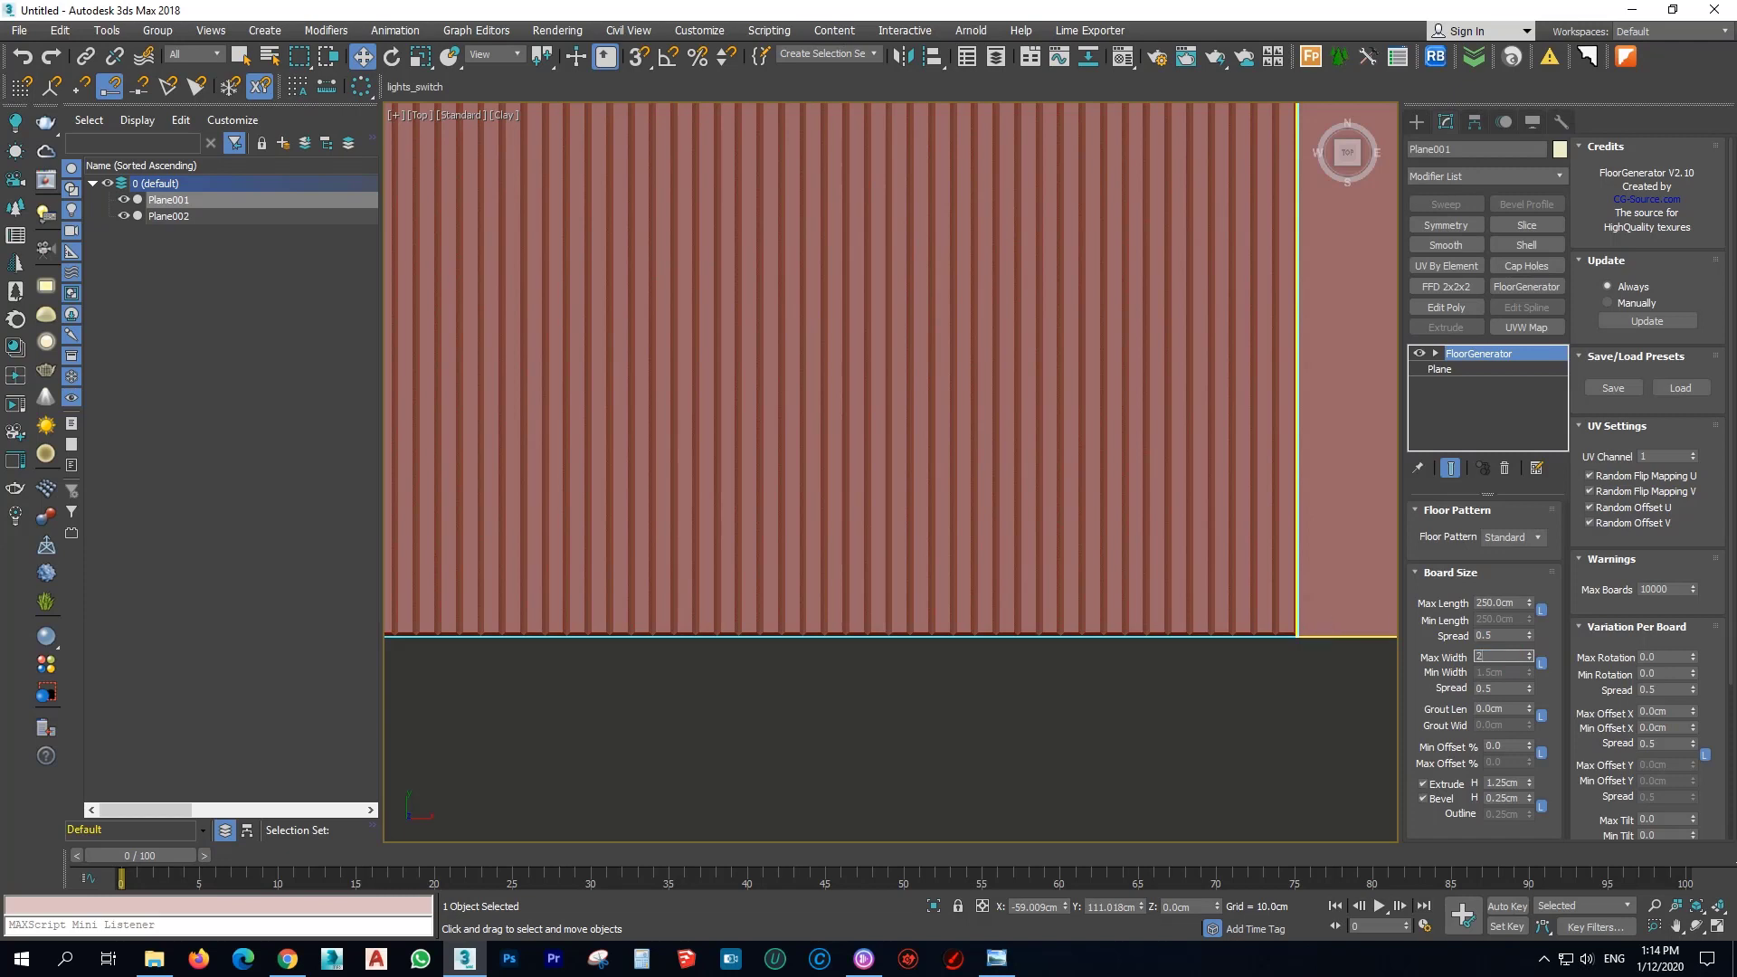
pyautogui.press('Return')
pyautogui.scroll(-4, 1095, 609)
pyautogui.scroll(2, 1067, 713)
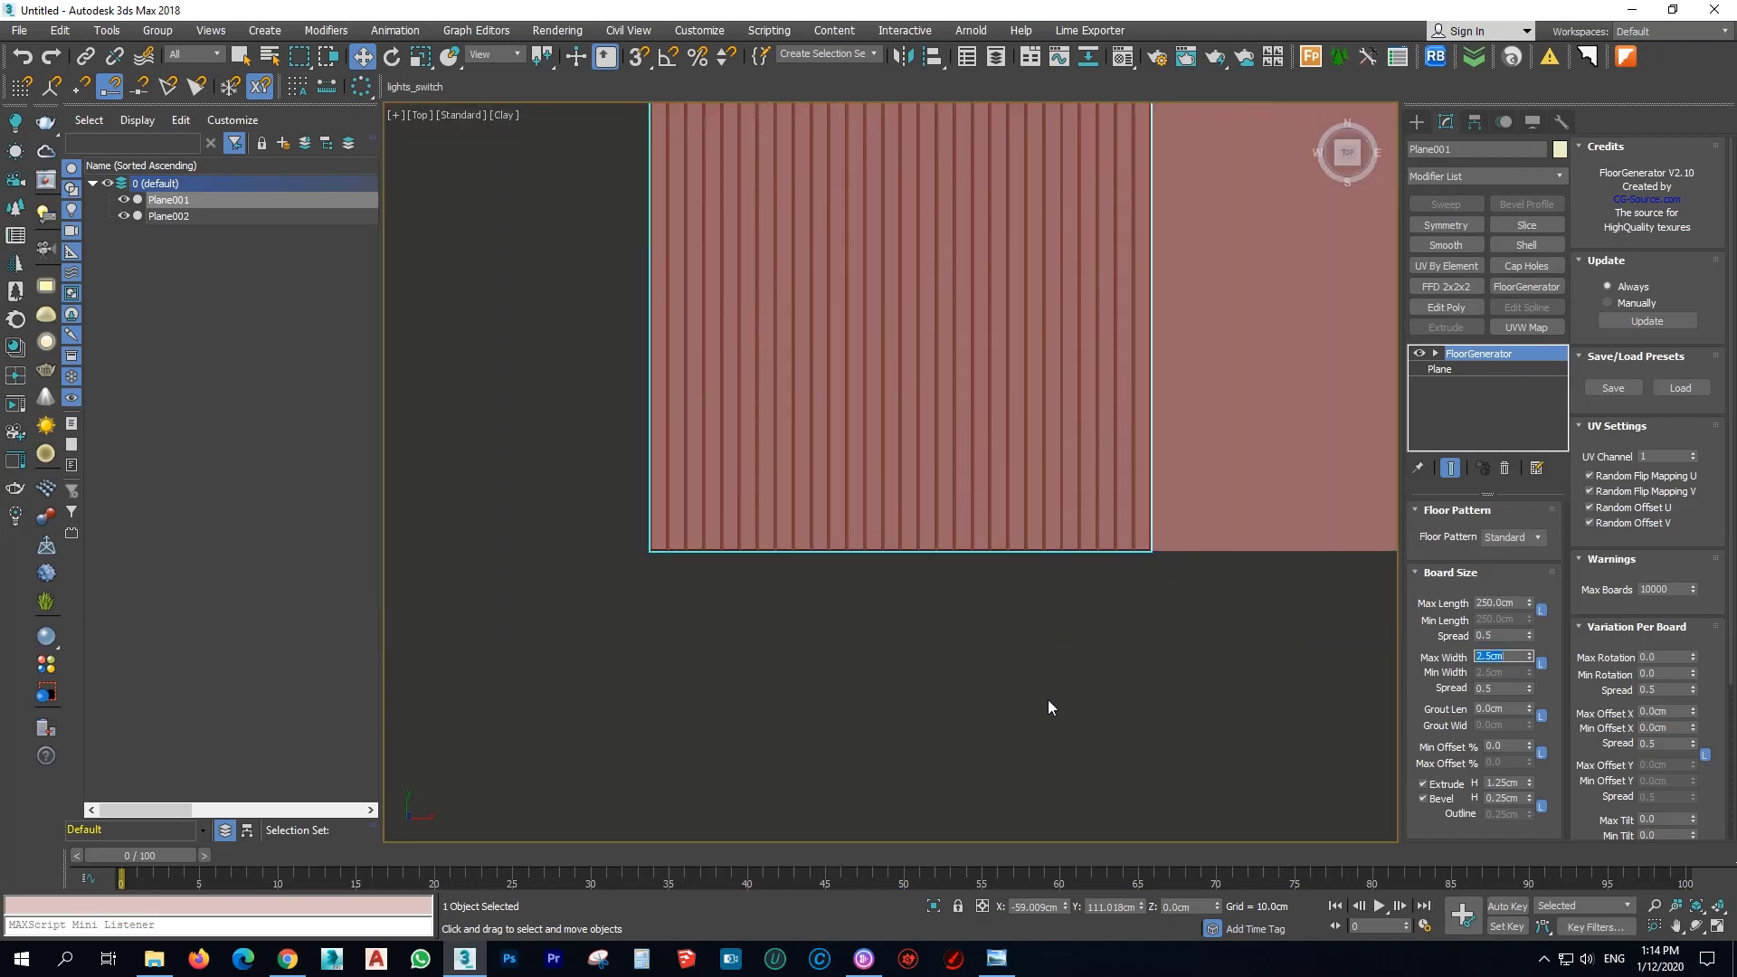
# Set the bevel height of the boards to 0.5 cm and check the bevelled edges.
pyautogui.doubleClick(1501, 797)
pyautogui.write('0.5')
pyautogui.press('Return')
pyautogui.scroll(5, 1147, 652)
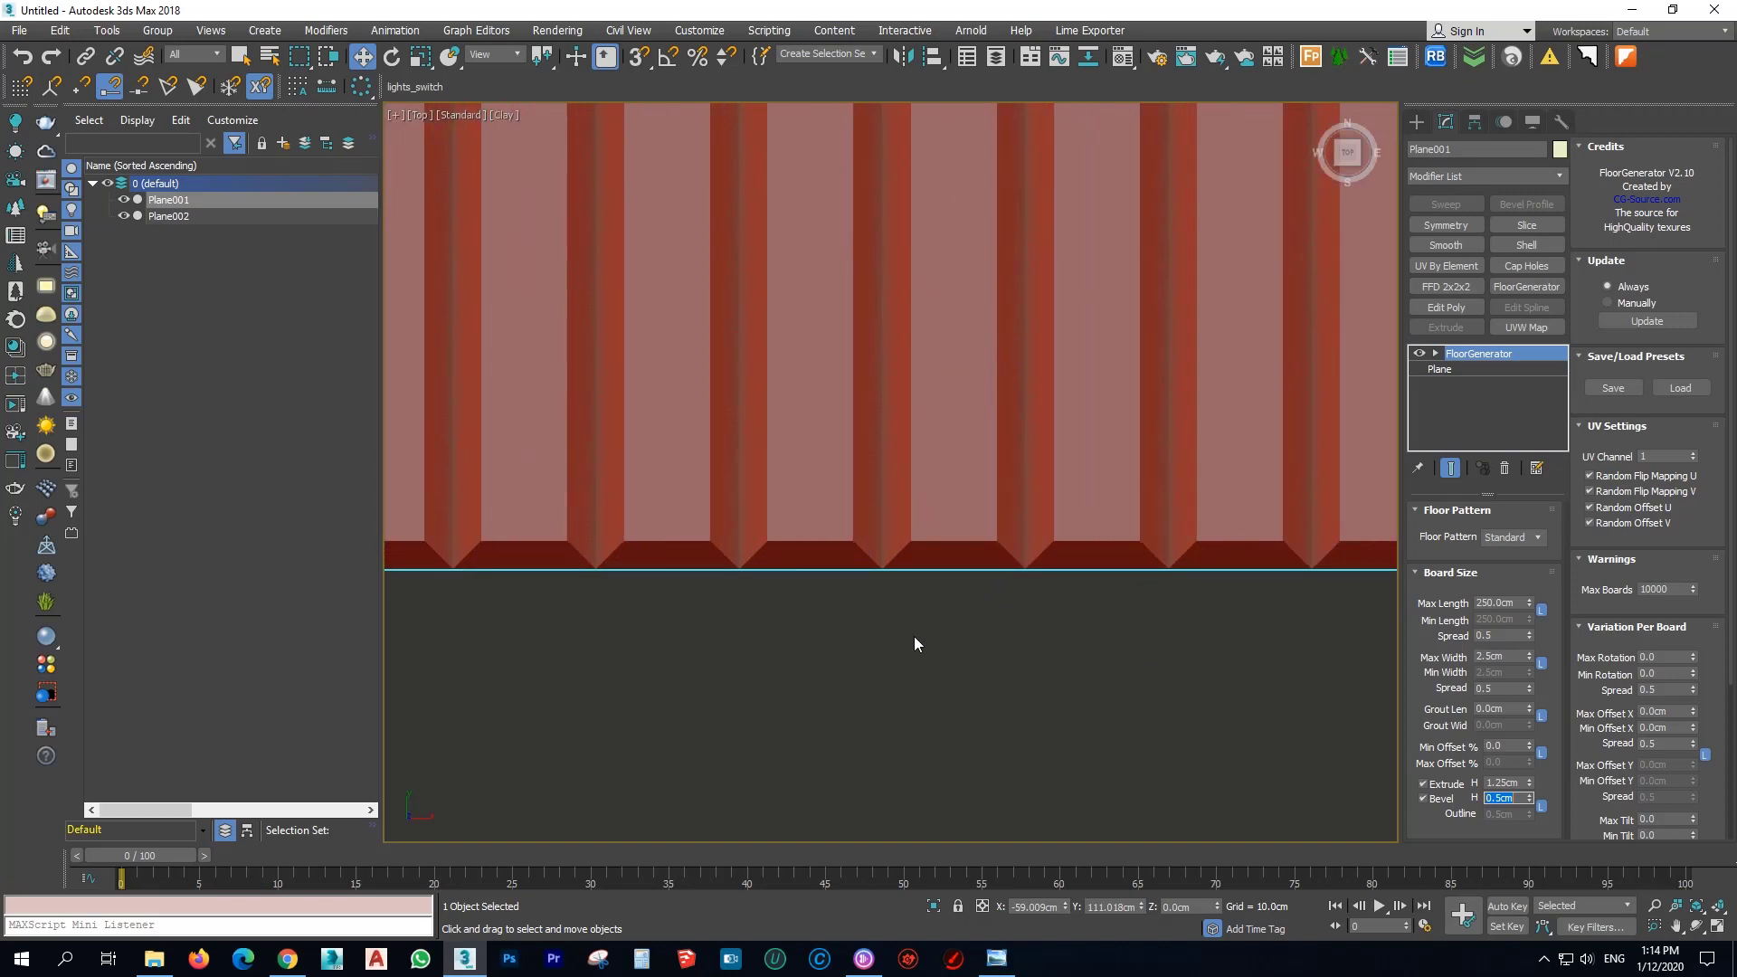
pyautogui.scroll(-8, 919, 640)
pyautogui.moveTo(969, 609); pyautogui.dragTo(945, 676, button='middle')
pyautogui.scroll(3, 995, 647)
# Set the extrude height of the slatted left panel's boards to 1.5 cm.
pyautogui.click(923, 524)
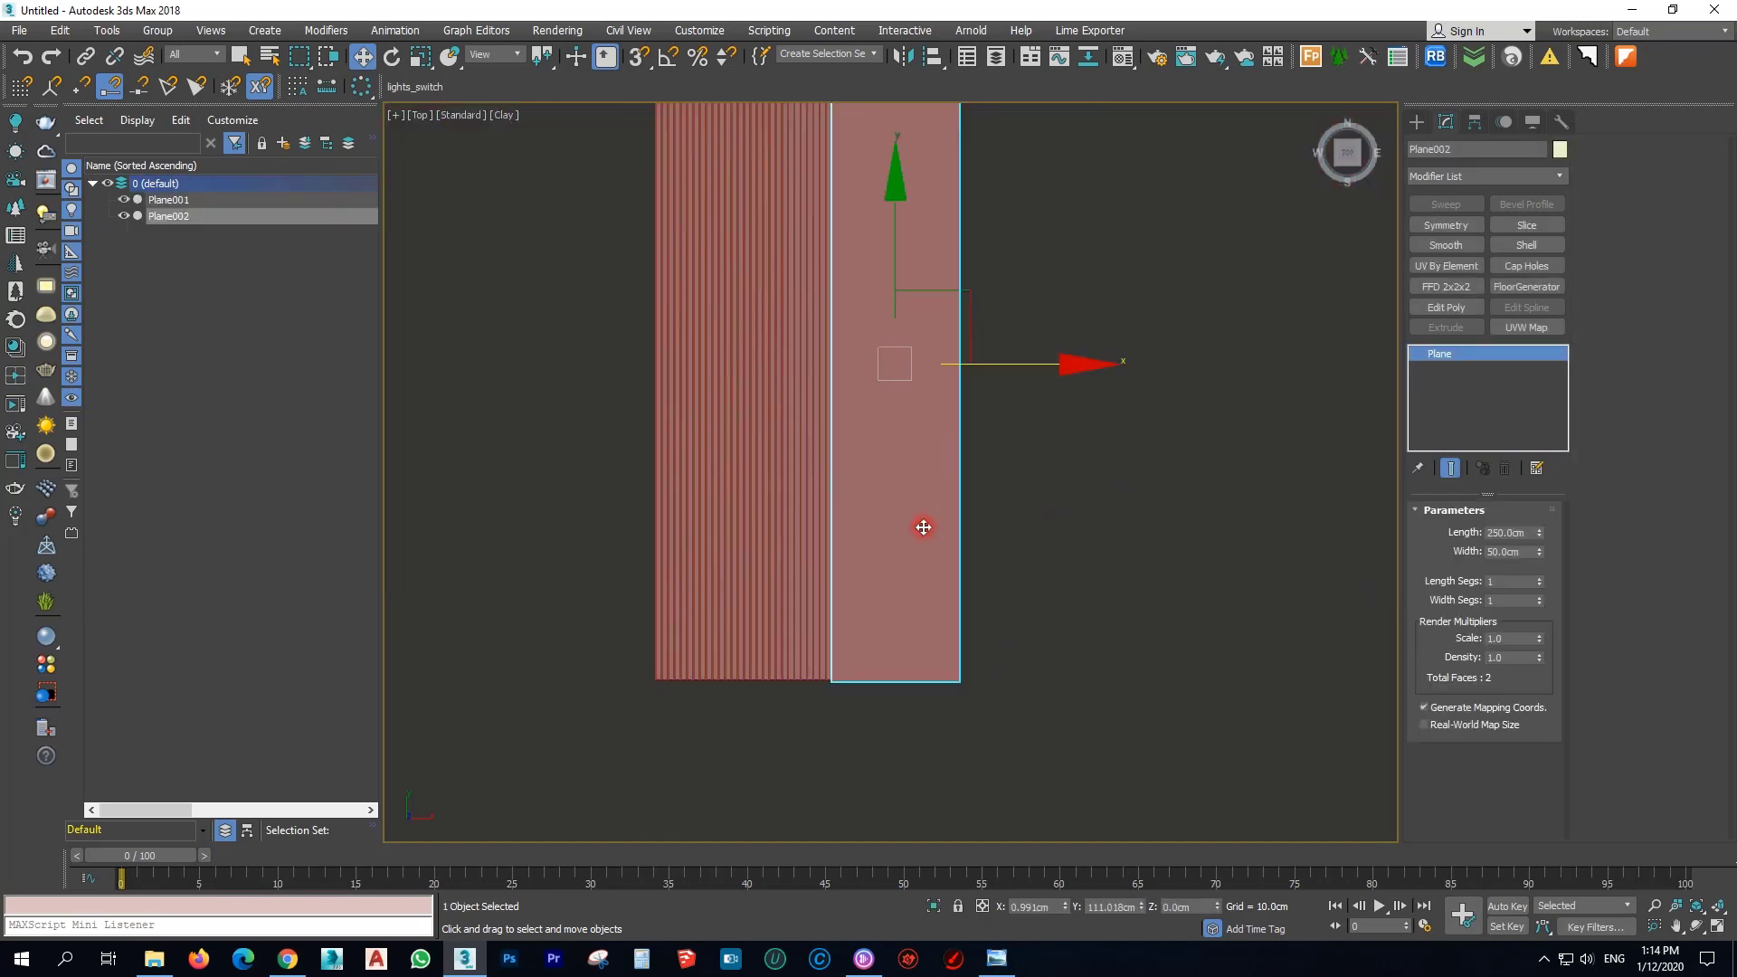
pyautogui.click(738, 636)
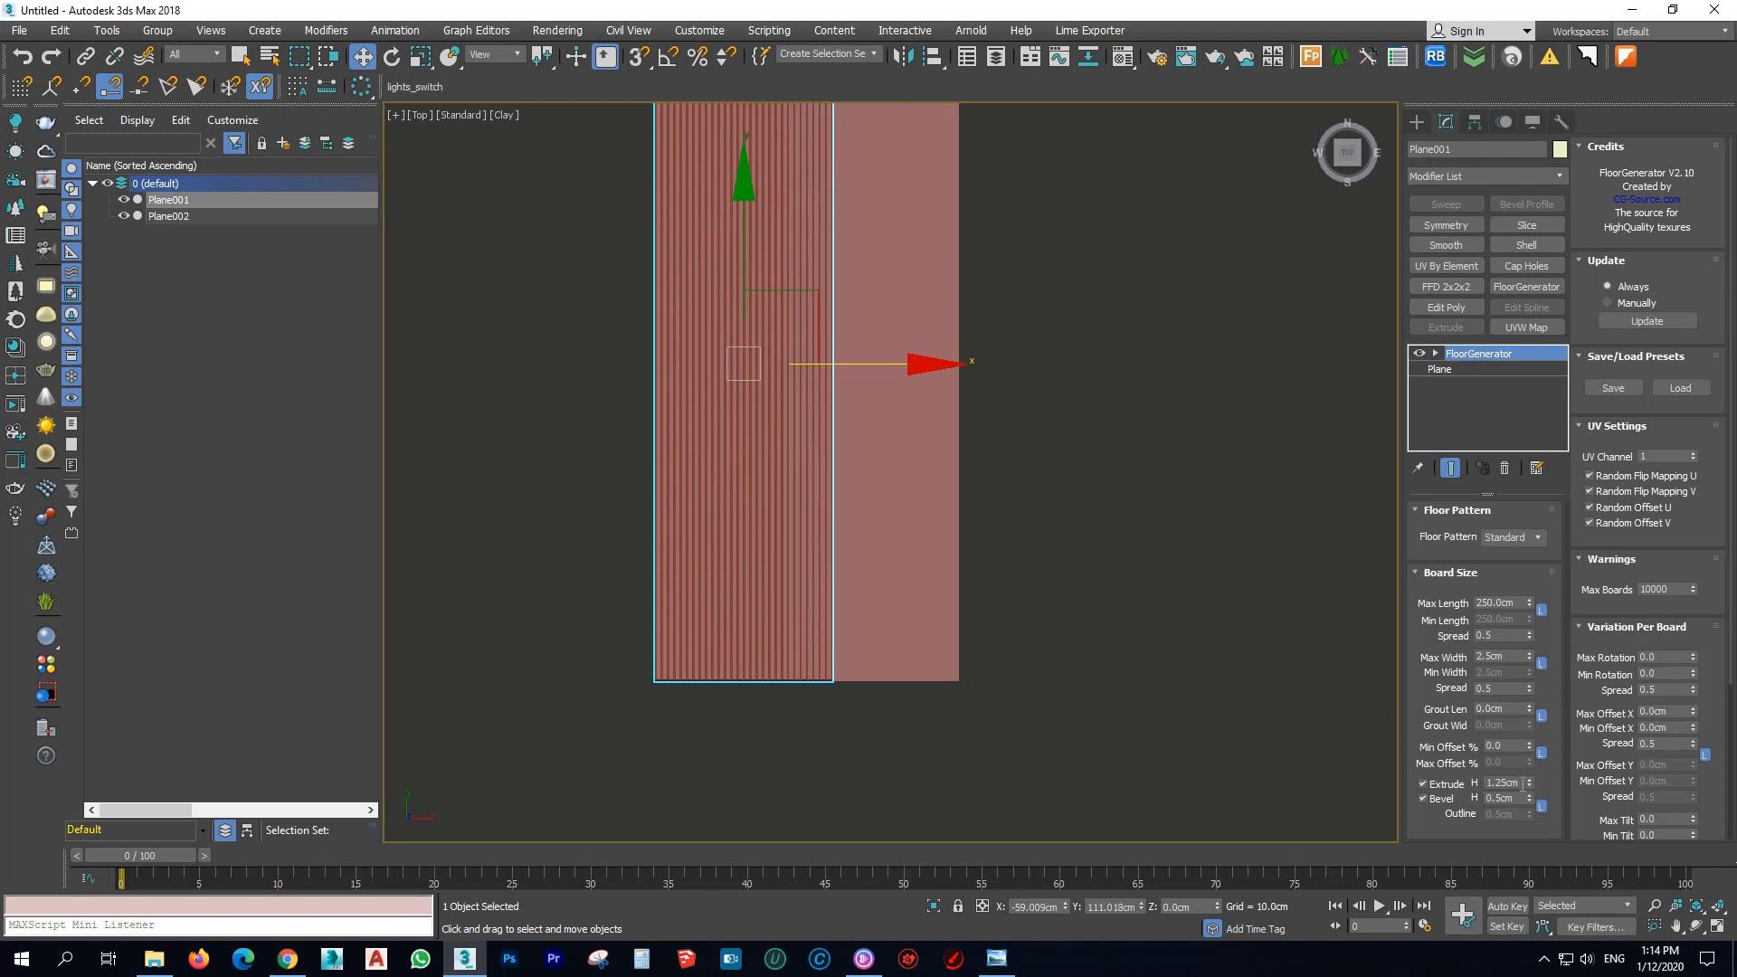
pyautogui.moveTo(1522, 785); pyautogui.dragTo(1275, 754)
pyautogui.write('1.5')
pyautogui.press('Return')
pyautogui.click(1031, 640)
pyautogui.click(817, 663)
# Apply a Shell modifier with a 2 cm outer amount to the 50 cm wide right plane.
pyautogui.click(891, 658)
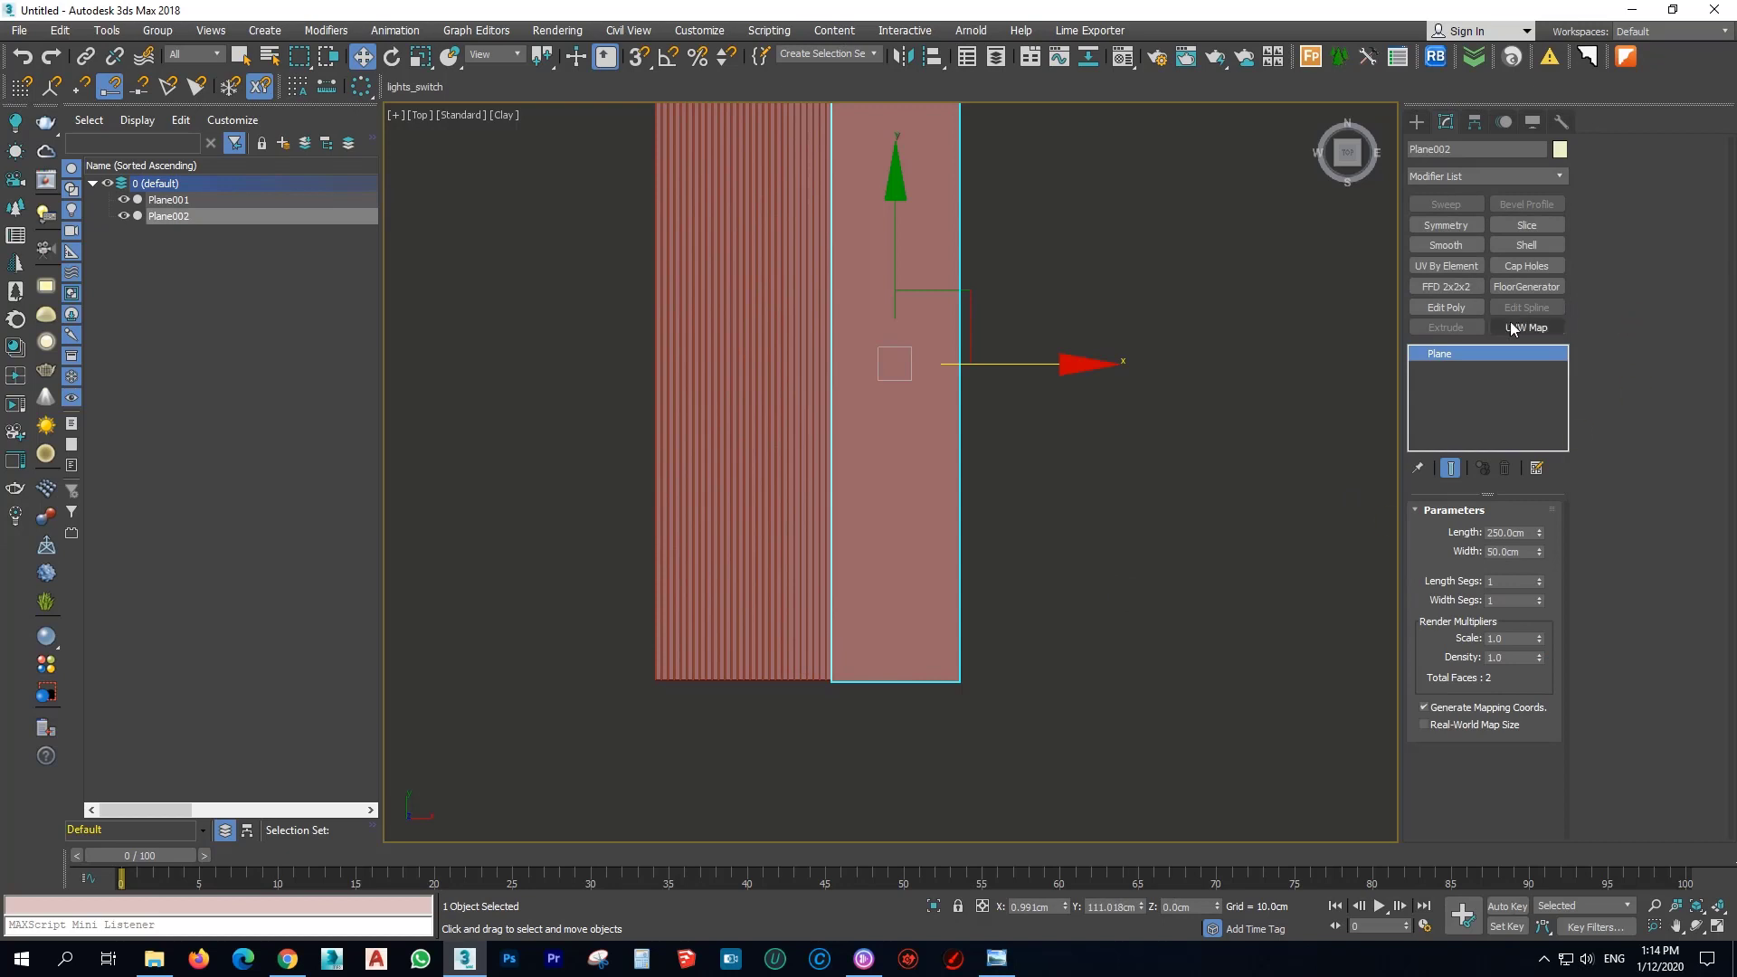
pyautogui.click(1526, 245)
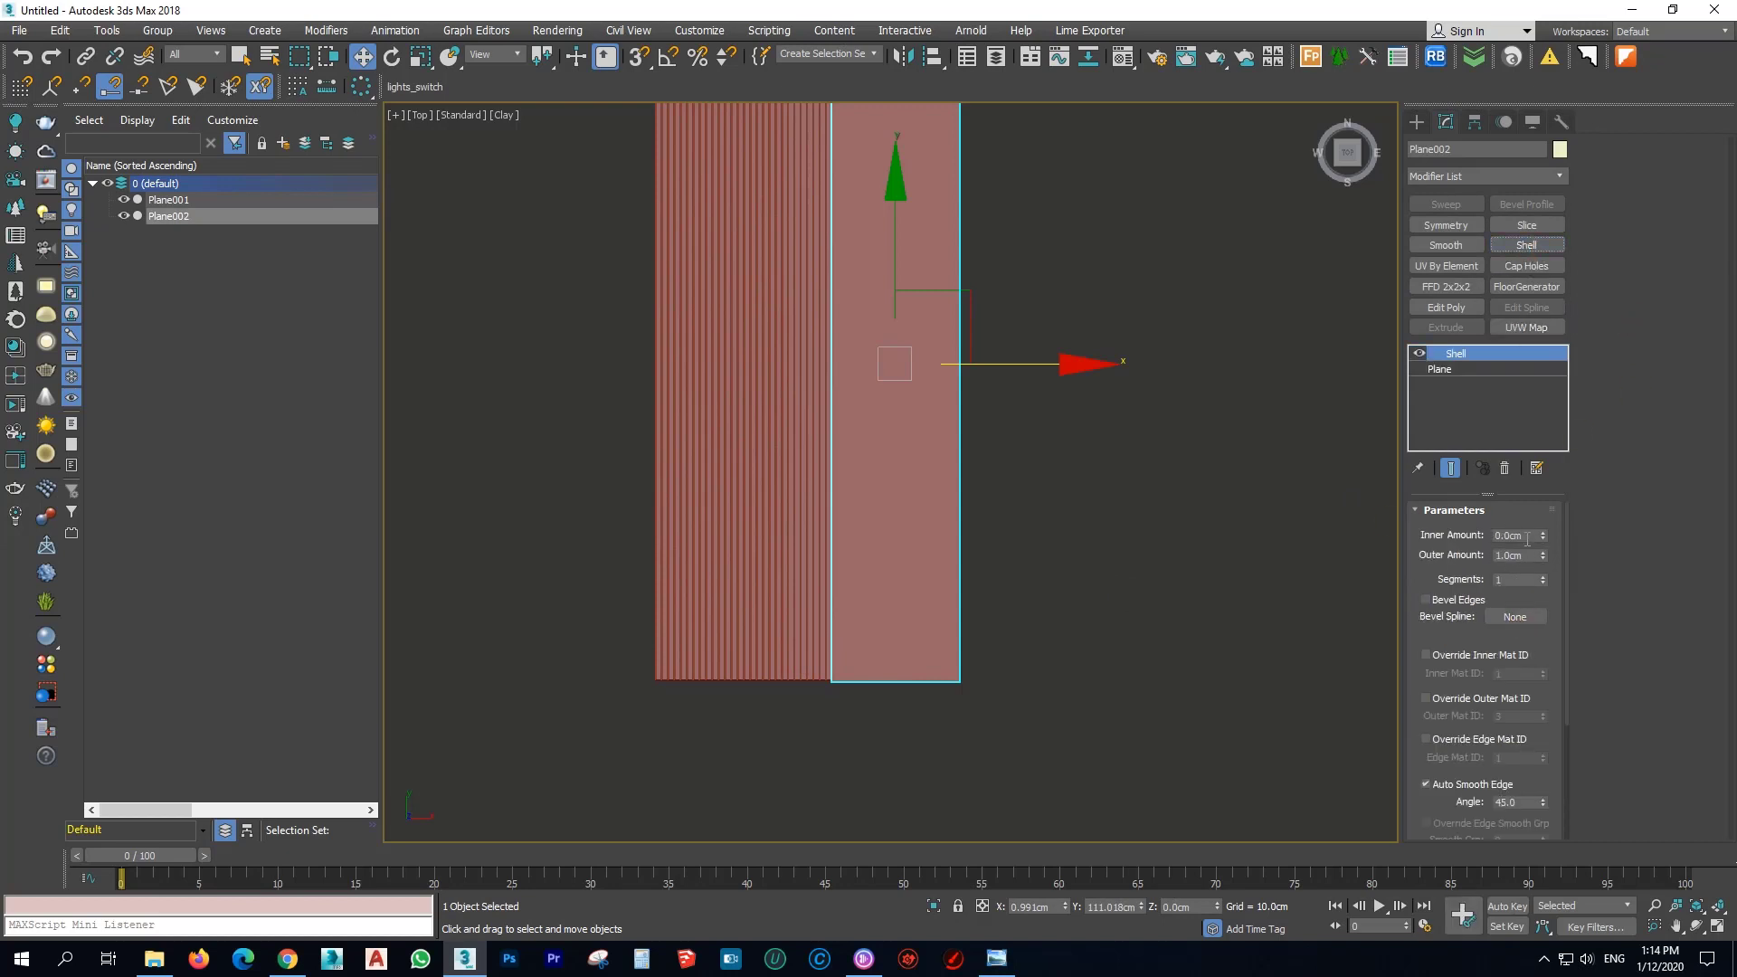
pyautogui.doubleClick(1523, 555)
pyautogui.write('2')
pyautogui.press('Return')
pyautogui.click(1718, 622)
pyautogui.click(1012, 676)
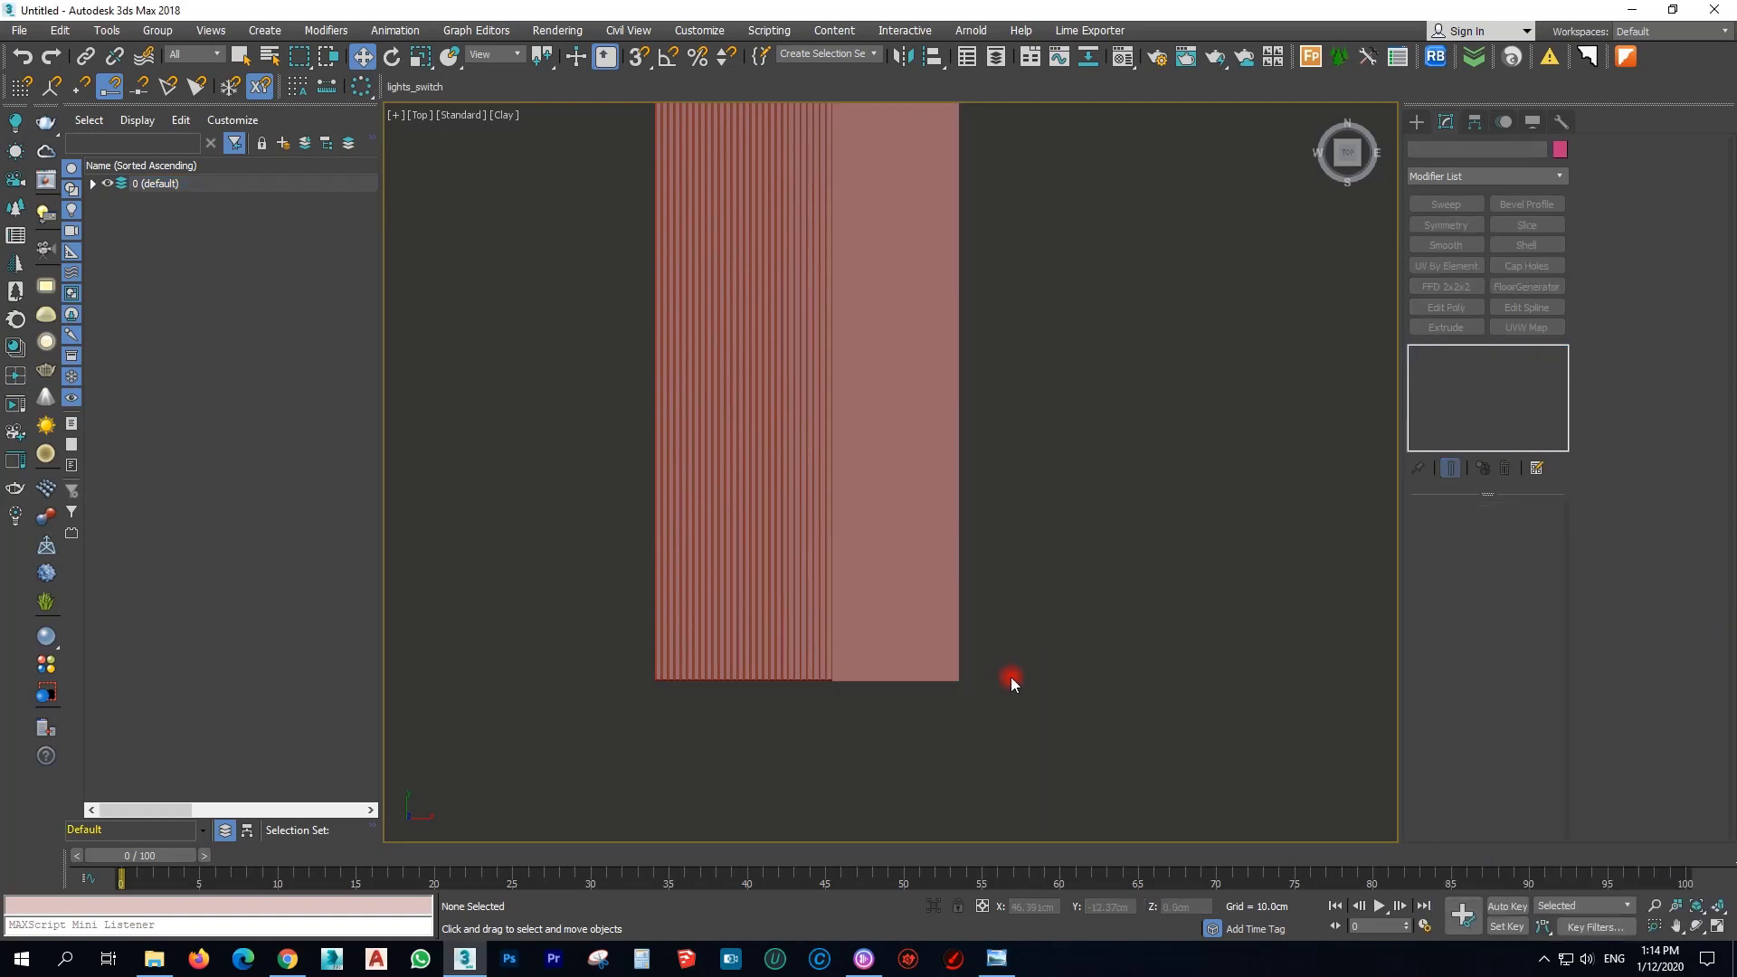
# Compare the thickness of the slatted and flat panels in the front view and return to the top view.
pyautogui.press('f')
pyautogui.scroll(5, 994, 488)
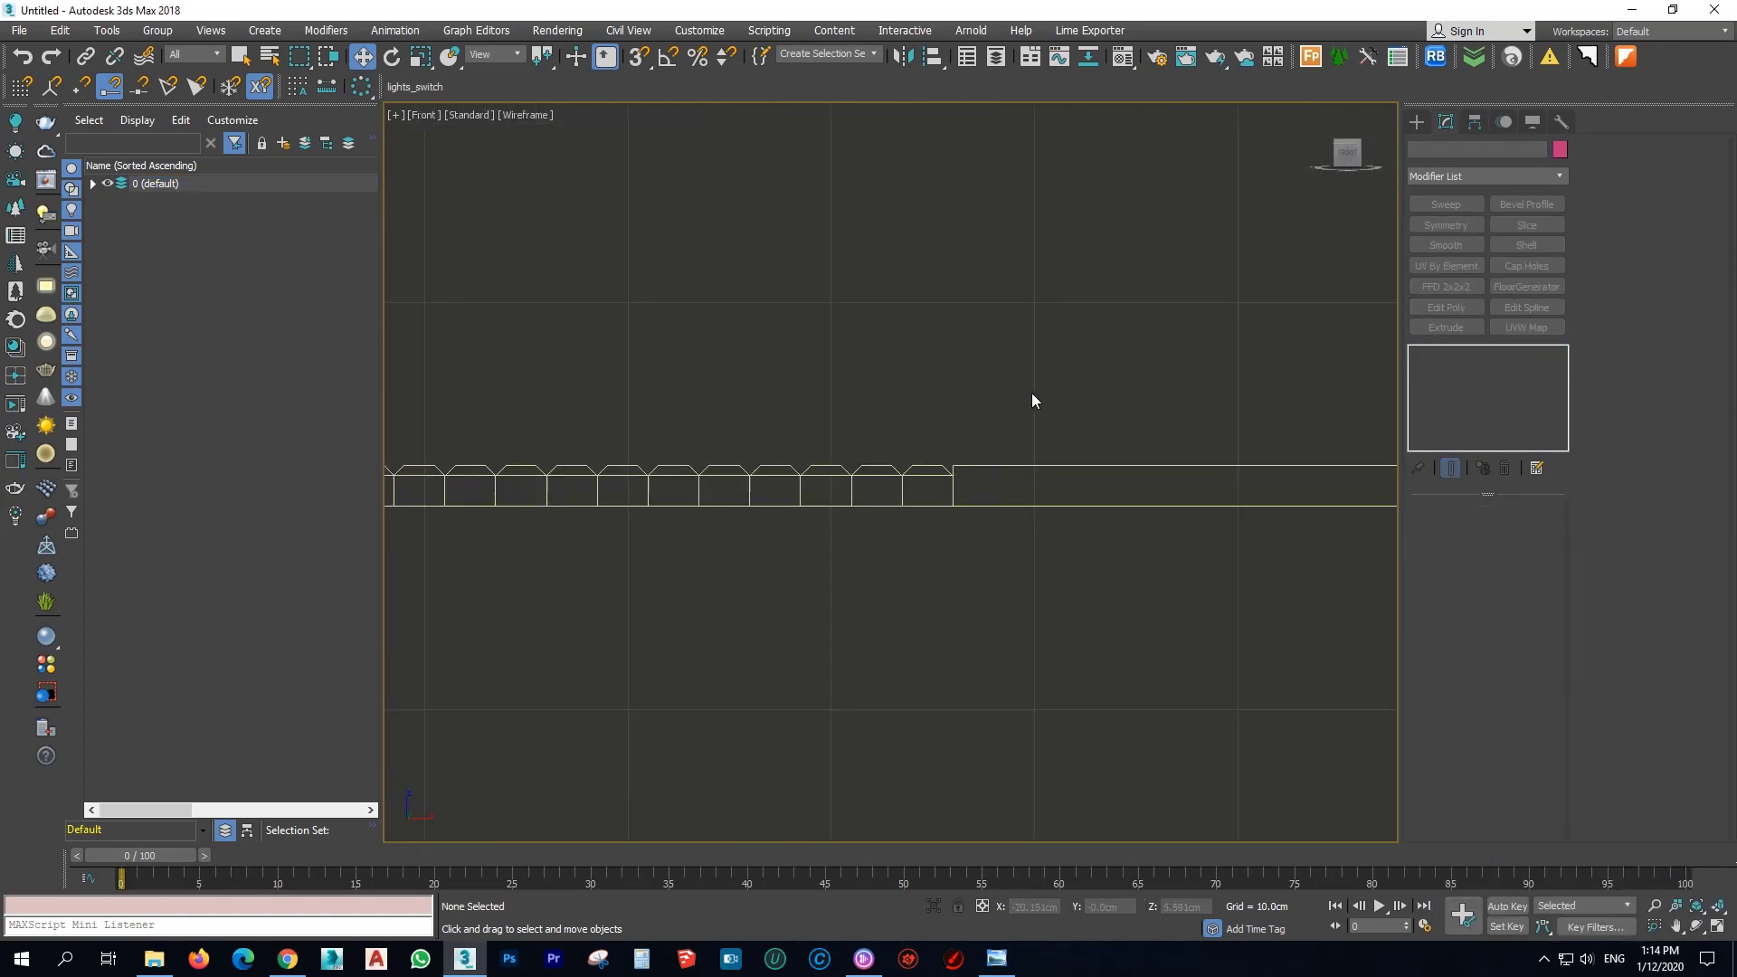
pyautogui.scroll(-5, 1056, 318)
pyautogui.scroll(-4, 1078, 306)
pyautogui.moveTo(1044, 362); pyautogui.dragTo(803, 455, button='middle')
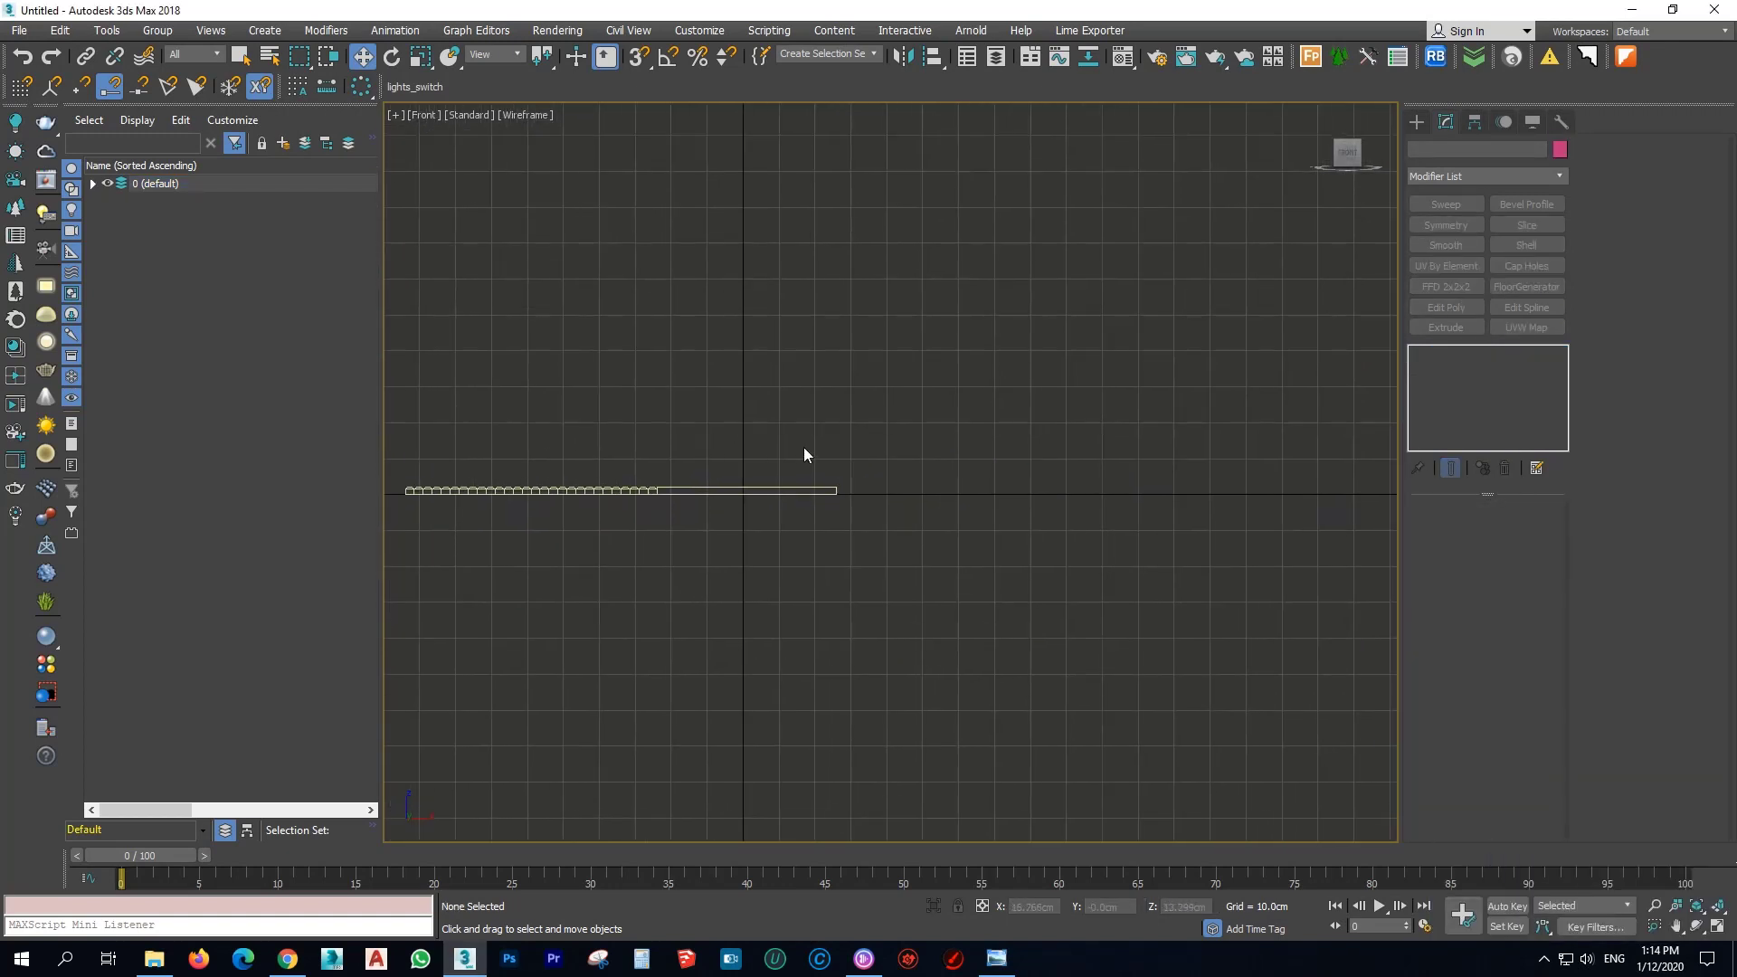
pyautogui.press('t')
pyautogui.press('z')
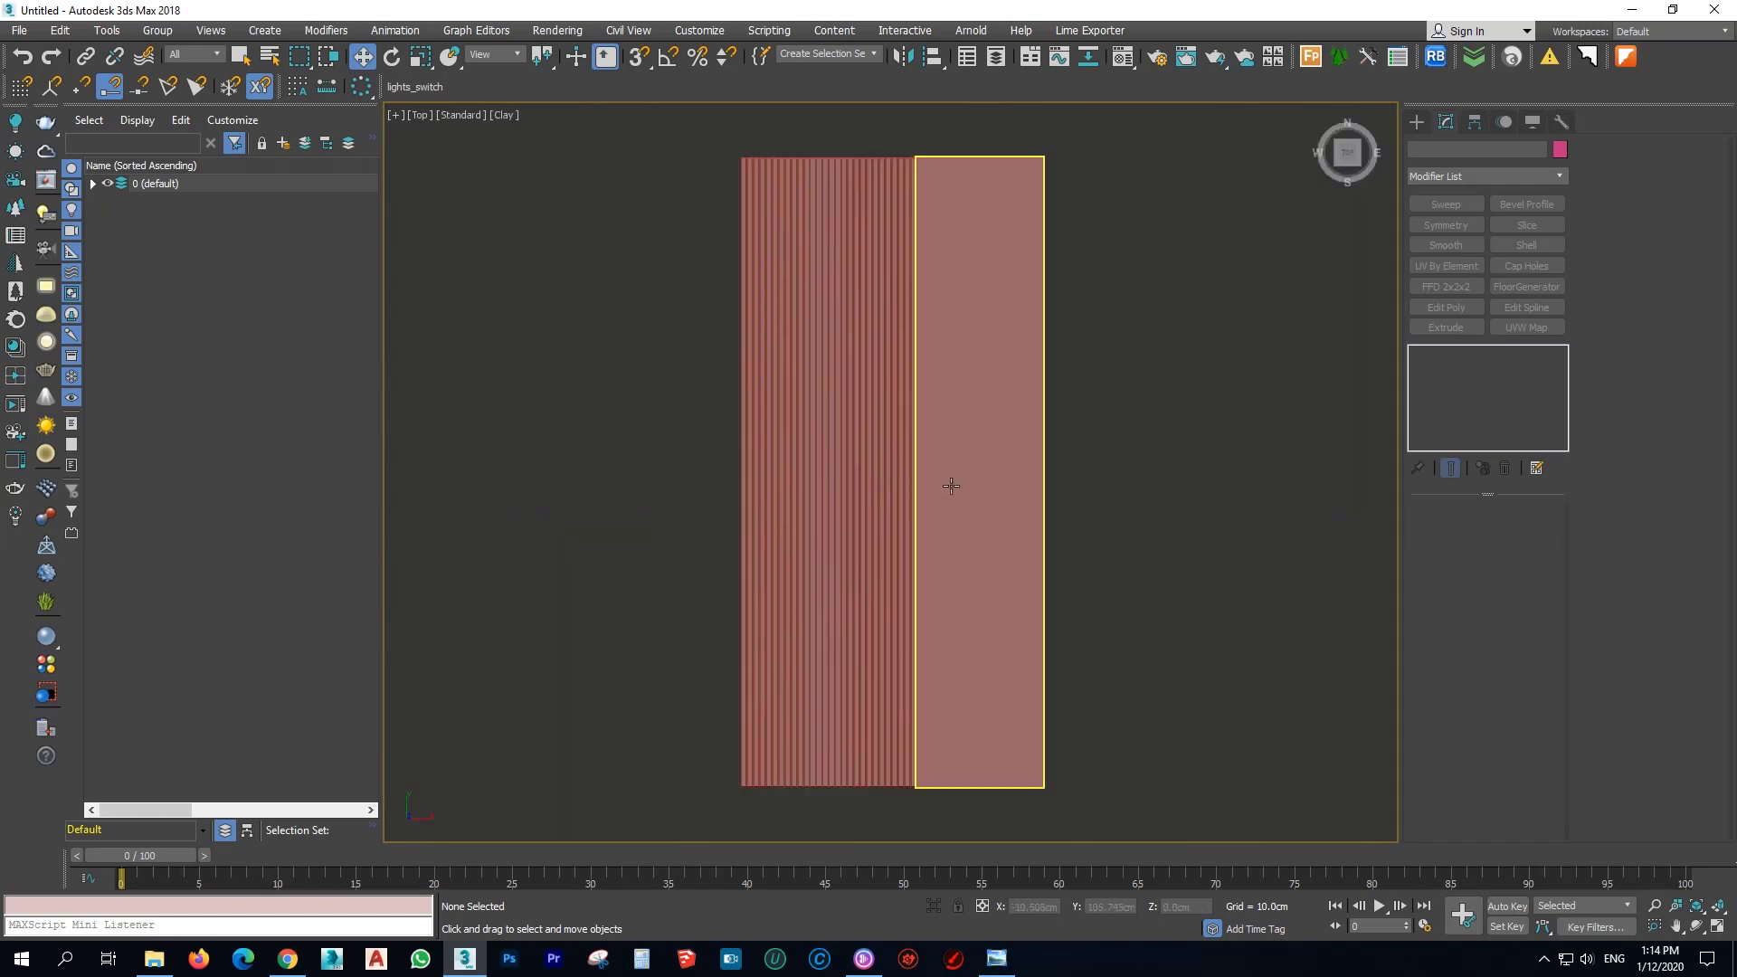
pyautogui.moveTo(1187, 421); pyautogui.dragTo(1018, 408, button='middle')
pyautogui.scroll(-4, 1021, 398)
pyautogui.scroll(2, 974, 362)
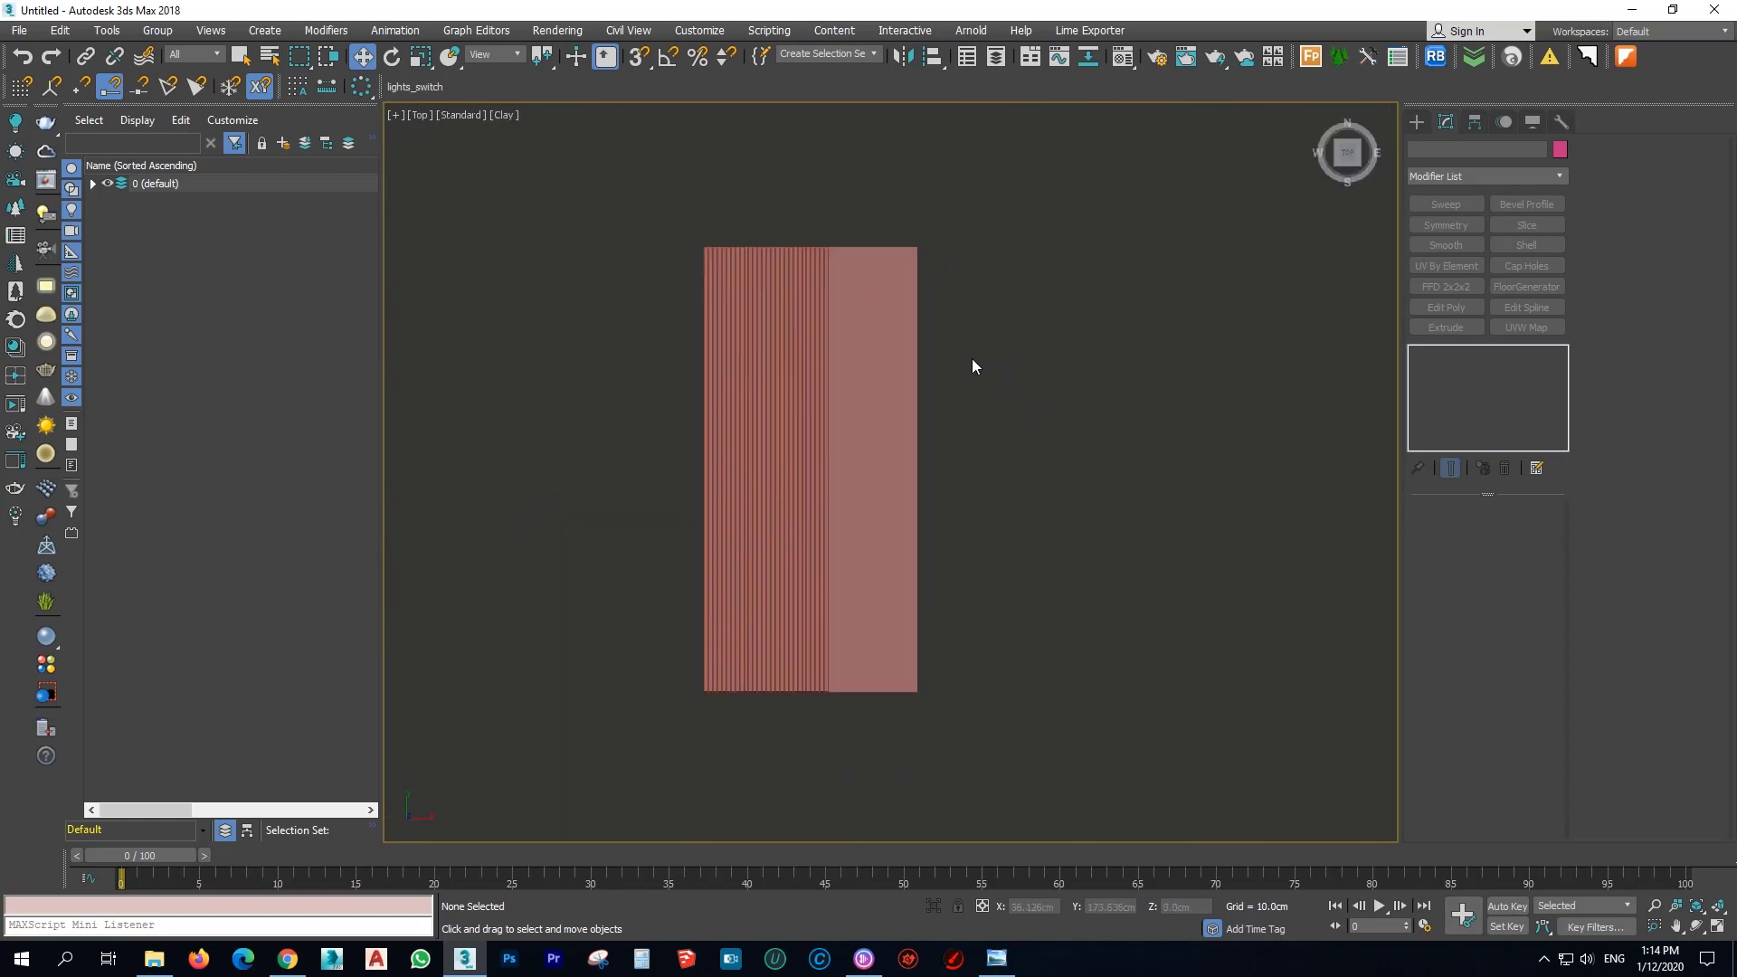
# Create a narrow plane beside the flat right panel with a length of 250 cm and a width of 8 cm.
pyautogui.click(1417, 121)
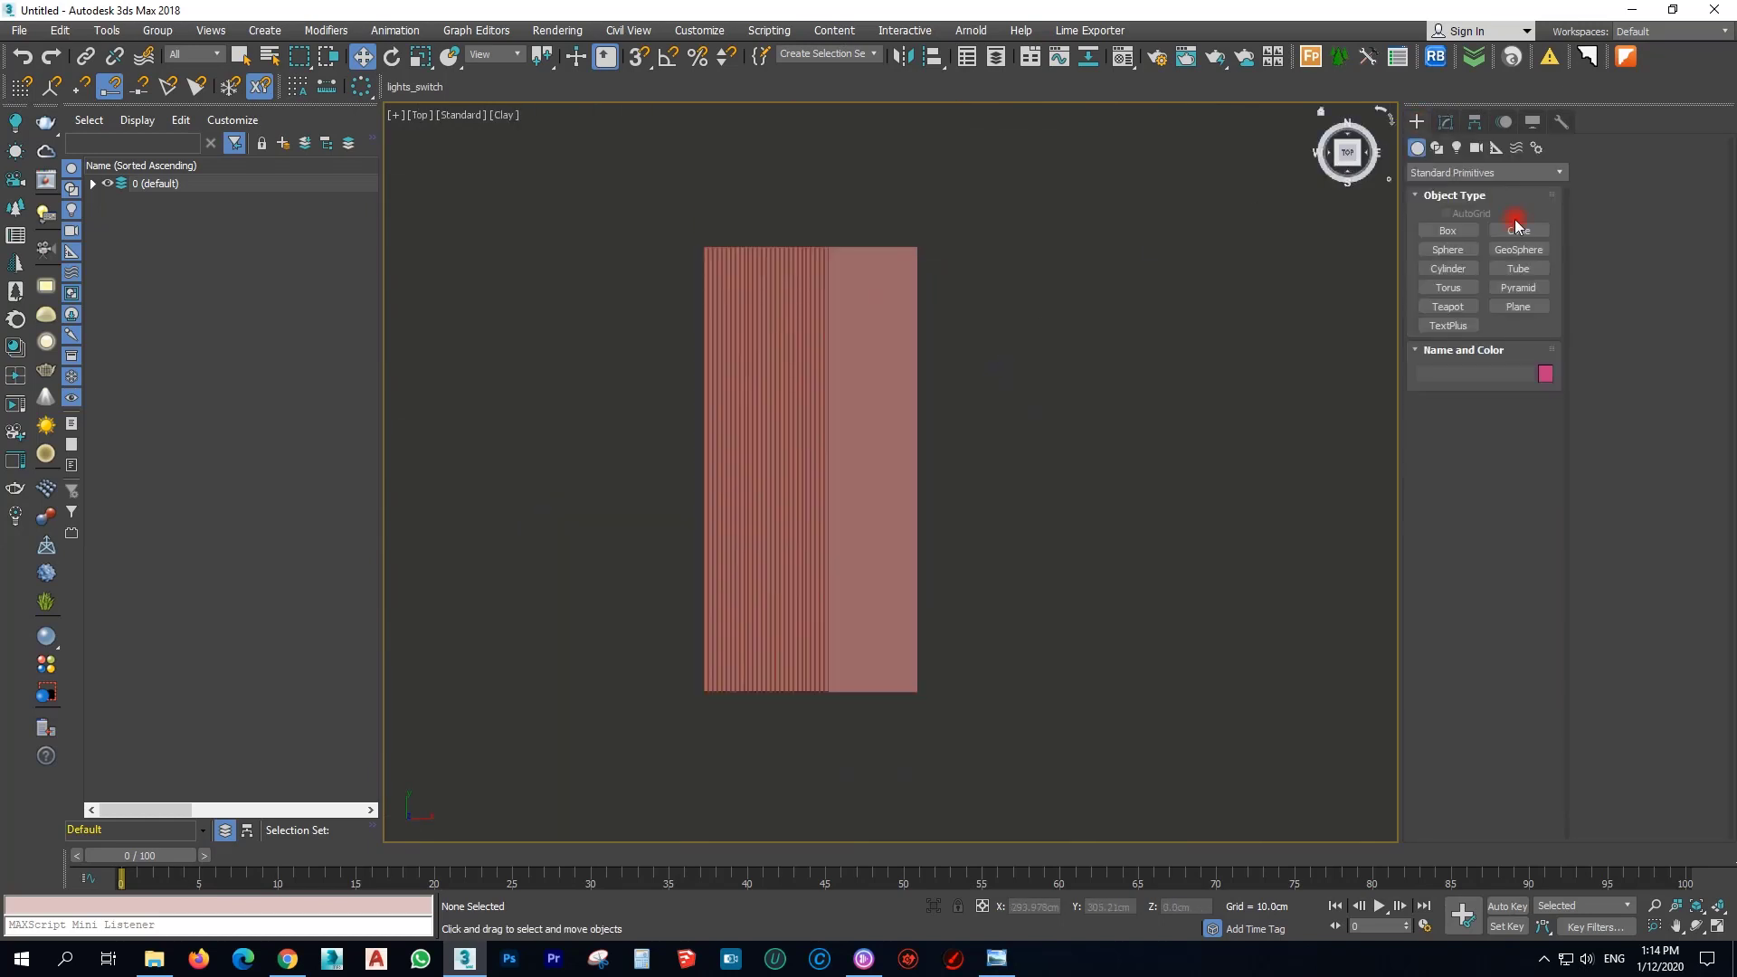
pyautogui.click(1518, 307)
pyautogui.scroll(3, 995, 271)
pyautogui.scroll(-2, 985, 230)
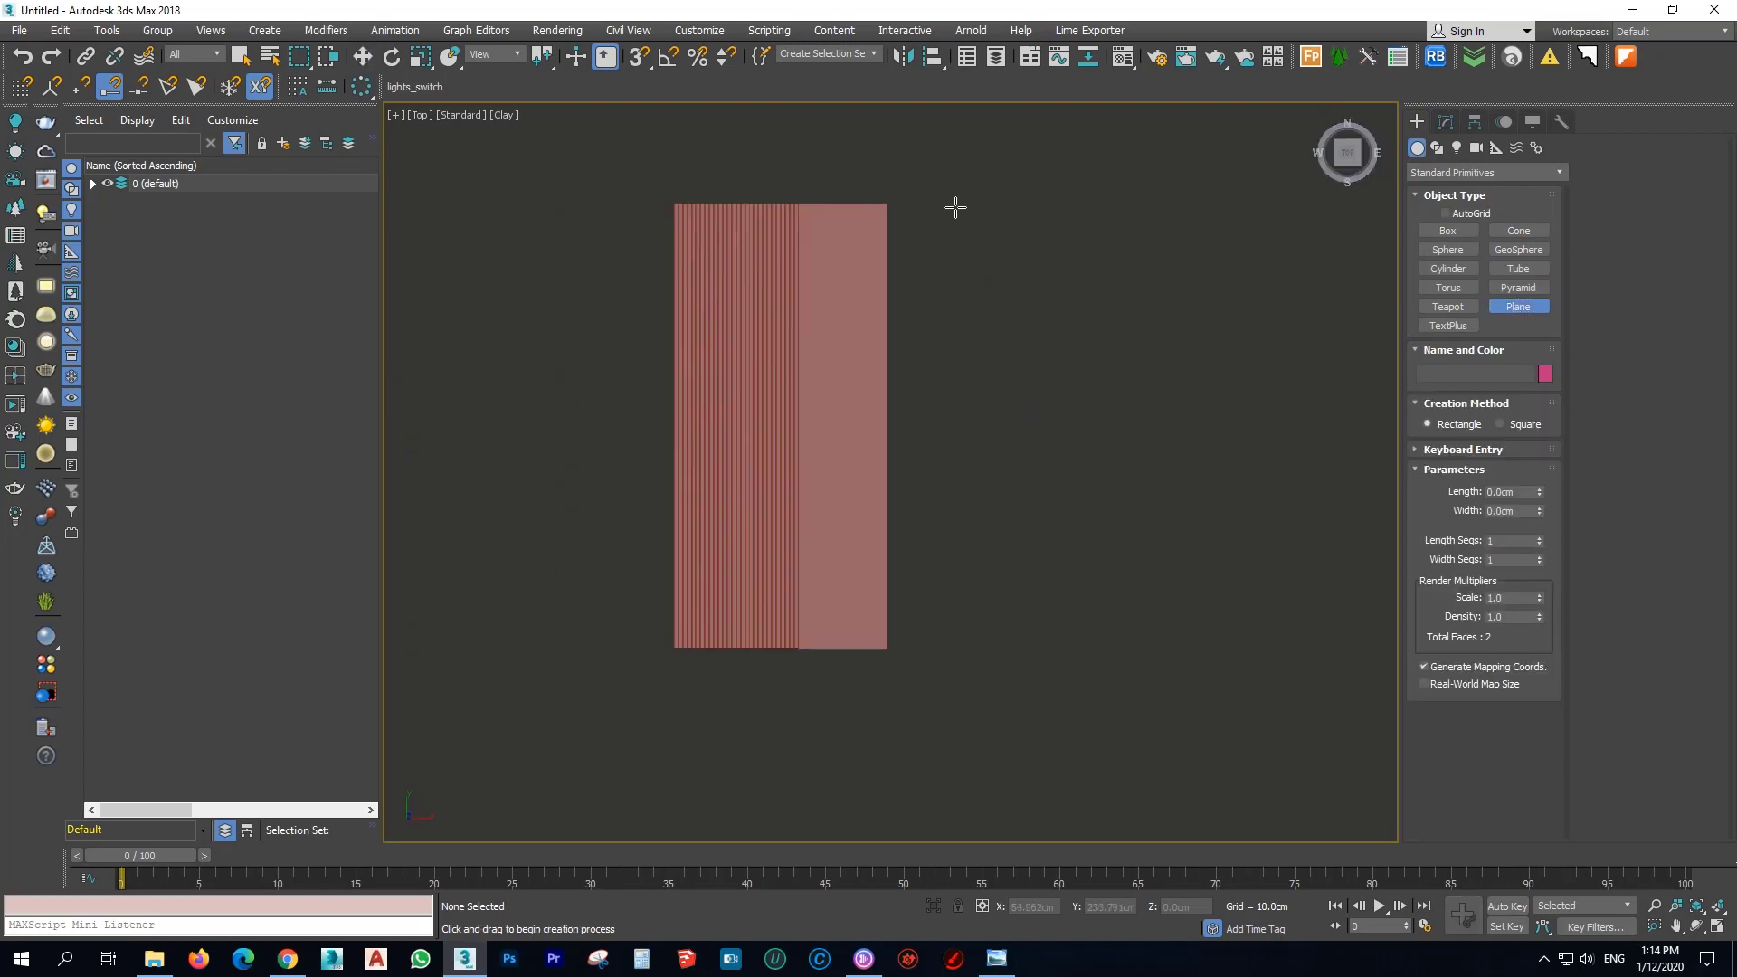
pyautogui.moveTo(940, 201); pyautogui.dragTo(973, 649)
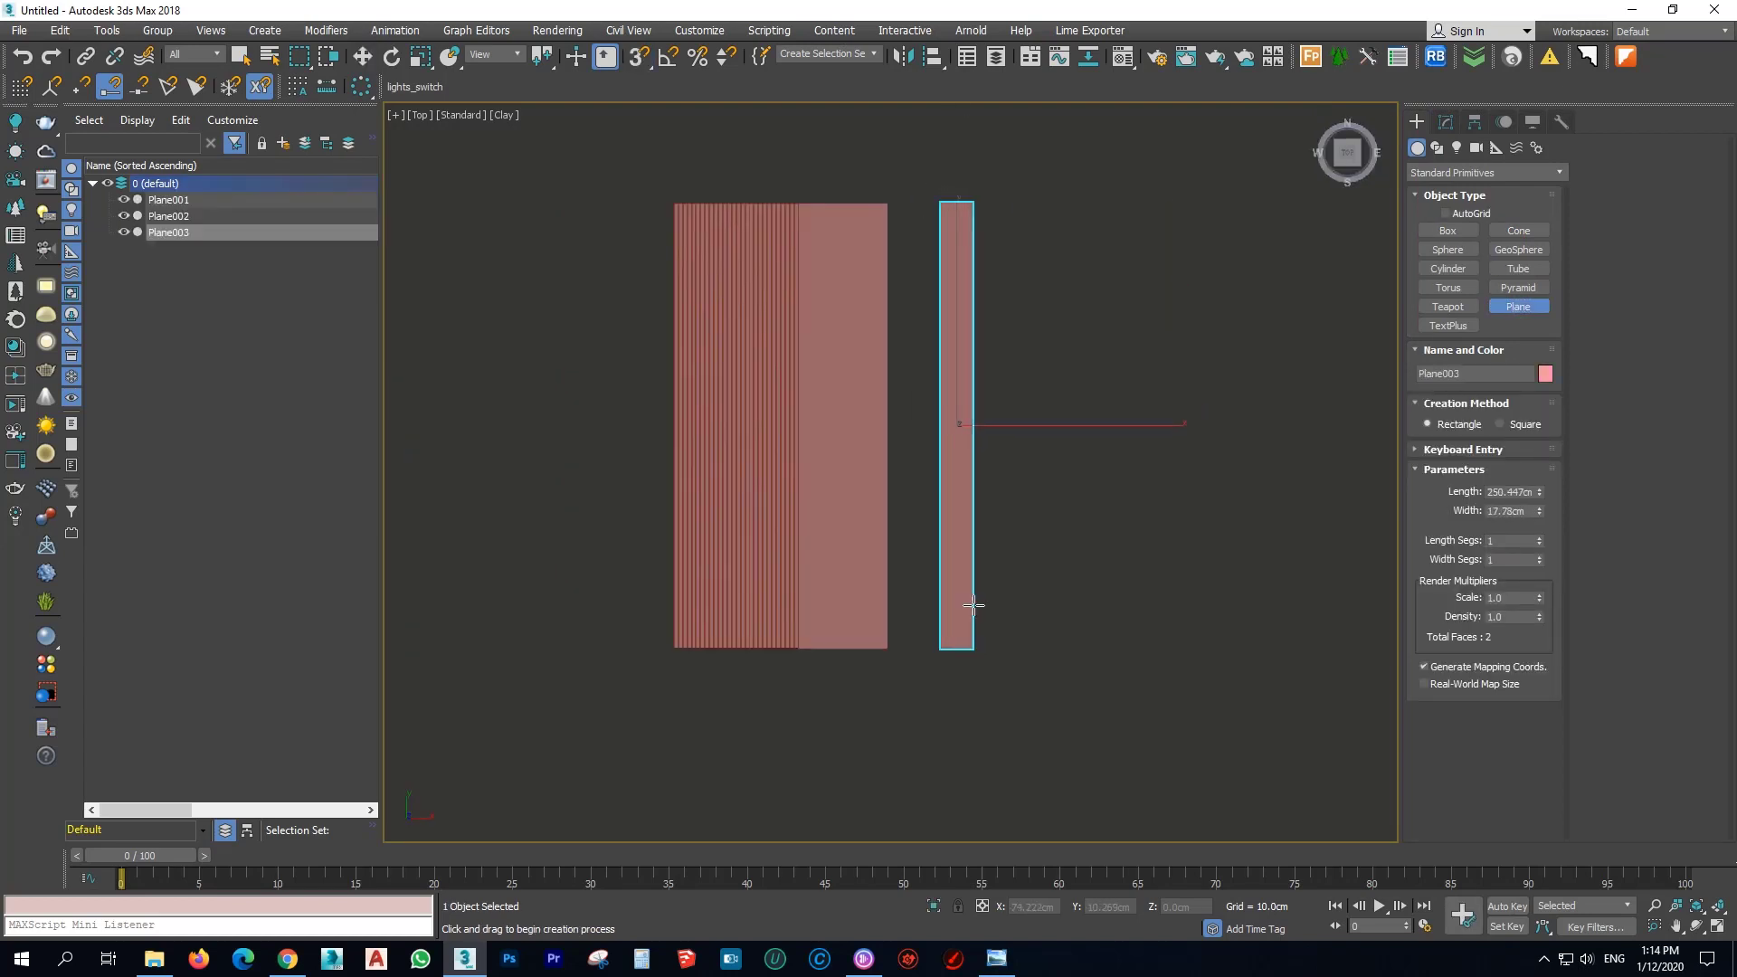
pyautogui.doubleClick(1518, 493)
pyautogui.write('250')
pyautogui.press('Return')
pyautogui.press('Tab')
pyautogui.write('8')
pyautogui.press('Return')
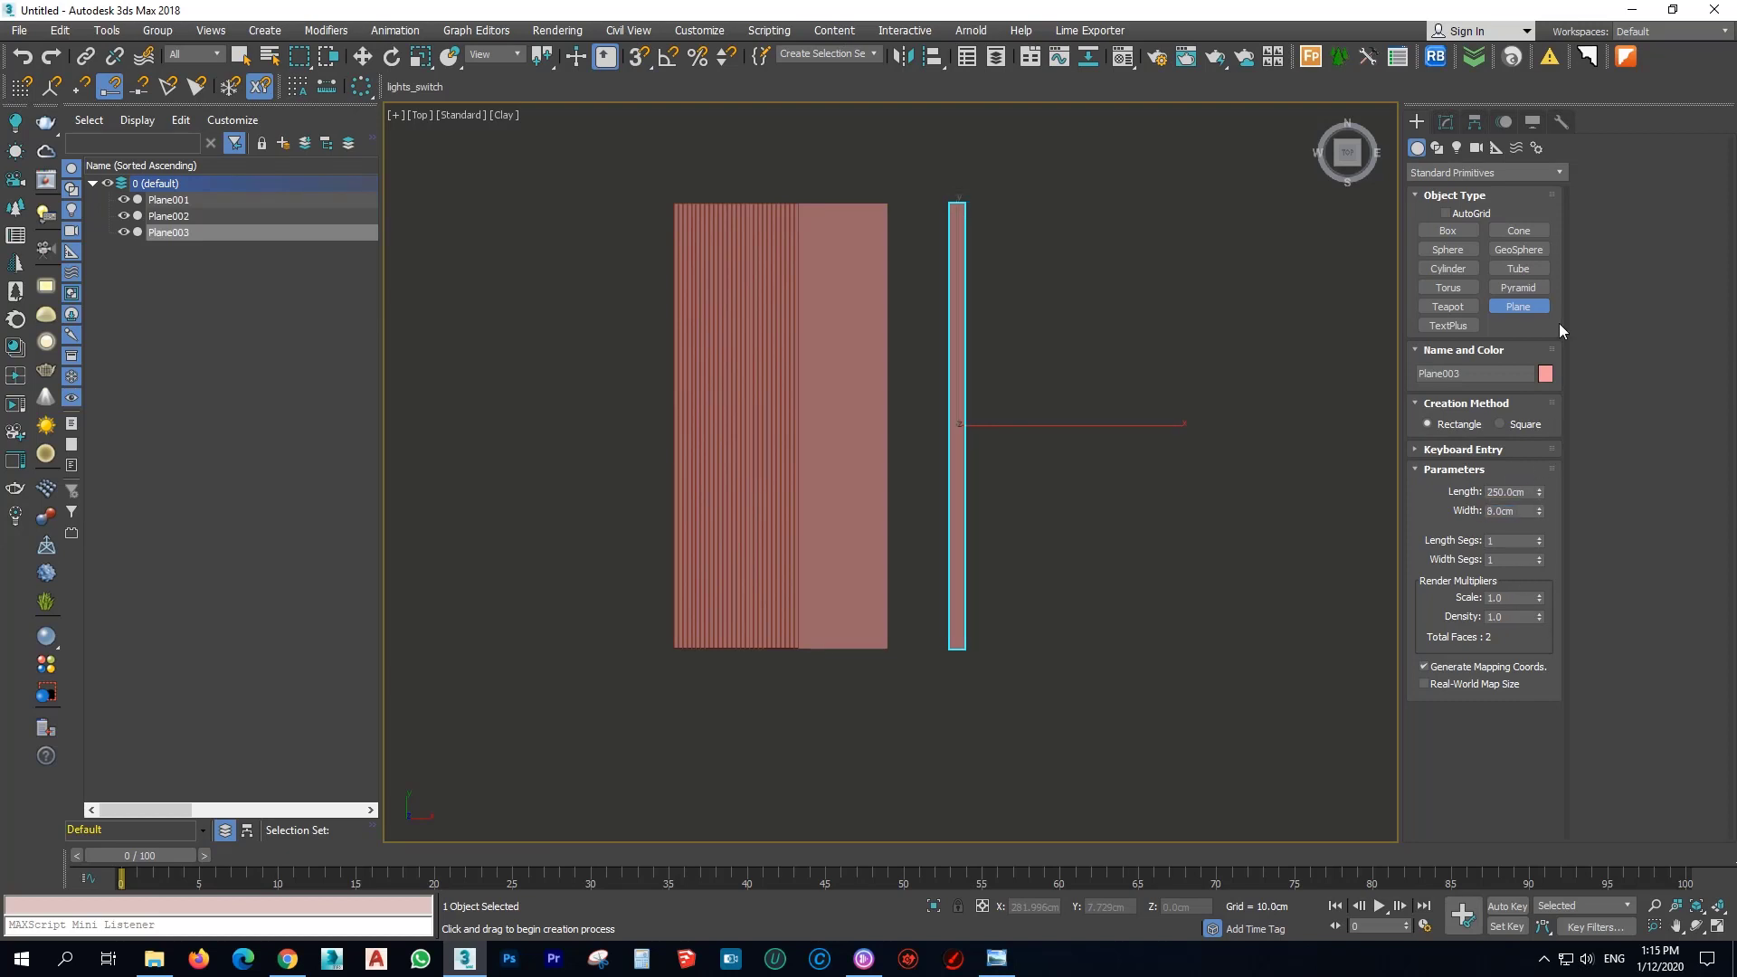
# Apply a Shell modifier with a 1 cm outer amount to the narrow plane and move it closer to the flat panel.
pyautogui.press('w')
pyautogui.click(1447, 123)
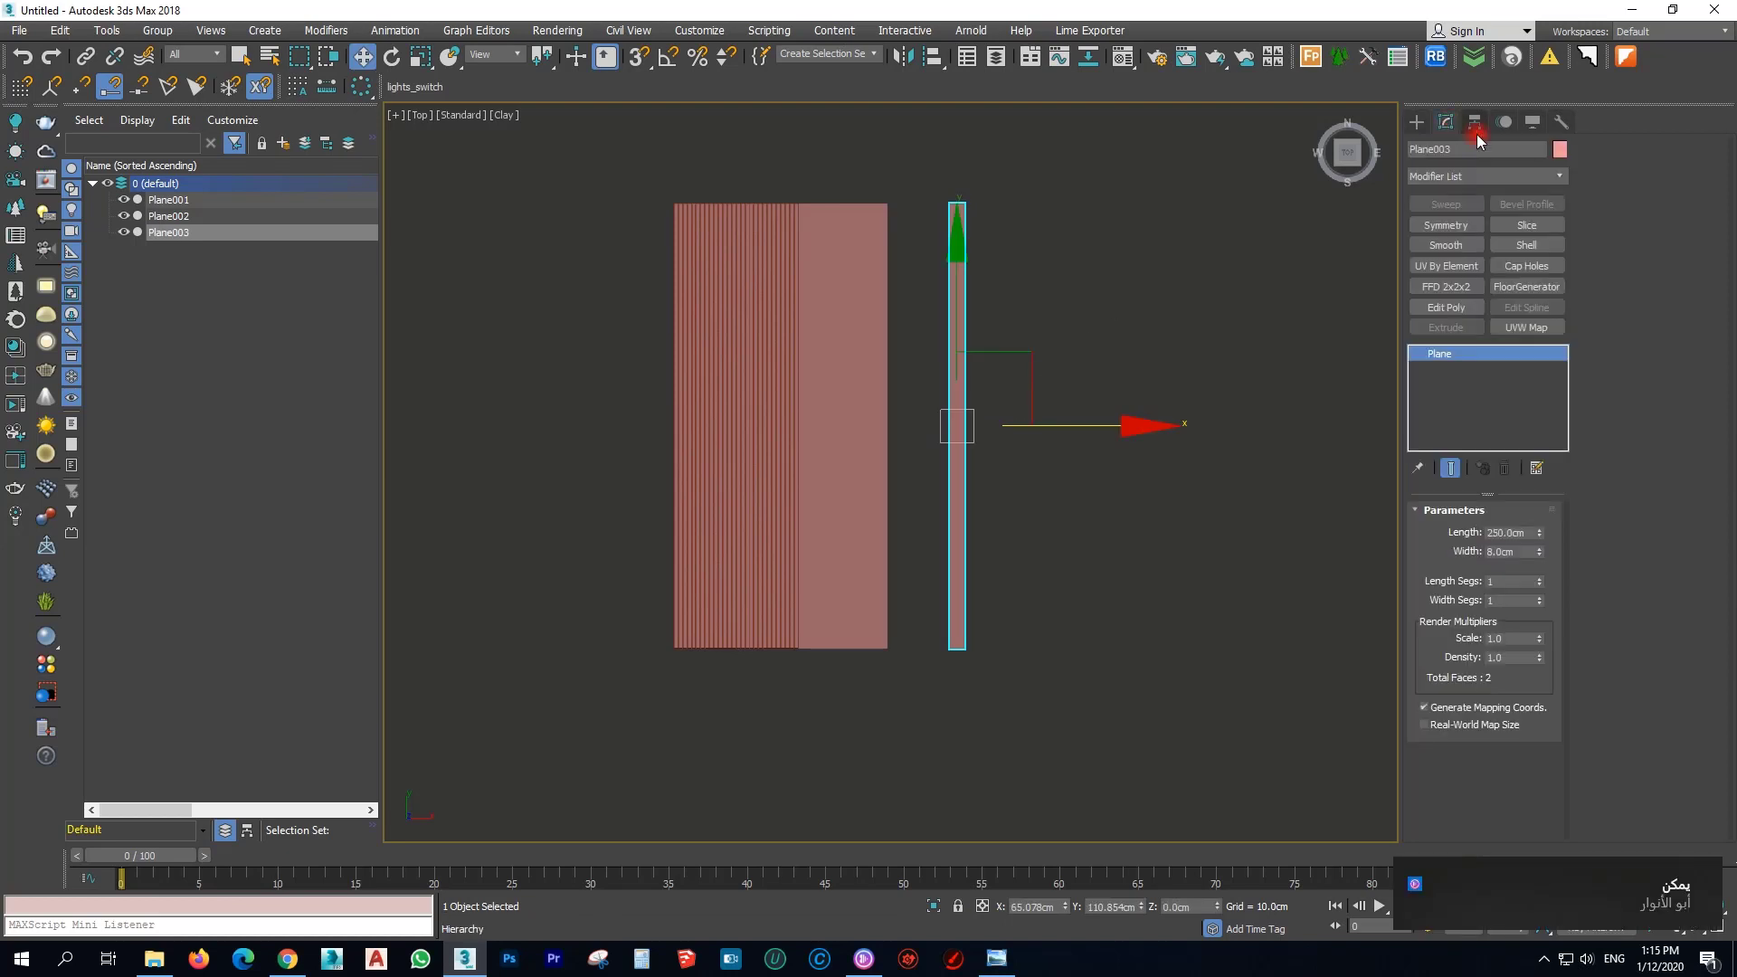
pyautogui.click(1529, 244)
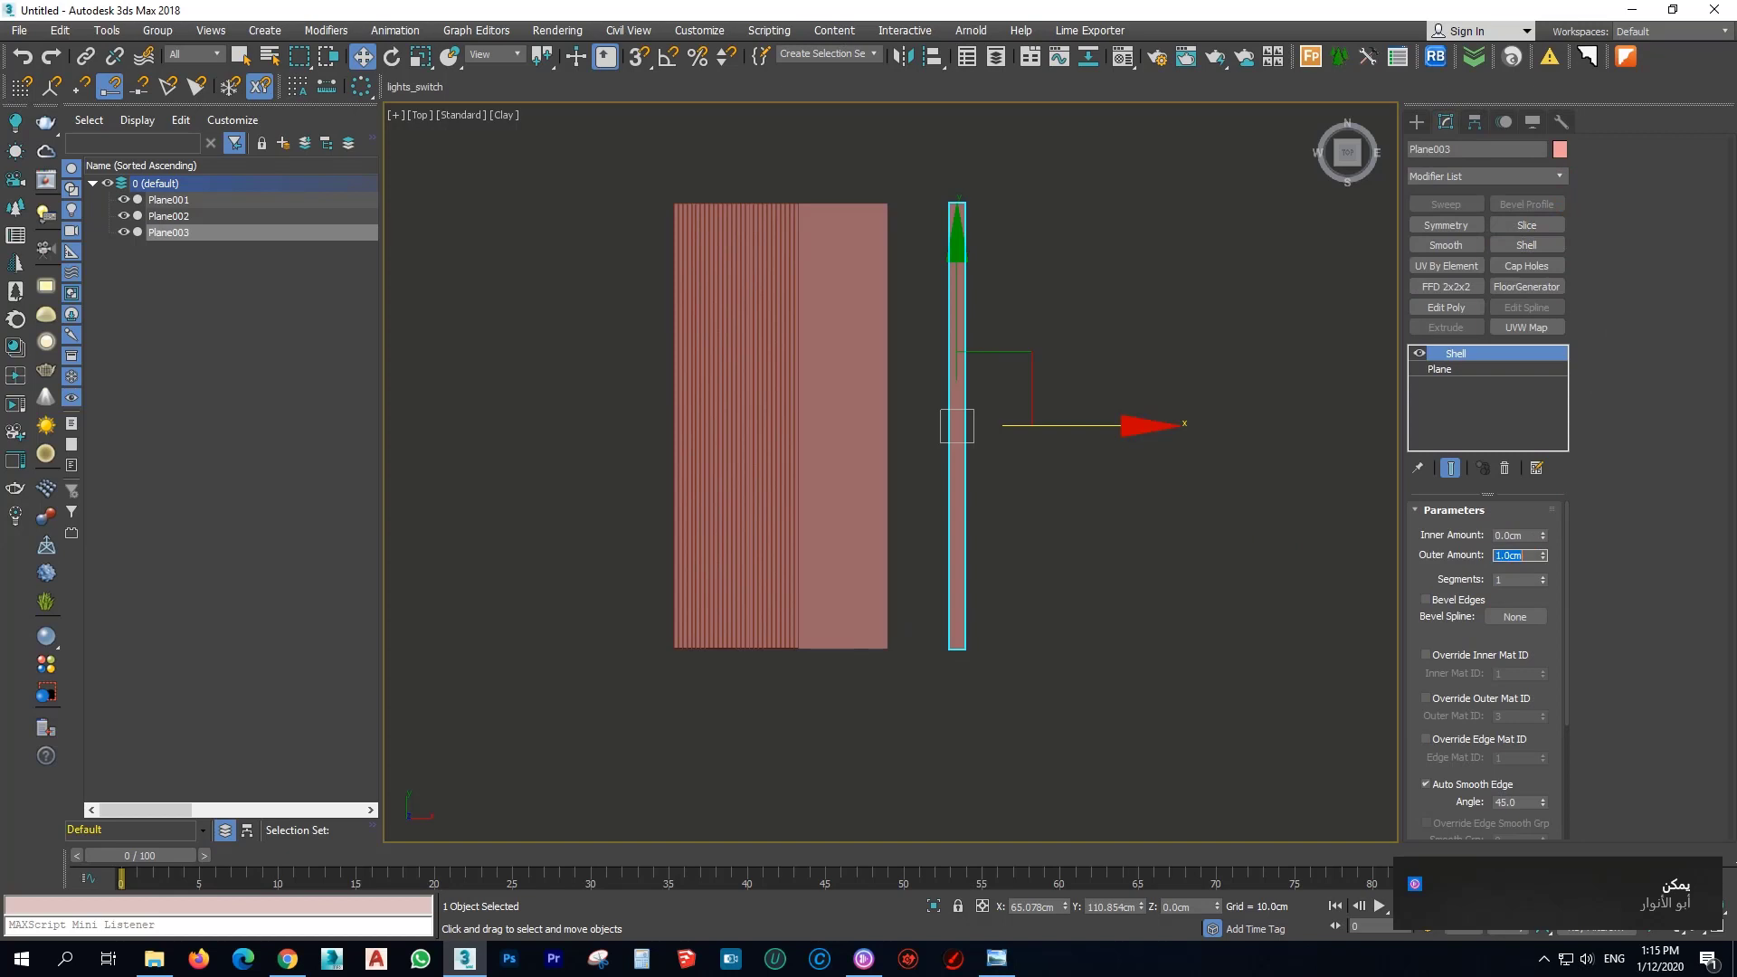
pyautogui.moveTo(1052, 424); pyautogui.dragTo(1001, 415)
pyautogui.scroll(8, 884, 690)
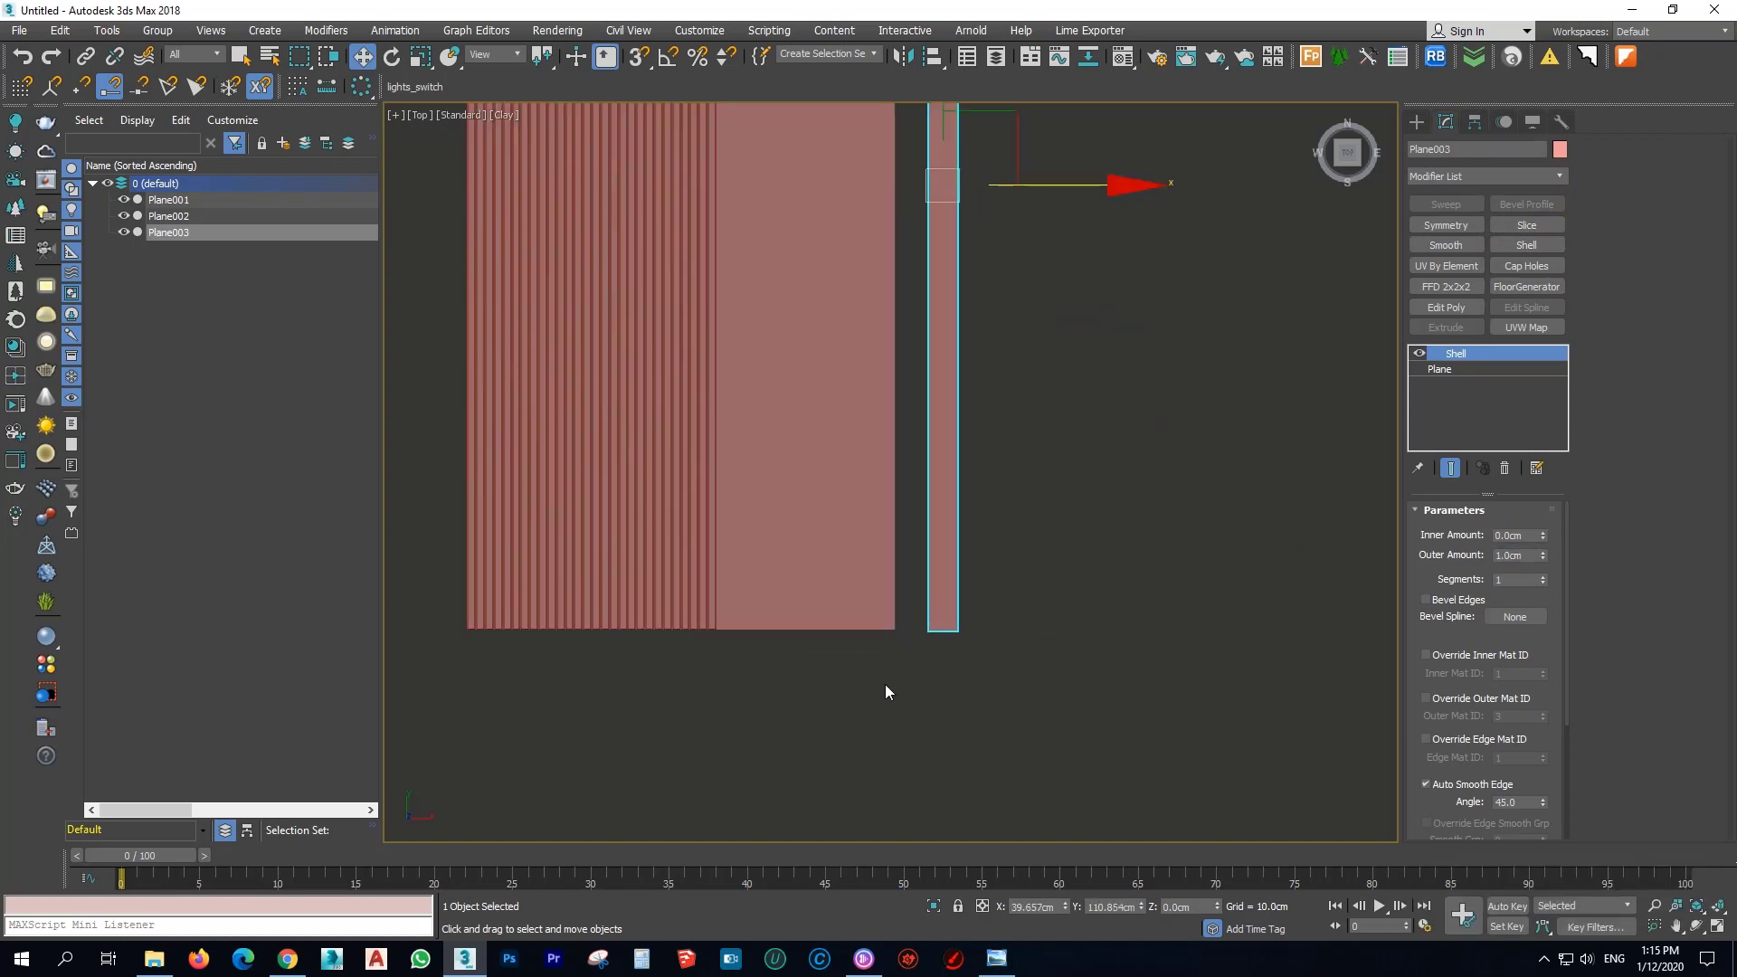
# Snap the narrow strip's lower inner corner to the flat panel's lower outer corner and check the alignment at both ends.
pyautogui.press('s')
pyautogui.moveTo(971, 689); pyautogui.dragTo(834, 689)
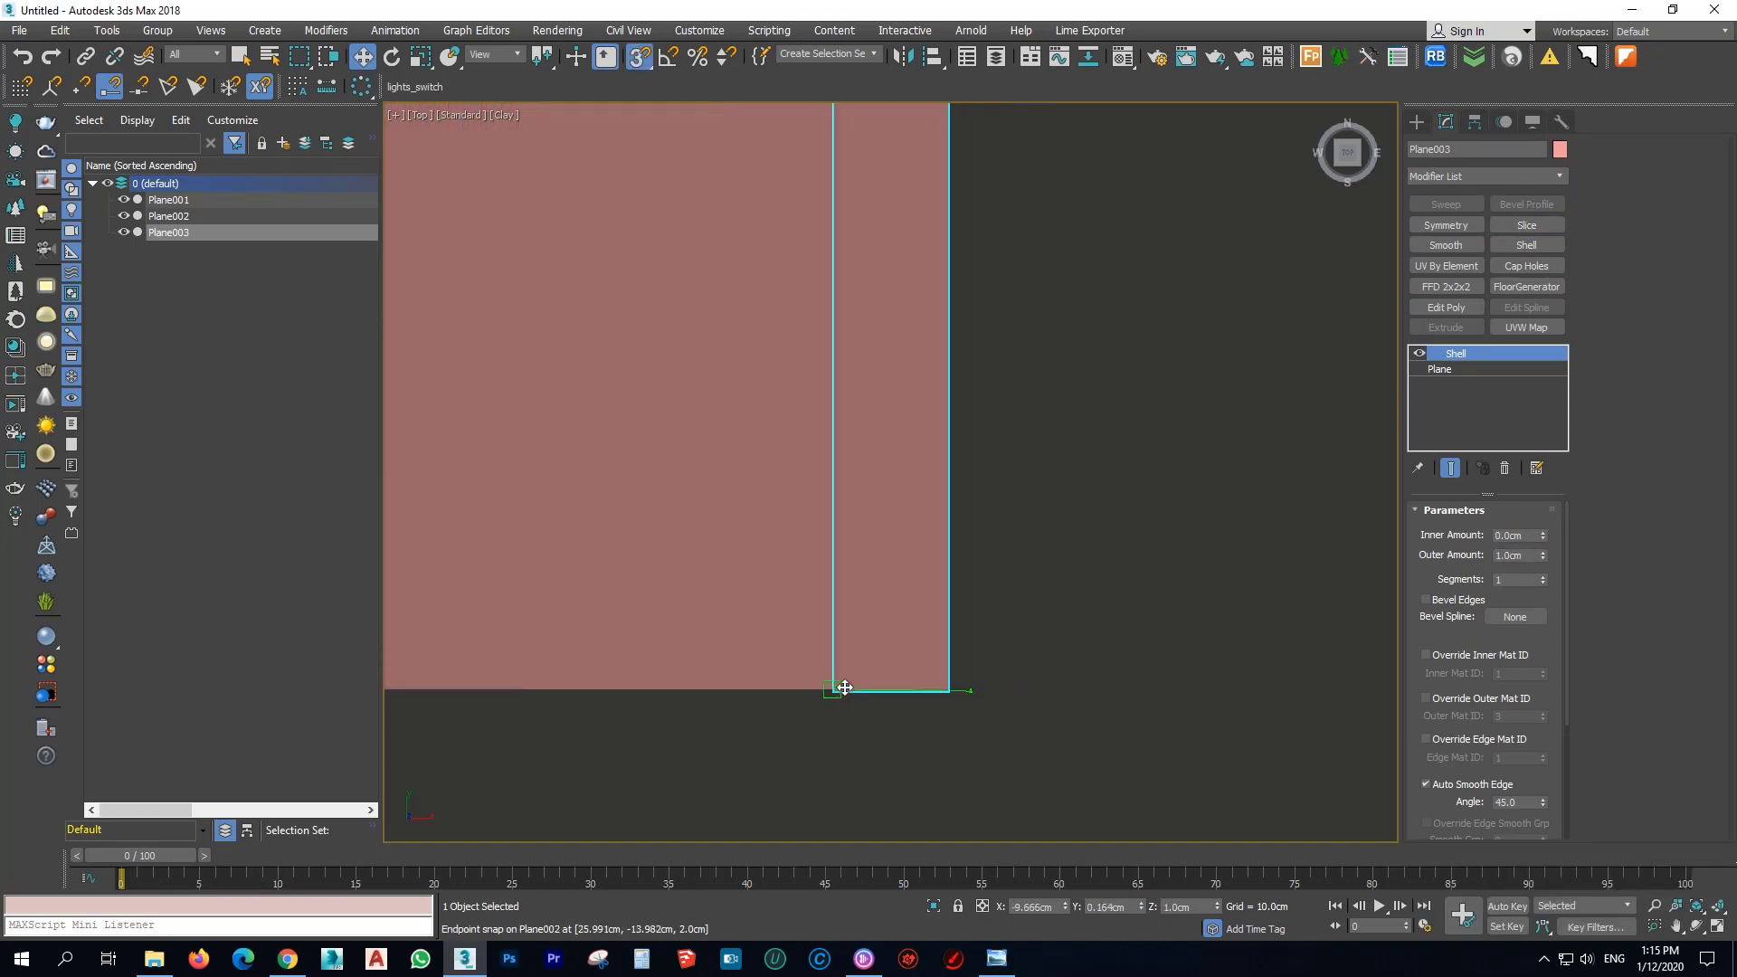
pyautogui.click(1161, 592)
pyautogui.click(946, 689)
pyautogui.scroll(-4, 971, 714)
pyautogui.scroll(-5, 970, 714)
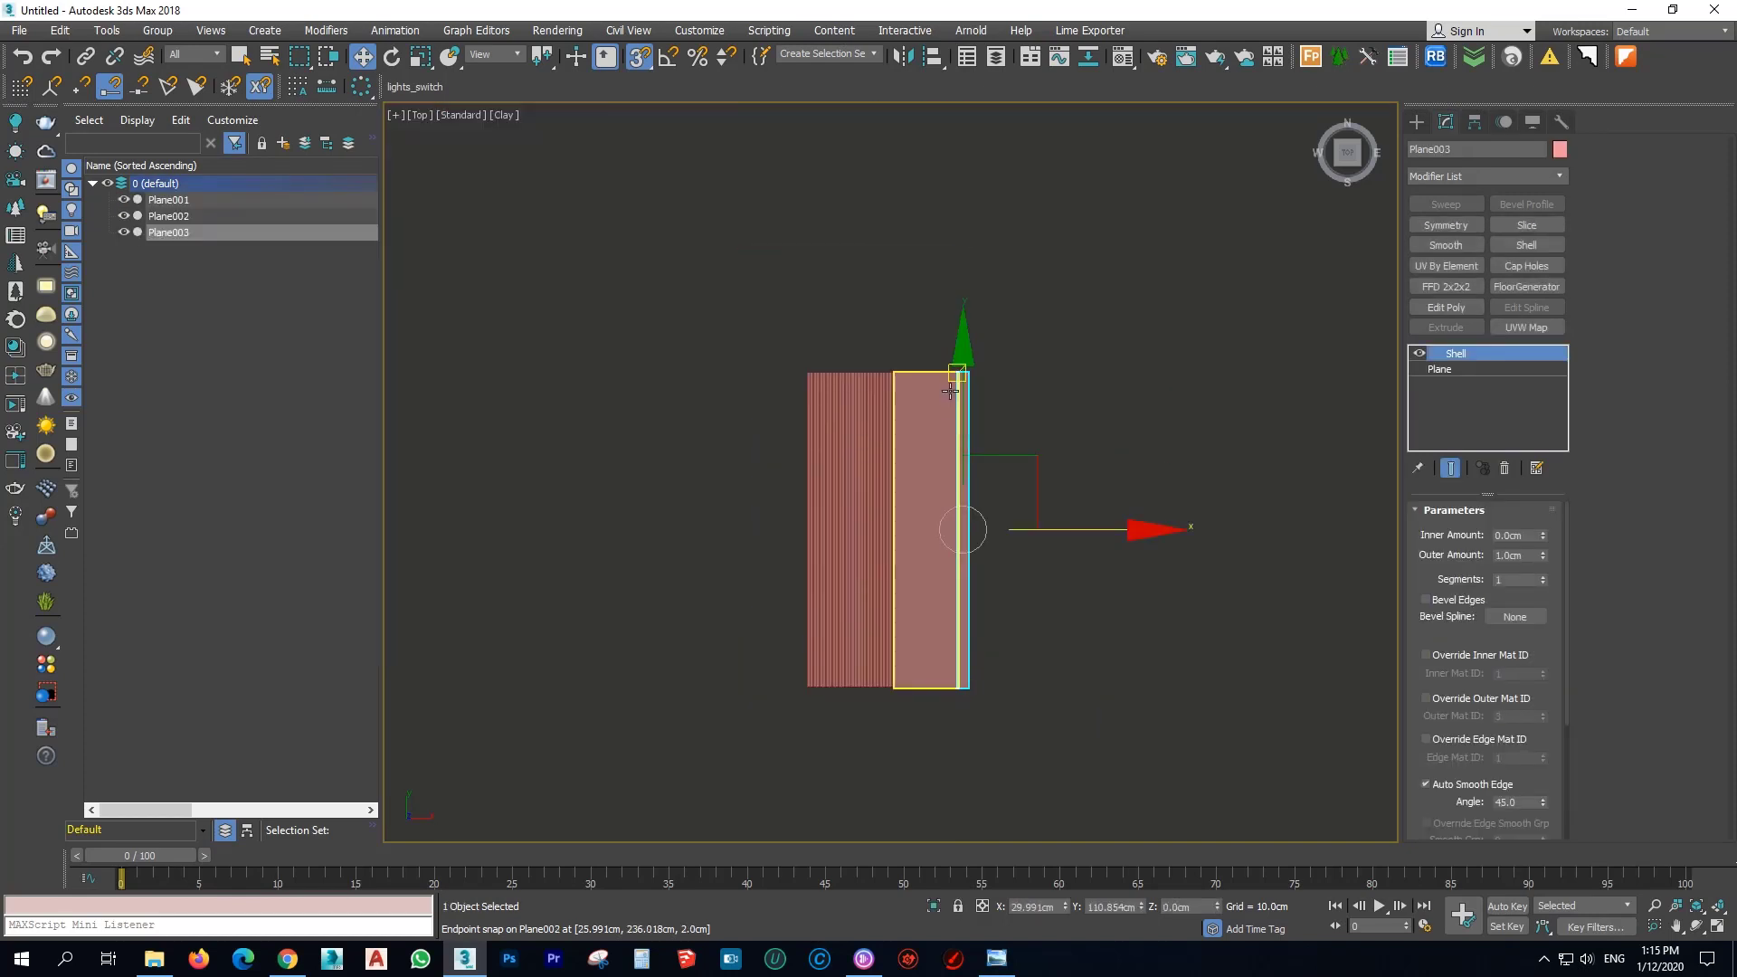
pyautogui.scroll(10, 946, 697)
pyautogui.scroll(6, 957, 702)
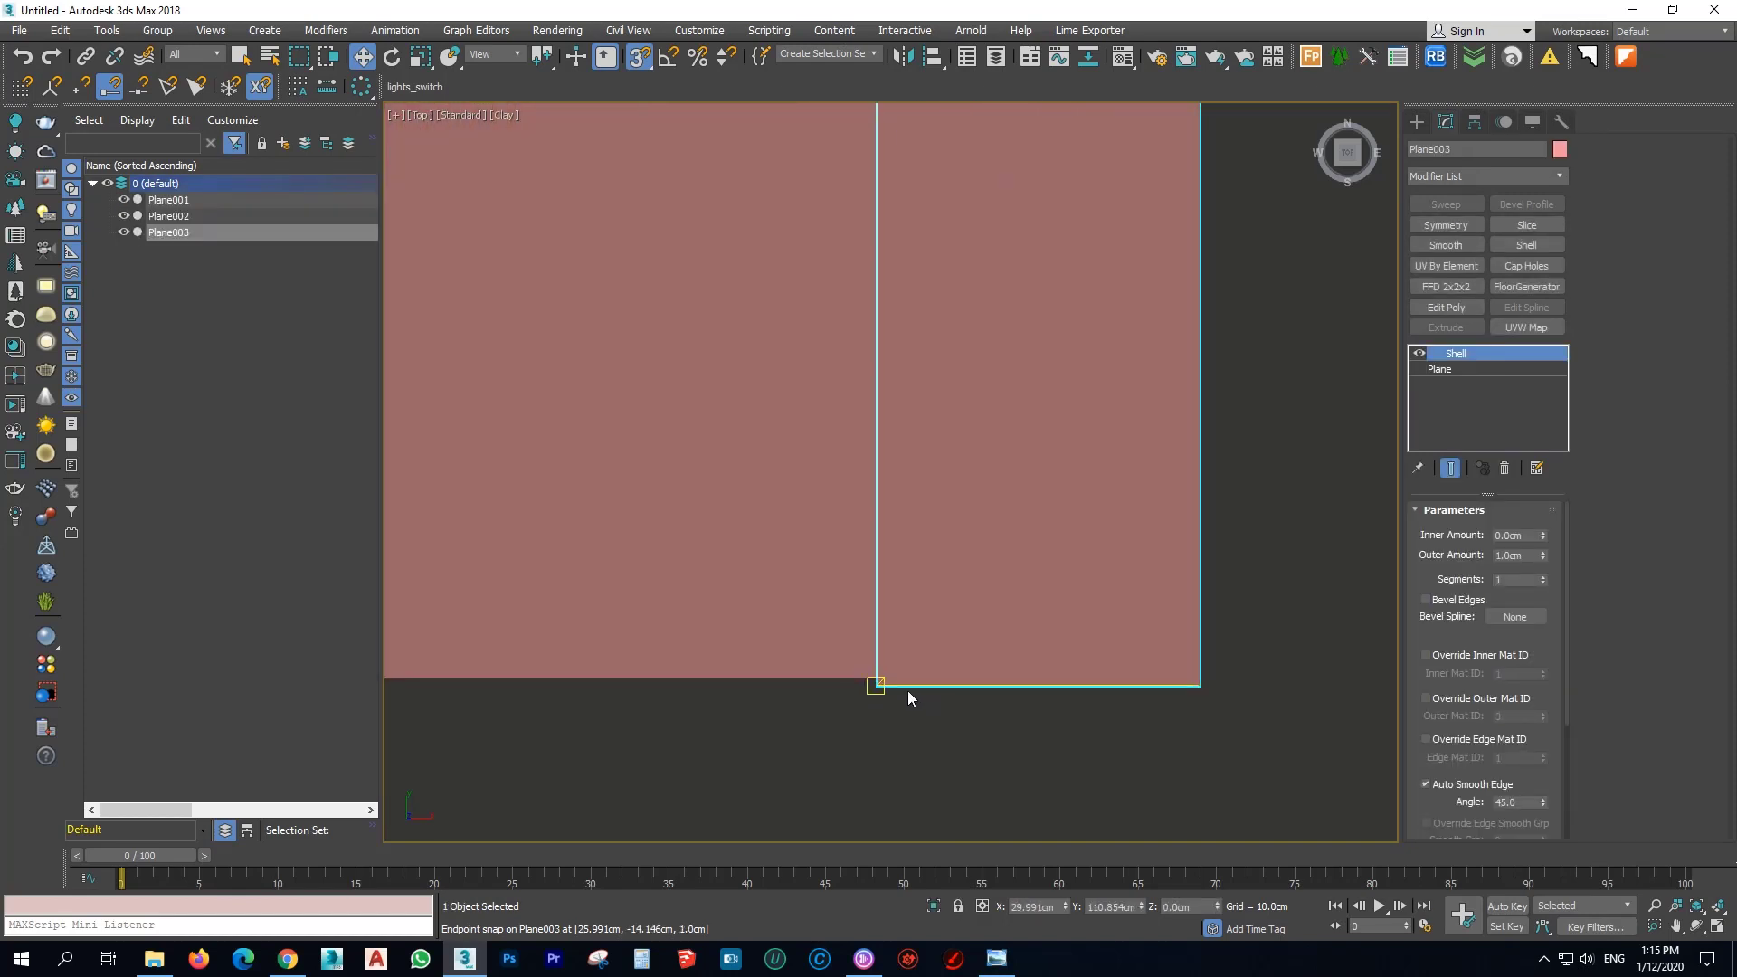
pyautogui.click(923, 730)
pyautogui.scroll(-8, 977, 622)
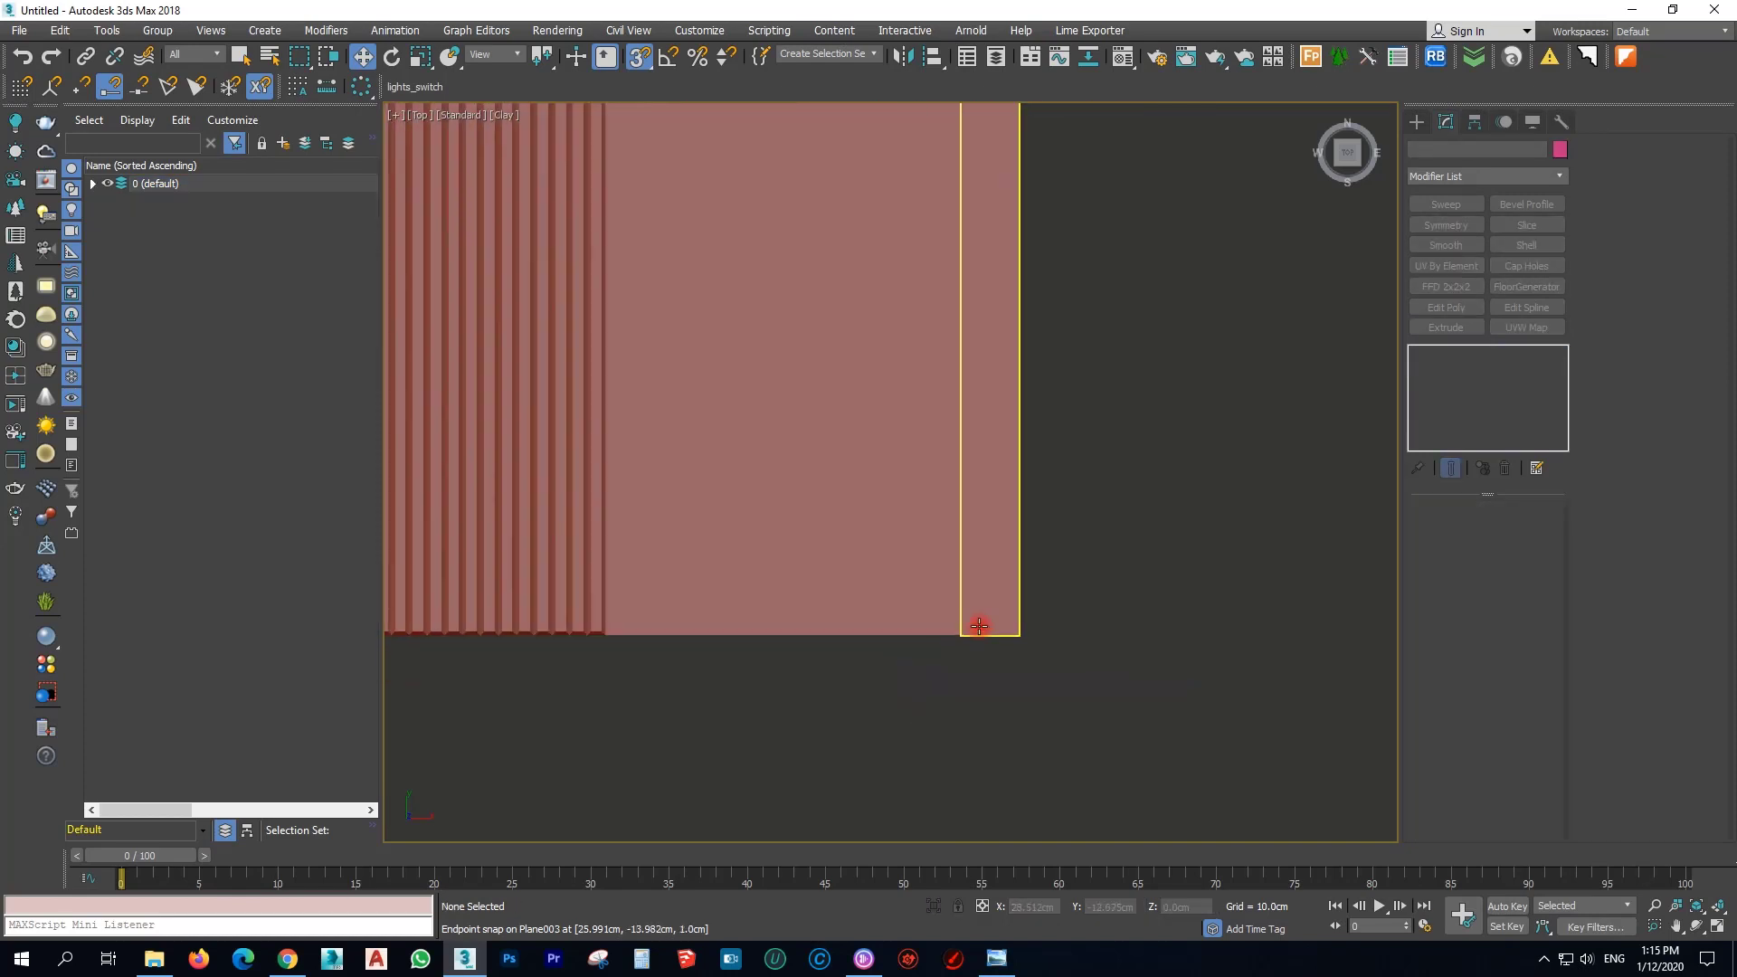
# Compare the thickness and alignment of the narrow strip and flat panel in the front view, returning to the top view.
pyautogui.press('f')
pyautogui.press('z')
pyautogui.moveTo(1182, 463); pyautogui.dragTo(1028, 469, button='middle')
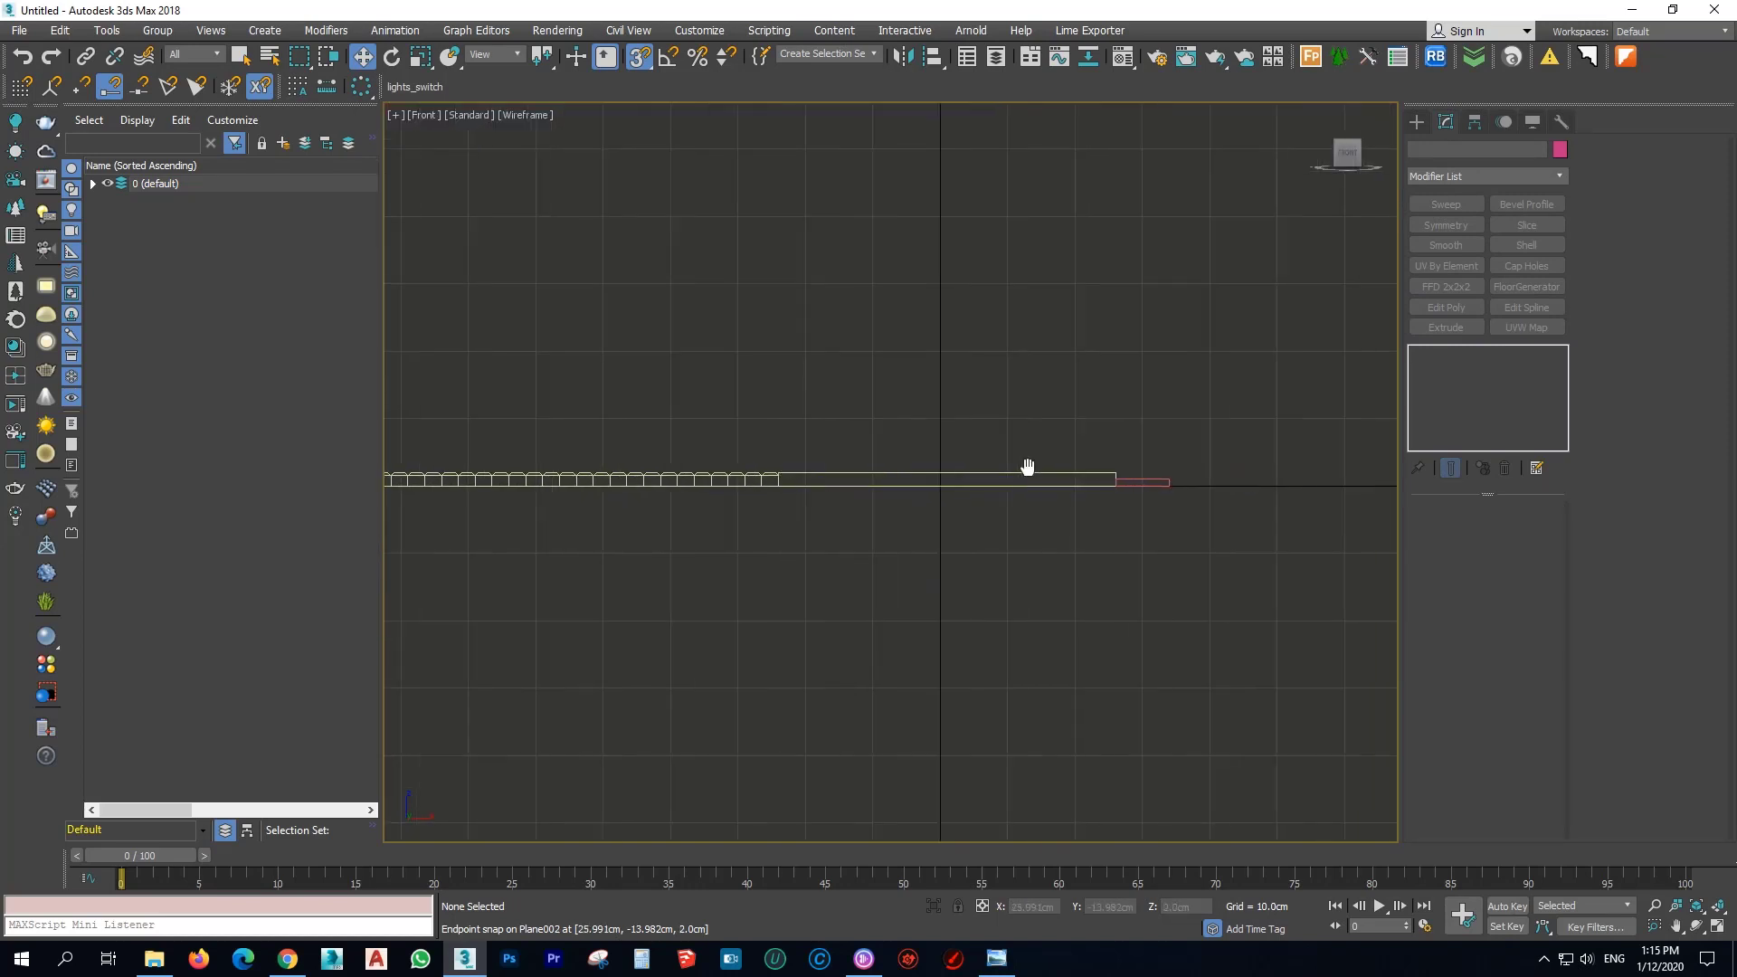
pyautogui.scroll(-4, 1128, 366)
pyautogui.press('s')
pyautogui.scroll(6, 1136, 385)
pyautogui.scroll(8, 1136, 450)
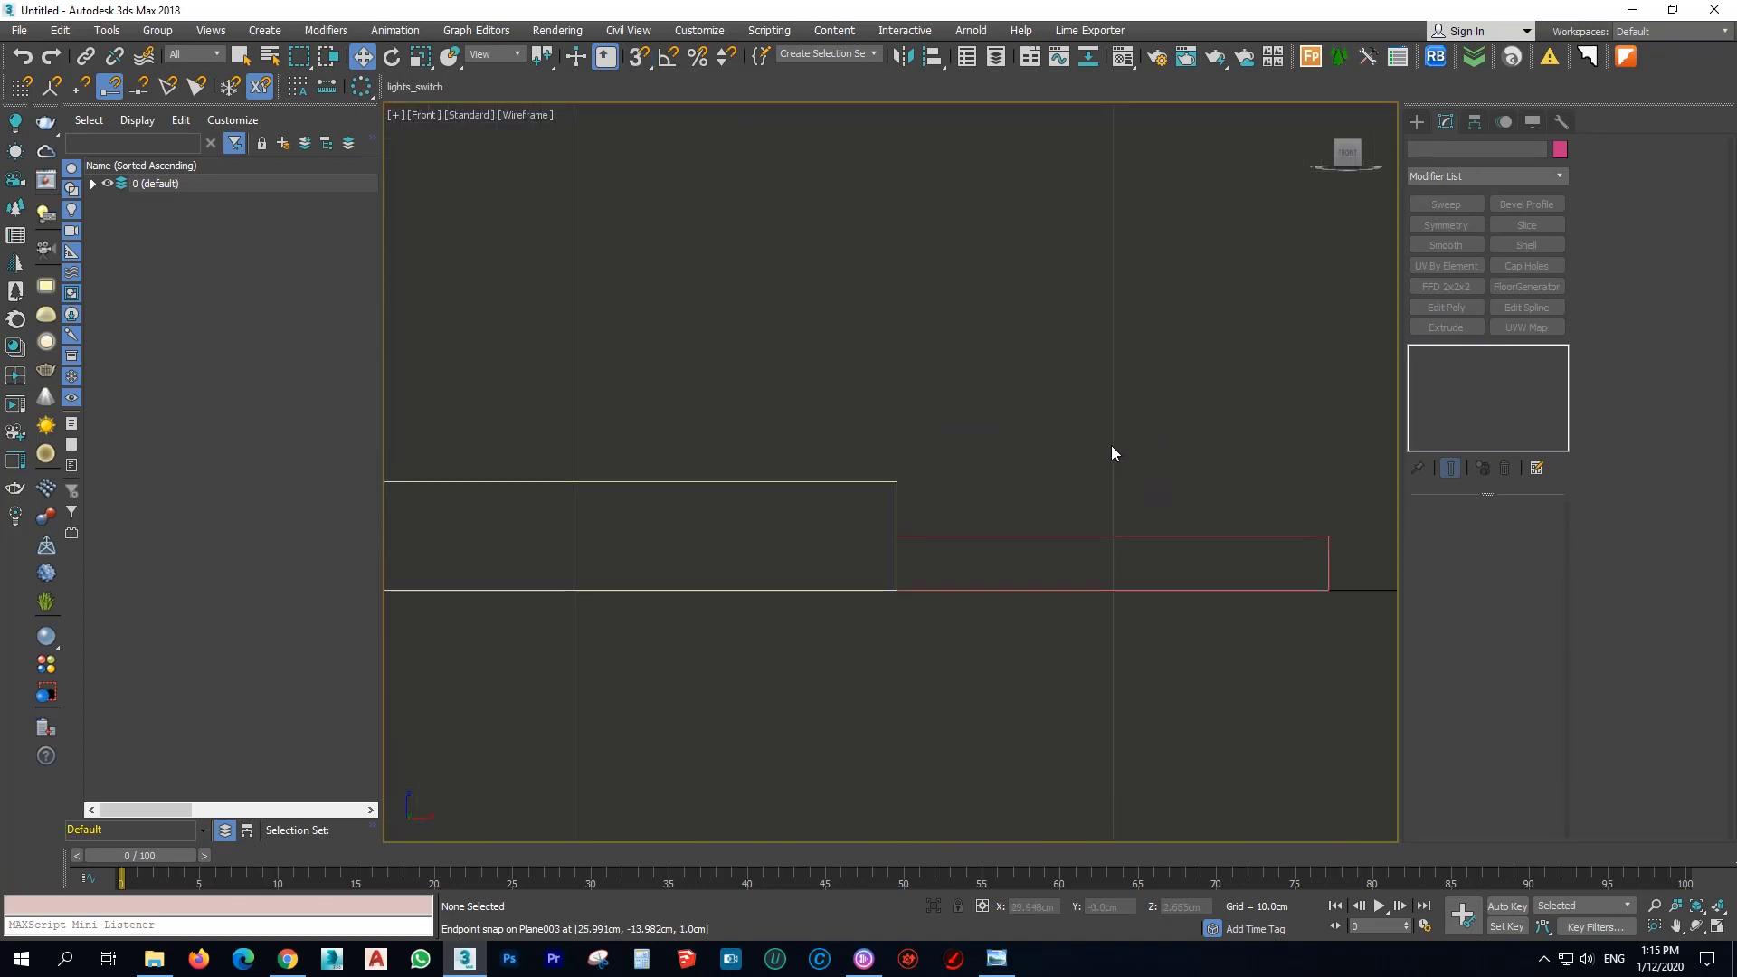
pyautogui.scroll(-5, 972, 418)
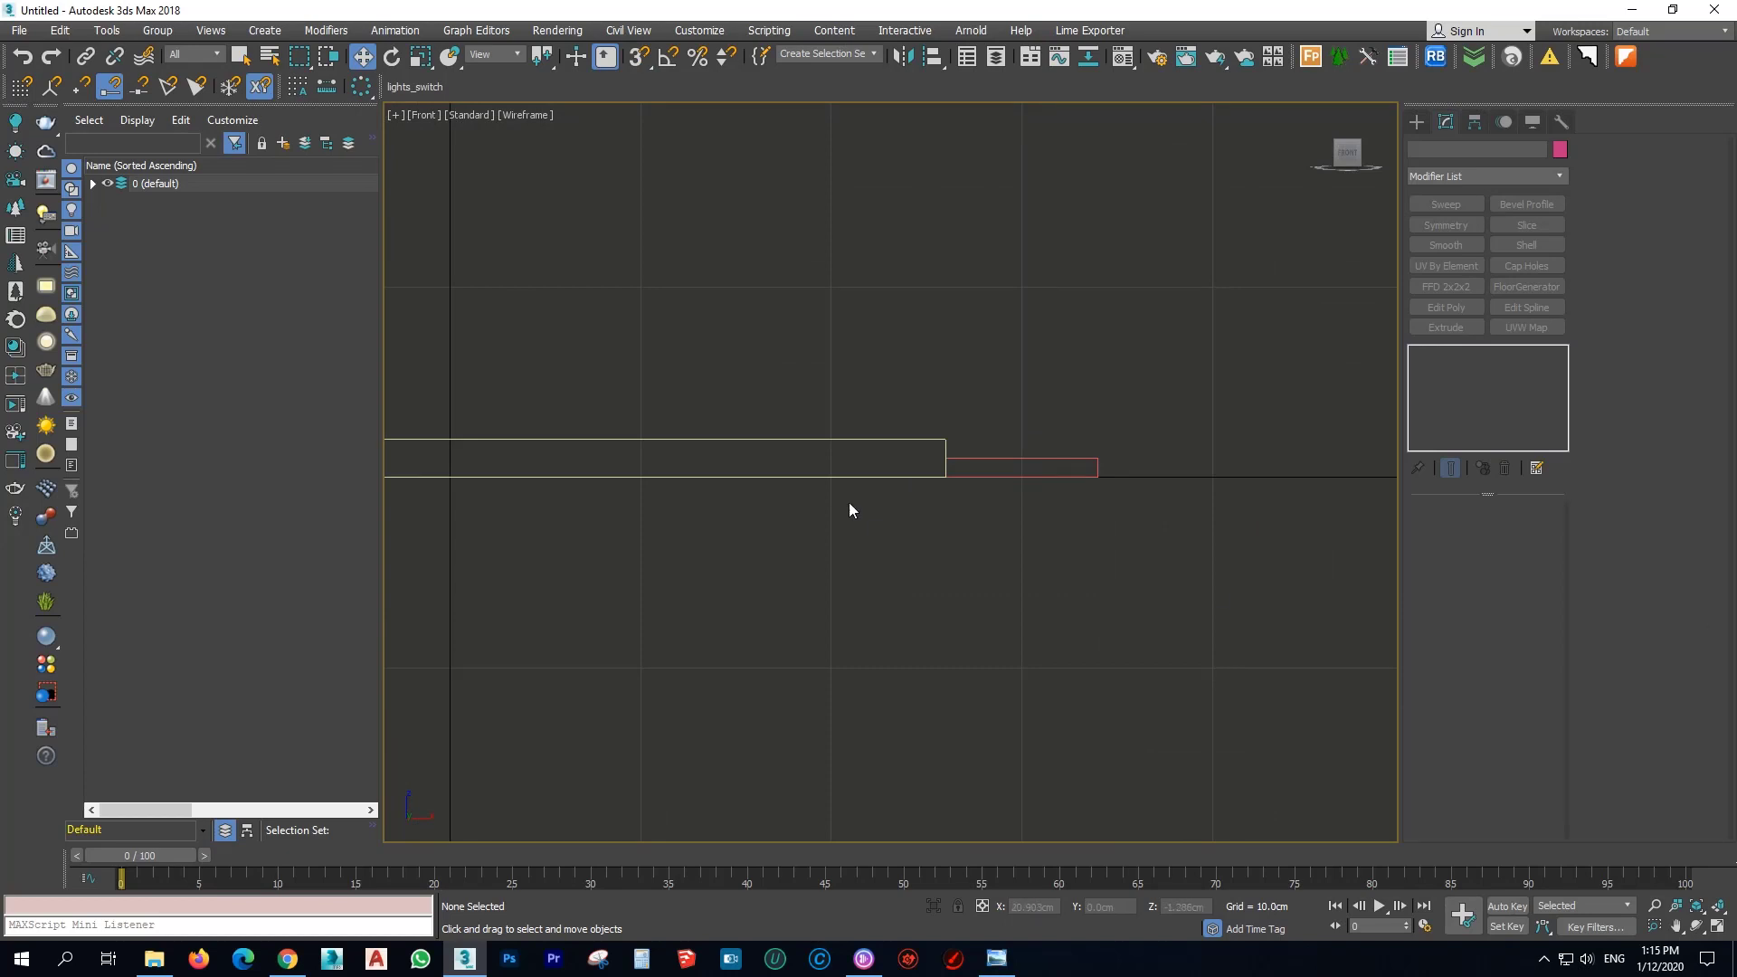
pyautogui.press('t')
pyautogui.press('z')
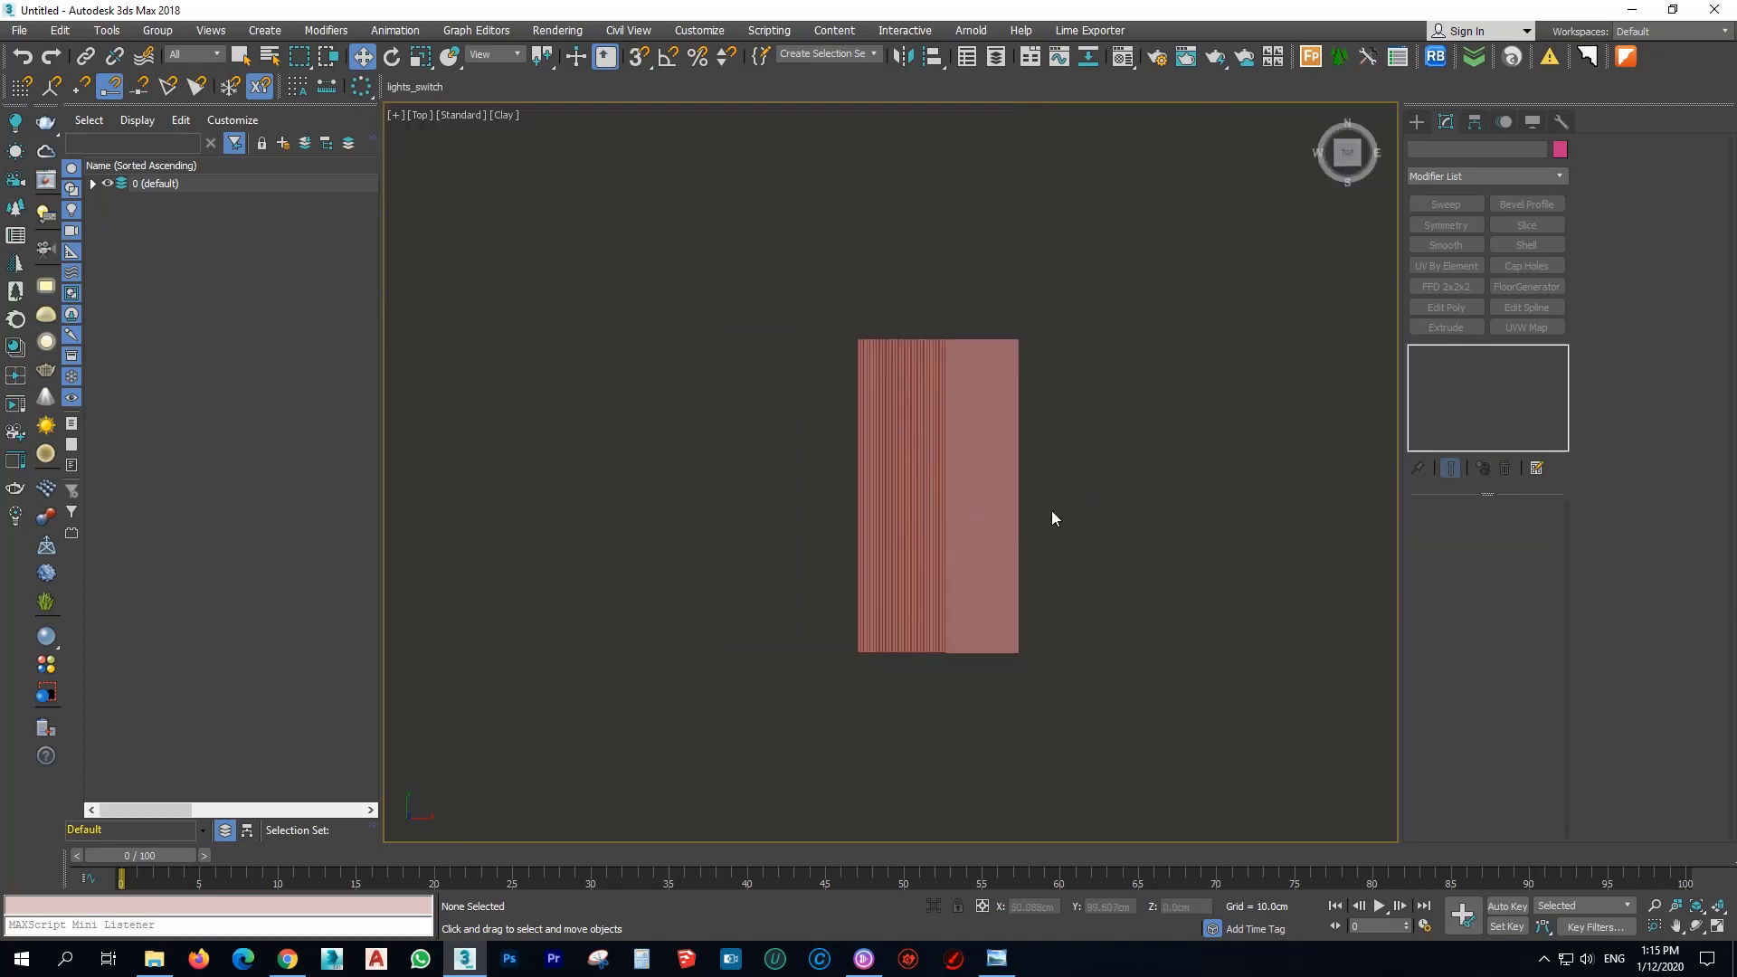
# With edged faces shown, draw a plane about 250 by 281 cm starting at the narrow strip's upper outer corner.
pyautogui.press('F4')
pyautogui.scroll(3, 953, 448)
pyautogui.moveTo(1056, 489); pyautogui.dragTo(886, 431, button='middle')
pyautogui.click(1417, 123)
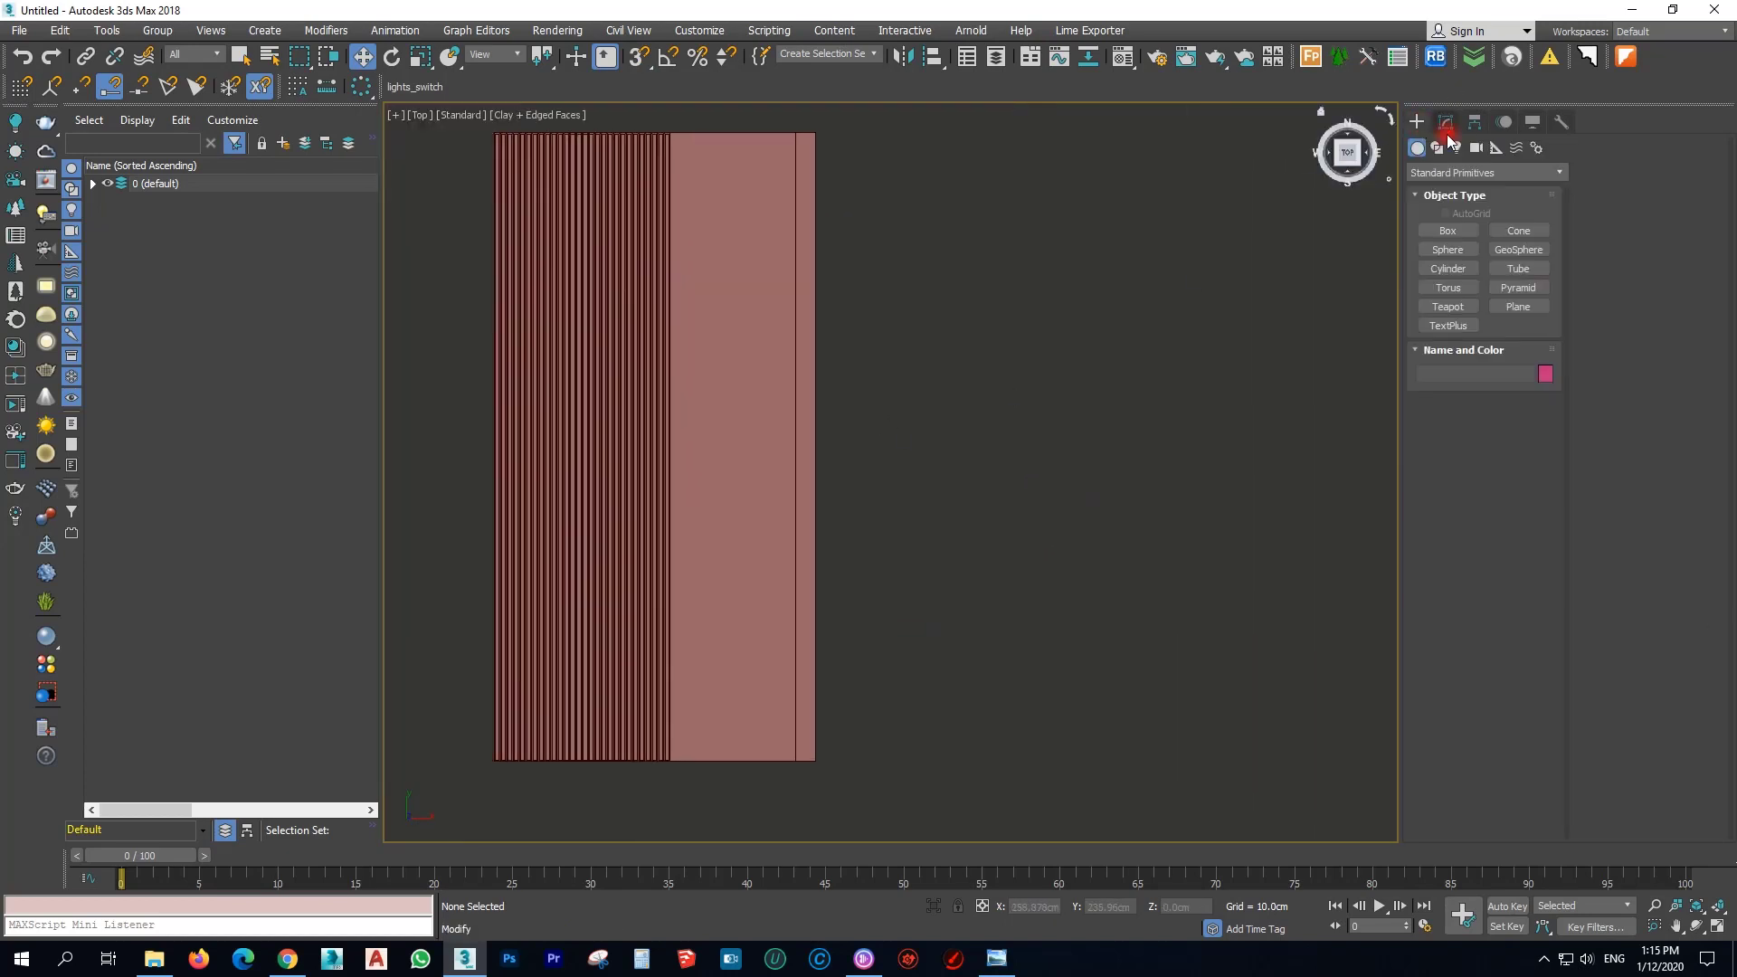
pyautogui.click(1518, 307)
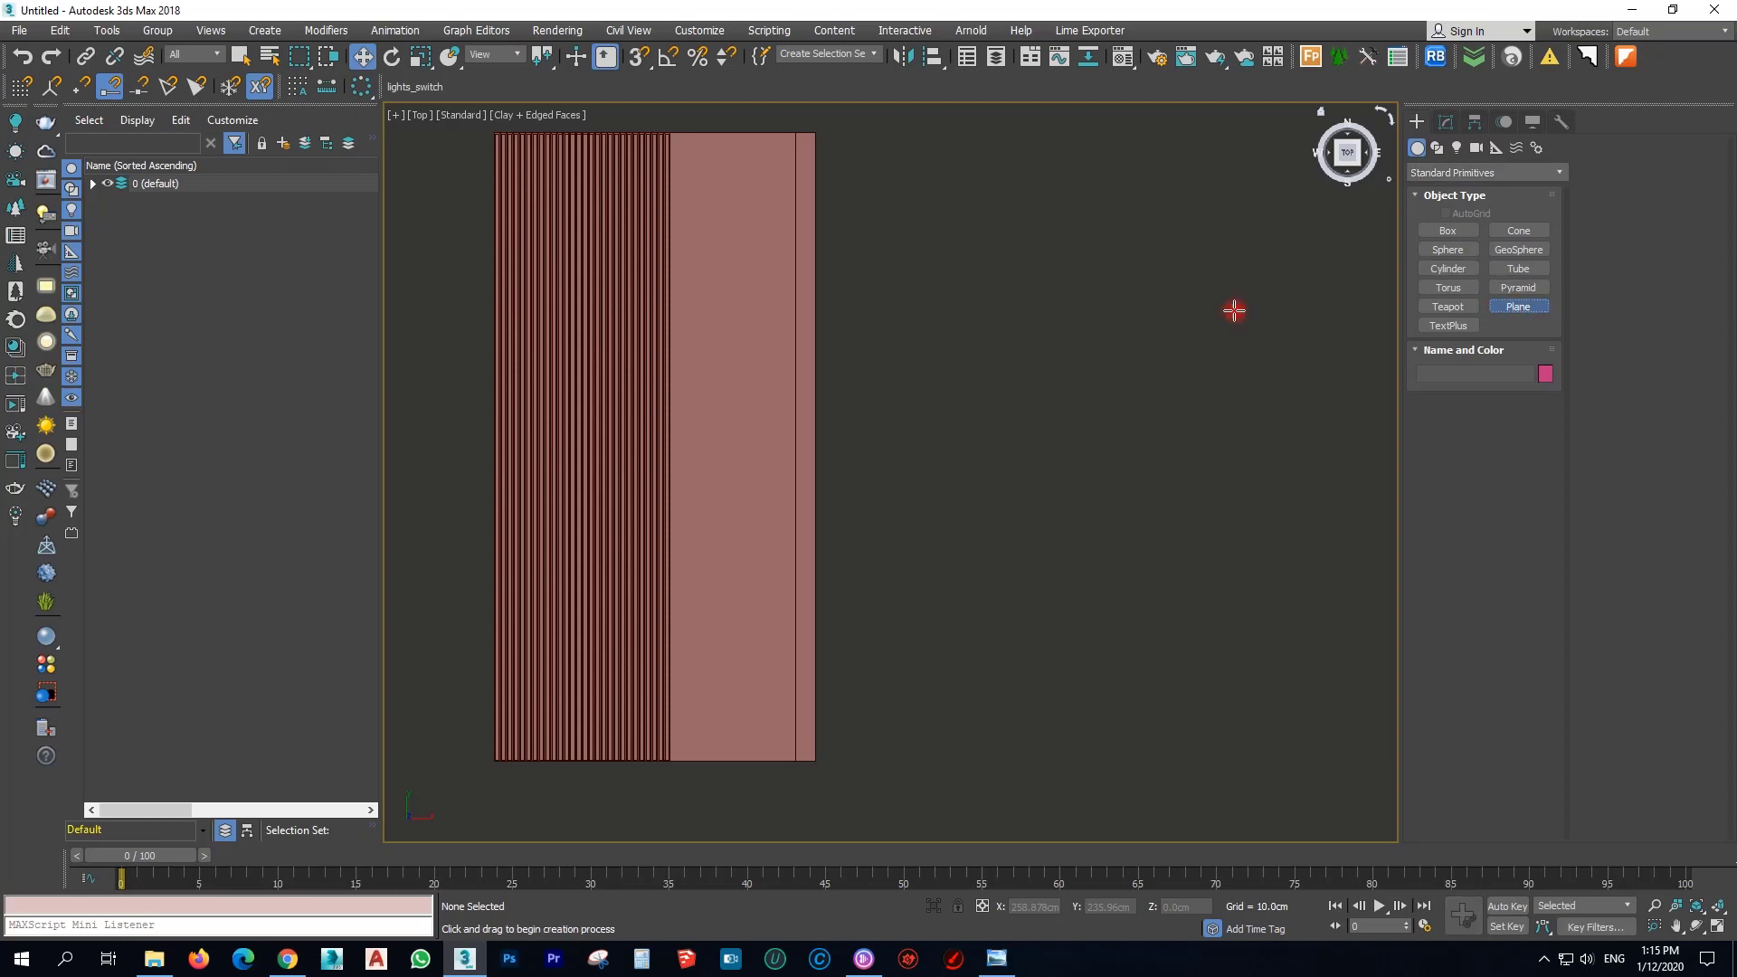
pyautogui.scroll(-2, 896, 353)
pyautogui.press('s')
pyautogui.moveTo(808, 202); pyautogui.dragTo(1303, 642)
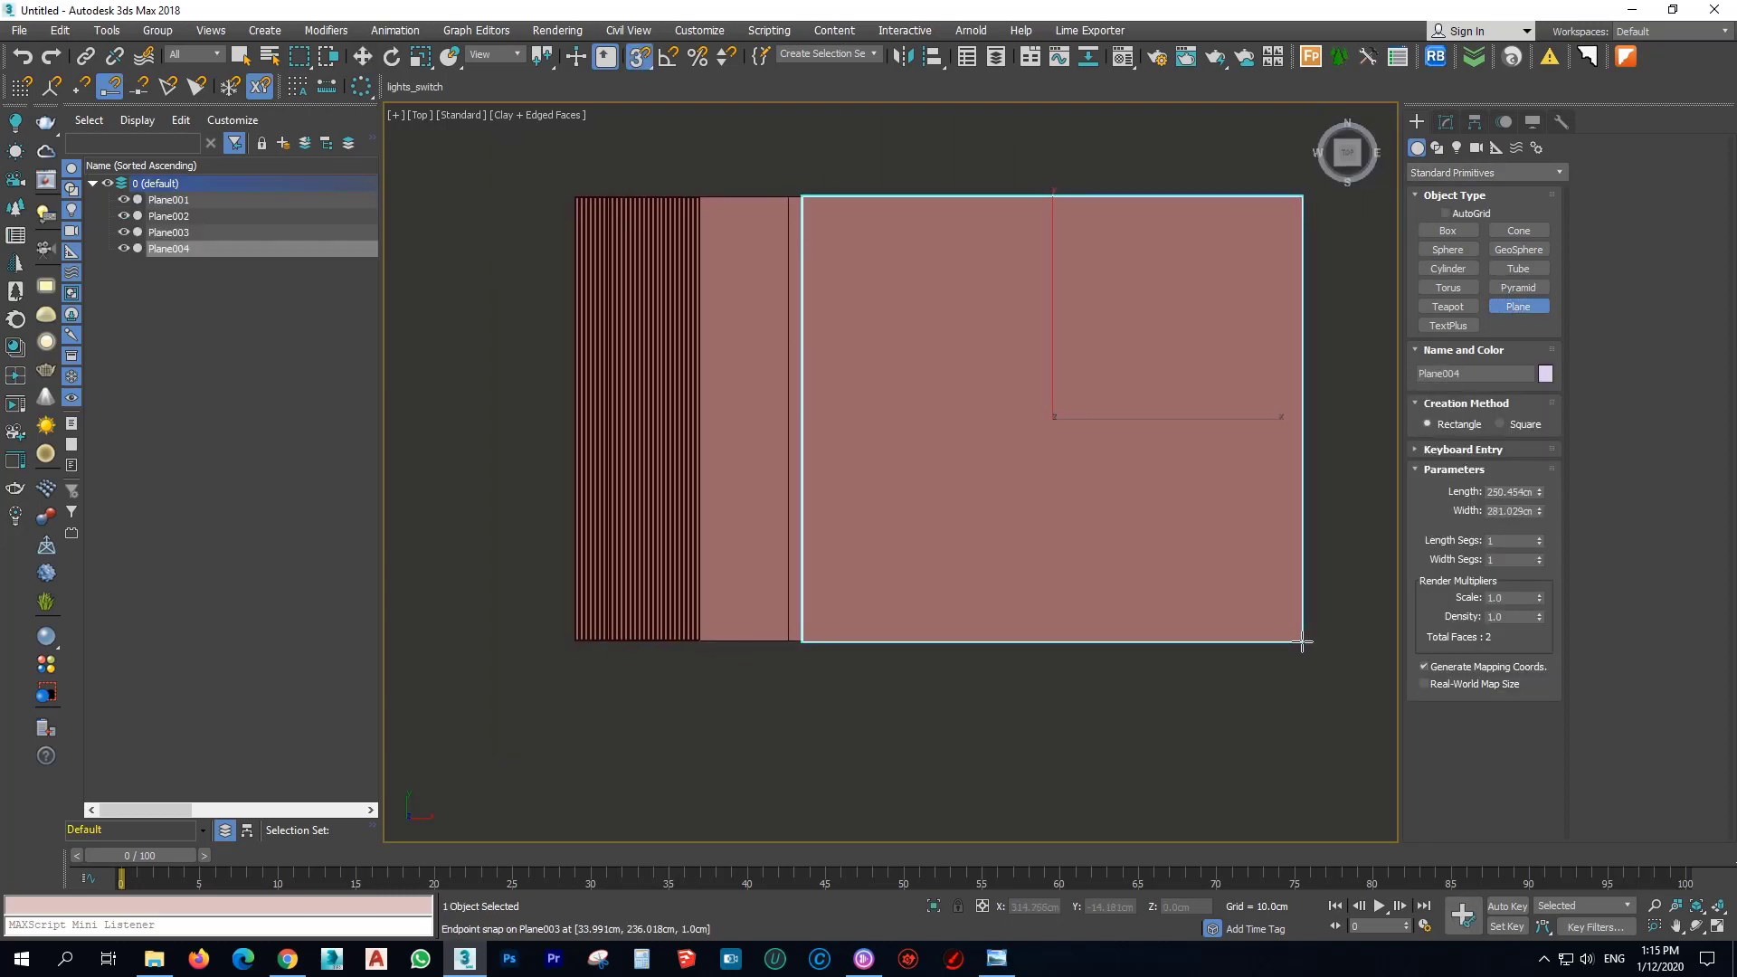
# Set the large plane's length to 250 cm and its width to 200 cm.
pyautogui.doubleClick(1519, 491)
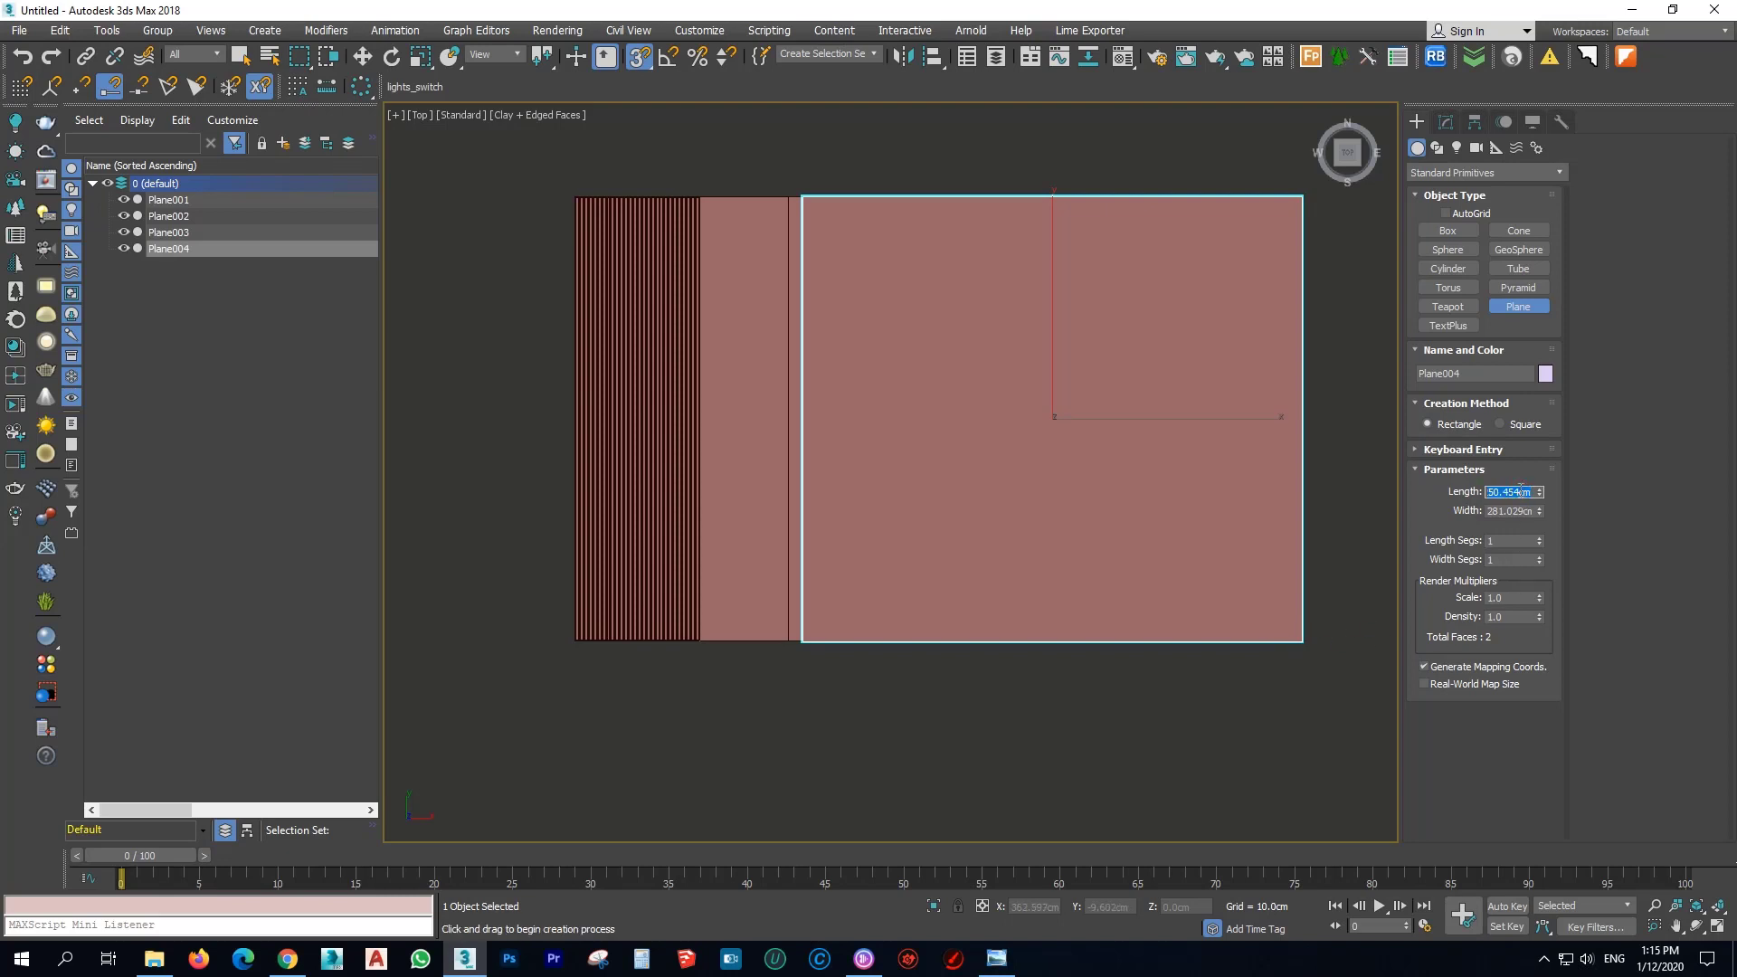
pyautogui.write('250')
pyautogui.press('Return')
pyautogui.press('Tab')
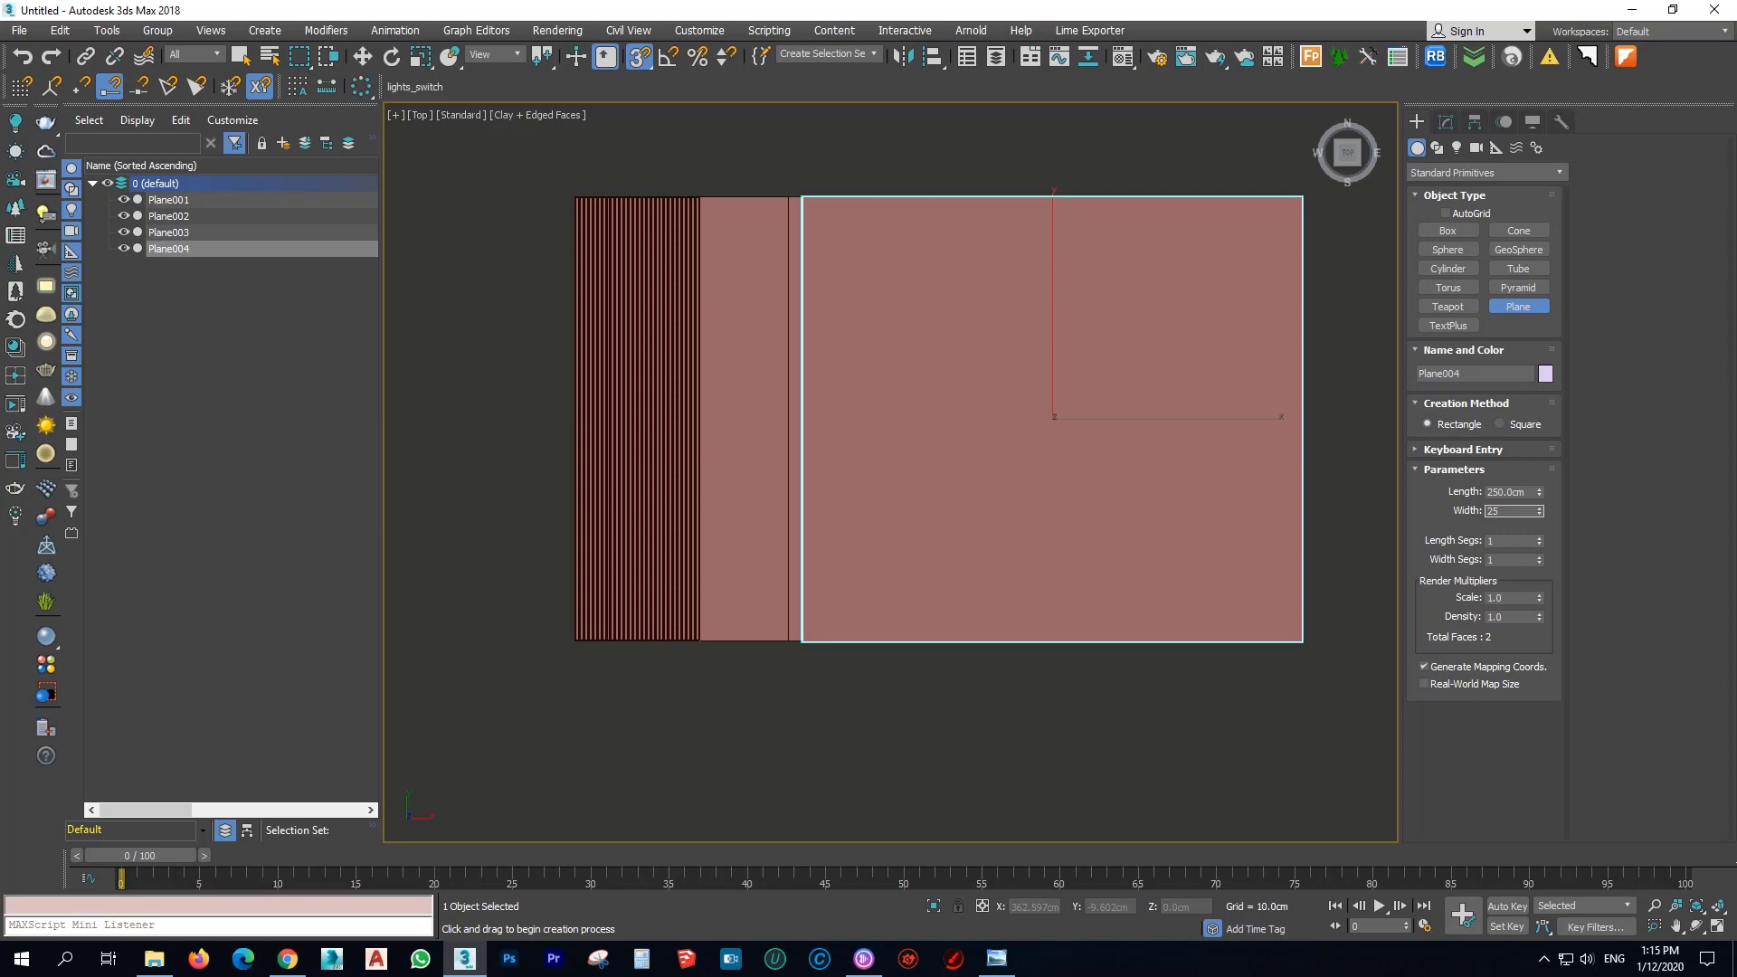
pyautogui.write('200')
pyautogui.press('Return')
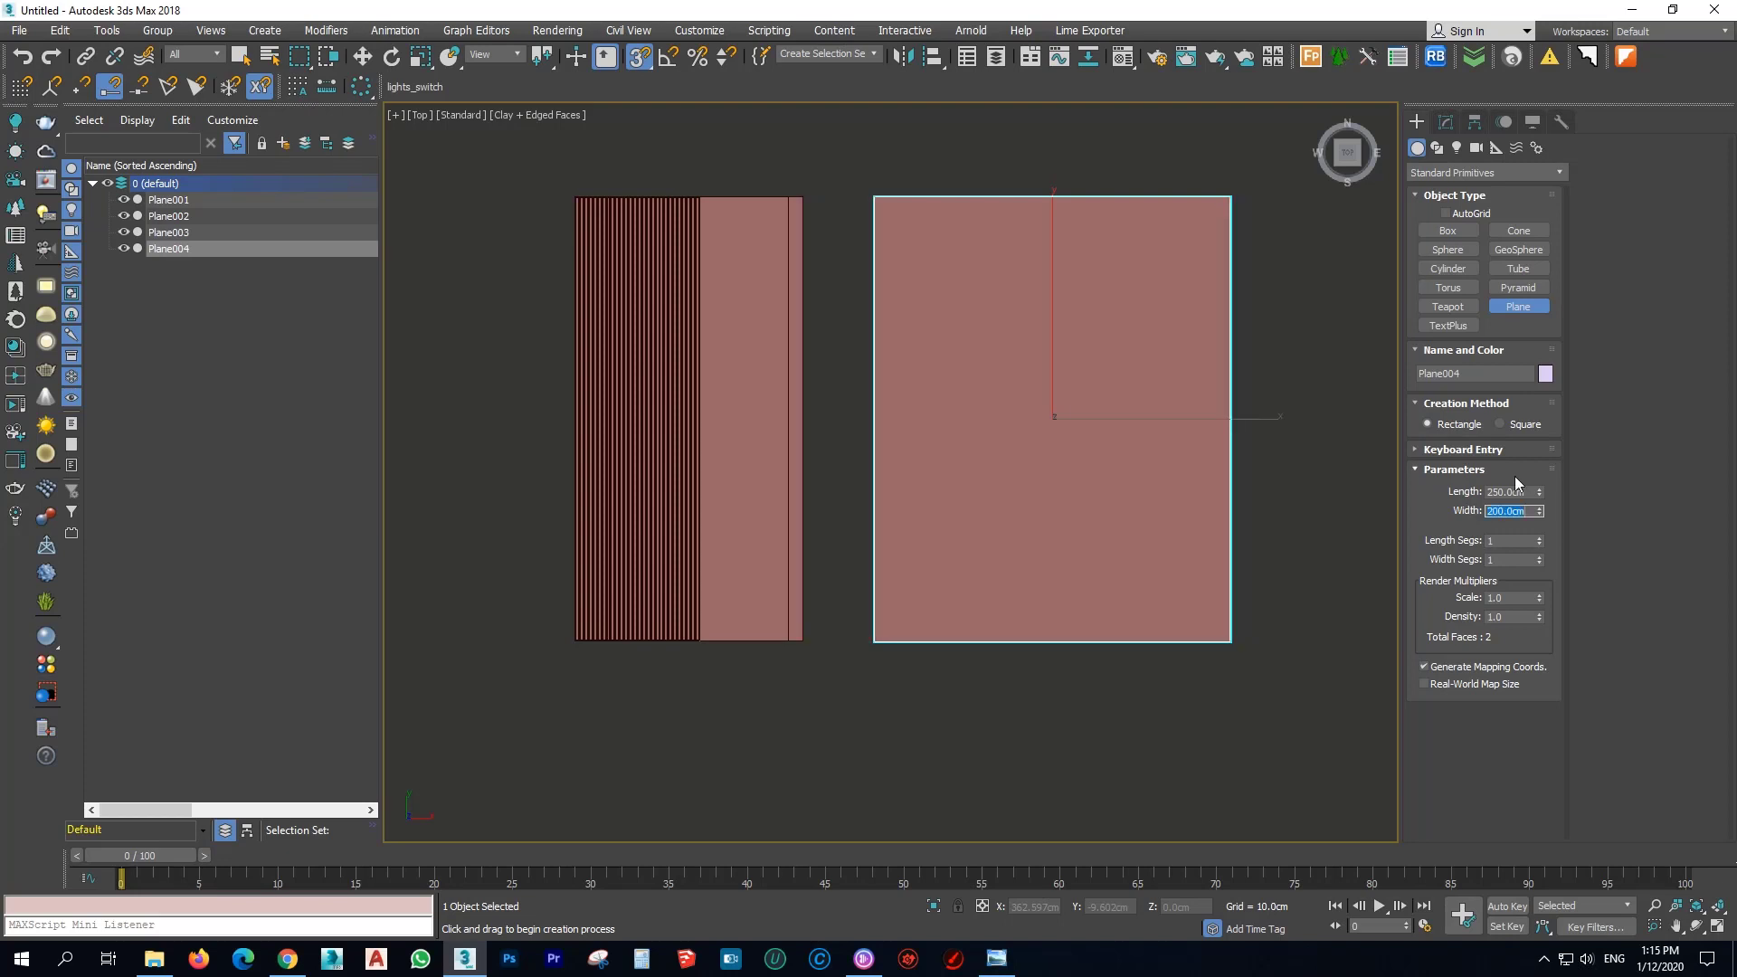
# Snap the 200 cm wide plane against the narrow strip's outer edge and align their upper and lower corners.
pyautogui.press('w')
pyautogui.moveTo(1225, 419); pyautogui.dragTo(864, 586)
pyautogui.scroll(5, 917, 639)
pyautogui.press('s')
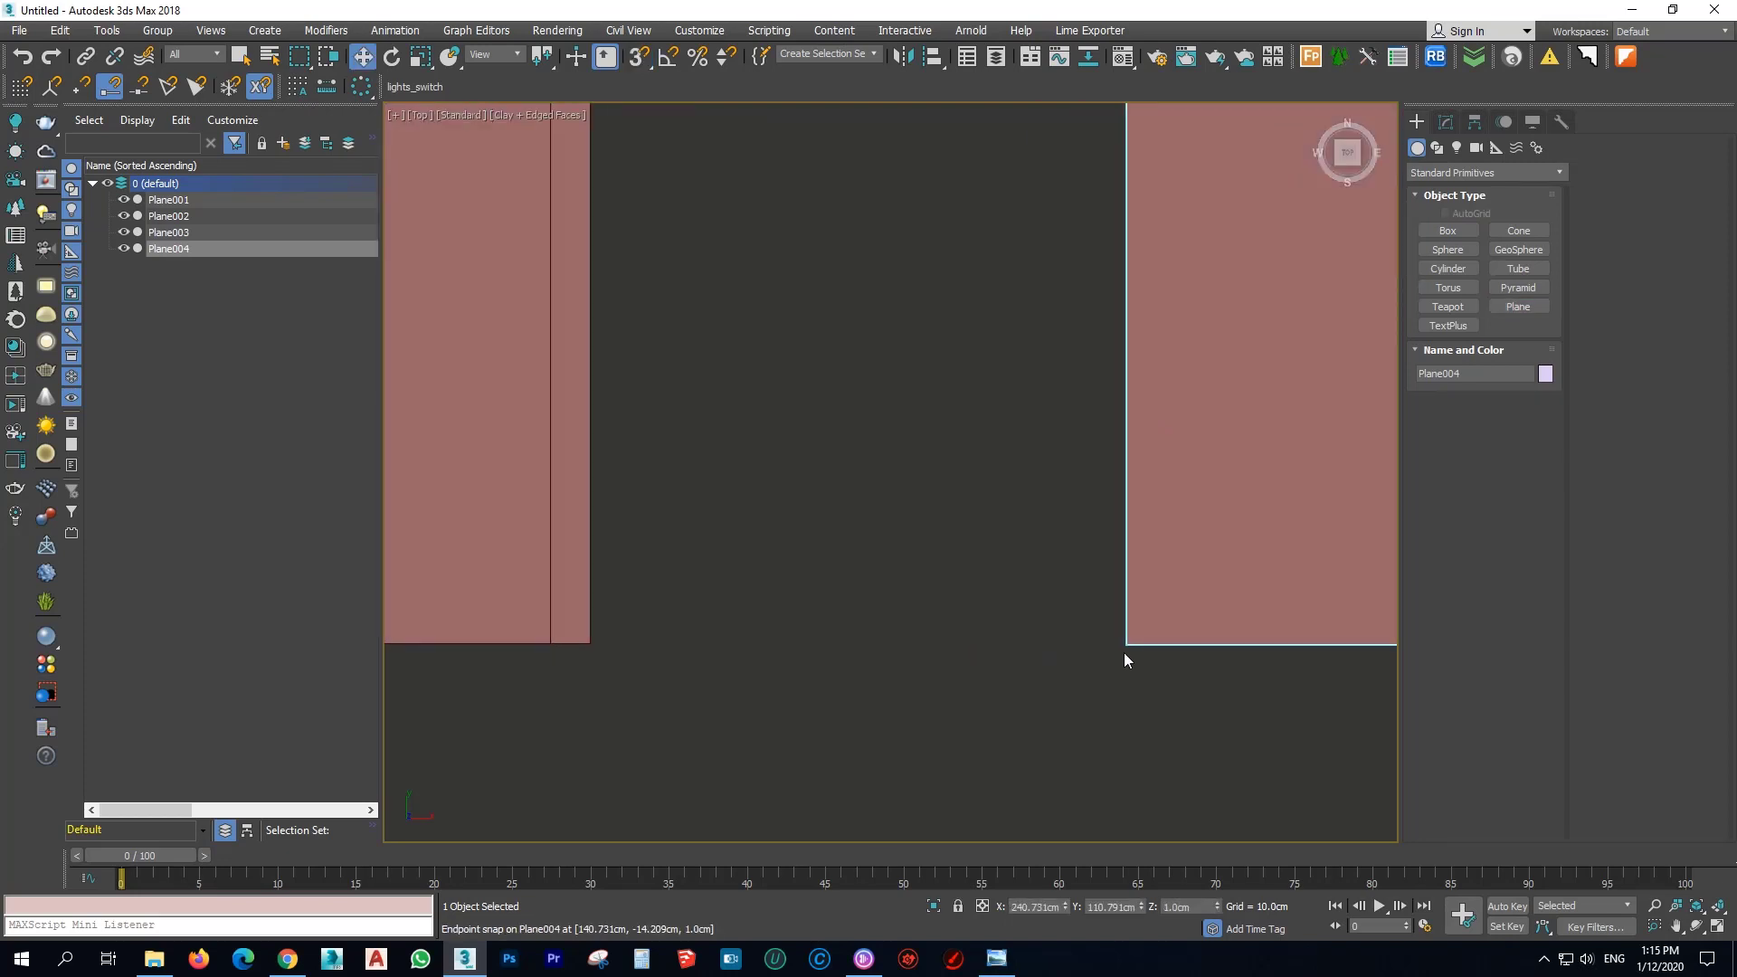
pyautogui.press('s')
pyautogui.moveTo(1126, 640); pyautogui.dragTo(589, 640)
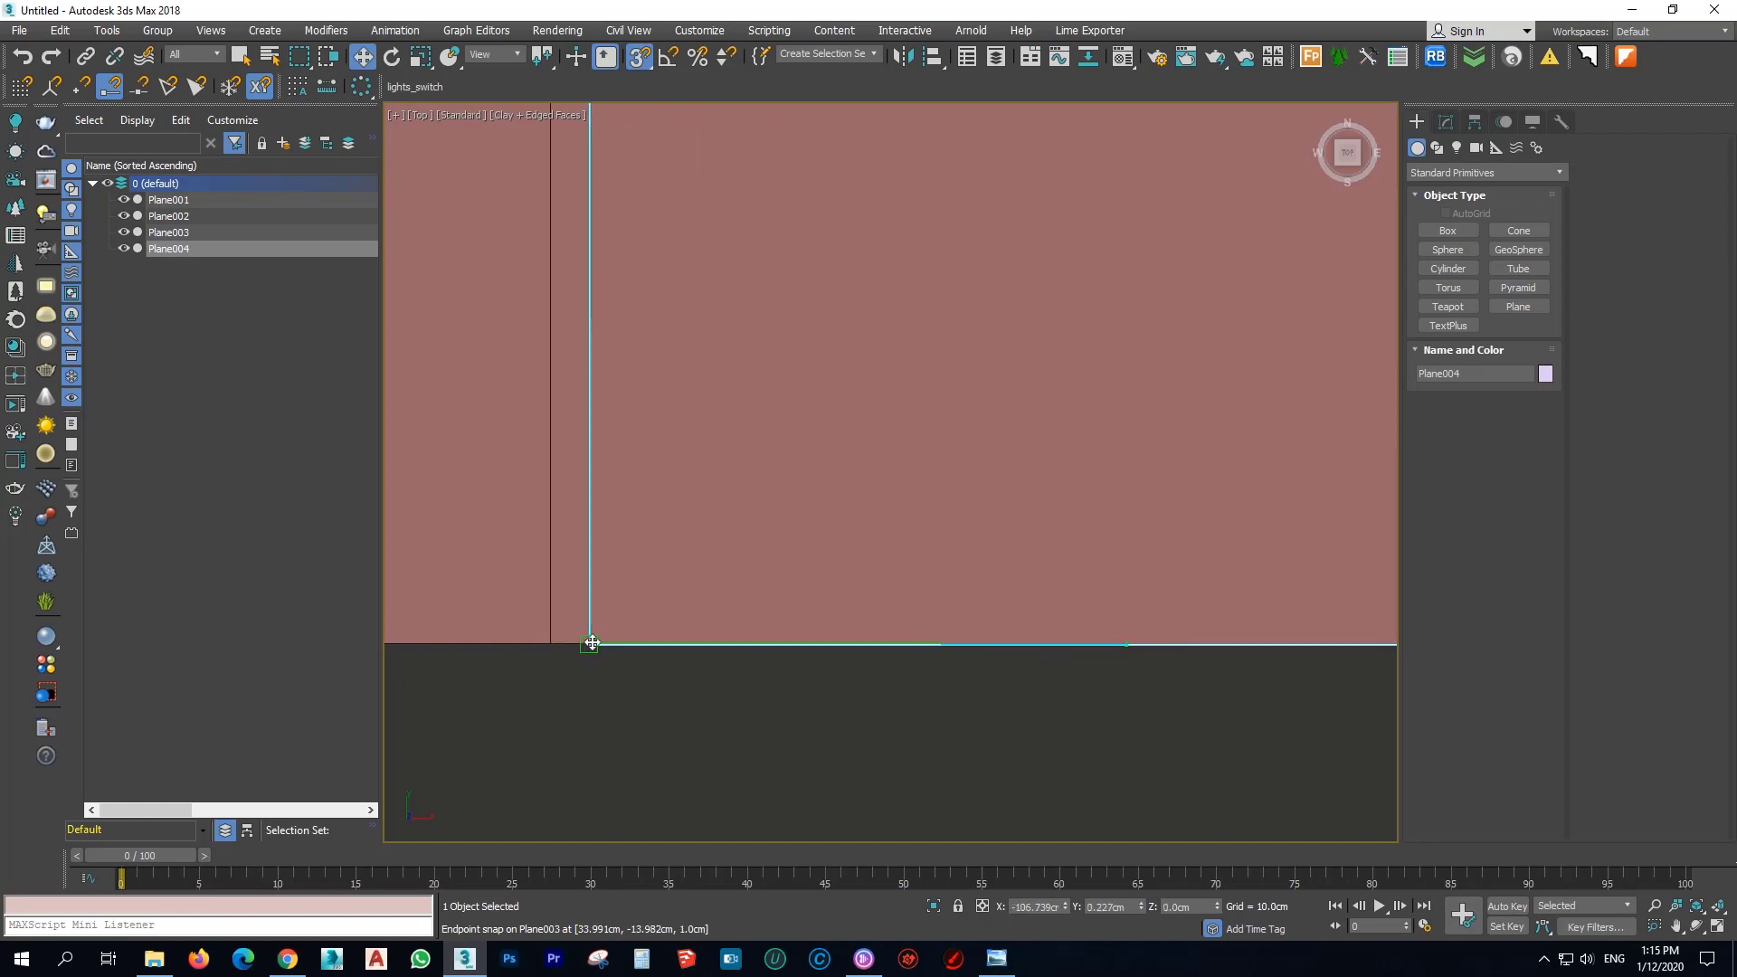
pyautogui.scroll(-5, 833, 635)
pyautogui.scroll(8, 826, 422)
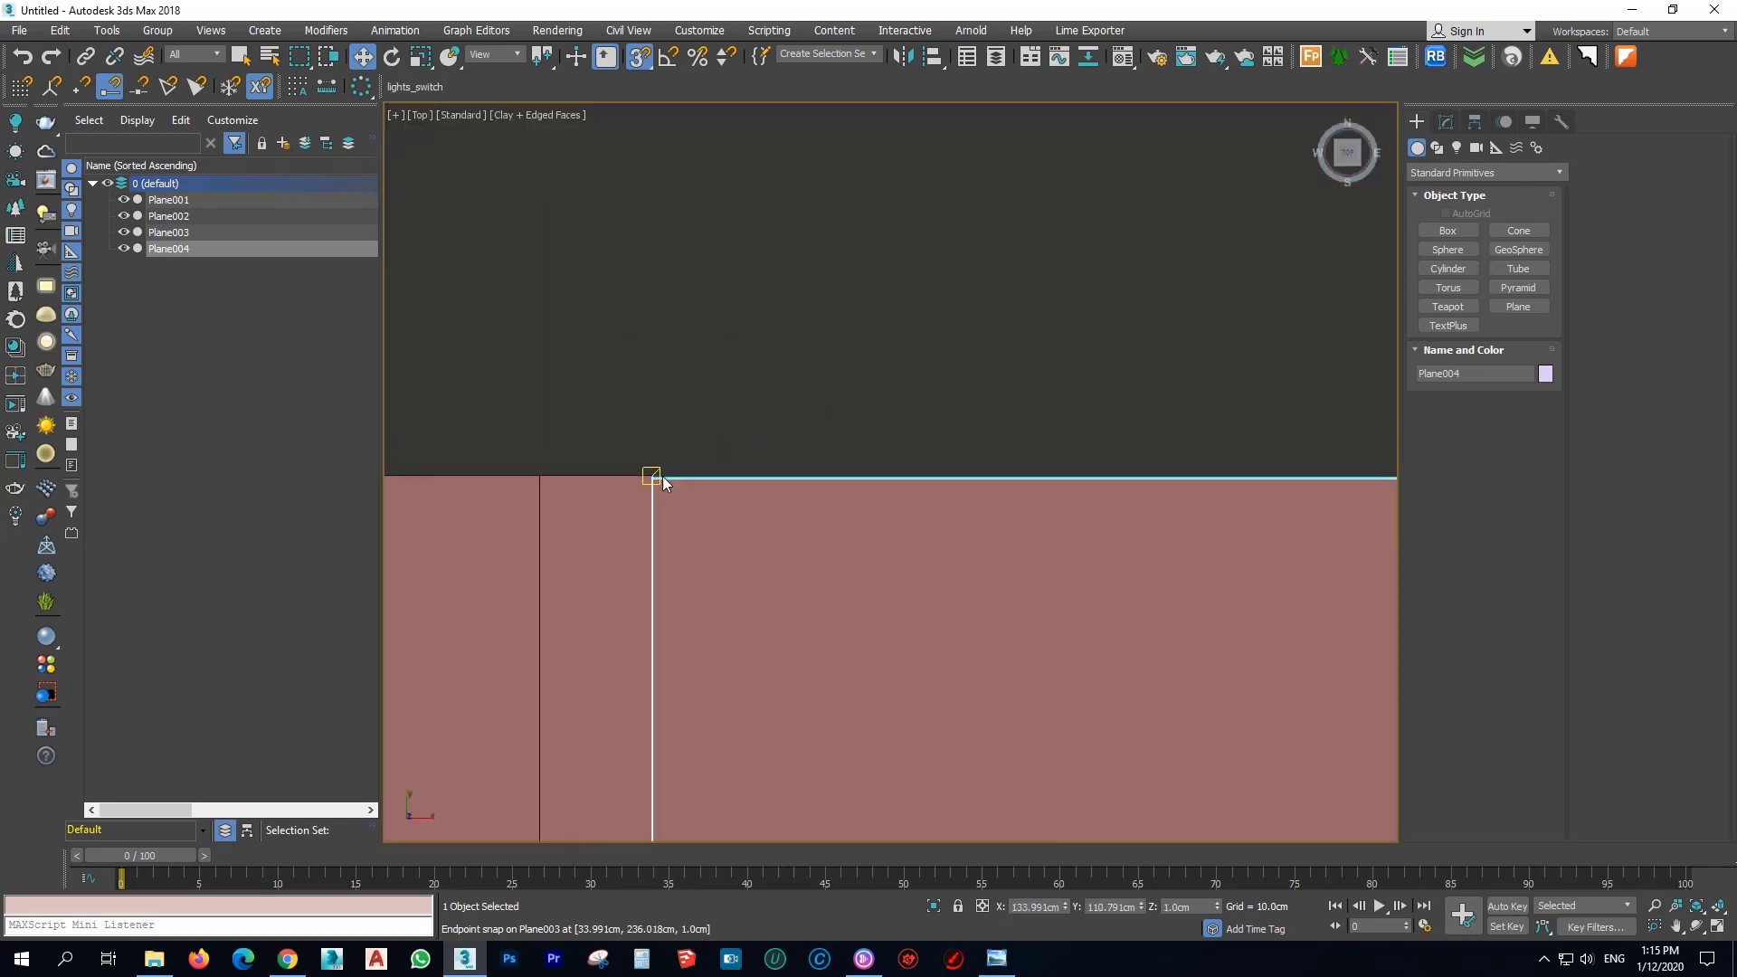
pyautogui.moveTo(627, 454); pyautogui.dragTo(628, 435)
pyautogui.click(697, 331)
pyautogui.scroll(-8, 1077, 250)
pyautogui.press('s')
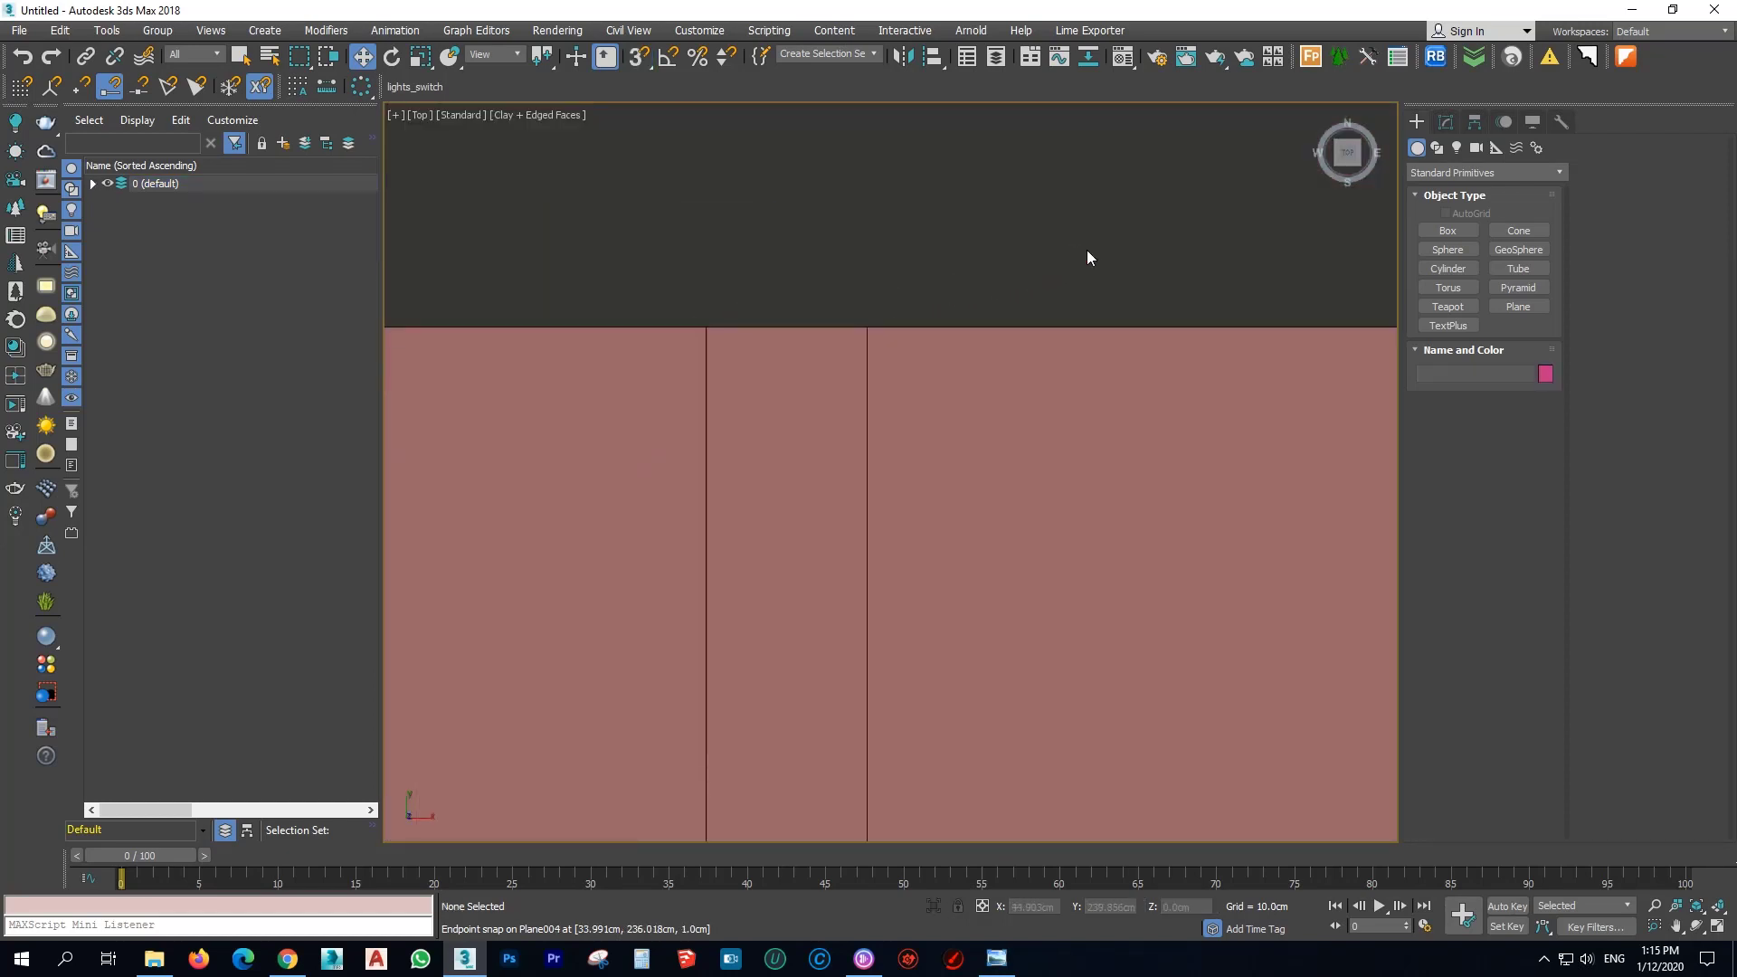
# Clone the slatted panel, flat panel and narrow strip as one set of instances beyond the large plane's free side.
pyautogui.scroll(-4, 1076, 253)
pyautogui.moveTo(1029, 195); pyautogui.dragTo(678, 660)
pyautogui.scroll(-6, 858, 460)
pyautogui.scroll(4, 844, 529)
pyautogui.keyDown('shift'); pyautogui.moveTo(840, 508); pyautogui.dragTo(1116, 504); pyautogui.keyUp('shift')
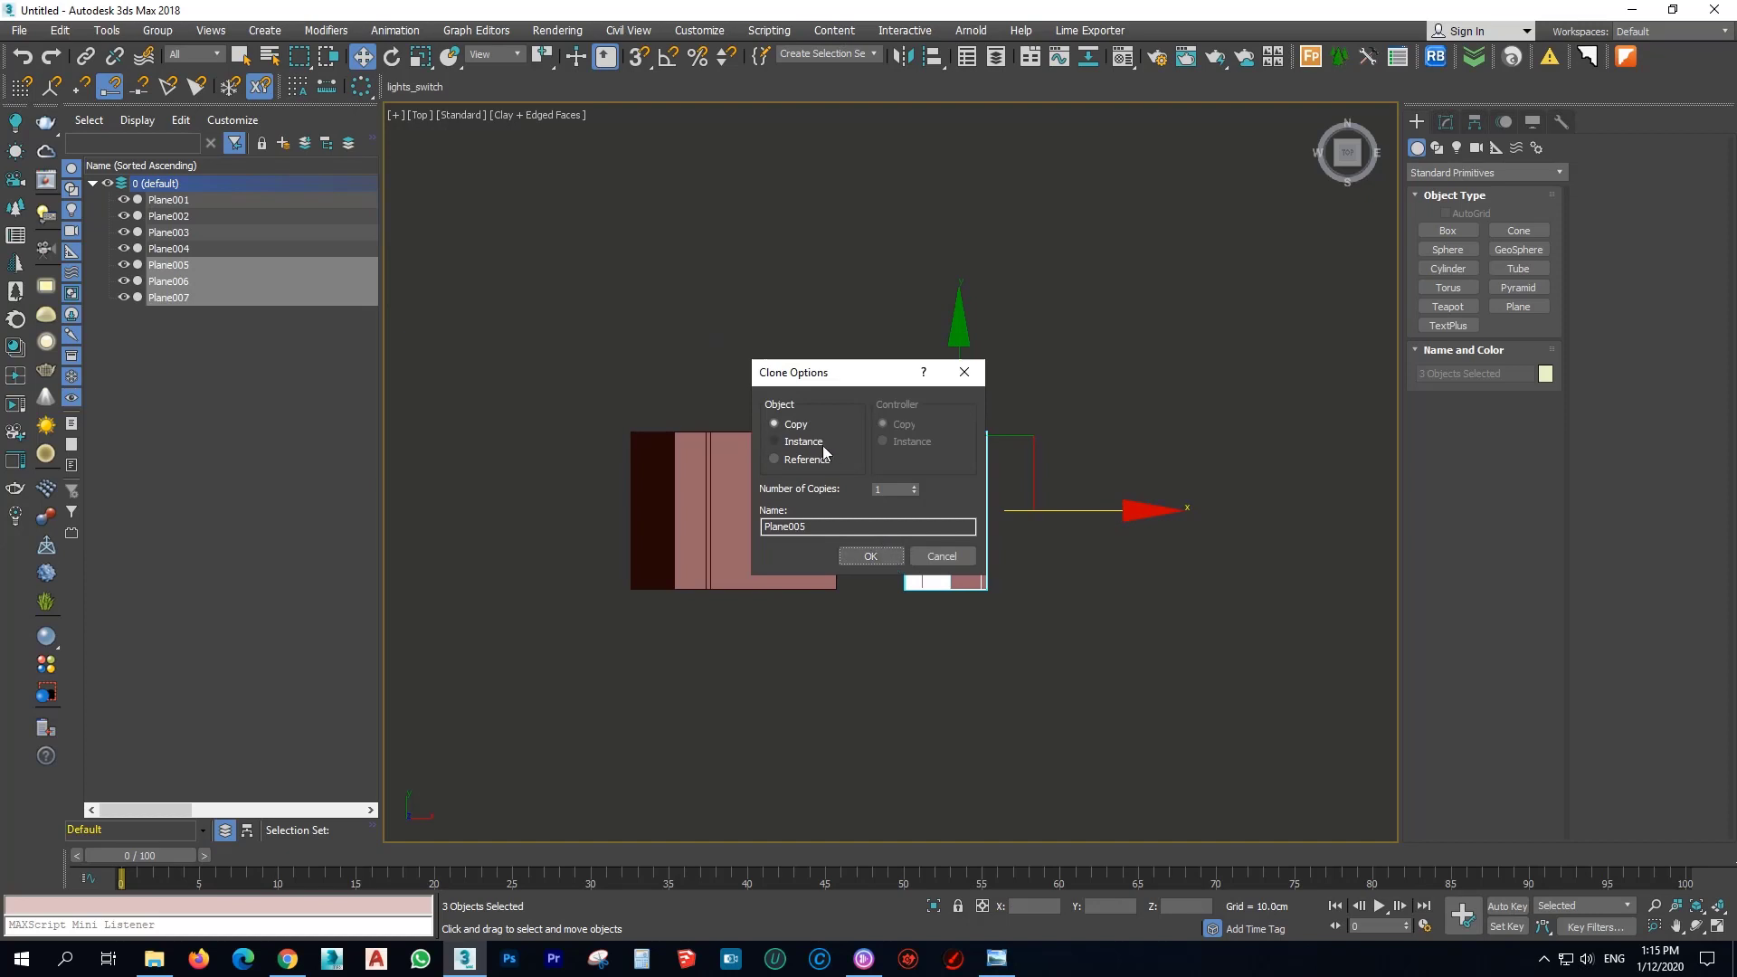
pyautogui.click(818, 443)
pyautogui.click(886, 557)
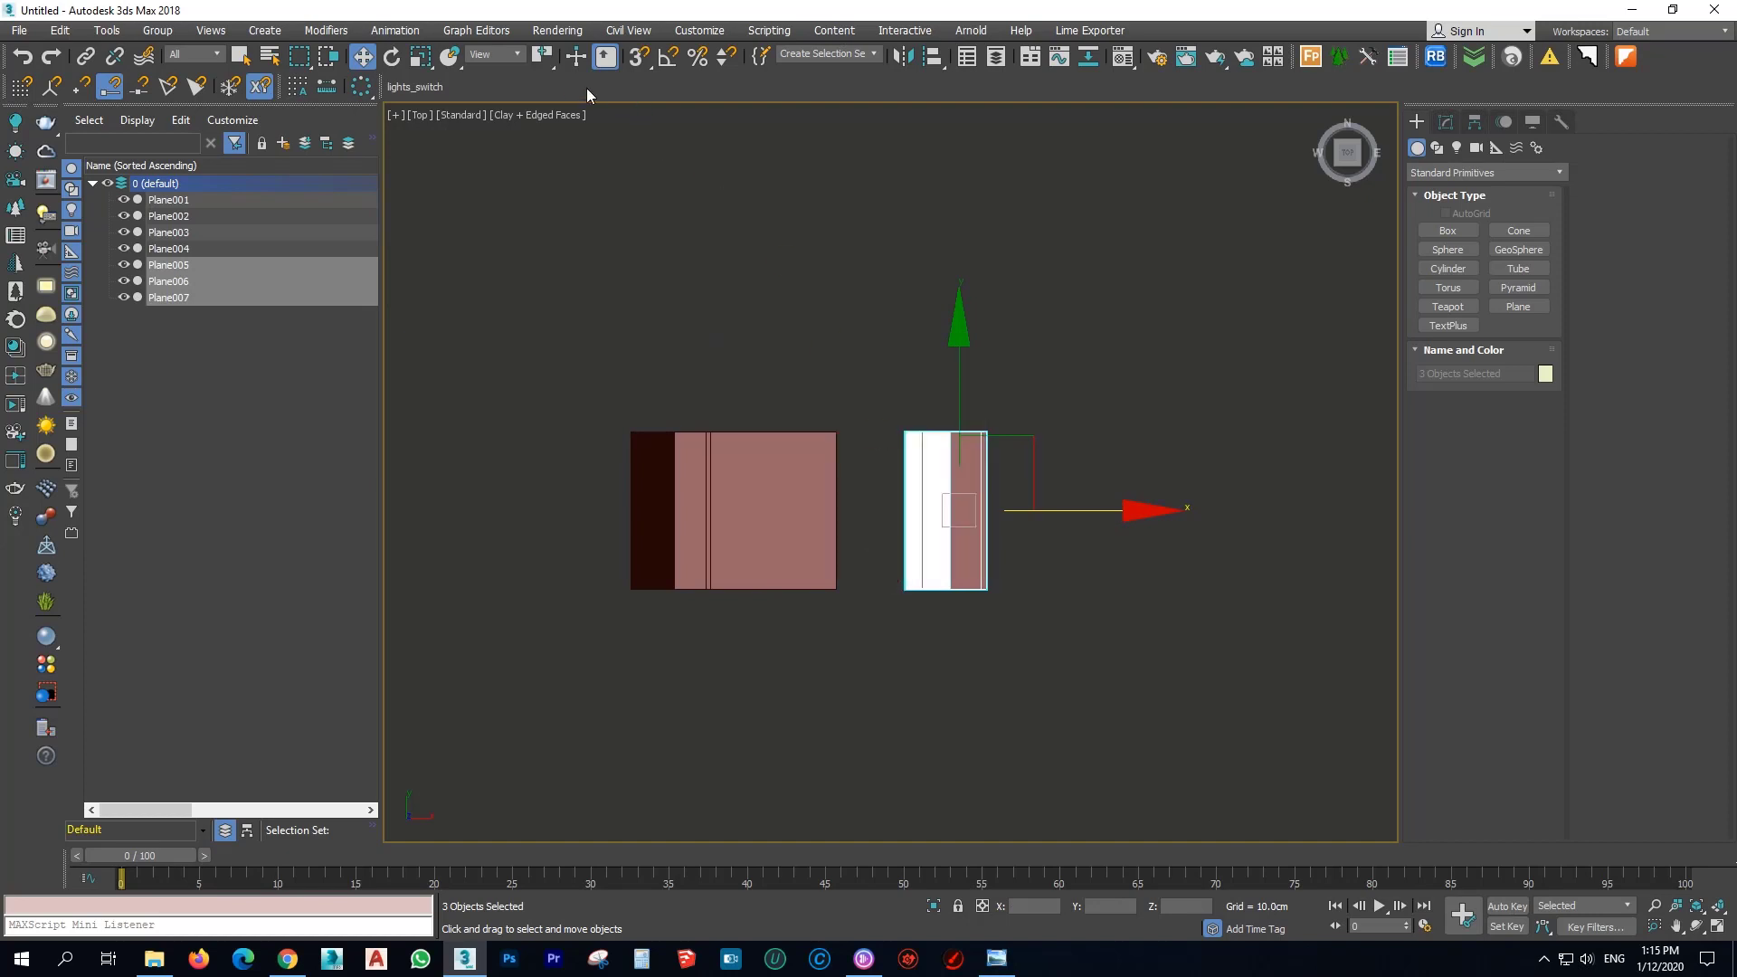
# Mirror the cloned set about the X axis with No Clone and snap its strip to the large plane's free edge.
pyautogui.scroll(3, 1065, 437)
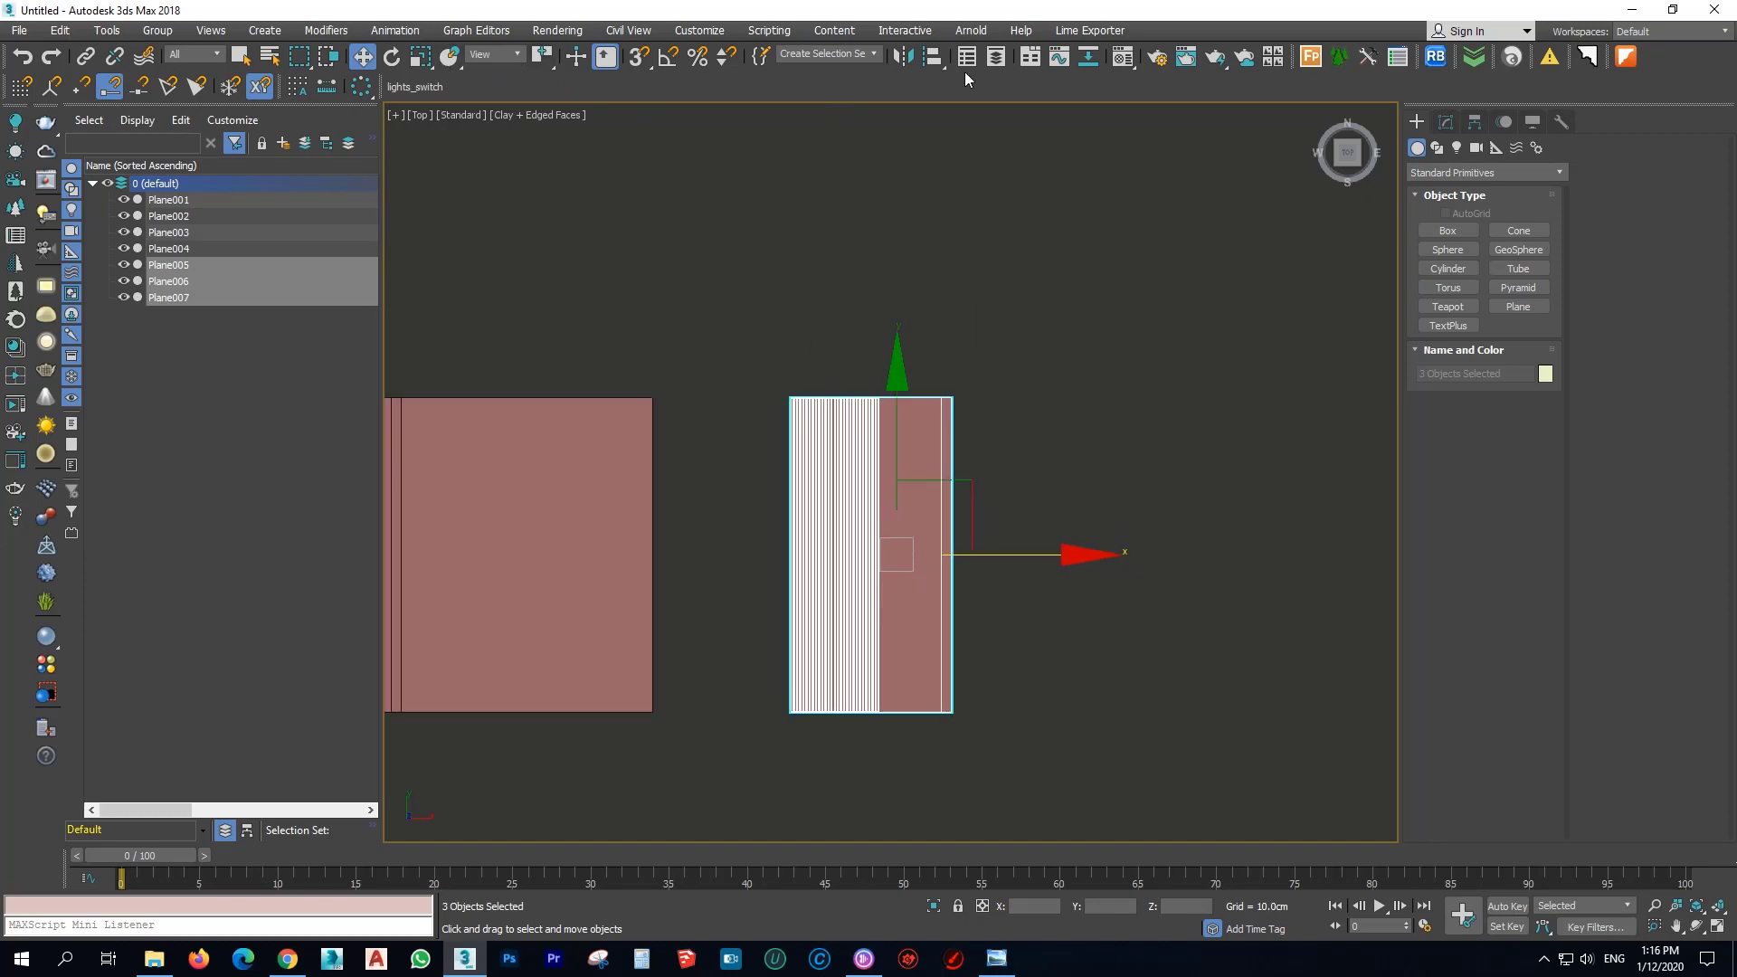
pyautogui.click(906, 58)
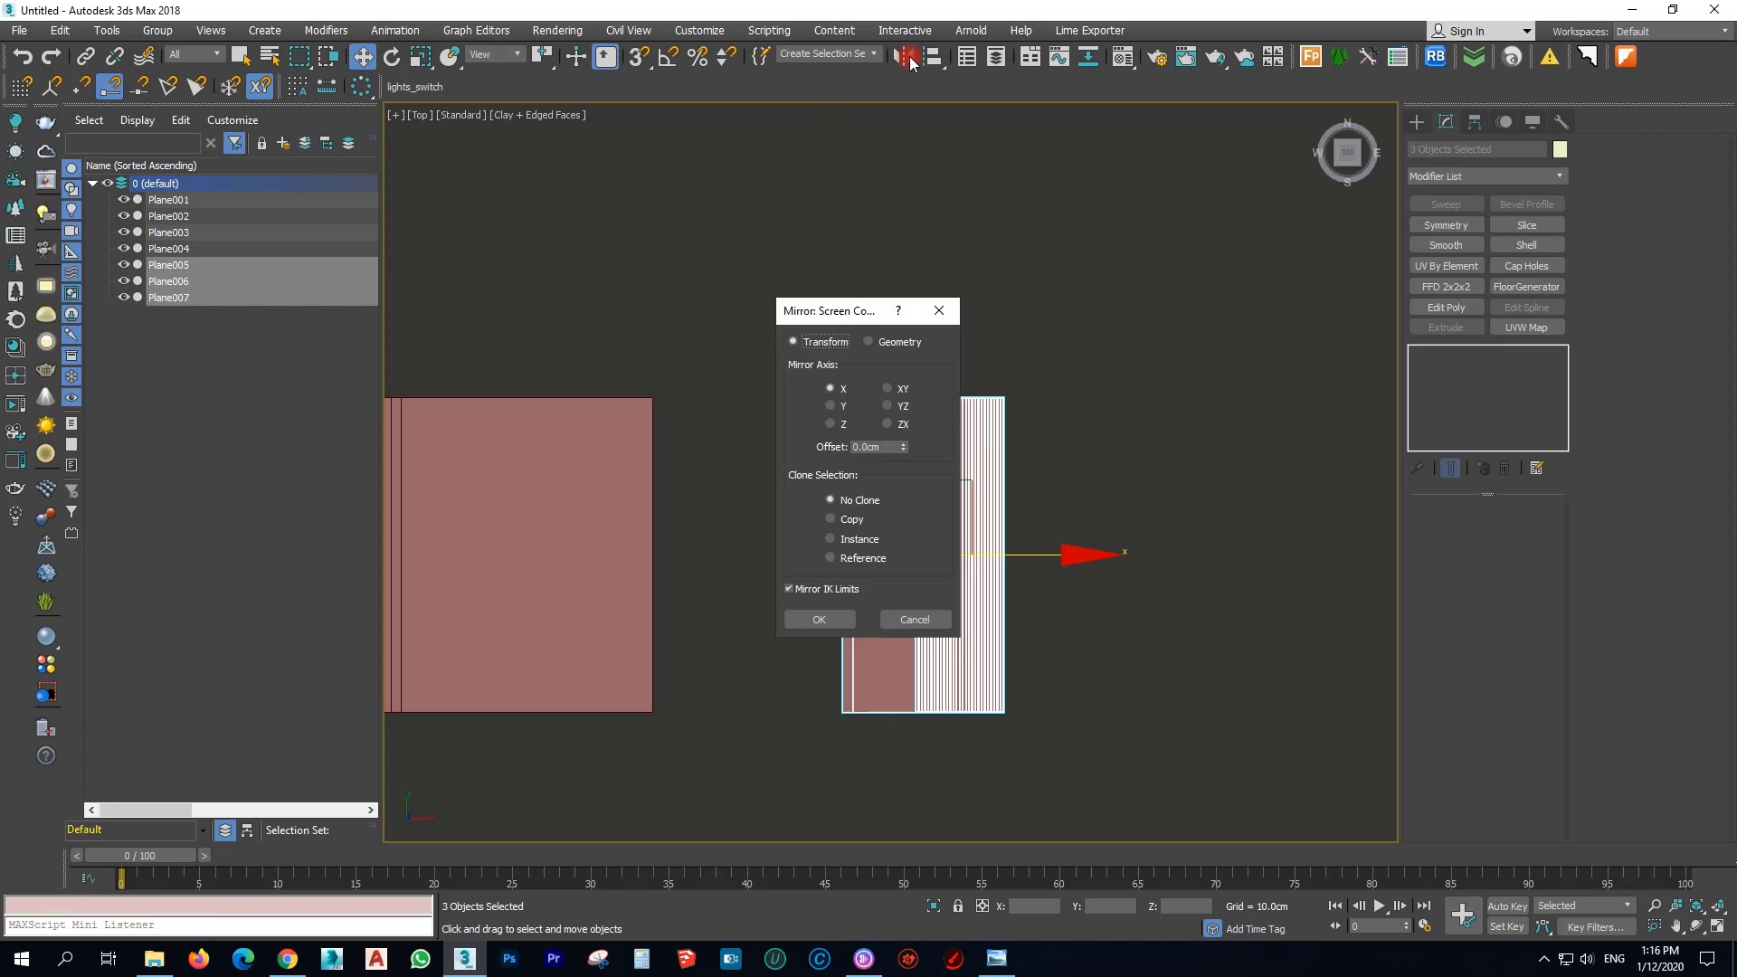
pyautogui.click(819, 618)
pyautogui.scroll(4, 817, 646)
pyautogui.press('s')
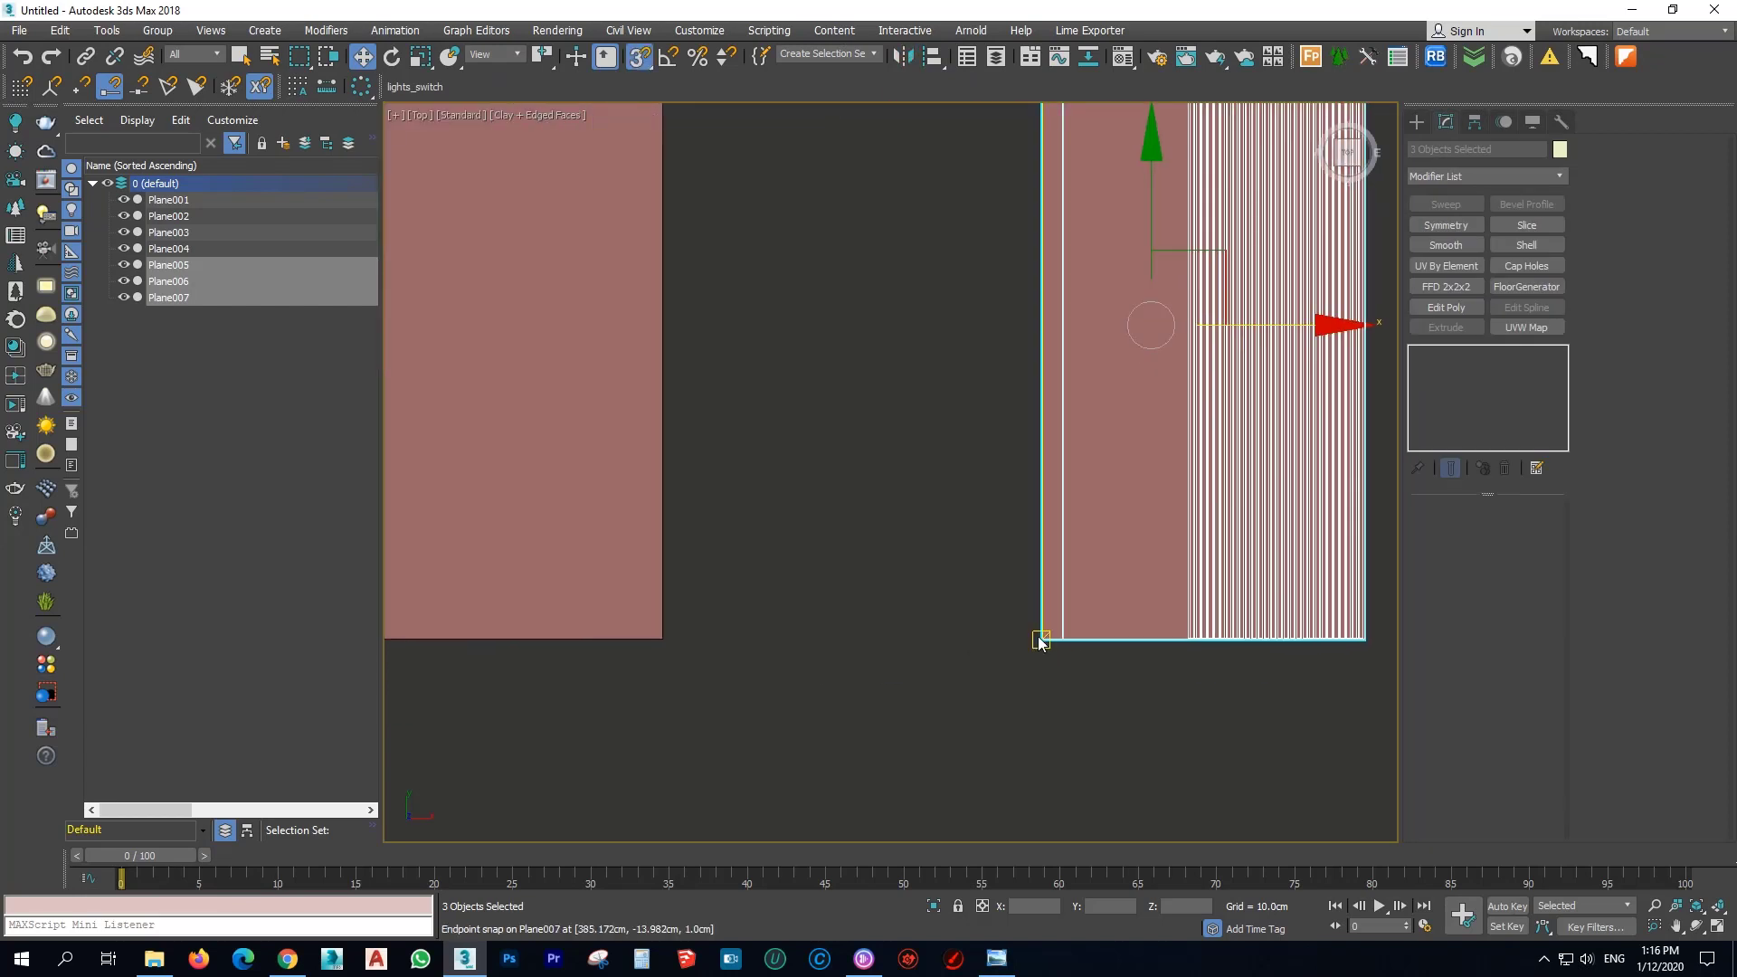
pyautogui.moveTo(1042, 639); pyautogui.dragTo(662, 639)
pyautogui.click(892, 697)
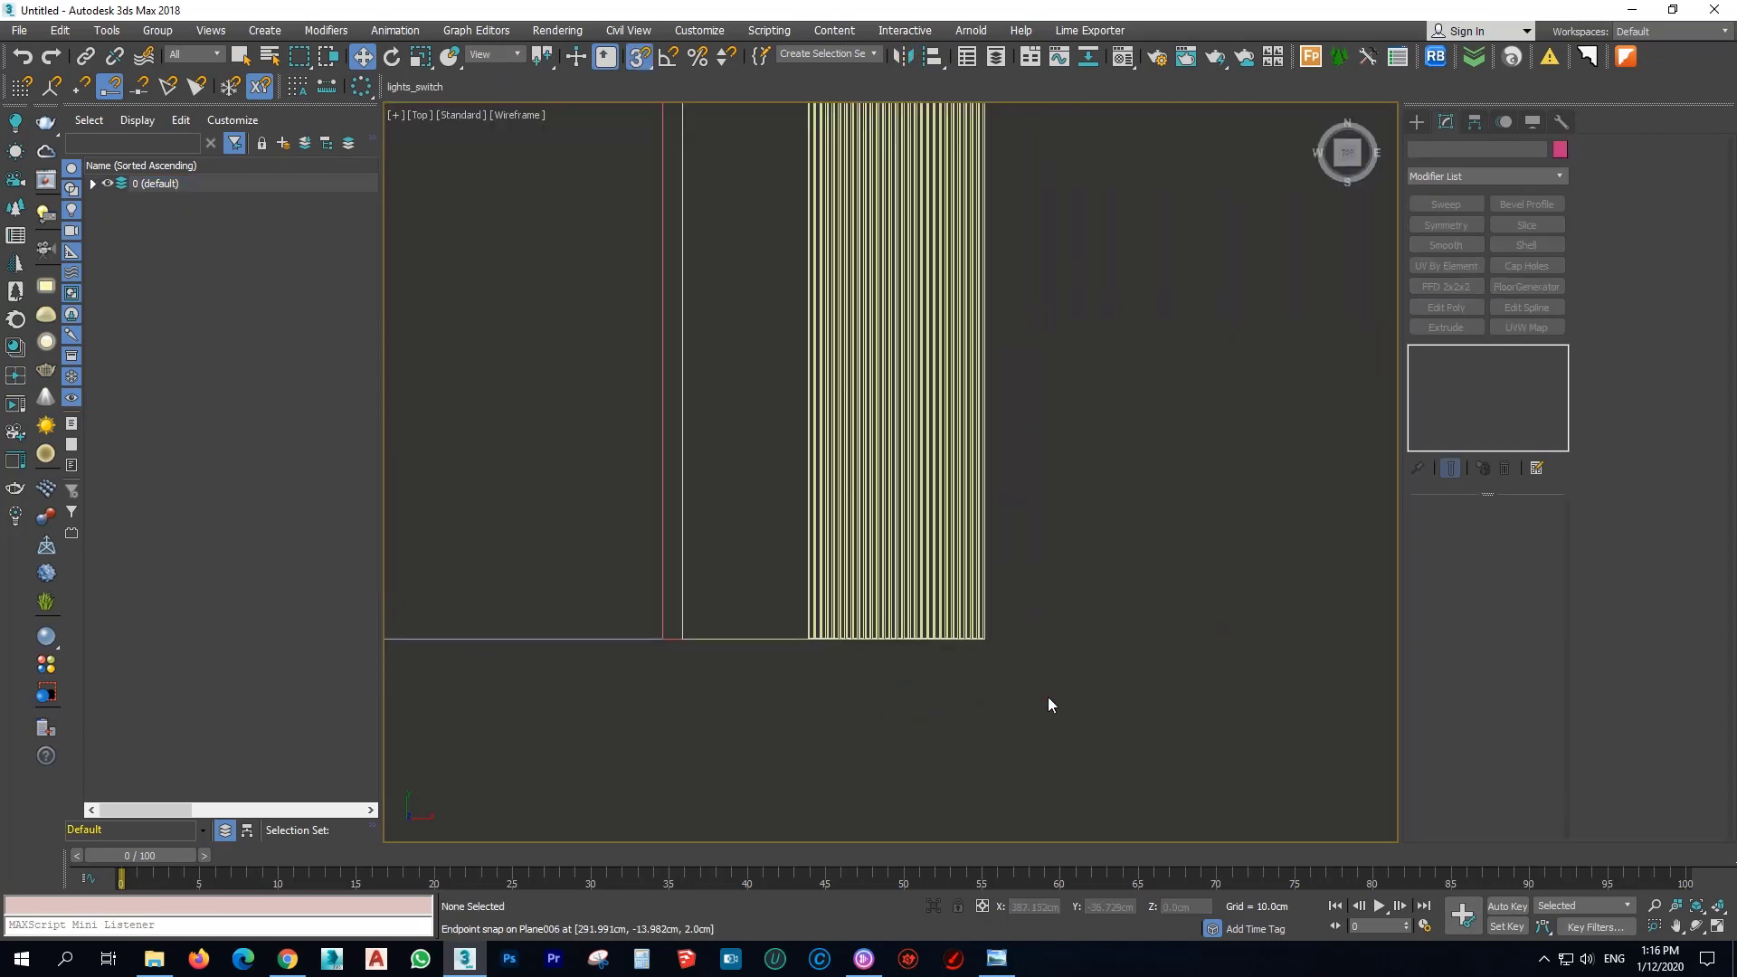
# Examine the mirrored panels from an angled view, focusing on the joint between the flat panel and the slats.
pyautogui.press('F4')
pyautogui.scroll(-5, 1187, 633)
pyautogui.keyDown('alt'); pyautogui.moveTo(991, 671); pyautogui.dragTo(1016, 607, button='middle'); pyautogui.keyUp('alt')
pyautogui.scroll(8, 1119, 624)
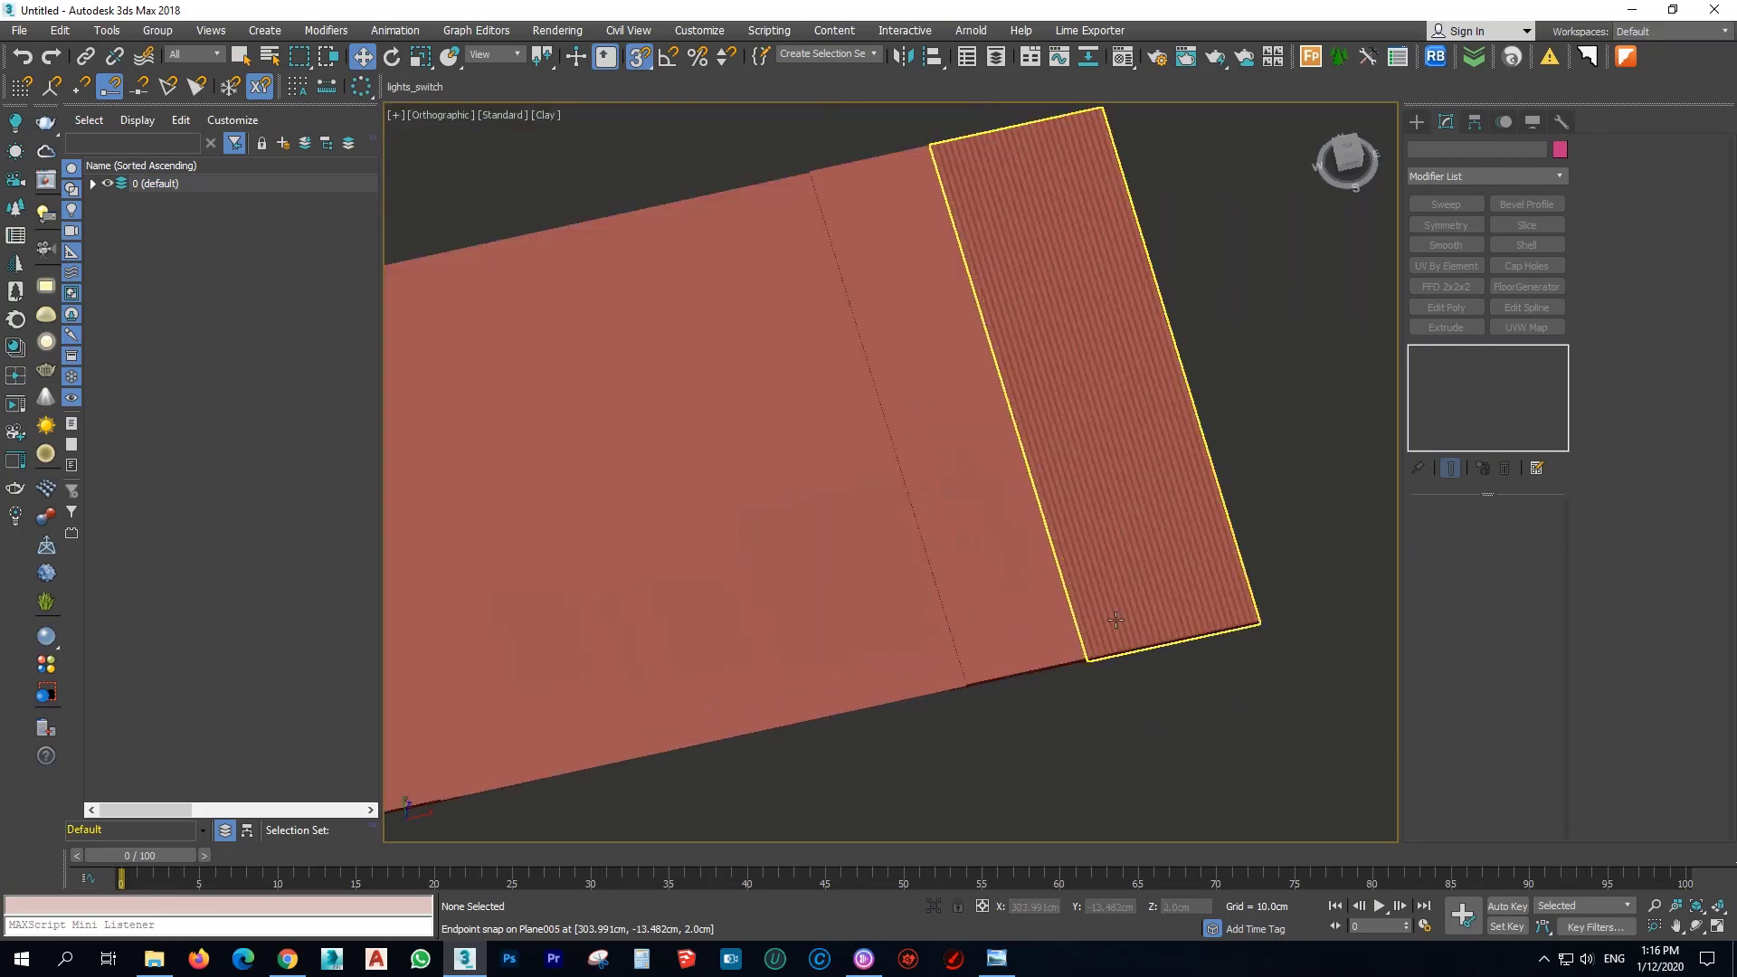
pyautogui.scroll(5, 889, 710)
pyautogui.press('F4')
pyautogui.keyDown('alt'); pyautogui.moveTo(890, 710); pyautogui.dragTo(887, 640, button='middle'); pyautogui.keyUp('alt')
pyautogui.scroll(10, 1299, 726)
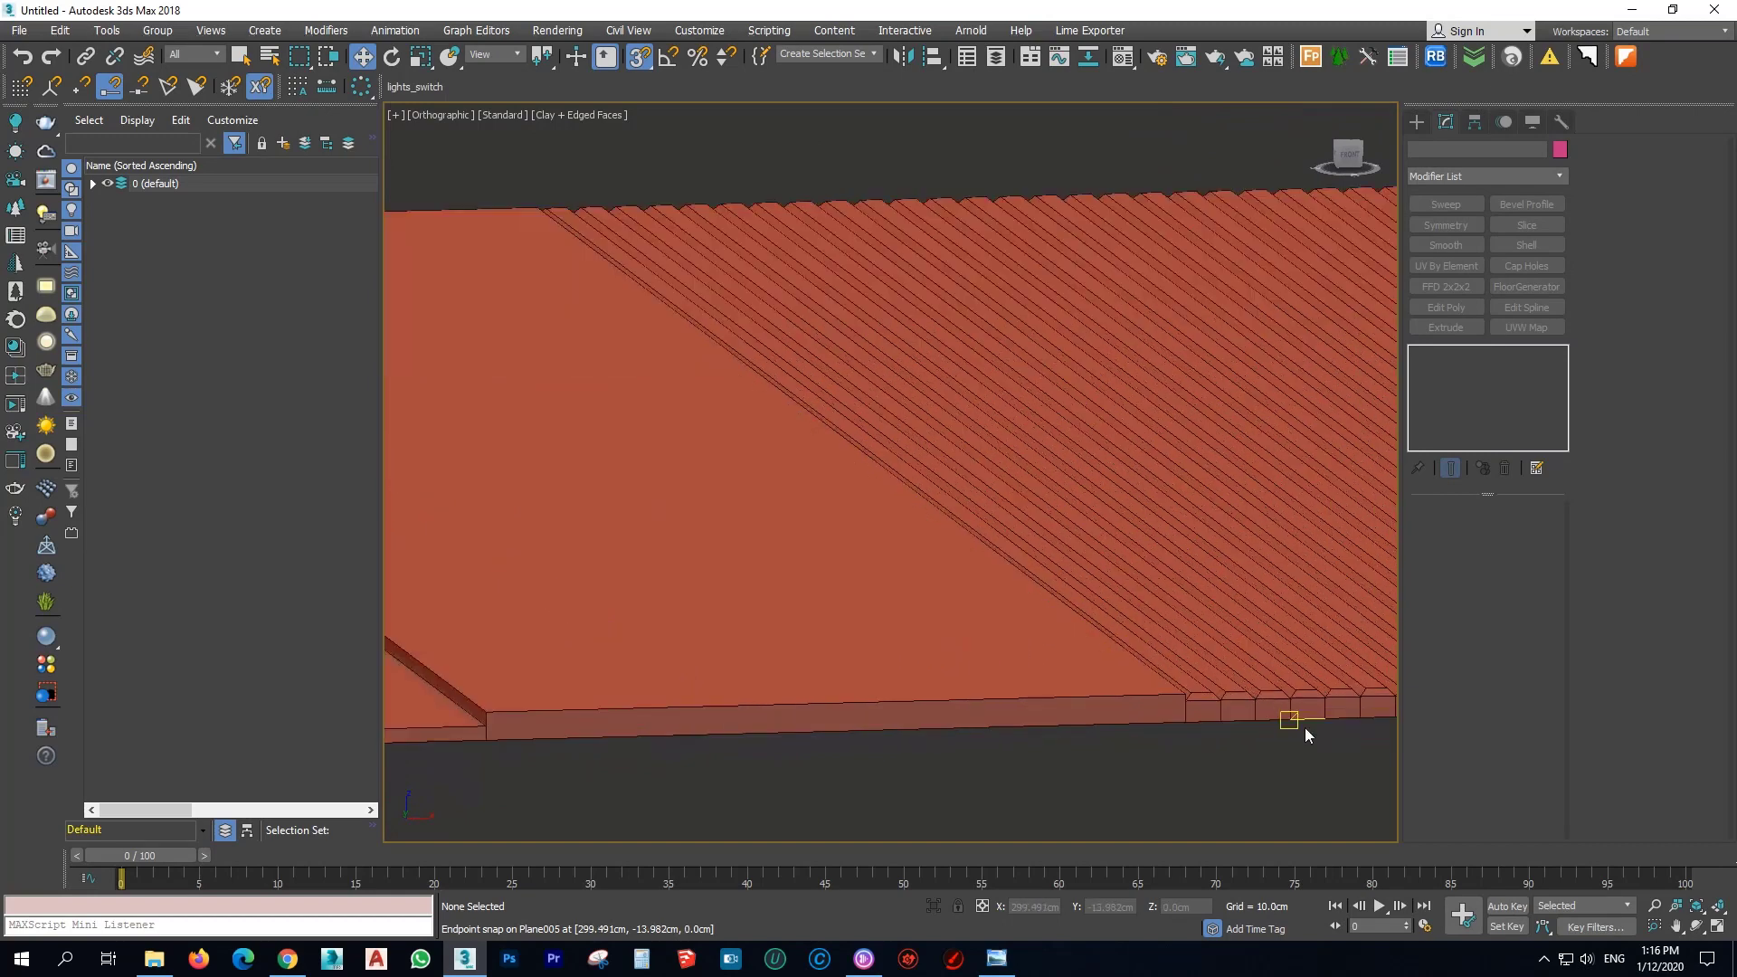
pyautogui.scroll(-4, 1112, 660)
pyautogui.scroll(6, 1050, 615)
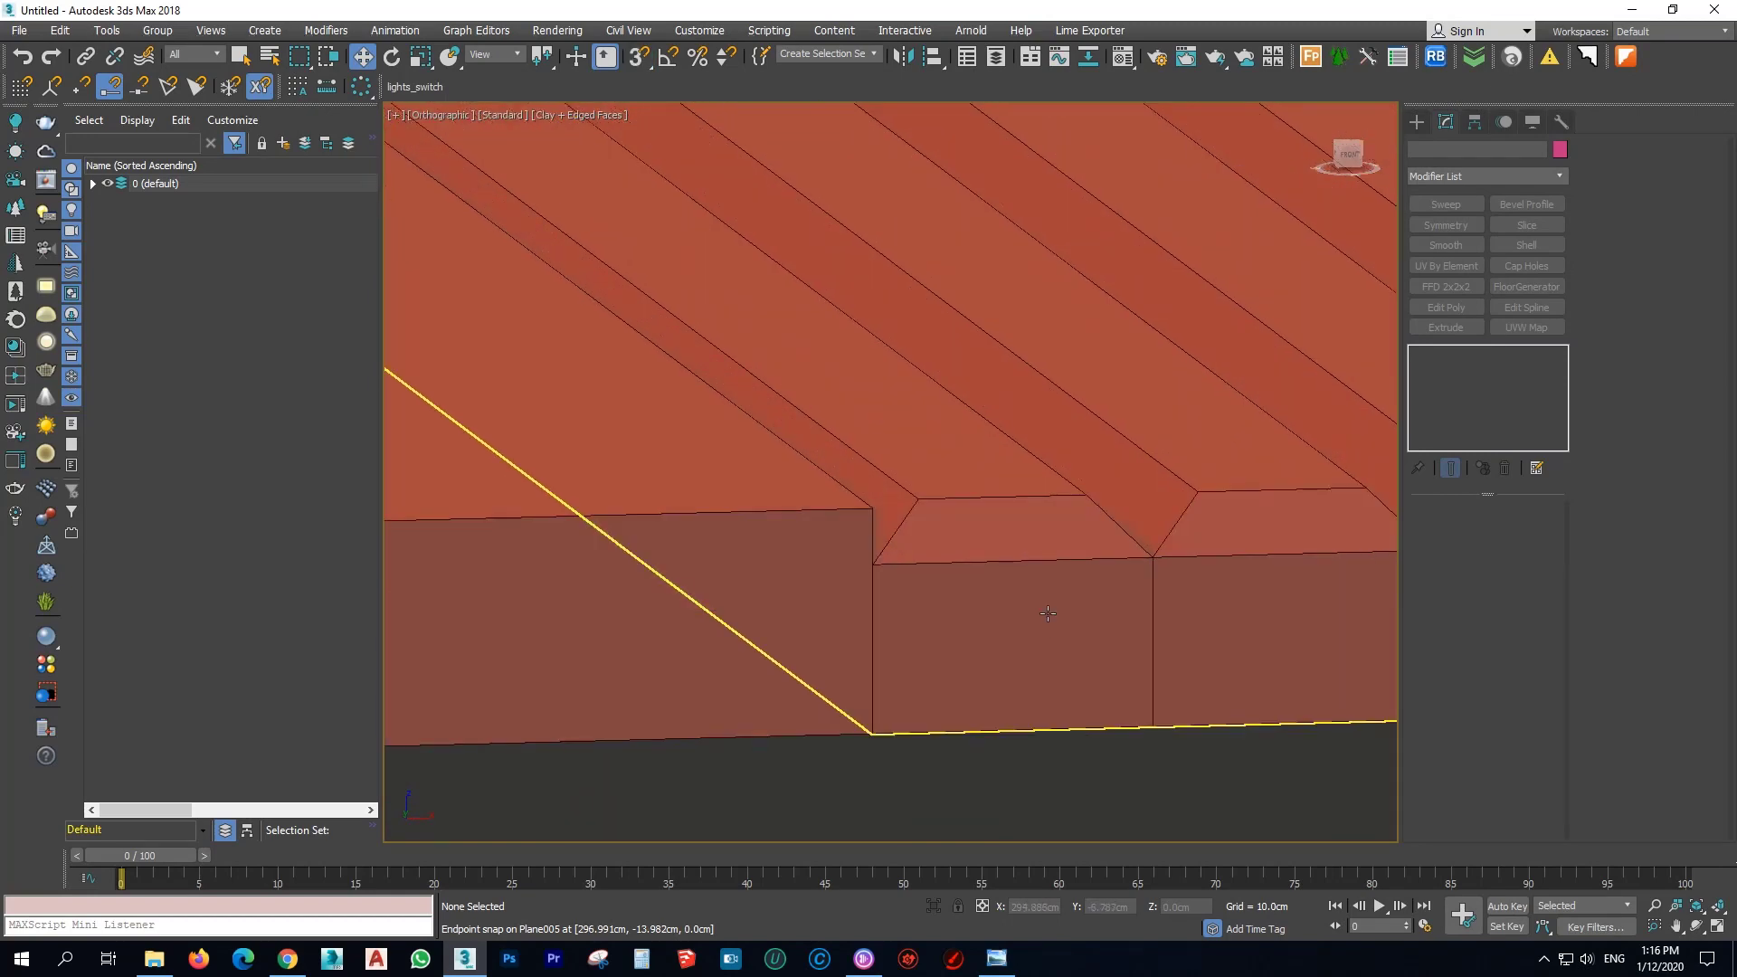
# Compare the flat panel and mirrored slat heights in the front view and check the slats' FloorGenerator extrude and bevel settings.
pyautogui.press('f')
pyautogui.press('F3')
pyautogui.scroll(10, 1050, 522)
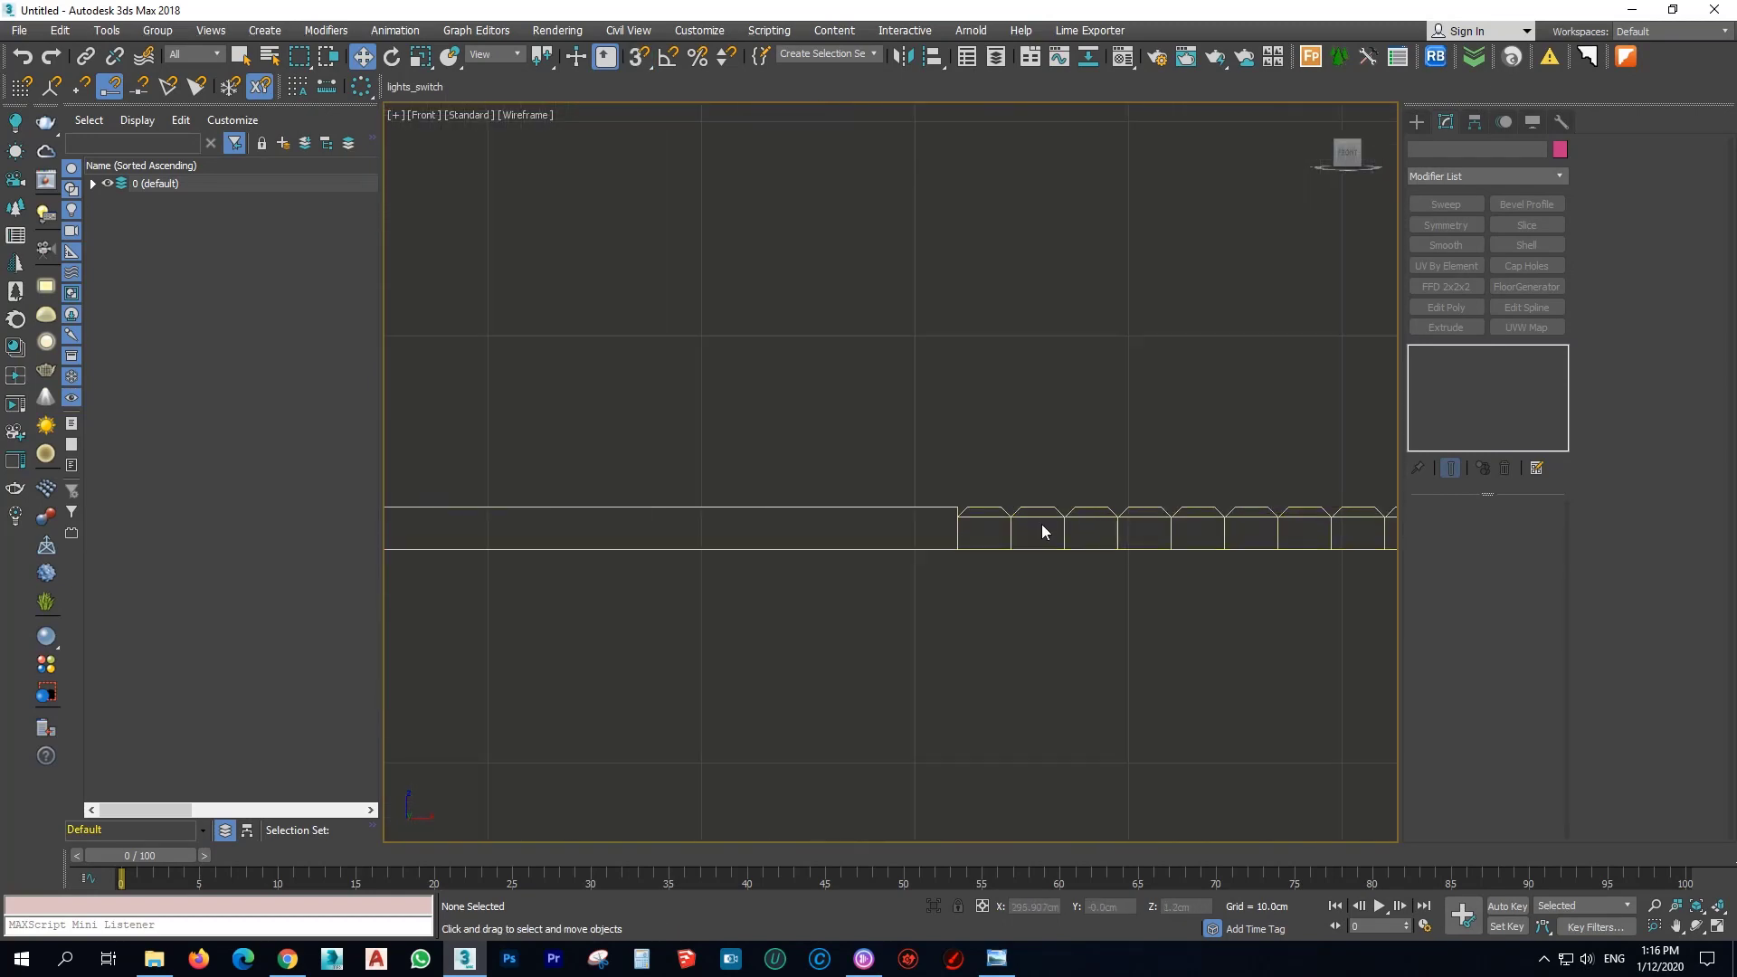
pyautogui.scroll(6, 1053, 525)
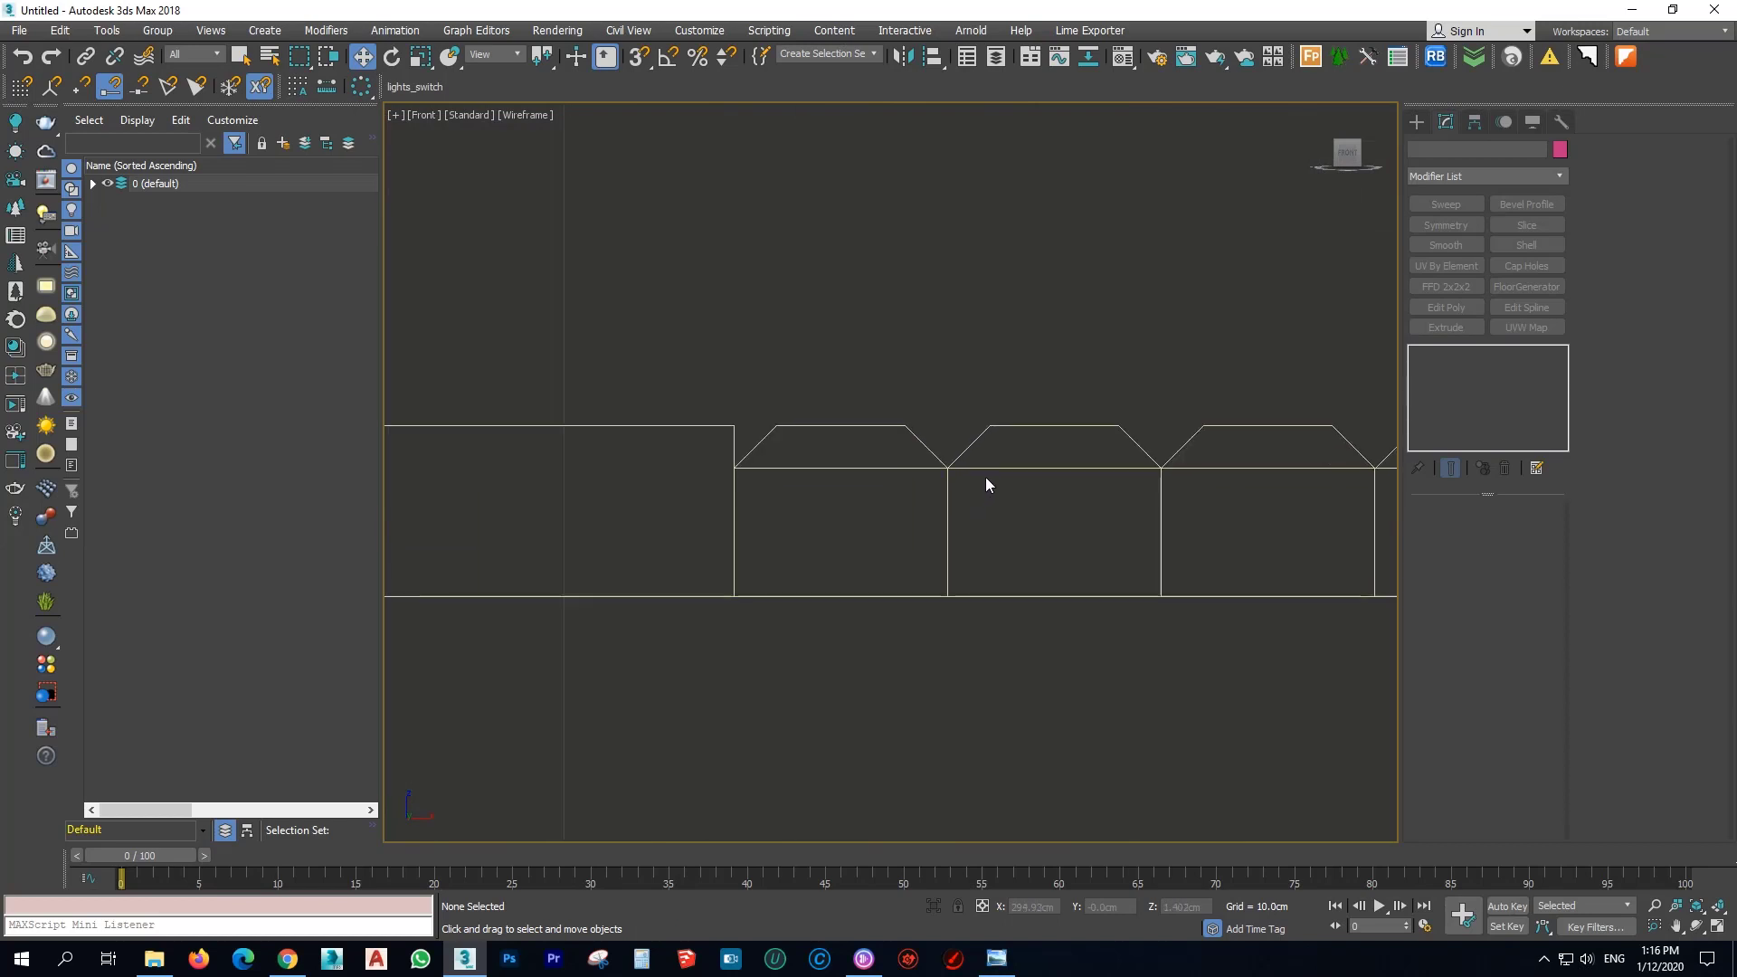
pyautogui.click(919, 468)
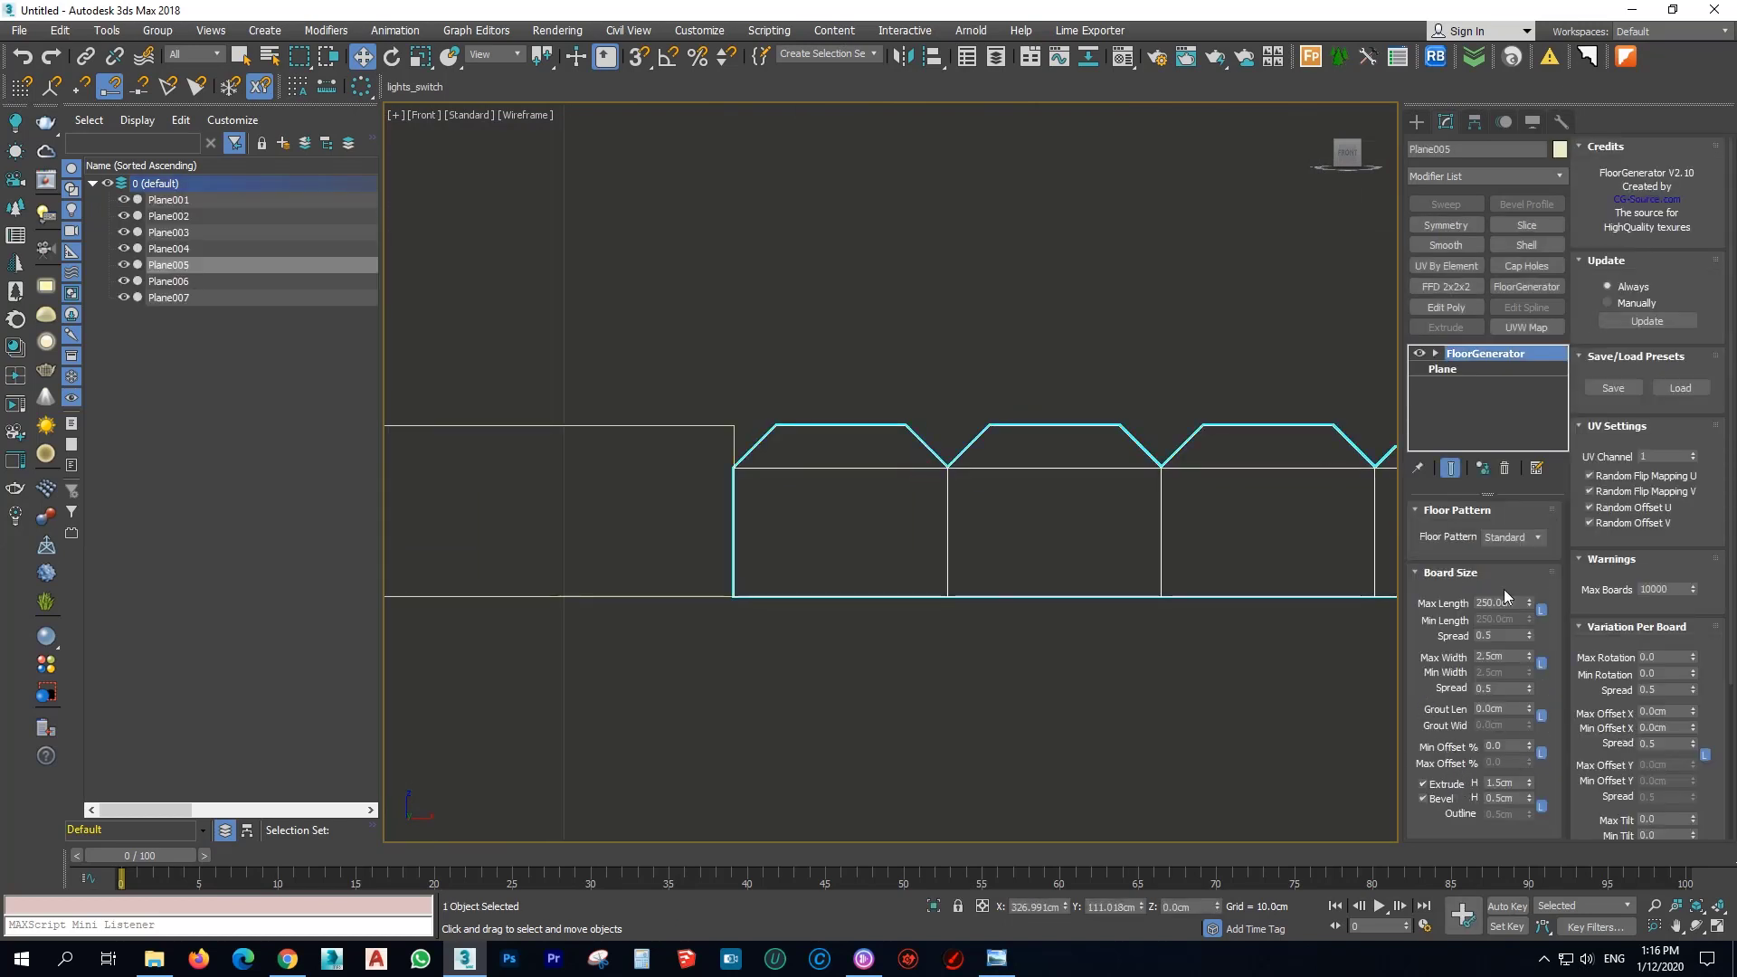
pyautogui.scroll(-4, 1240, 602)
pyautogui.click(1212, 641)
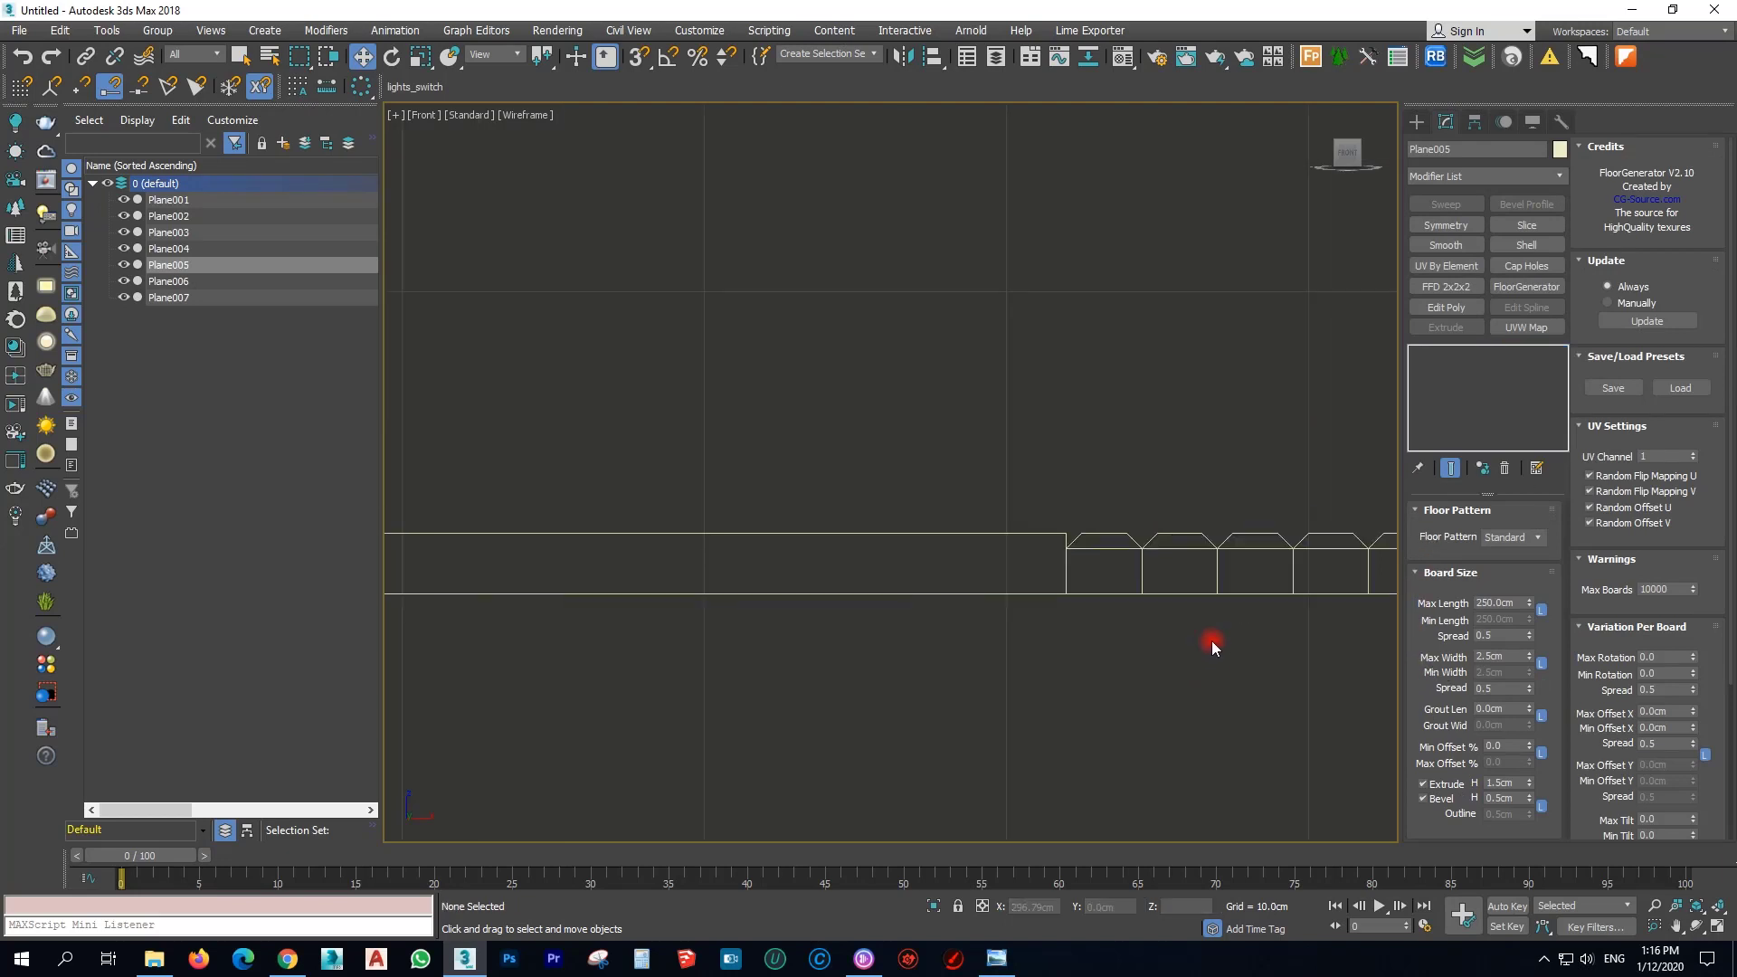
# Save the scene as "3d wall 3dSky" in a new folder named "Wall Panel 3dsky" inside the desktop's Youtube folder.
pyautogui.hotkey('ctrl', 's')
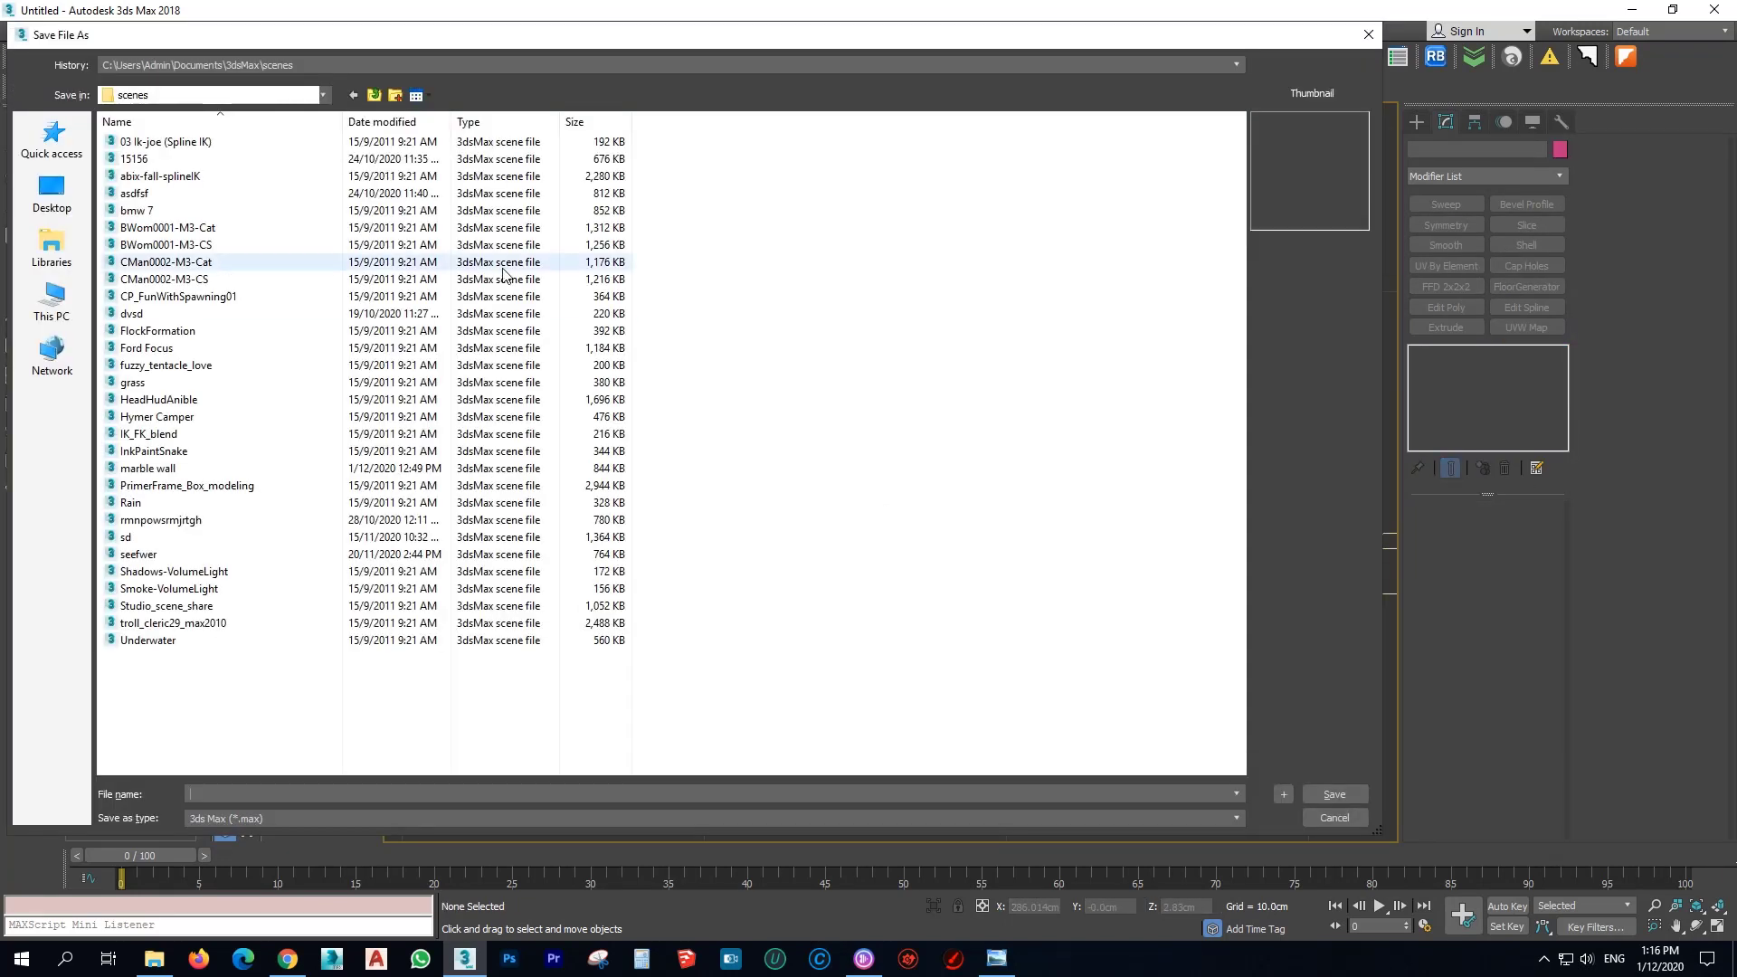
pyautogui.click(52, 192)
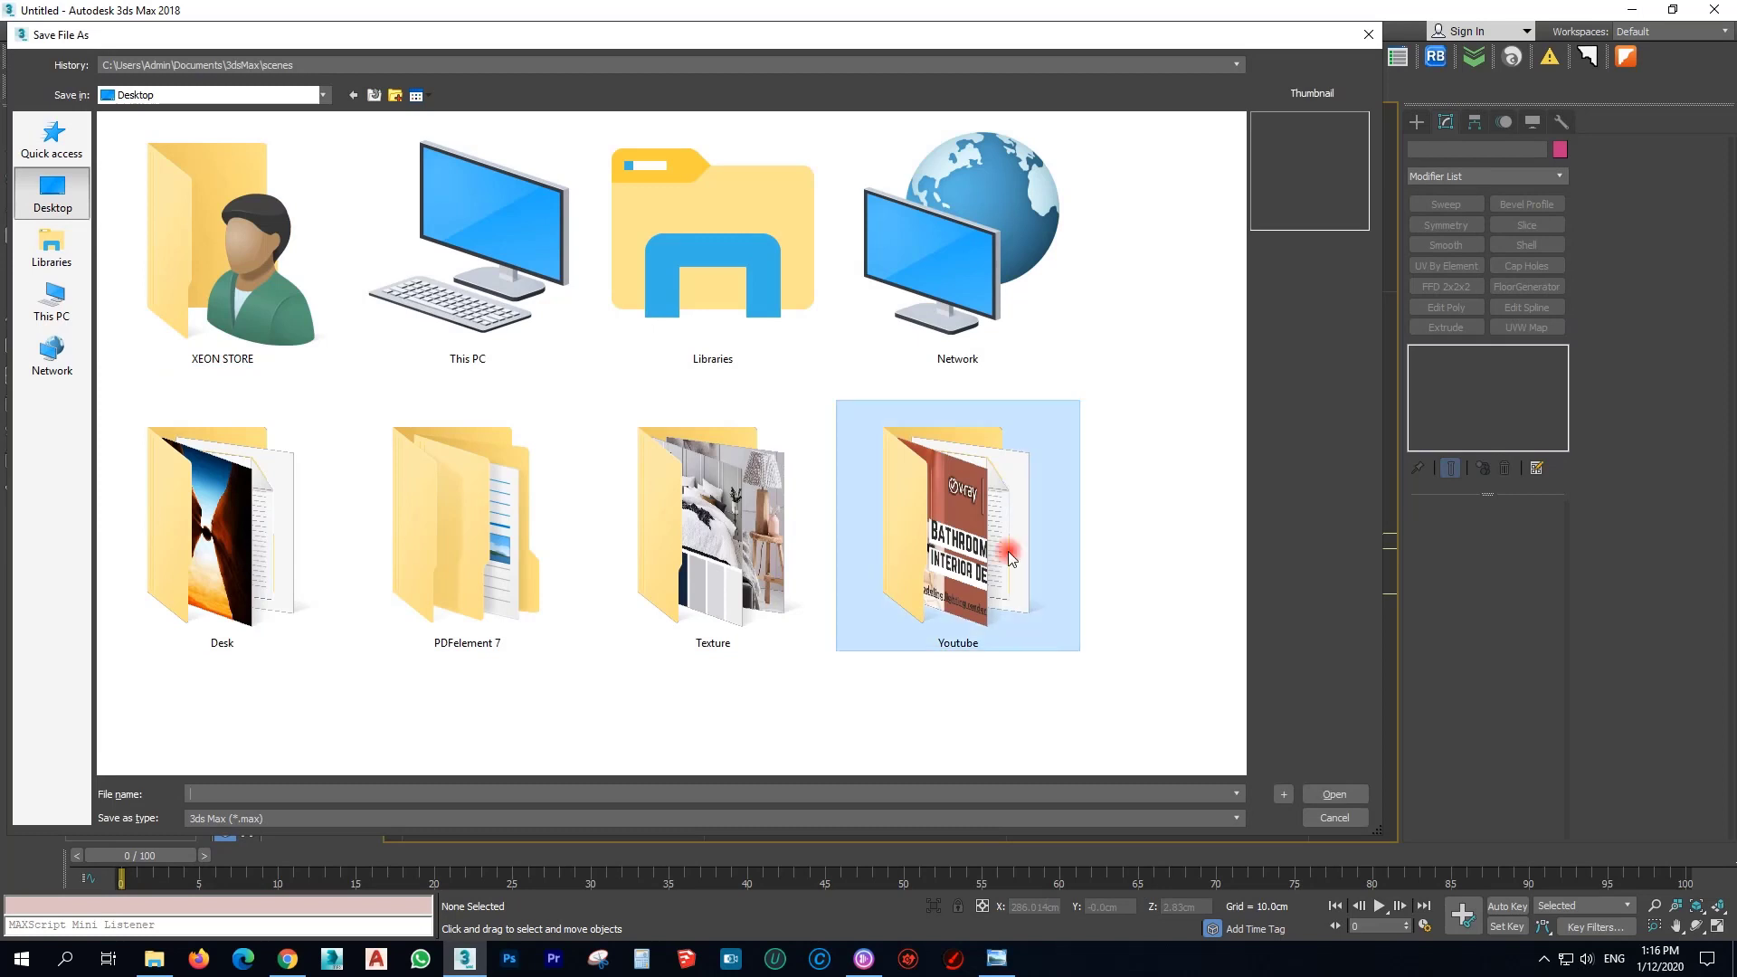
pyautogui.doubleClick(995, 543)
pyautogui.click(396, 95)
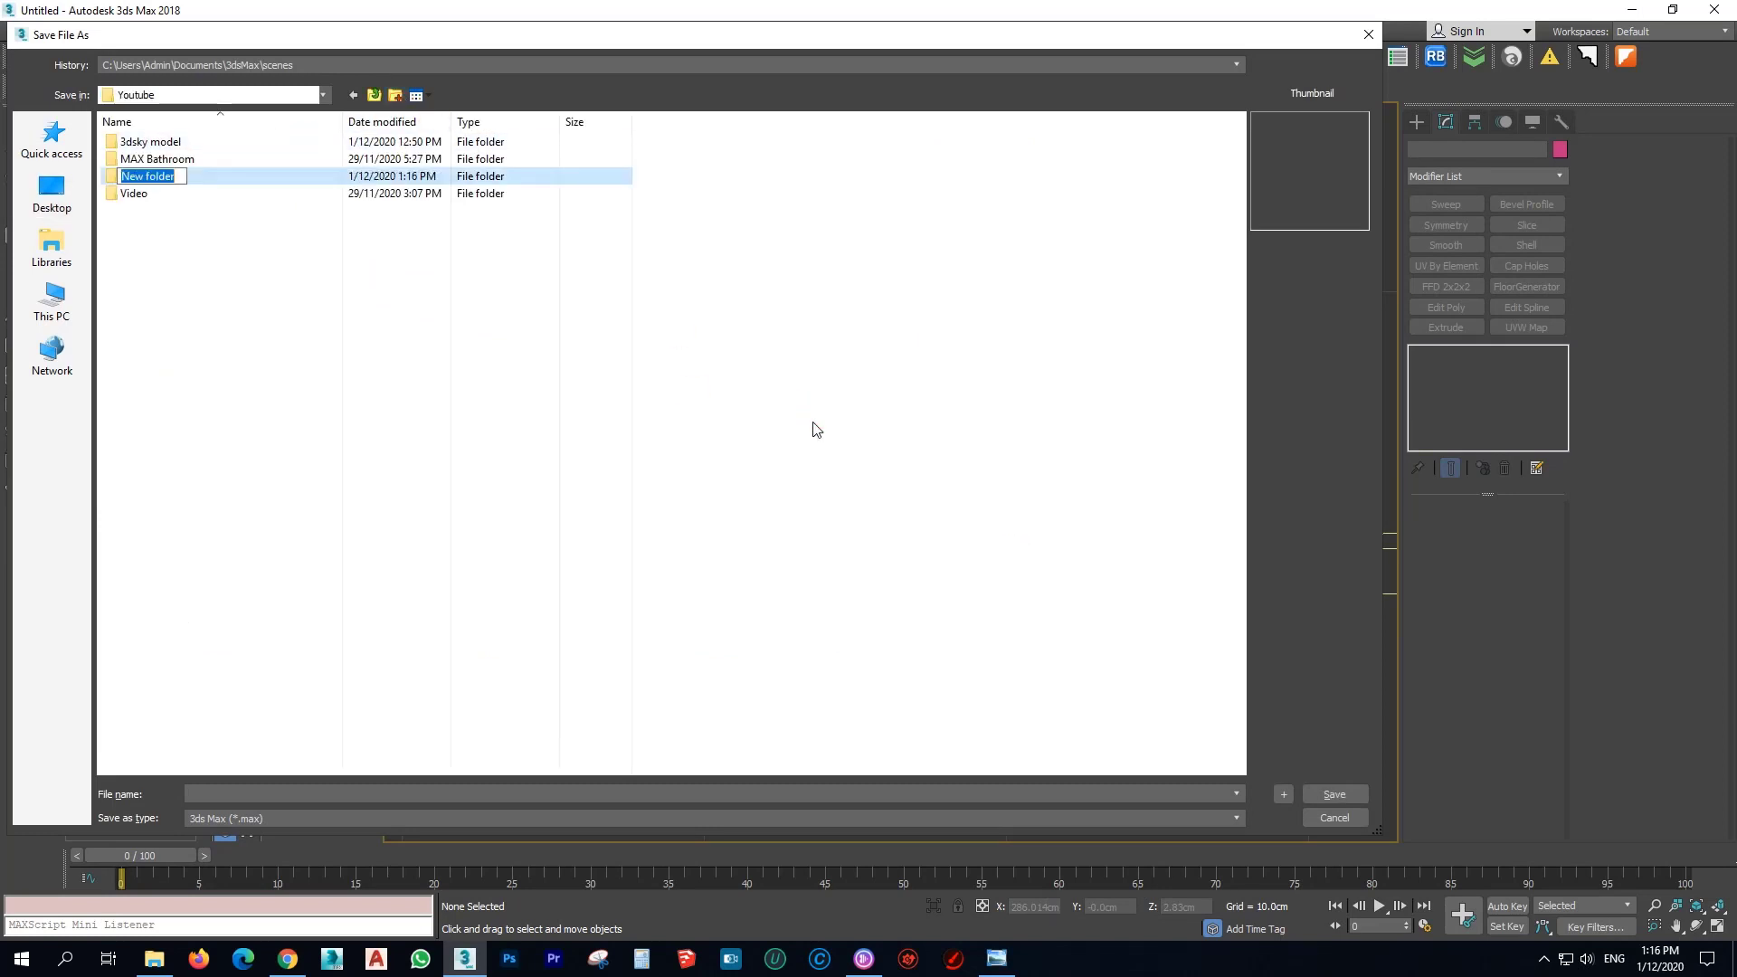
pyautogui.write('W')
pyautogui.press('Return')
pyautogui.press('Return')
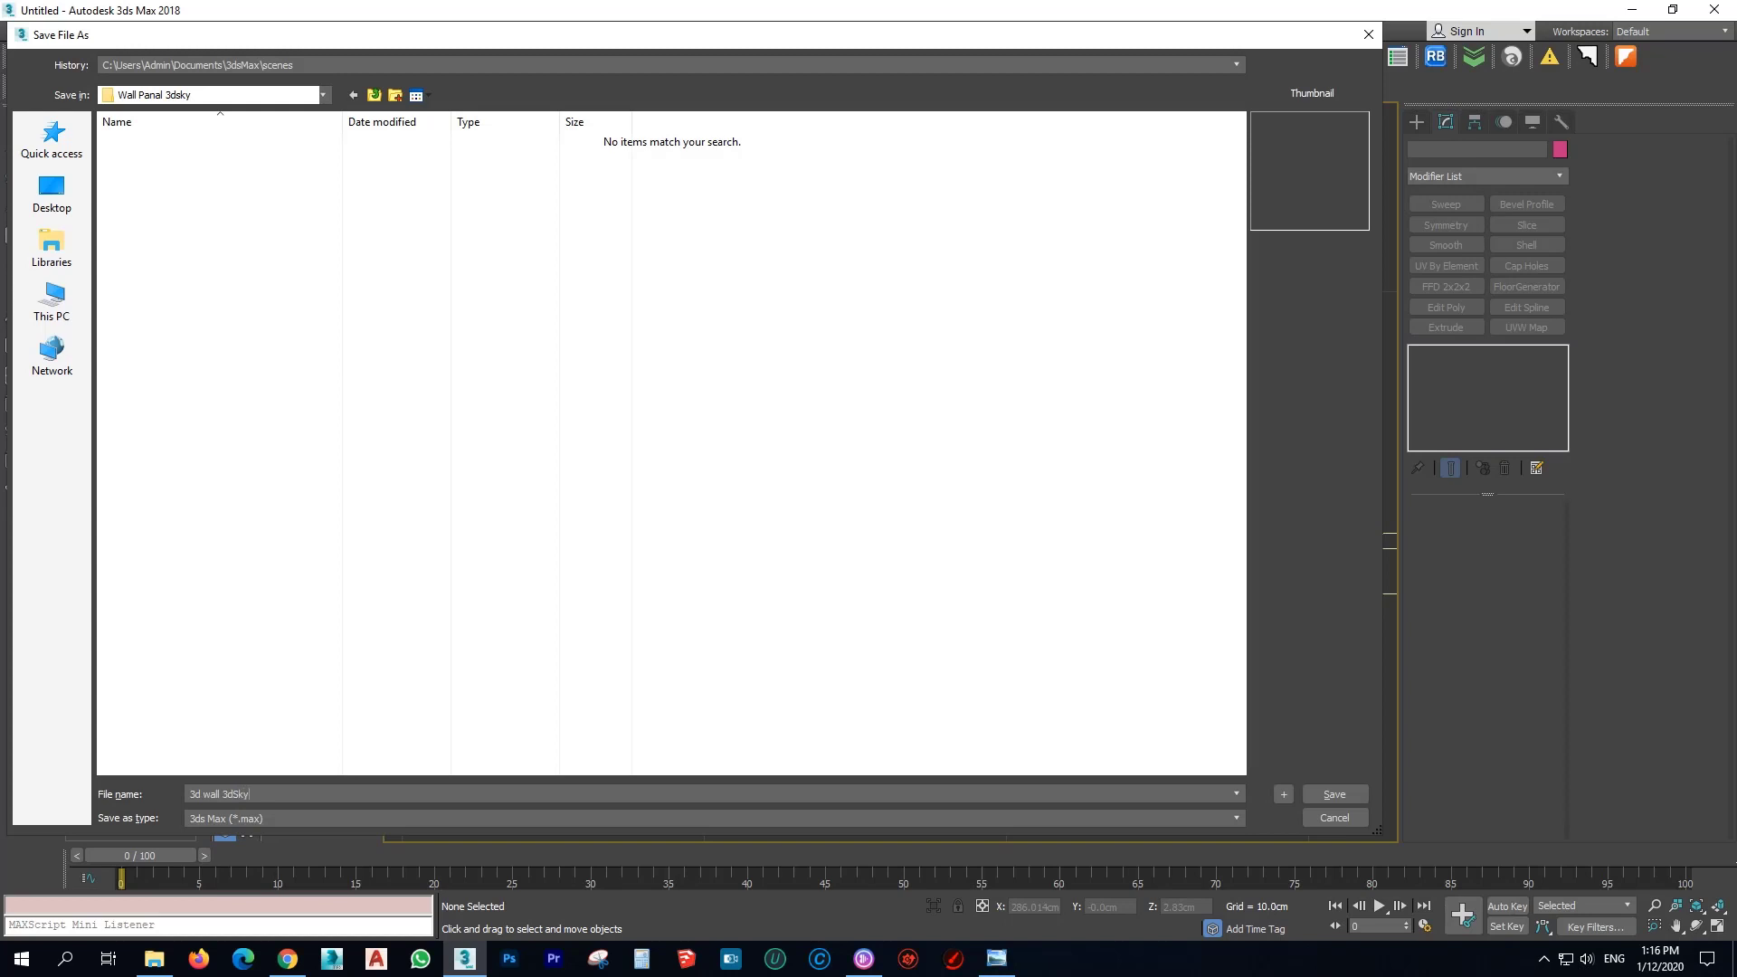
pyautogui.press('Return')
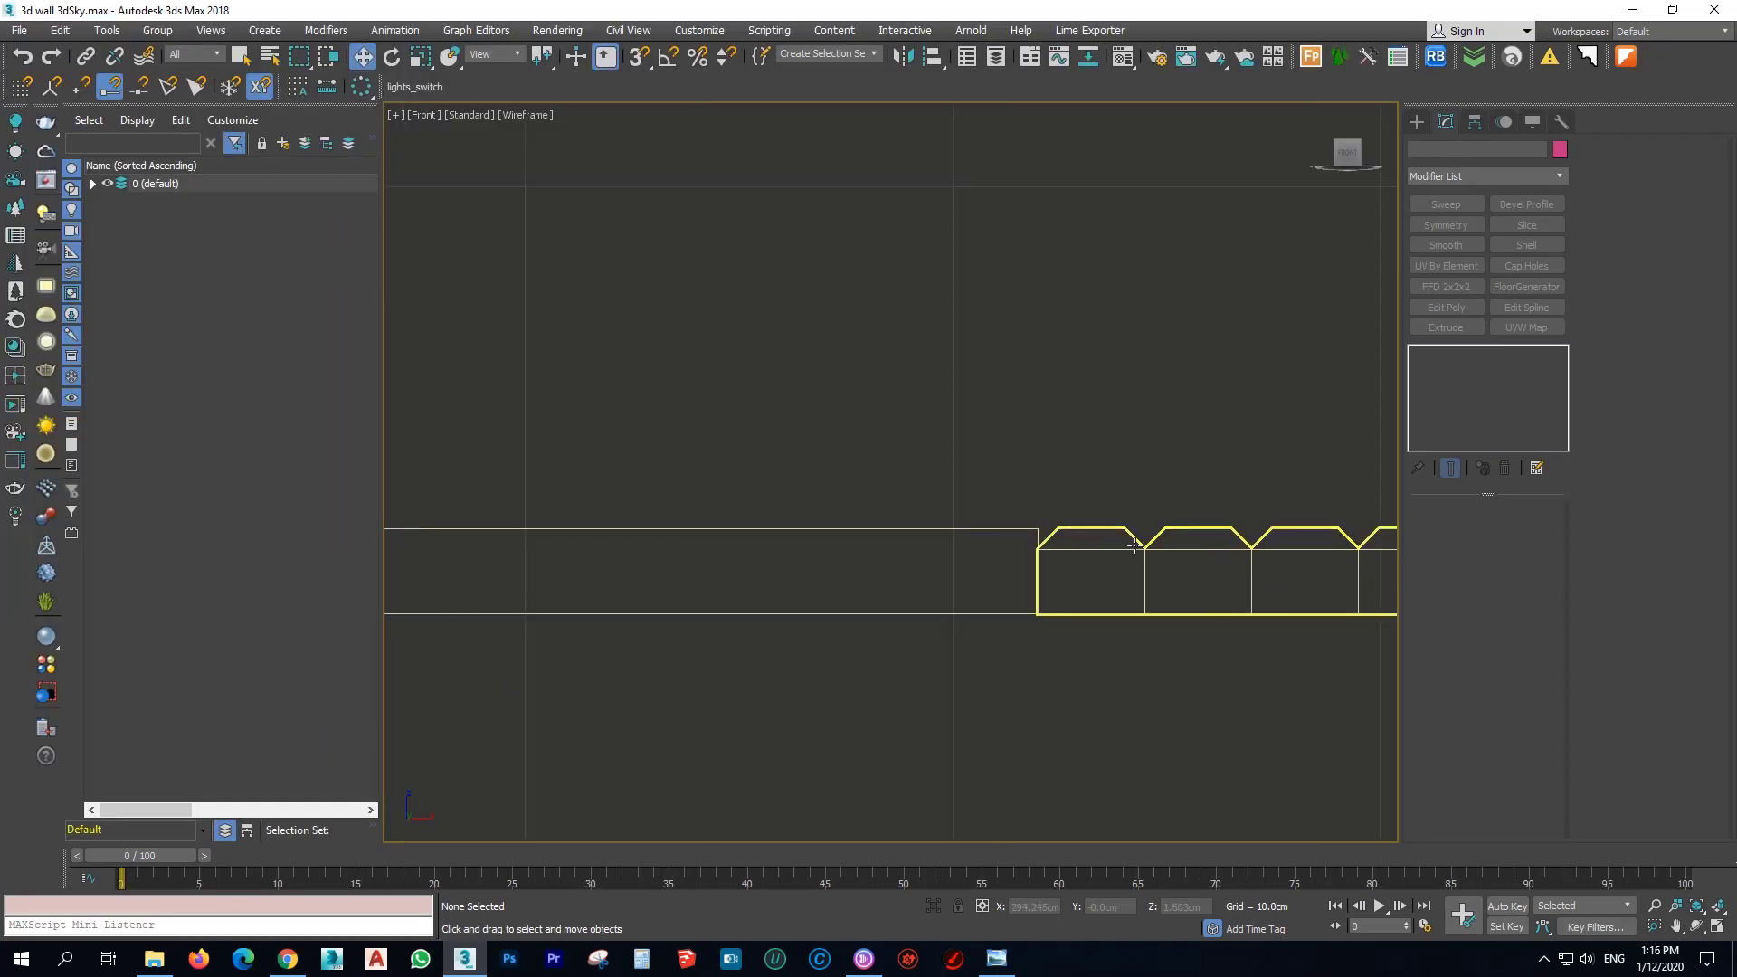
# Set the mirrored slats' FloorGenerator bevel height to 0.75 cm and extrude height to 1.25 cm.
pyautogui.click(1135, 544)
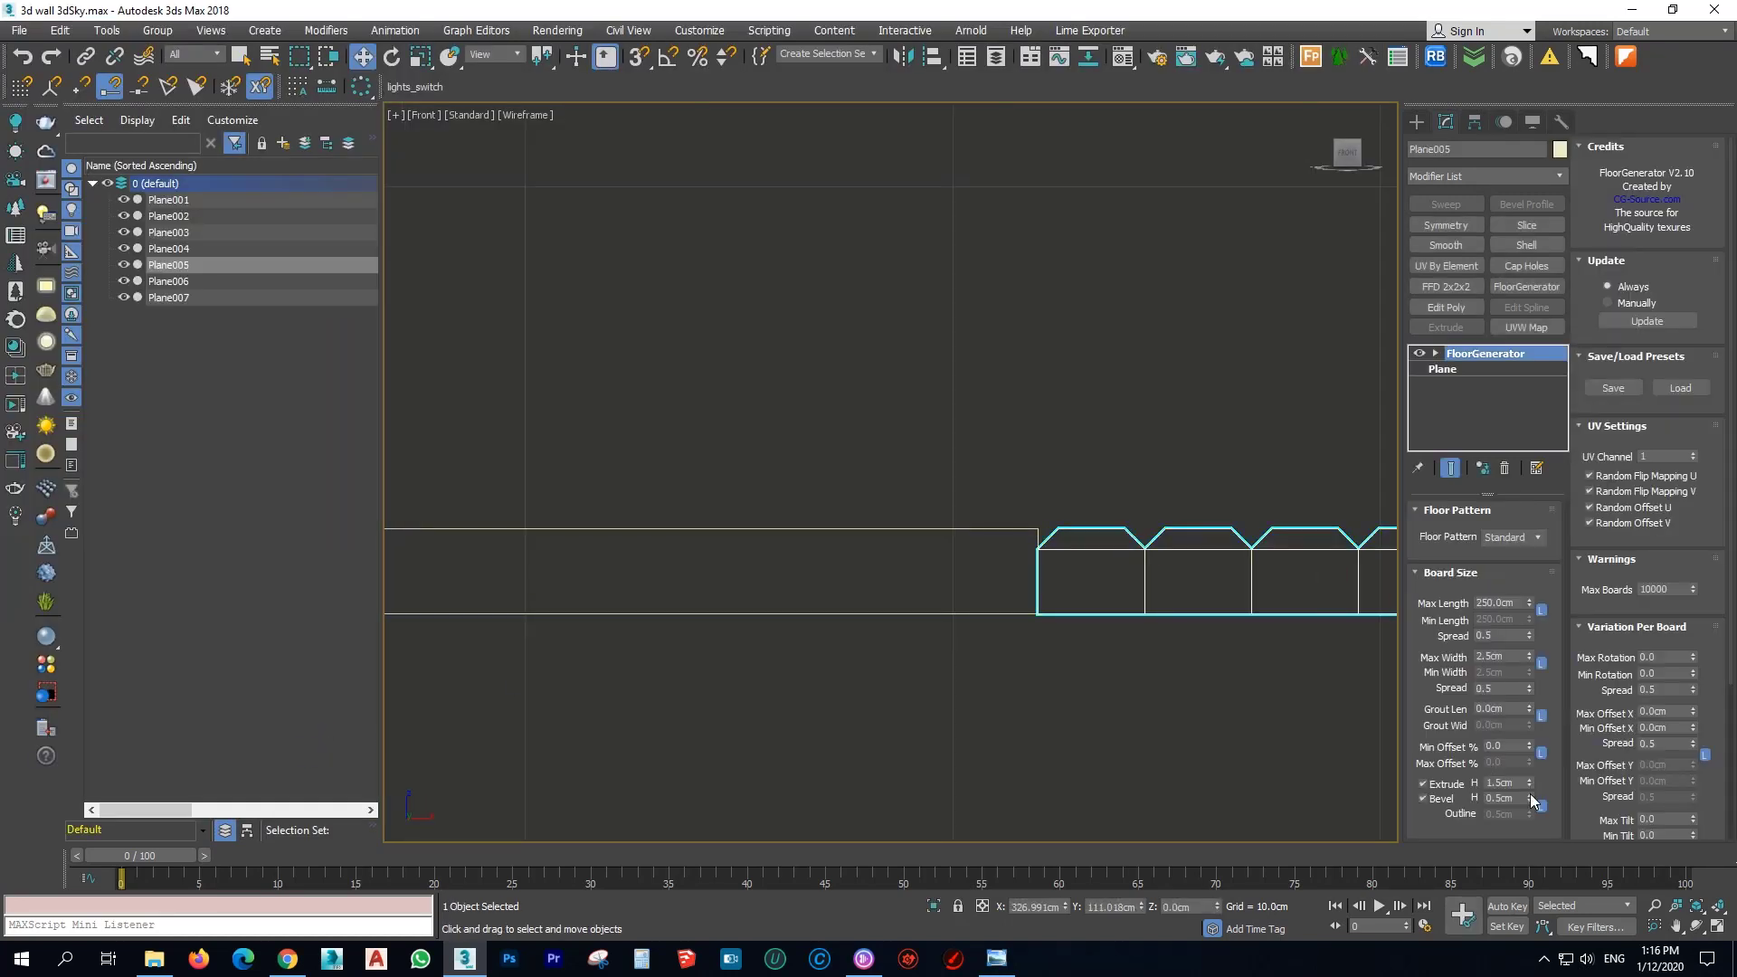
pyautogui.moveTo(1531, 800); pyautogui.dragTo(1531, 767)
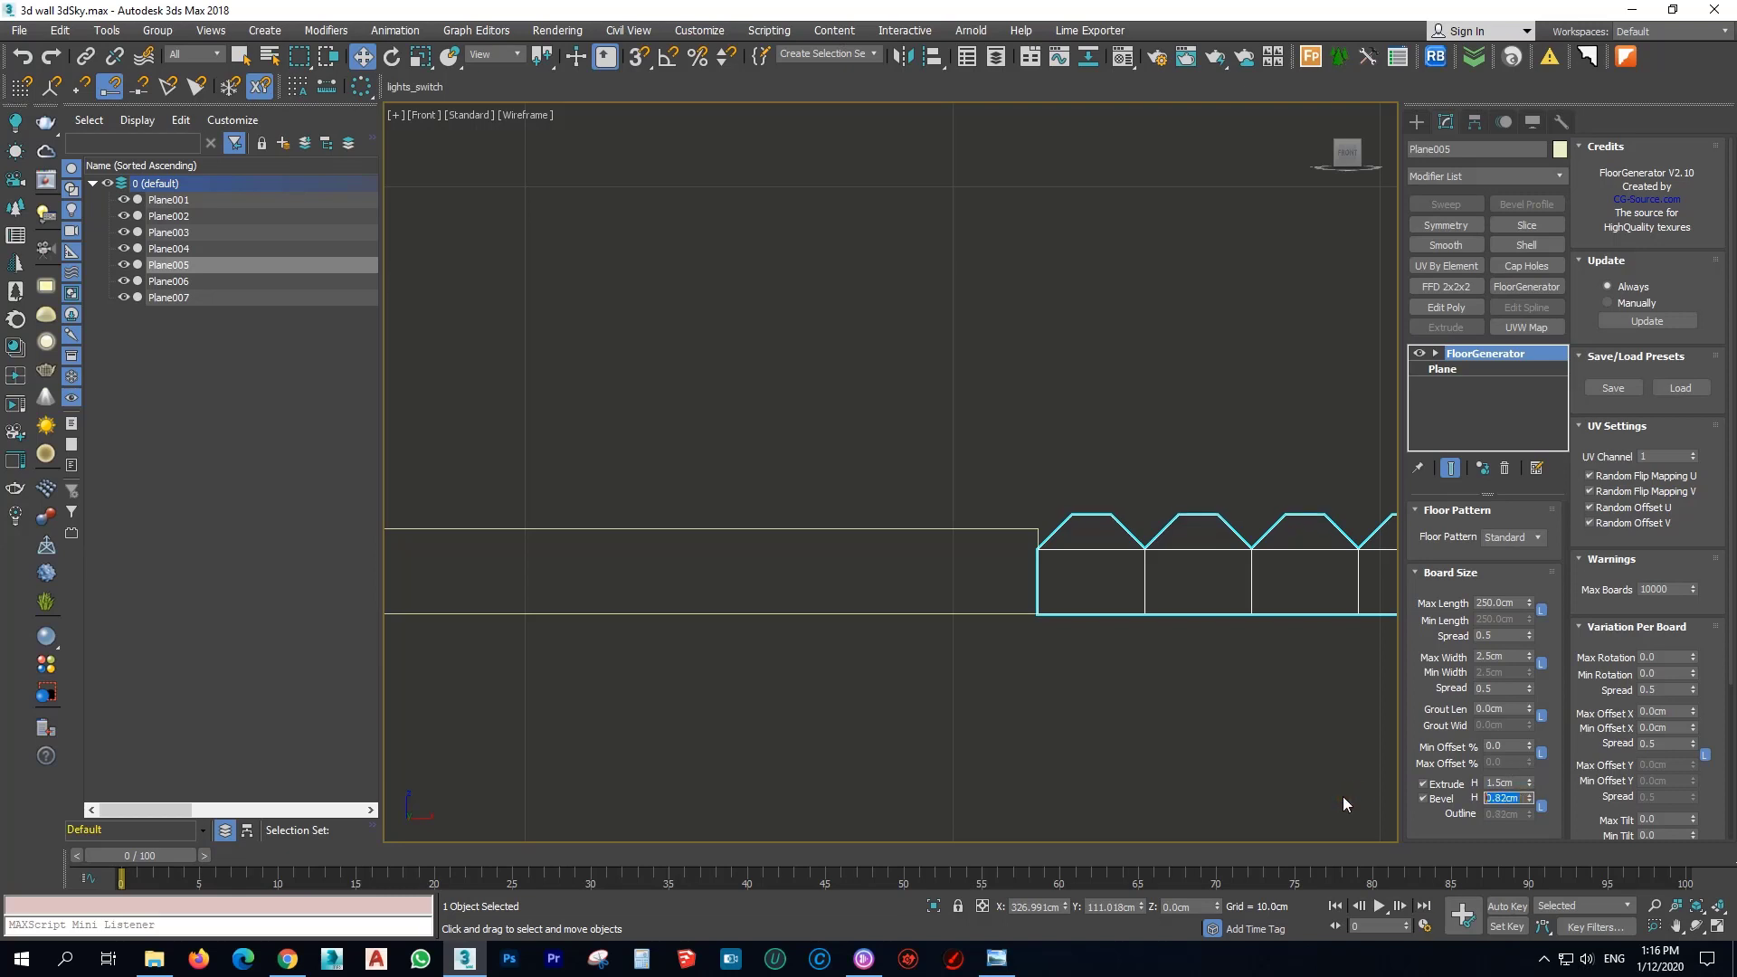
pyautogui.press('BackSpace')
pyautogui.write('.75')
pyautogui.press('Return')
pyautogui.doubleClick(1521, 781)
pyautogui.write('1.25')
pyautogui.press('Return')
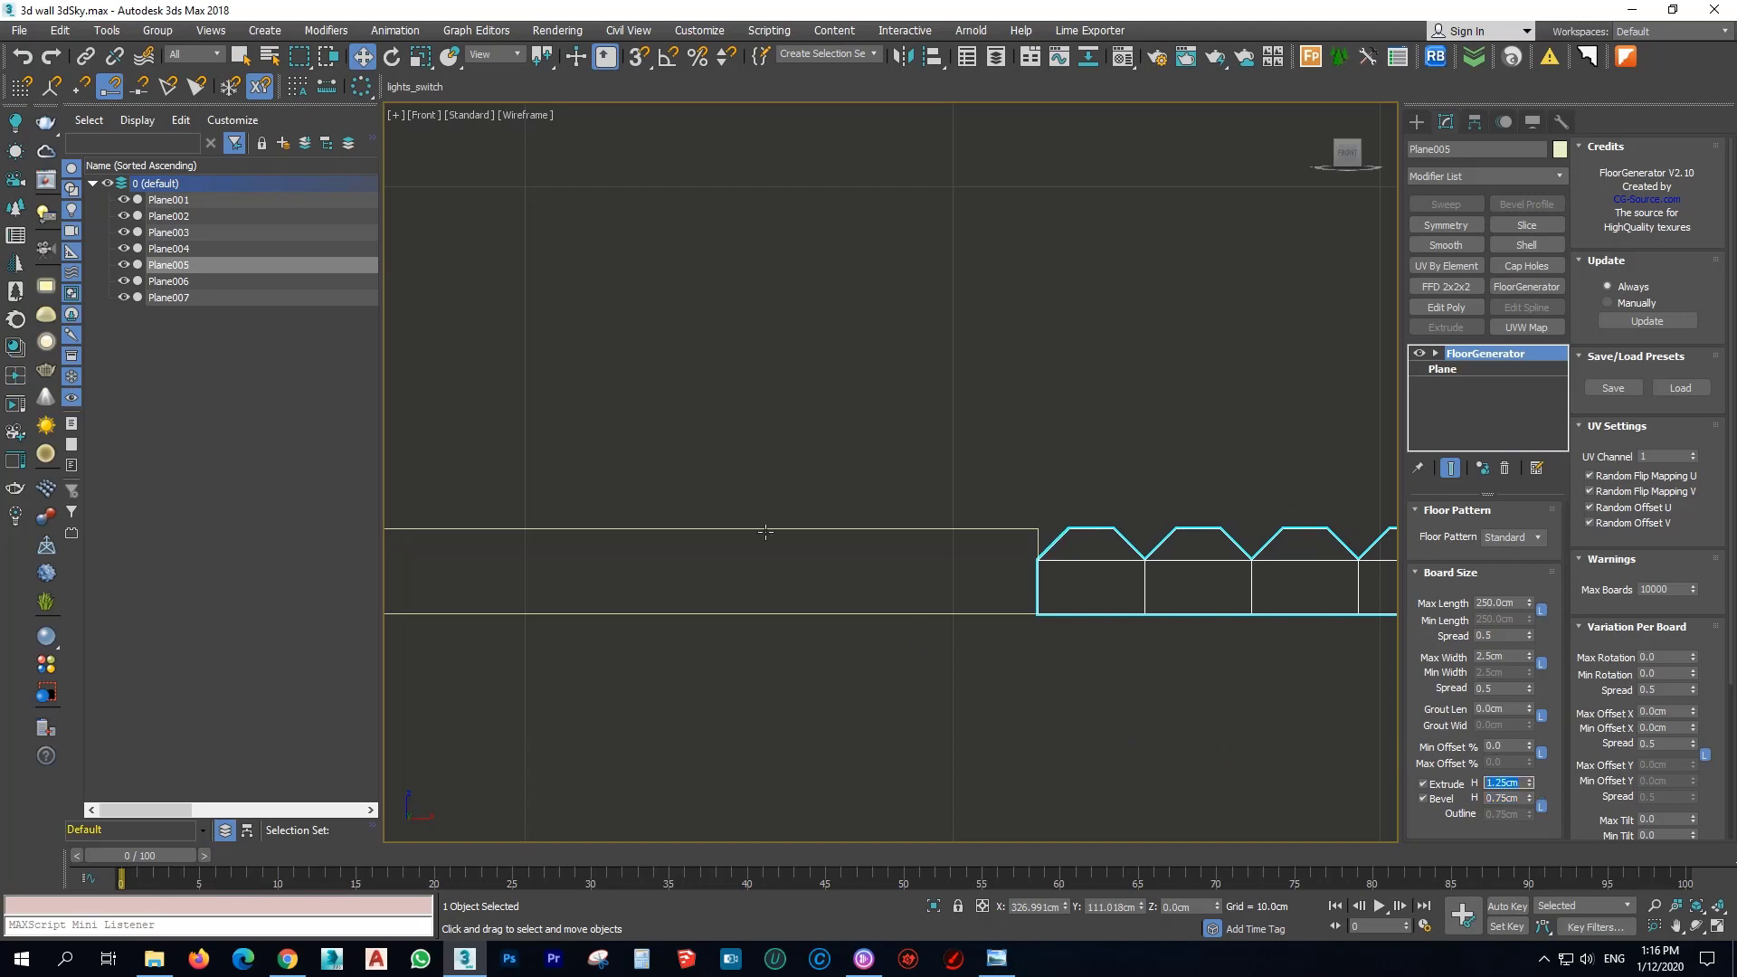
# Examine the bevelled slats up close in the shaded top view and check their FloorGenerator settings.
pyautogui.click(1082, 487)
pyautogui.press('t')
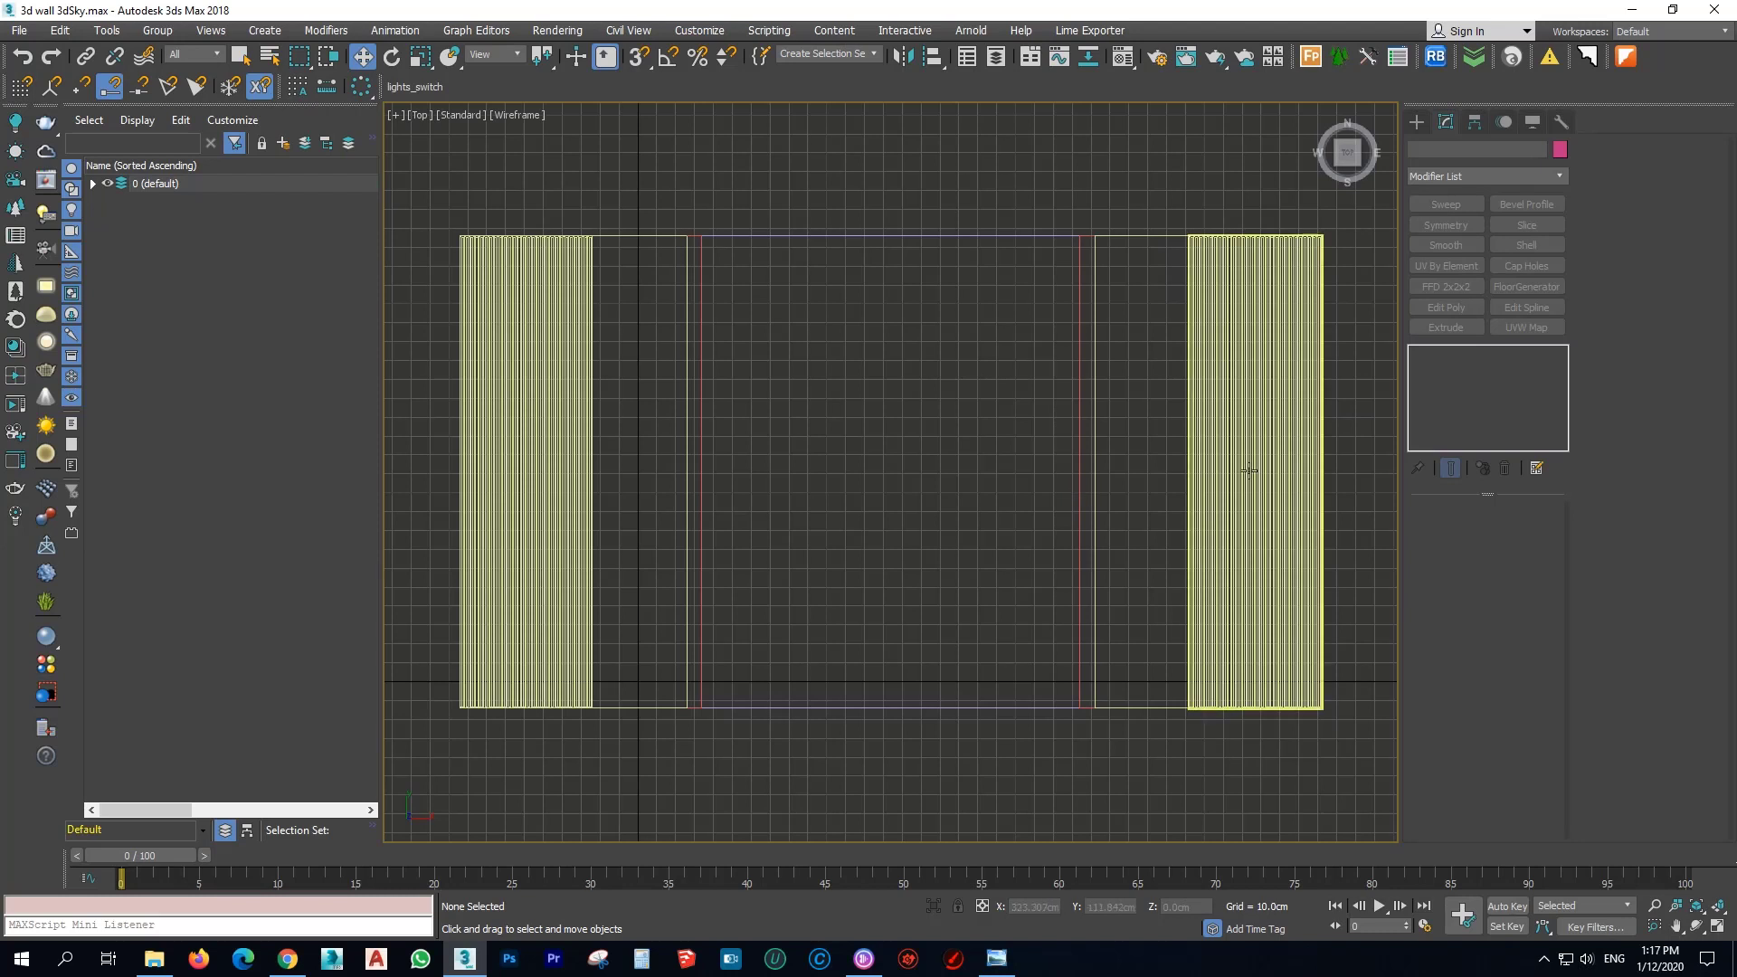
pyautogui.scroll(4, 1252, 453)
pyautogui.moveTo(1252, 416); pyautogui.dragTo(1113, 656, button='middle')
pyautogui.scroll(-3, 1120, 656)
pyautogui.click(1201, 421)
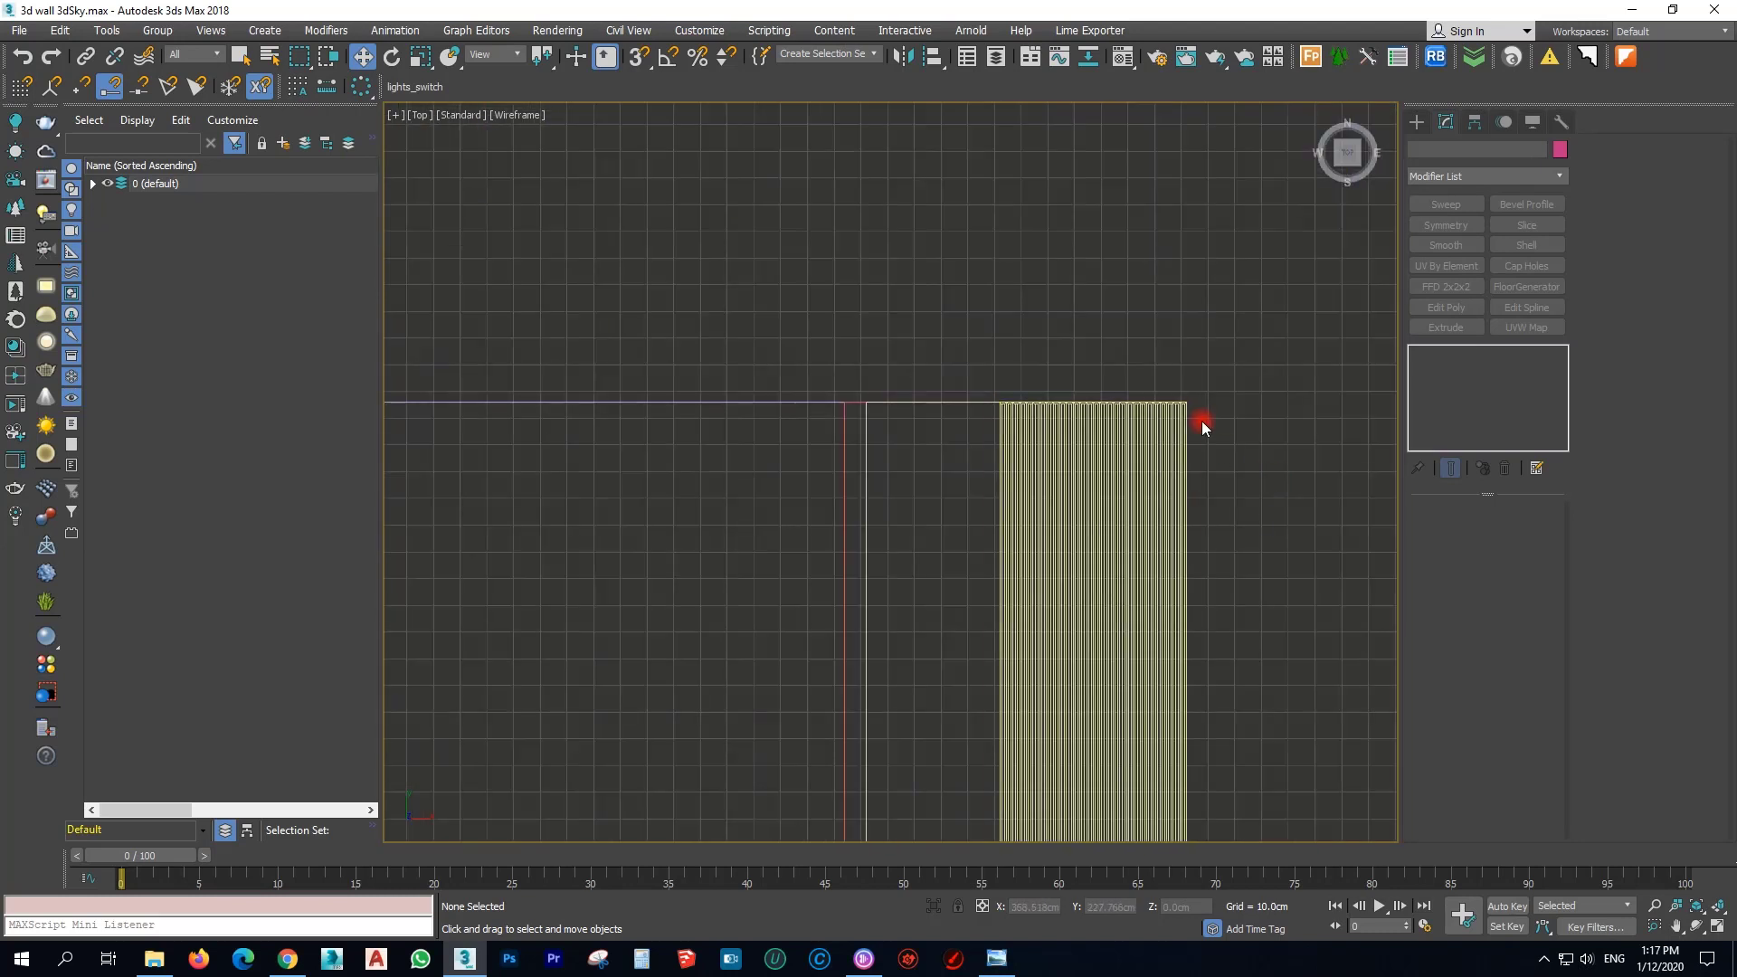
pyautogui.press('F3')
pyautogui.scroll(3, 985, 326)
pyautogui.scroll(-2, 1001, 326)
pyautogui.scroll(3, 1028, 339)
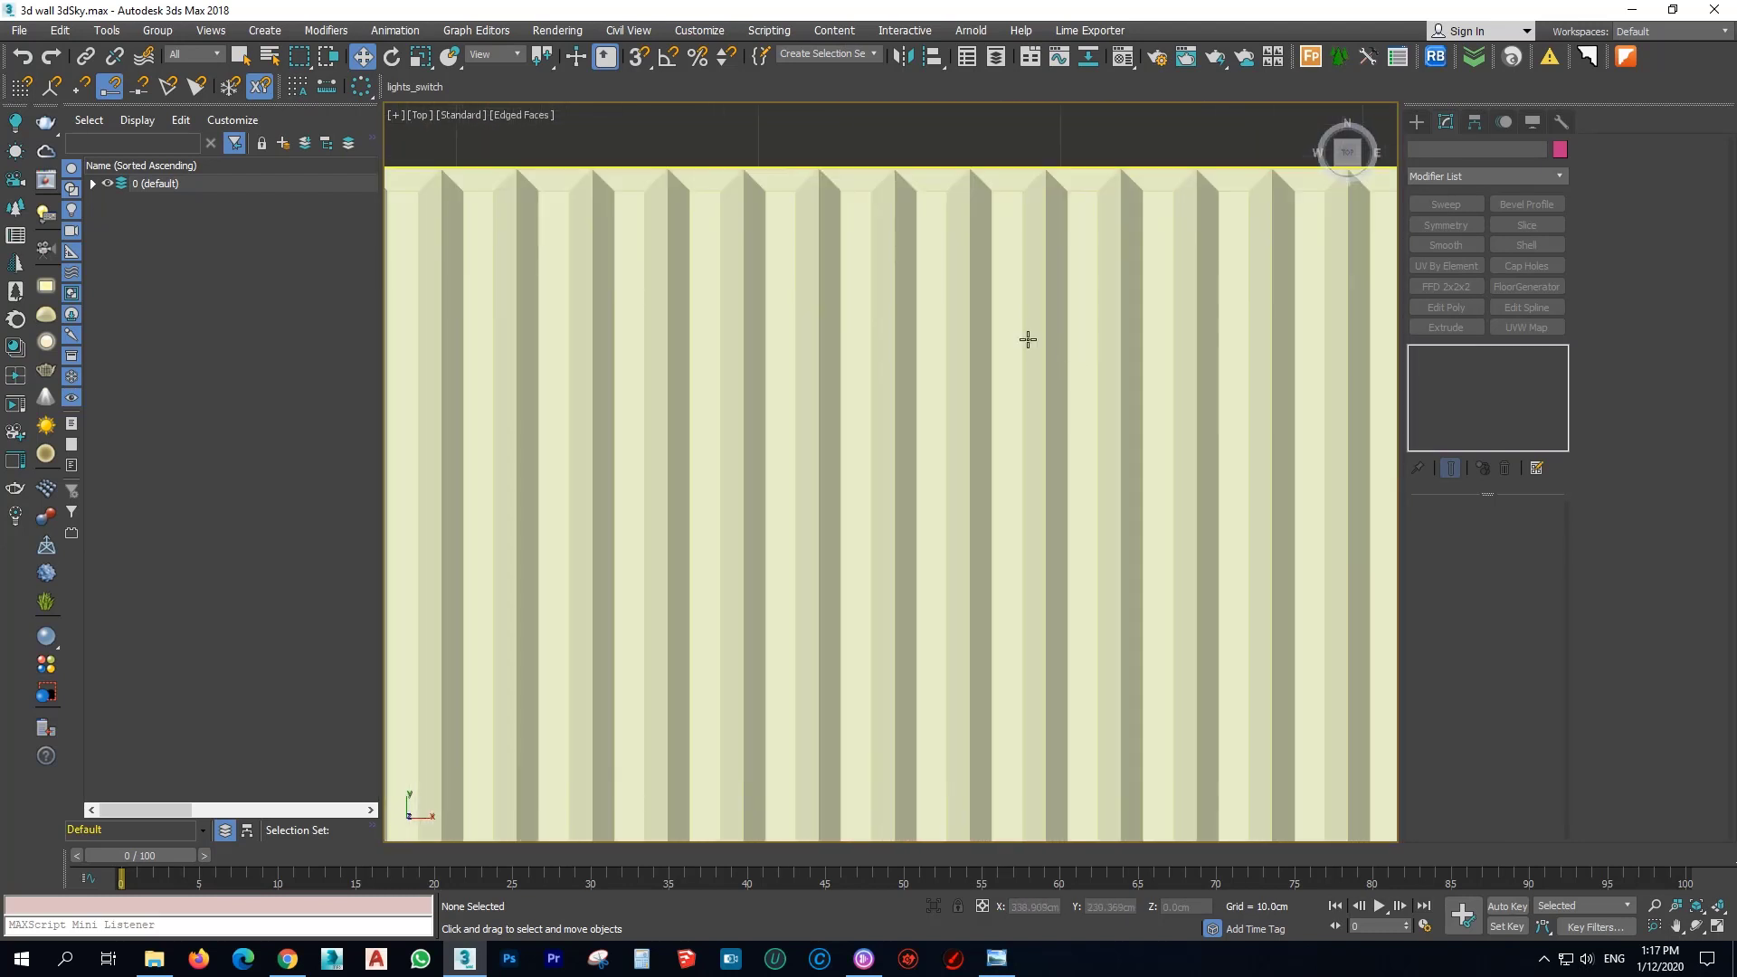
pyautogui.scroll(2, 1028, 339)
pyautogui.click(1000, 324)
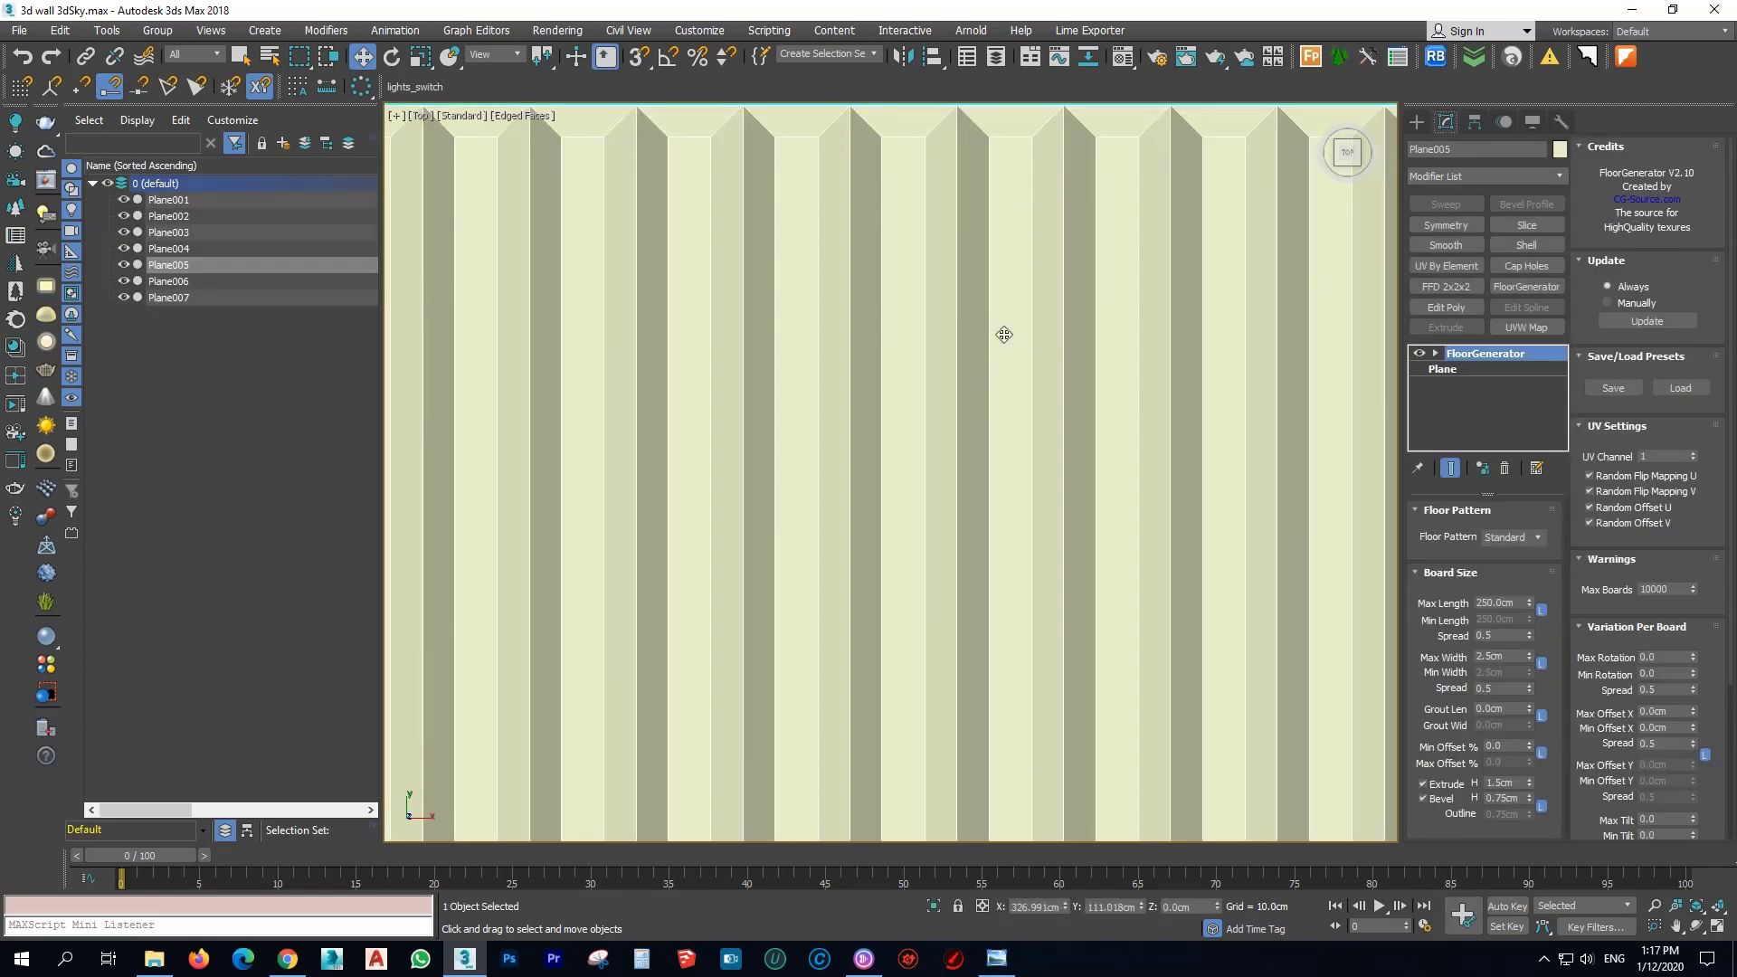
pyautogui.scroll(-5, 1004, 335)
pyautogui.click(1084, 200)
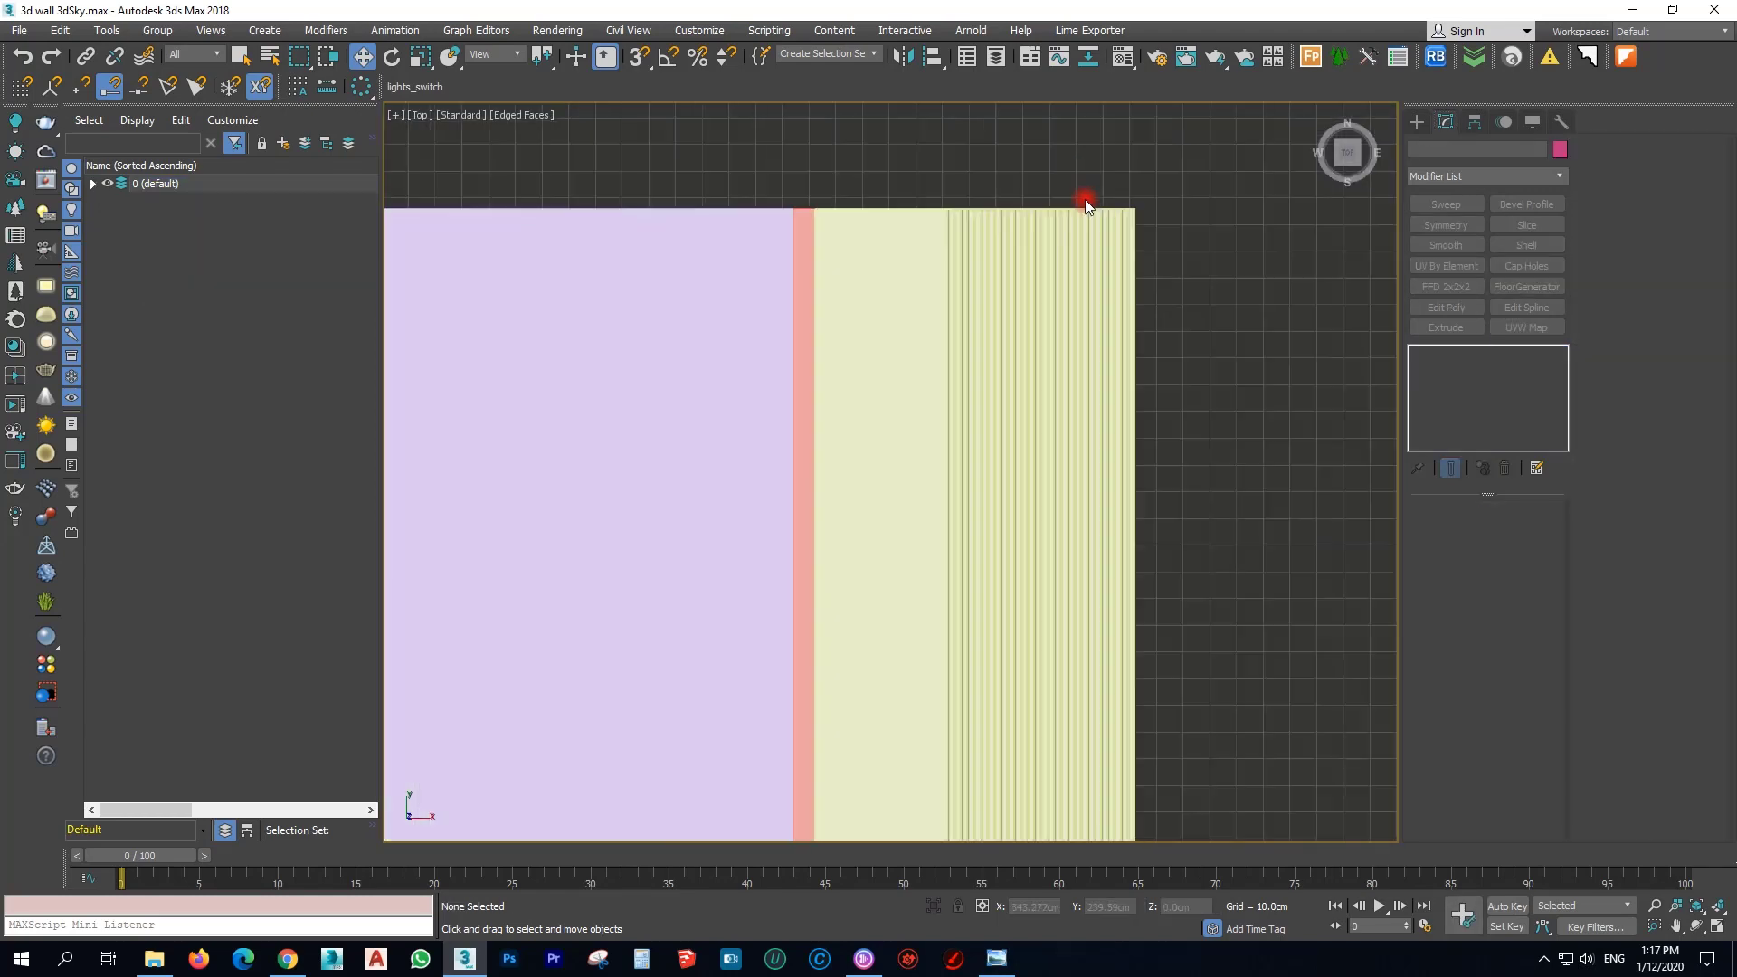
# Apply the FloorGenerator modifier to the large centre plane.
pyautogui.scroll(-4, 883, 403)
pyautogui.moveTo(884, 404); pyautogui.dragTo(950, 465, button='middle')
pyautogui.click(955, 423)
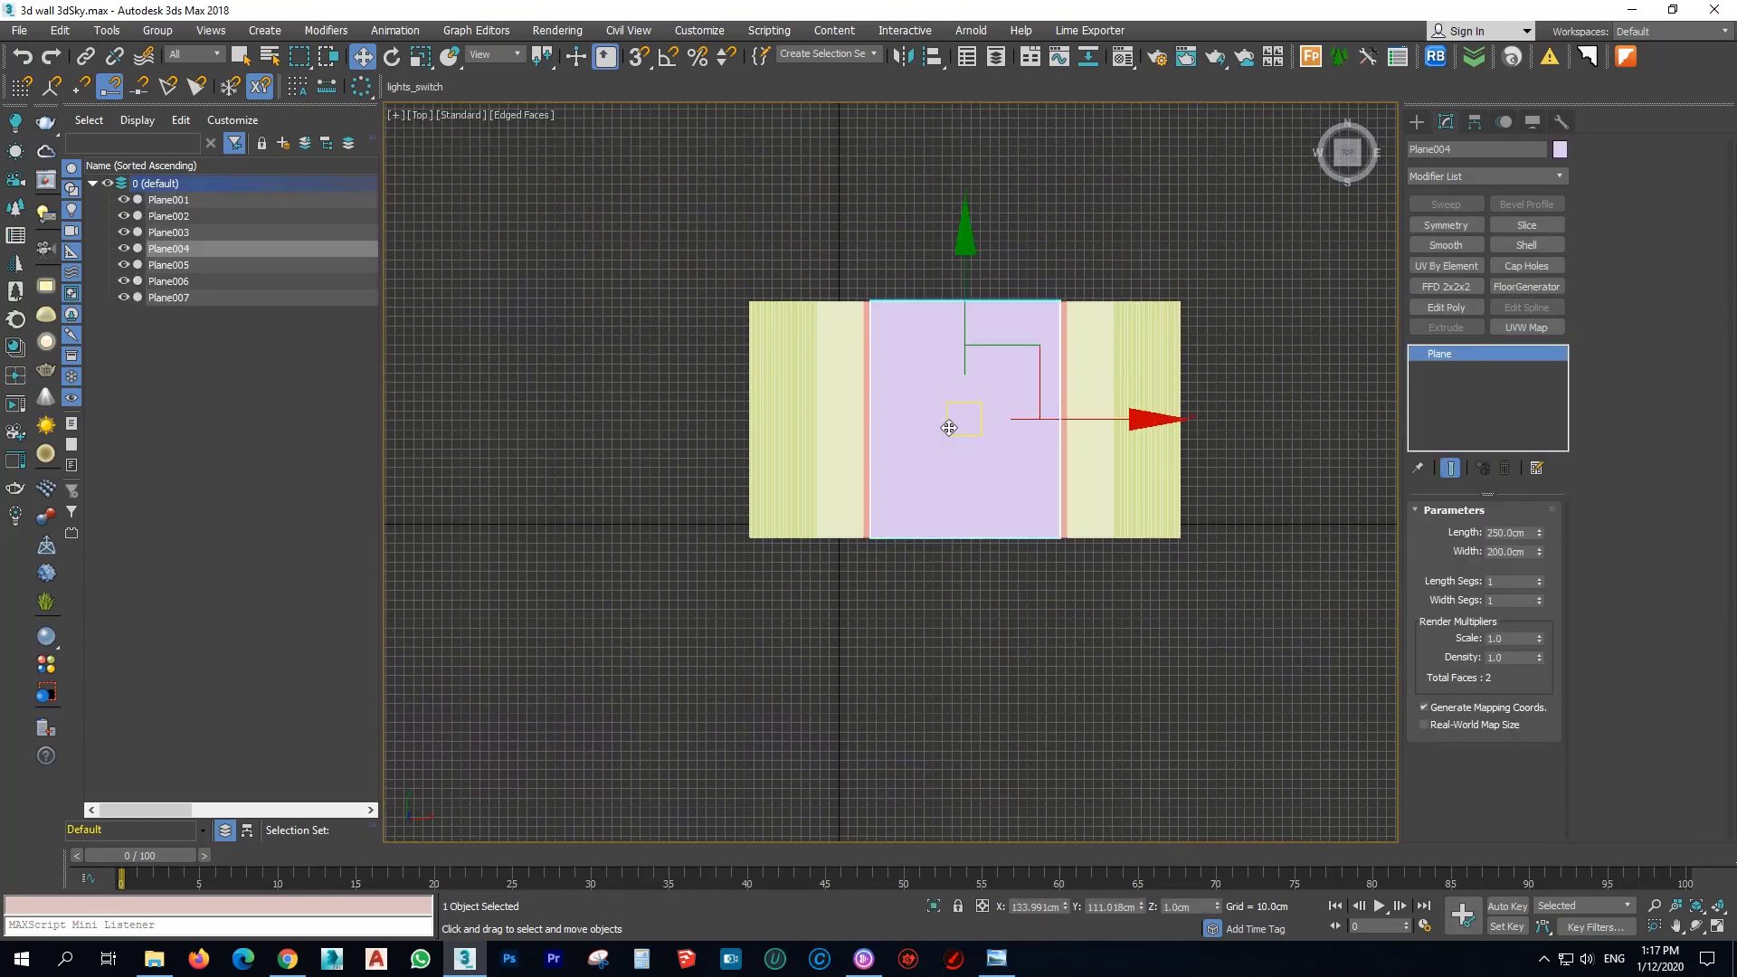
pyautogui.click(1559, 287)
pyautogui.scroll(6, 930, 378)
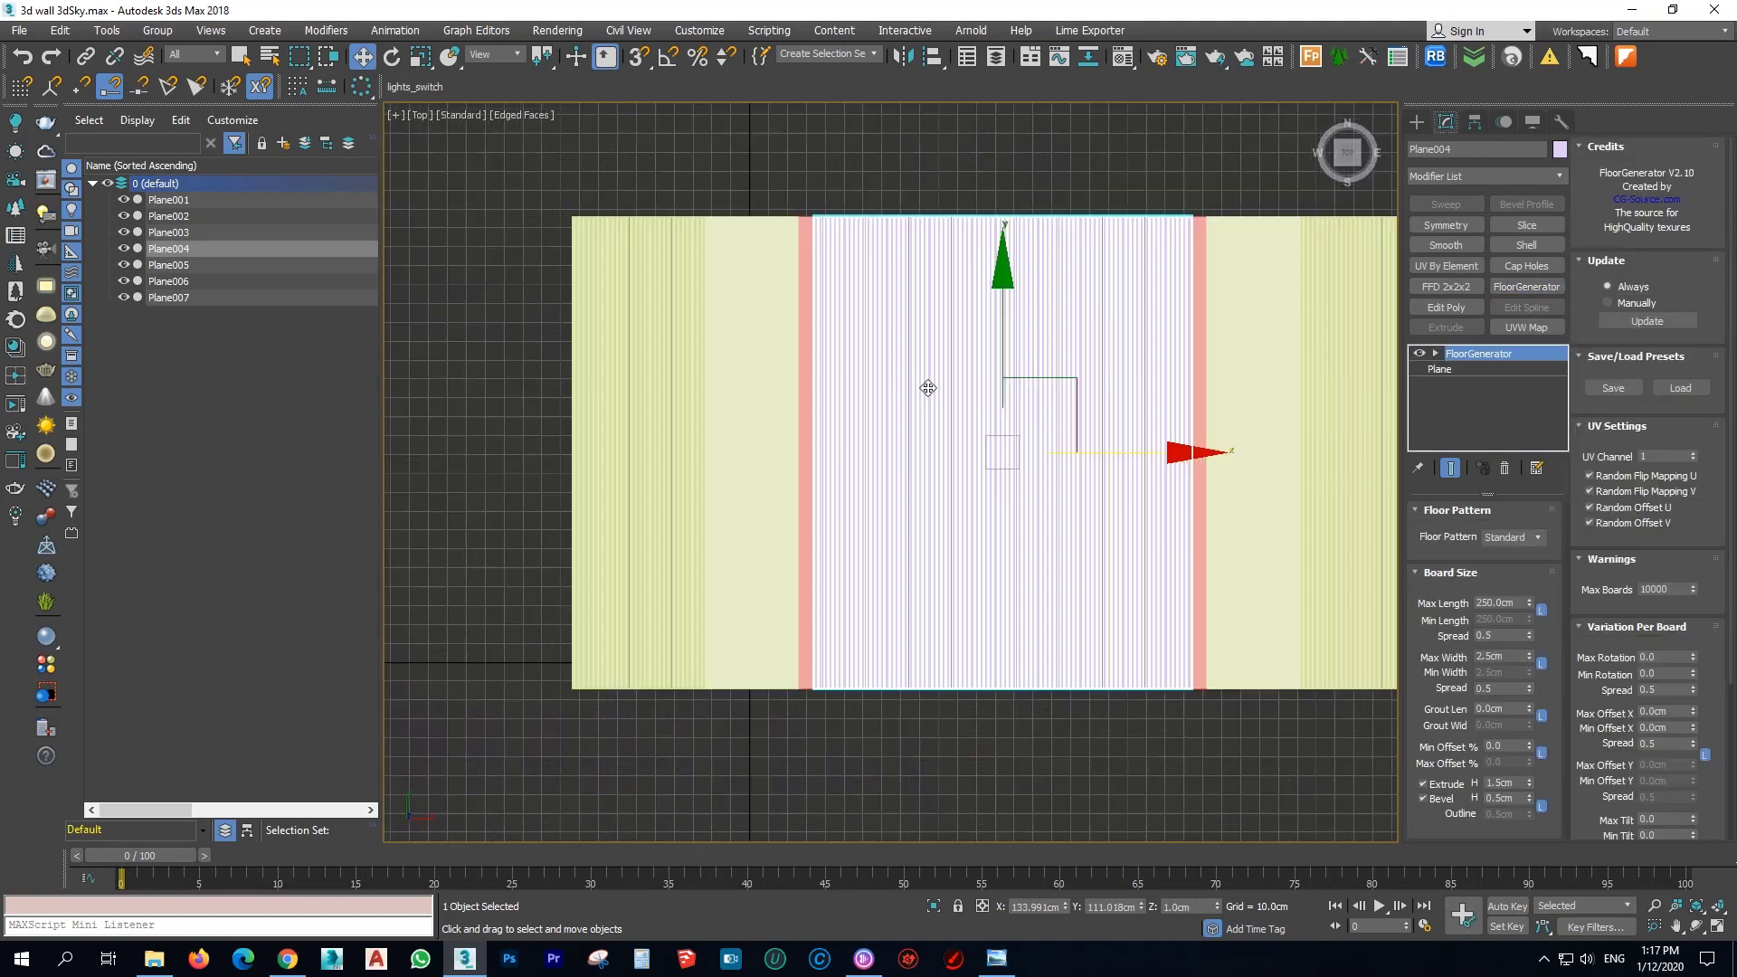
# Set the maximum board width of the centre plane's FloorGenerator to 60 cm.
pyautogui.moveTo(1529, 659); pyautogui.dragTo(1193, 579)
pyautogui.scroll(-4, 1181, 562)
pyautogui.scroll(-3, 1183, 559)
pyautogui.scroll(3, 1208, 562)
pyautogui.scroll(2, 1202, 570)
pyautogui.moveTo(1262, 606); pyautogui.dragTo(1286, 543, button='middle')
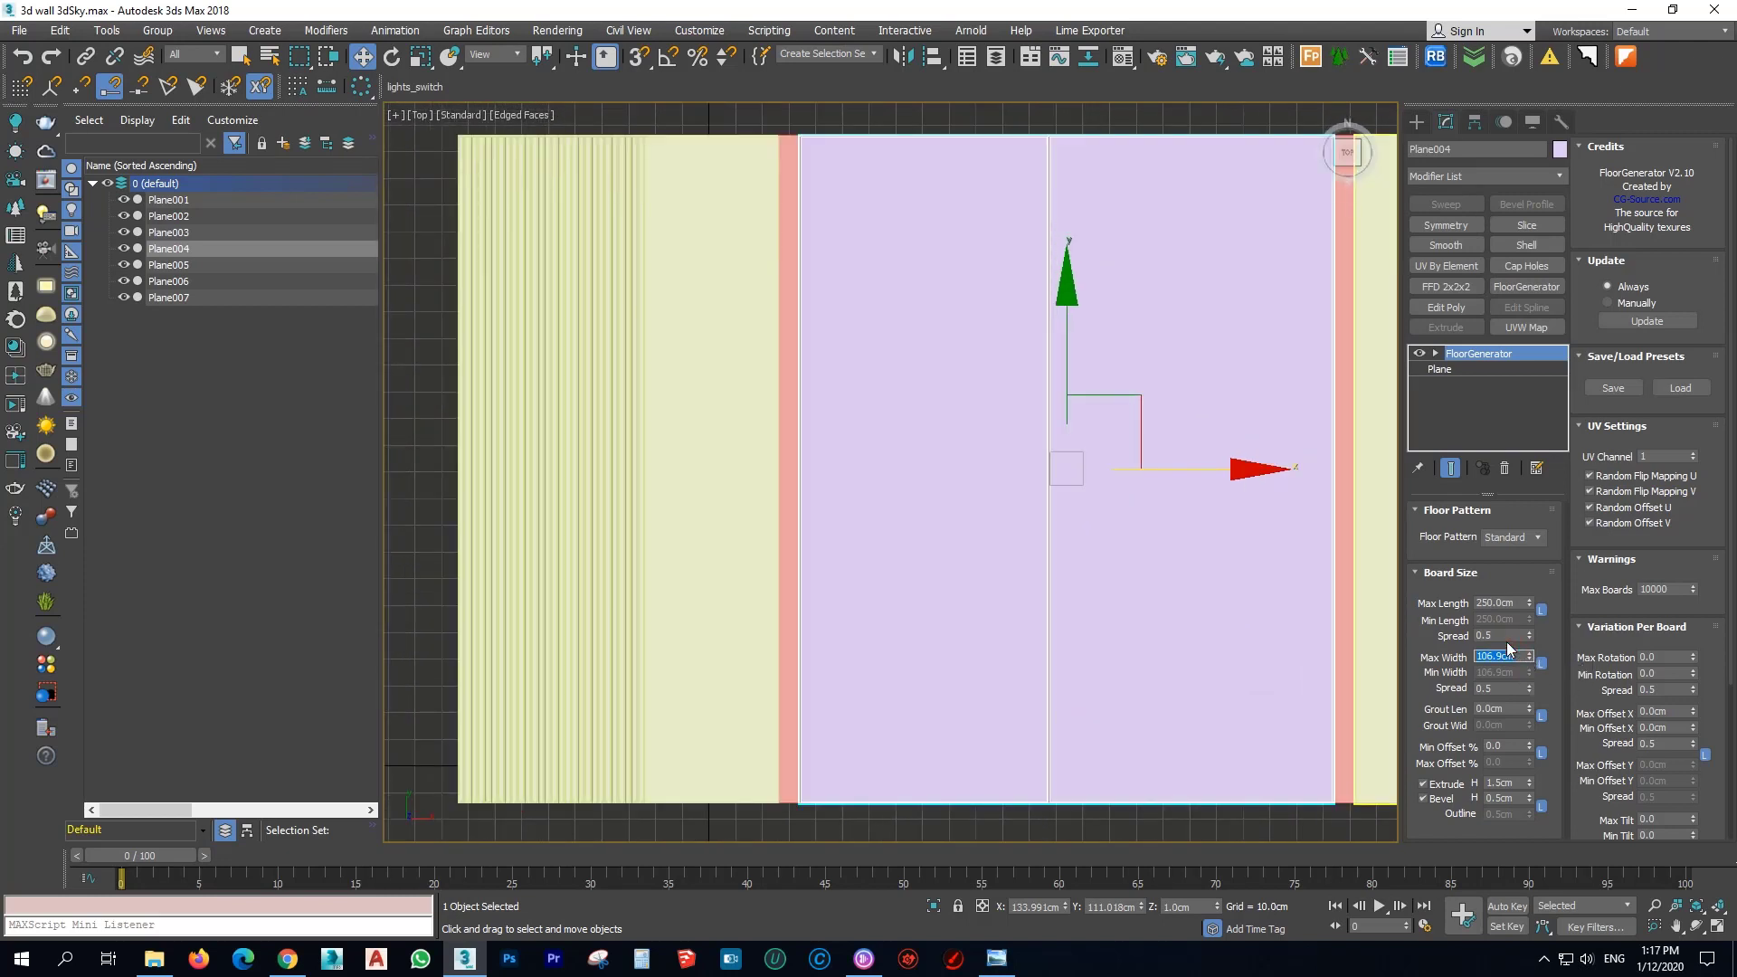
pyautogui.write('60')
pyautogui.press('Return')
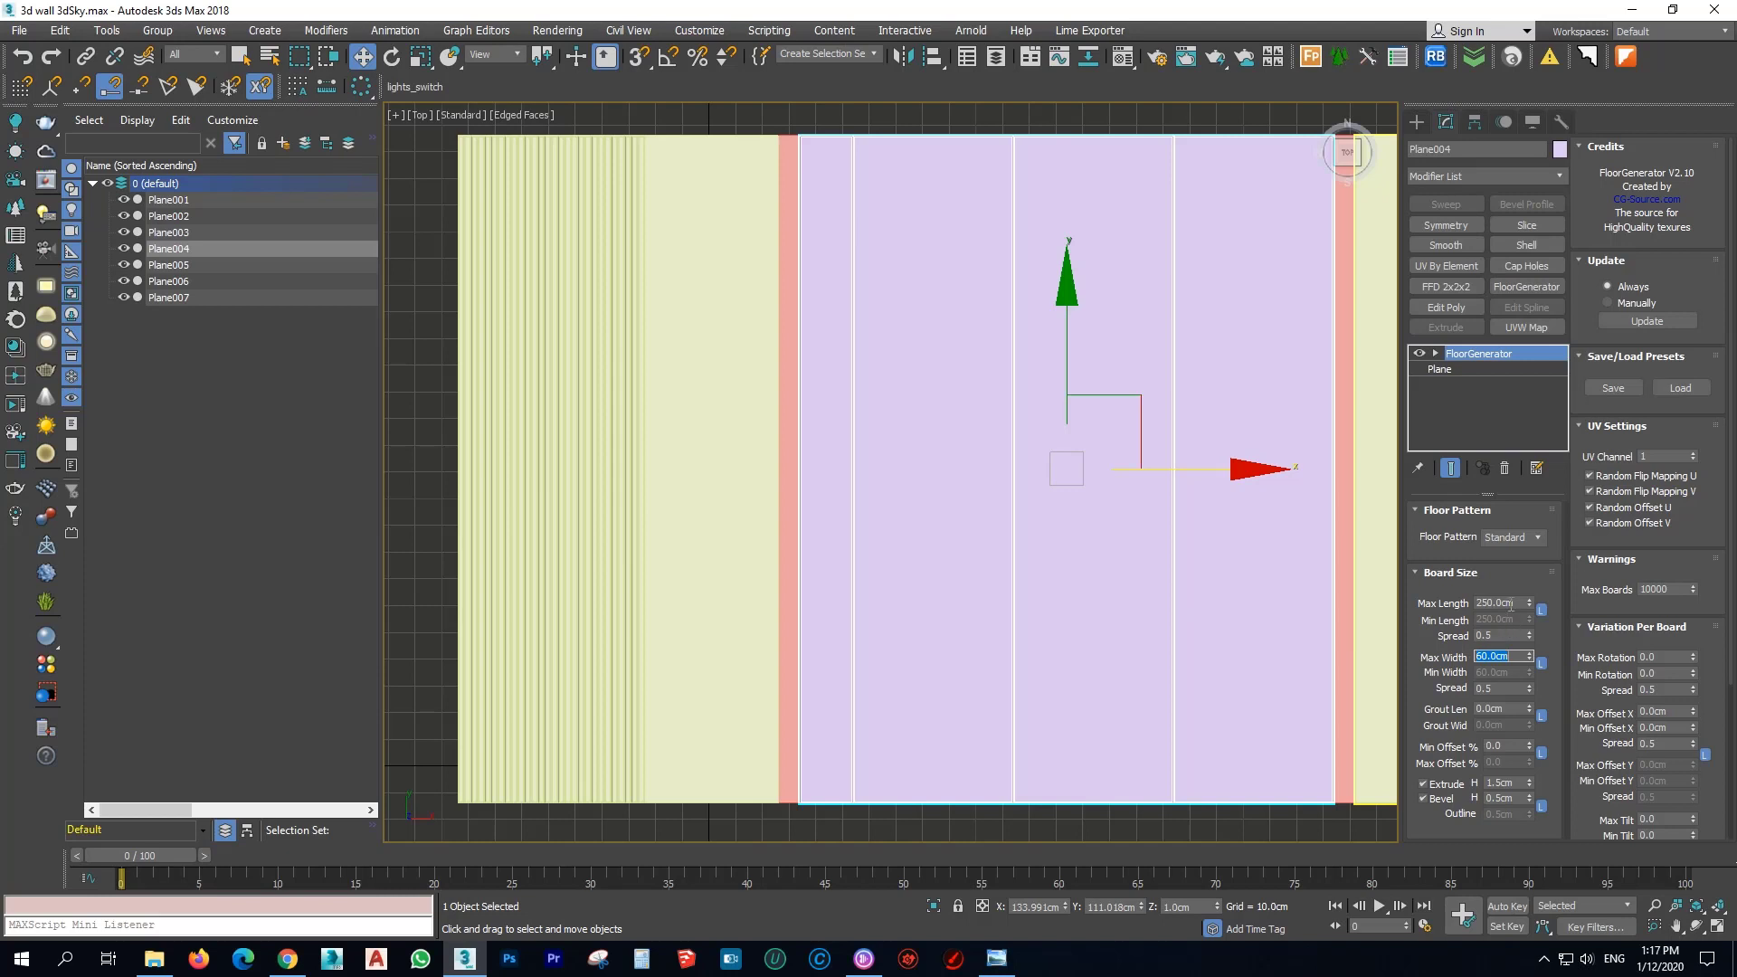
# Switch to the Calculator and divide the 250 cm panel length by 3 to find the board length.
pyautogui.click(642, 958)
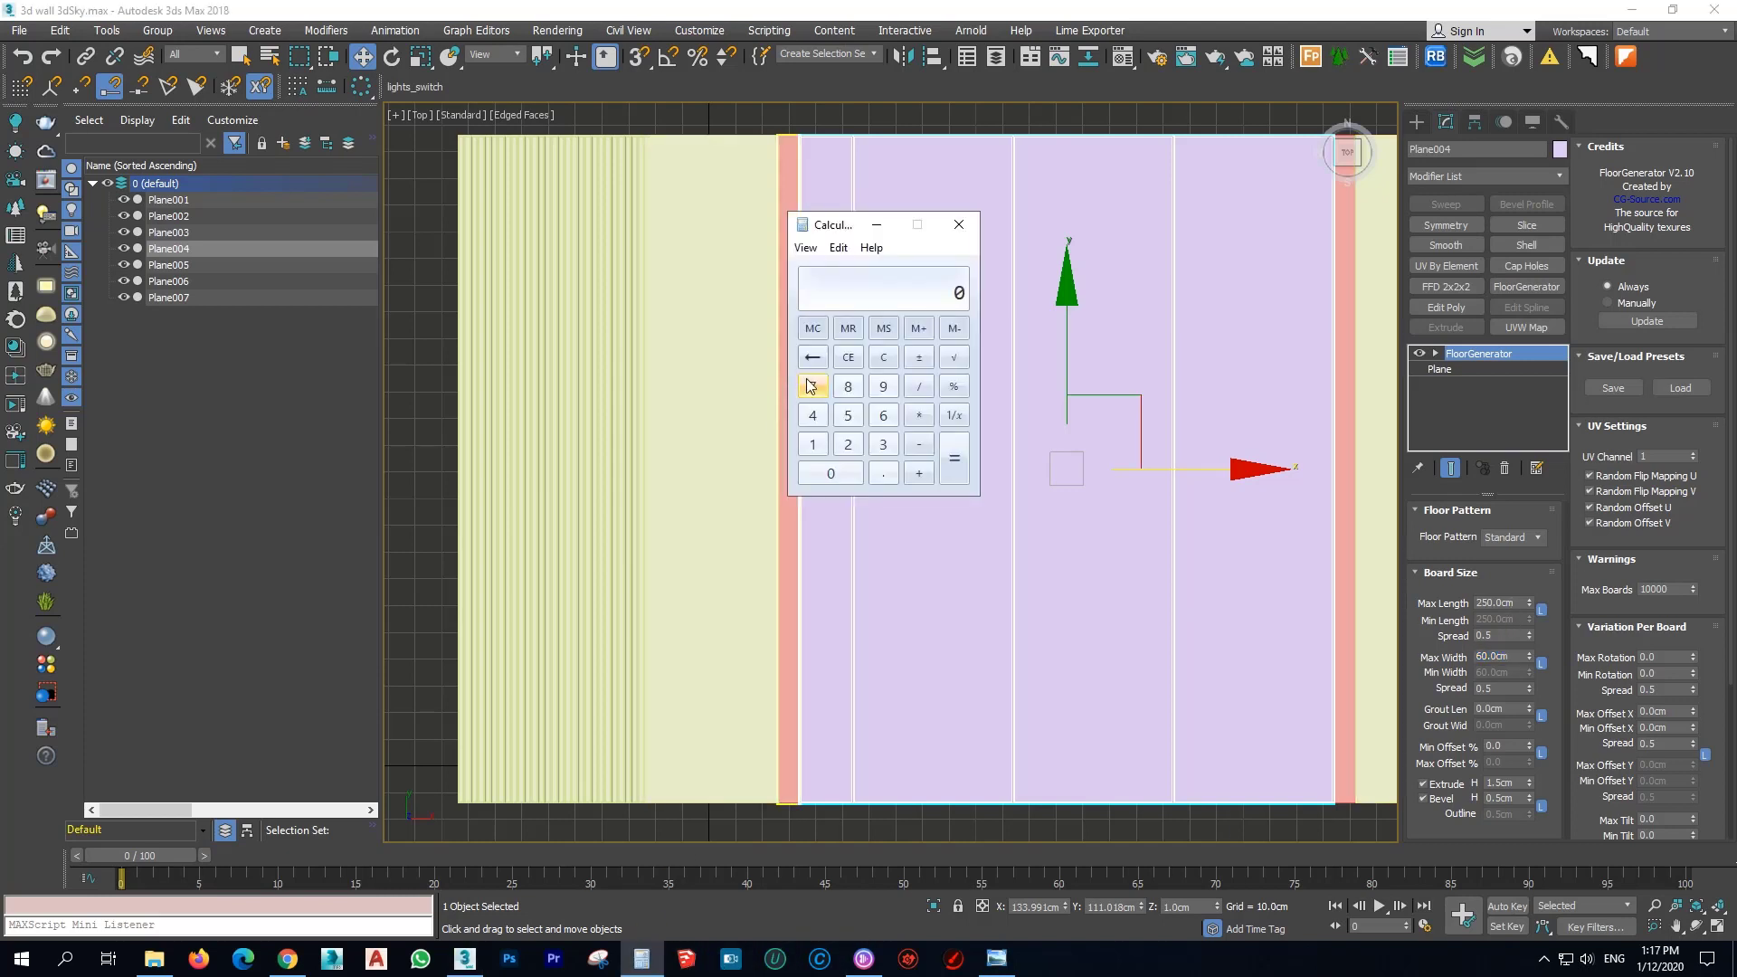
pyautogui.click(847, 444)
pyautogui.click(847, 416)
pyautogui.click(830, 473)
pyautogui.click(915, 417)
pyautogui.click(918, 386)
pyautogui.click(883, 444)
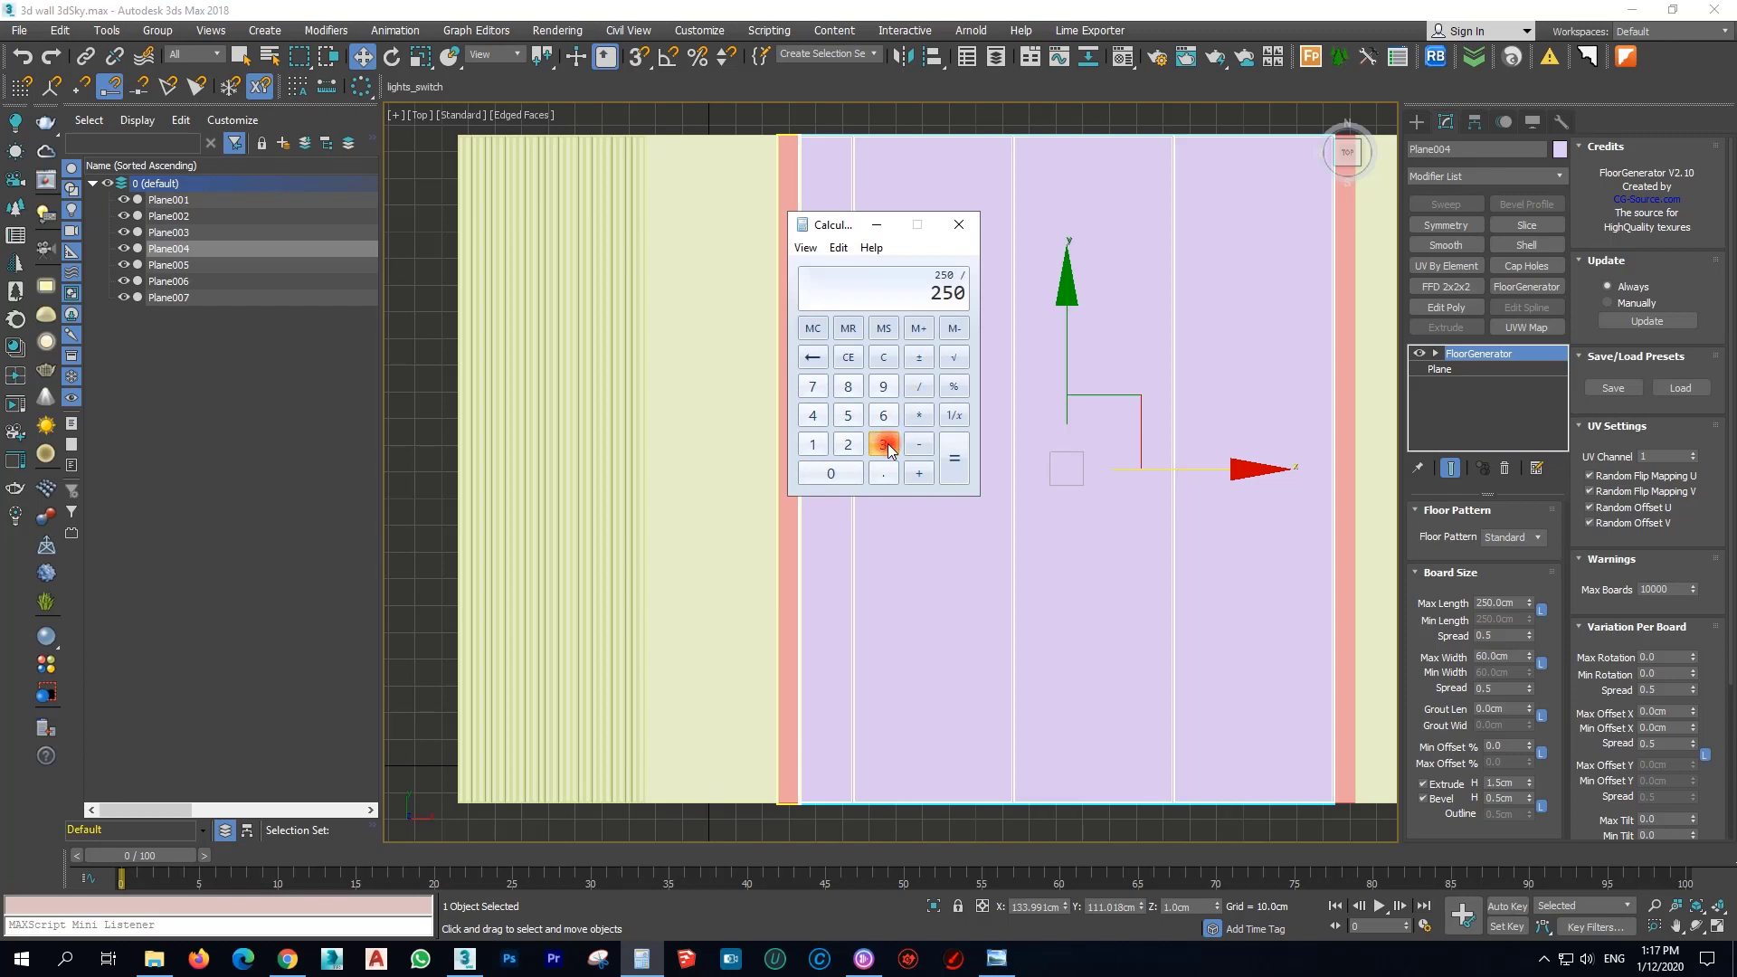
pyautogui.click(952, 477)
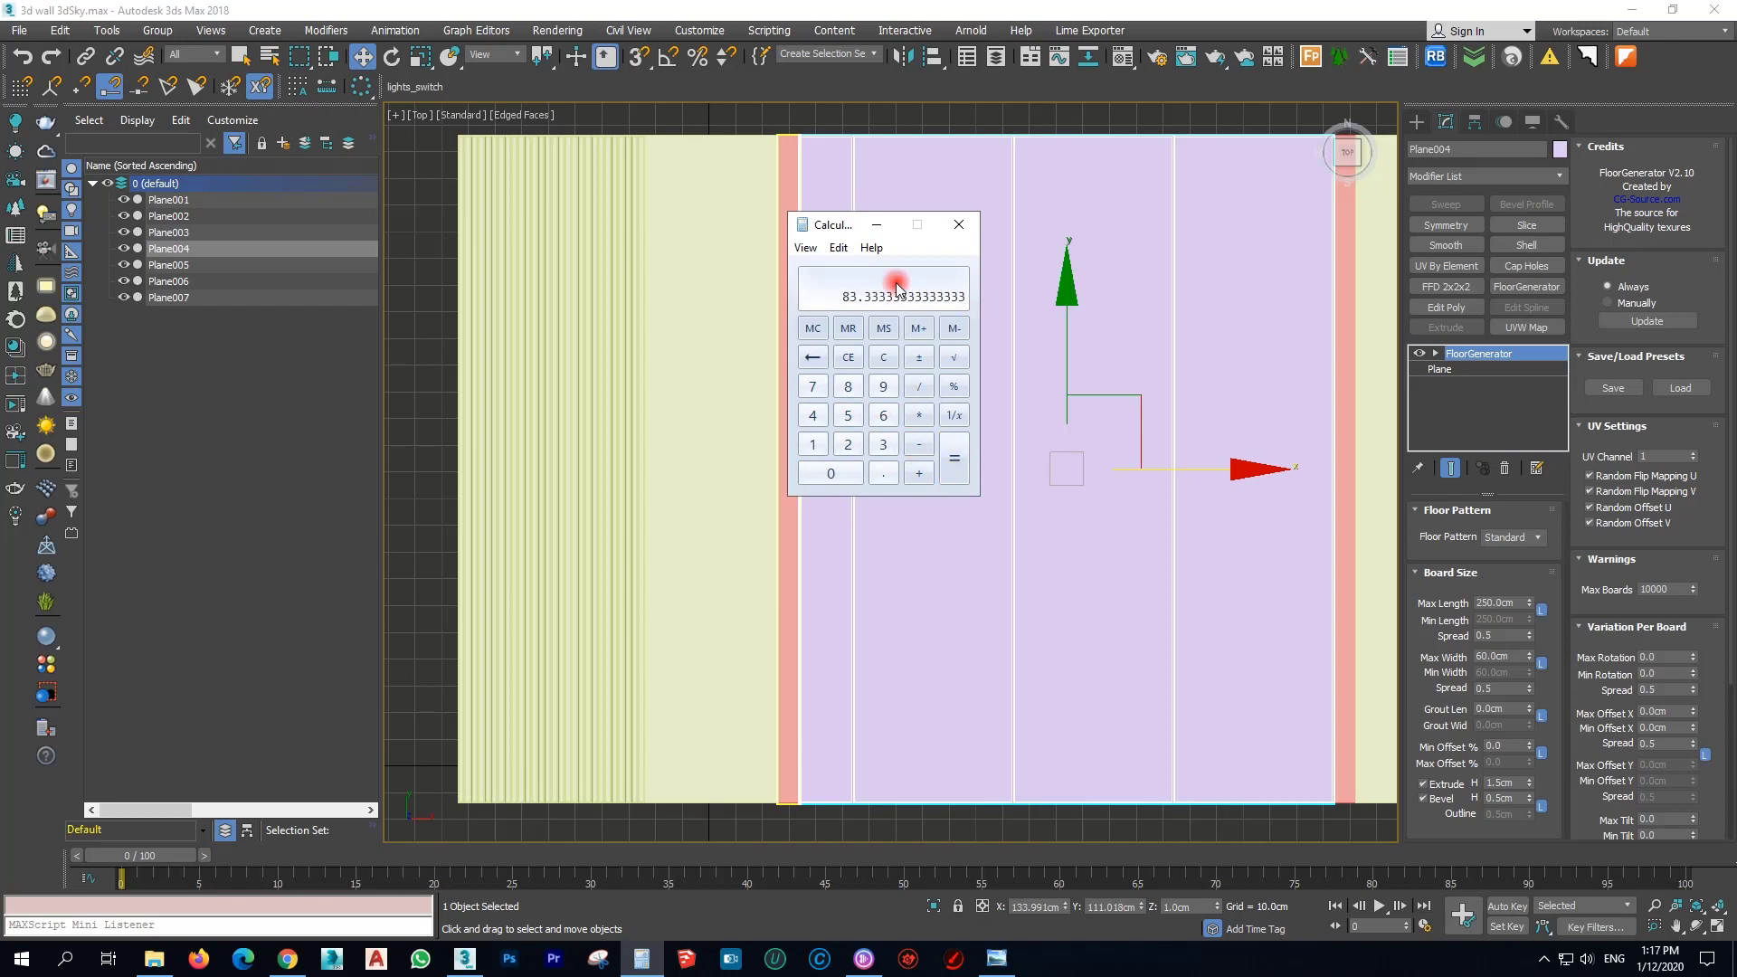
pyautogui.click(877, 225)
# Set the maximum board length of the centre plane to 83 cm.
pyautogui.click(1535, 680)
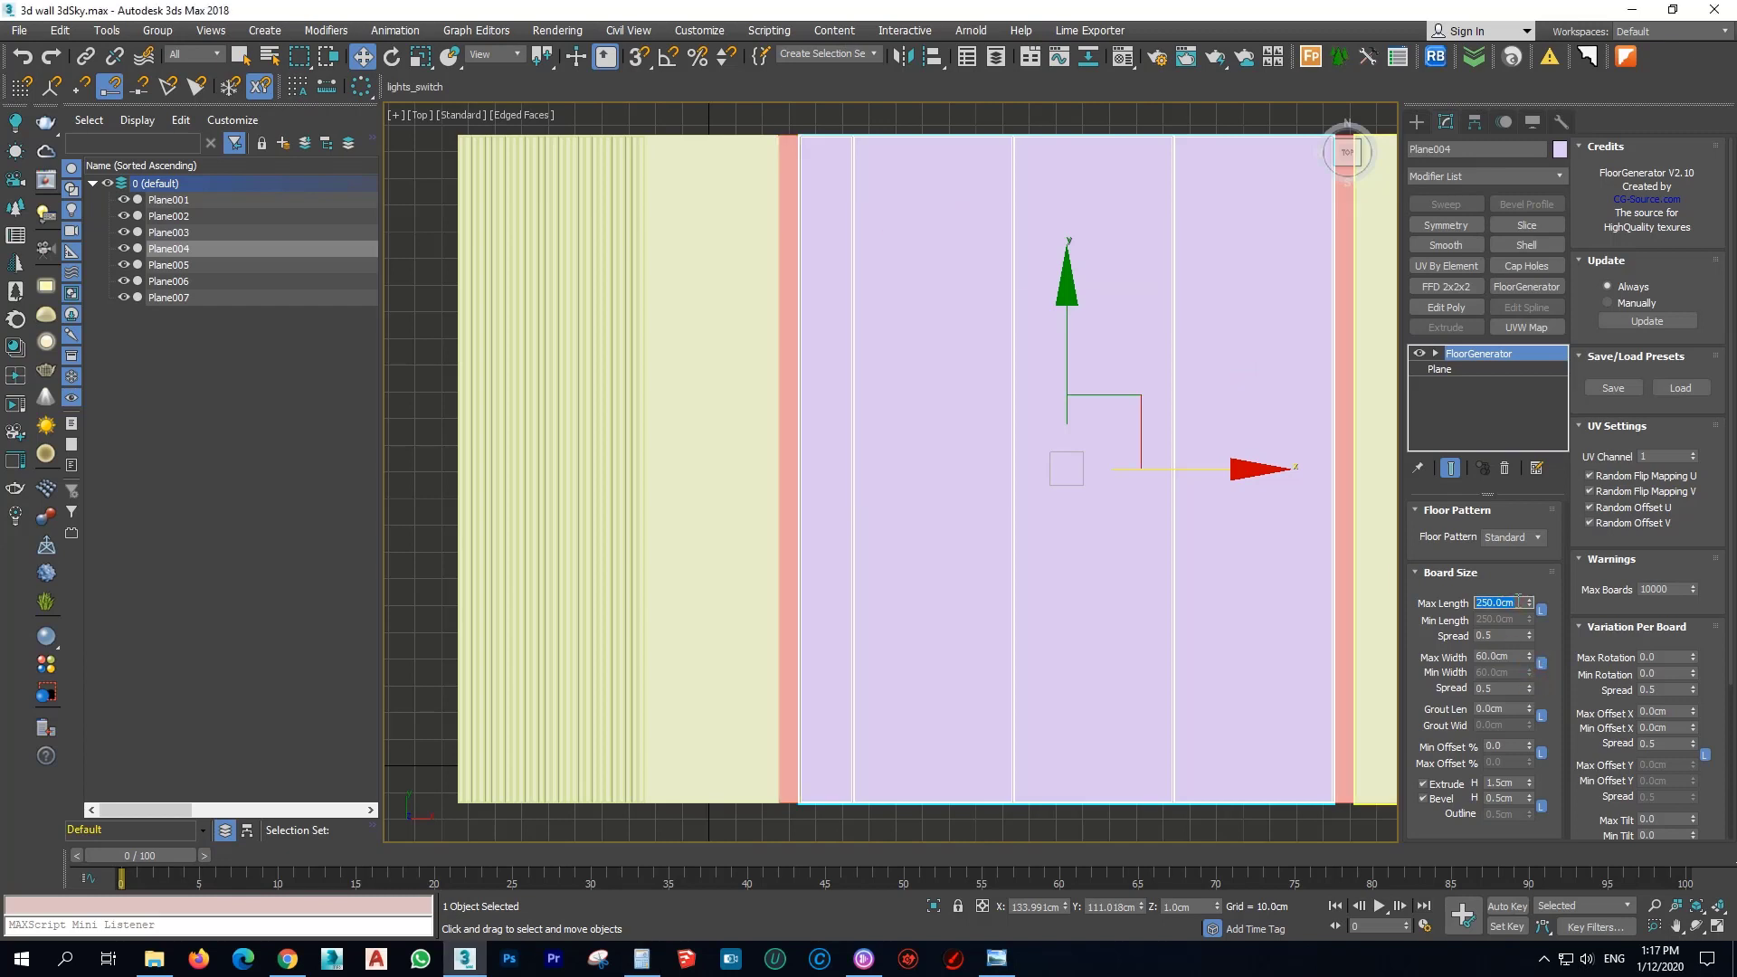
pyautogui.press('Return')
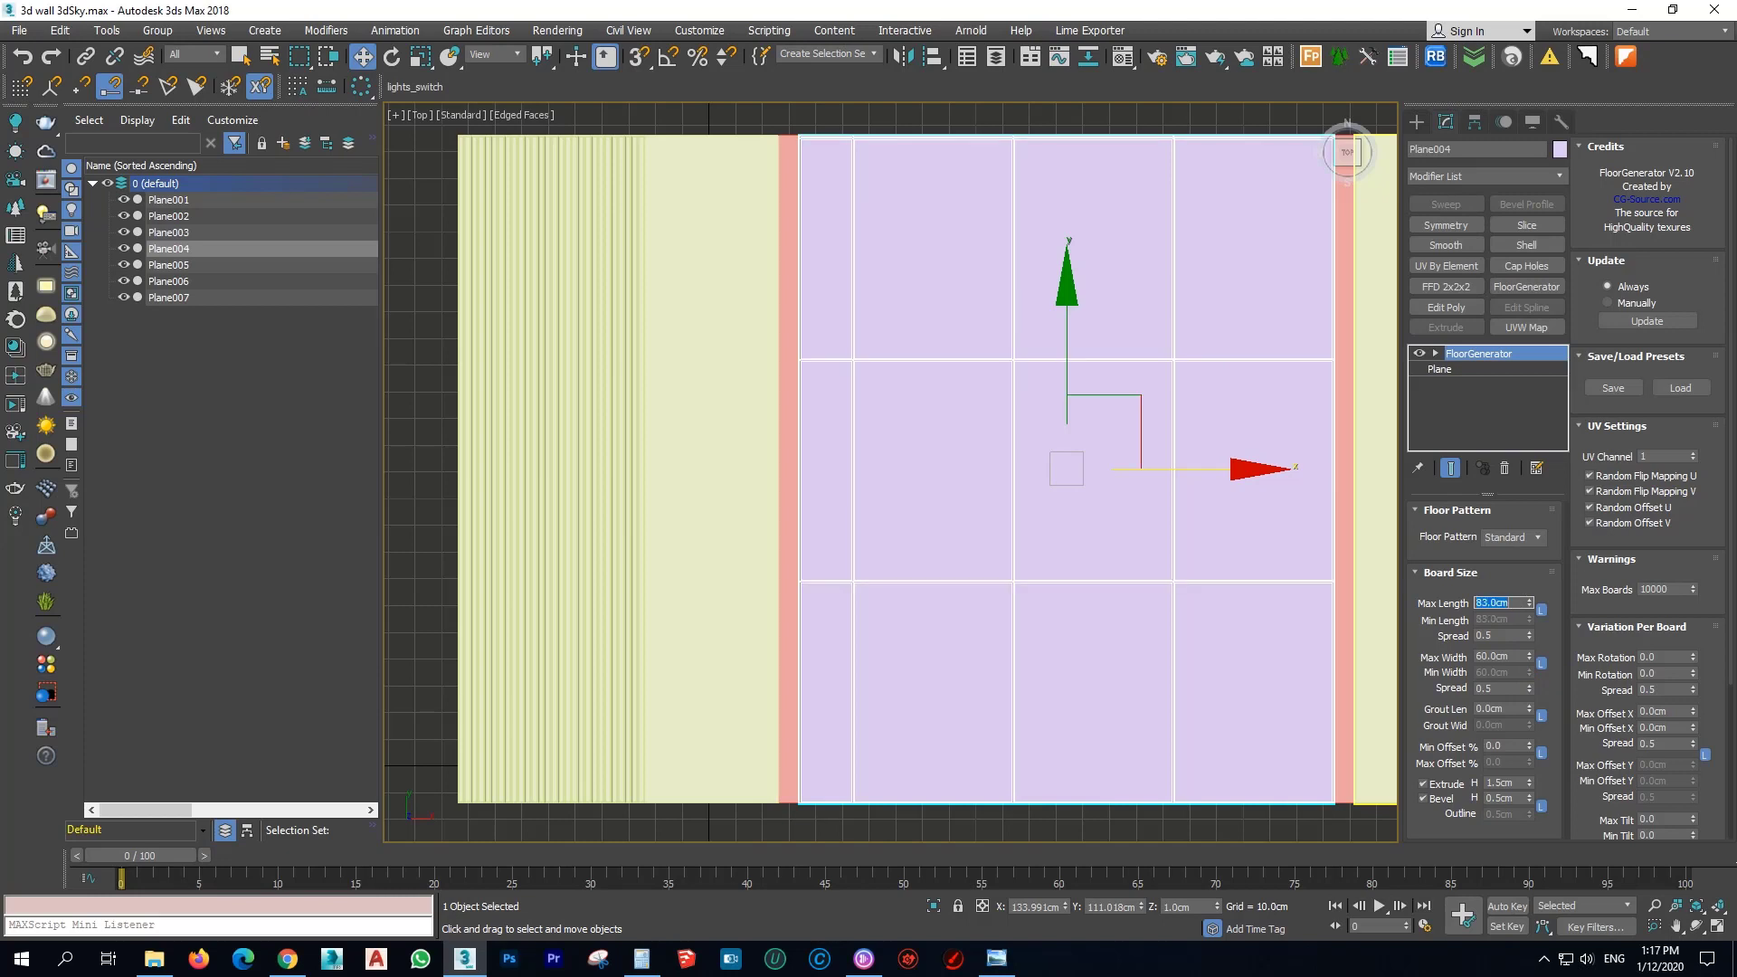
pyautogui.scroll(2, 1004, 431)
pyautogui.scroll(-2, 1096, 488)
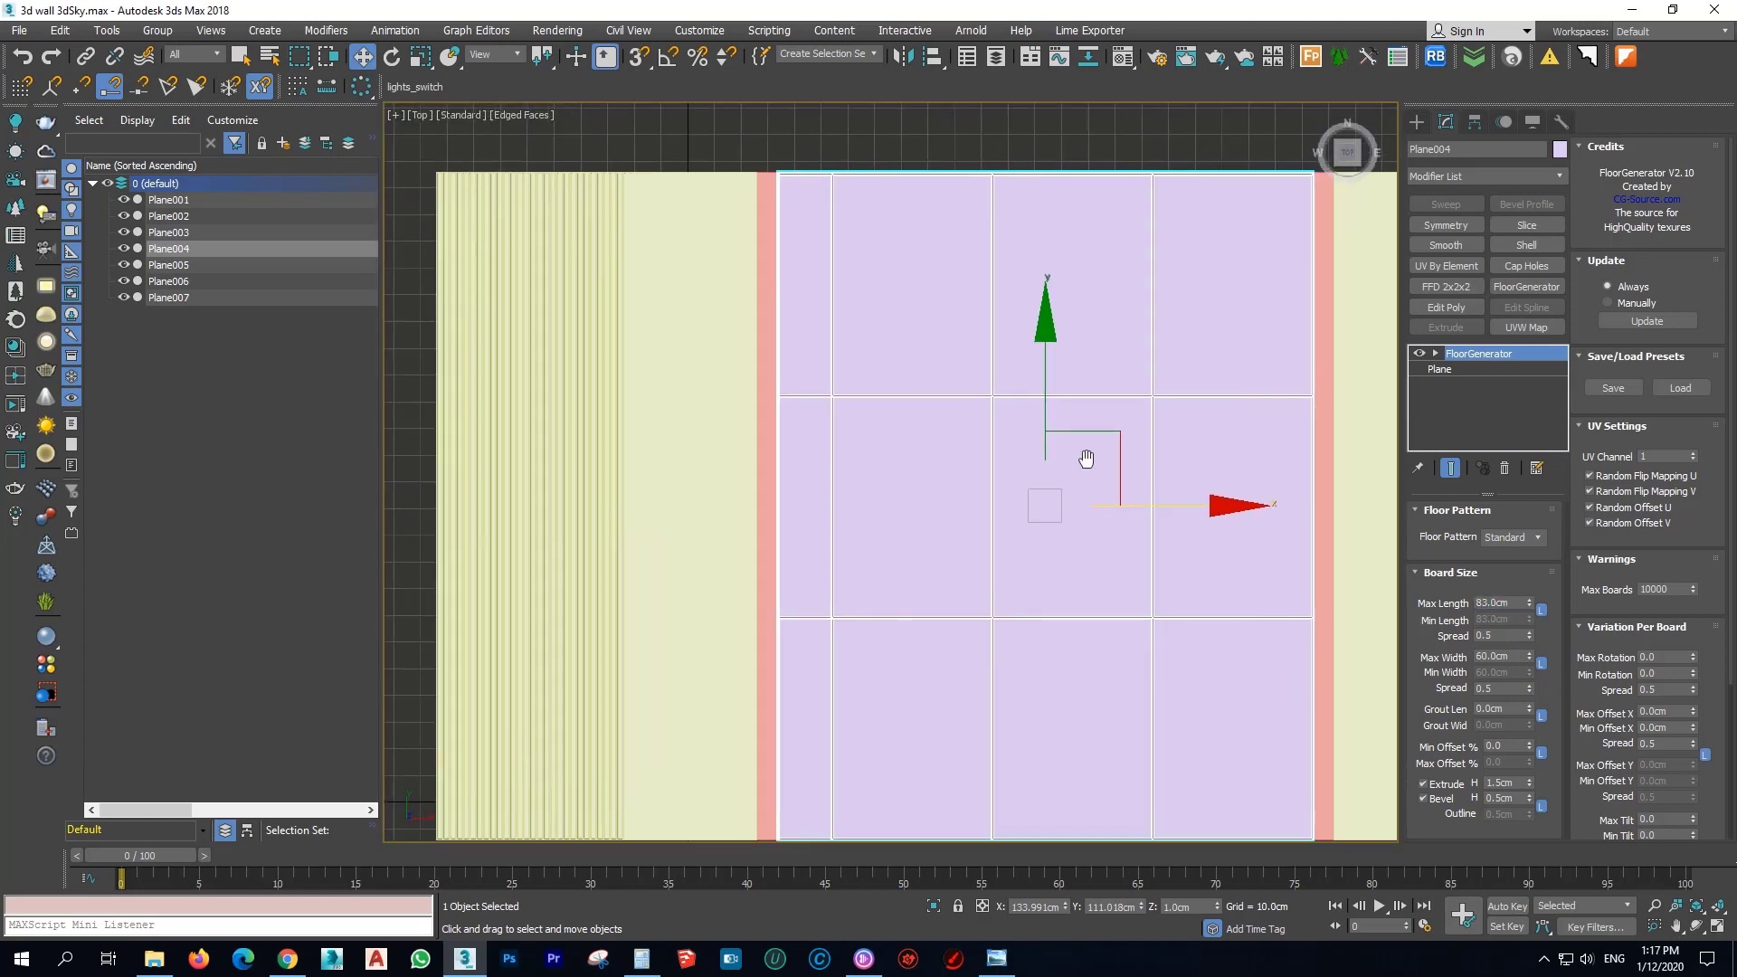
# Try maximum board widths of 54 cm and 40 cm on the centre plane, and return to 60 cm.
pyautogui.moveTo(1531, 665); pyautogui.dragTo(1531, 675)
pyautogui.doubleClick(1505, 657)
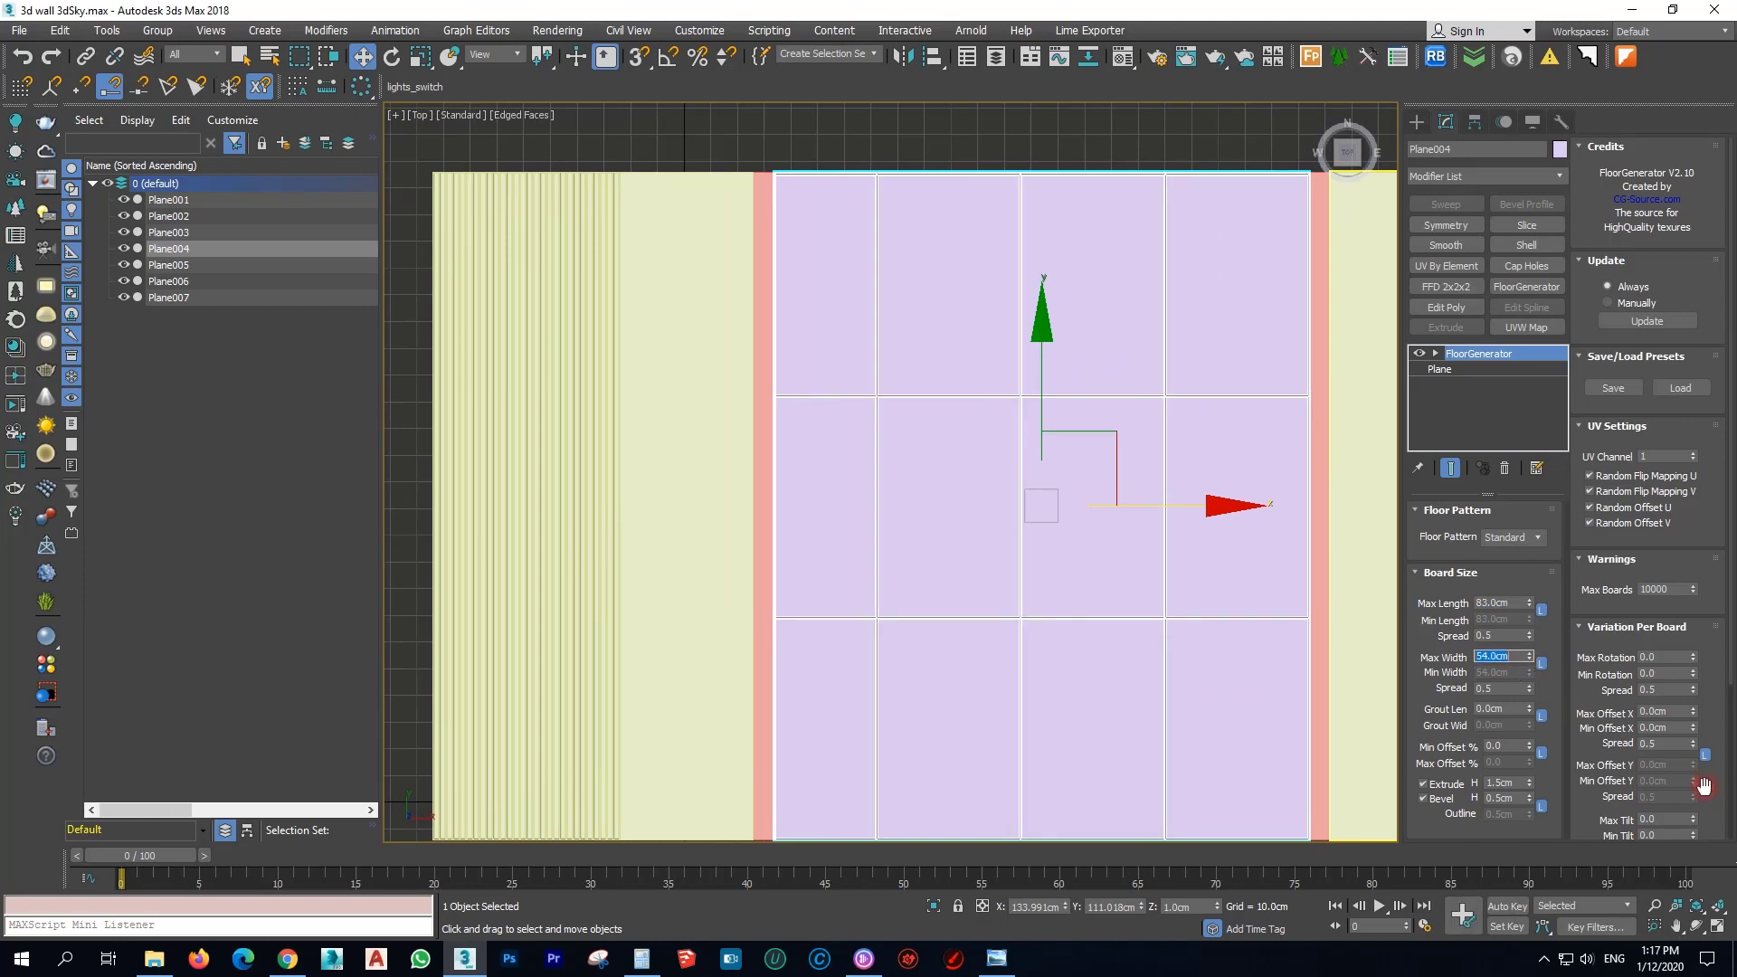
pyautogui.write('40')
pyautogui.press('Return')
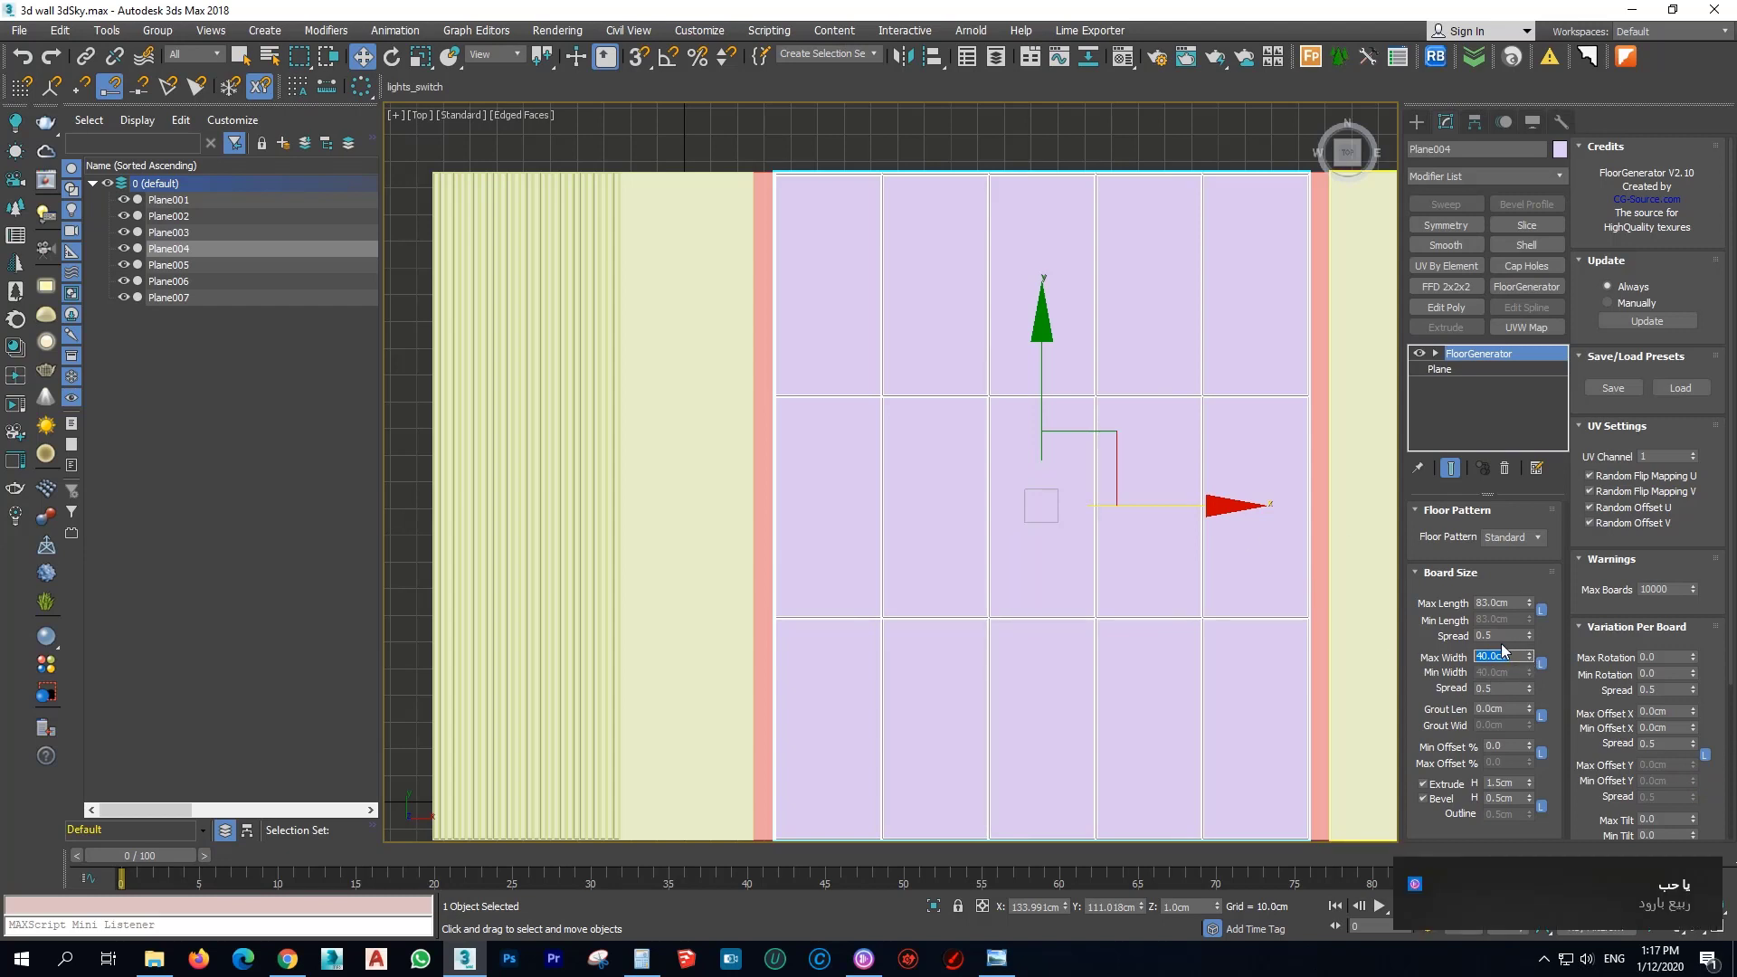
pyautogui.write('60')
pyautogui.press('Return')
# Unlock the centre plane's minimum board width from the maximum and set it to 20 cm.
pyautogui.click(1542, 665)
pyautogui.moveTo(1527, 676); pyautogui.dragTo(1250, 581)
pyautogui.write('20')
pyautogui.press('Return')
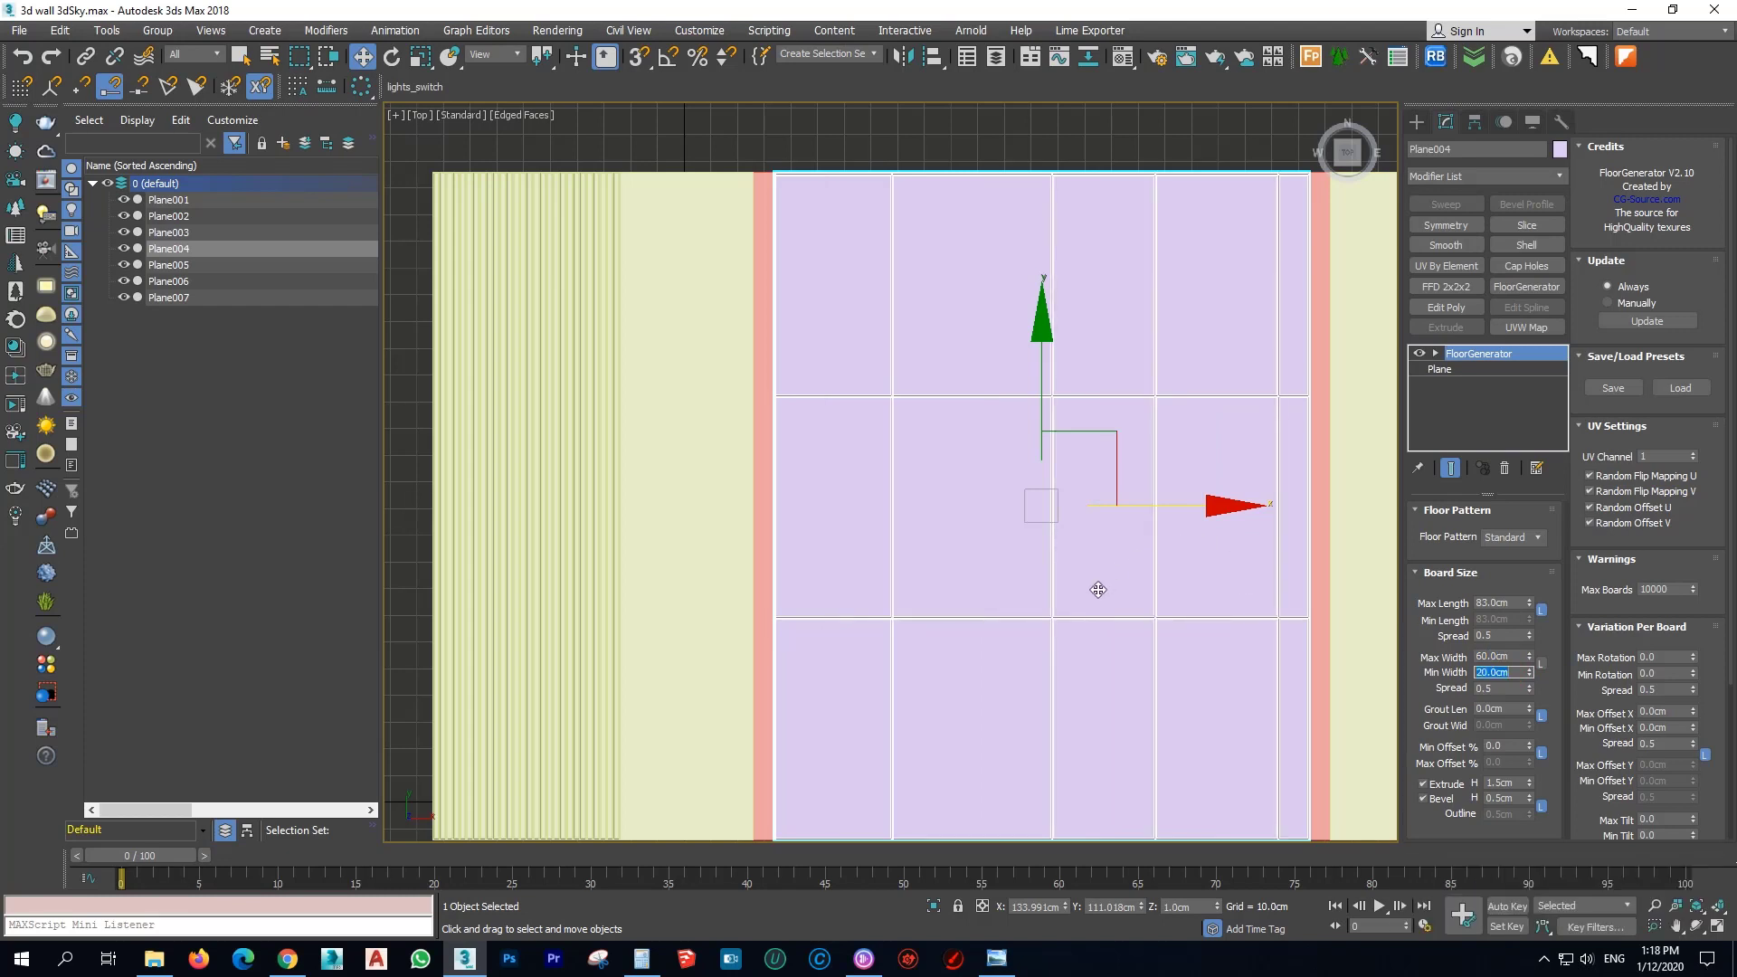
pyautogui.moveTo(1097, 589); pyautogui.dragTo(1066, 460, button='middle')
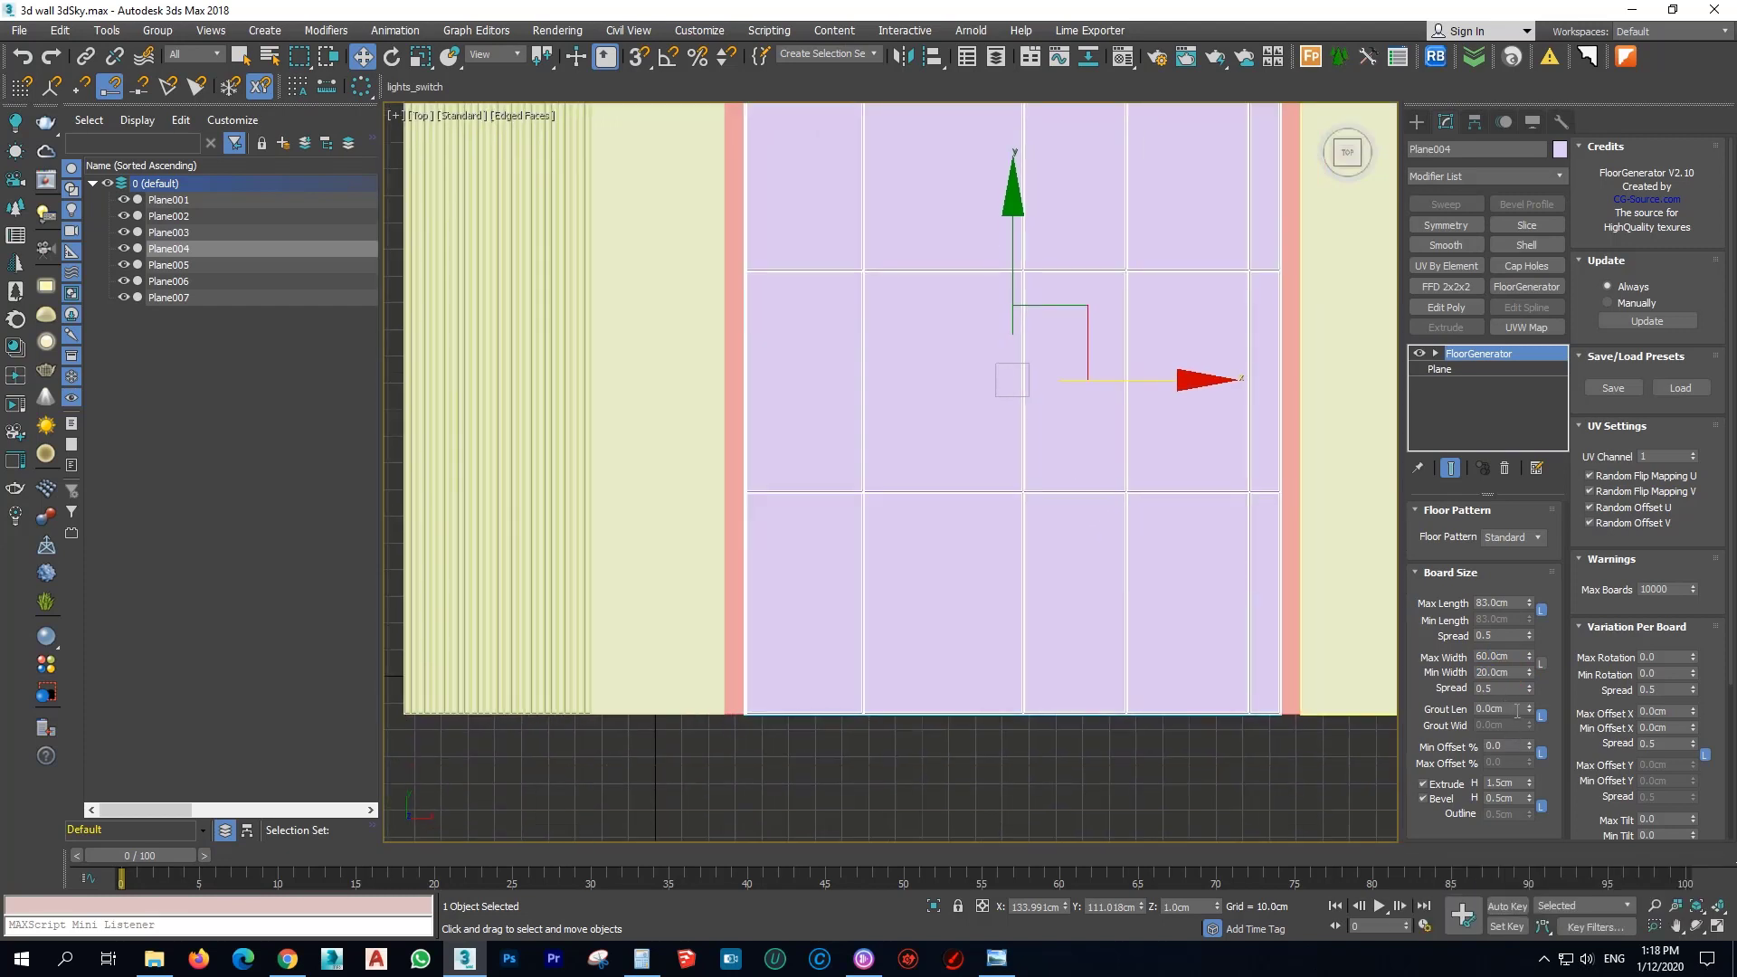
# Try adjusting the minimum offset percentage of the centre plane's boards.
pyautogui.moveTo(1531, 747)
pyautogui.mouseDown()
pyautogui.moveTo(1527, 335)
pyautogui.moveTo(1540, 742)
pyautogui.mouseUp()
pyautogui.scroll(-4, 1276, 701)
pyautogui.moveTo(1235, 641); pyautogui.dragTo(1168, 525, button='middle')
pyautogui.scroll(5, 1168, 525)
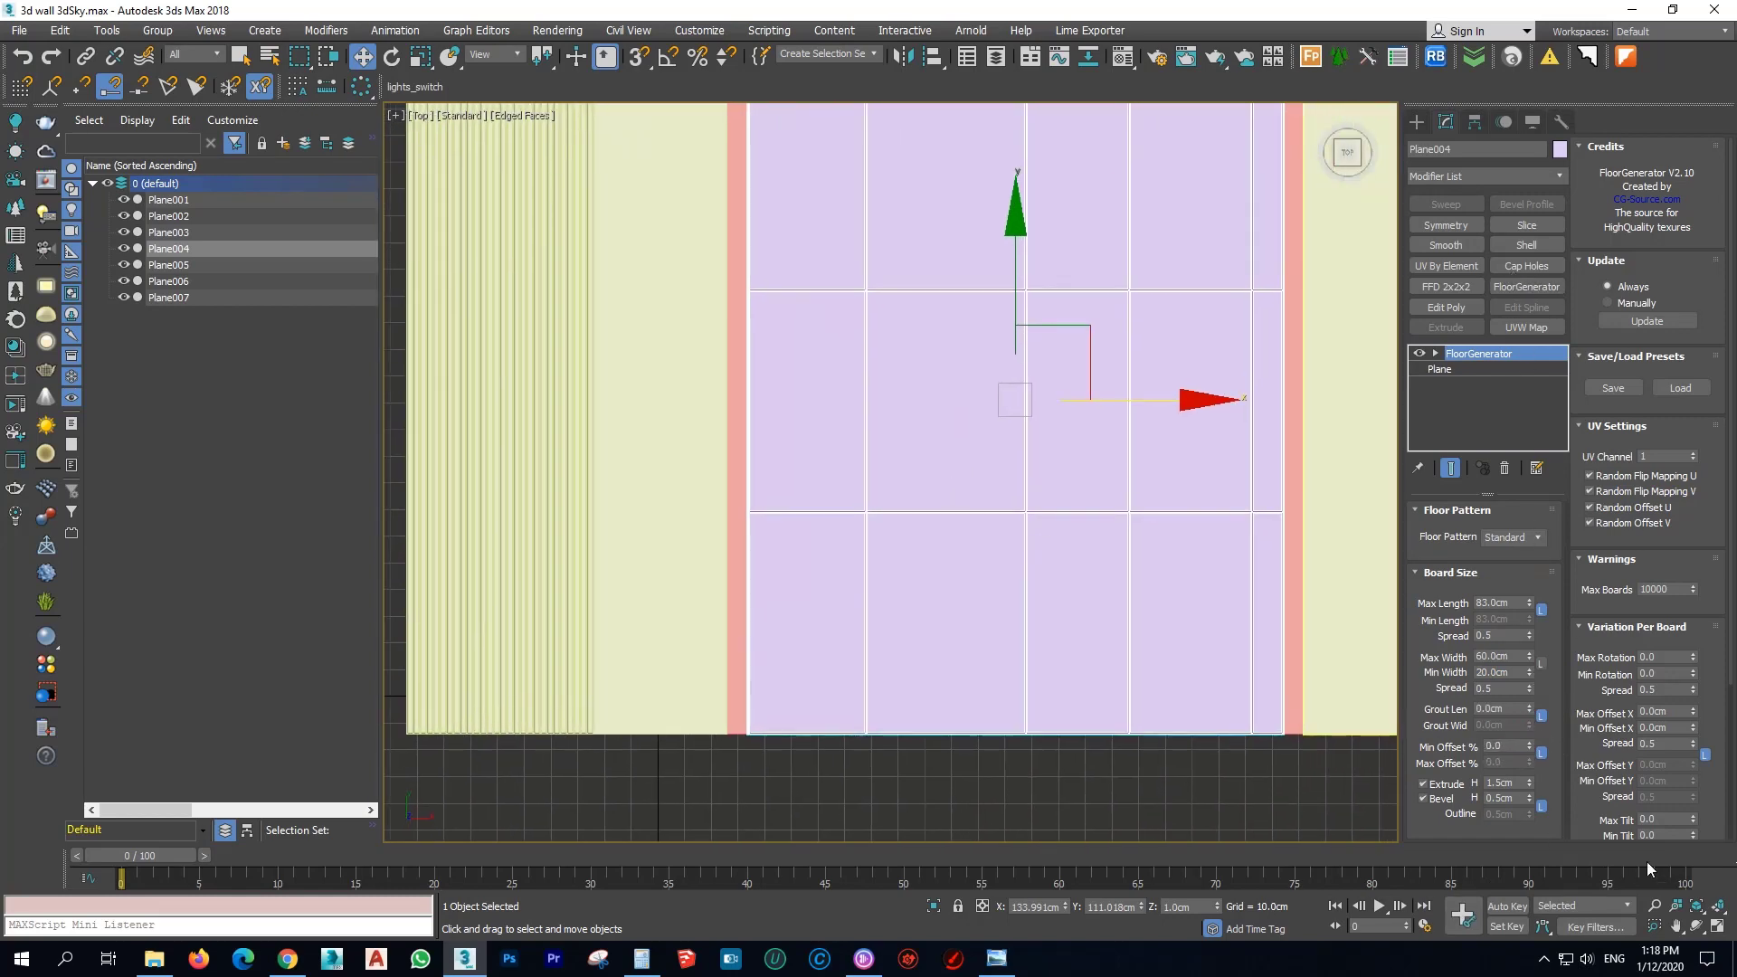
# Set the grout length between the centre plane's boards to 2.5 cm and check the gaps.
pyautogui.moveTo(1531, 711); pyautogui.dragTo(1268, 678)
pyautogui.write('2')
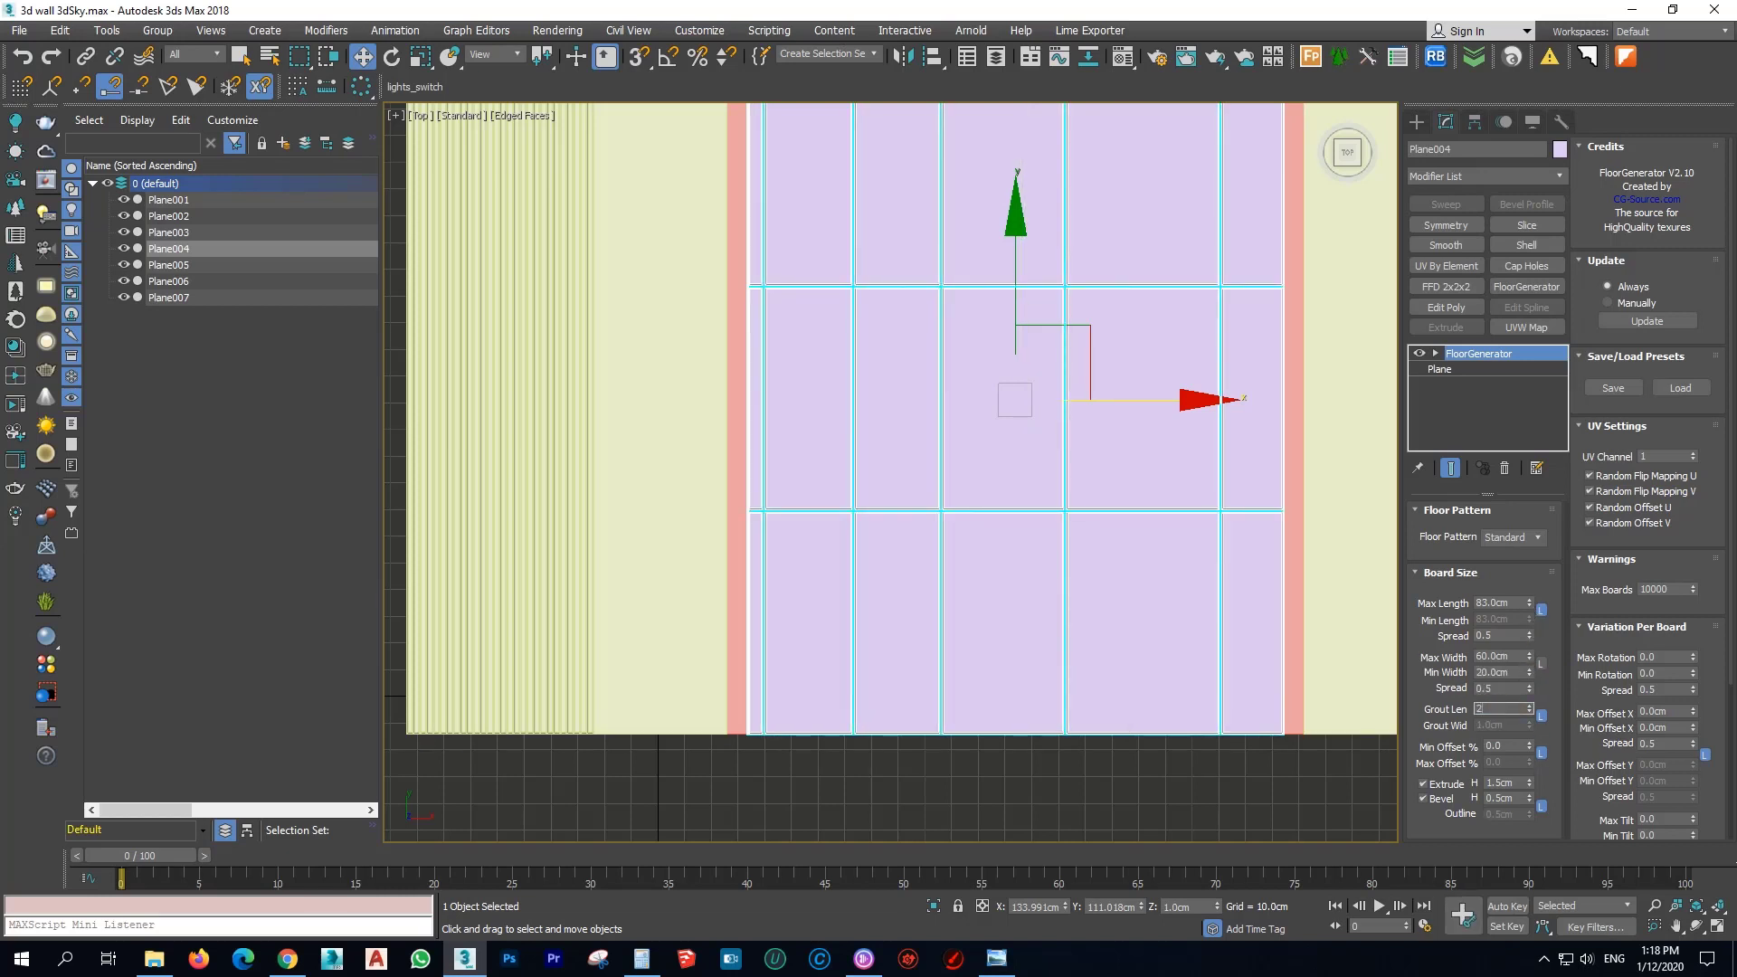
pyautogui.write('.5')
pyautogui.press('Return')
pyautogui.scroll(4, 803, 532)
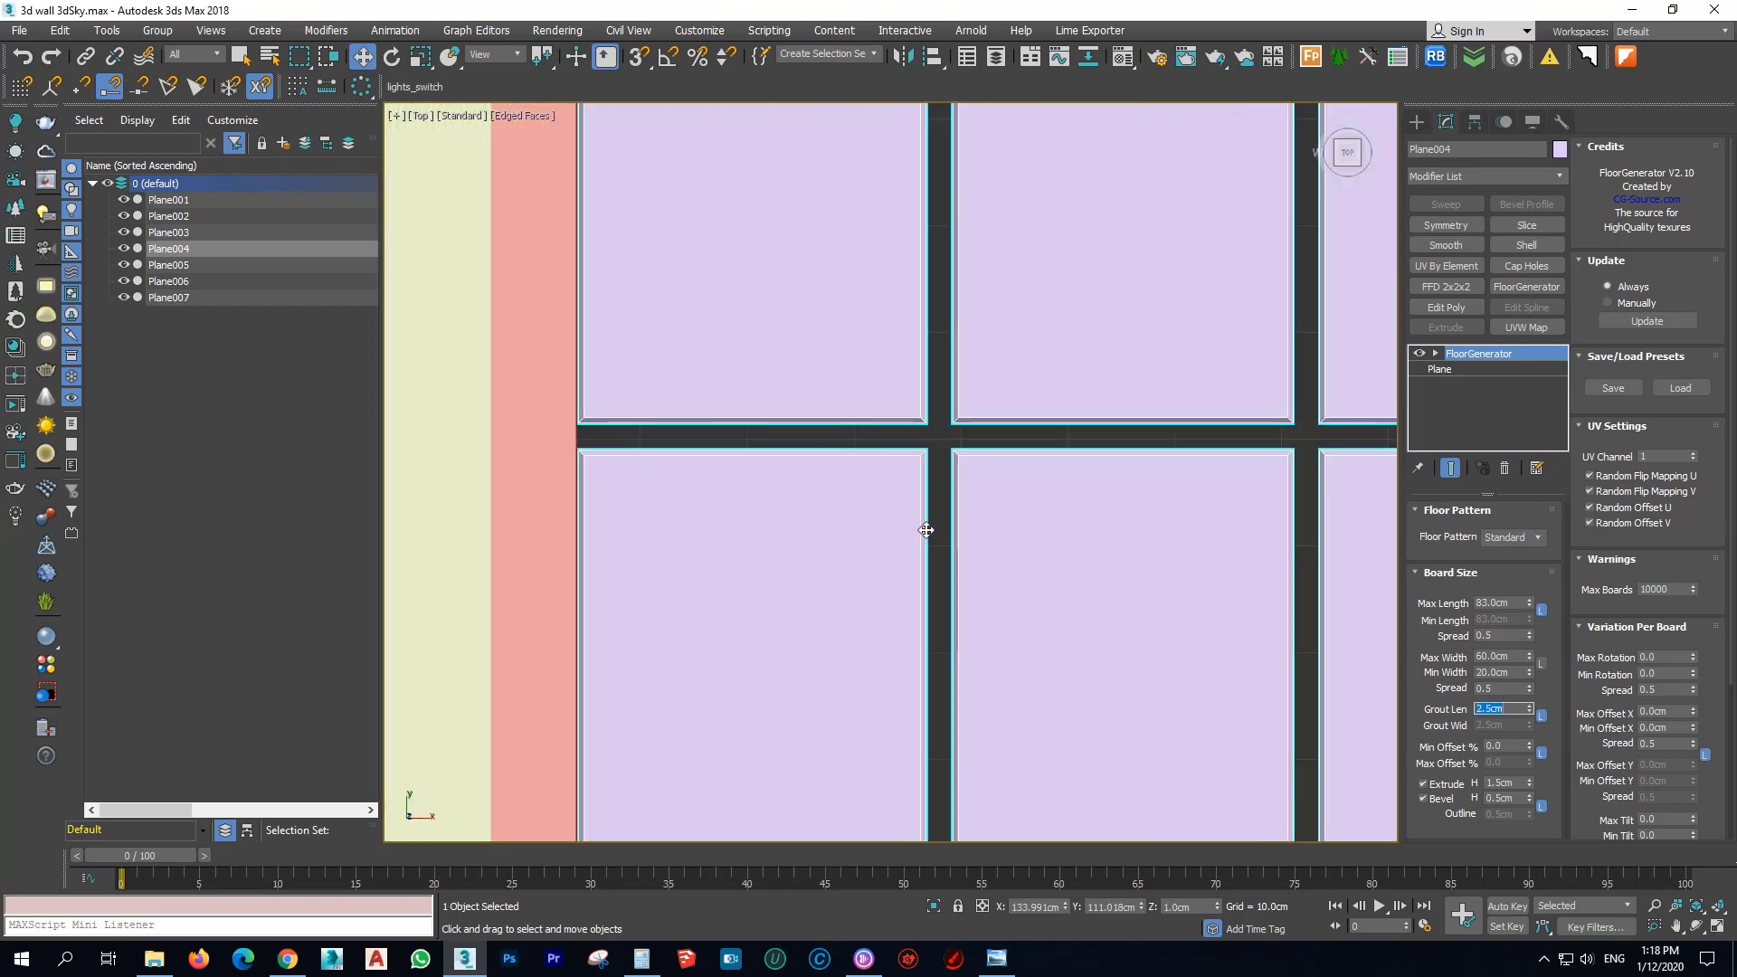
pyautogui.scroll(-2, 901, 559)
pyautogui.scroll(-3, 1018, 522)
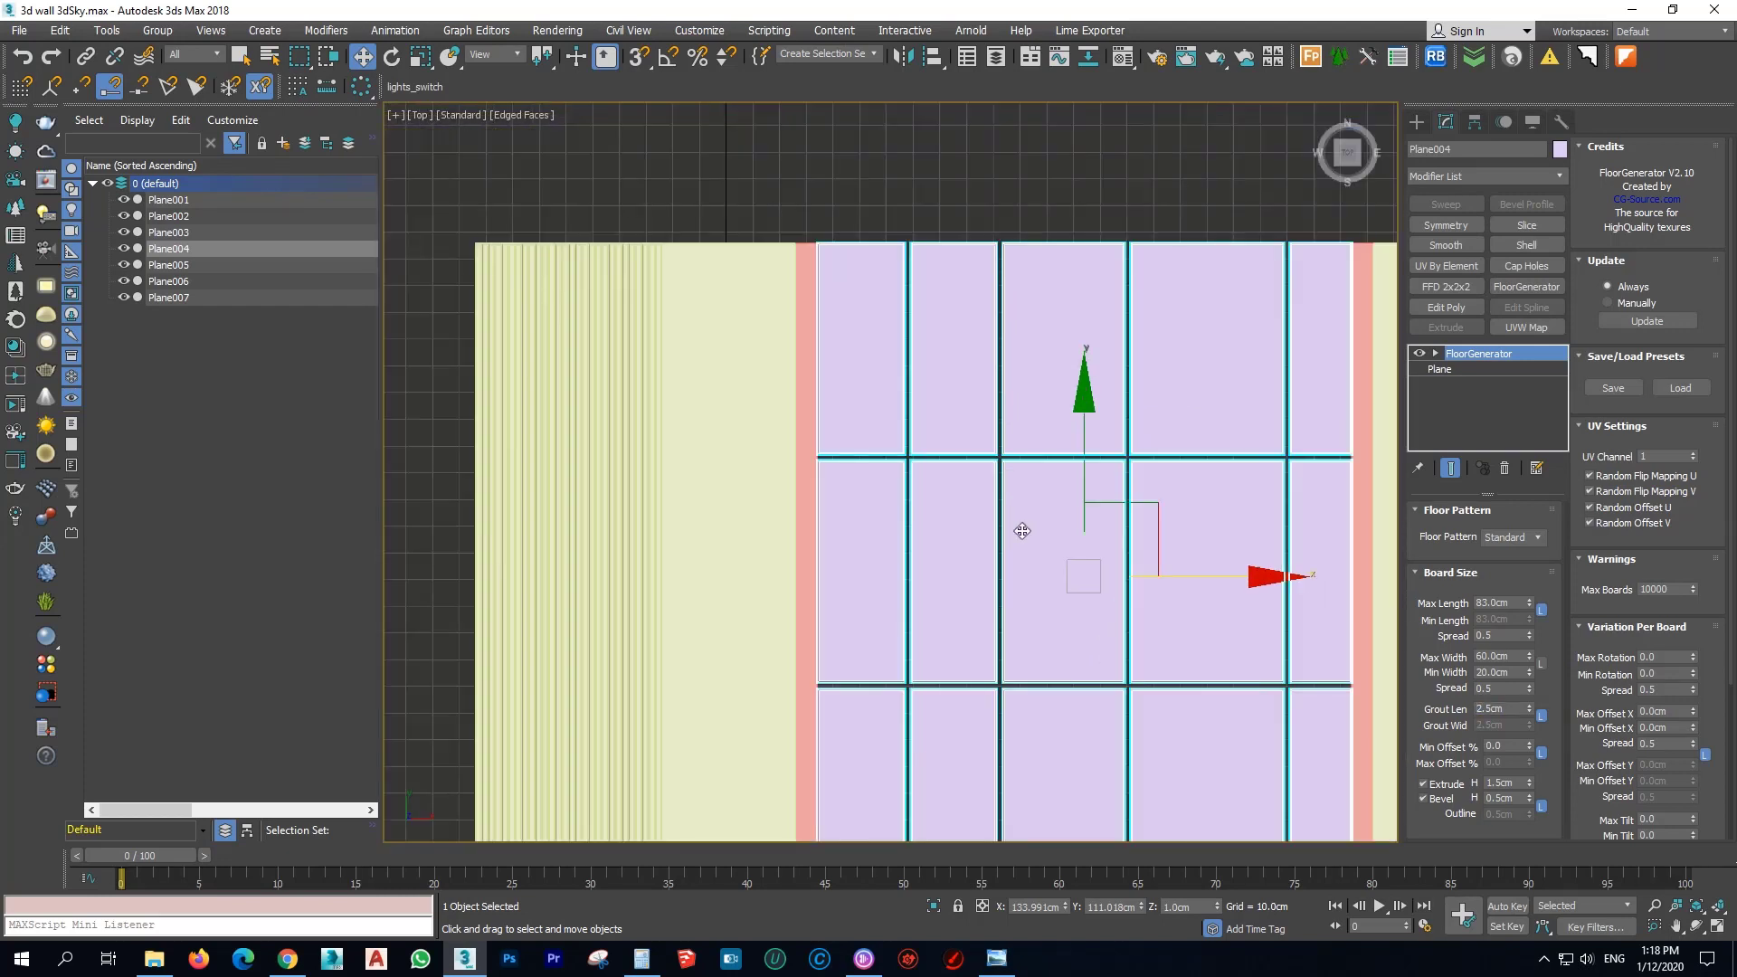
pyautogui.moveTo(1020, 527); pyautogui.dragTo(917, 465, button='middle')
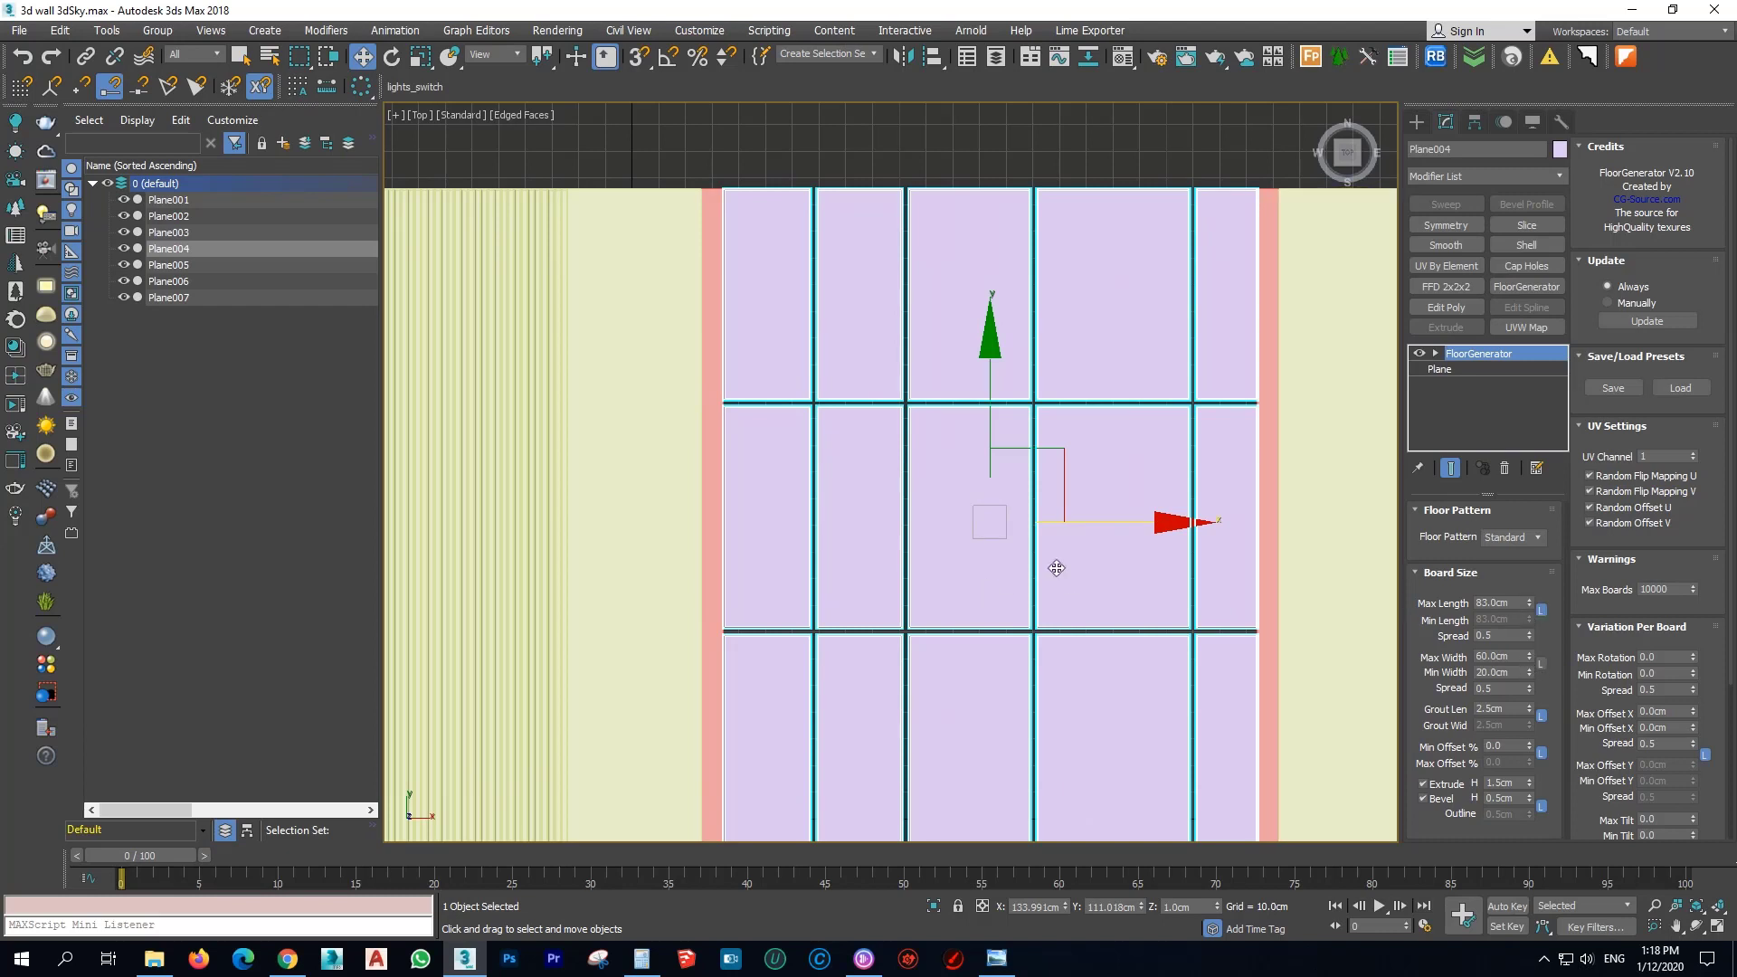
pyautogui.moveTo(1056, 568); pyautogui.dragTo(983, 490, button='middle')
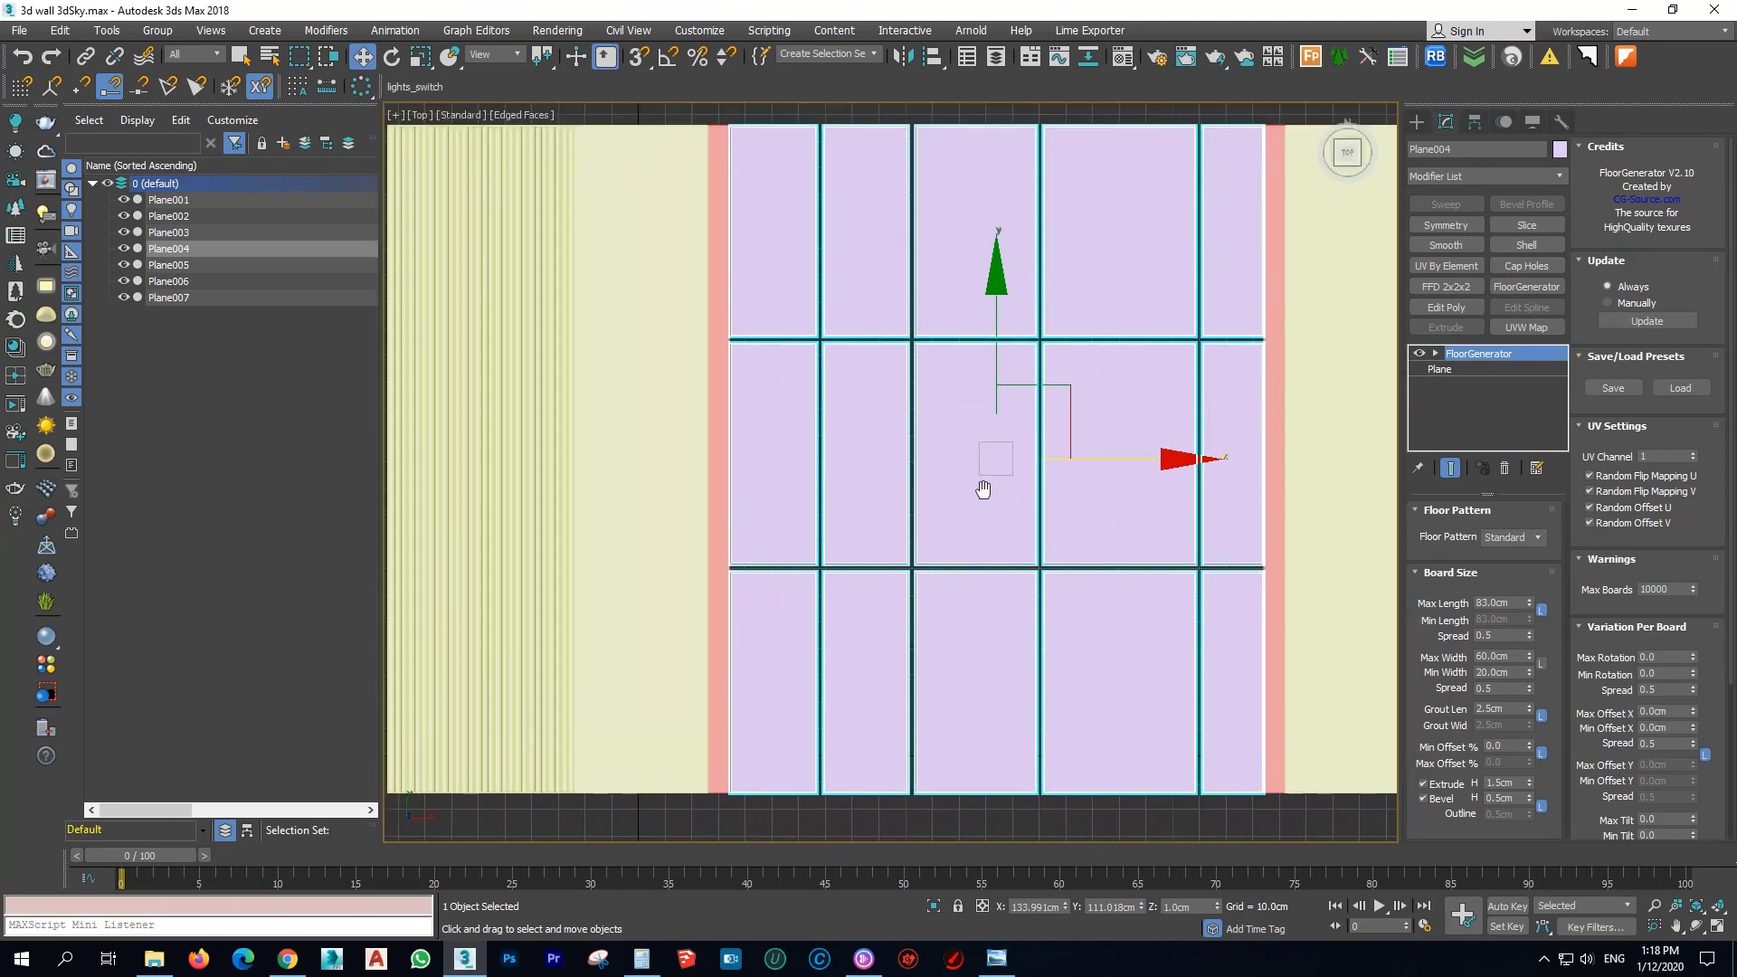
# Unlock the centre plane's maximum board offset from the minimum and try different offset percentages for both.
pyautogui.click(1540, 752)
pyautogui.moveTo(1530, 761); pyautogui.dragTo(1491, 304)
pyautogui.hotkey('ctrl', 'z')
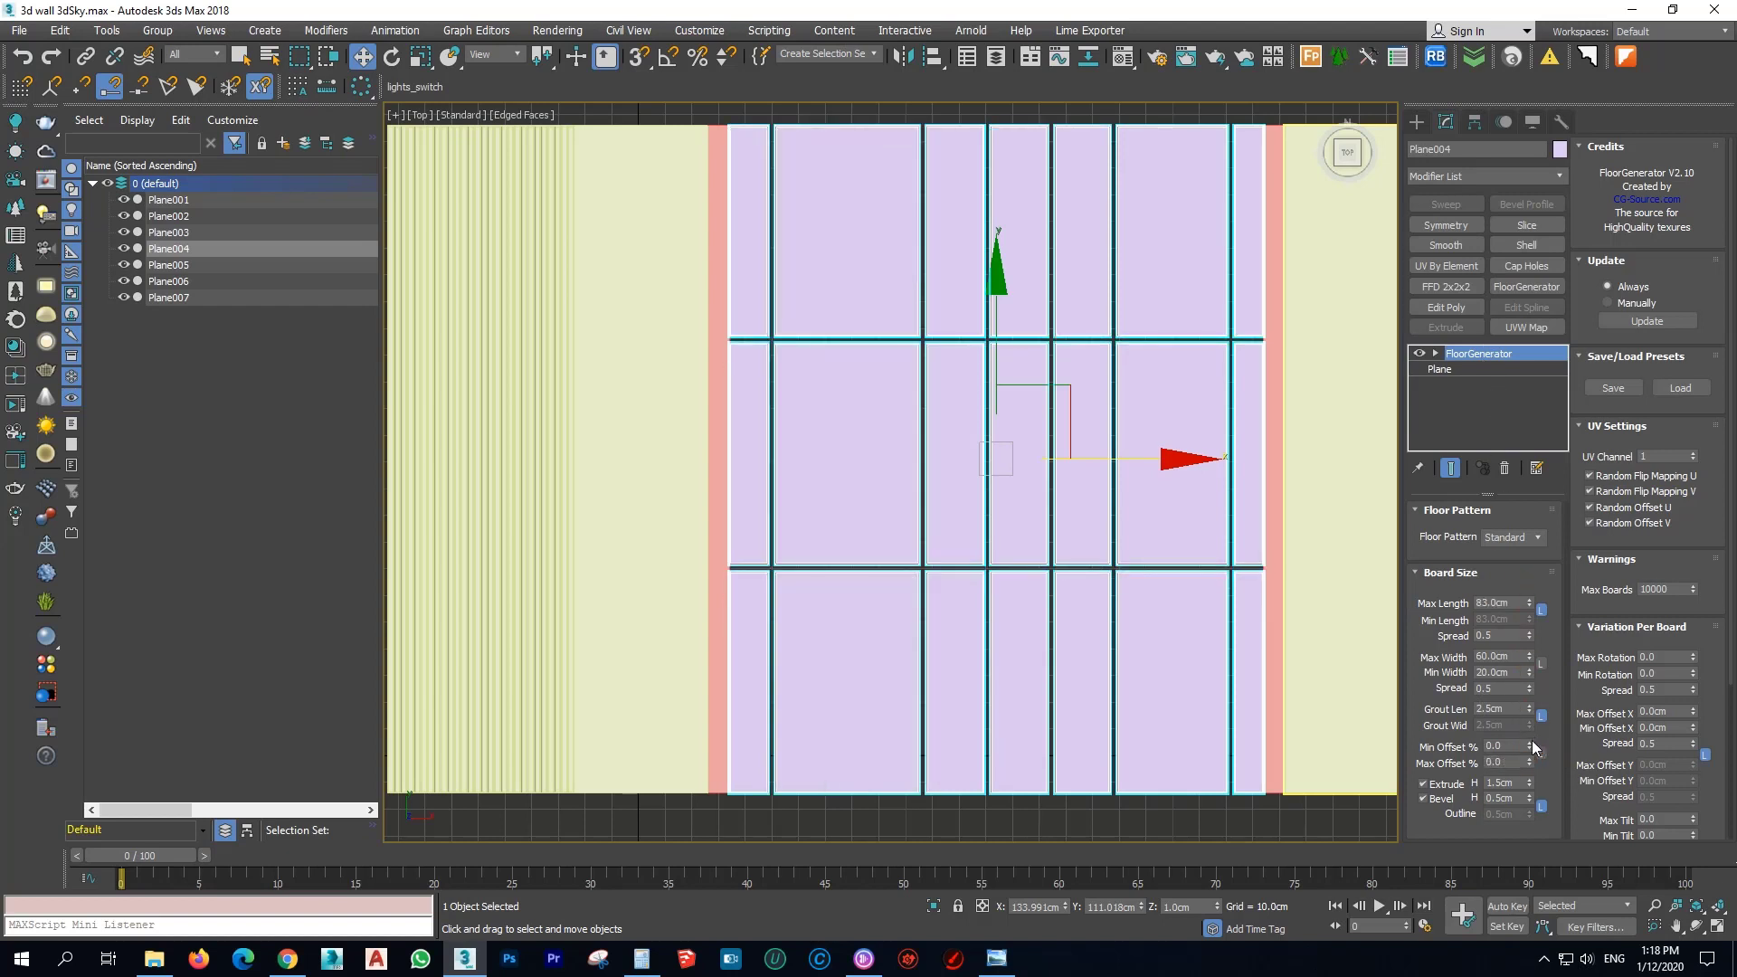
pyautogui.moveTo(1531, 746); pyautogui.dragTo(1499, 205)
pyautogui.moveTo(1510, 744); pyautogui.dragTo(1230, 718)
pyautogui.write('2')
# Set the maximum offset of the centre plane's boards to 80% and check the staggered joints.
pyautogui.moveTo(1520, 763); pyautogui.dragTo(1203, 716)
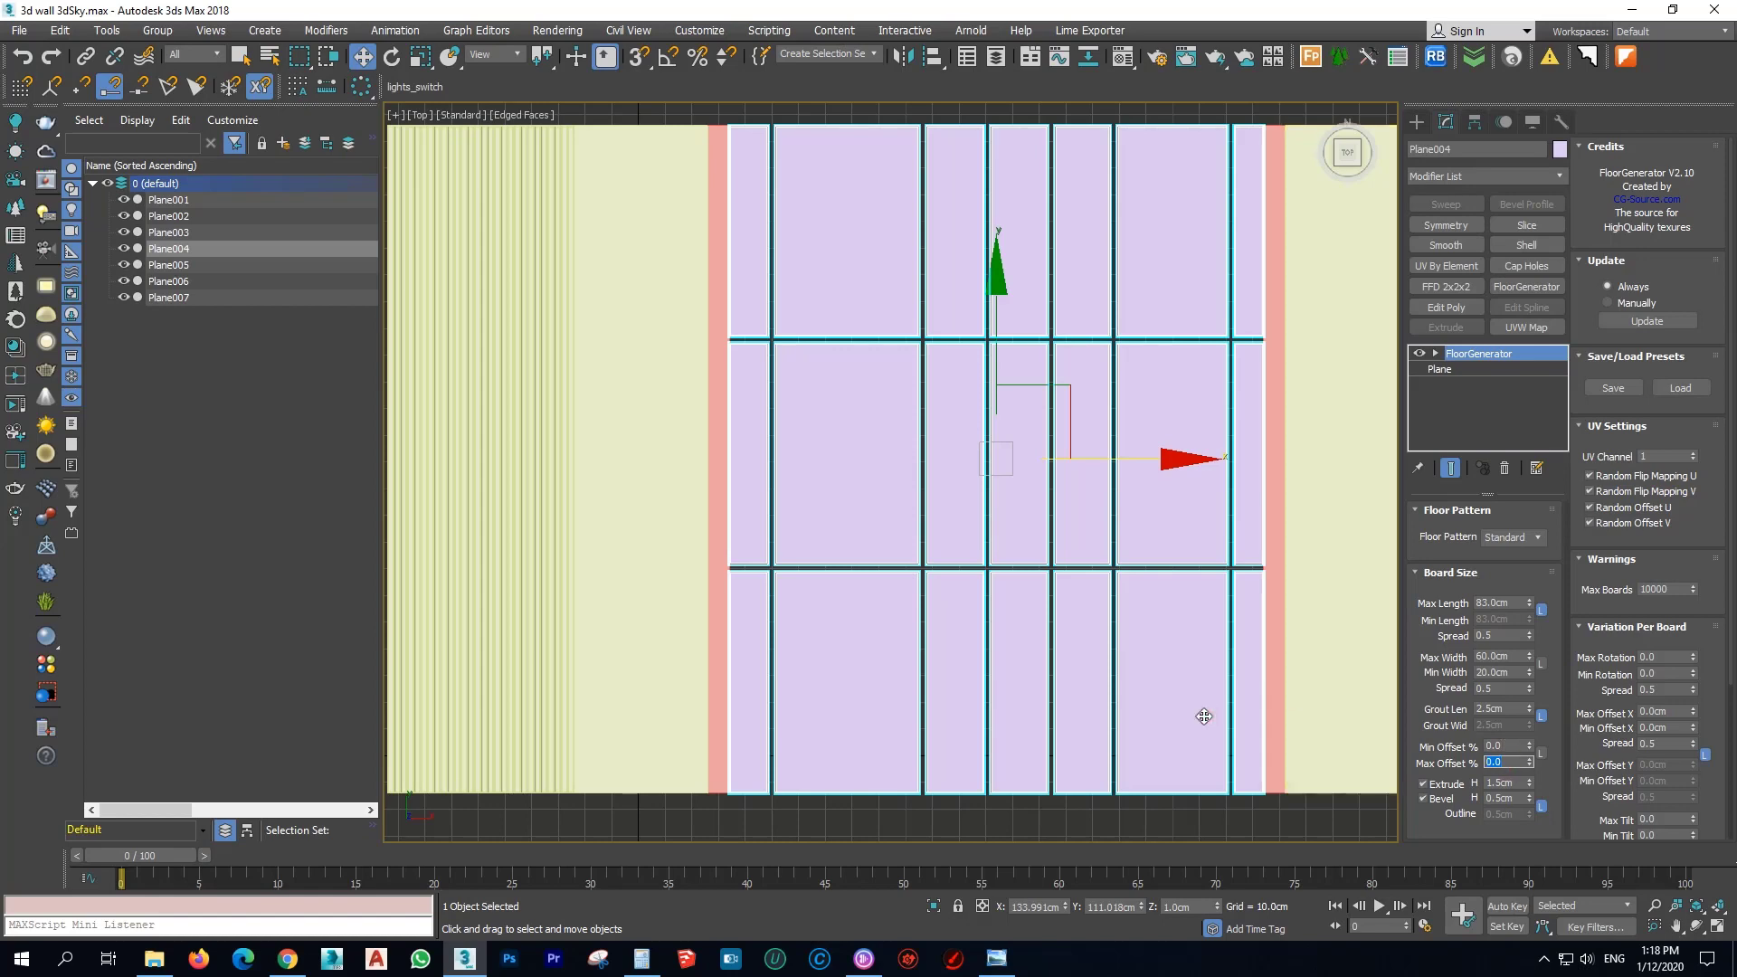
pyautogui.write('80')
pyautogui.press('Return')
pyautogui.scroll(-4, 1172, 701)
pyautogui.scroll(7, 1013, 493)
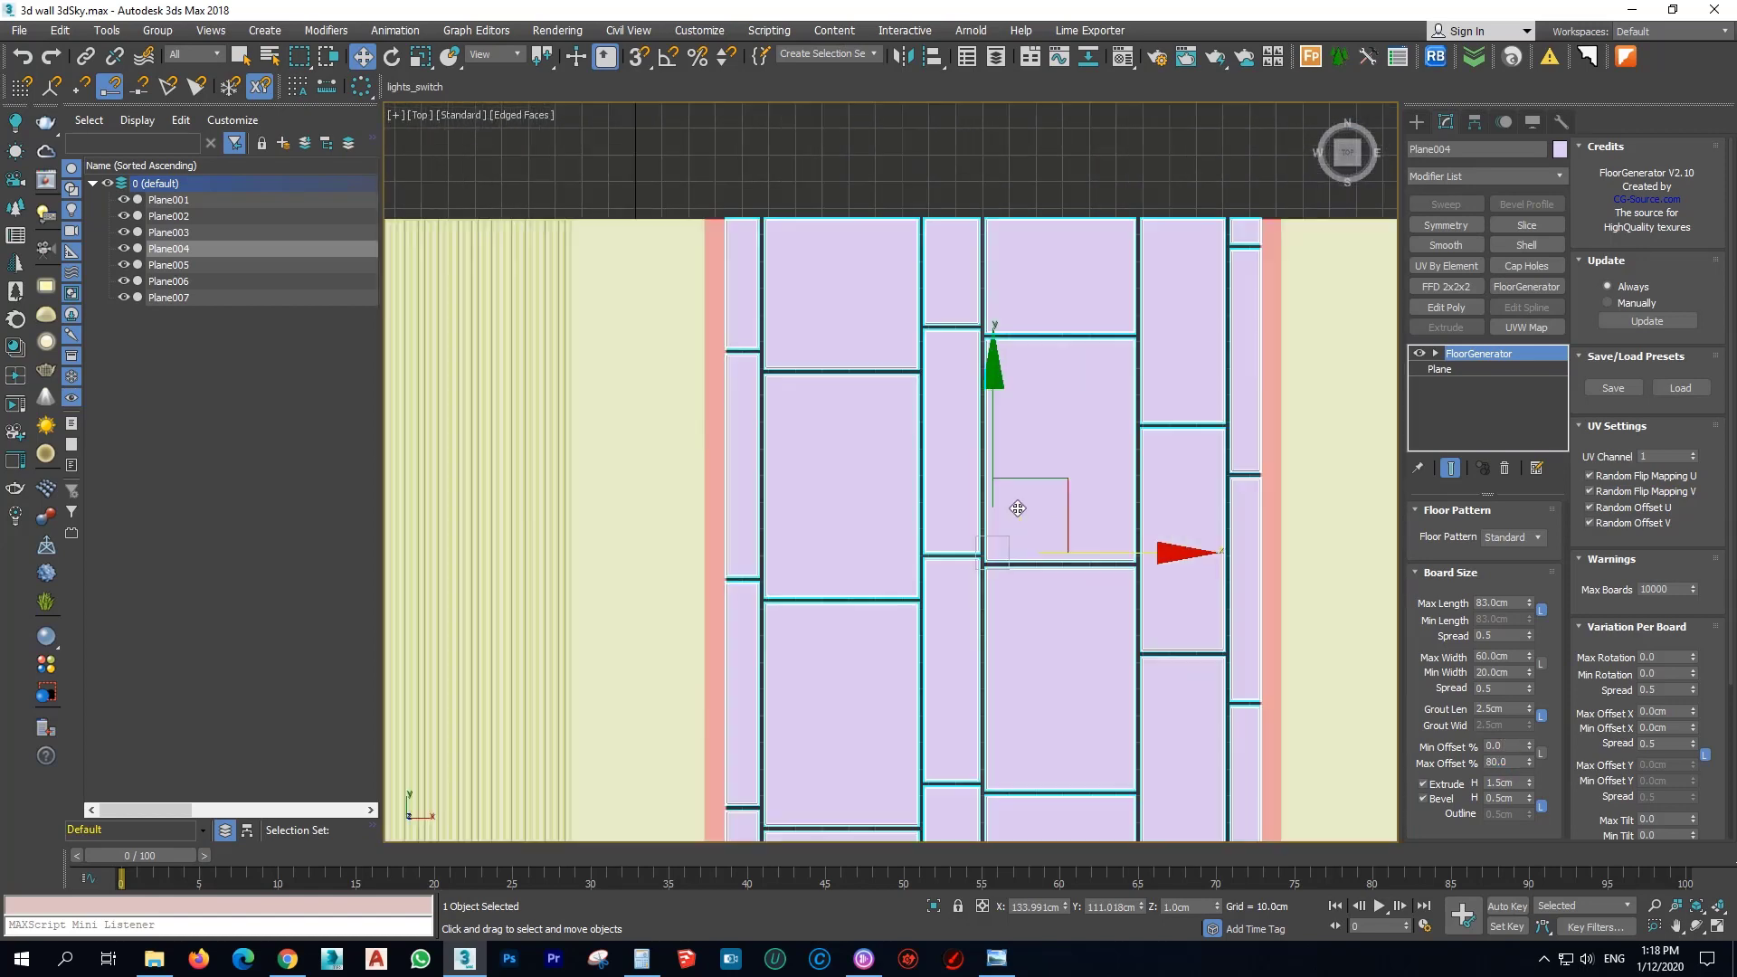
pyautogui.scroll(3, 945, 580)
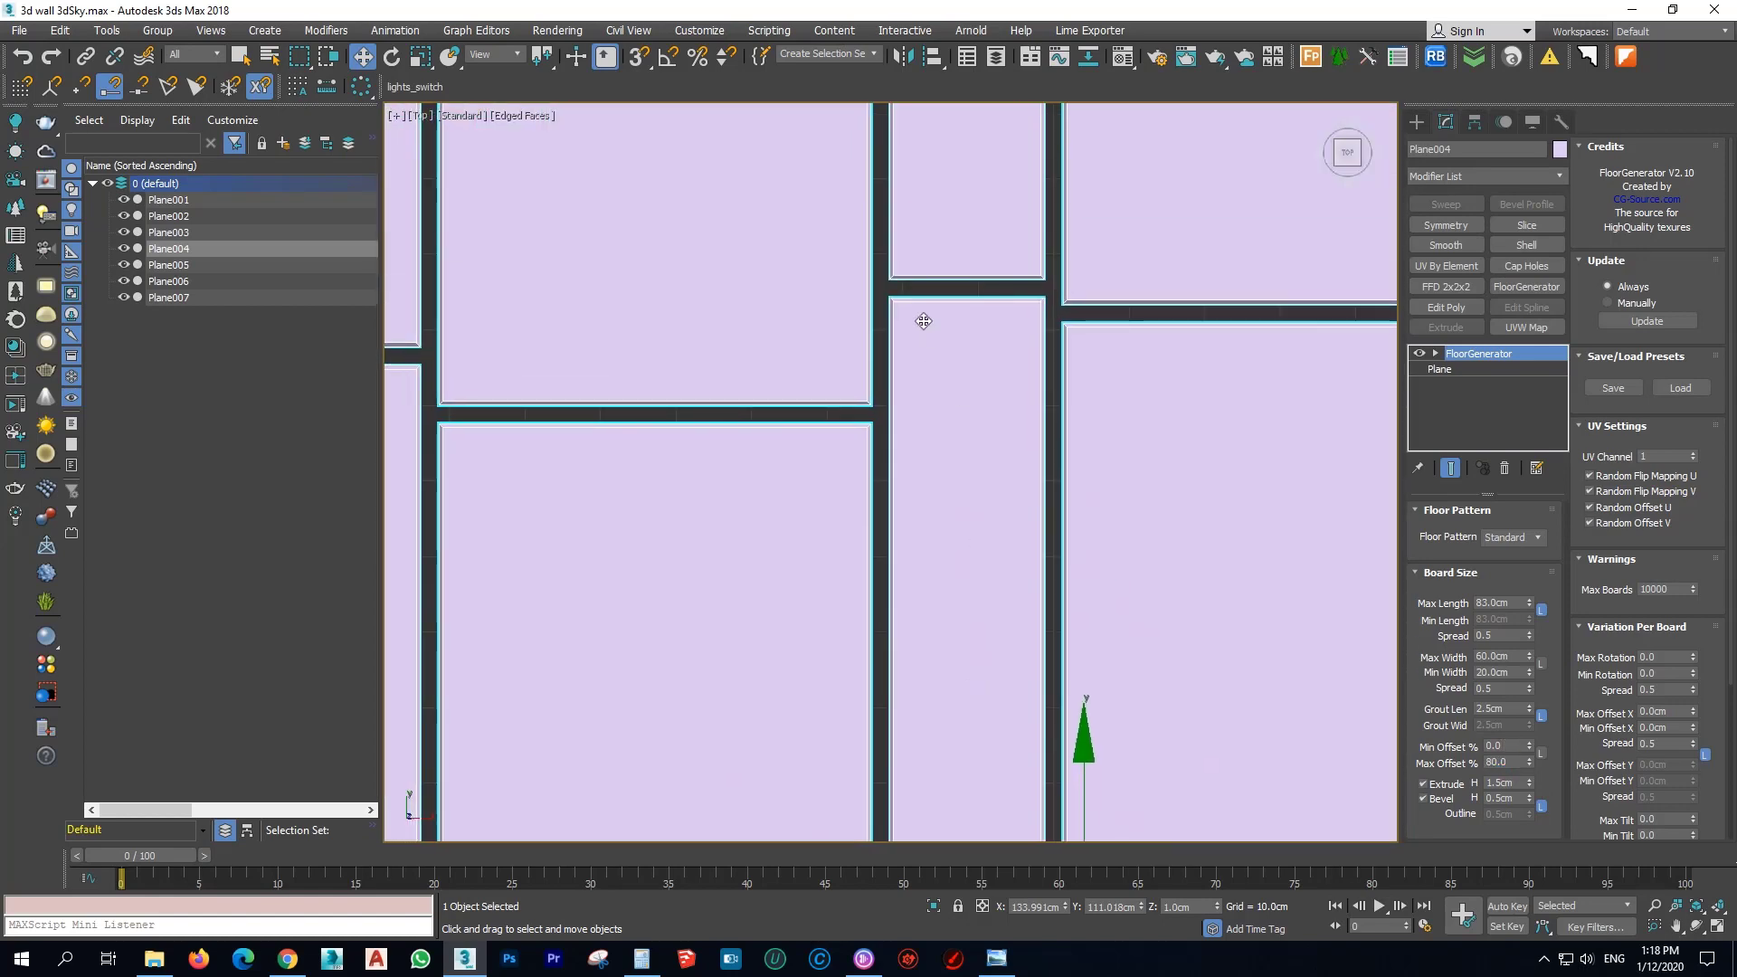
pyautogui.scroll(4, 922, 322)
pyautogui.scroll(-9, 892, 391)
pyautogui.moveTo(983, 508); pyautogui.dragTo(954, 271, button='middle')
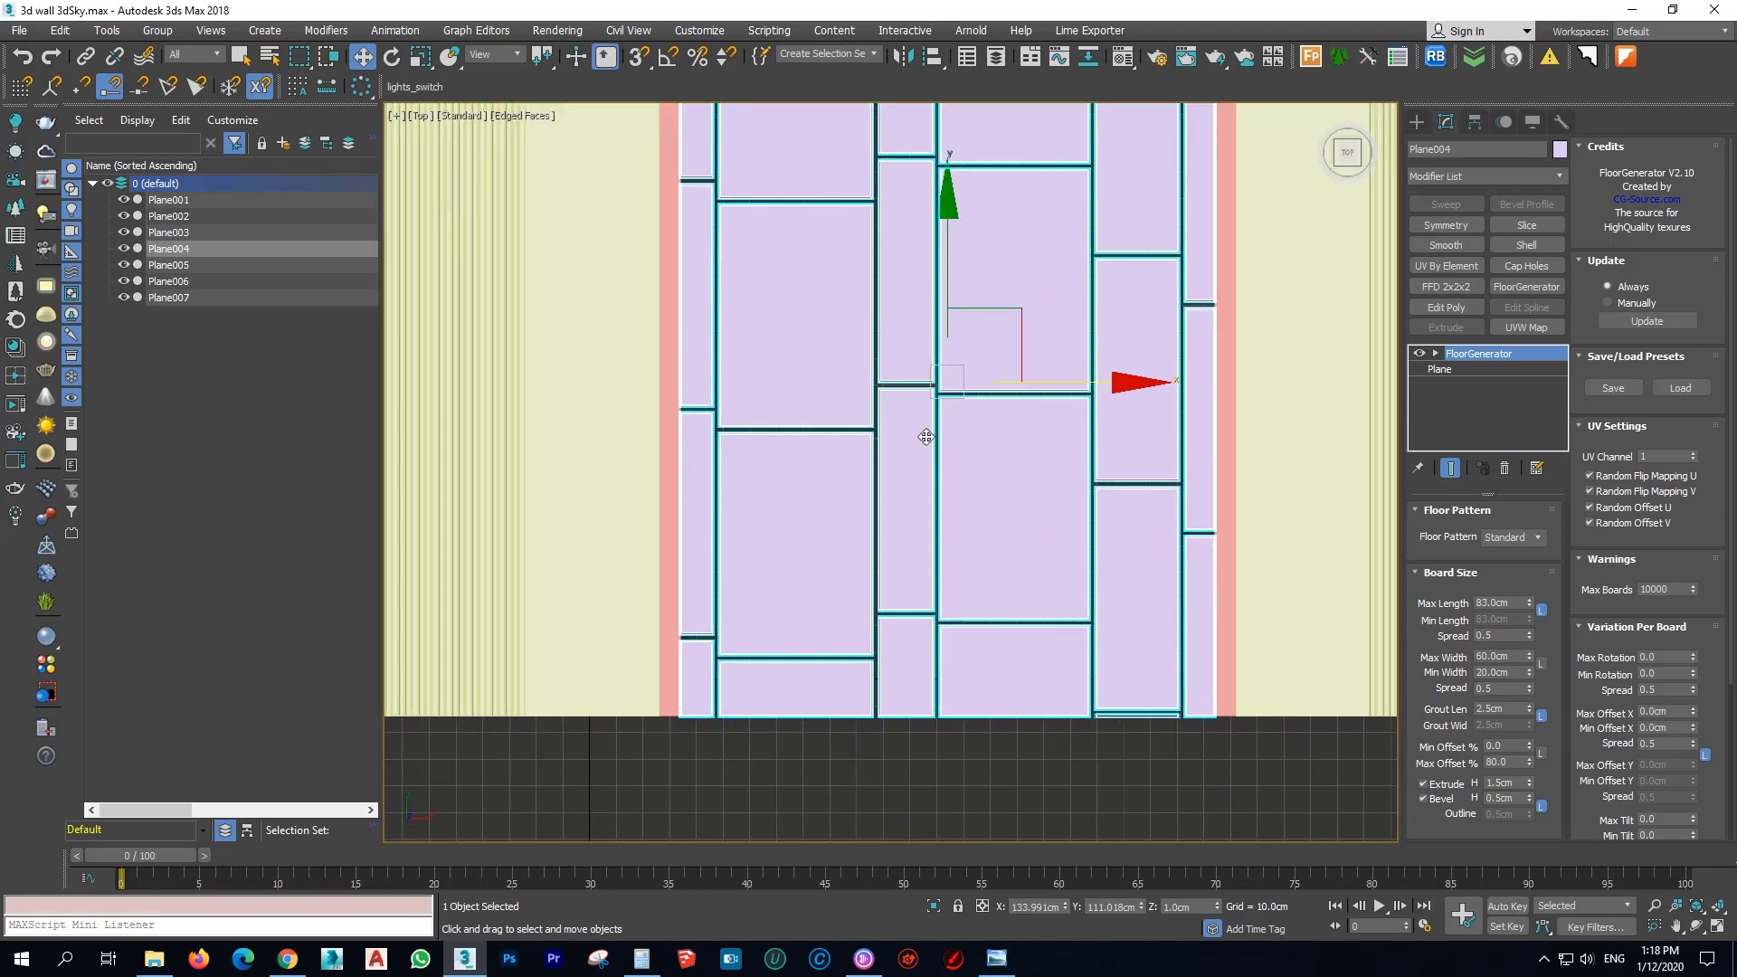
# Try other maximum offset percentages for the centre plane's boards and return to 80%.
pyautogui.moveTo(1530, 763); pyautogui.dragTo(1252, 191)
pyautogui.hotkey('ctrl', 'z')
pyautogui.moveTo(1488, 222); pyautogui.dragTo(1531, 909)
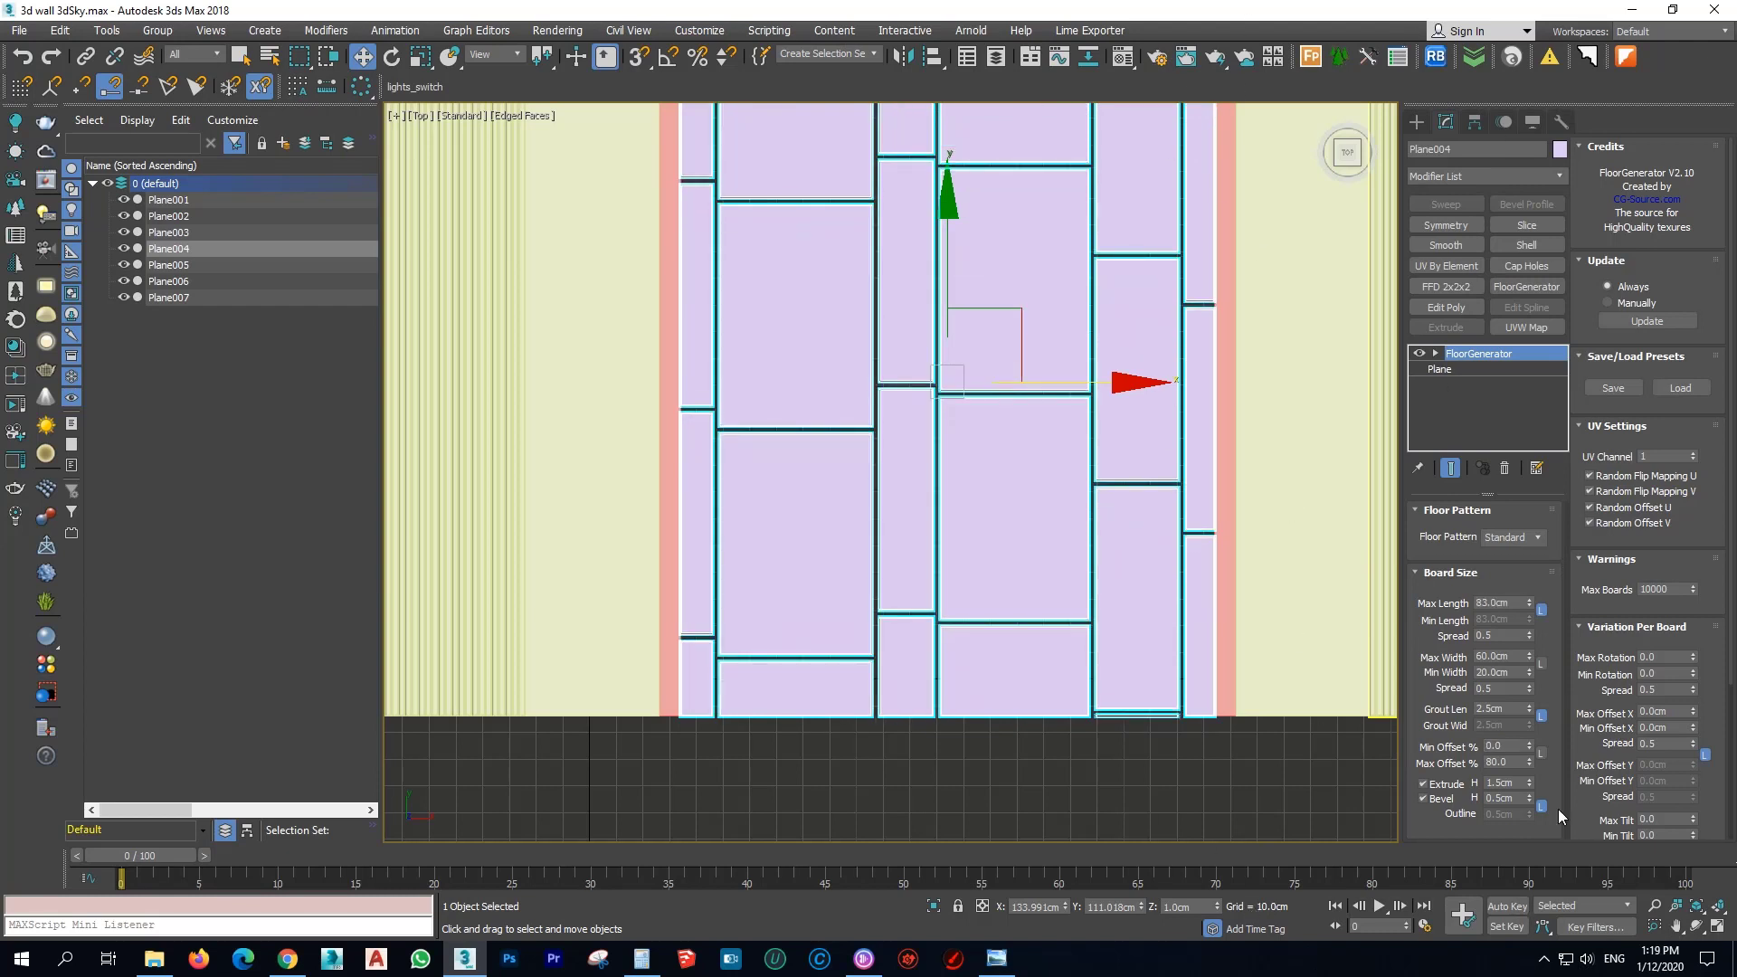
# Lock the minimum and maximum board offsets together again, try 100%, and reset the offset to 0.
pyautogui.click(1541, 755)
pyautogui.moveTo(1529, 746); pyautogui.dragTo(1352, 13)
pyautogui.moveTo(1418, 243); pyautogui.dragTo(1414, 243)
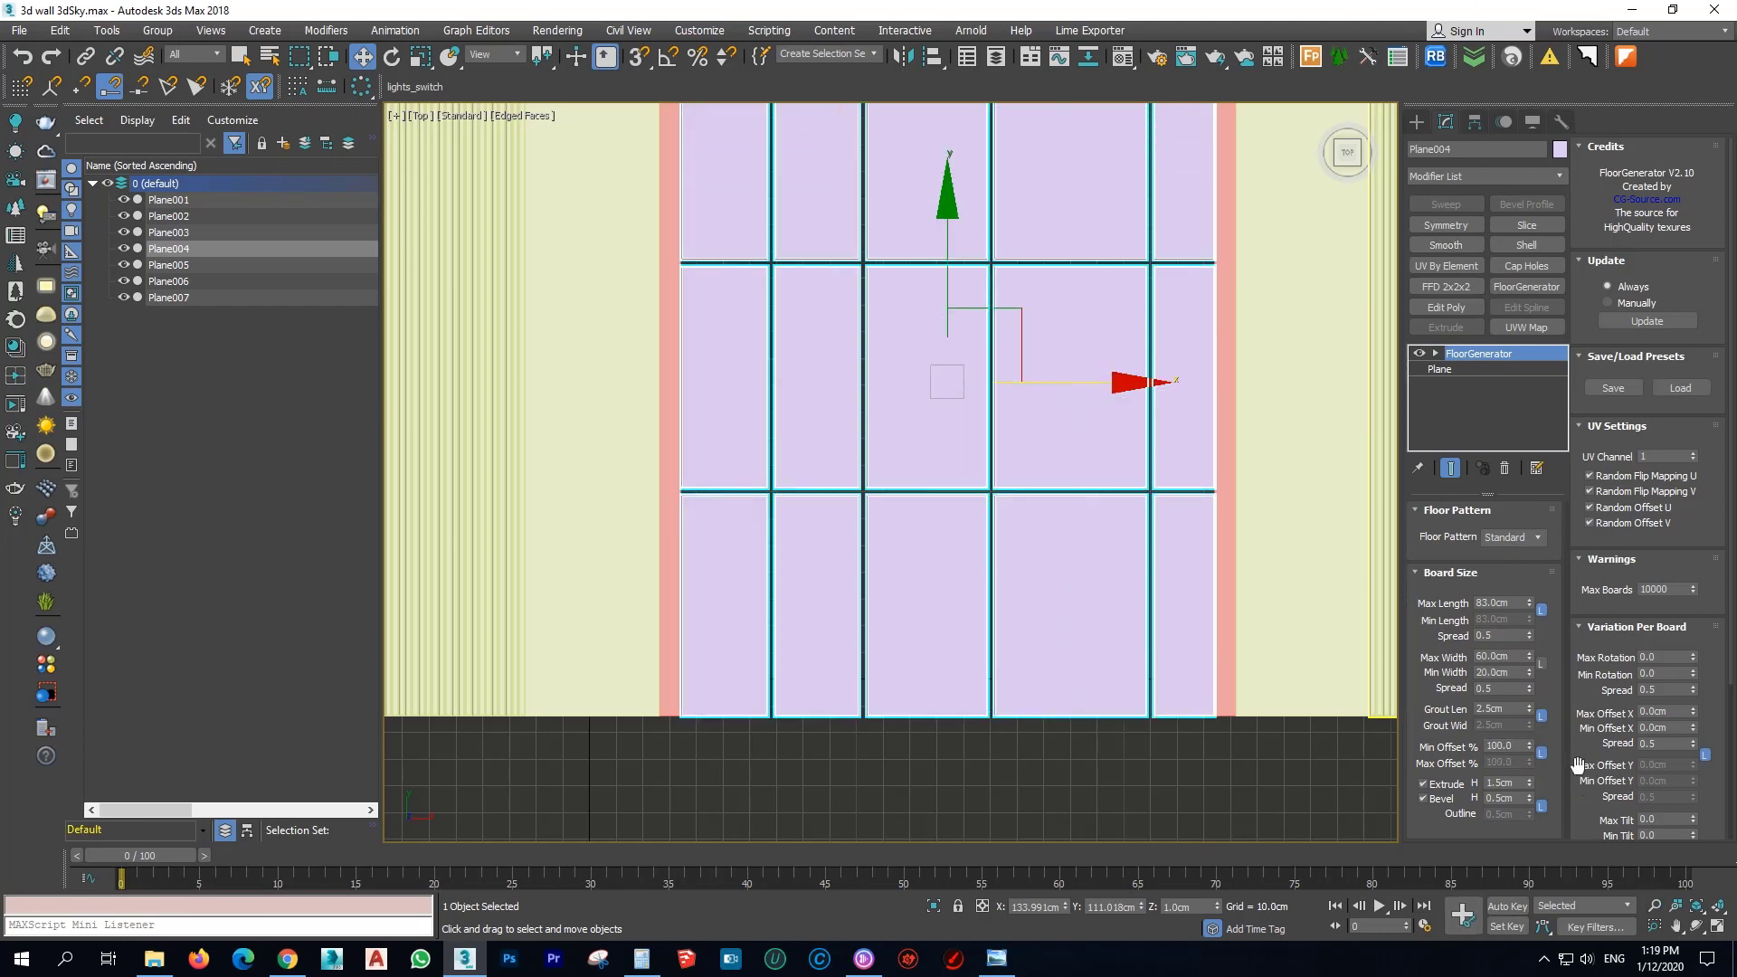
pyautogui.rightClick(1528, 747)
# Set the direction of the centre plane's floor pattern to 0 so the boards run horizontally.
pyautogui.moveTo(1618, 804); pyautogui.dragTo(1577, 410)
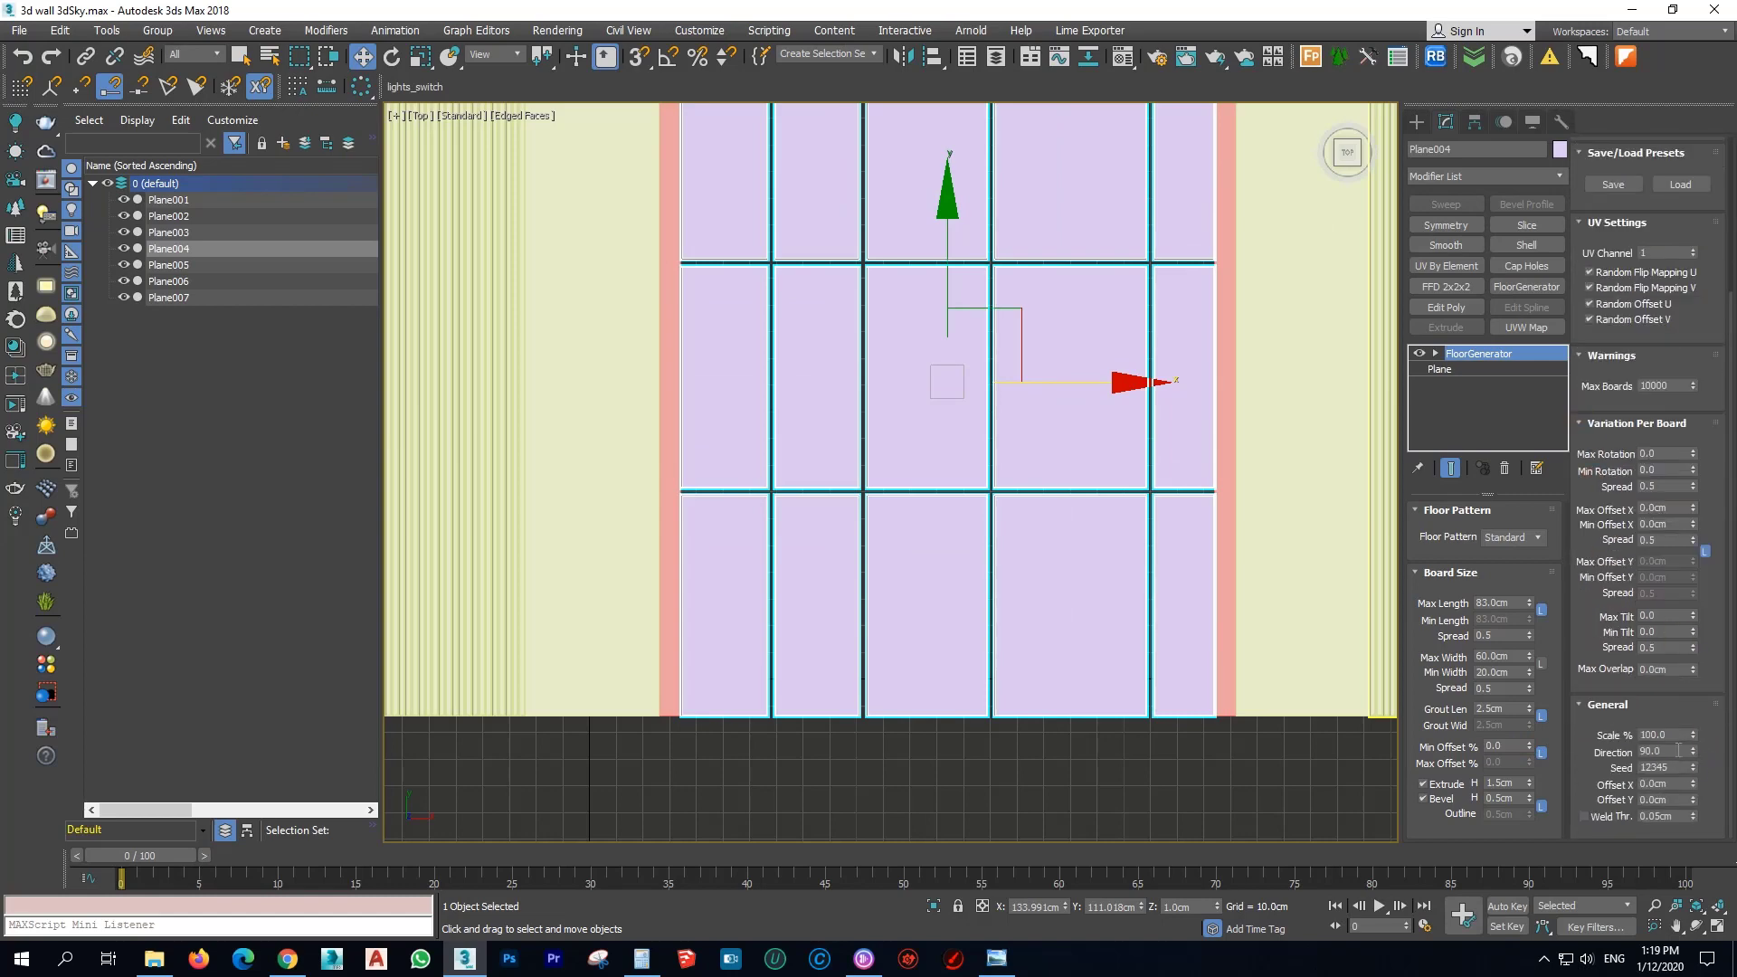
pyautogui.moveTo(1678, 750); pyautogui.dragTo(1349, 701)
pyautogui.write('0')
pyautogui.press('Return')
pyautogui.scroll(-4, 973, 554)
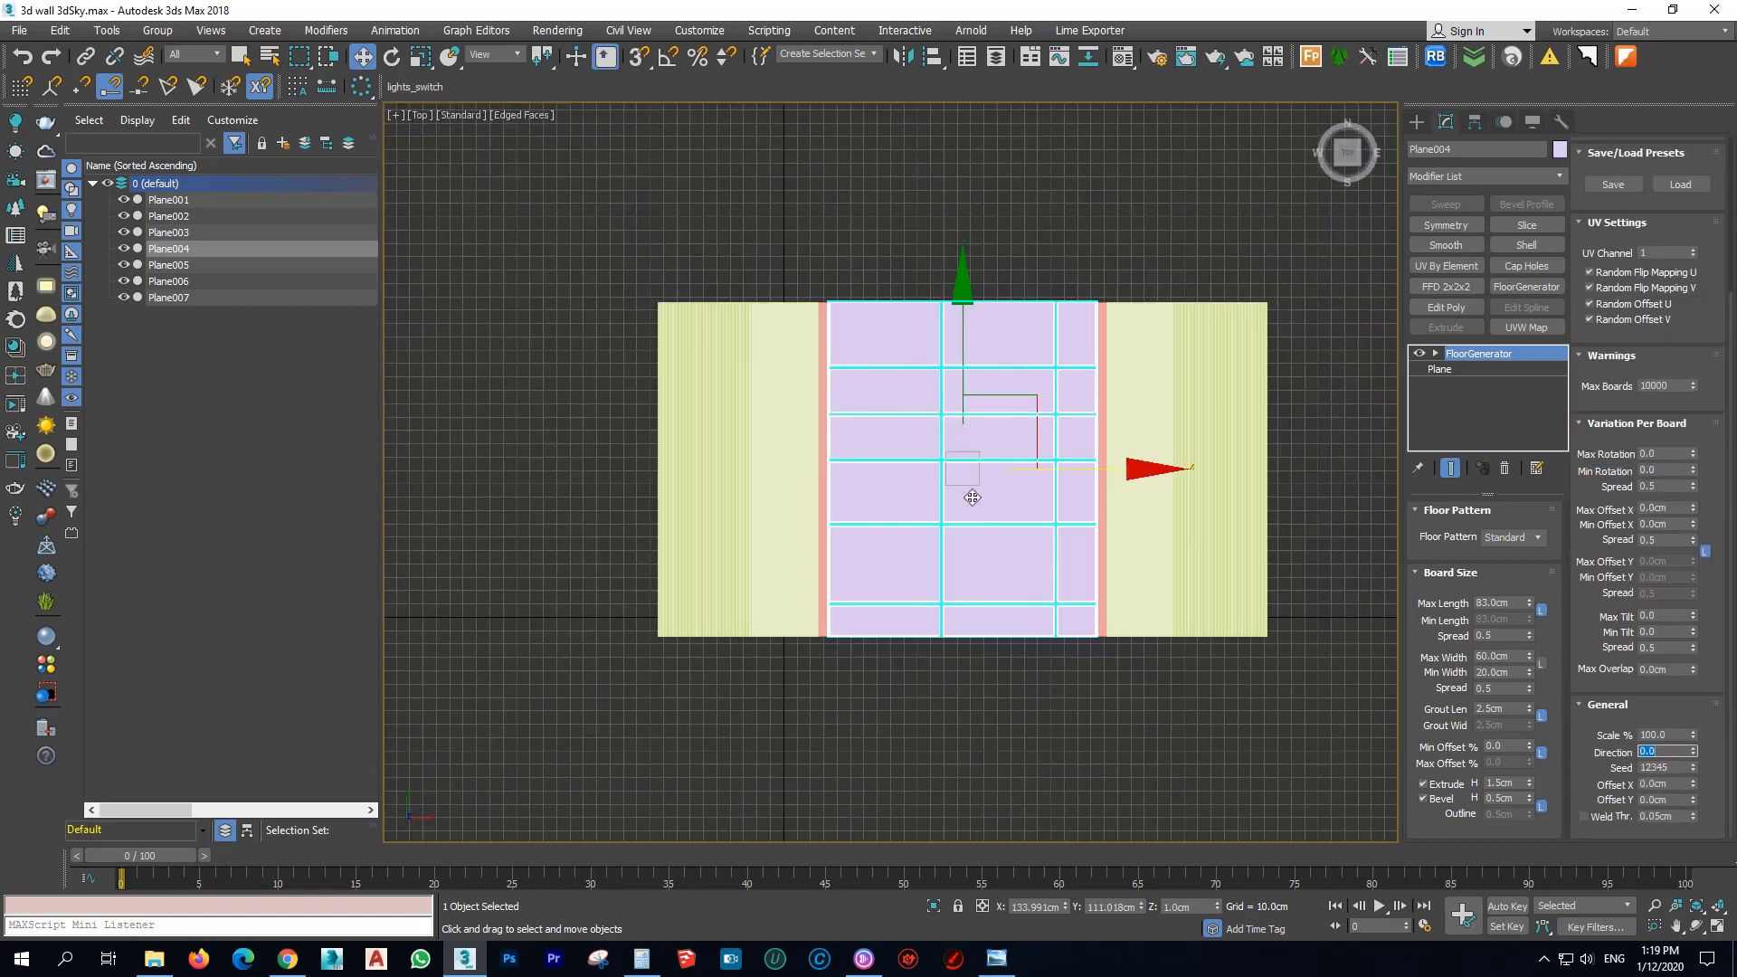
pyautogui.moveTo(973, 498); pyautogui.dragTo(1024, 535, button='middle')
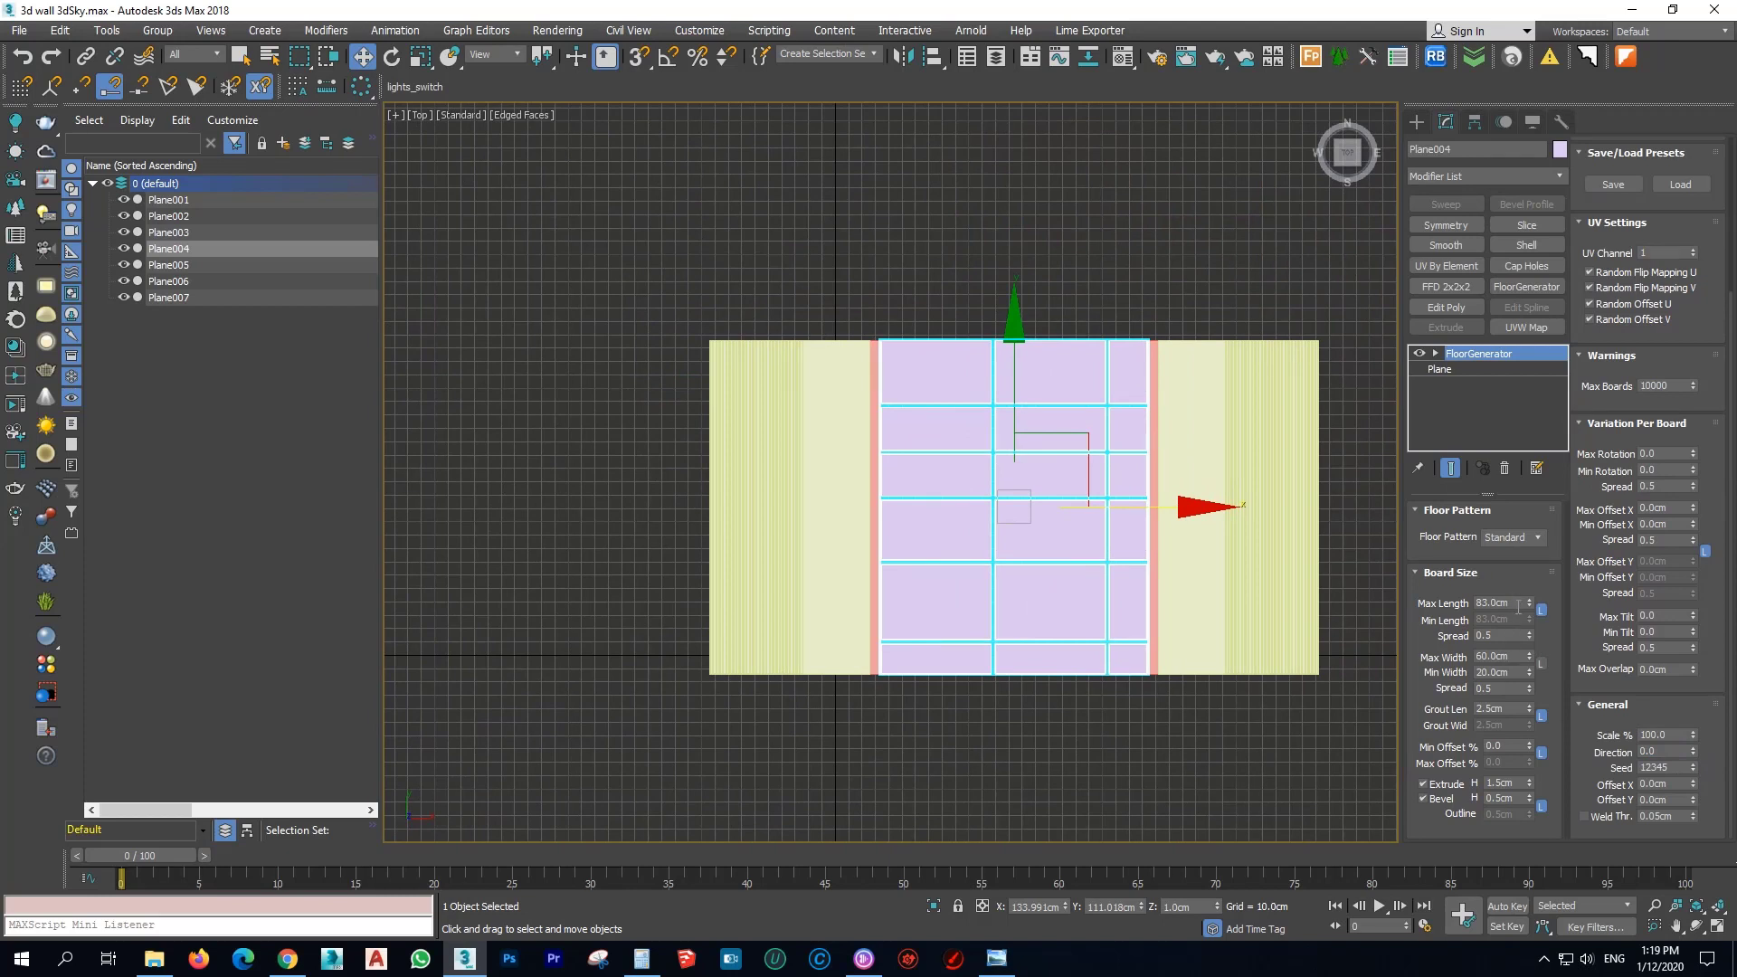
# Lock the centre plane's minimum board width to the maximum and set the maximum width to 83 cm.
pyautogui.click(1534, 666)
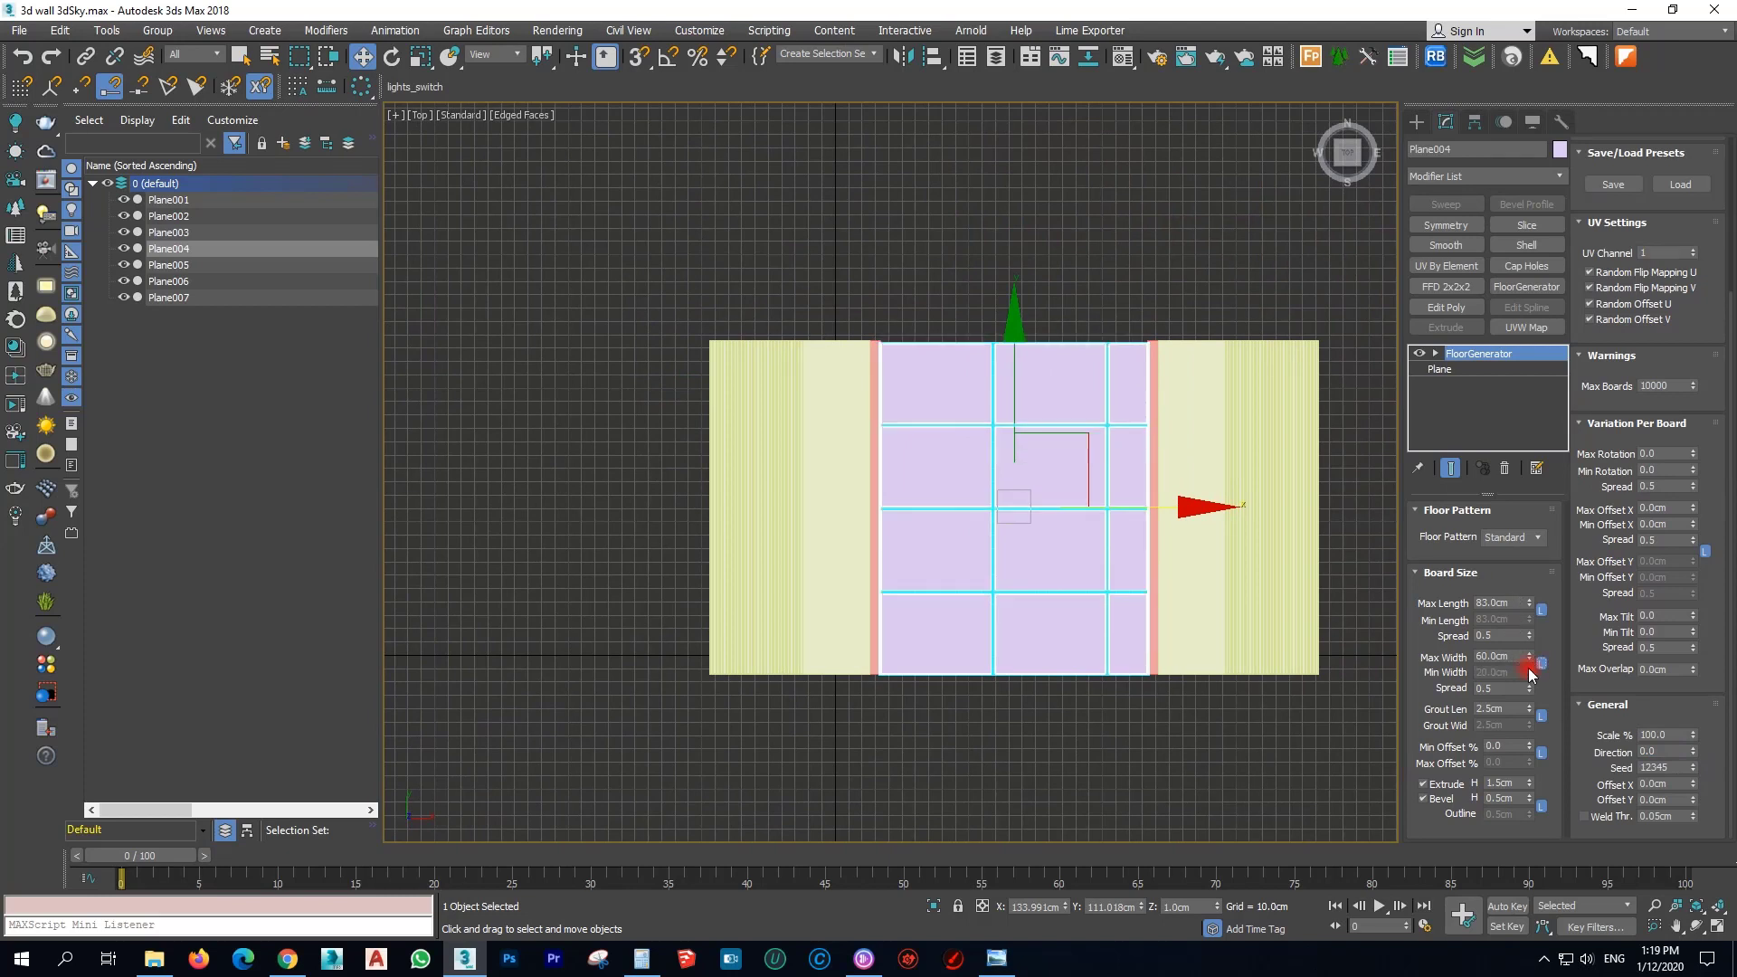
pyautogui.doubleClick(1518, 658)
pyautogui.write('83')
pyautogui.press('Return')
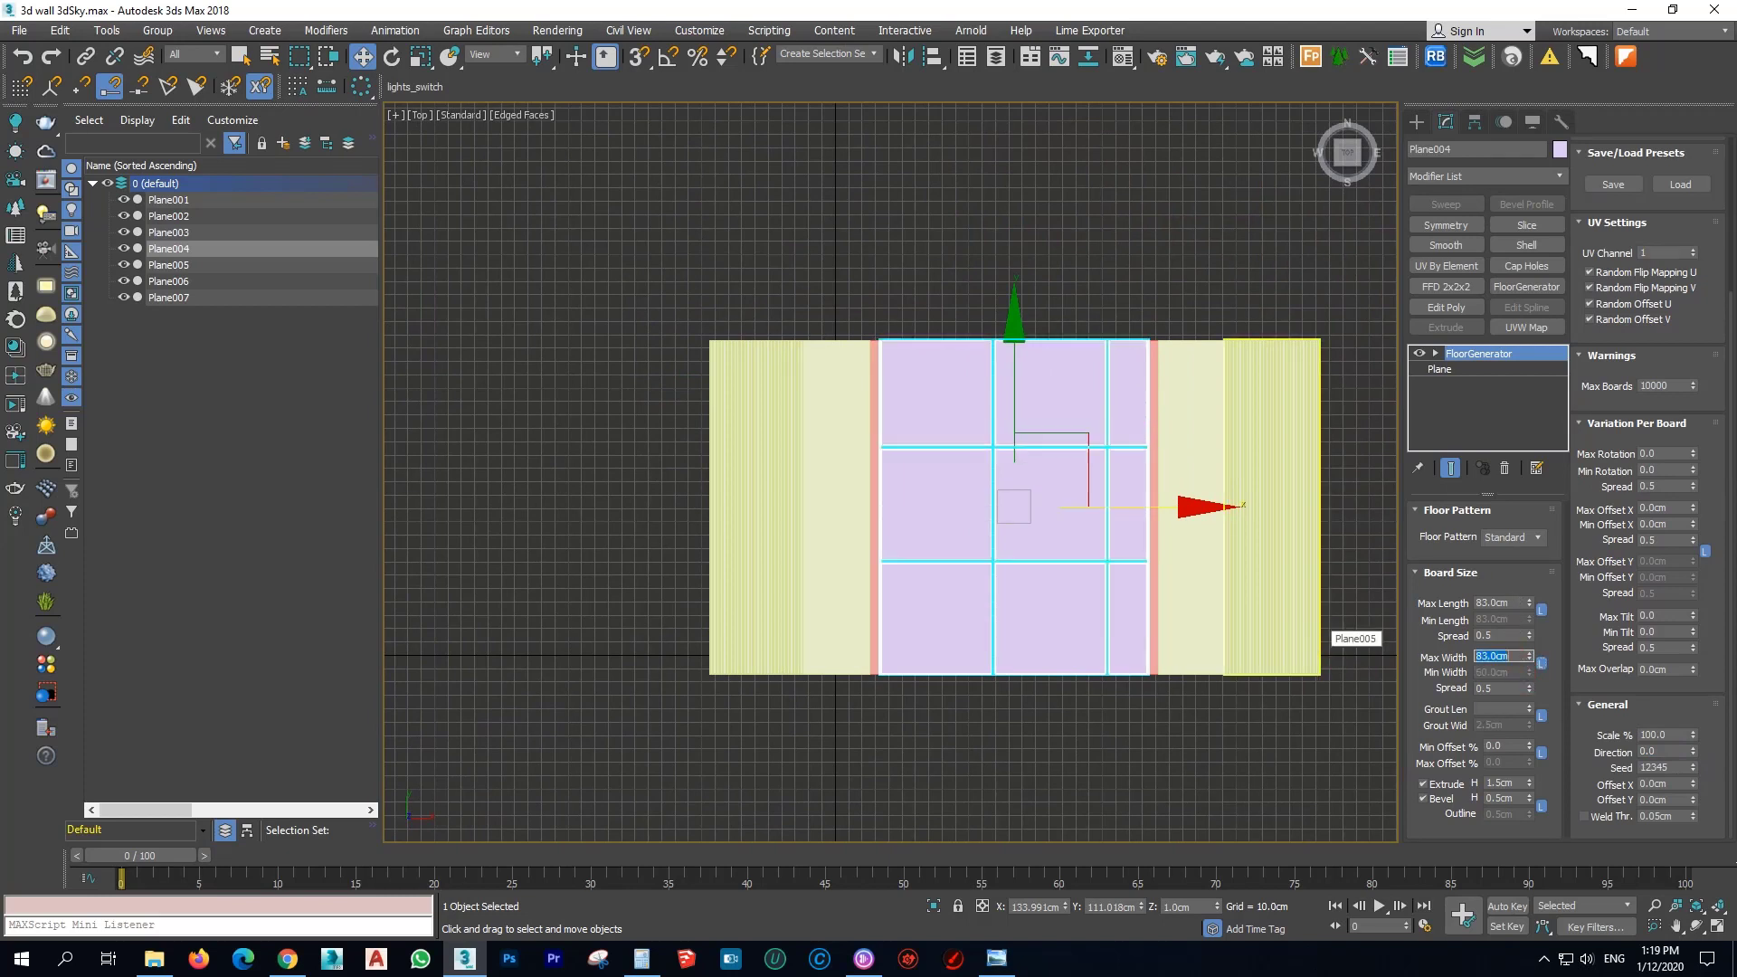
# Unlock the centre plane's minimum board length from the maximum and set the minimum length to 20 cm.
pyautogui.click(1541, 609)
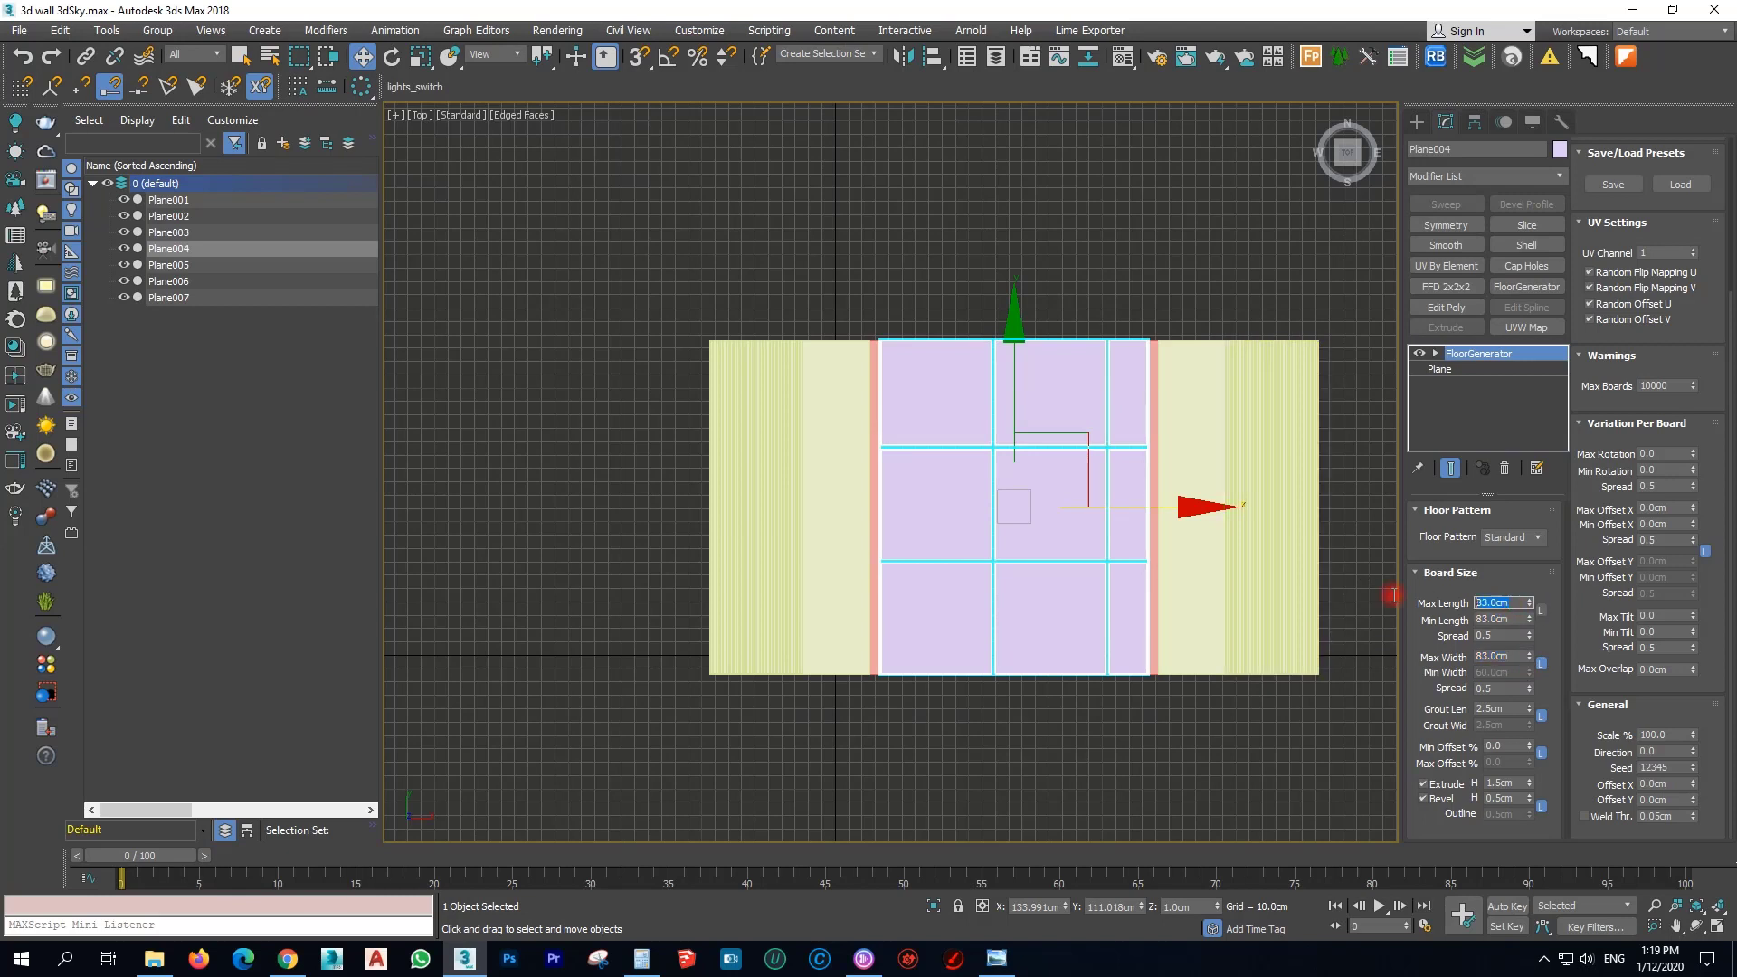
pyautogui.write('60')
pyautogui.click(1501, 603)
pyautogui.write('6')
pyautogui.click(1542, 612)
pyautogui.moveTo(1515, 621); pyautogui.dragTo(1243, 620)
pyautogui.write('20')
pyautogui.press('Return')
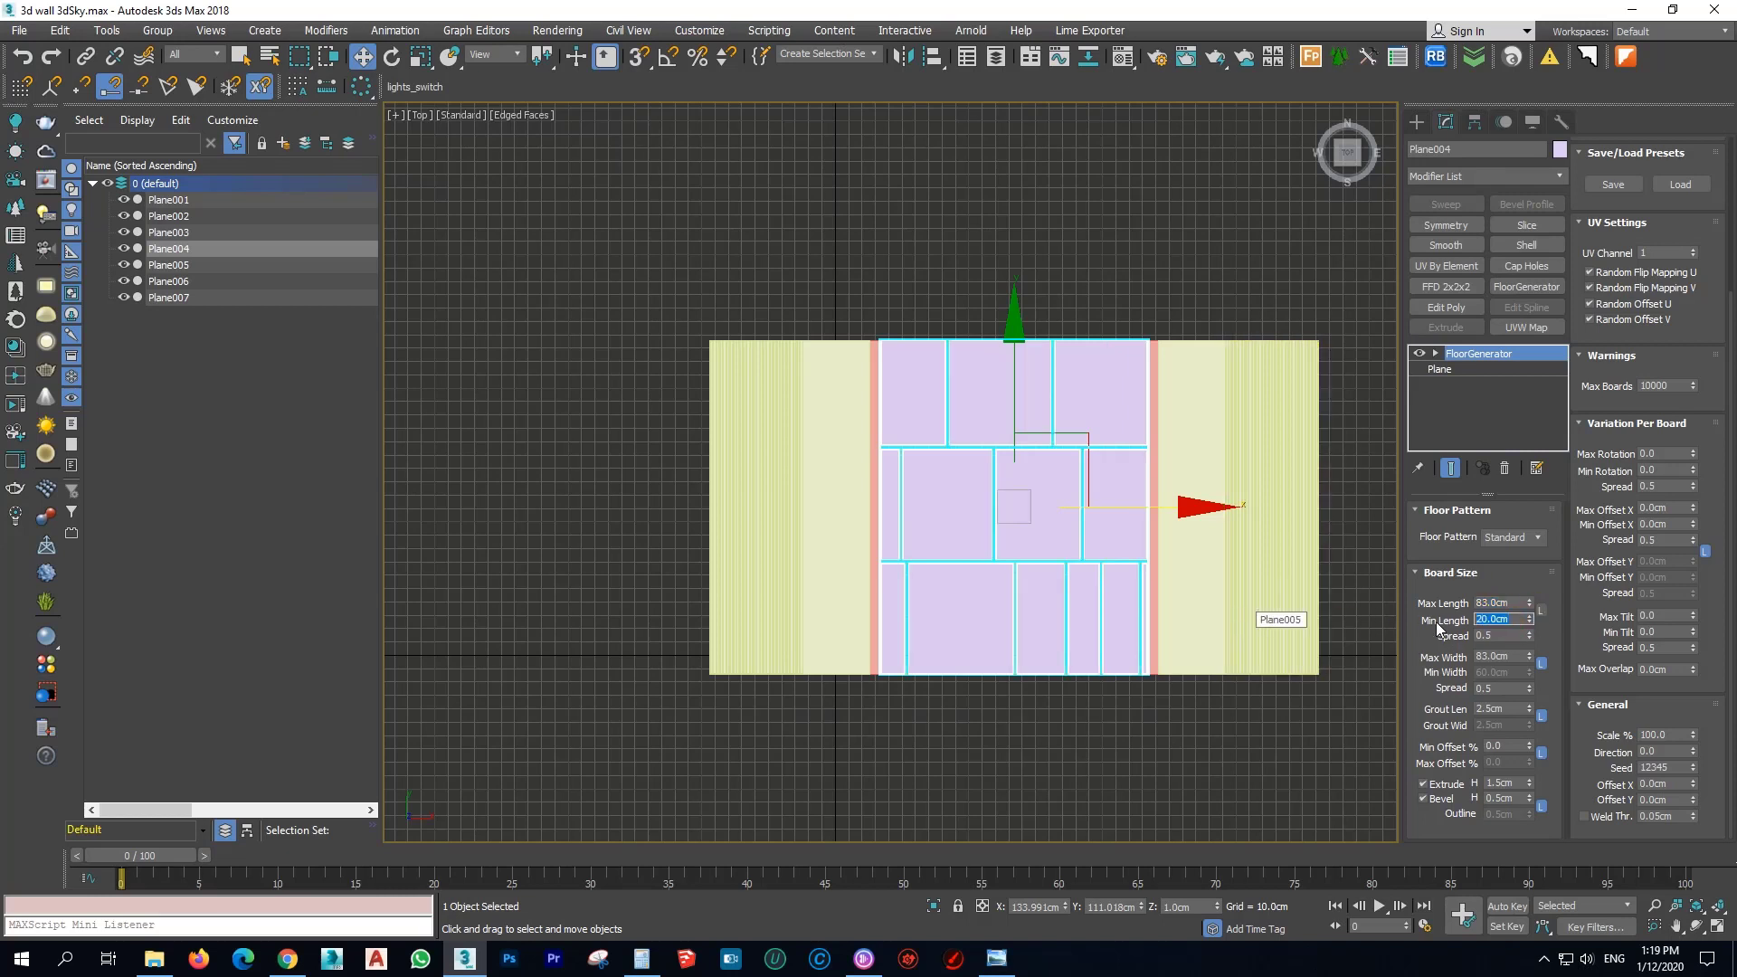
# Set the centre plane's maximum board length to 60 cm and check the board layout.
pyautogui.click(1494, 602)
pyautogui.write('60')
pyautogui.press('Return')
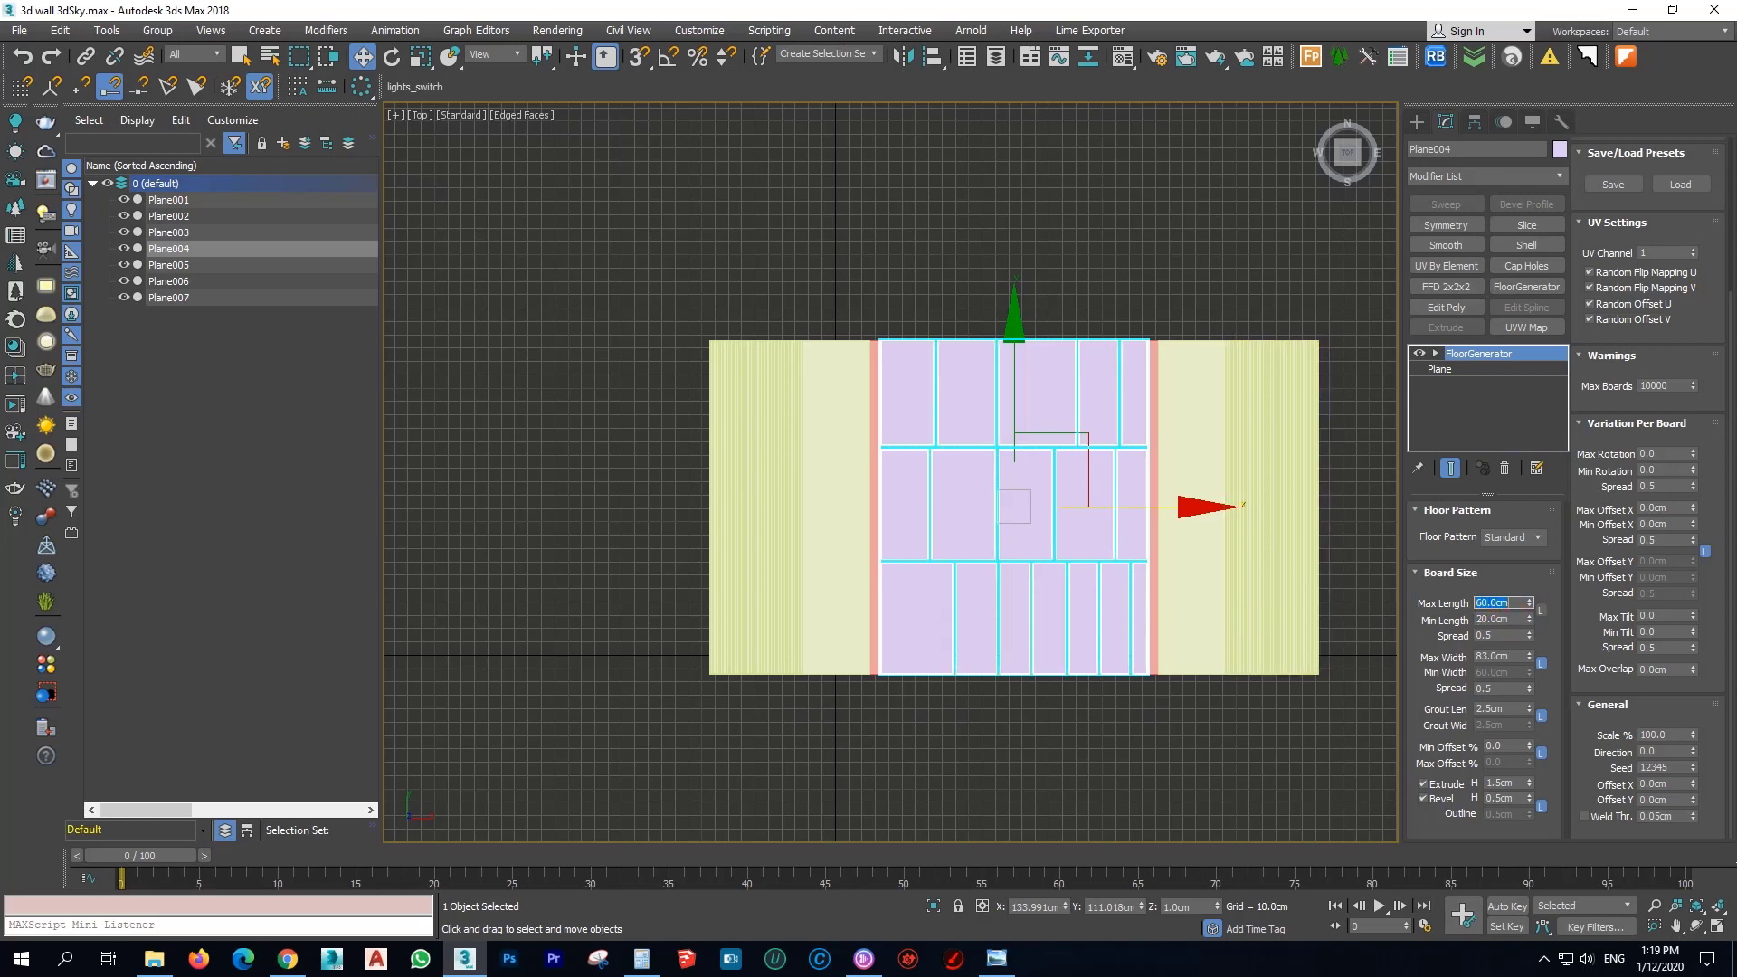
pyautogui.scroll(3, 1119, 598)
pyautogui.scroll(-2, 1118, 598)
pyautogui.scroll(4, 1139, 586)
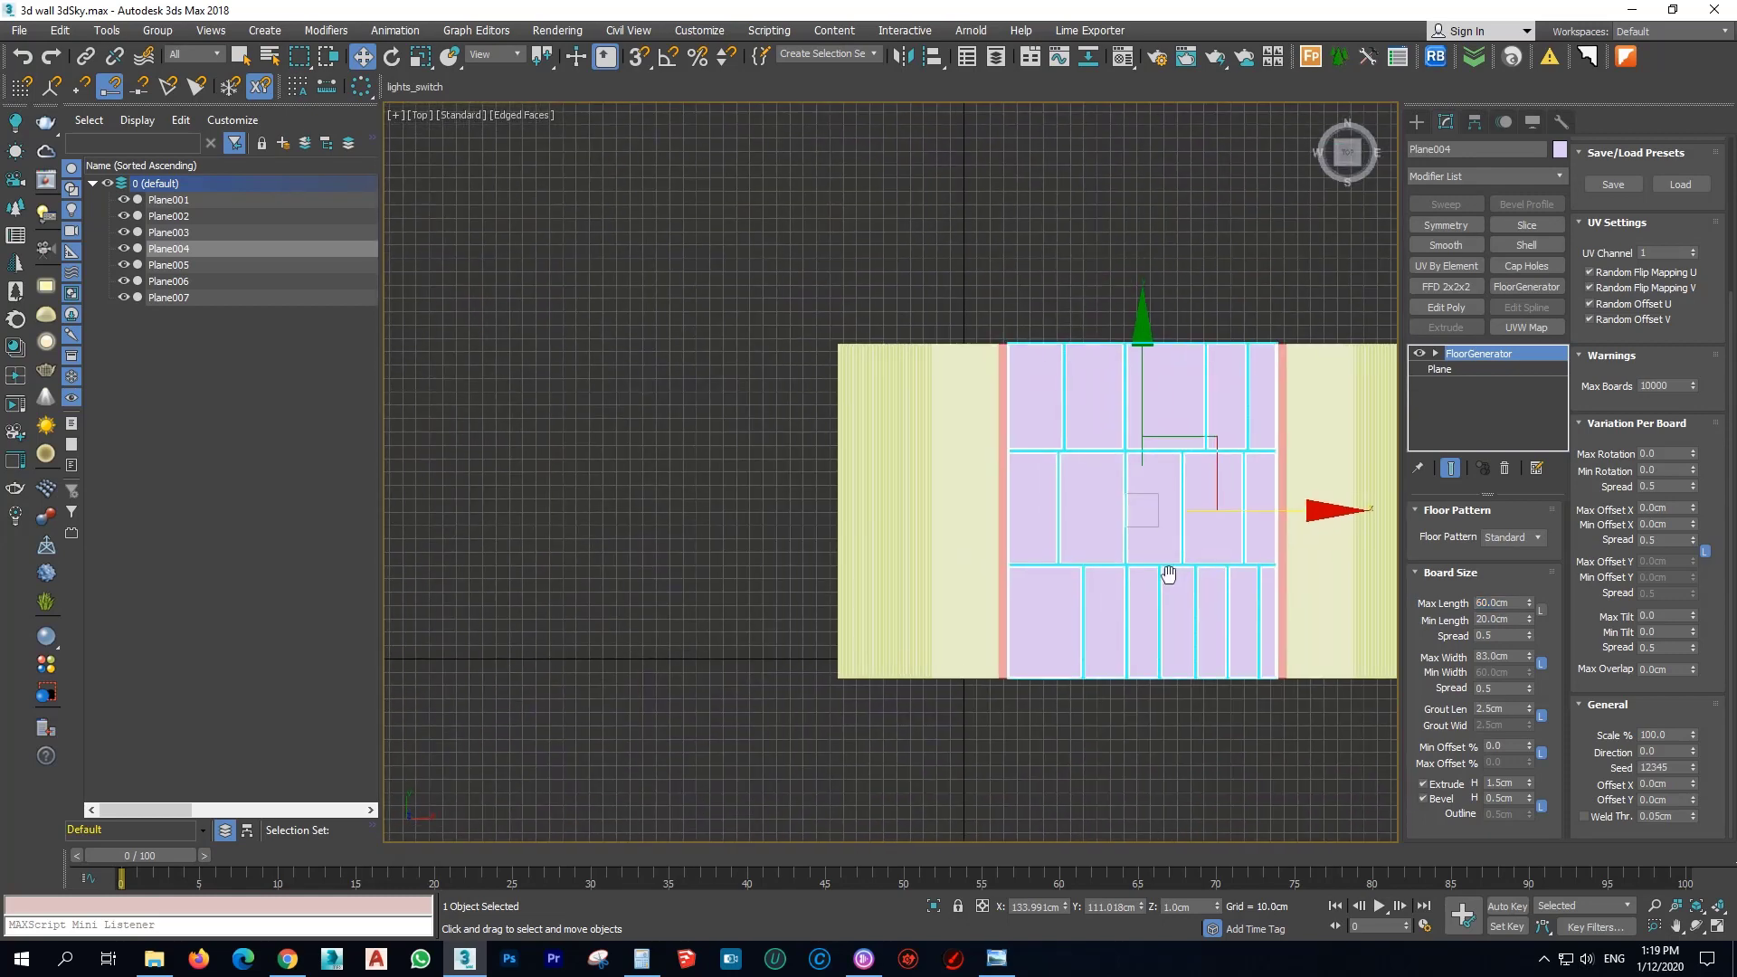
pyautogui.scroll(-2, 1077, 570)
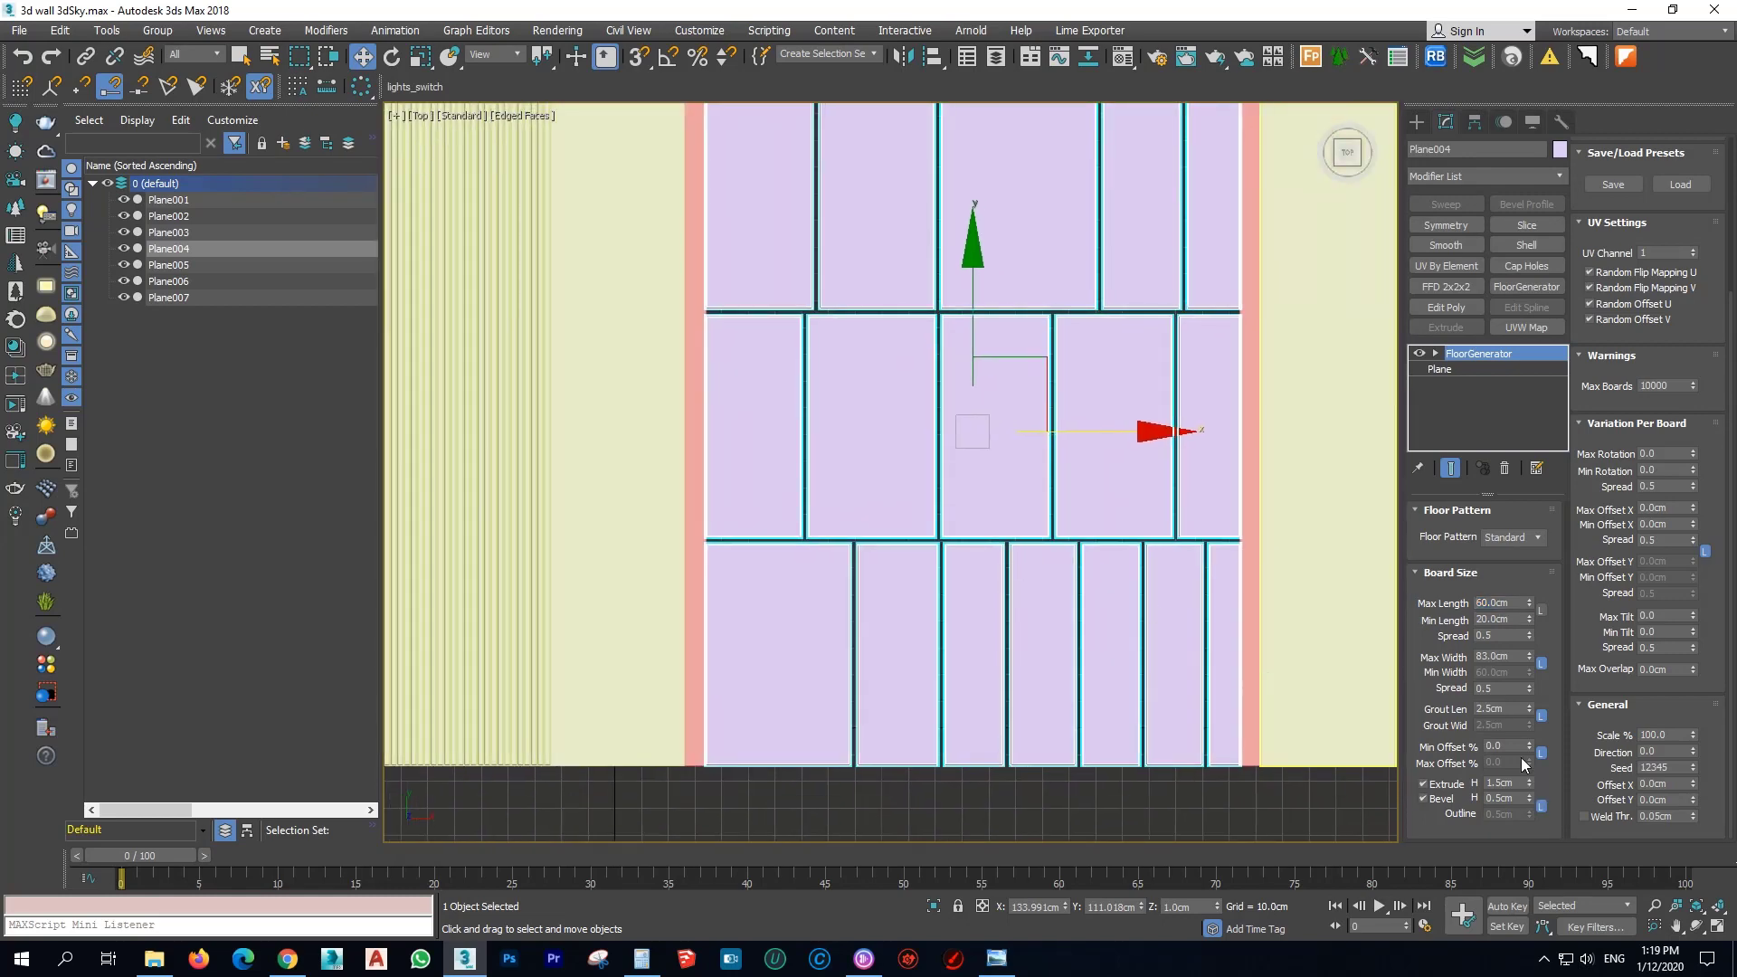
# Try a different minimum offset, undo it, and try changing the length spread with the board lengths locked together.
pyautogui.moveTo(1527, 746); pyautogui.dragTo(1366, 244)
pyautogui.hotkey('ctrl', 'z')
pyautogui.click(1541, 612)
pyautogui.scroll(-4, 1055, 593)
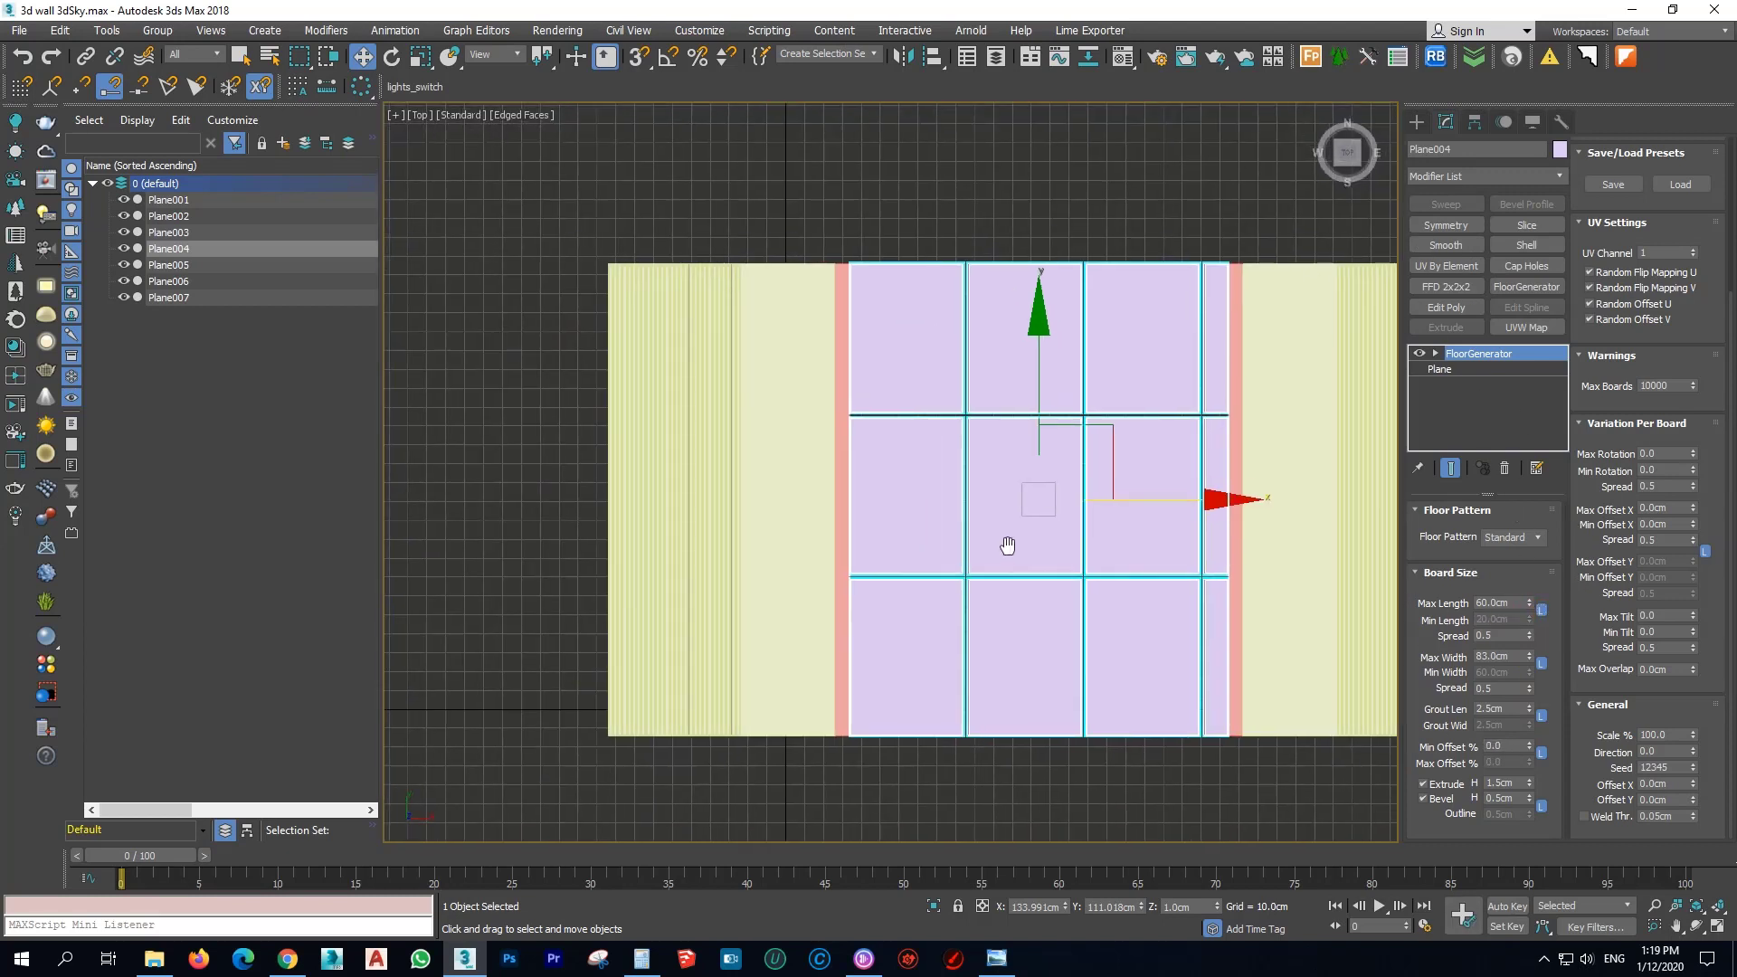
pyautogui.moveTo(1532, 633); pyautogui.dragTo(1518, 356)
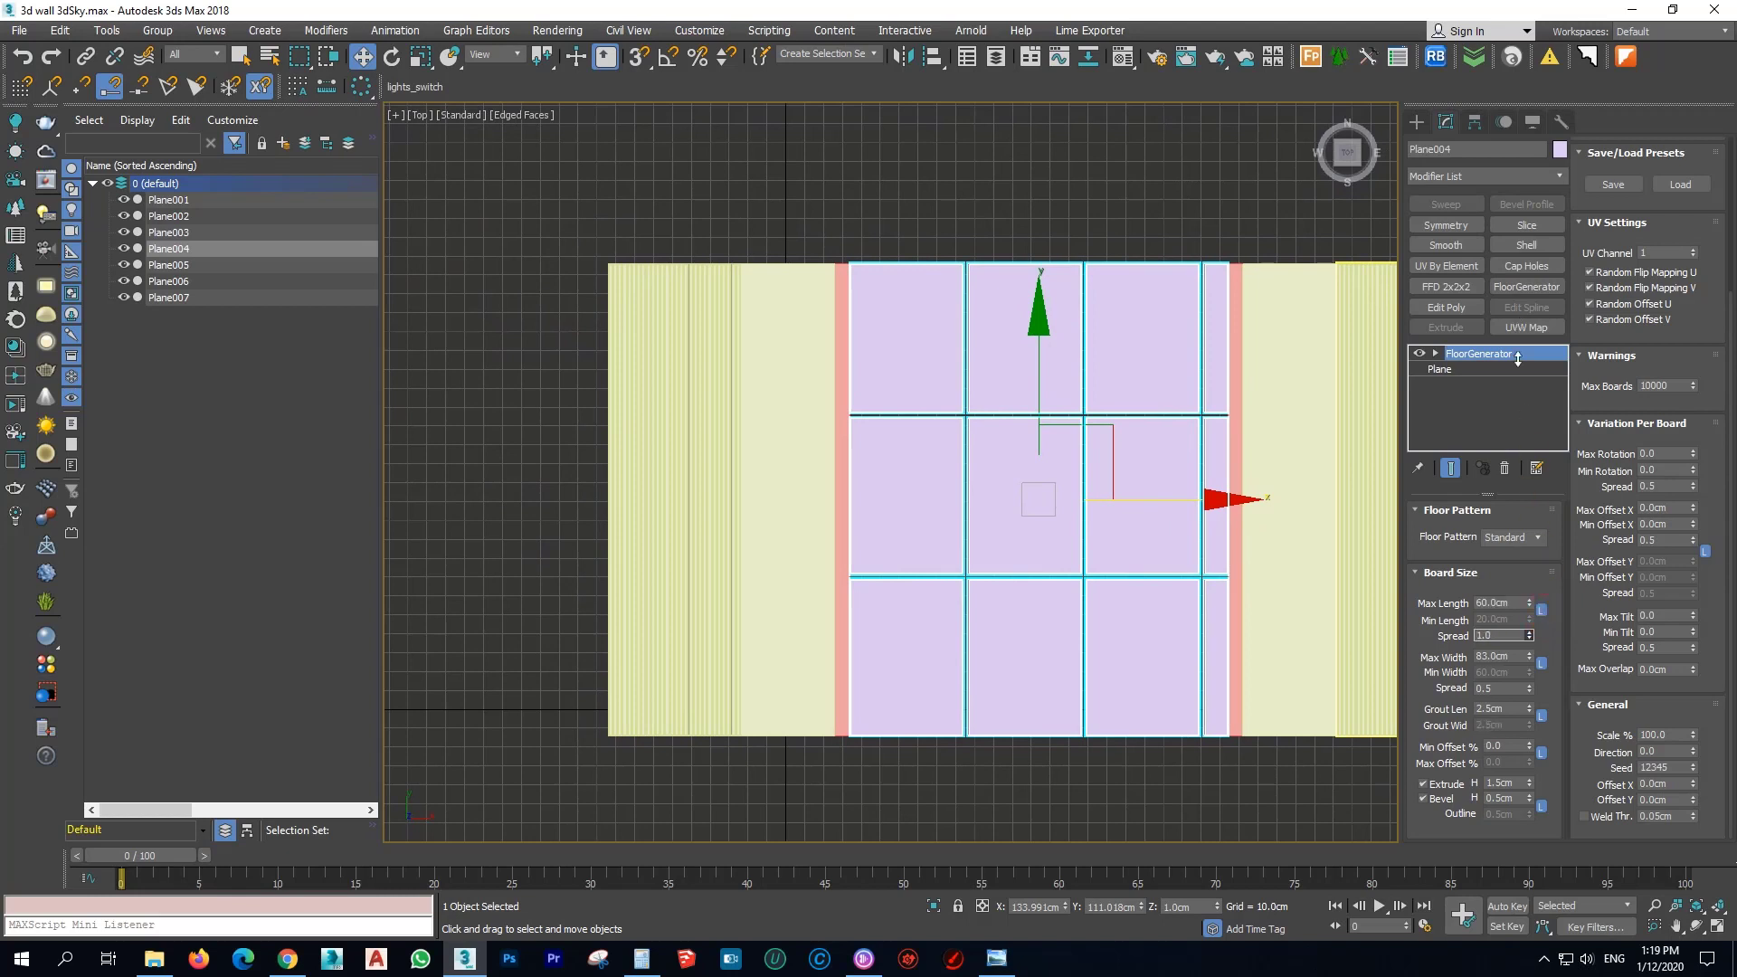
# Unlock the minimum board length again, raise it to 43.6 cm and set the length spread to 0.12.
pyautogui.click(1542, 611)
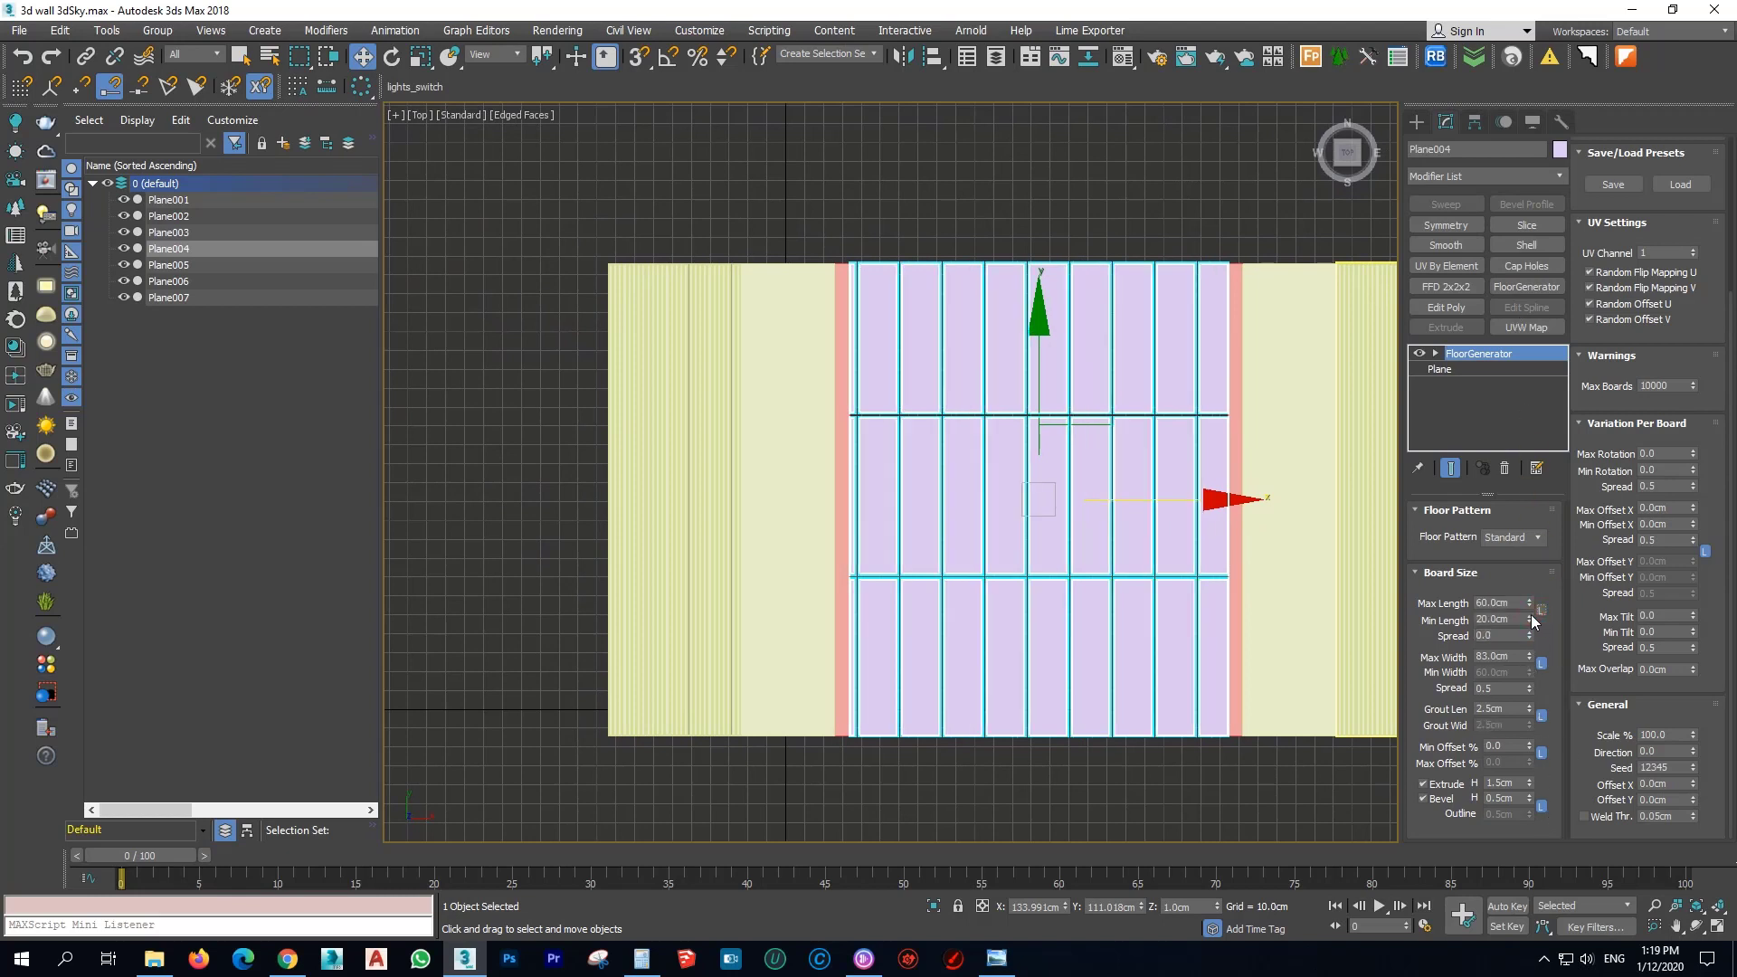
pyautogui.moveTo(1534, 621); pyautogui.dragTo(1540, 509)
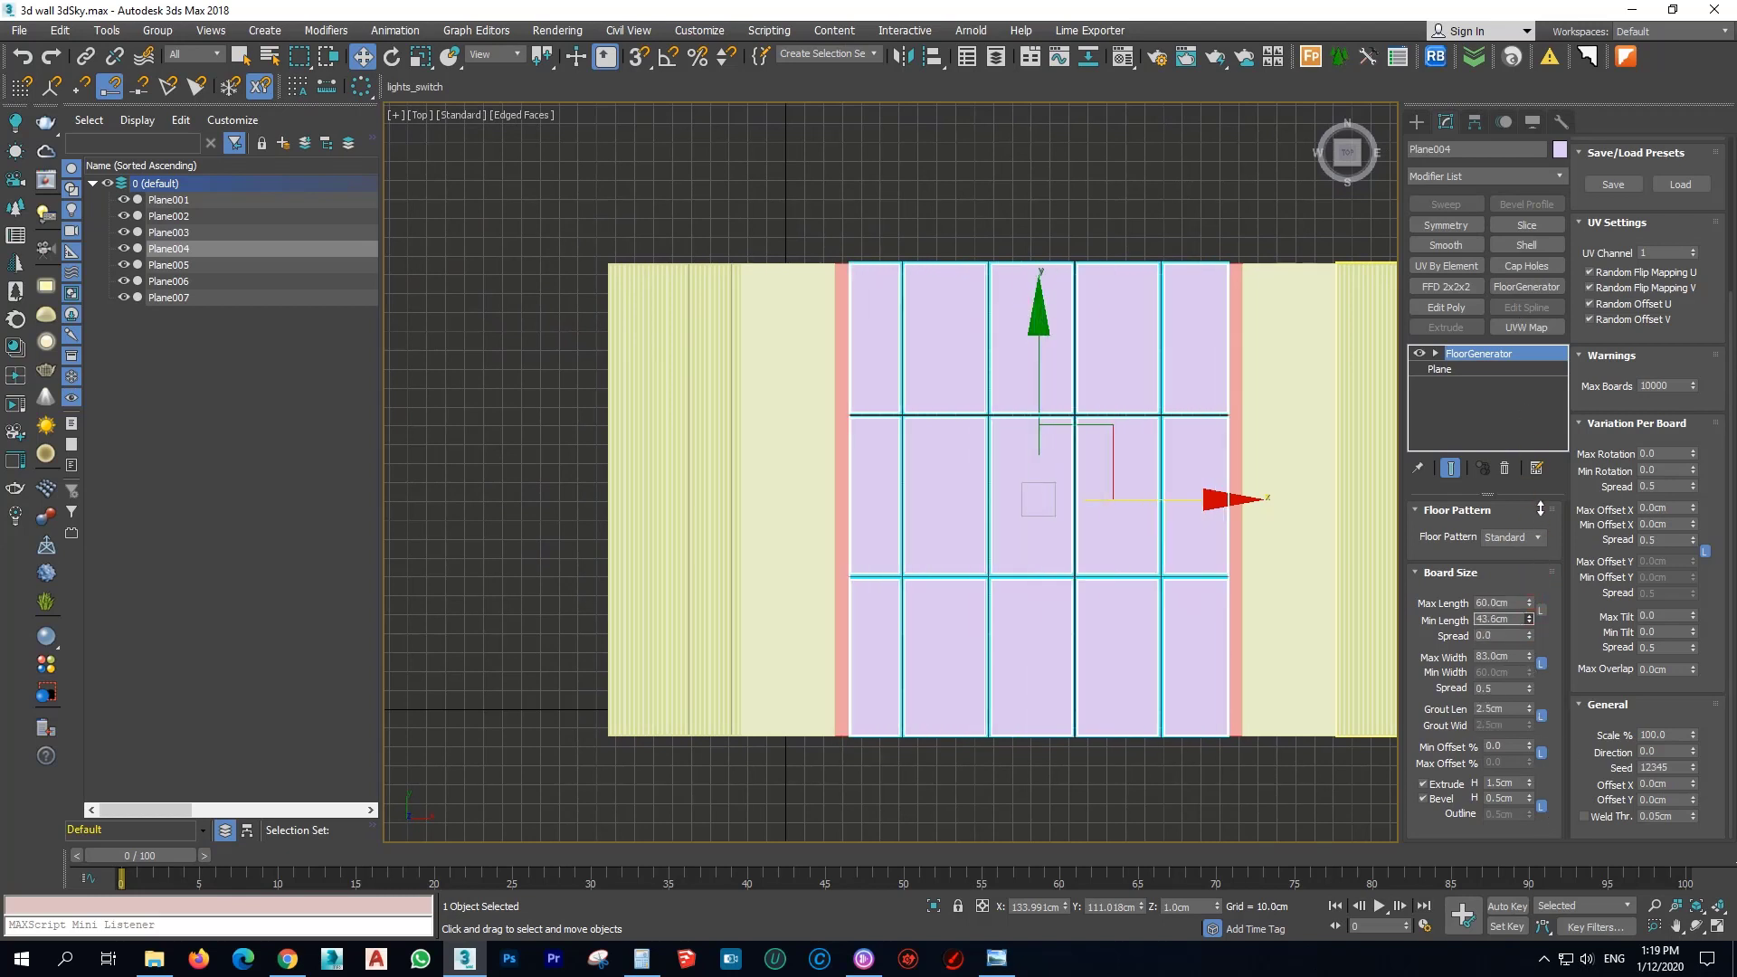
pyautogui.moveTo(1532, 636); pyautogui.dragTo(1540, 591)
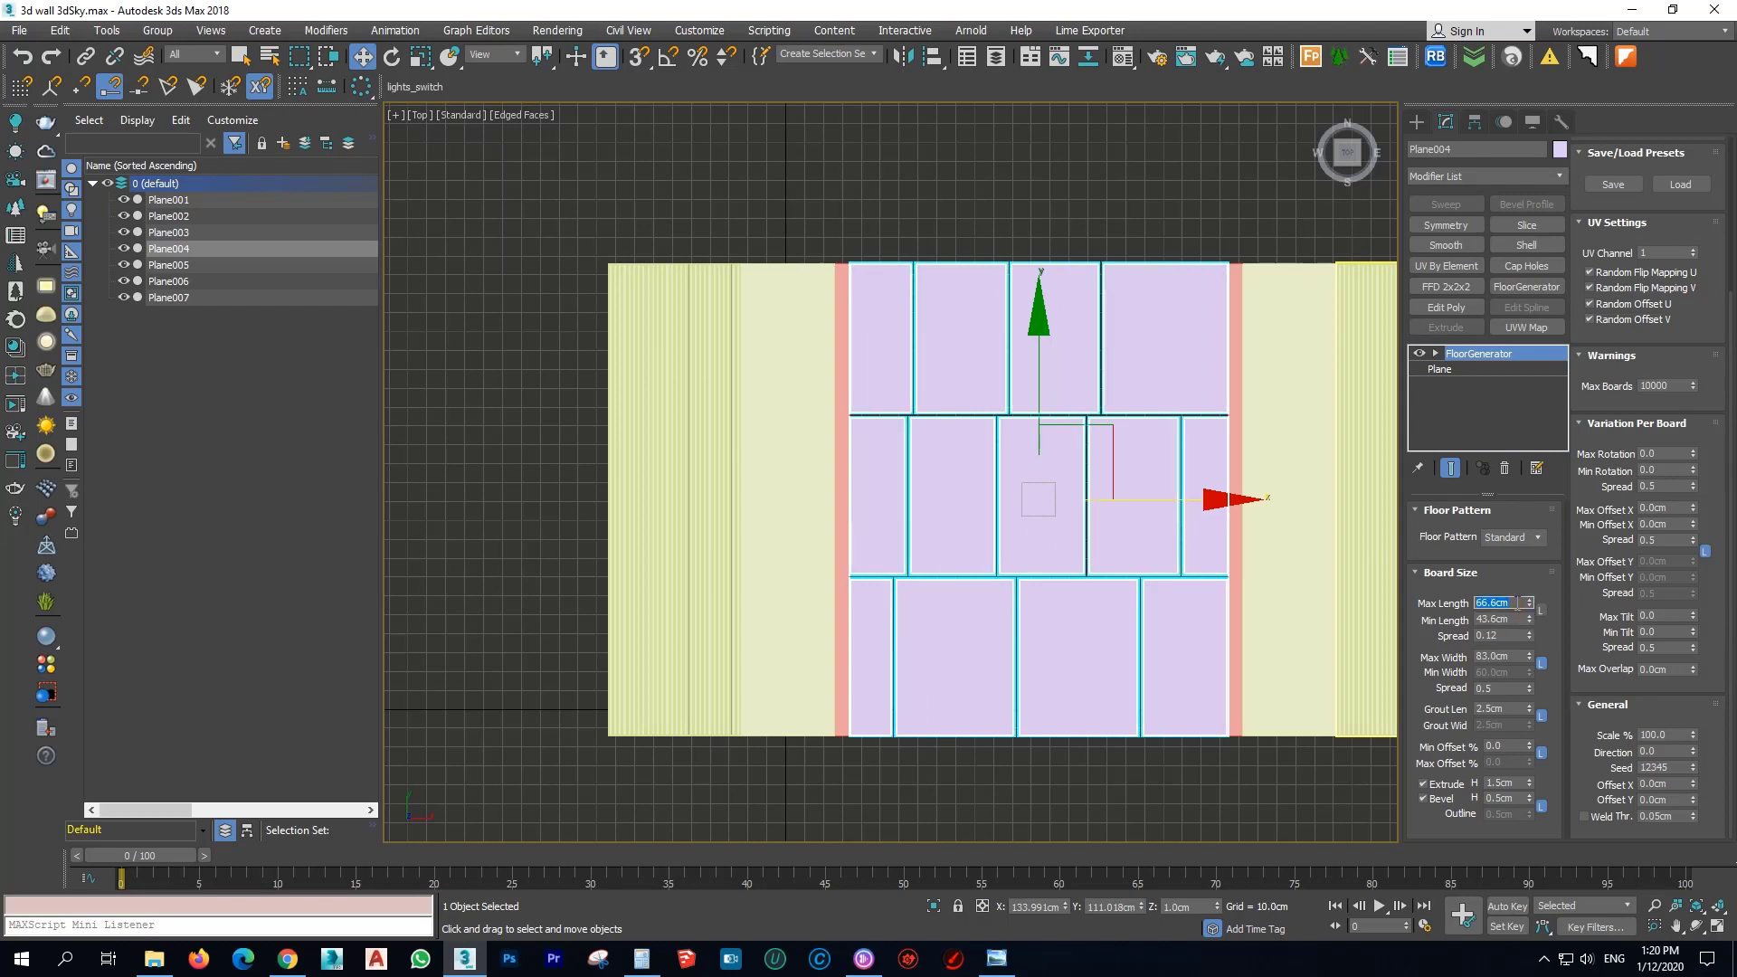
# Set the centre plane's maximum board length to 66 cm and its length spread to 0.5.
pyautogui.write('6')
pyautogui.press('Return')
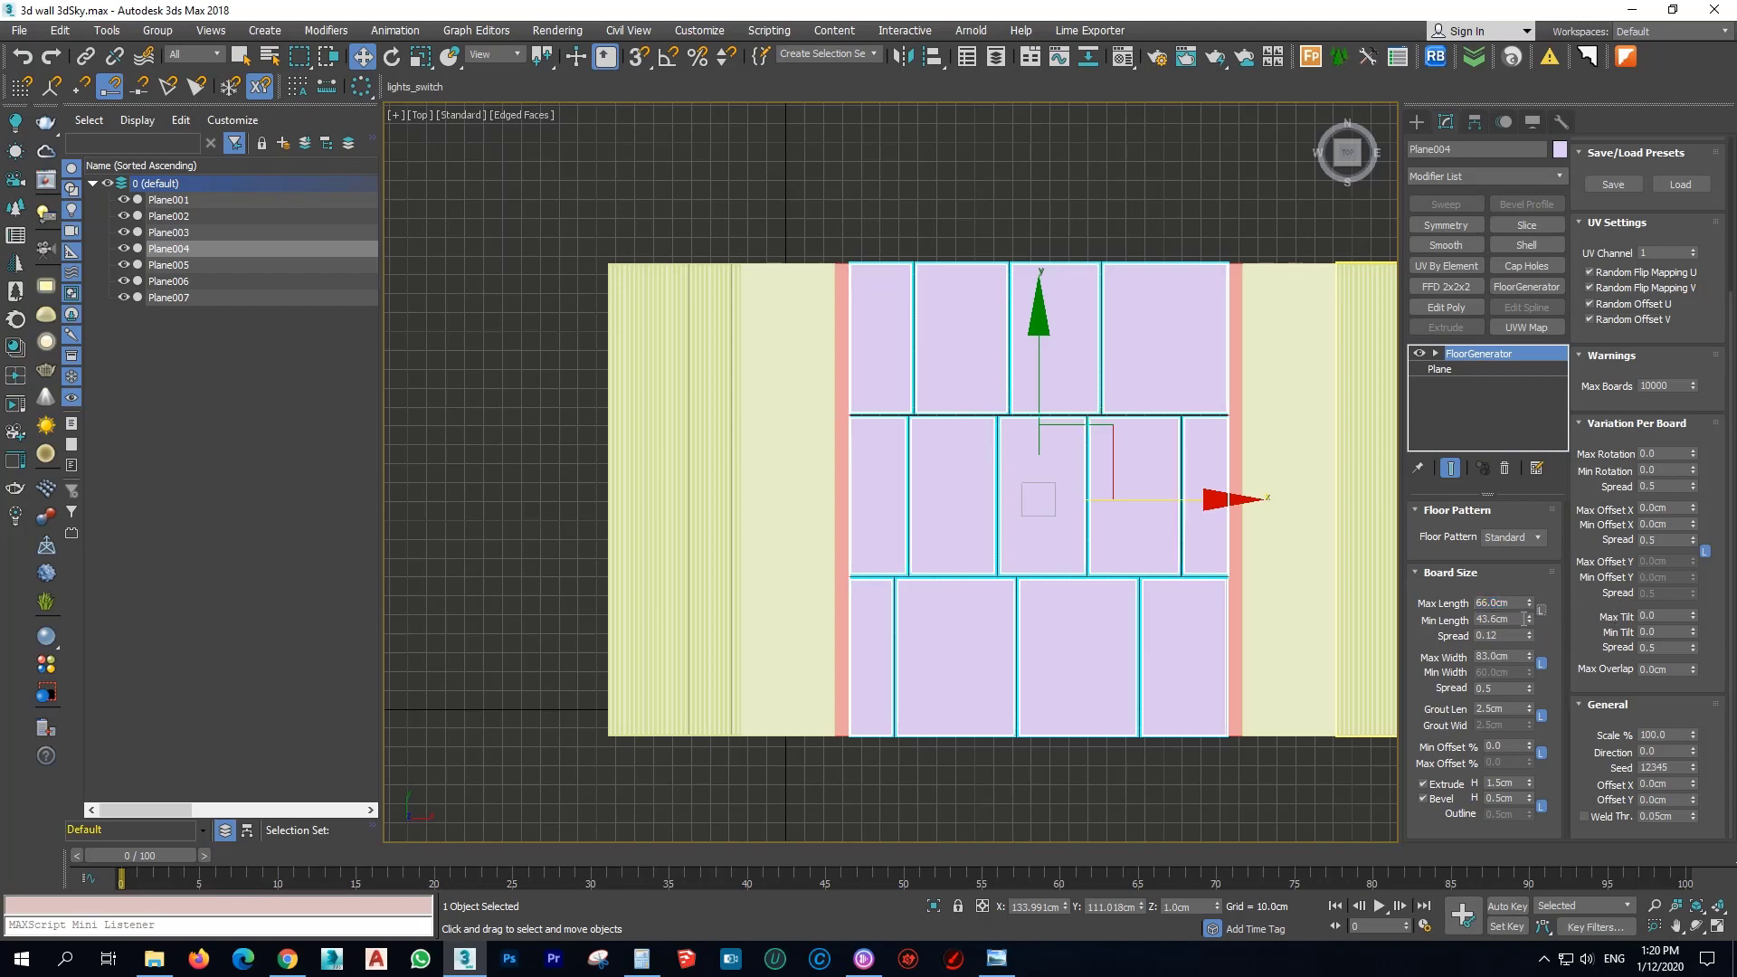
pyautogui.moveTo(1532, 633); pyautogui.dragTo(1535, 615)
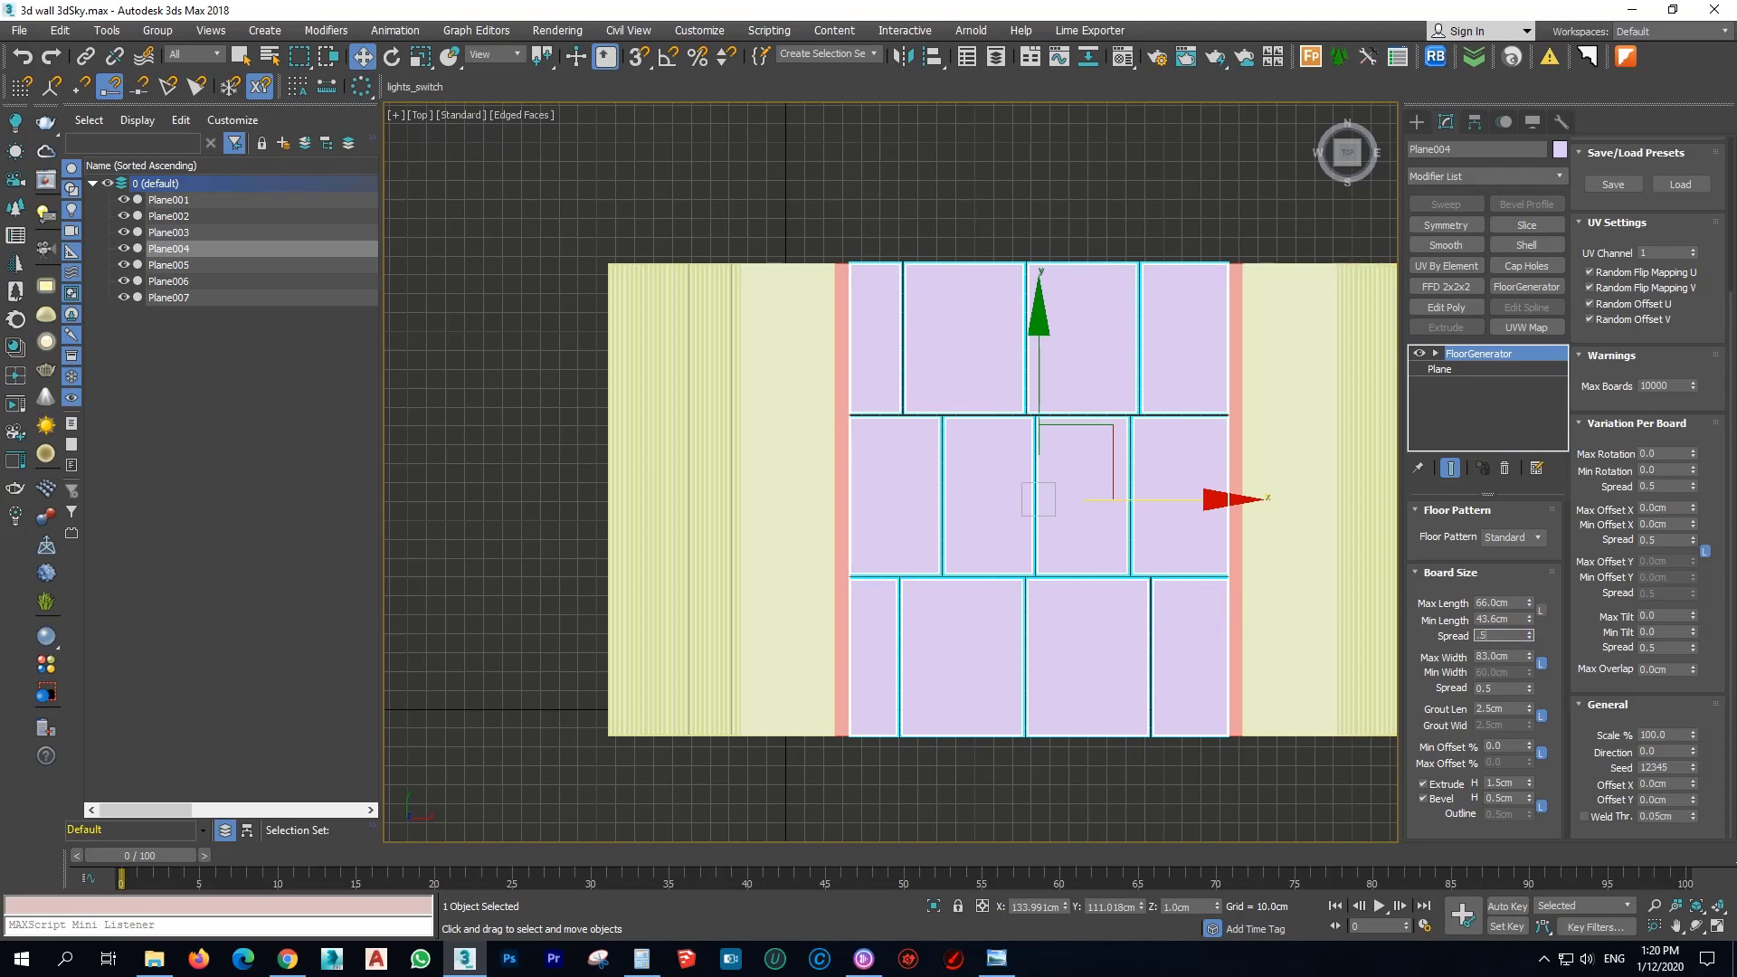
pyautogui.write('.5')
pyautogui.press('Return')
pyautogui.scroll(3, 1104, 570)
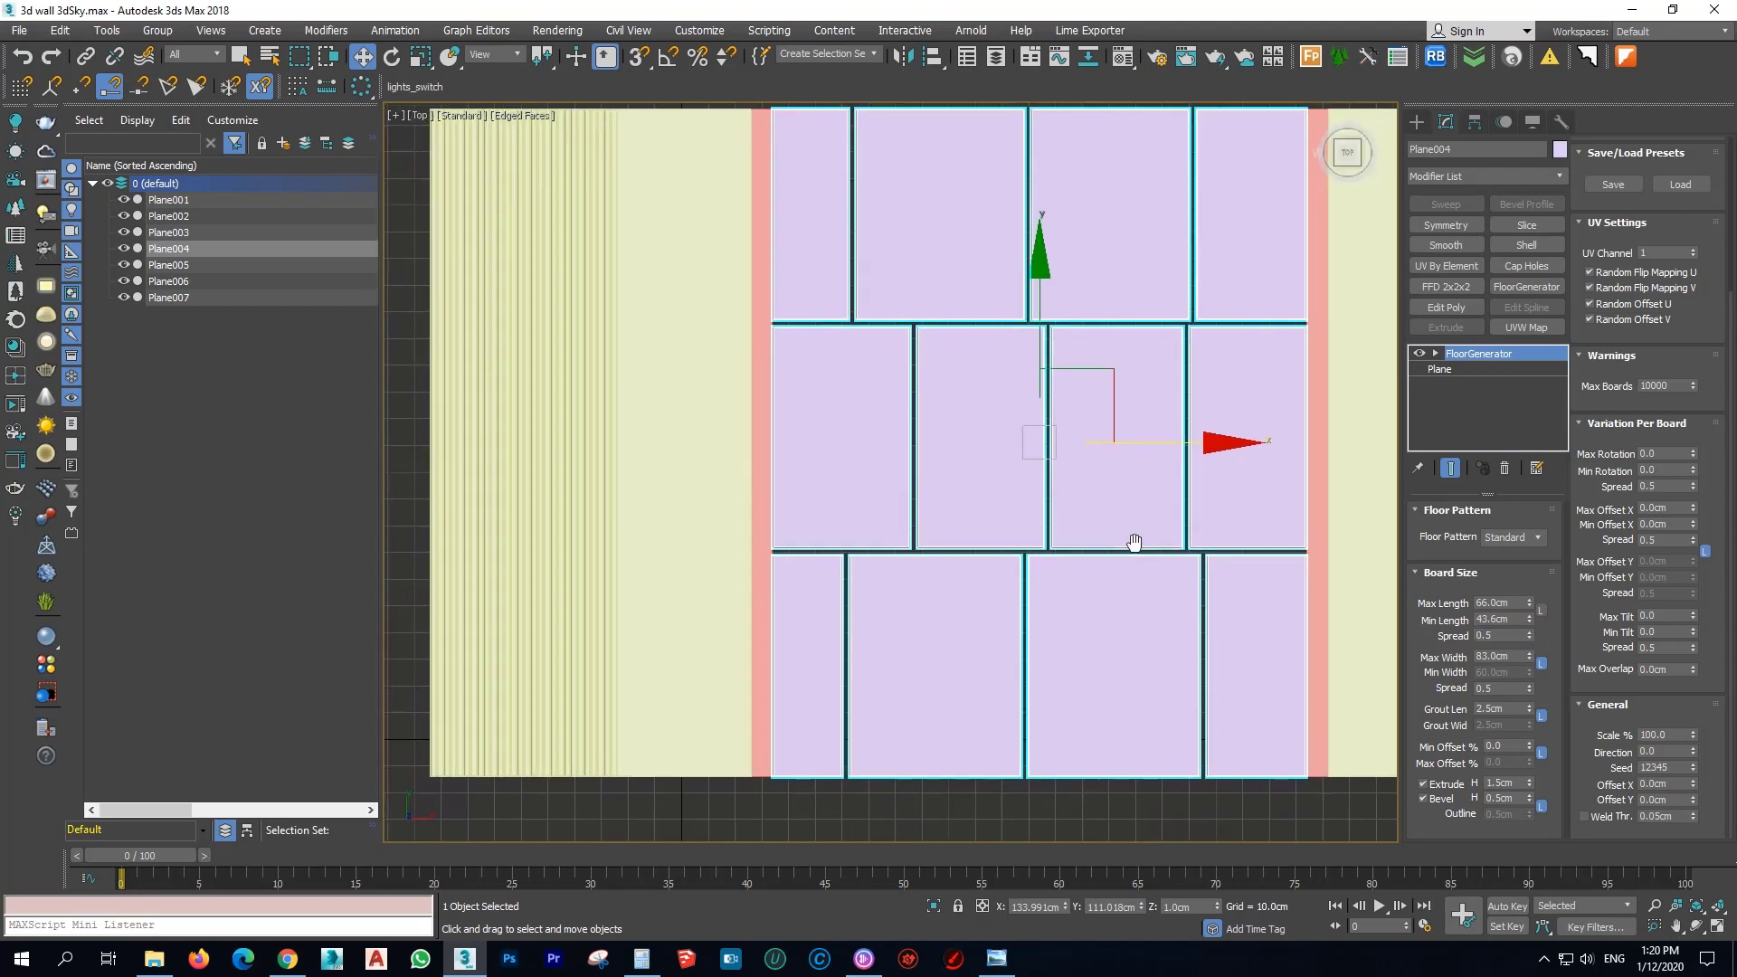
# Set the centre plane's minimum board length to 40 cm and check the resulting layout.
pyautogui.moveTo(1528, 619)
pyautogui.mouseDown()
pyautogui.moveTo(1535, 650)
pyautogui.moveTo(1553, 592)
pyautogui.moveTo(1557, 627)
pyautogui.mouseUp()
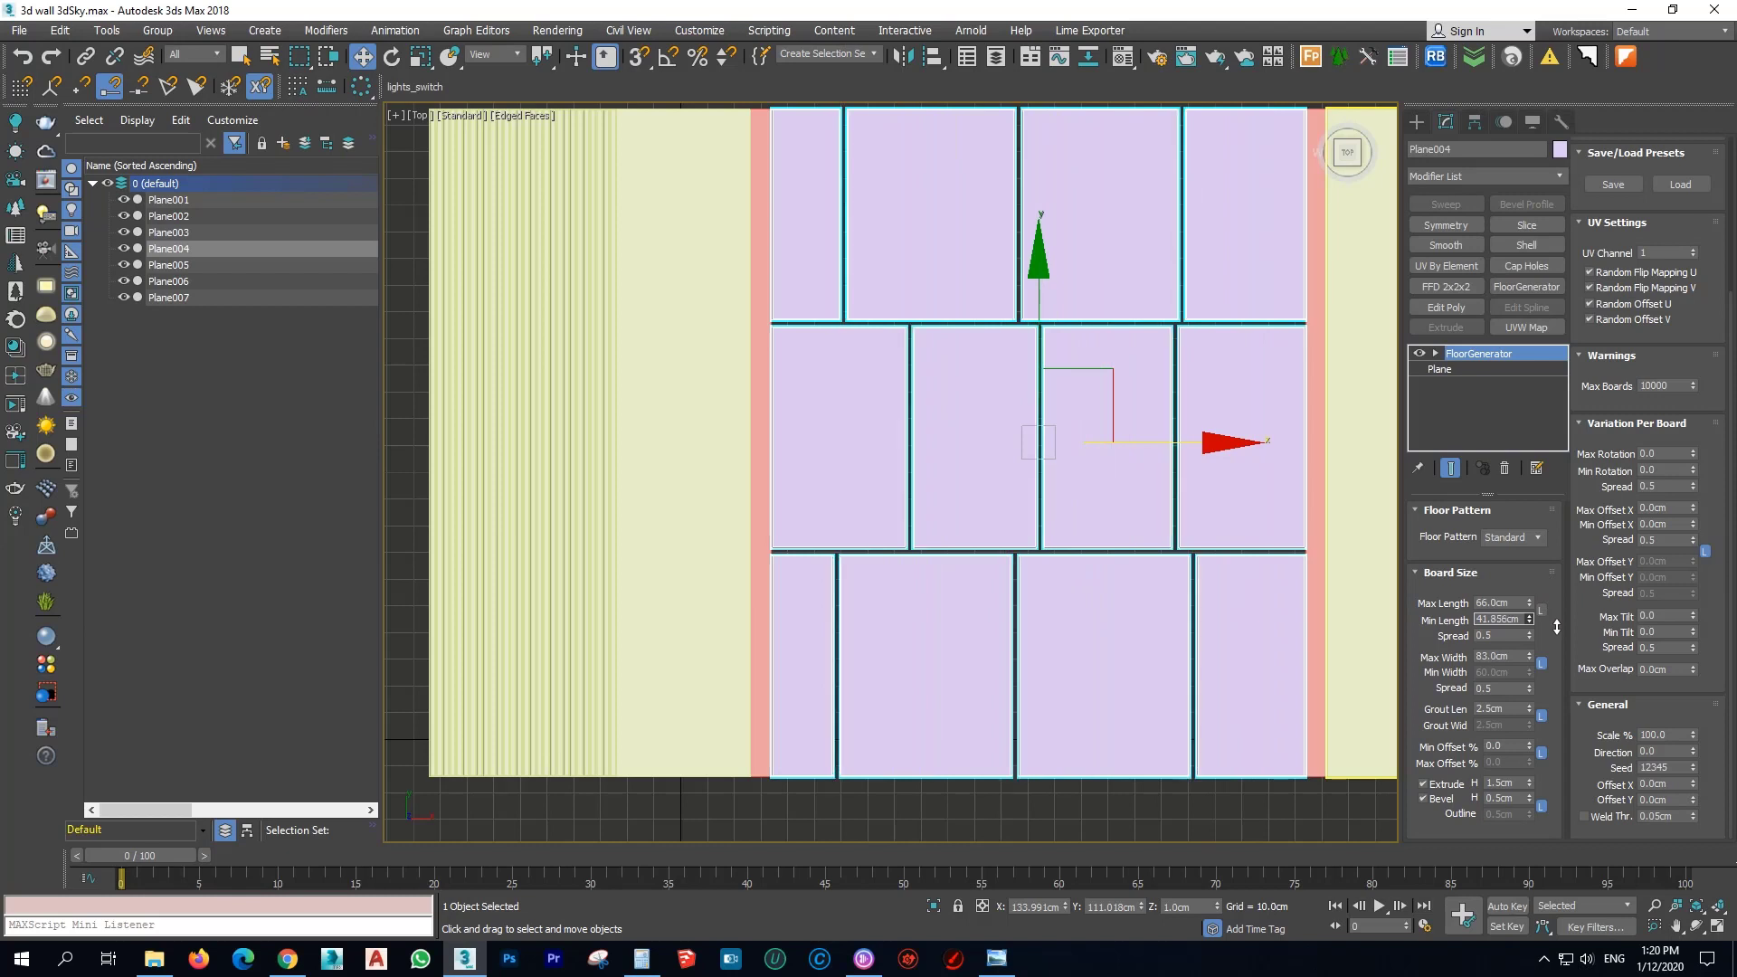
pyautogui.click(1512, 615)
pyautogui.write('40')
pyautogui.press('Return')
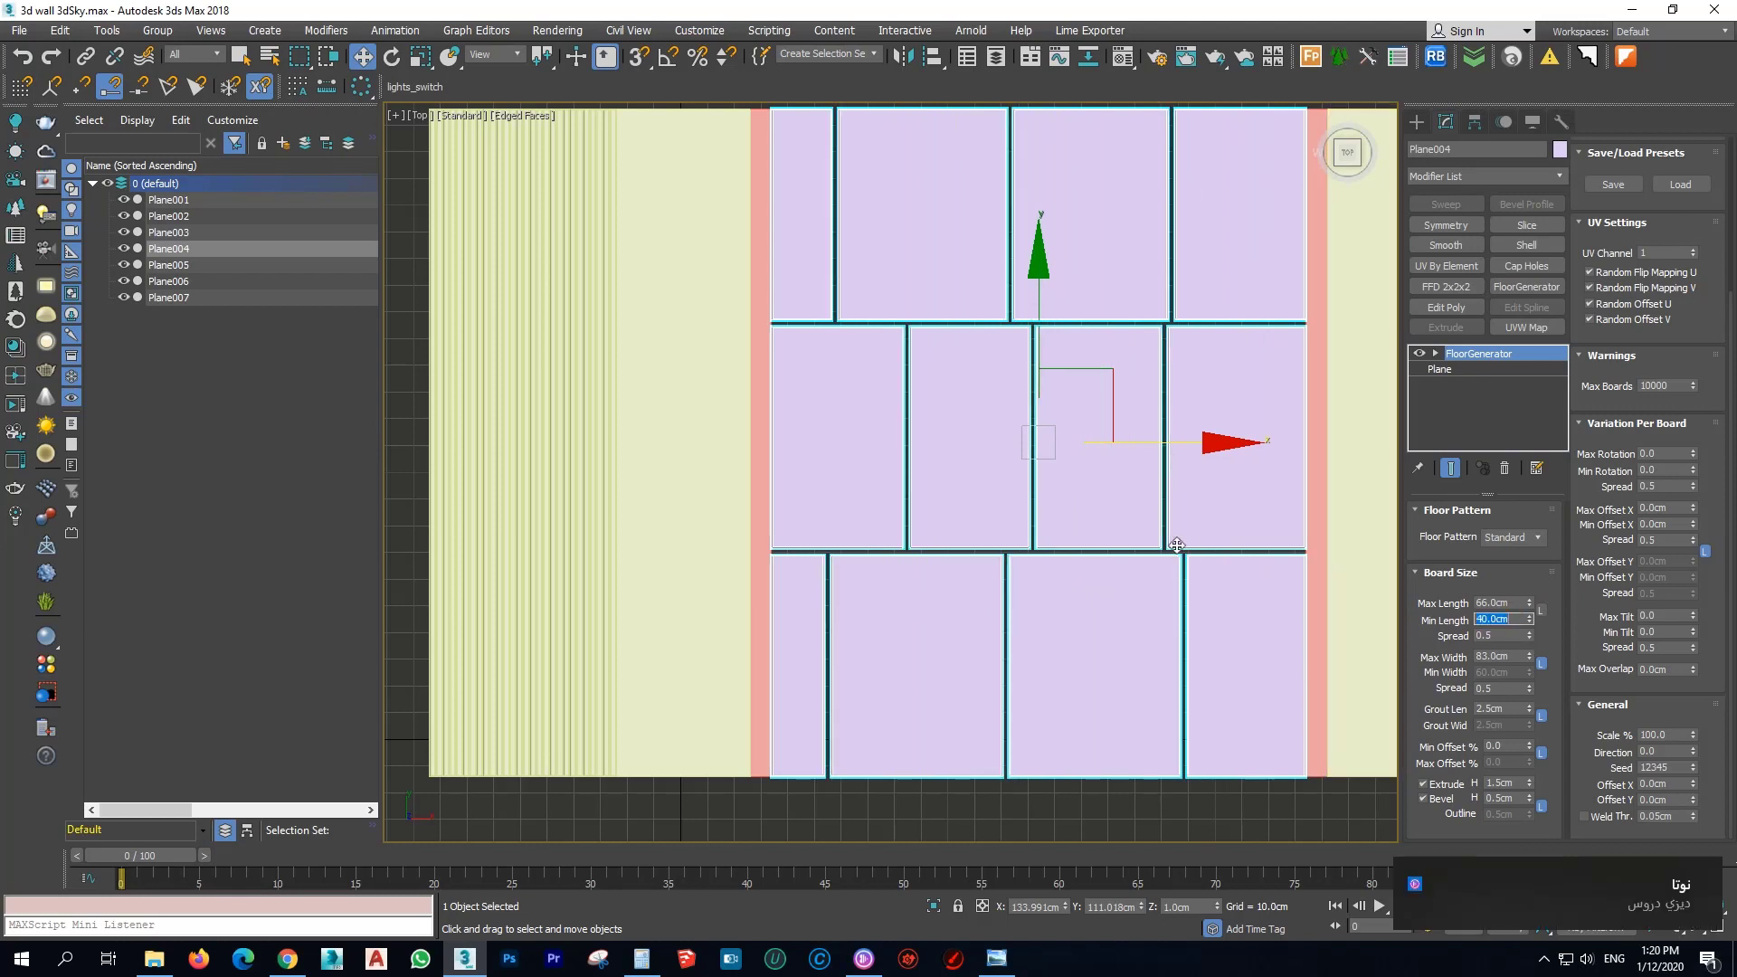
pyautogui.scroll(-3, 873, 585)
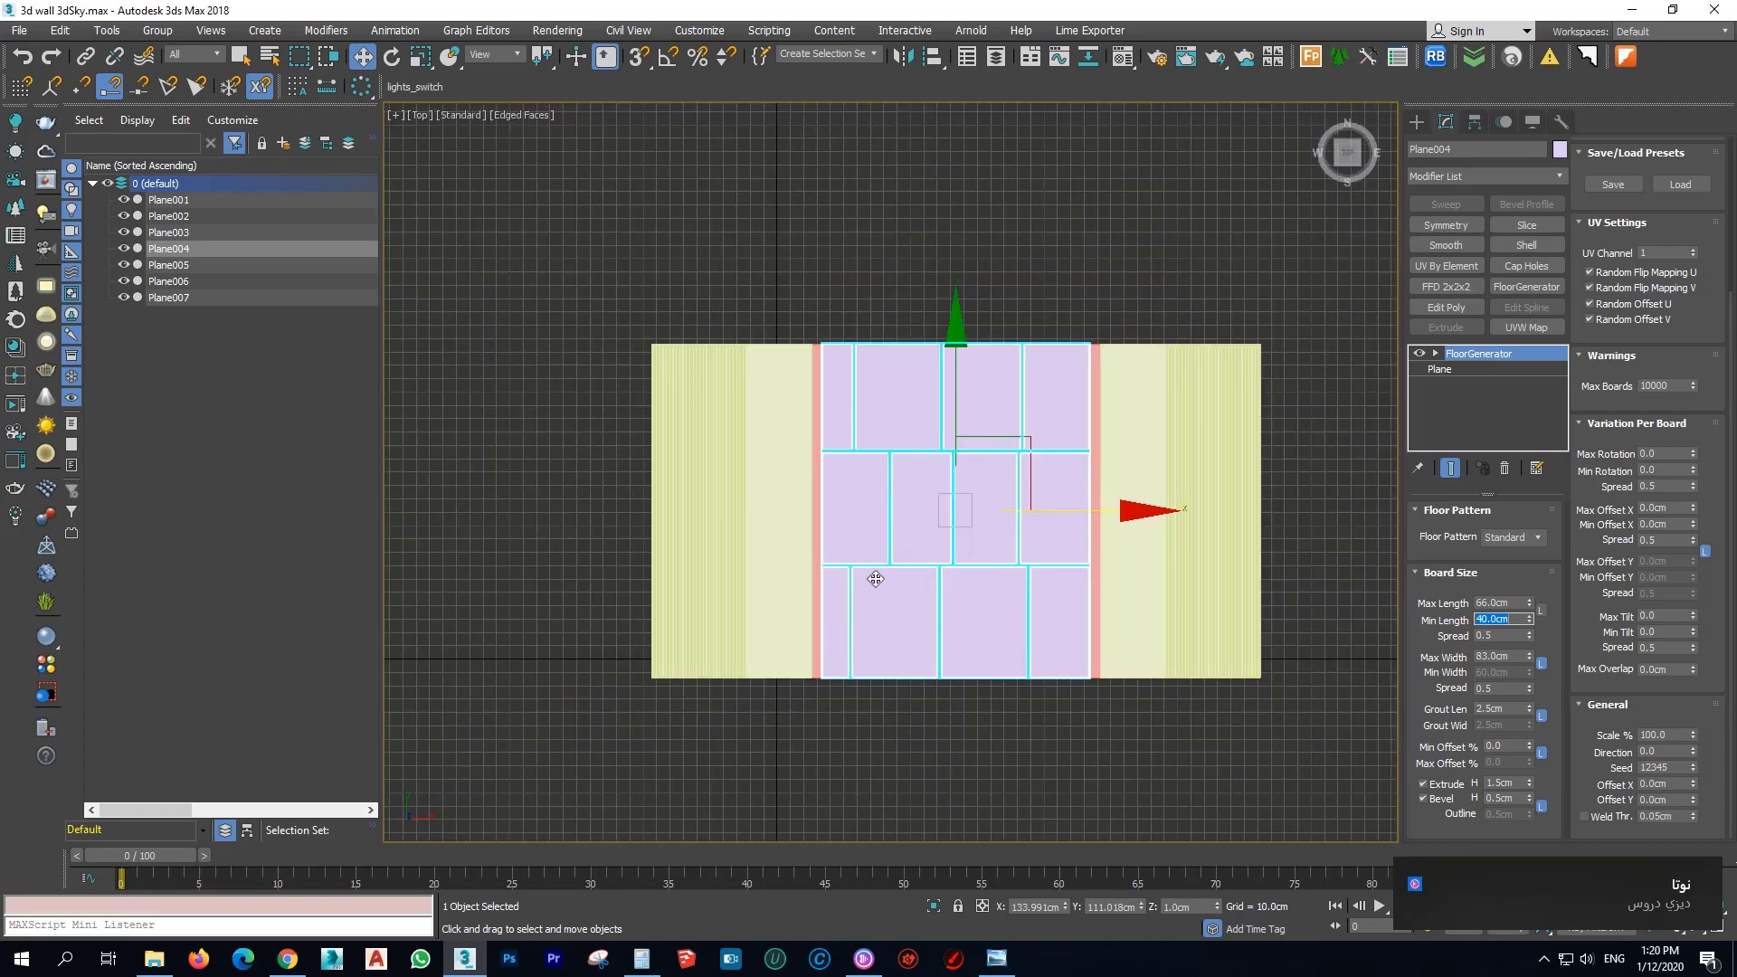
pyautogui.scroll(6, 873, 574)
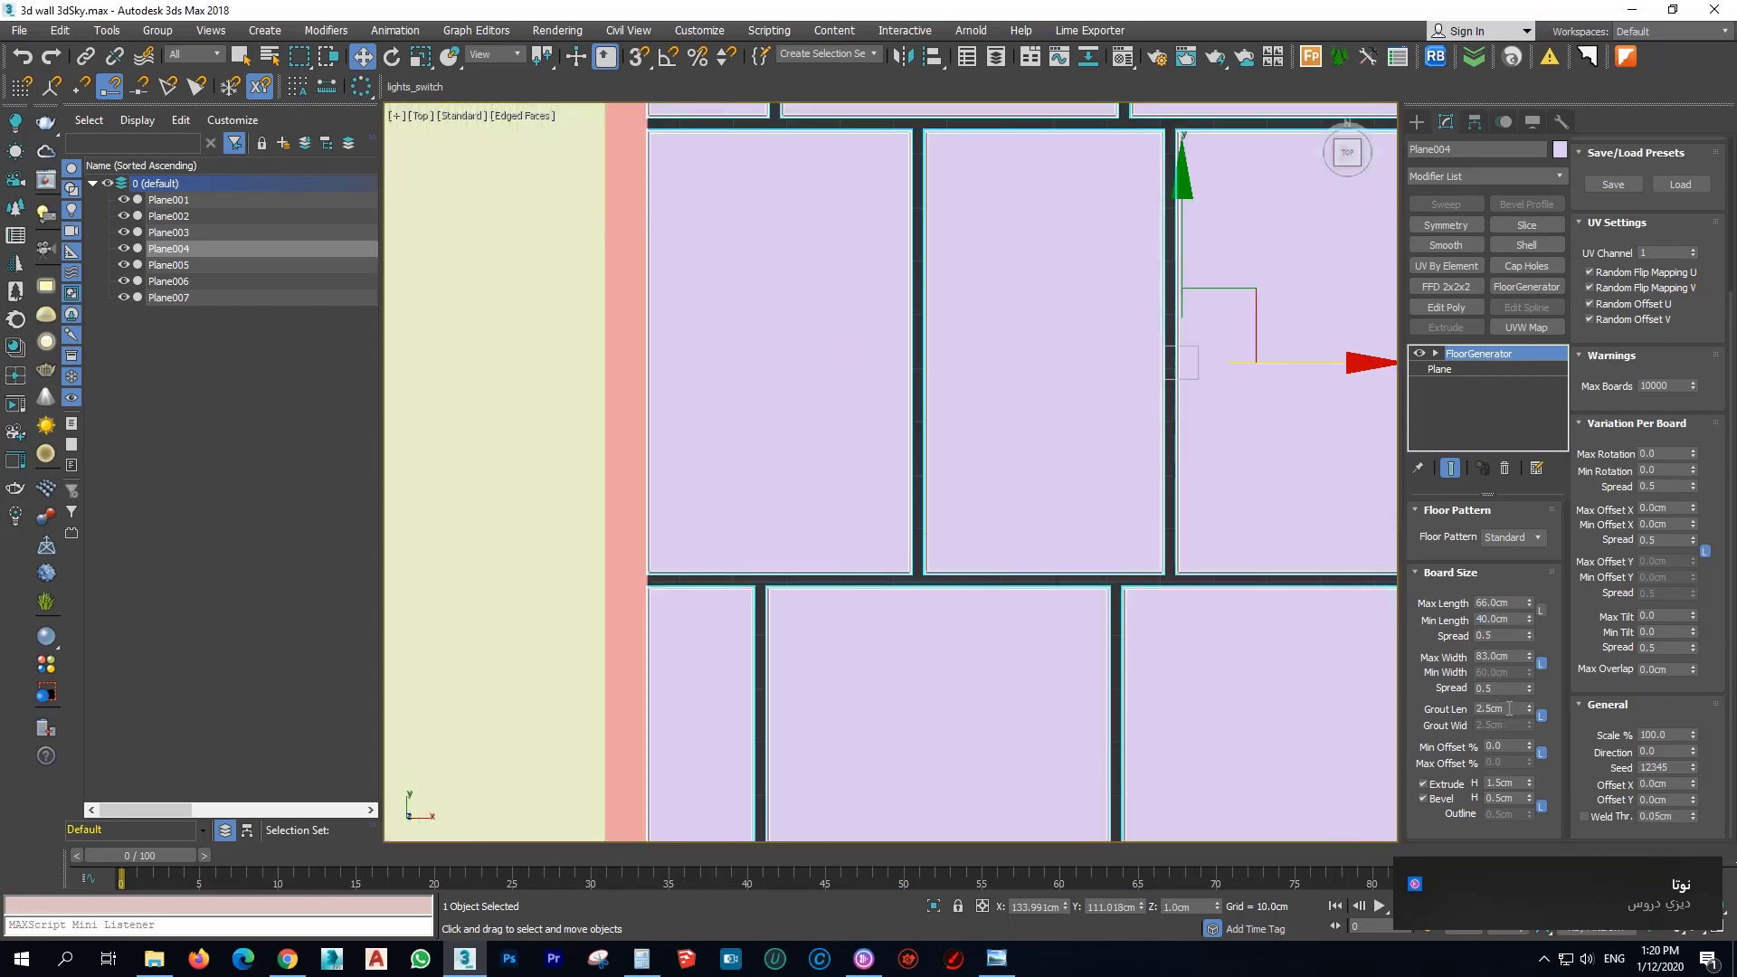
# Set the grout length between the centre plane's boards to 3 cm and check the gaps.
pyautogui.moveTo(1510, 709); pyautogui.dragTo(1289, 675)
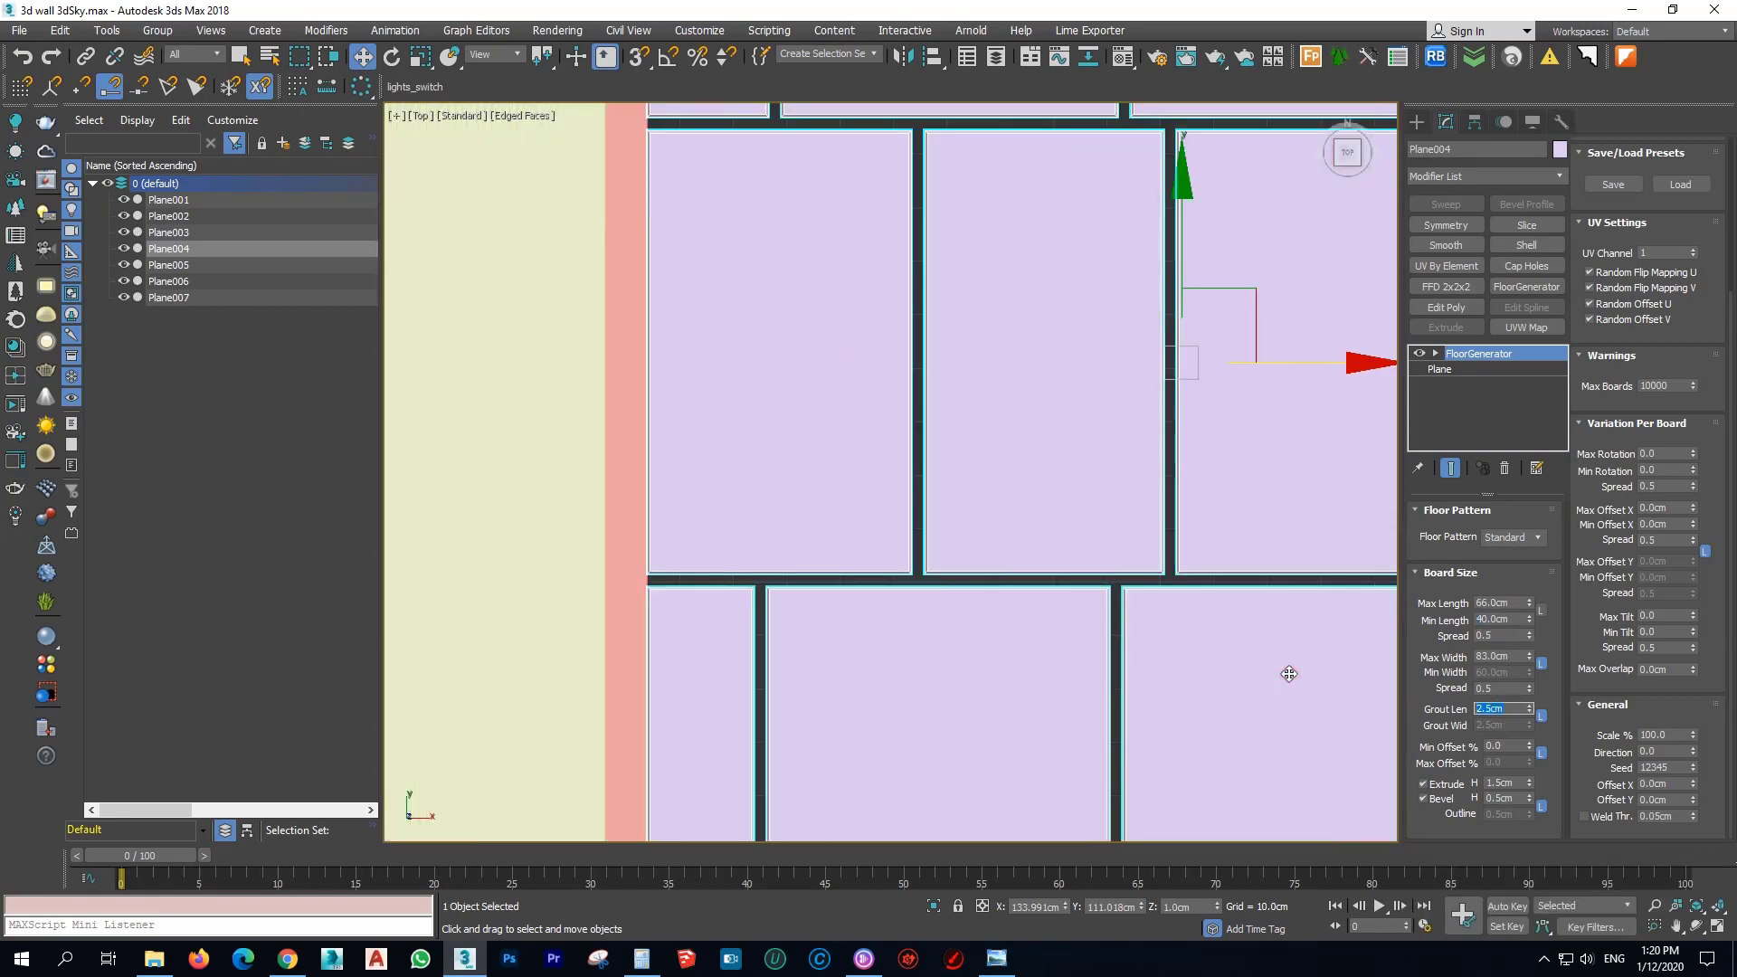
pyautogui.write('3')
pyautogui.press('Return')
pyautogui.scroll(4, 1126, 602)
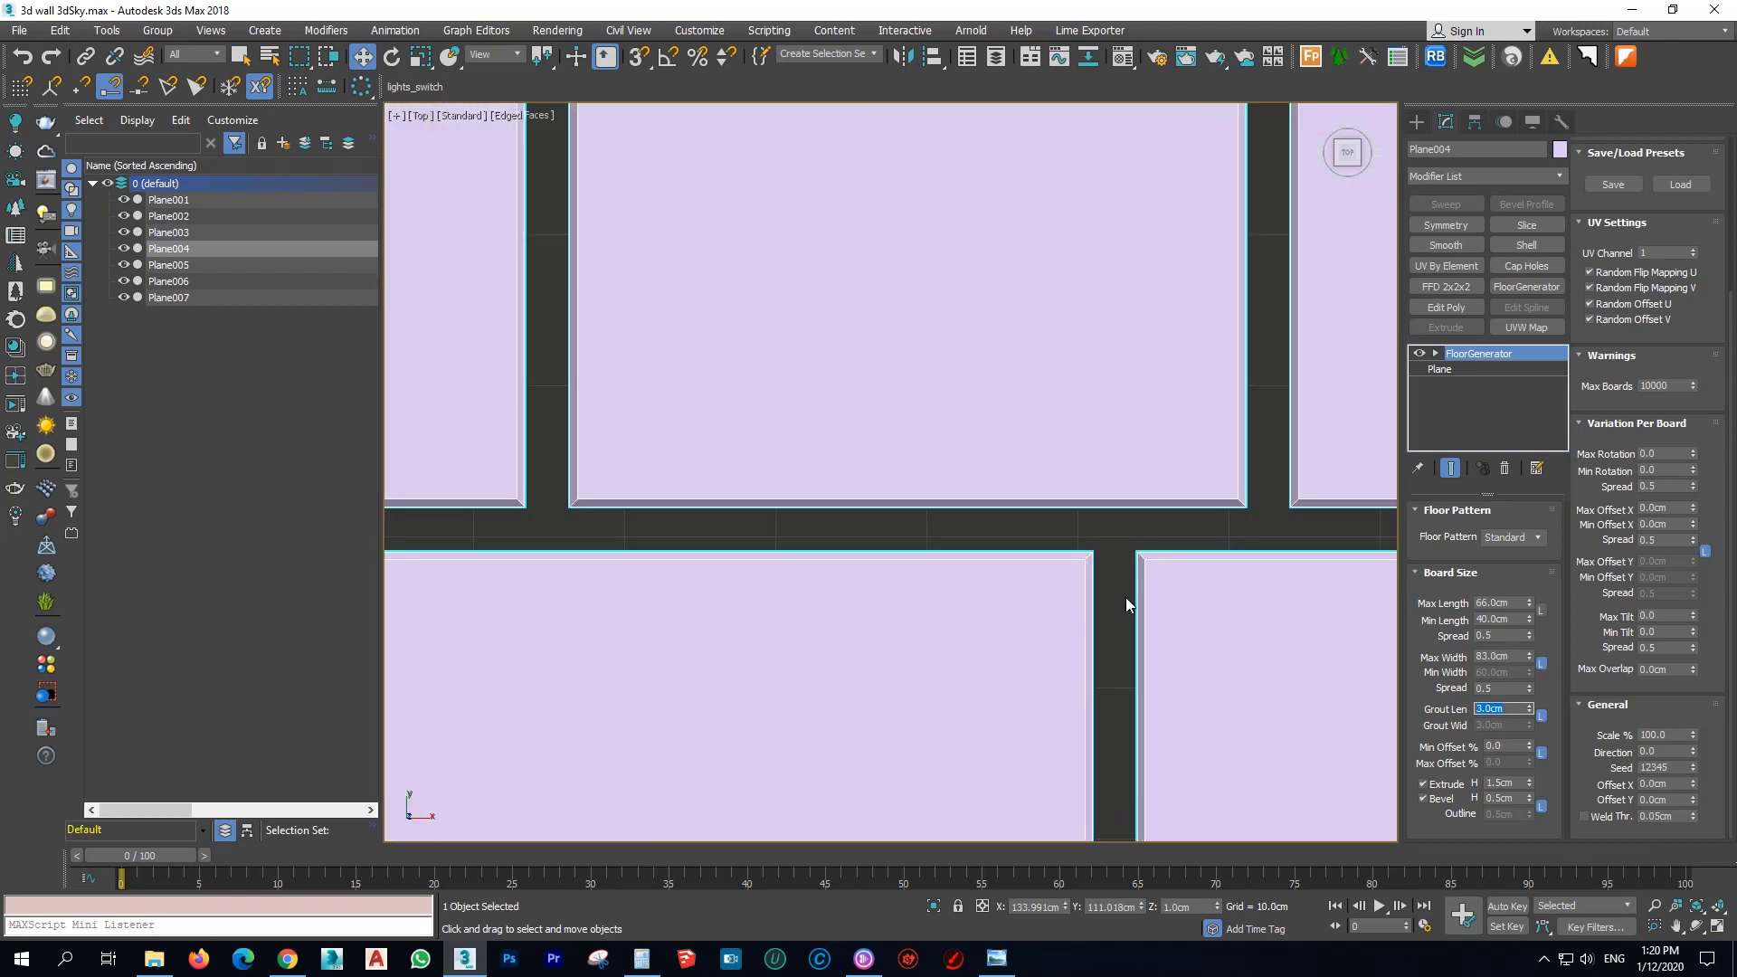
pyautogui.scroll(4, 1122, 601)
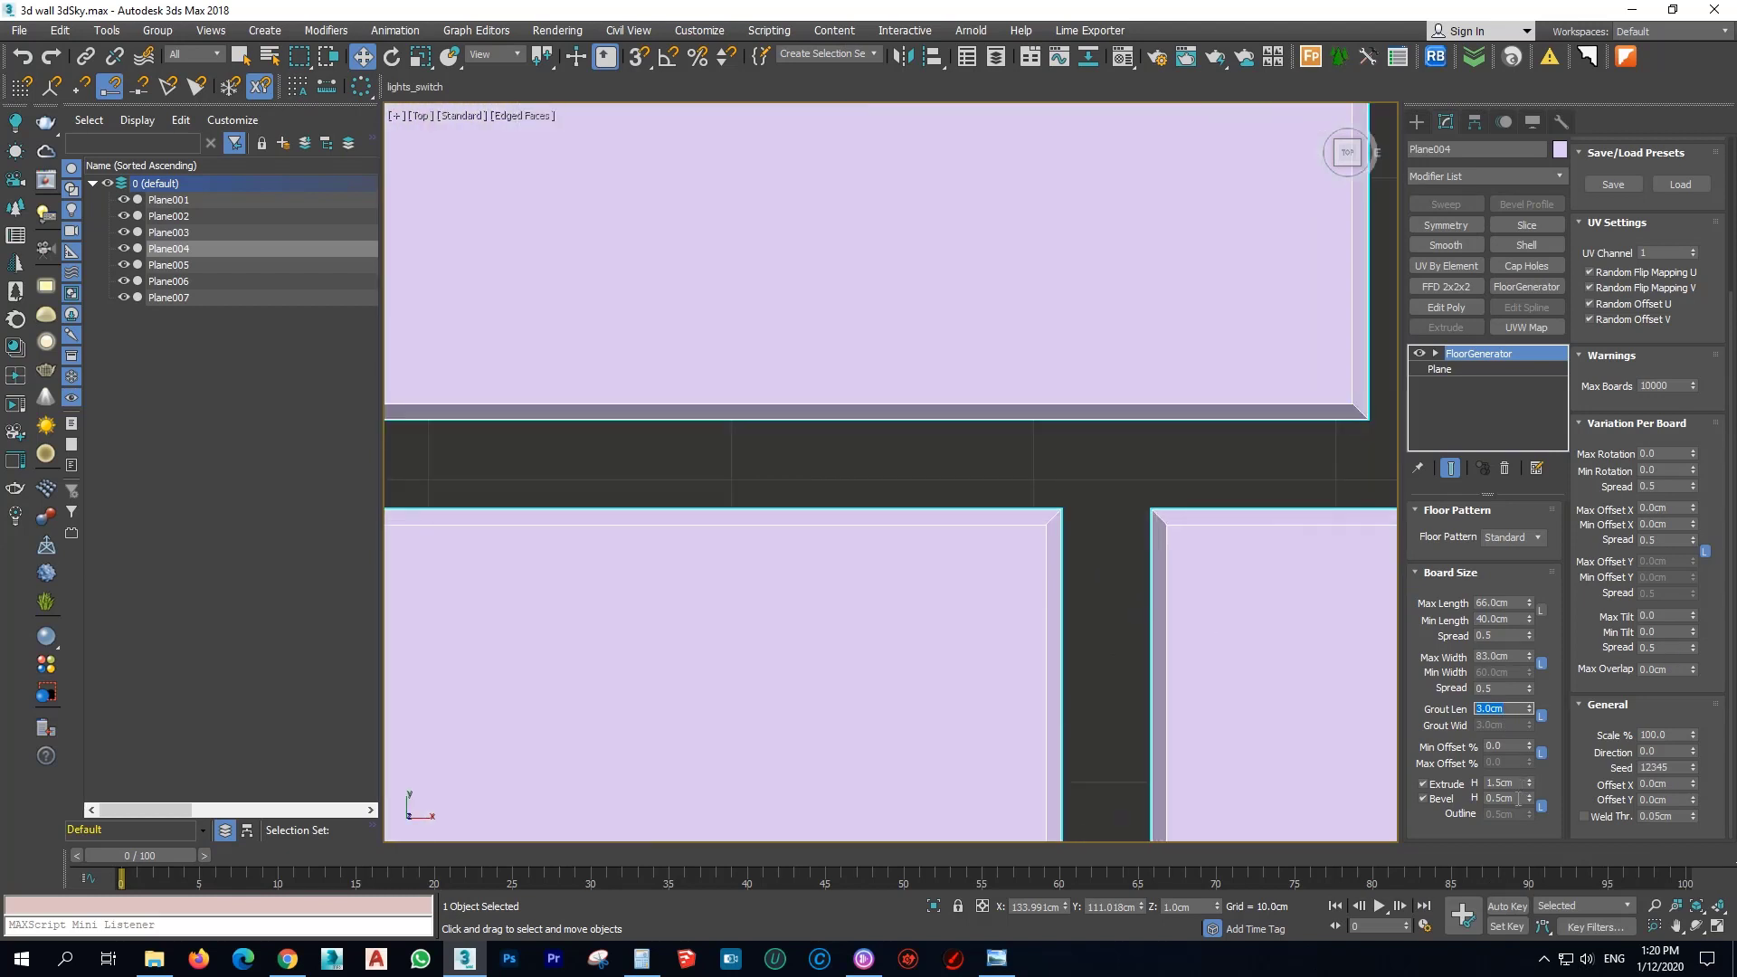
# Set the bevel height of the centre plane's boards to 0.15 cm and check the board edges.
pyautogui.click(1519, 800)
pyautogui.write('.15')
pyautogui.press('Return')
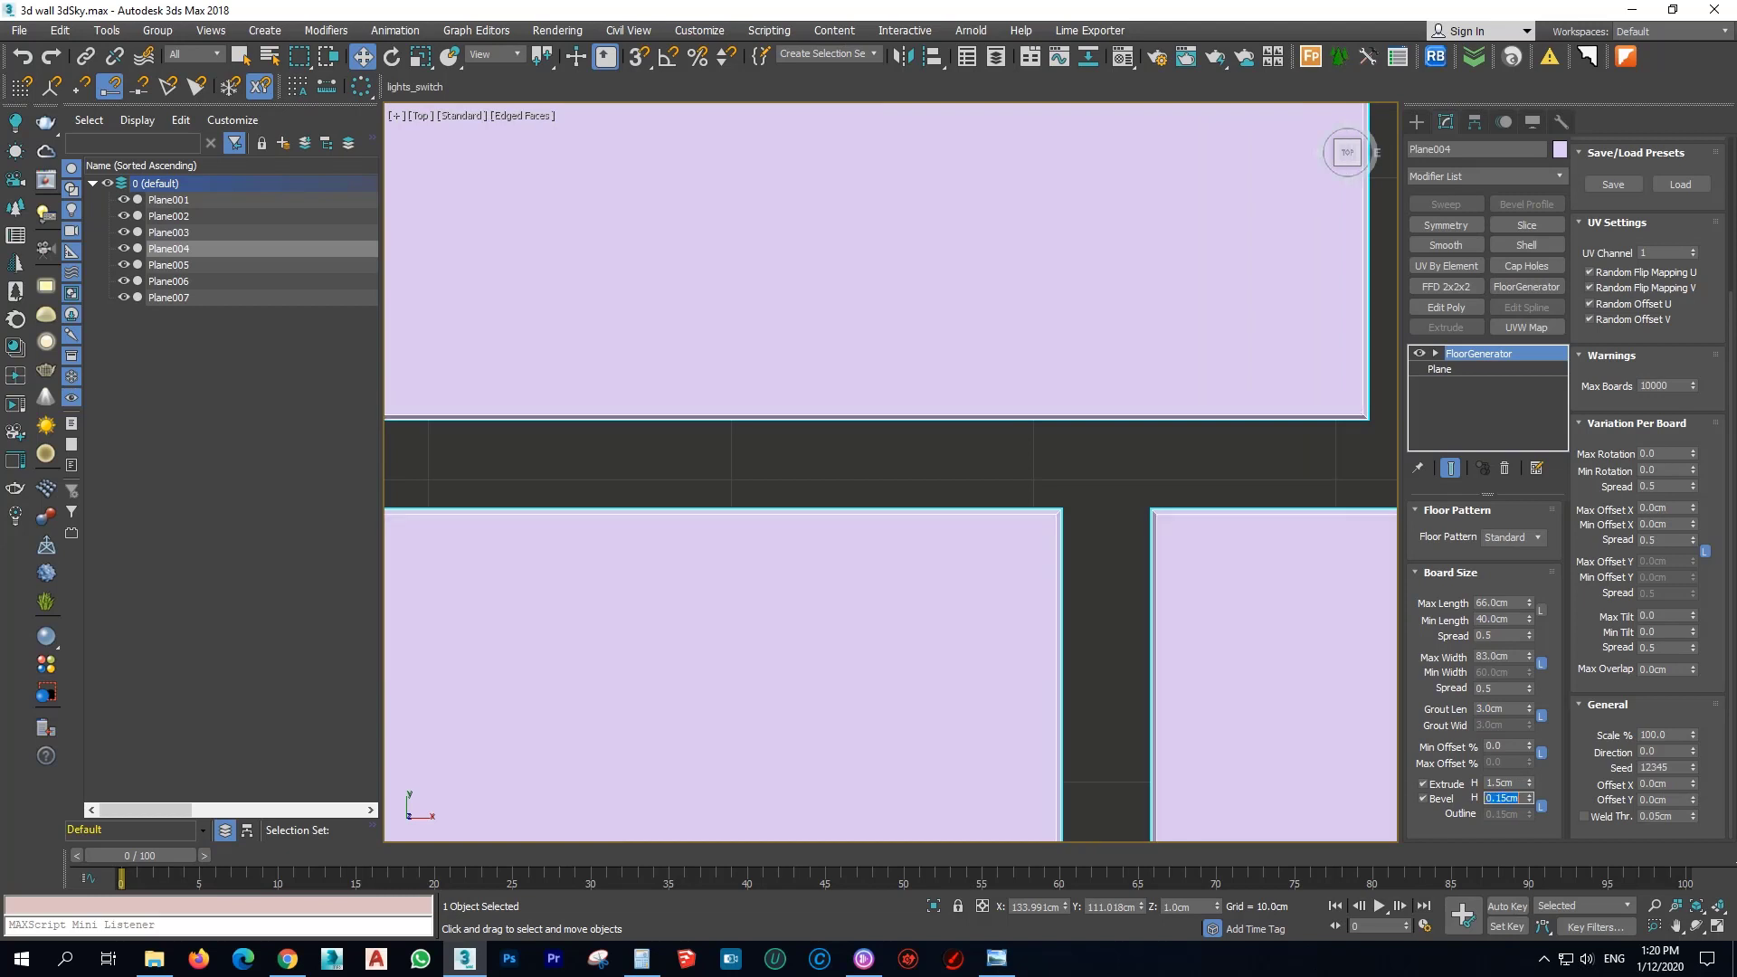
pyautogui.scroll(4, 1049, 569)
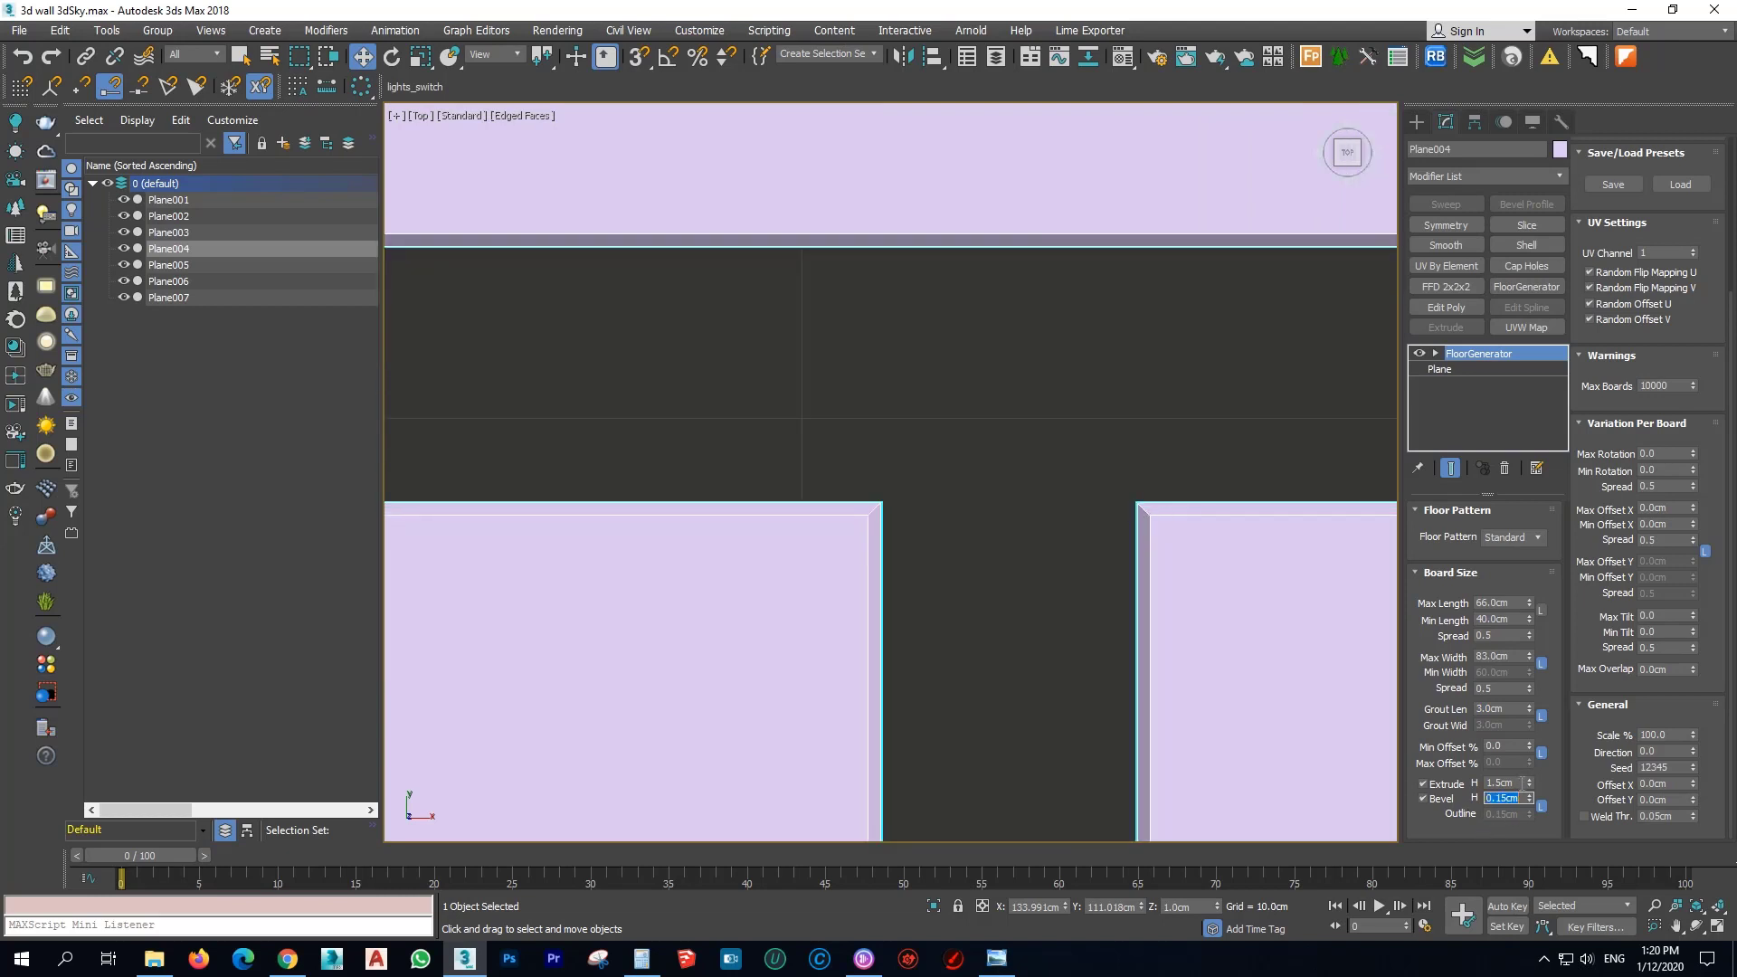
# Set the extrude height of the centre plane's boards to 1.6 cm and inspect their thickness in an angled view.
pyautogui.click(1522, 783)
pyautogui.scroll(-10, 923, 470)
pyautogui.keyDown('alt'); pyautogui.moveTo(923, 606); pyautogui.dragTo(968, 479, button='middle'); pyautogui.keyUp('alt')
pyautogui.scroll(7, 1153, 682)
pyautogui.scroll(2, 1154, 682)
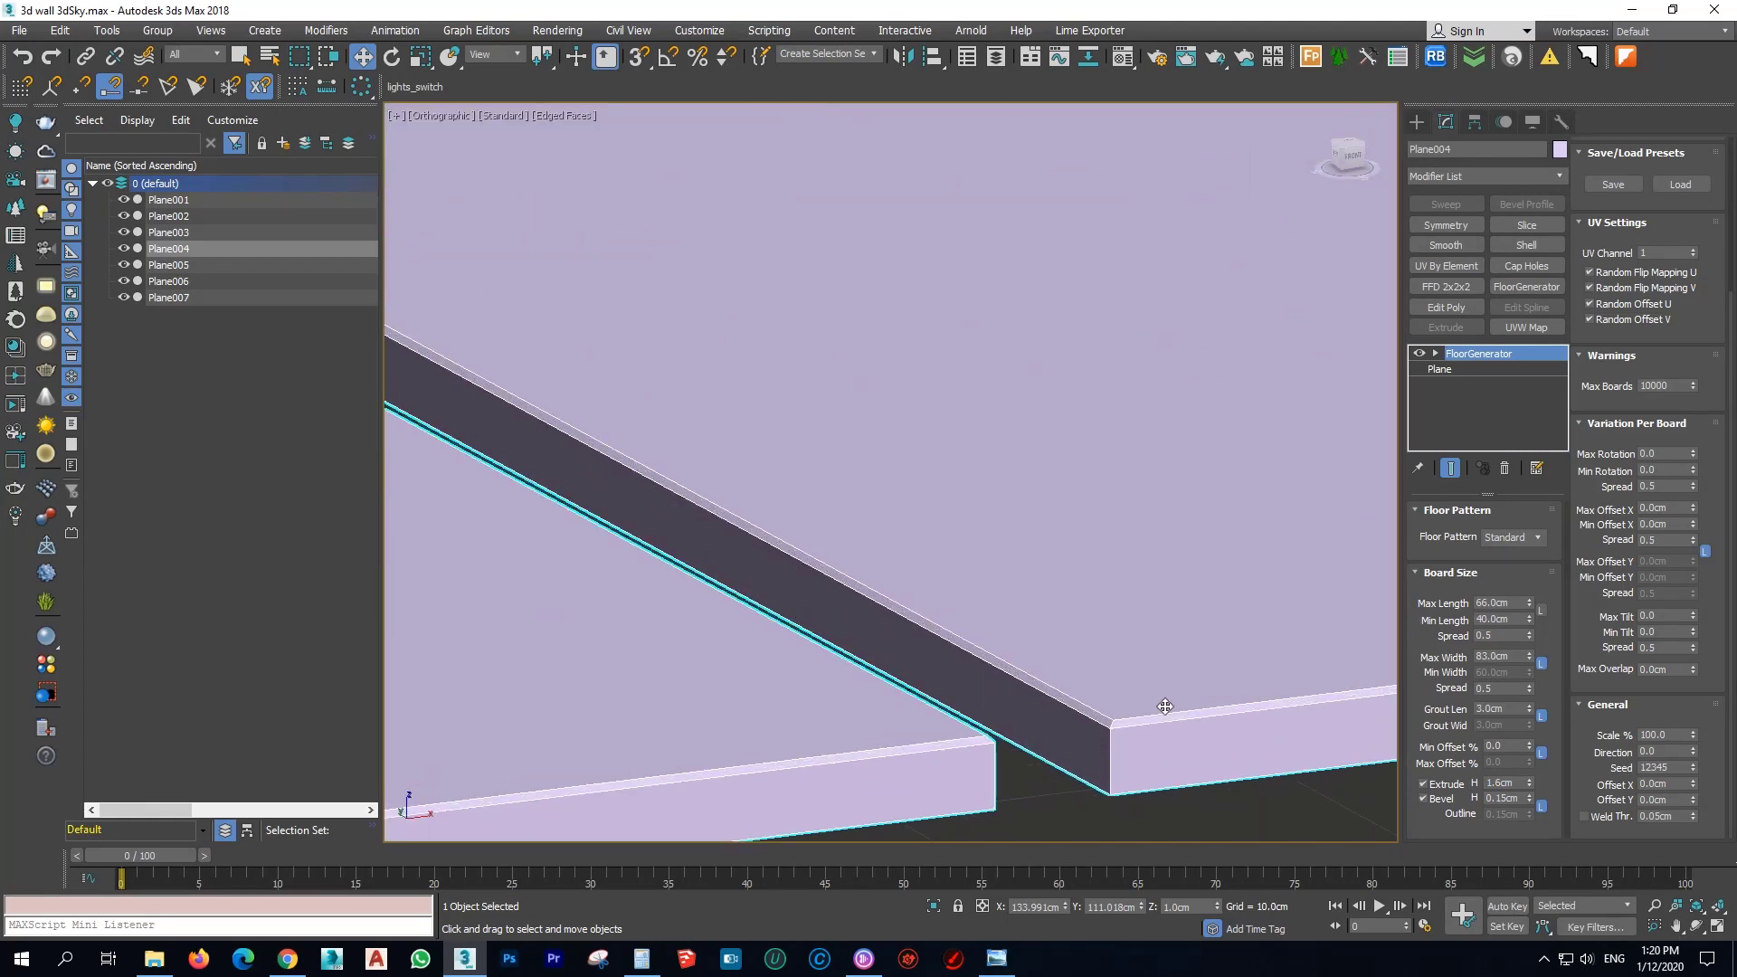
# Inspect the bevelled edges and gaps of the centre boards in a close perspective view.
pyautogui.press('p')
pyautogui.keyDown('alt'); pyautogui.moveTo(1169, 520); pyautogui.dragTo(926, 502, button='middle'); pyautogui.keyUp('alt')
pyautogui.scroll(-5, 1003, 621)
pyautogui.scroll(5, 1131, 506)
pyautogui.scroll(5, 925, 502)
pyautogui.click(926, 496)
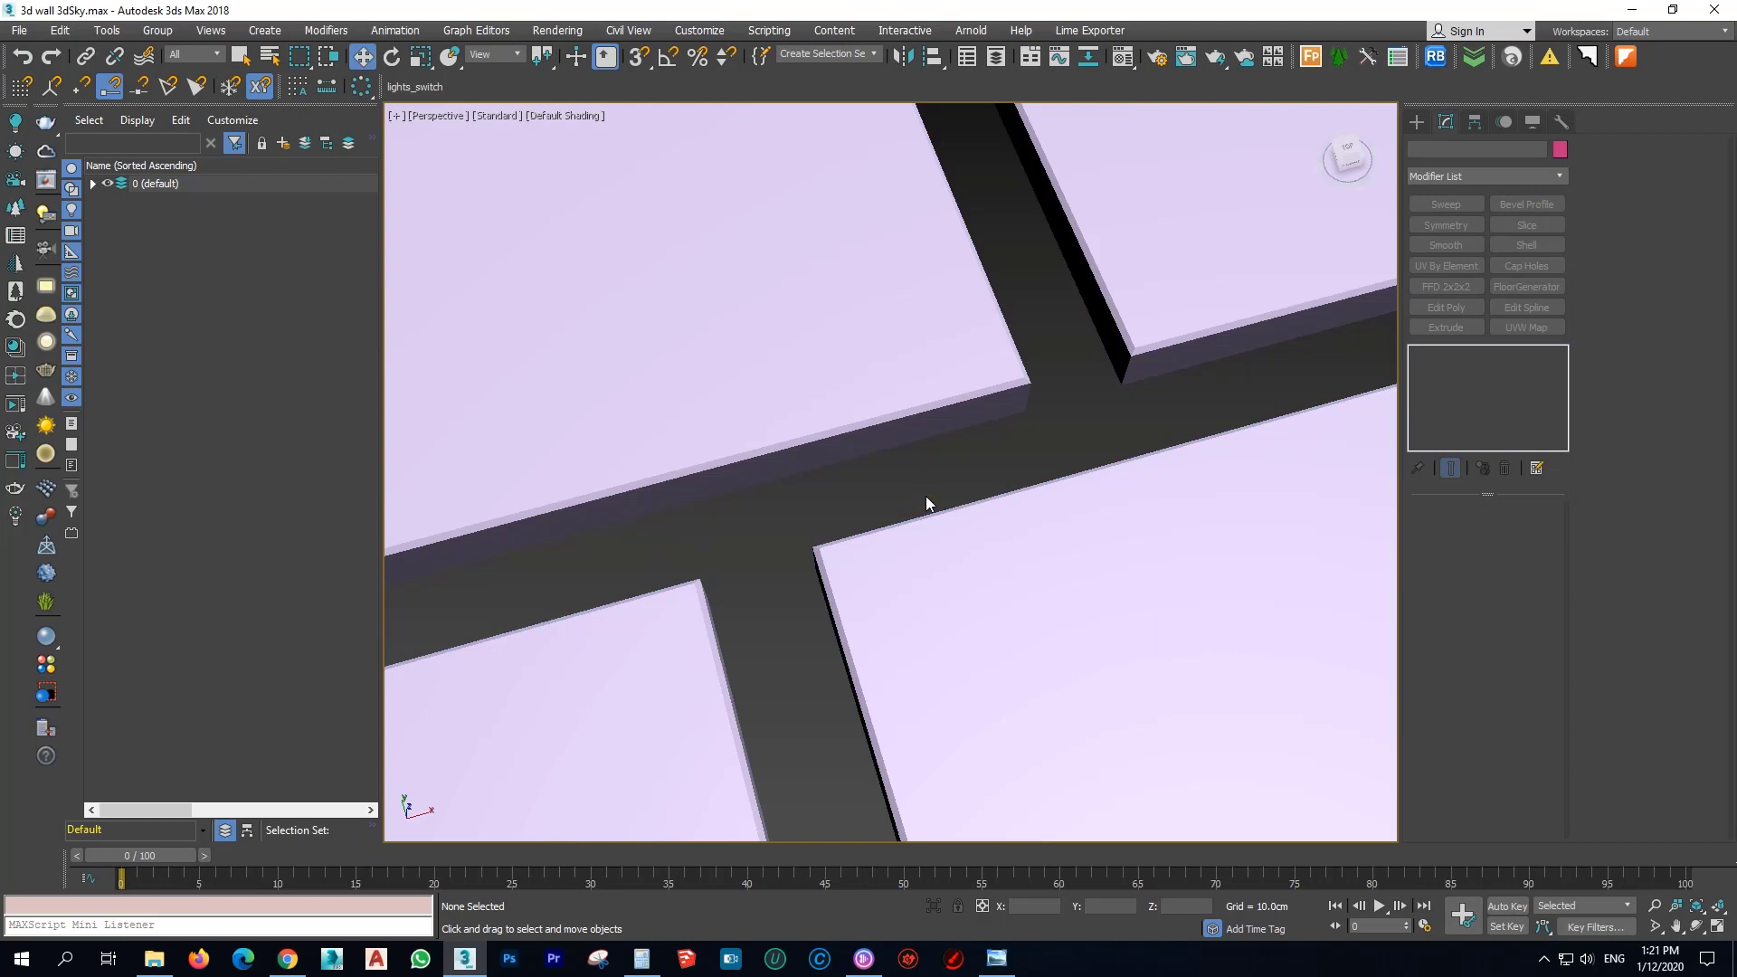
# Examine the gaps between the centre boards and their junction with the side strips in plan view.
pyautogui.press('t')
pyautogui.scroll(4, 914, 346)
pyautogui.moveTo(914, 346); pyautogui.dragTo(1089, 468, button='middle')
pyautogui.scroll(1, 732, 285)
pyautogui.moveTo(732, 284); pyautogui.dragTo(841, 341, button='middle')
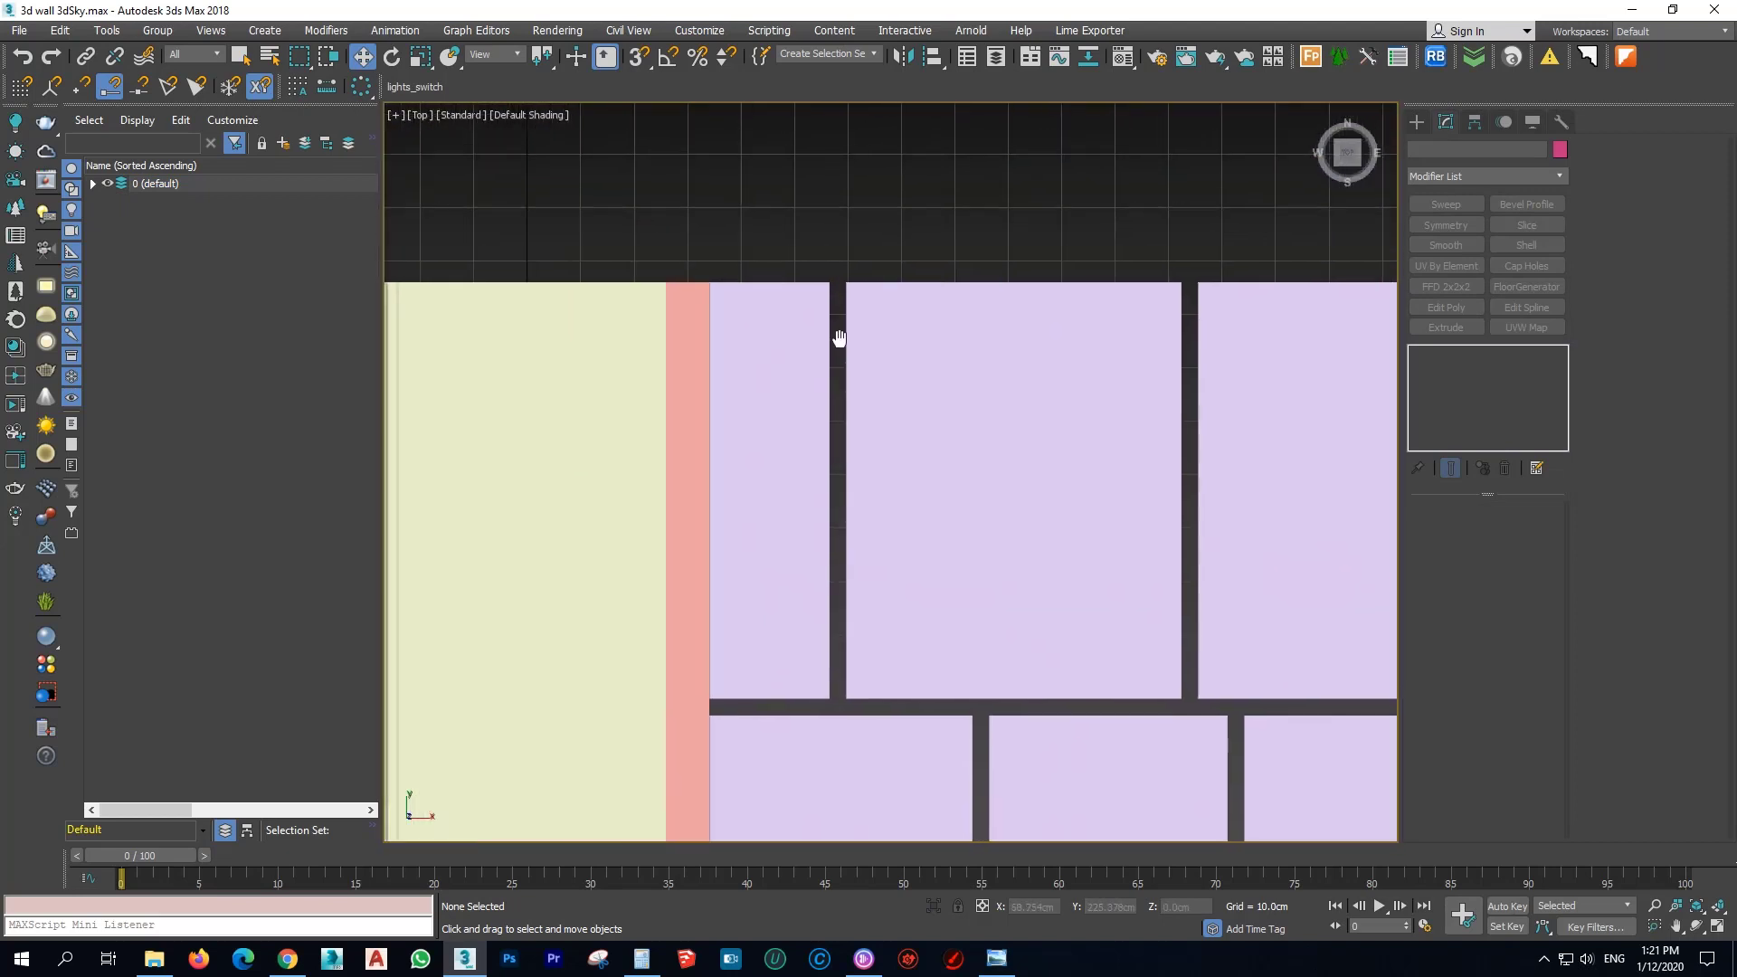
pyautogui.scroll(2, 703, 295)
pyautogui.scroll(2, 707, 300)
pyautogui.scroll(-3, 749, 284)
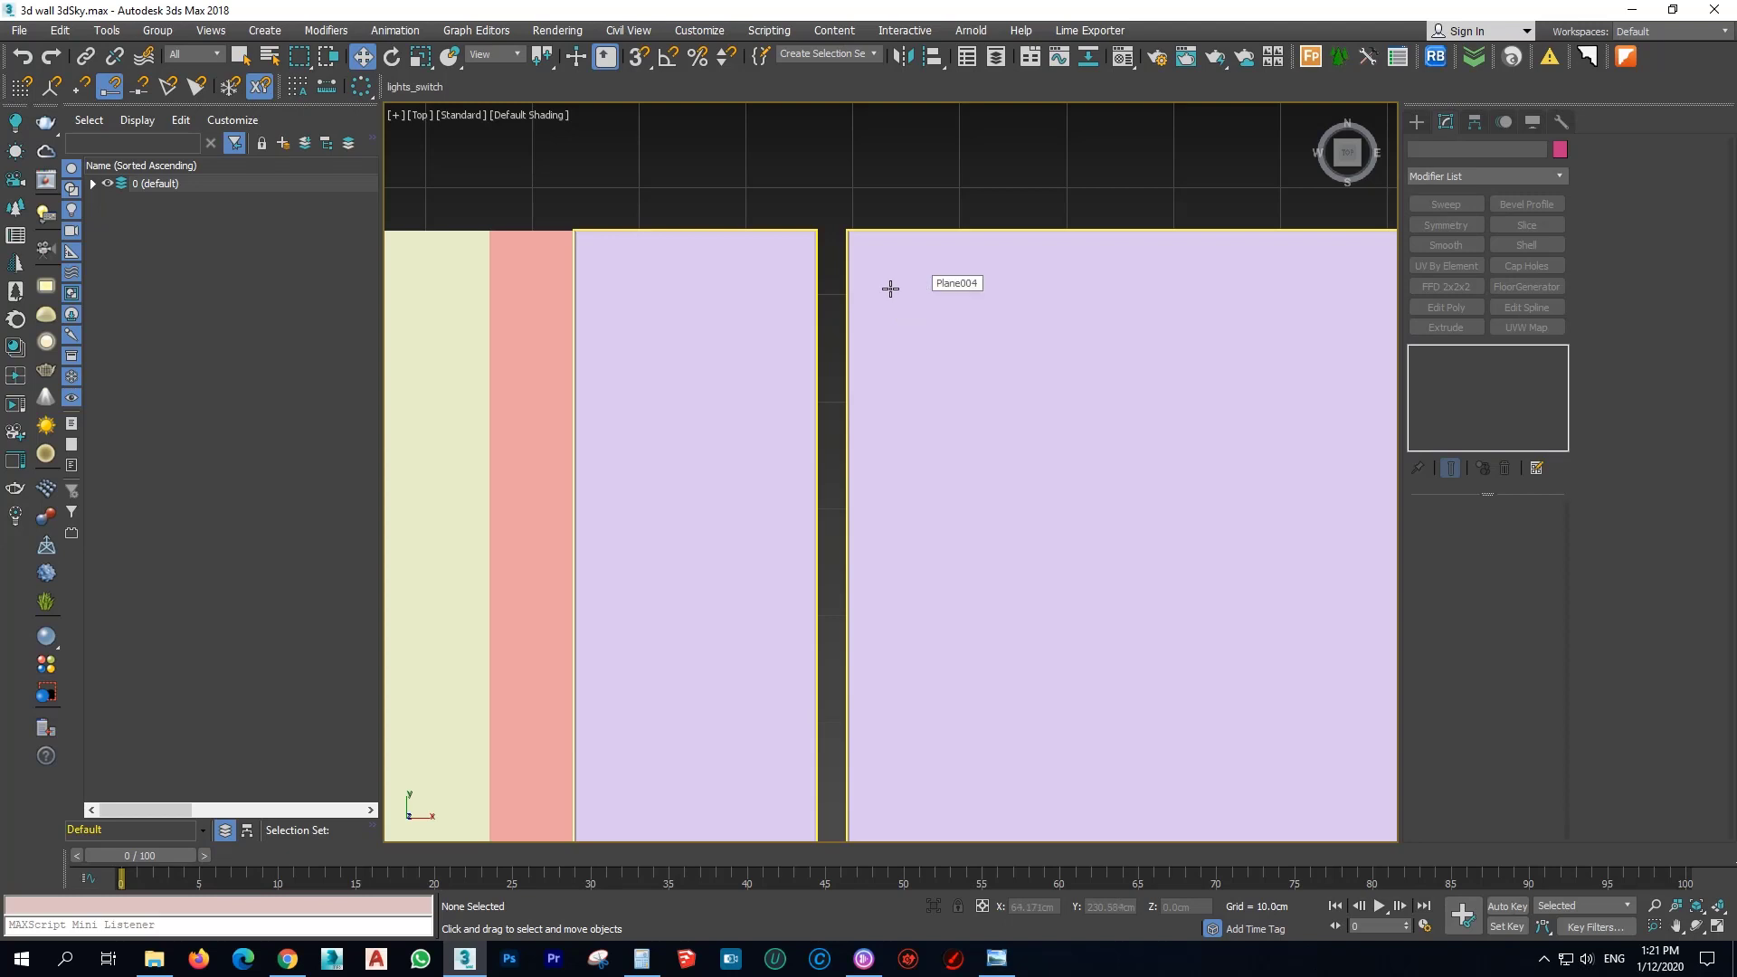
pyautogui.click(551, 295)
pyautogui.scroll(-5, 557, 294)
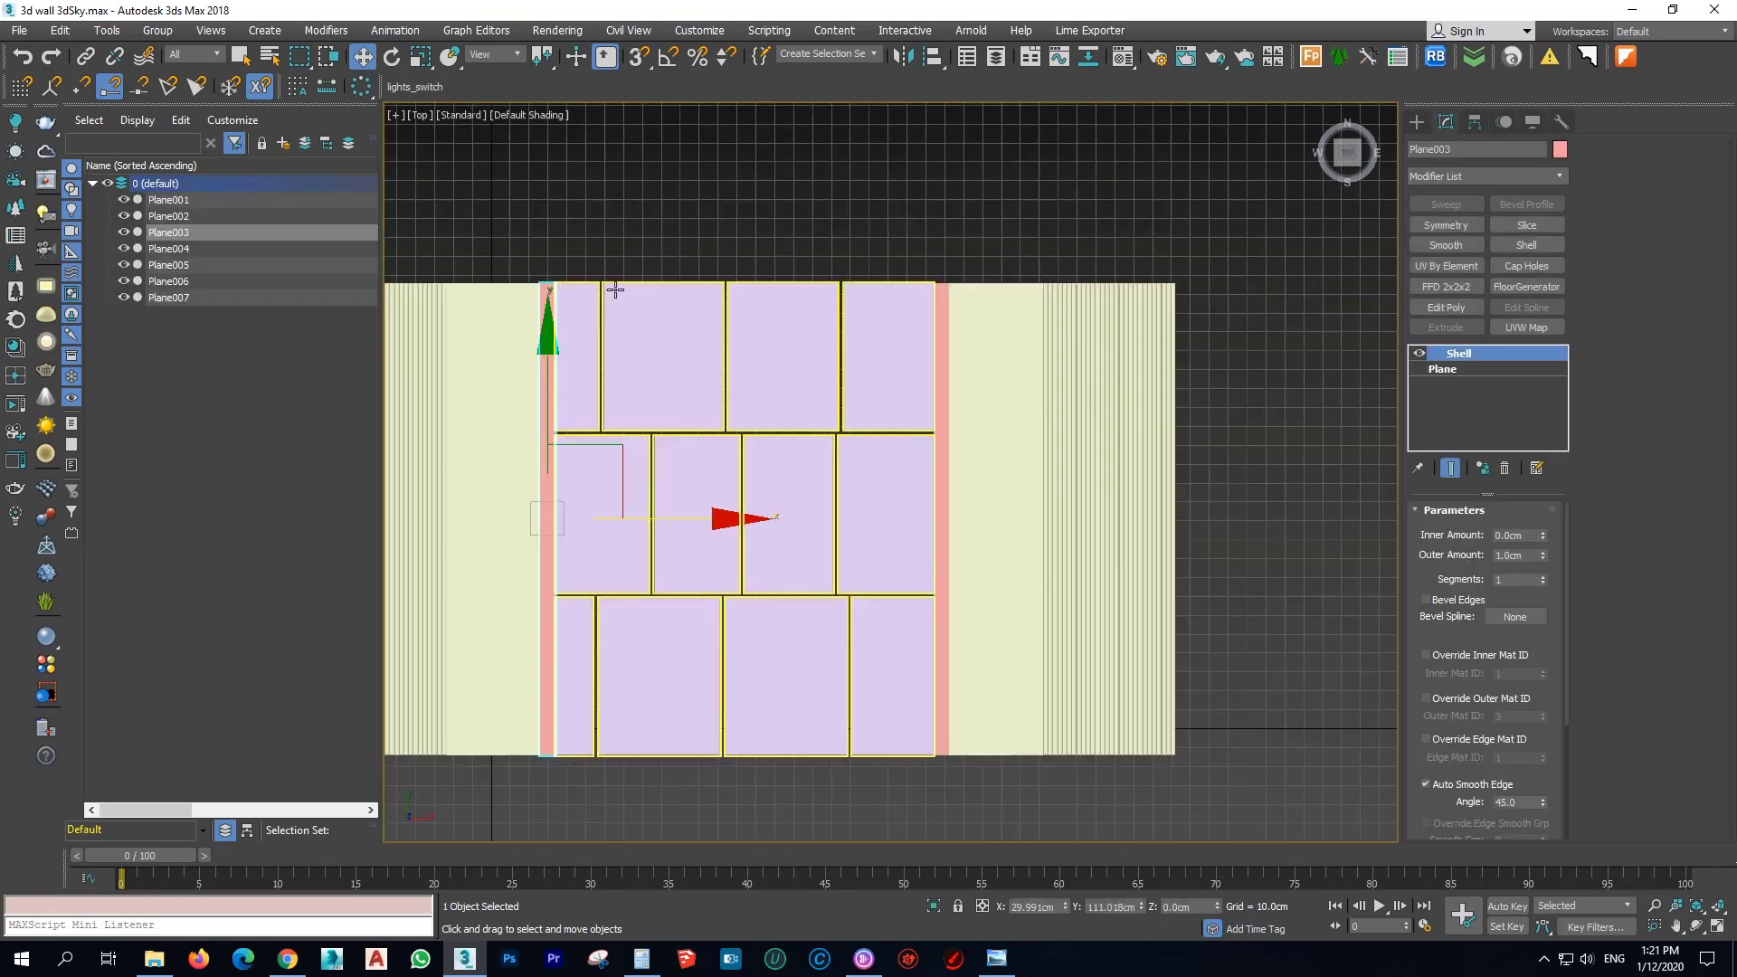
pyautogui.moveTo(623, 298); pyautogui.dragTo(867, 329, button='middle')
pyautogui.scroll(2, 807, 291)
pyautogui.scroll(4, 851, 527)
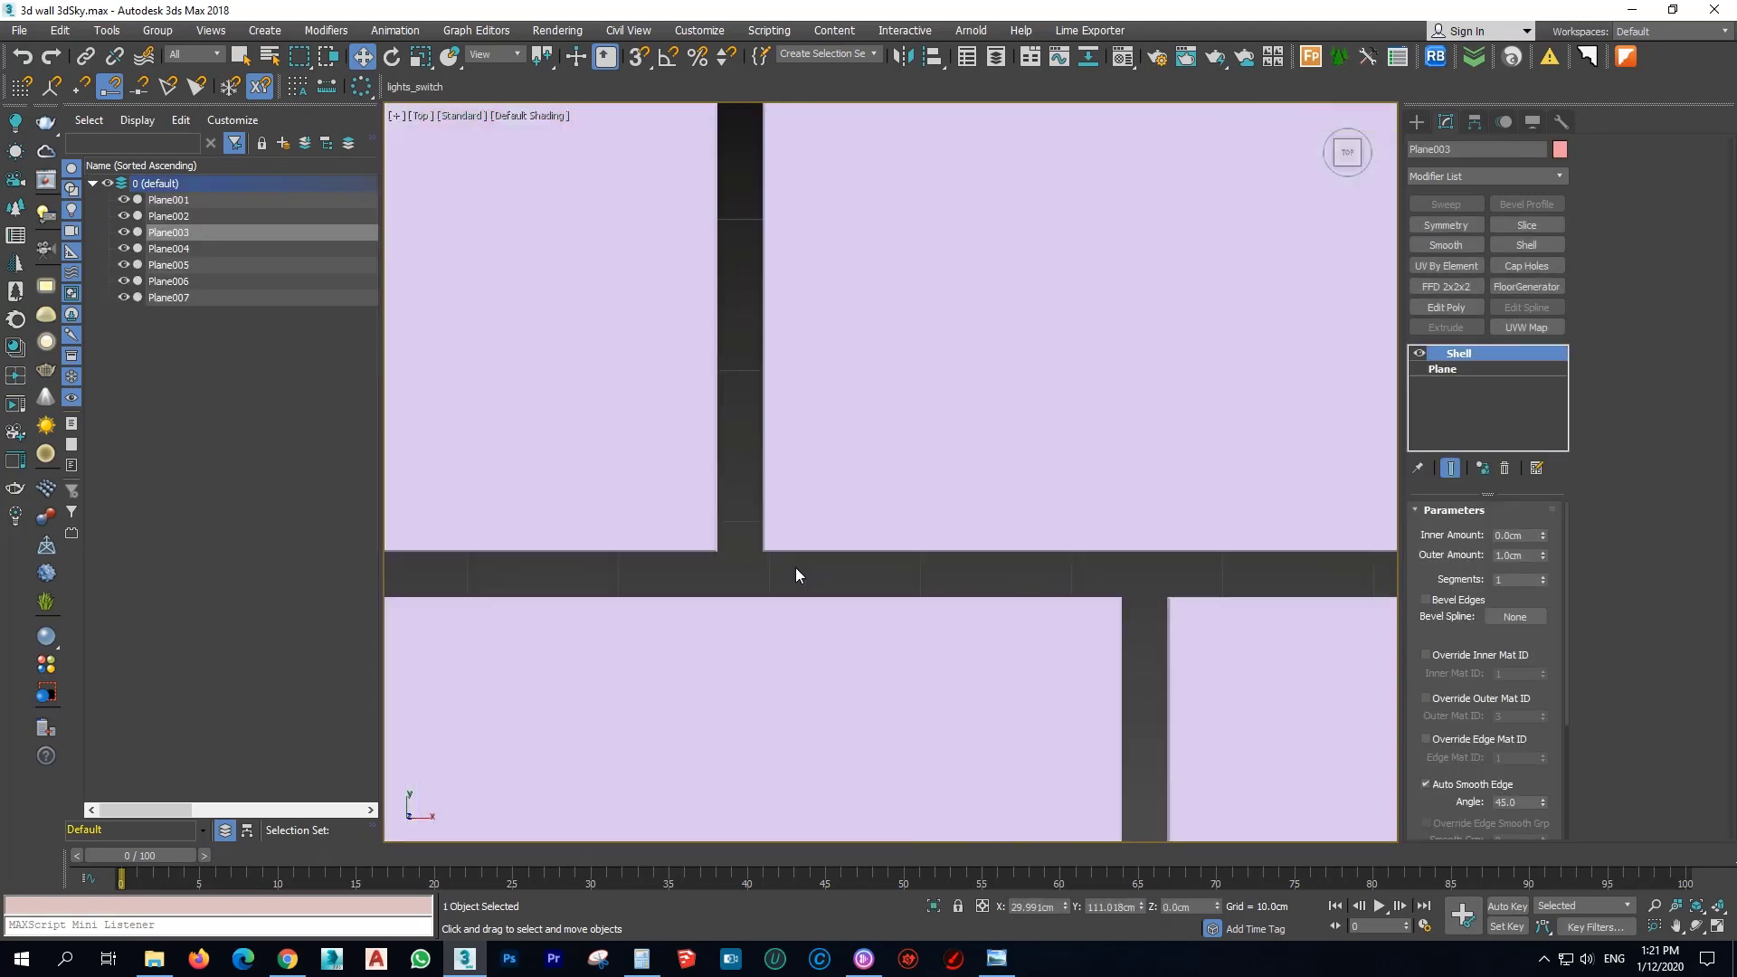
pyautogui.click(750, 581)
pyautogui.scroll(3, 710, 544)
pyautogui.scroll(-5, 760, 471)
pyautogui.scroll(-8, 791, 406)
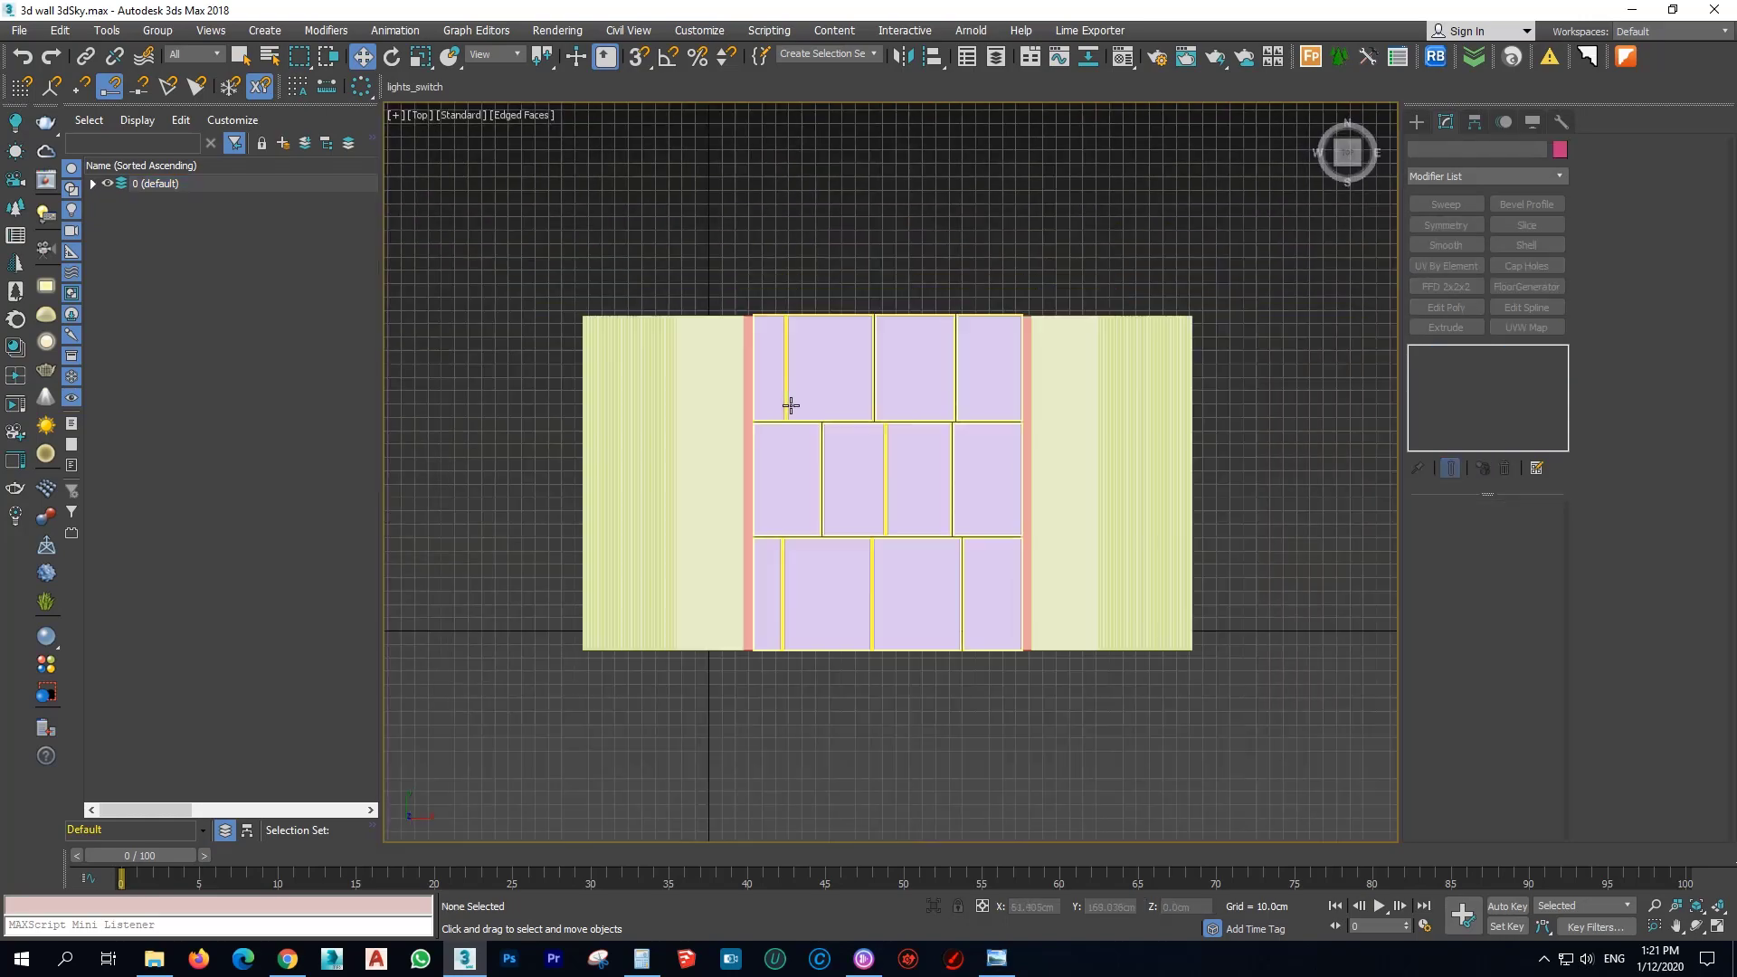
# Lower the centre board plane in front view so its underside snaps level with the base of the neighbouring strips.
pyautogui.keyDown('alt'); pyautogui.moveTo(874, 495); pyautogui.dragTo(819, 375, button='middle'); pyautogui.keyUp('alt')
pyautogui.scroll(4, 879, 517)
pyautogui.press('p')
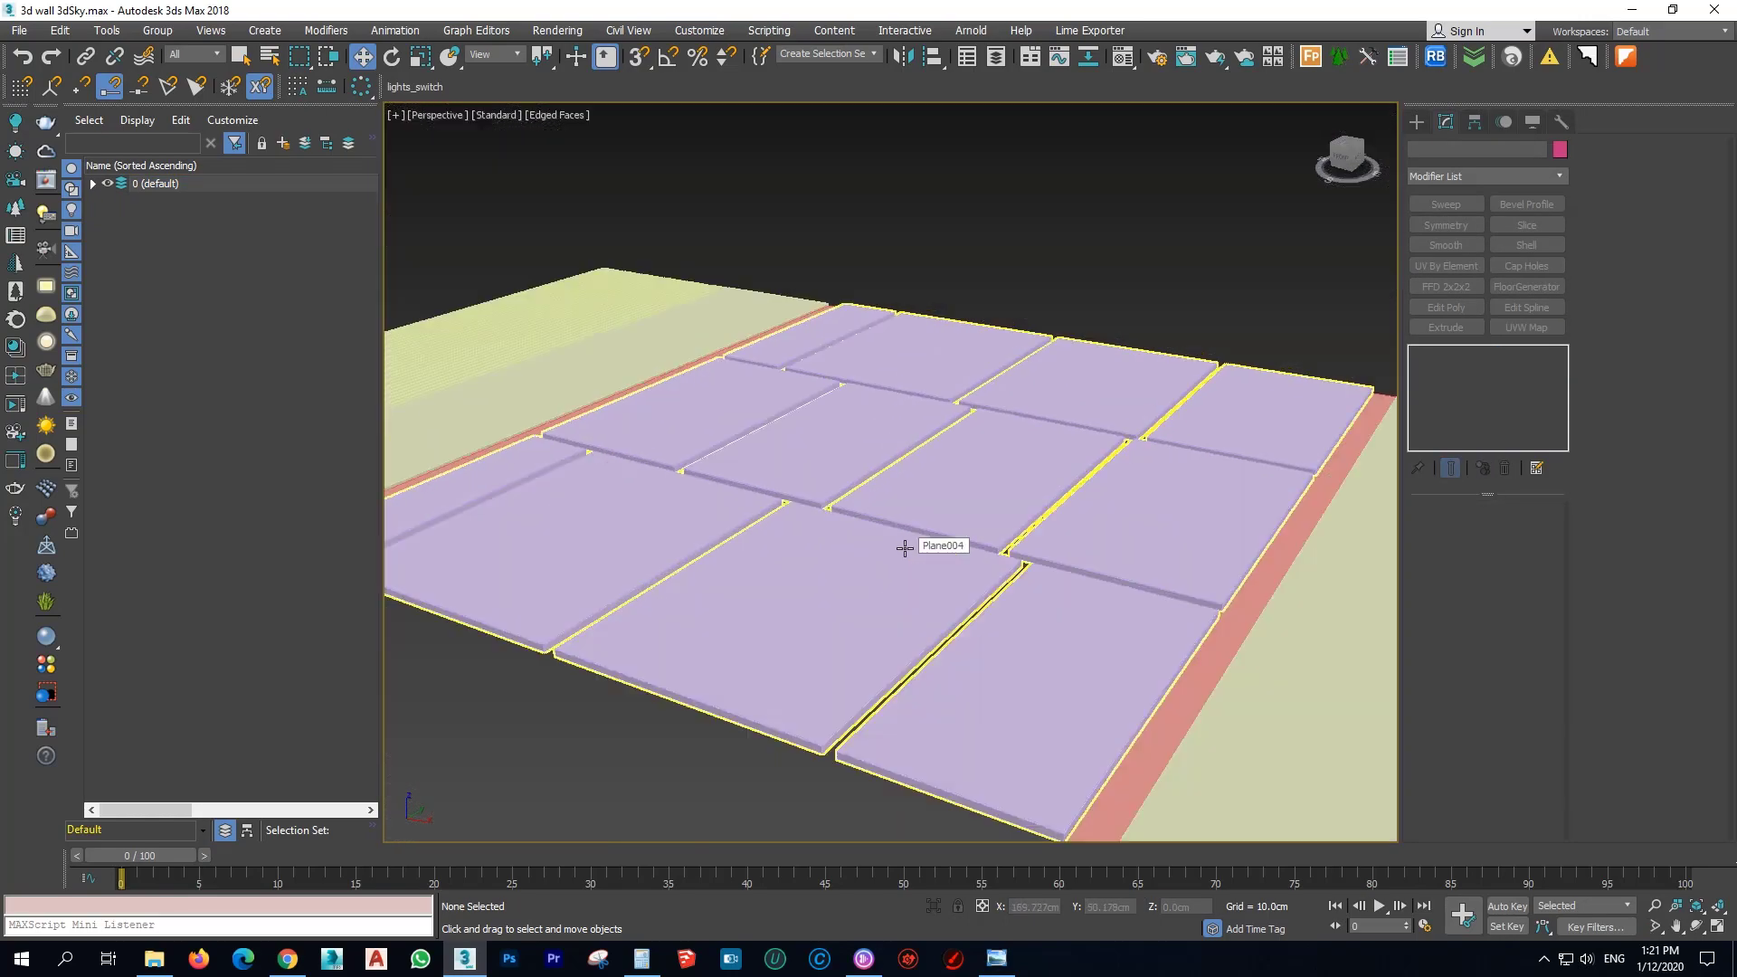
pyautogui.scroll(-6, 905, 547)
pyautogui.scroll(6, 931, 546)
pyautogui.click(915, 508)
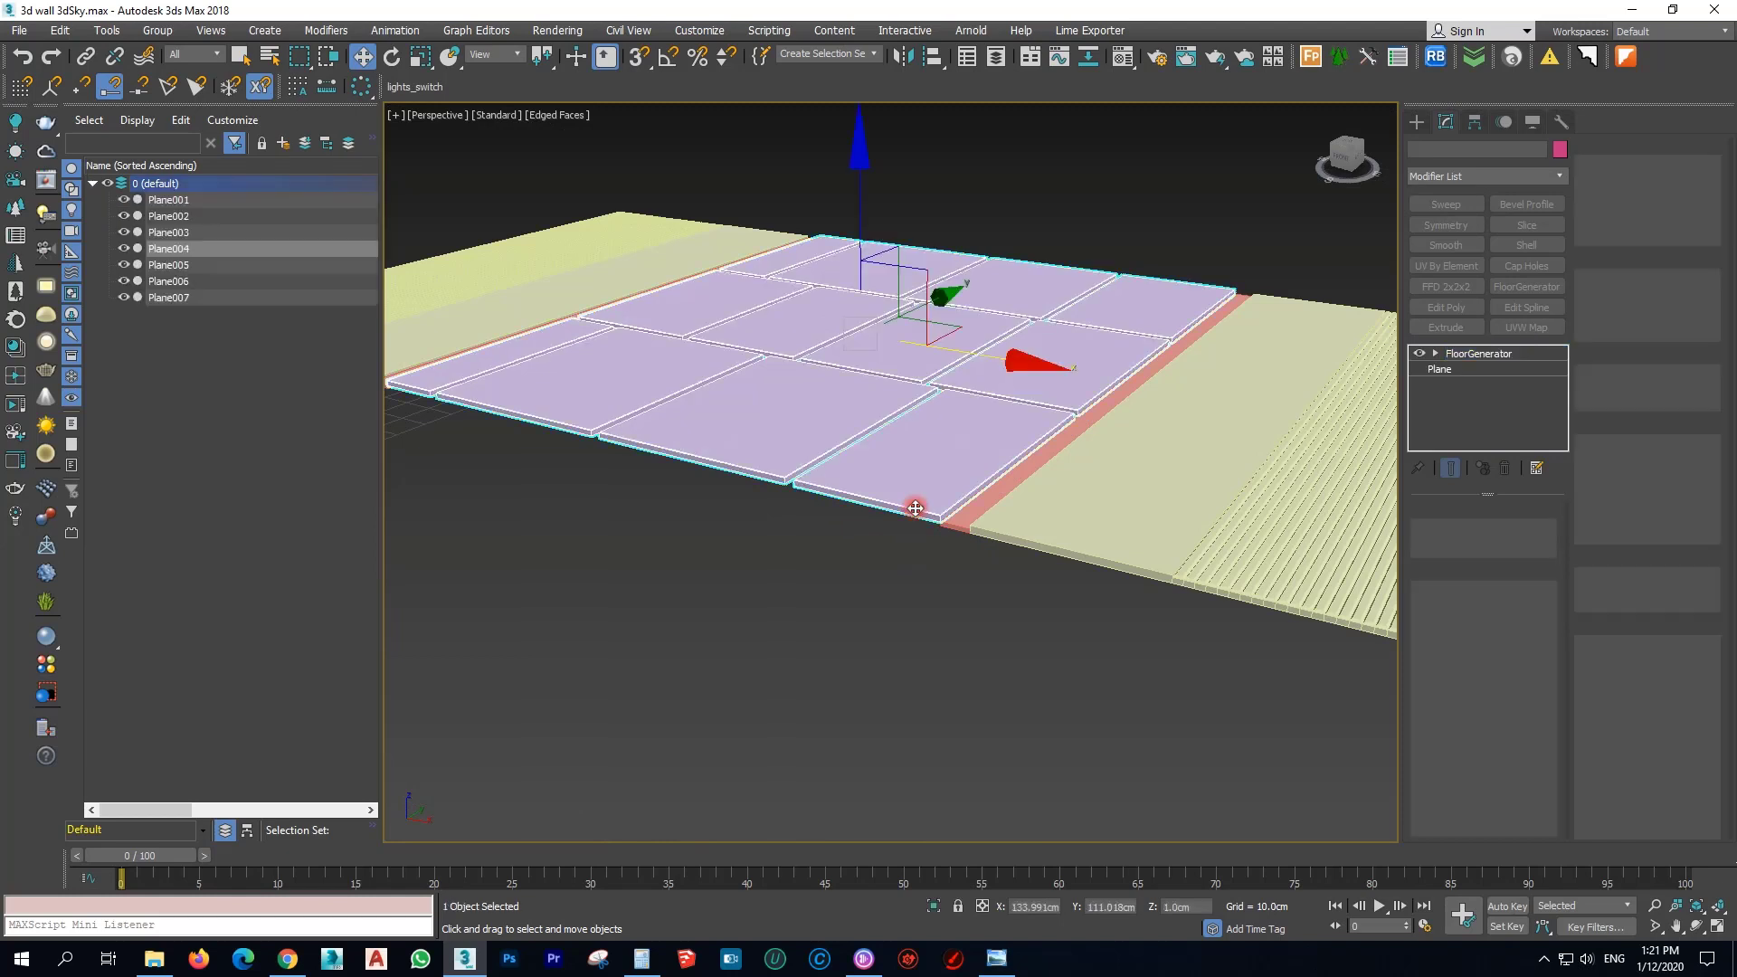
pyautogui.press('f')
pyautogui.moveTo(973, 496); pyautogui.dragTo(856, 417, button='middle')
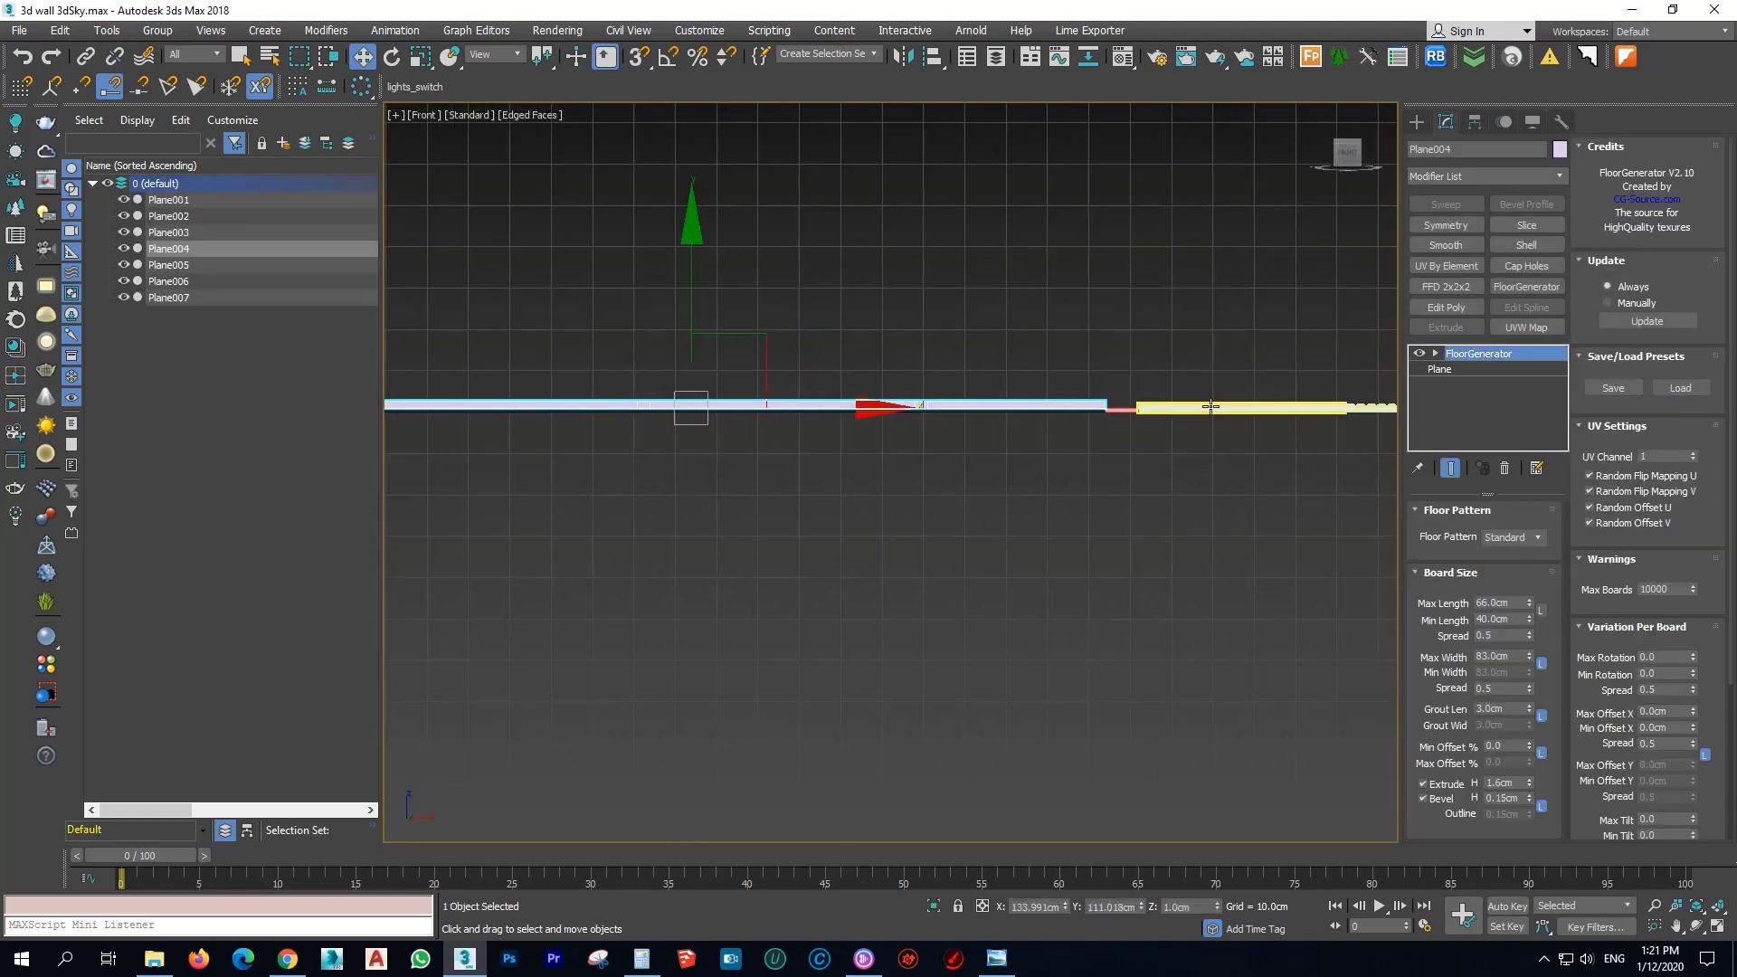
pyautogui.scroll(5, 1140, 403)
pyautogui.scroll(2, 981, 412)
pyautogui.press('s')
pyautogui.moveTo(868, 409); pyautogui.dragTo(874, 450)
pyautogui.scroll(-8, 1187, 445)
pyautogui.click(896, 347)
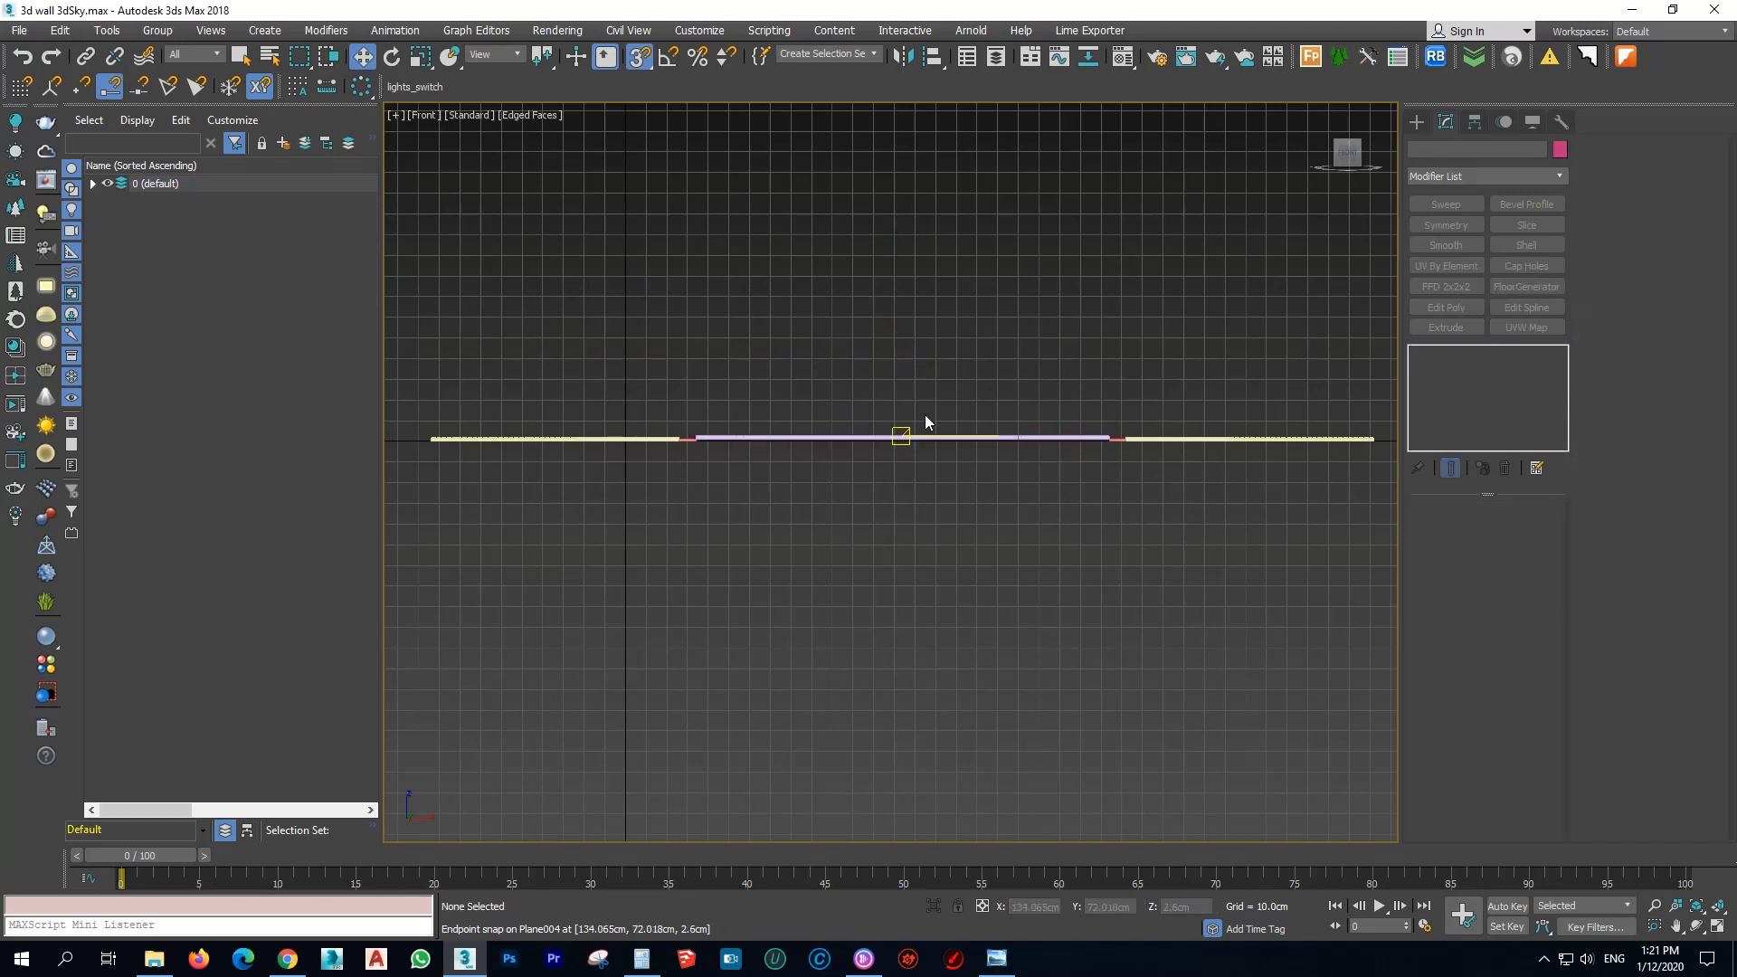
pyautogui.moveTo(964, 376); pyautogui.dragTo(901, 492)
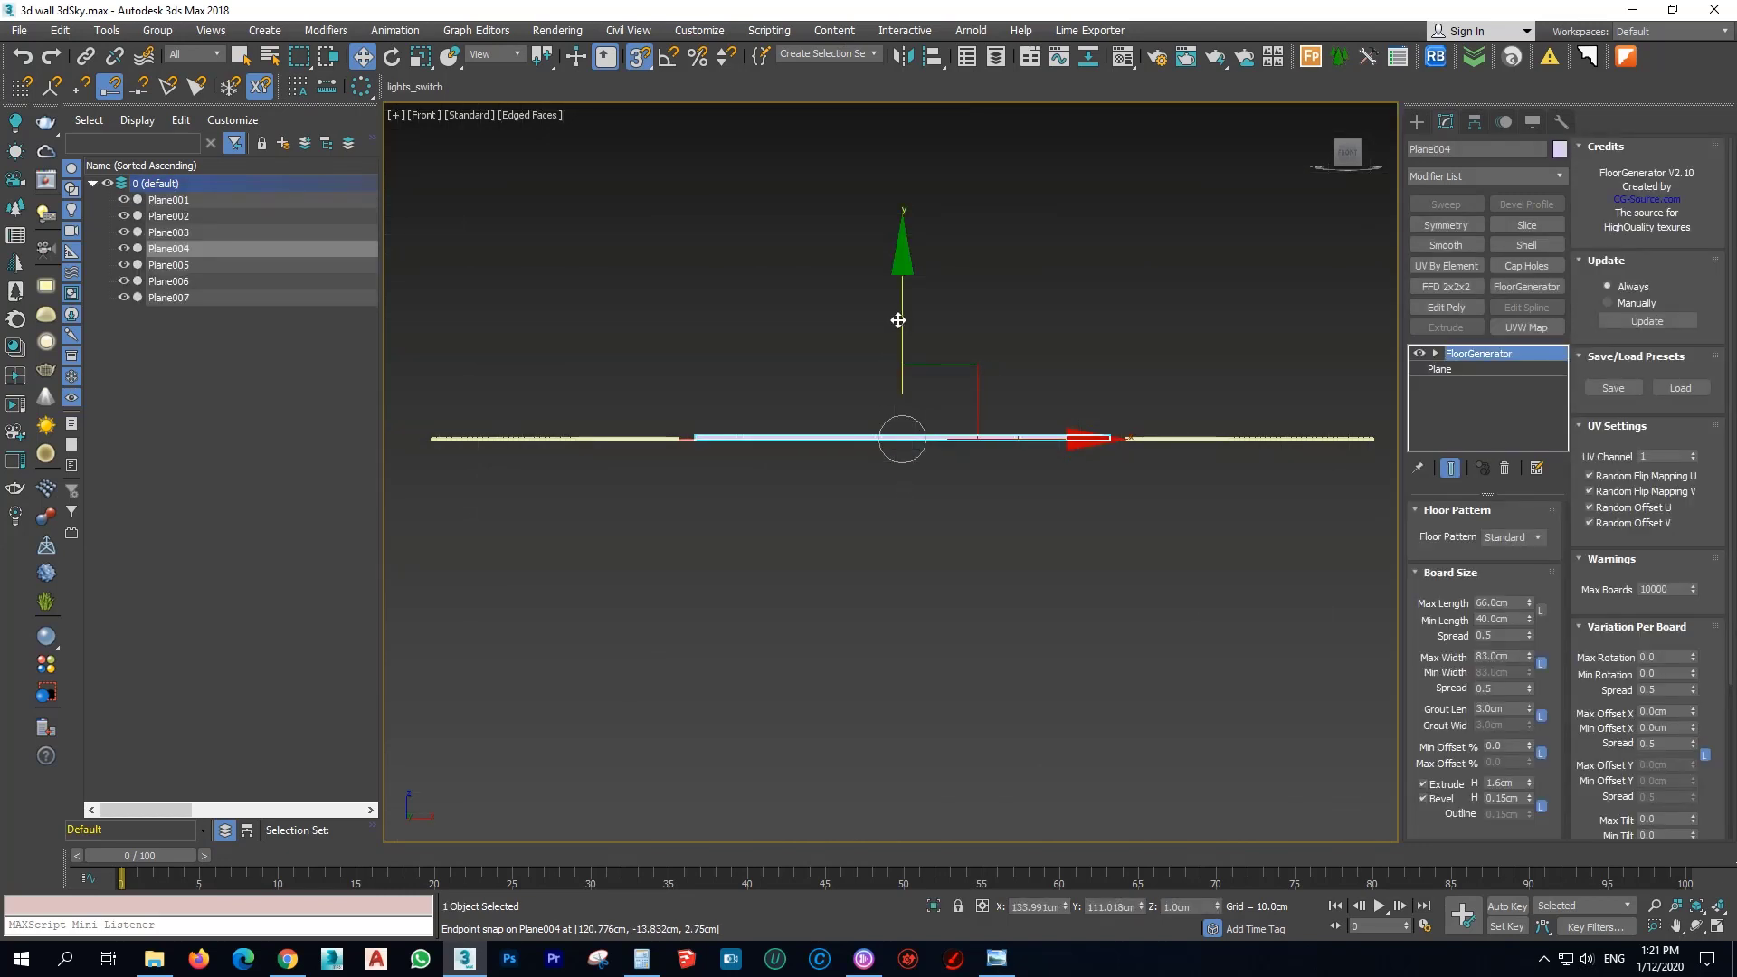
pyautogui.scroll(8, 1099, 438)
pyautogui.moveTo(1233, 424); pyautogui.dragTo(1244, 438)
pyautogui.scroll(-5, 1244, 438)
pyautogui.click(1128, 513)
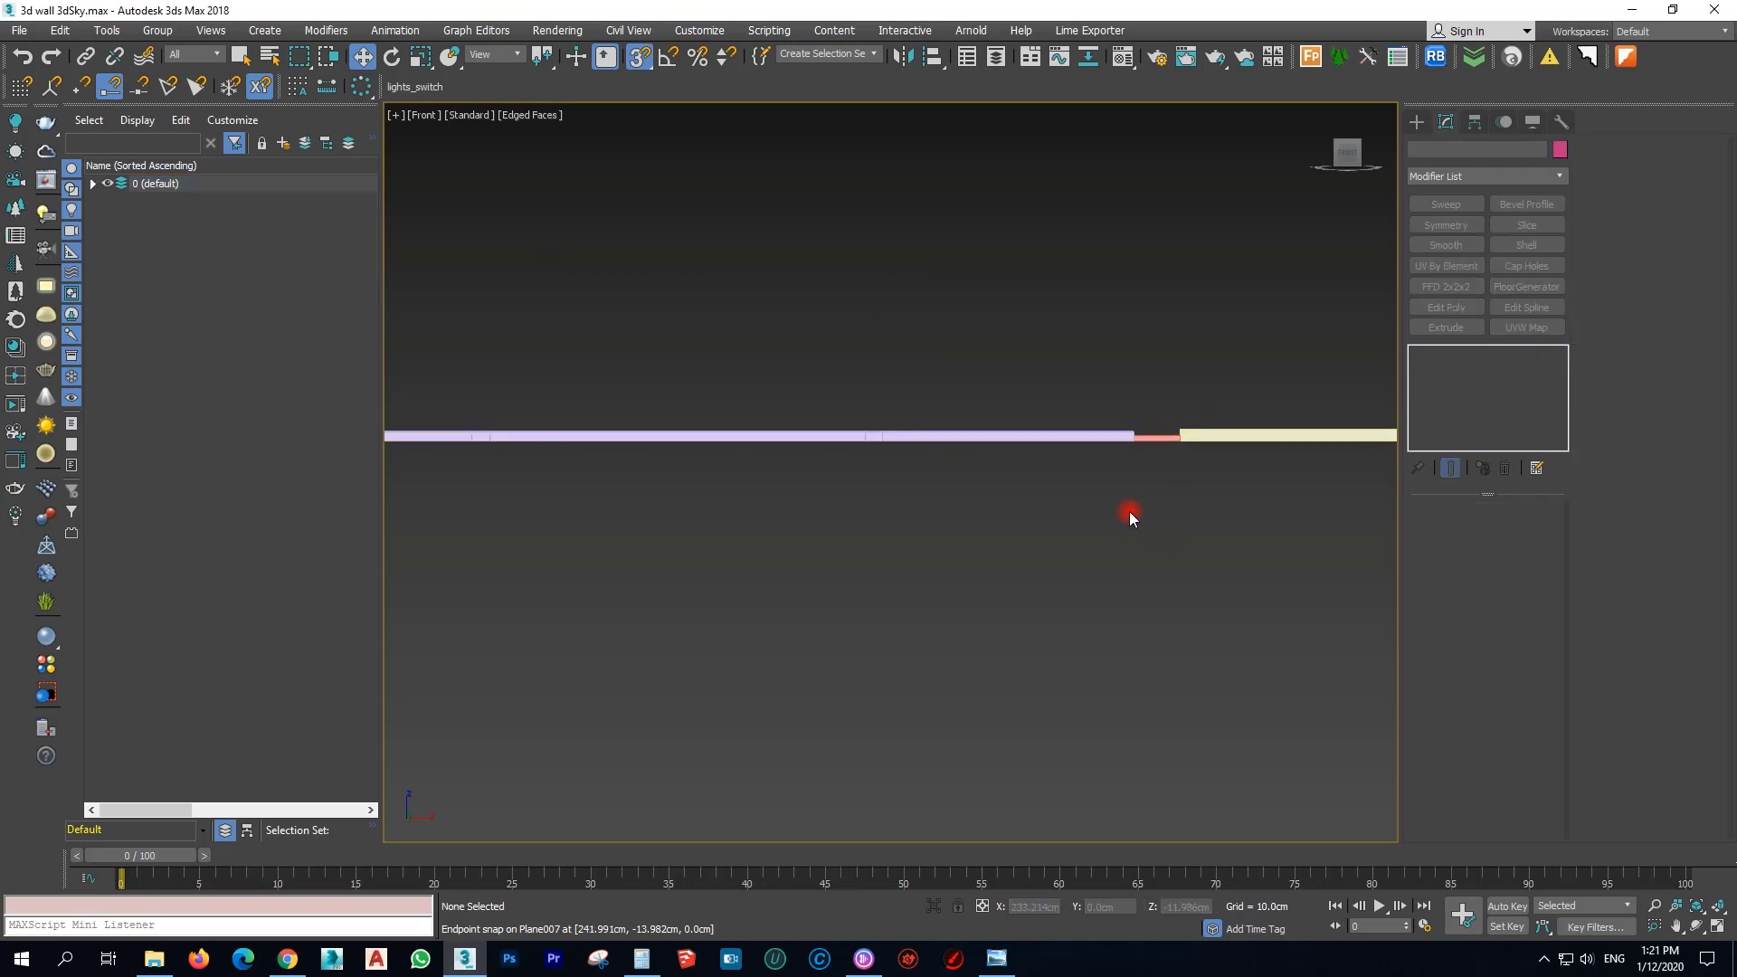
# Make an independent copy of the centre plane about 20.6 cm lower and replace its FloorGenerator modifier with Shell.
pyautogui.click(1038, 434)
pyautogui.moveTo(1038, 434); pyautogui.dragTo(1124, 457, button='middle')
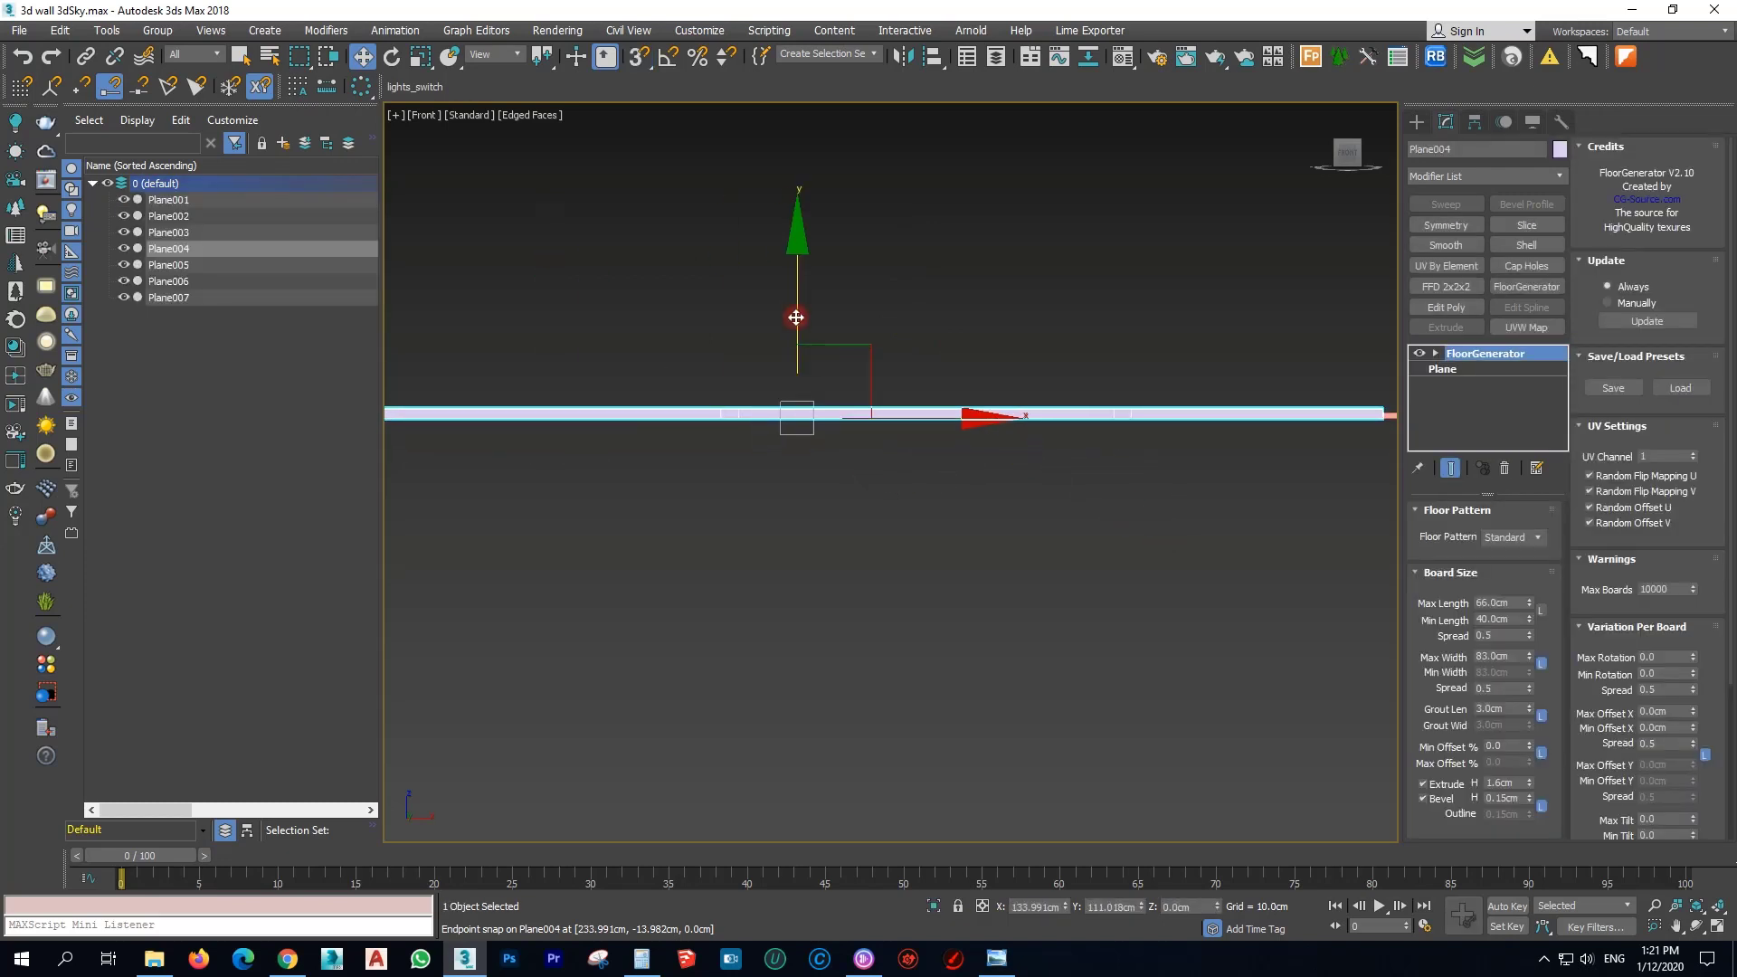
pyautogui.keyDown('shift'); pyautogui.moveTo(794, 317); pyautogui.dragTo(794, 438); pyautogui.keyUp('shift')
pyautogui.click(785, 422)
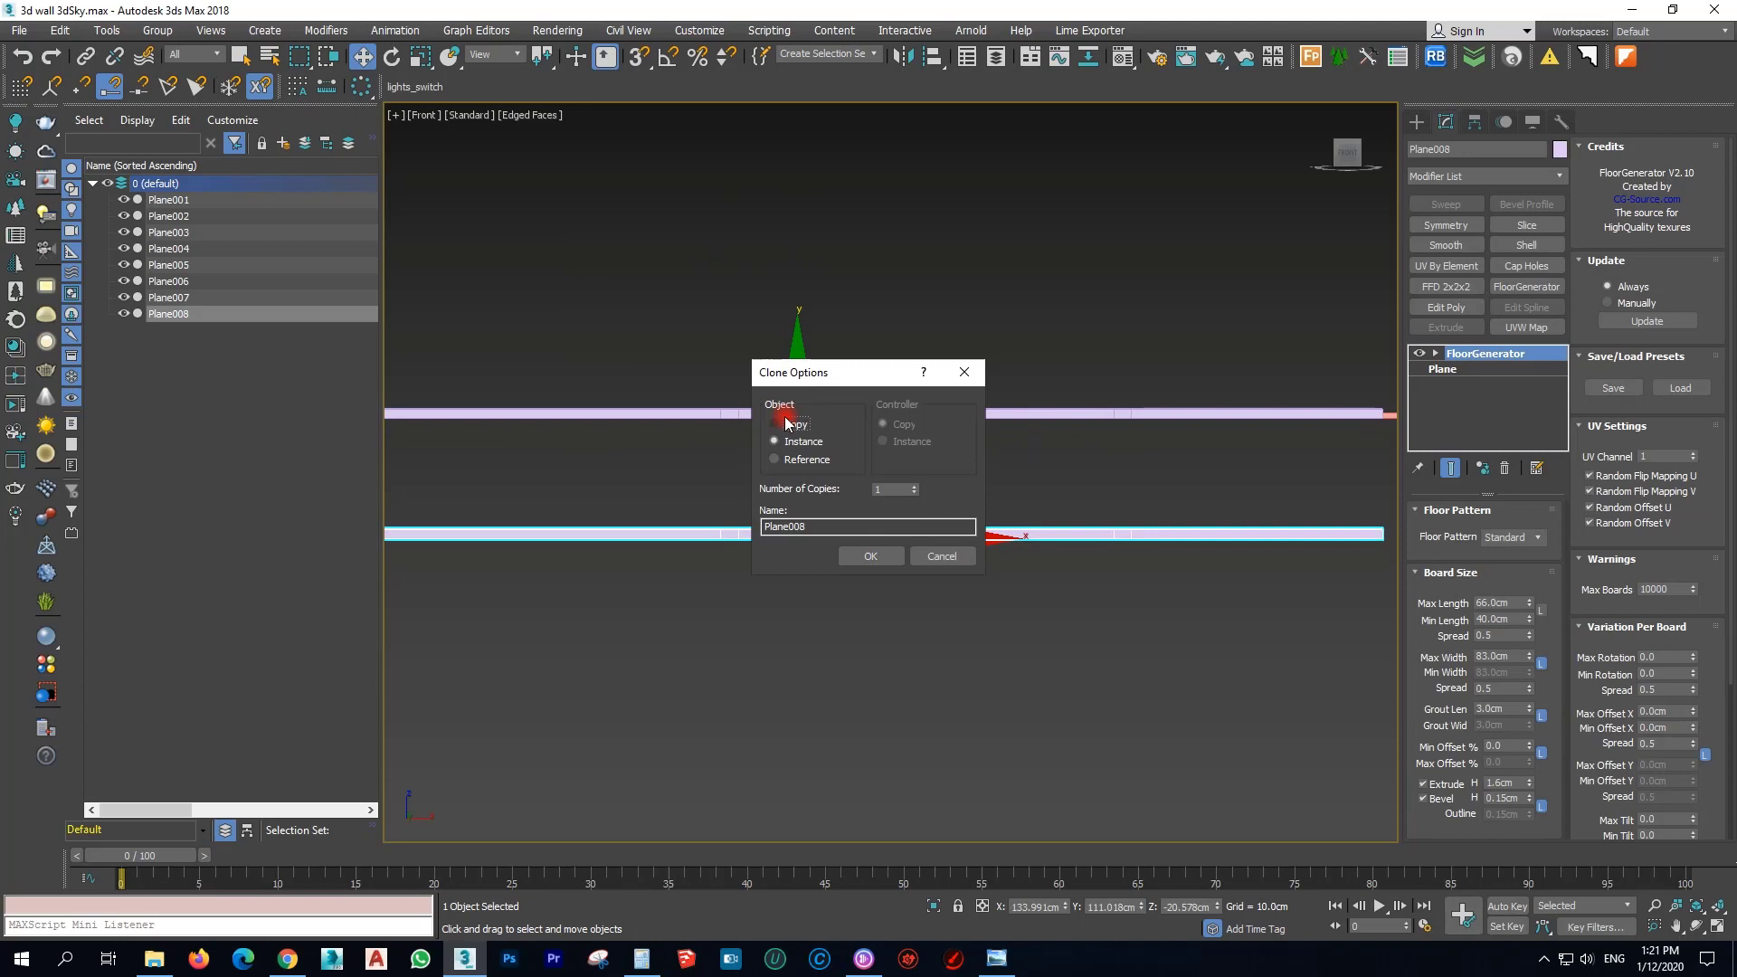
pyautogui.click(870, 555)
pyautogui.click(1506, 468)
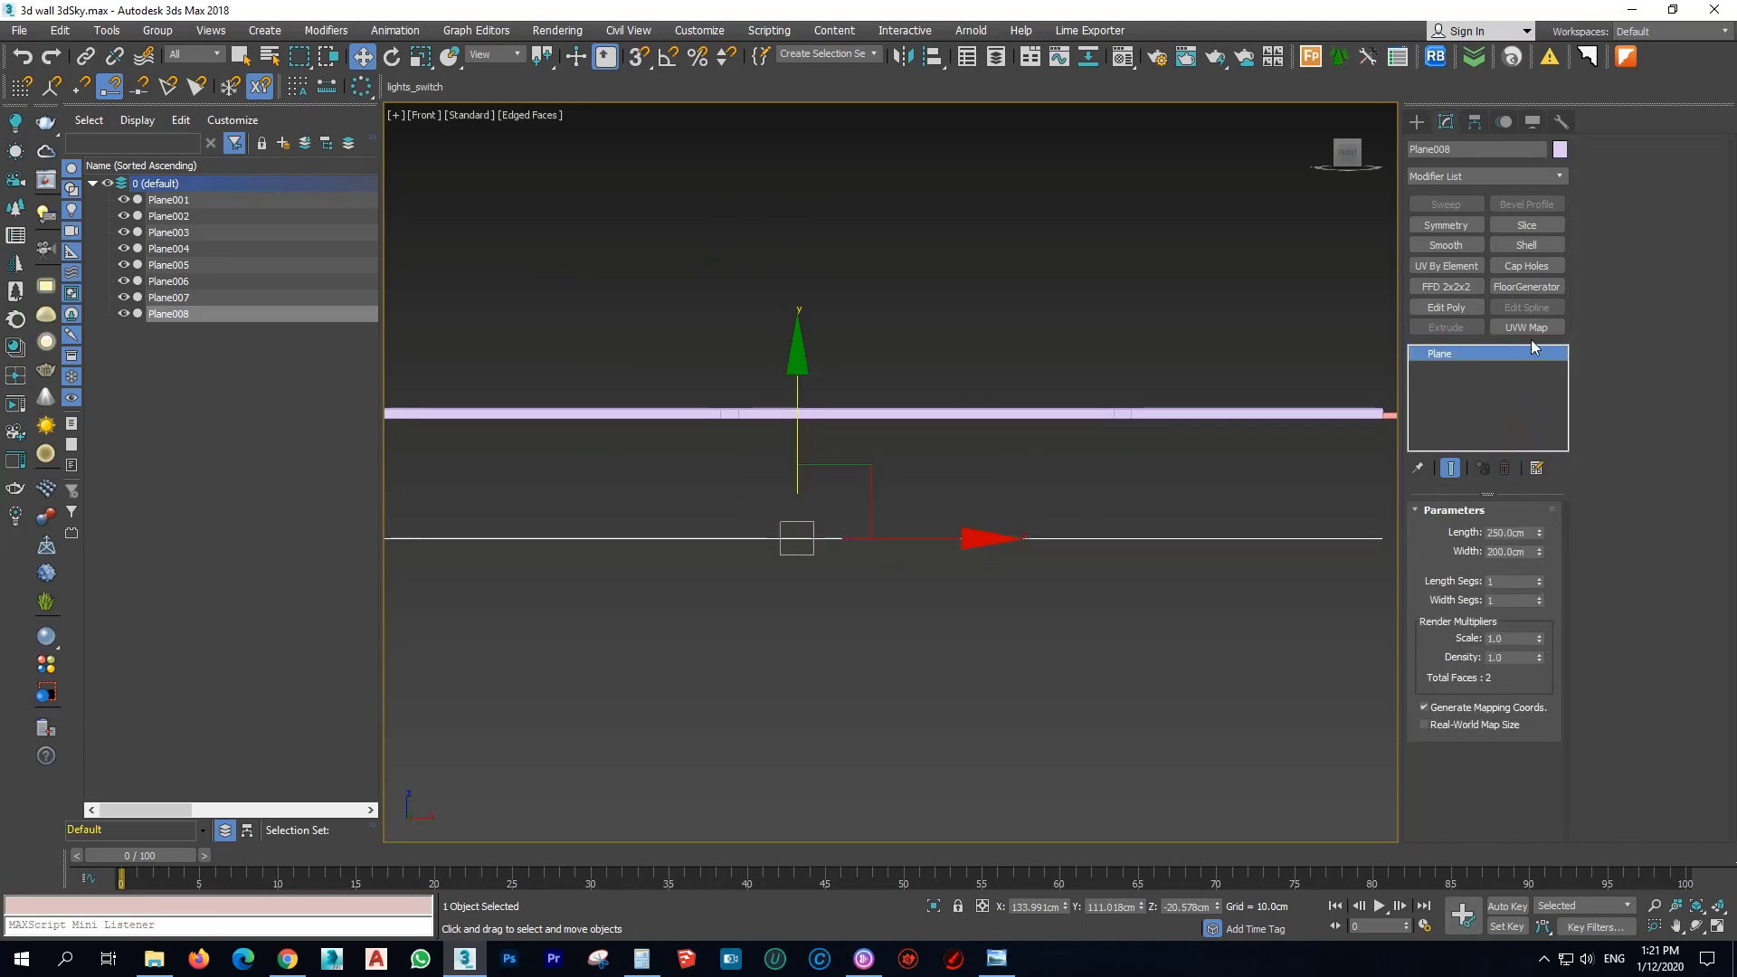
pyautogui.click(1529, 245)
# Snap the shelled copy up to the base of the centre boards so it backs their gaps.
pyautogui.moveTo(1337, 536); pyautogui.dragTo(1138, 537, button='middle')
pyautogui.scroll(3, 1168, 512)
pyautogui.press('s')
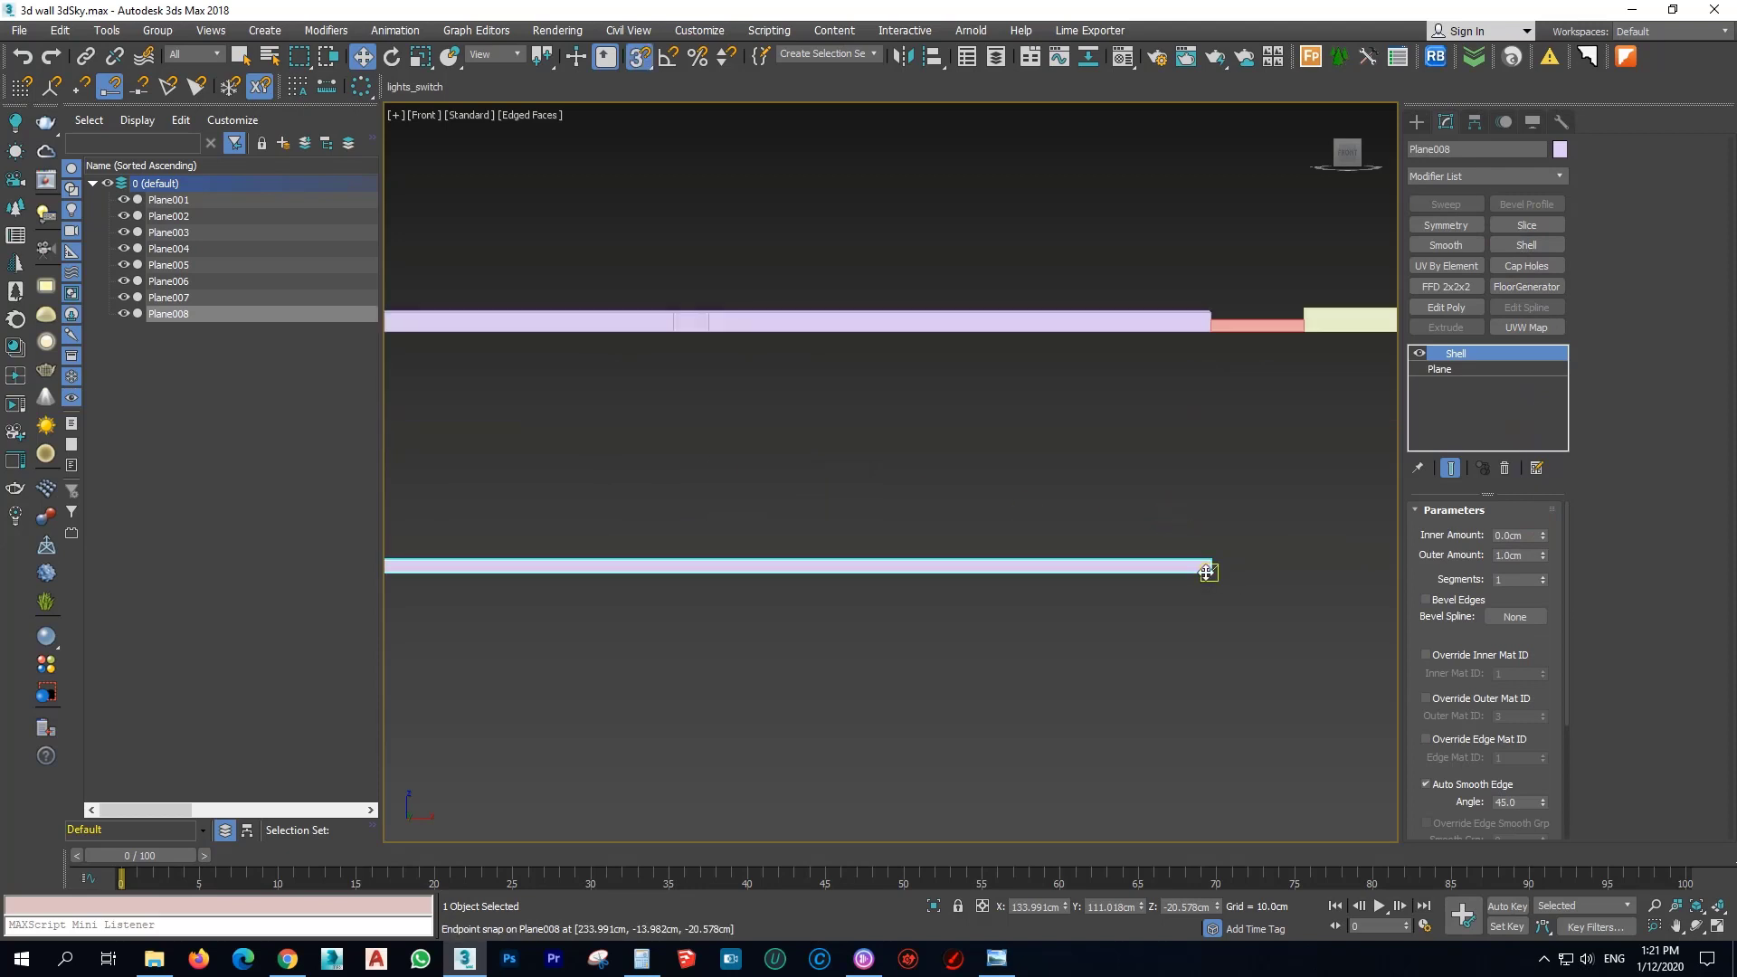
pyautogui.moveTo(1211, 572); pyautogui.dragTo(1212, 332)
pyautogui.press('t')
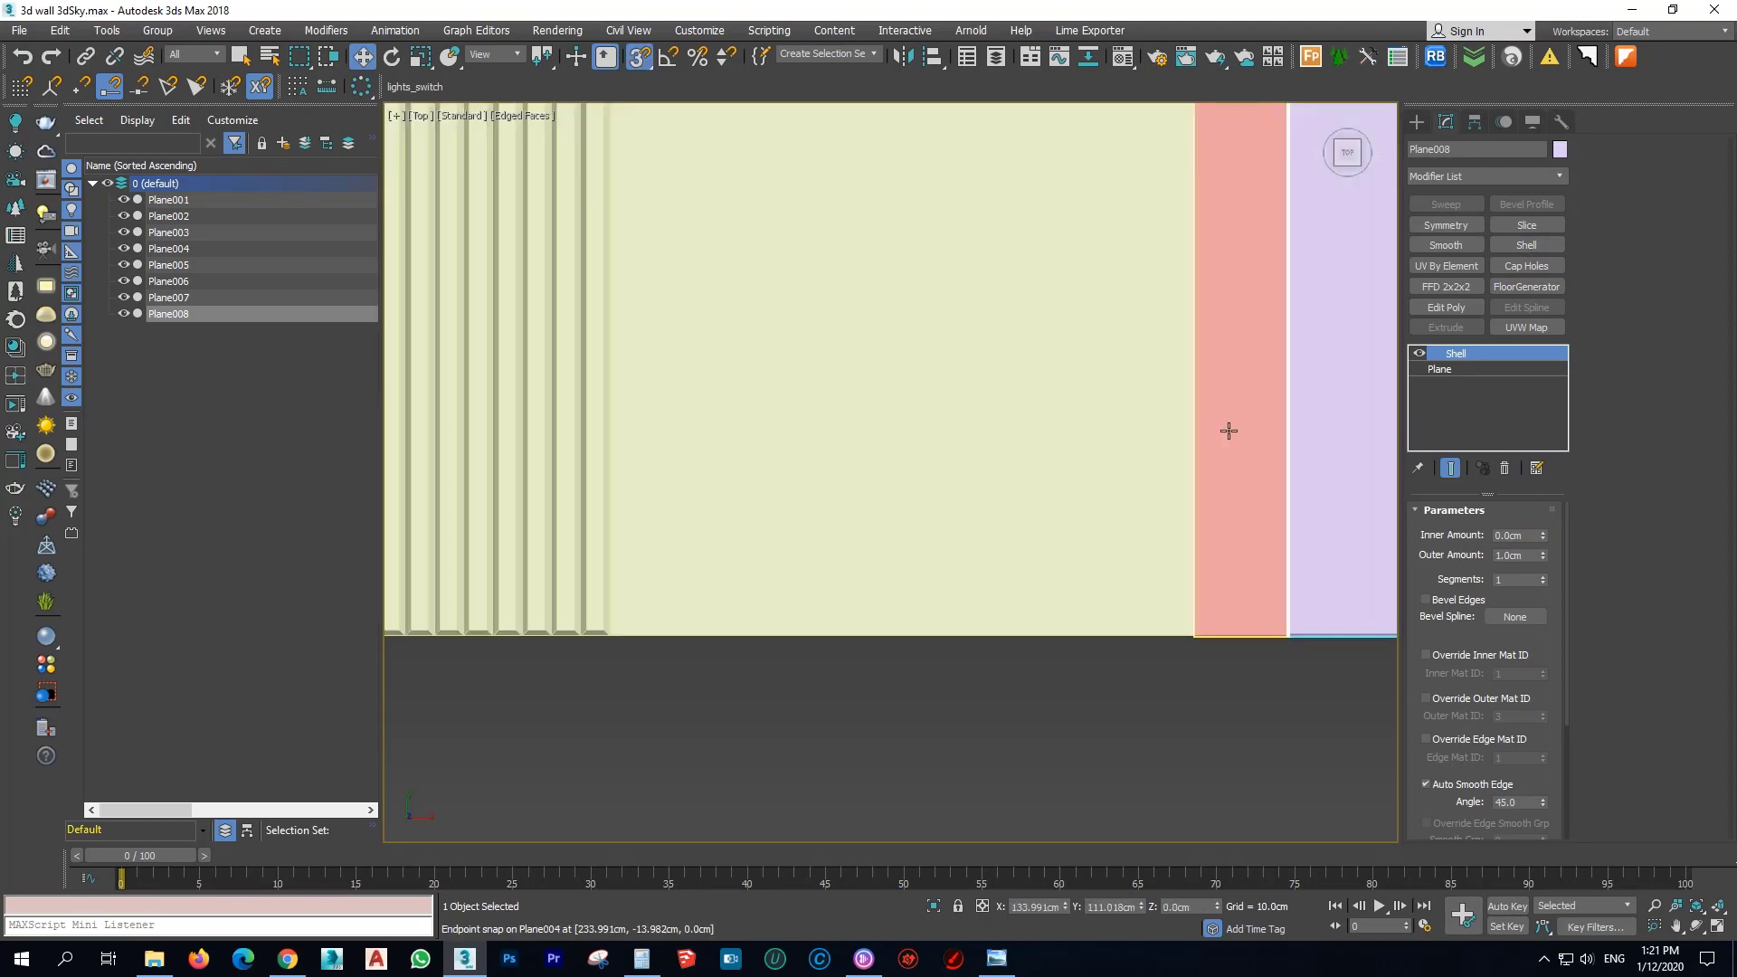
pyautogui.press('z')
pyautogui.scroll(4, 1029, 452)
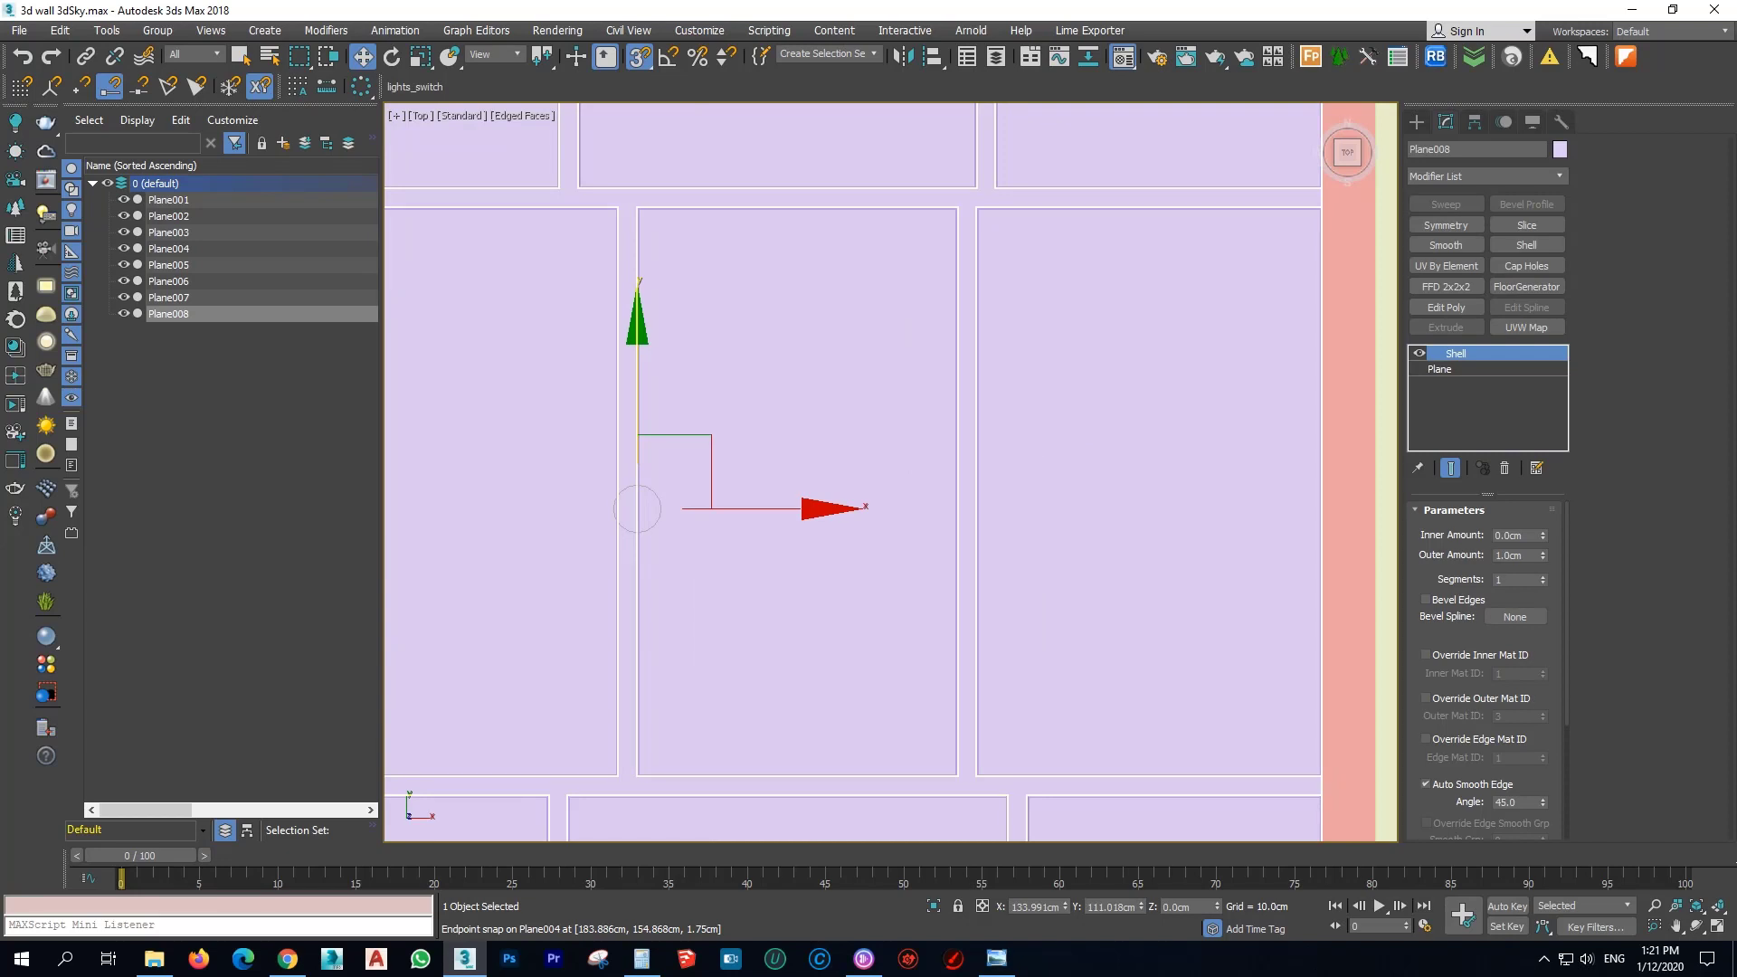
# Assign the turquoise Material #1 to the backing plane and check it in the gaps between the boards.
pyautogui.press('m')
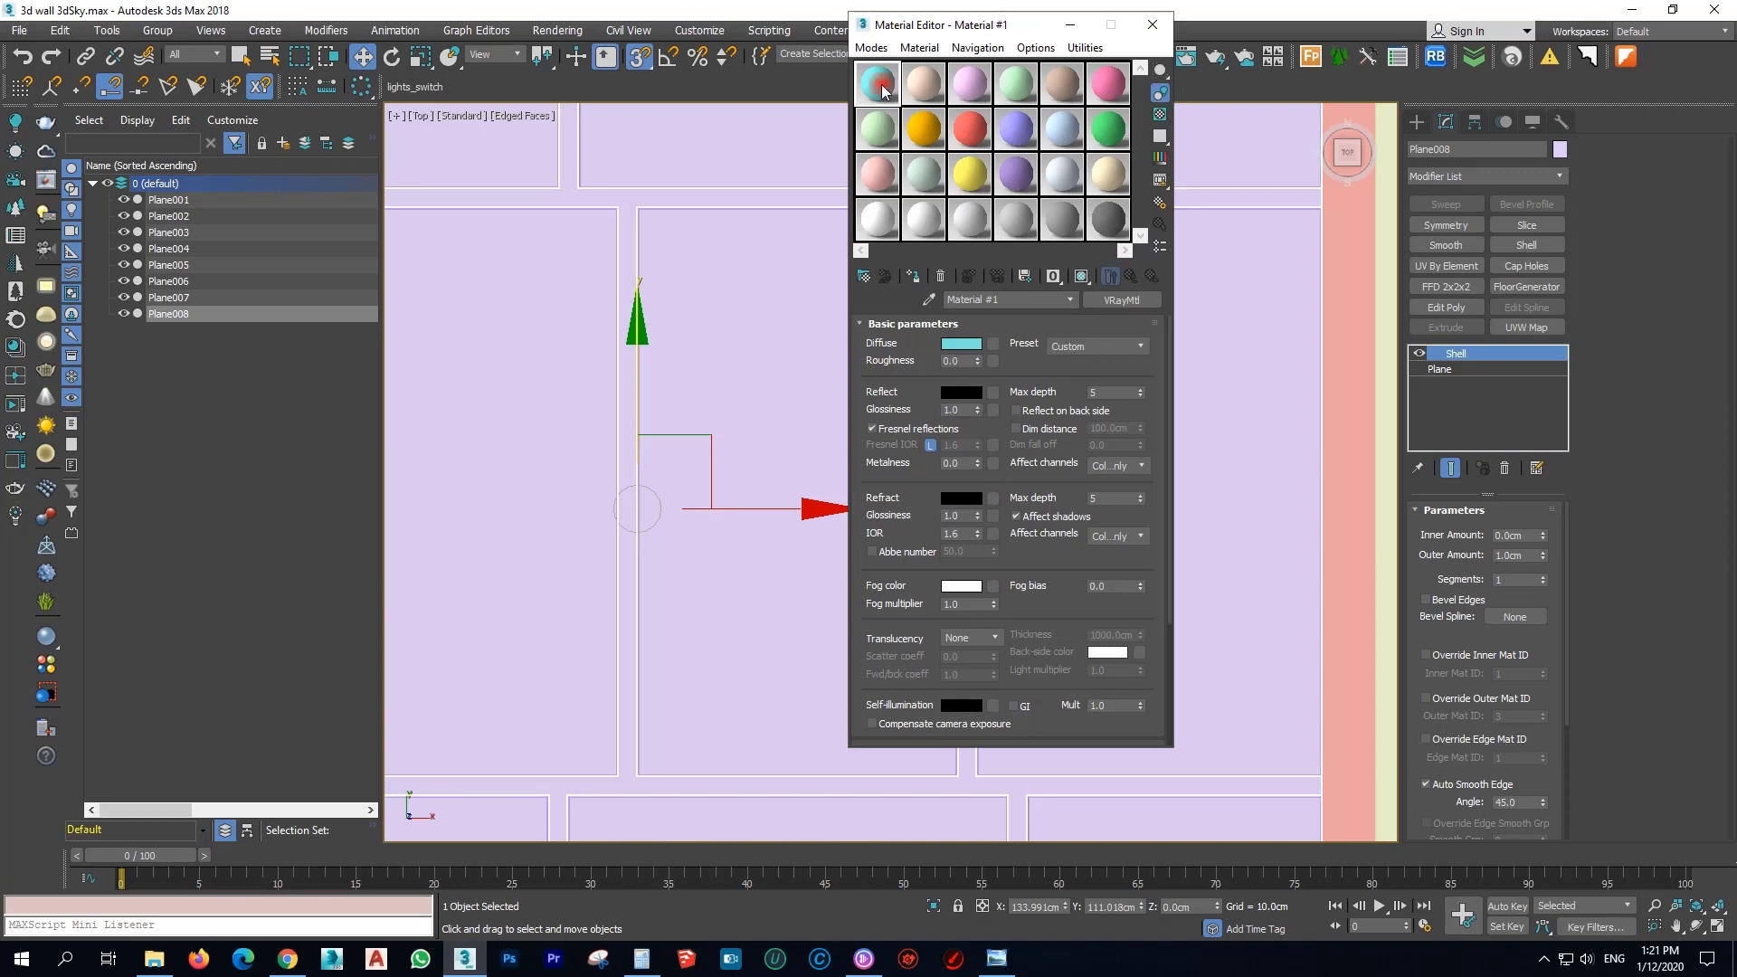
pyautogui.click(915, 277)
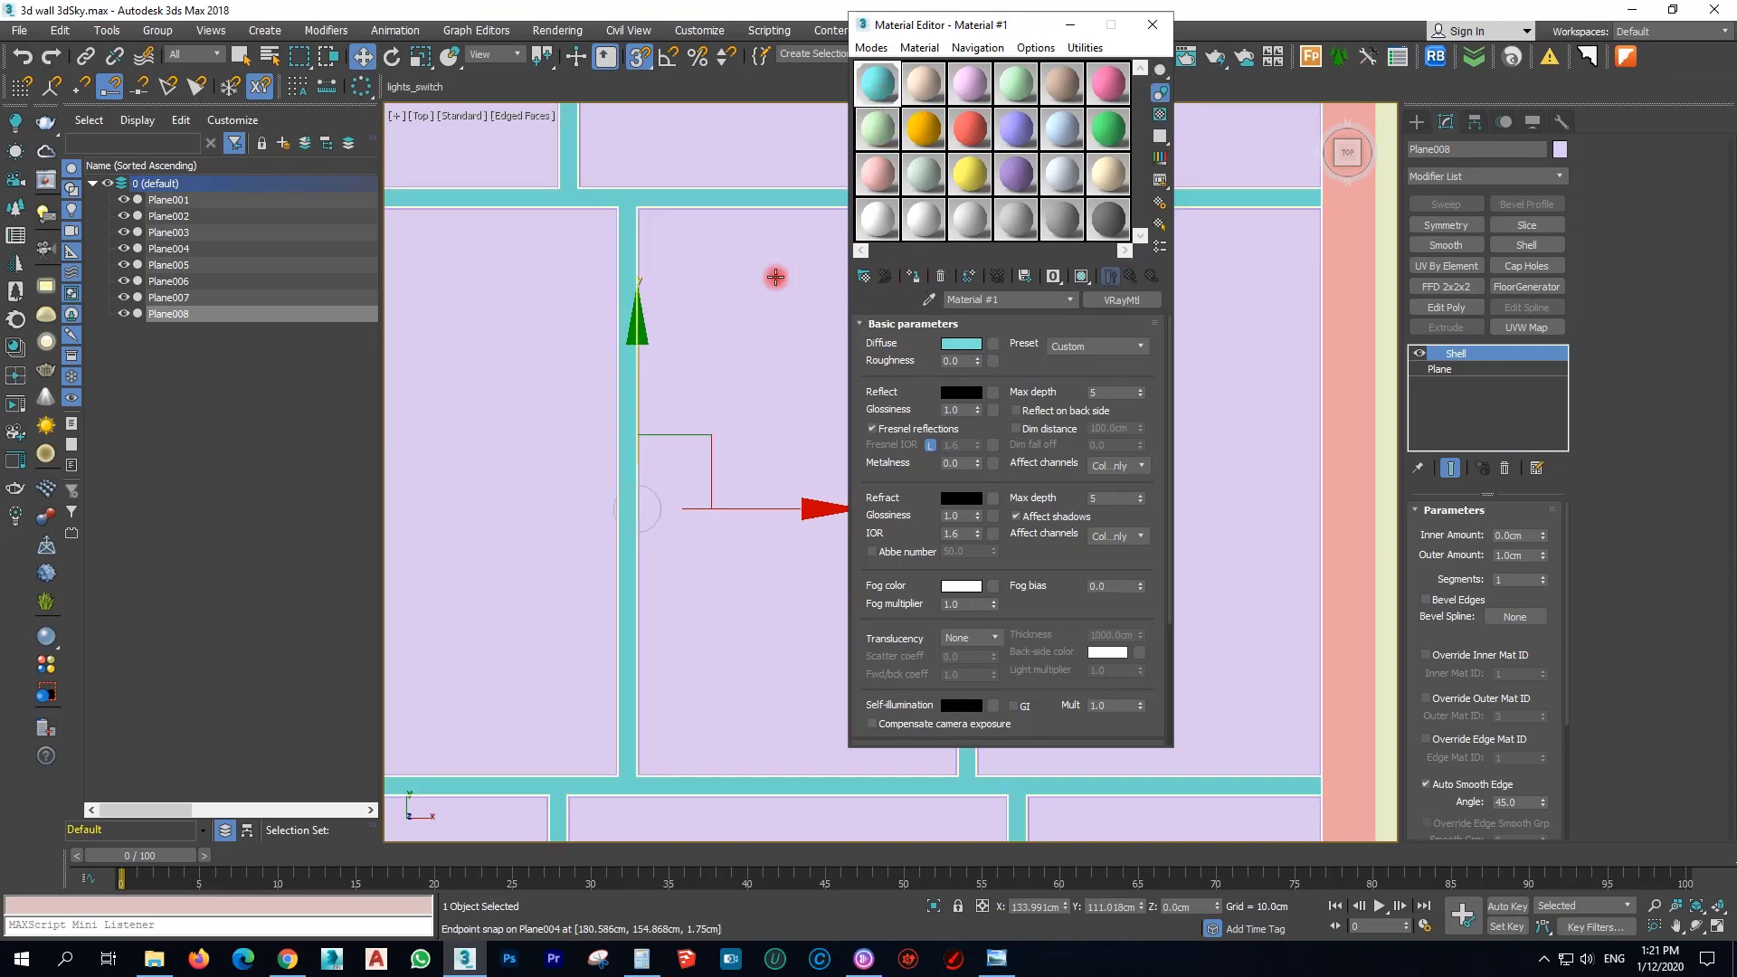
pyautogui.scroll(-5, 775, 276)
pyautogui.click(644, 624)
pyautogui.moveTo(563, 370); pyautogui.dragTo(621, 440, button='middle')
pyautogui.scroll(4, 622, 440)
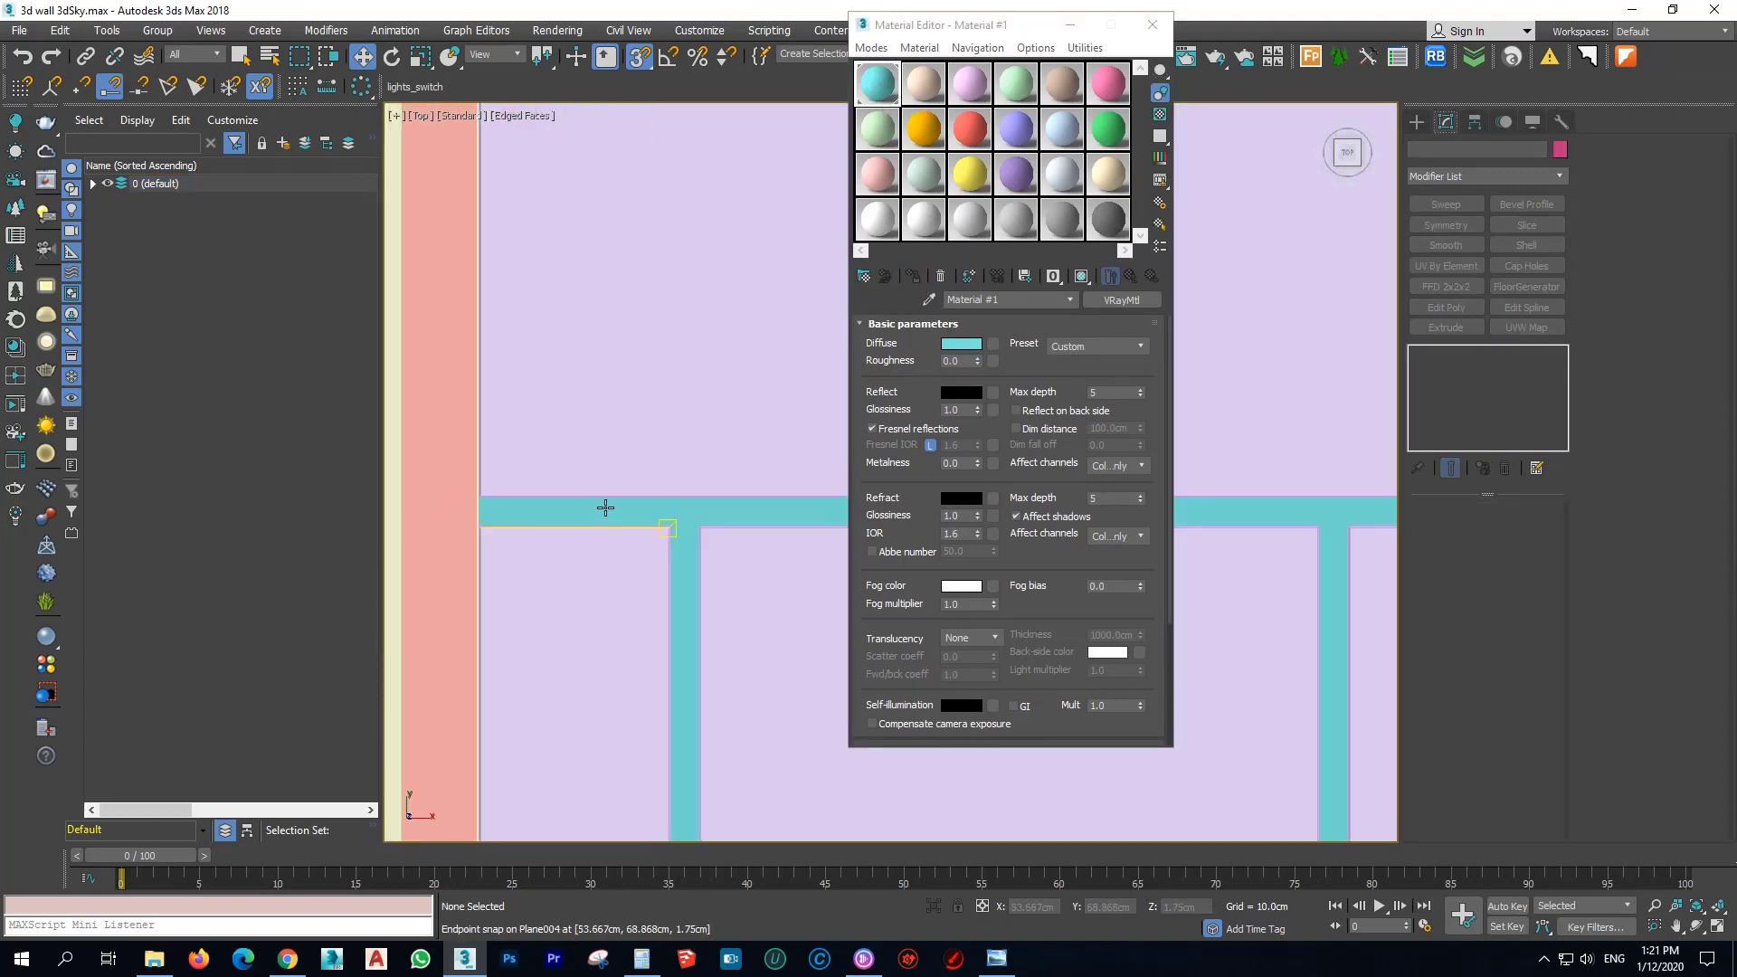
pyautogui.scroll(-2, 582, 446)
pyautogui.scroll(2, 532, 454)
# Assign Material #1 to the two narrow strips flanking the centre boards.
pyautogui.click(533, 455)
pyautogui.scroll(-2, 555, 450)
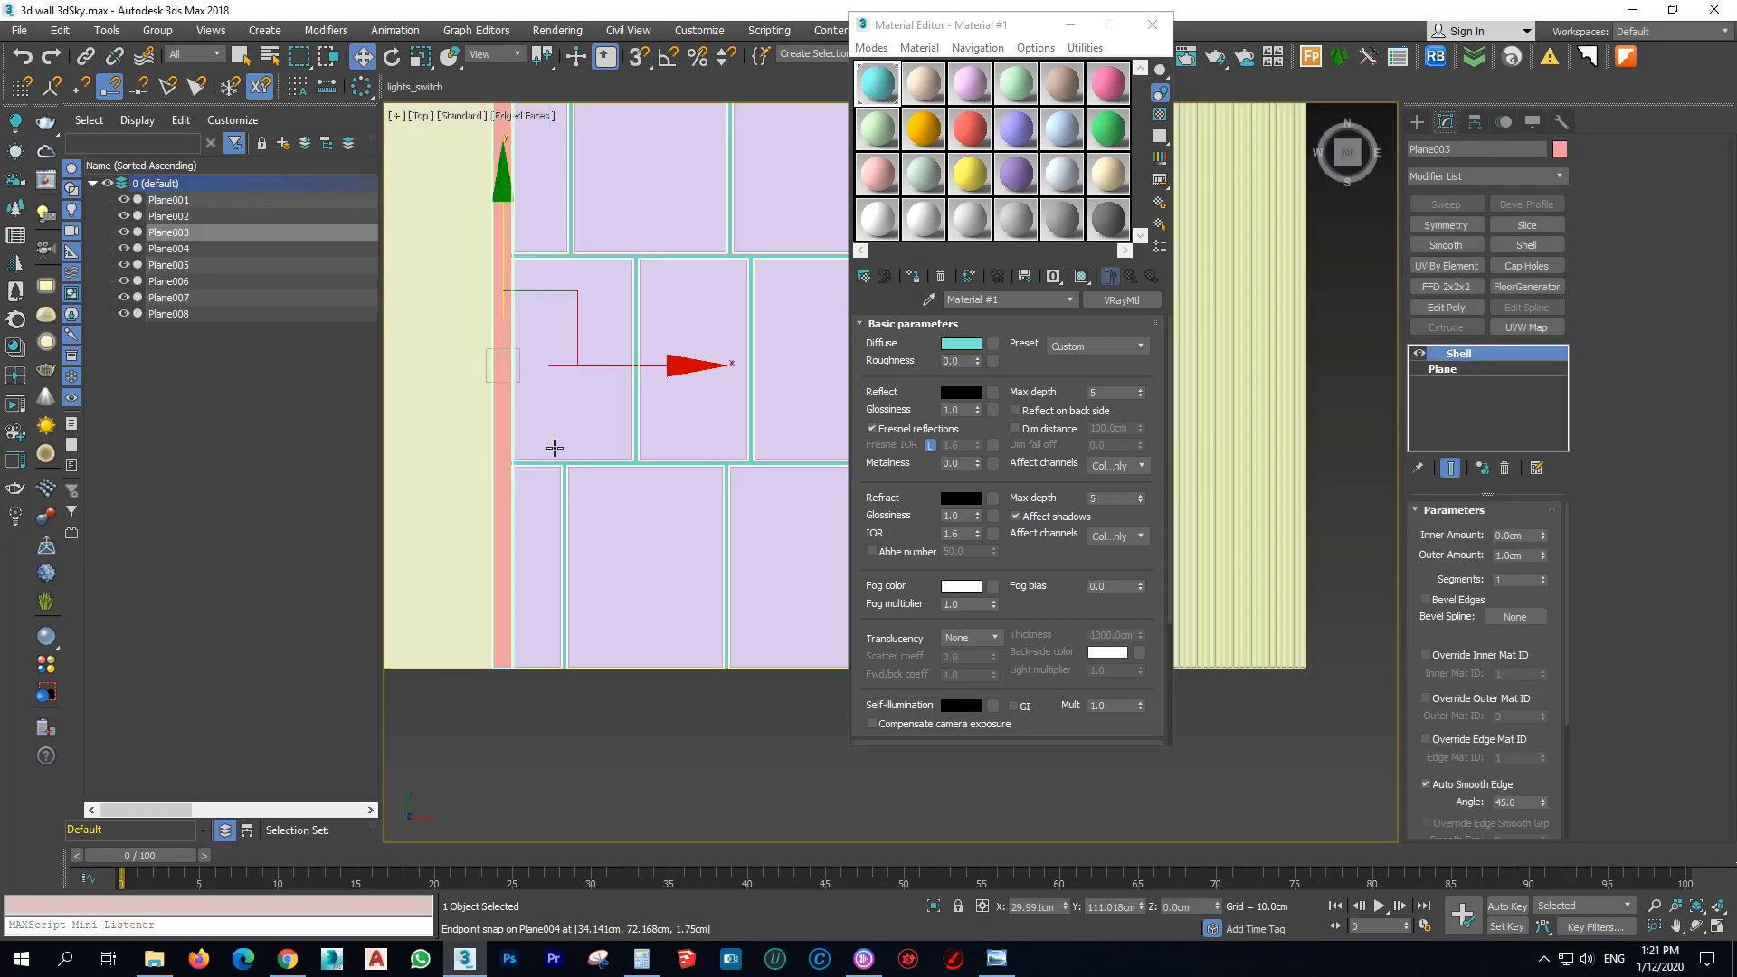
pyautogui.scroll(2, 725, 473)
pyautogui.scroll(2, 795, 485)
pyautogui.keyDown('ctrl'); pyautogui.click(818, 466); pyautogui.keyUp('ctrl')
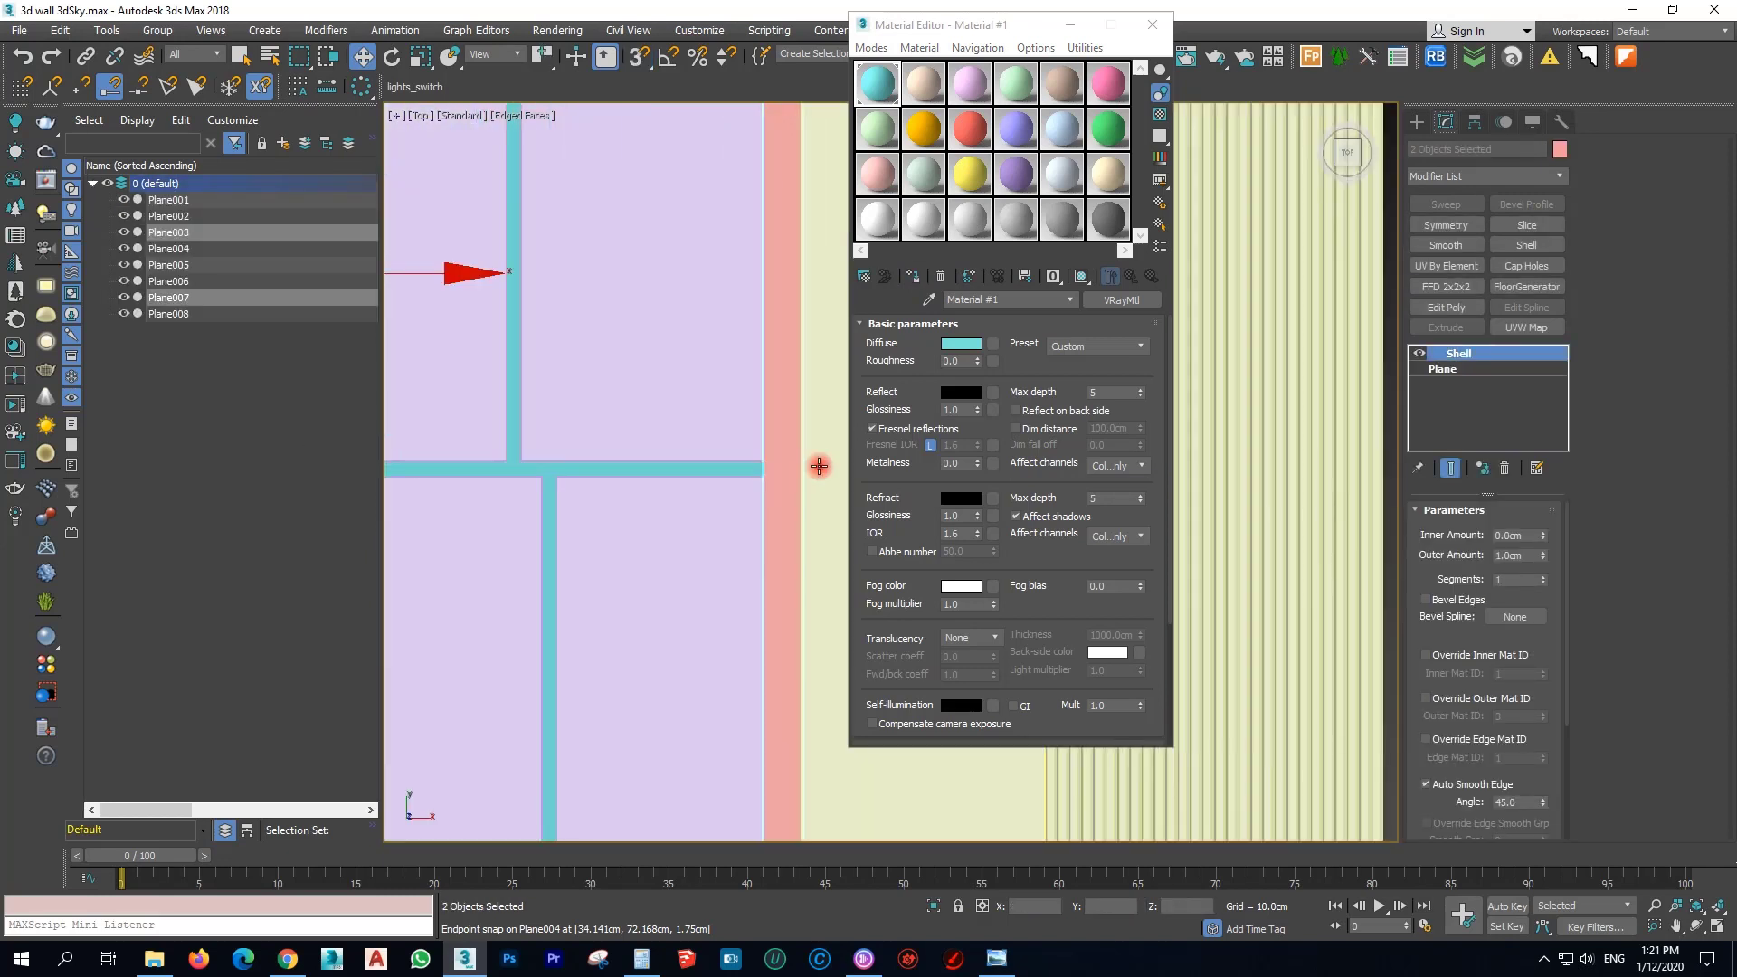
pyautogui.click(916, 278)
pyautogui.scroll(-4, 622, 314)
pyautogui.click(586, 668)
# Select the flat and slatted planes on both sides and assign the pink Material #6 to them.
pyautogui.moveTo(514, 532); pyautogui.dragTo(702, 592, button='middle')
pyautogui.scroll(2, 561, 499)
pyautogui.moveTo(560, 516); pyautogui.dragTo(617, 546, button='middle')
pyautogui.moveTo(612, 629); pyautogui.dragTo(526, 565)
pyautogui.scroll(-3, 540, 588)
pyautogui.moveTo(716, 580); pyautogui.dragTo(529, 544, button='middle')
pyautogui.keyDown('ctrl'); pyautogui.moveTo(669, 572); pyautogui.dragTo(634, 521); pyautogui.keyUp('ctrl')
pyautogui.click(1106, 210)
pyautogui.click(1105, 98)
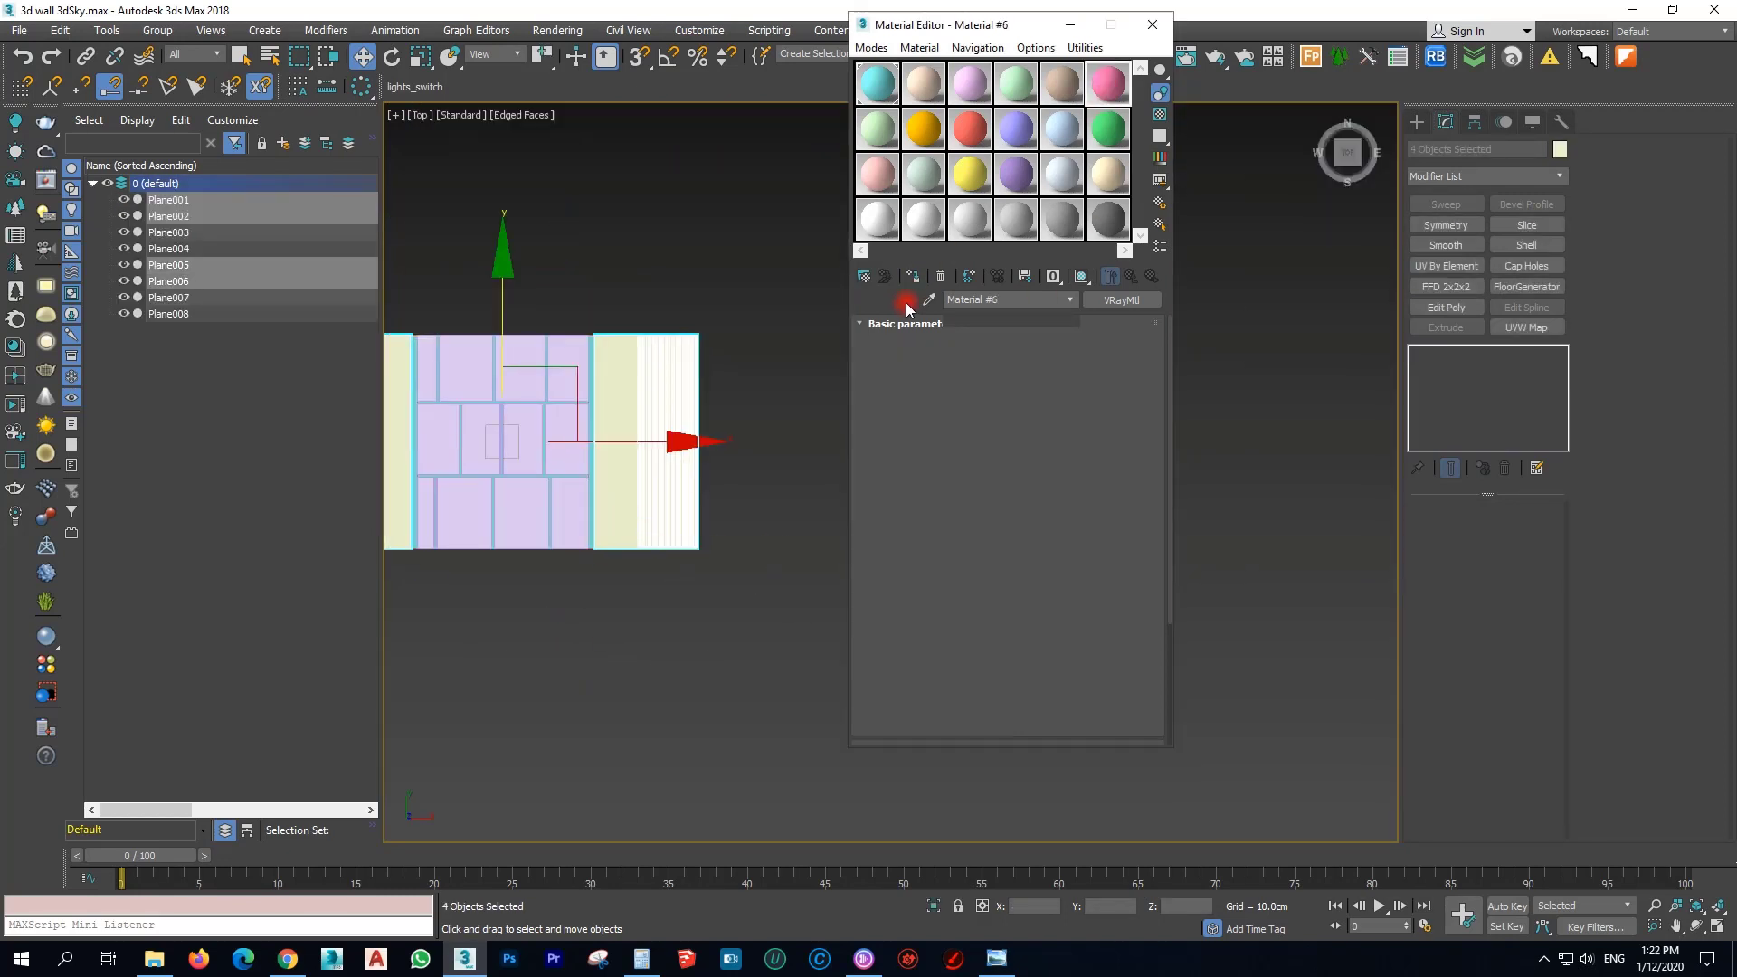
pyautogui.click(915, 278)
pyautogui.click(723, 252)
# Assign the grey Material #23 to the centre boards and close the Material Editor.
pyautogui.moveTo(462, 350); pyautogui.dragTo(573, 324, button='middle')
pyautogui.scroll(5, 573, 324)
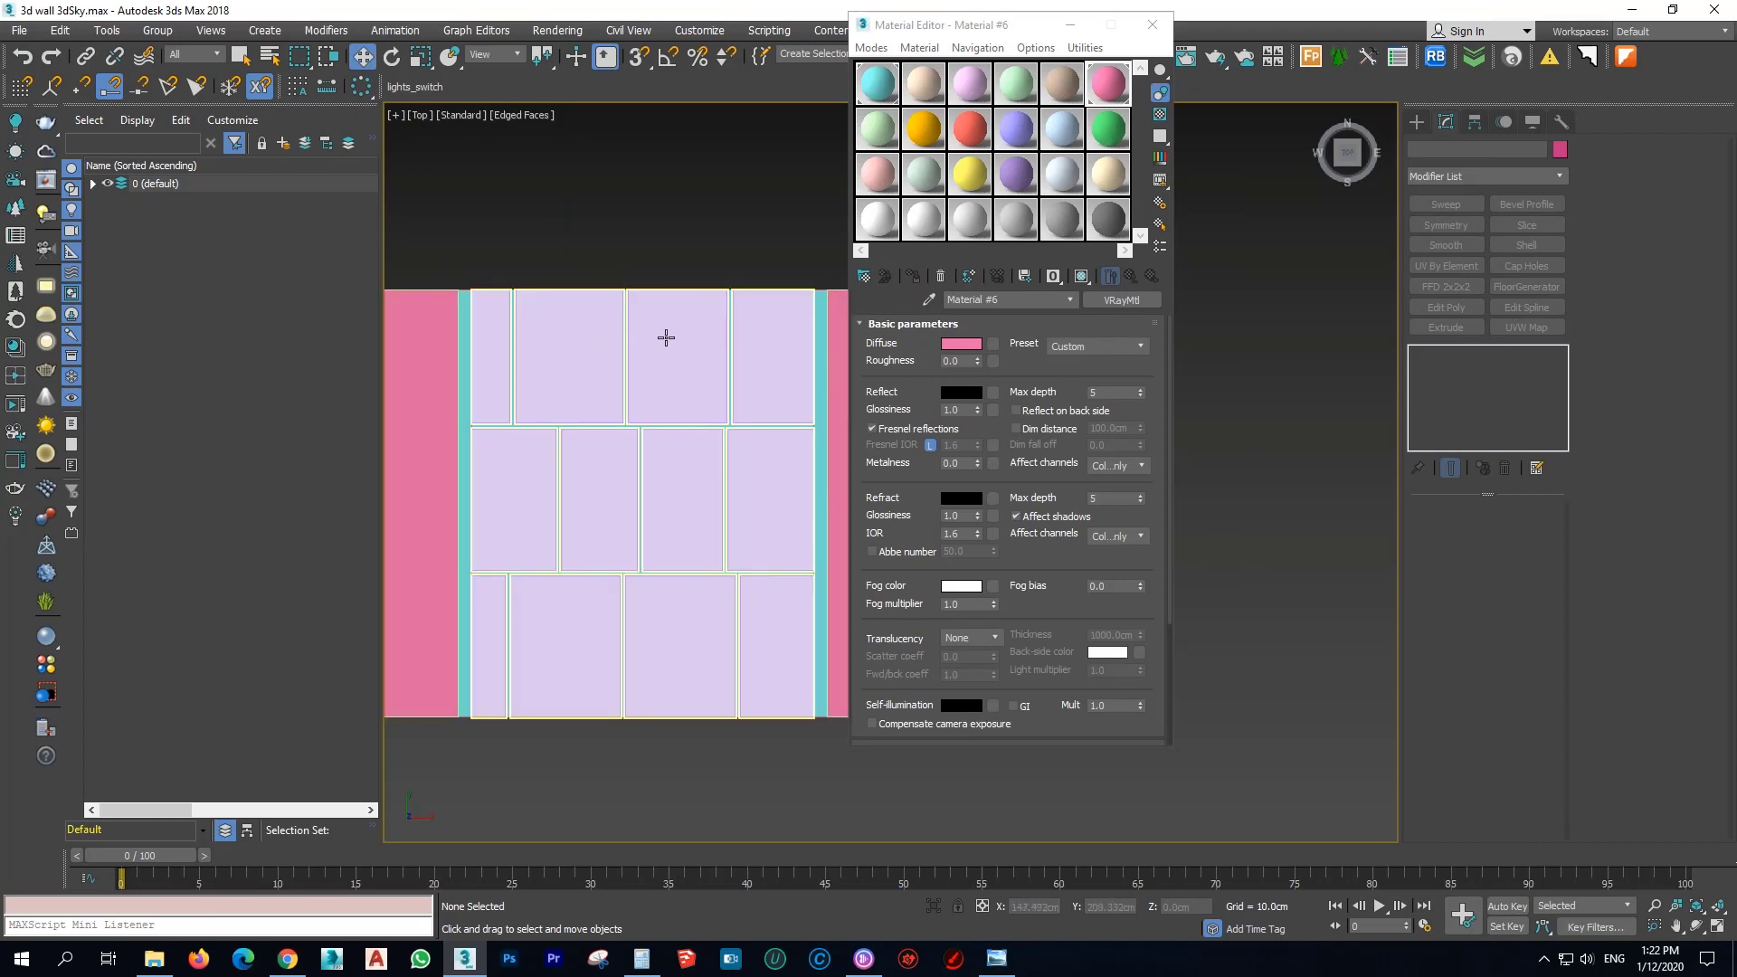
pyautogui.click(666, 338)
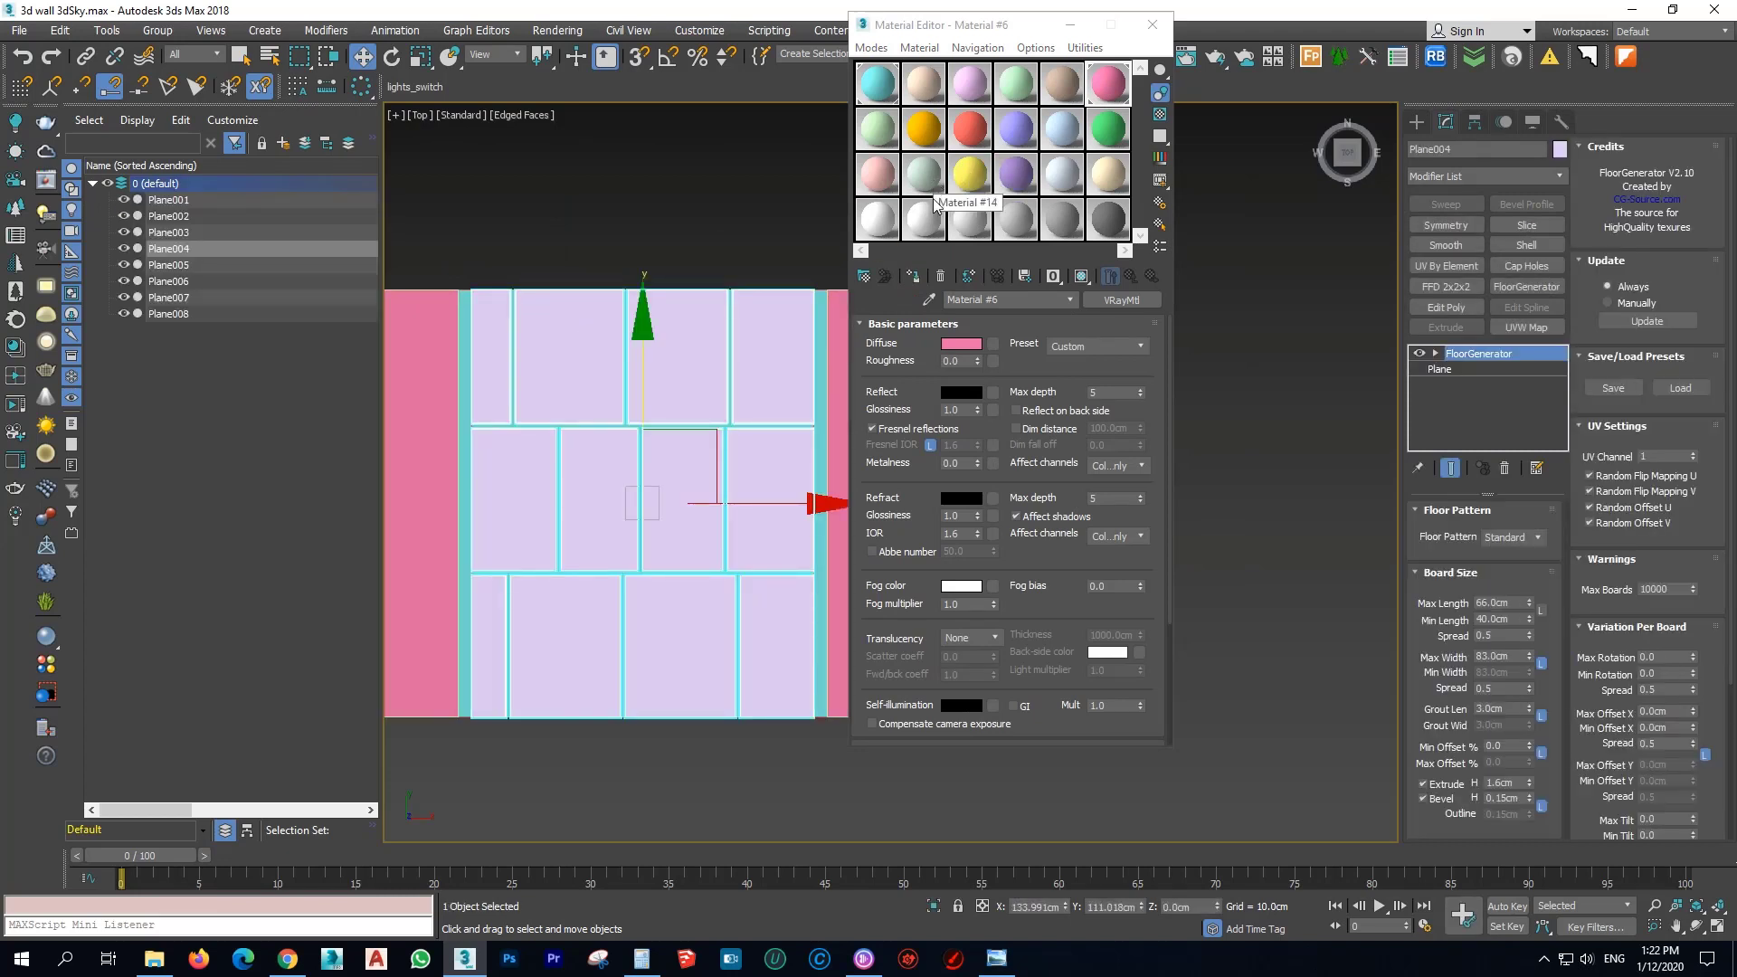
pyautogui.click(1061, 218)
pyautogui.click(914, 278)
pyautogui.click(710, 220)
pyautogui.moveTo(655, 338); pyautogui.dragTo(698, 329, button='middle')
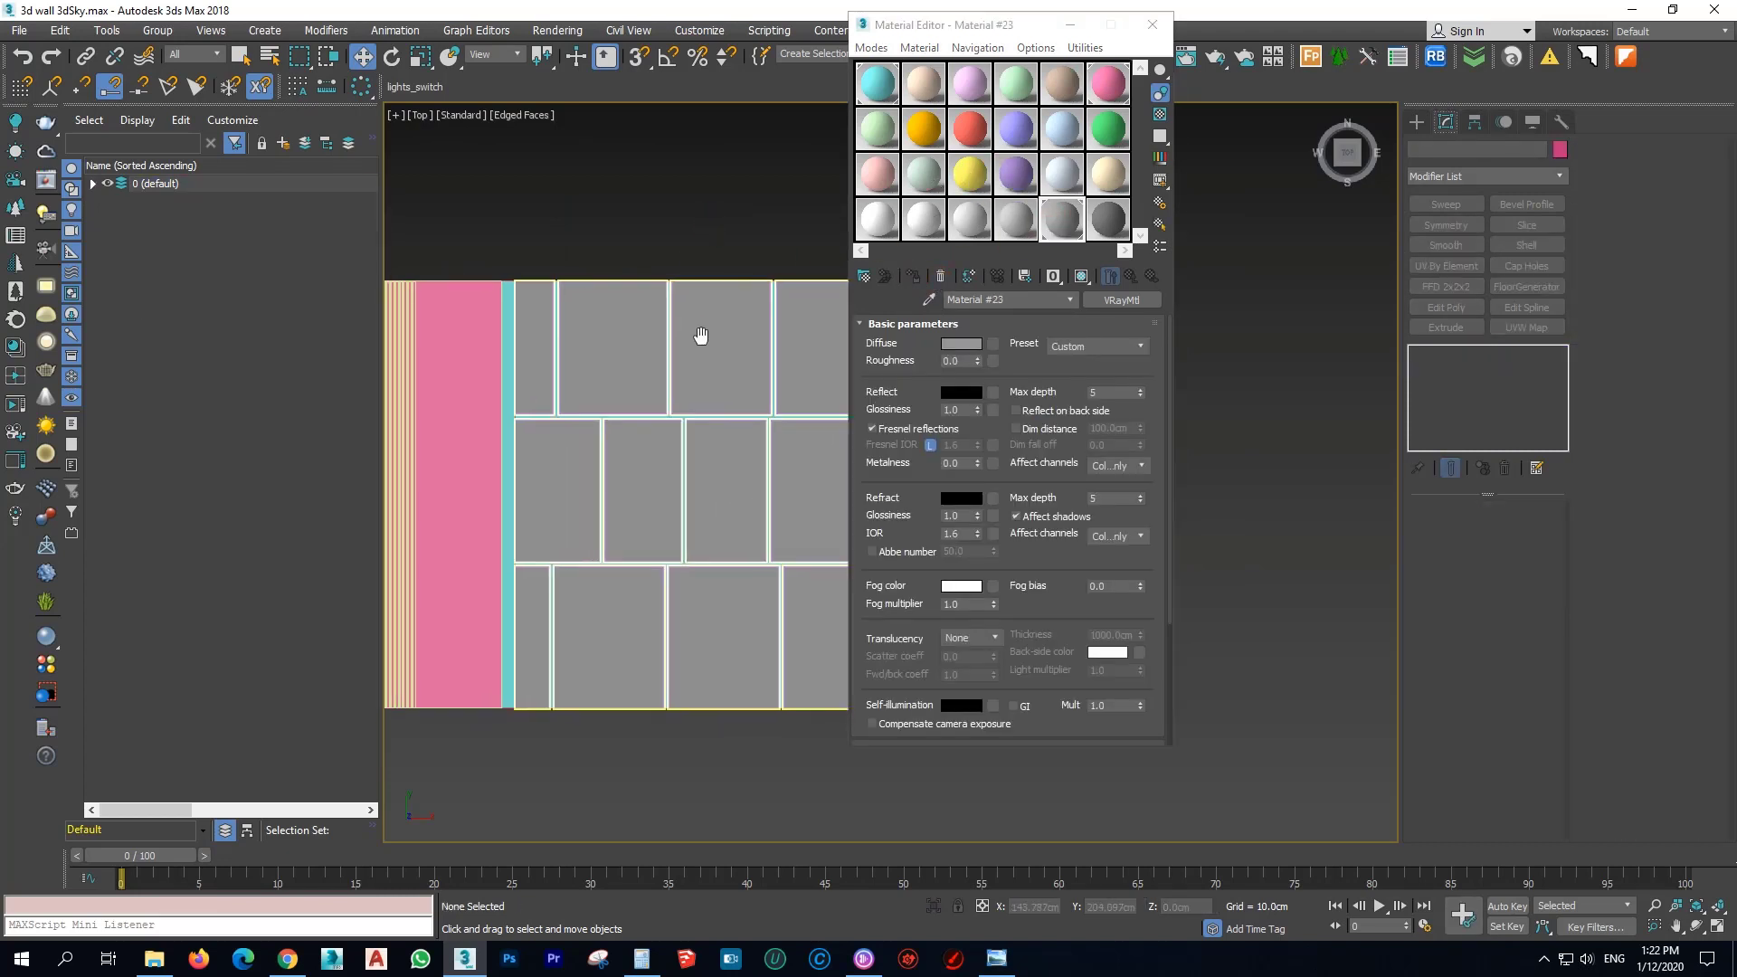
pyautogui.click(1152, 26)
# Examine the whole panel in plan view to check how the three materials are distributed.
pyautogui.moveTo(892, 222); pyautogui.dragTo(1008, 184, button='middle')
pyautogui.scroll(8, 899, 256)
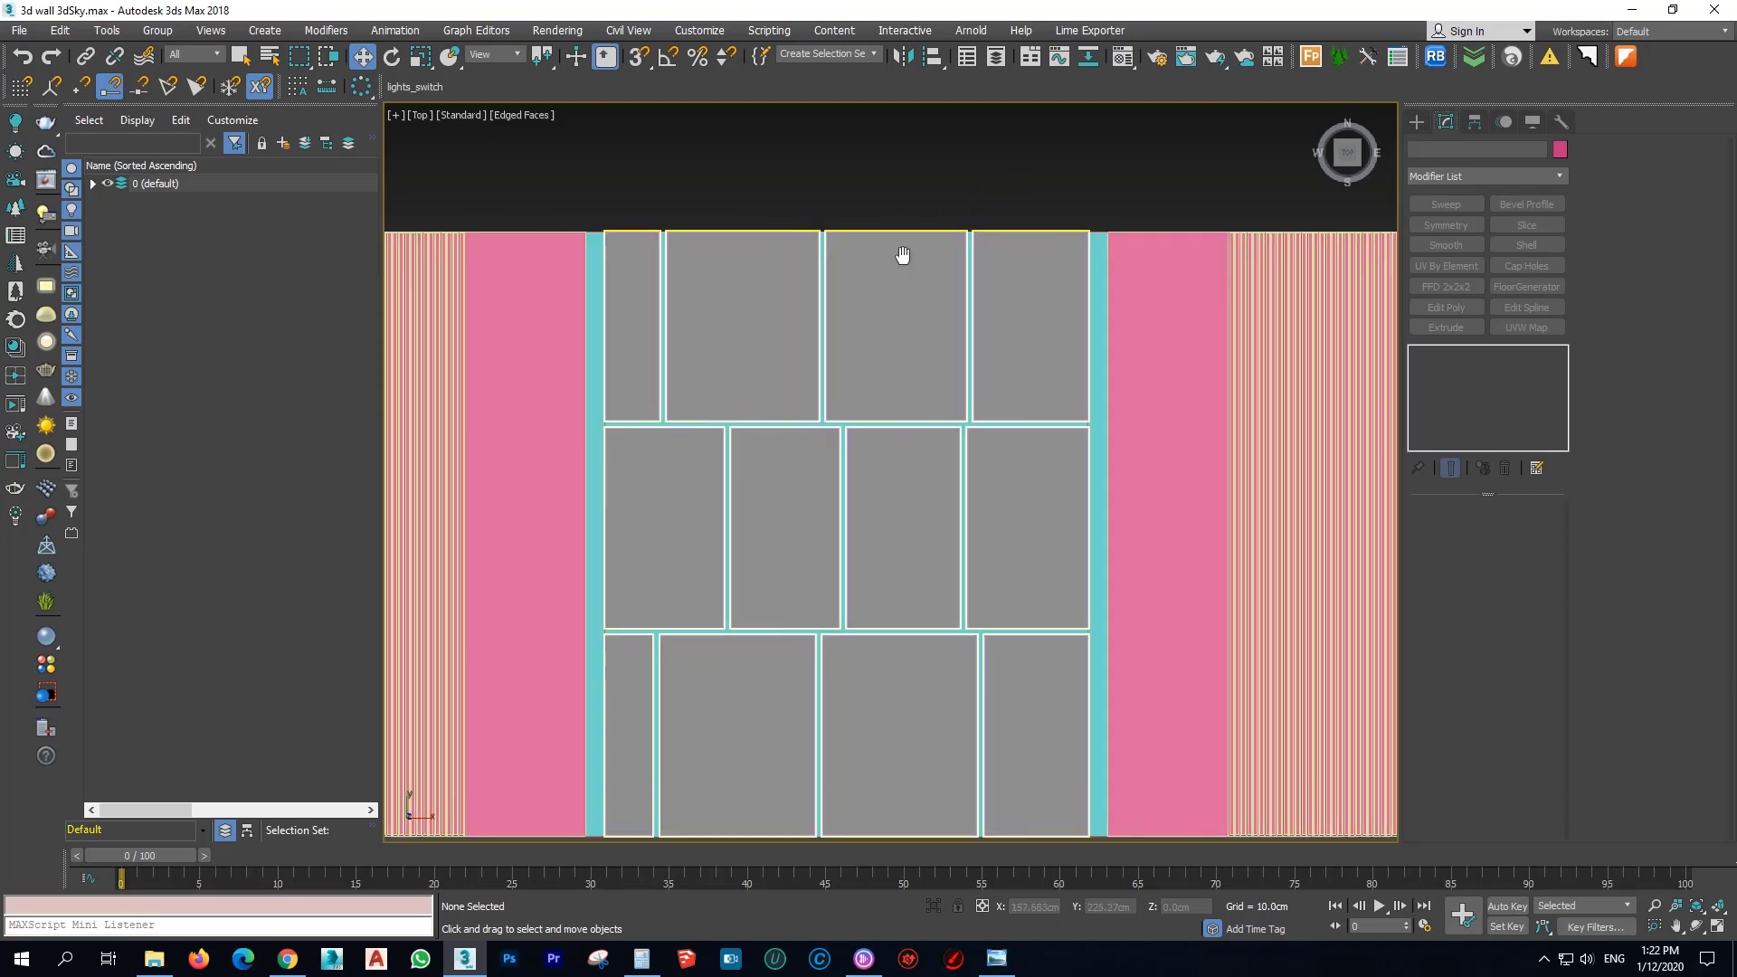
pyautogui.scroll(-8, 886, 297)
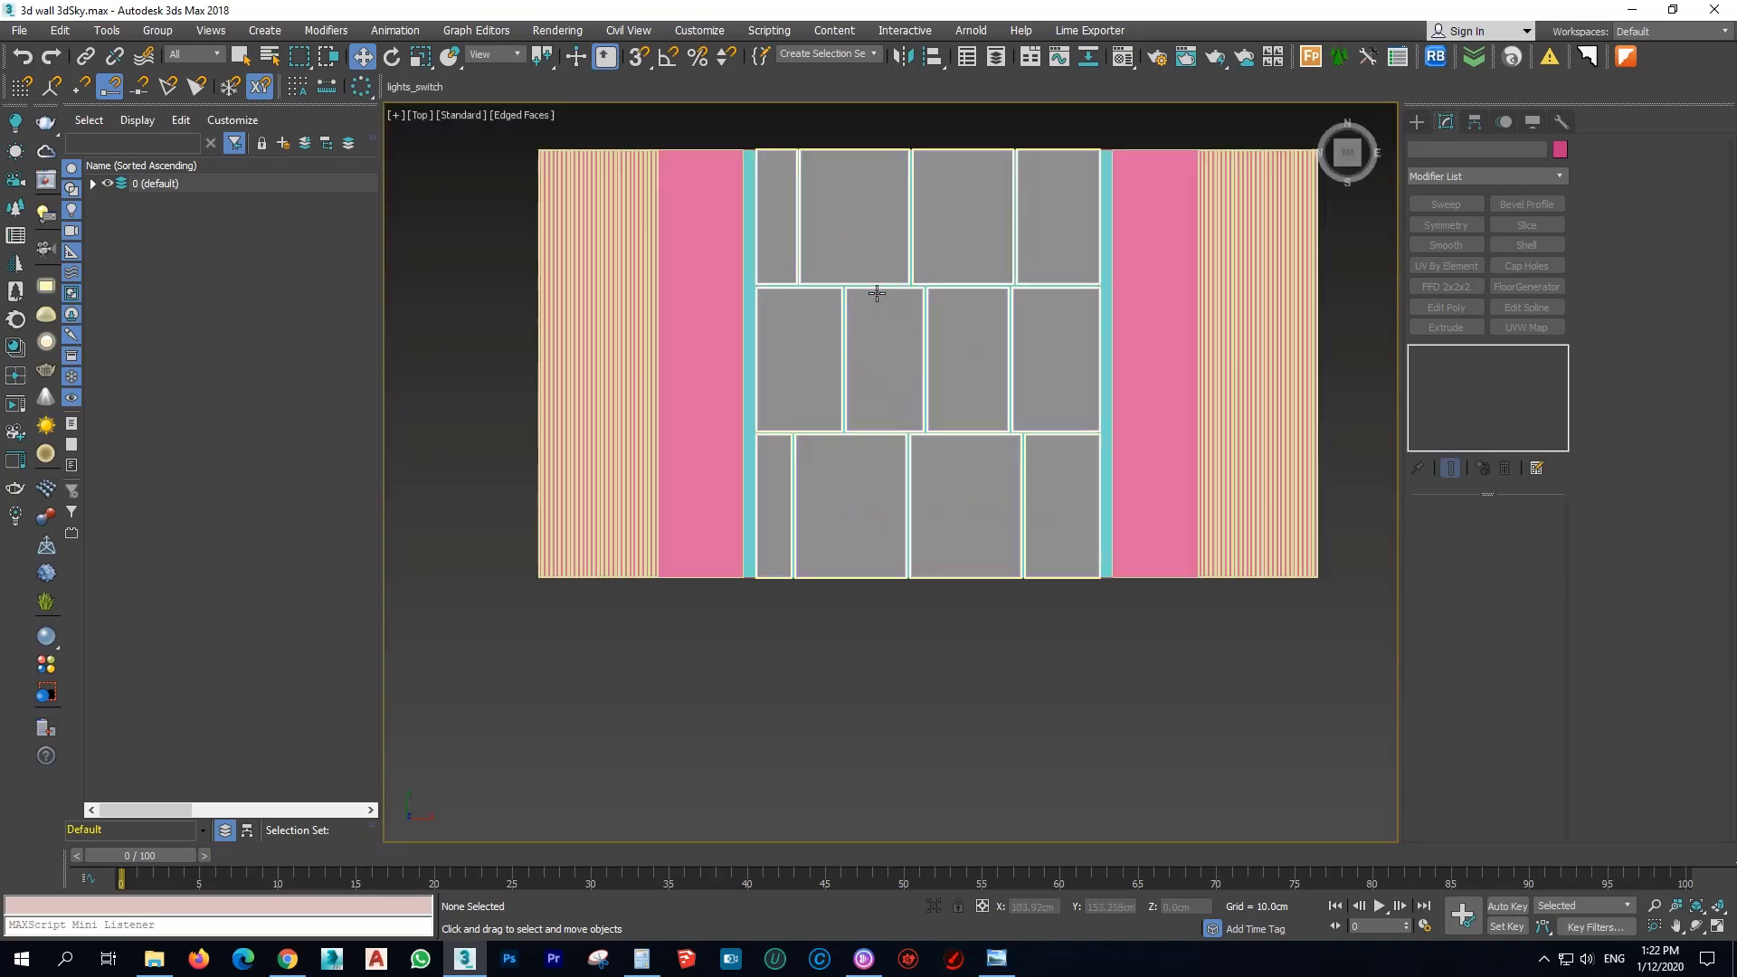
pyautogui.moveTo(876, 291); pyautogui.dragTo(860, 376, button='middle')
pyautogui.scroll(3, 708, 650)
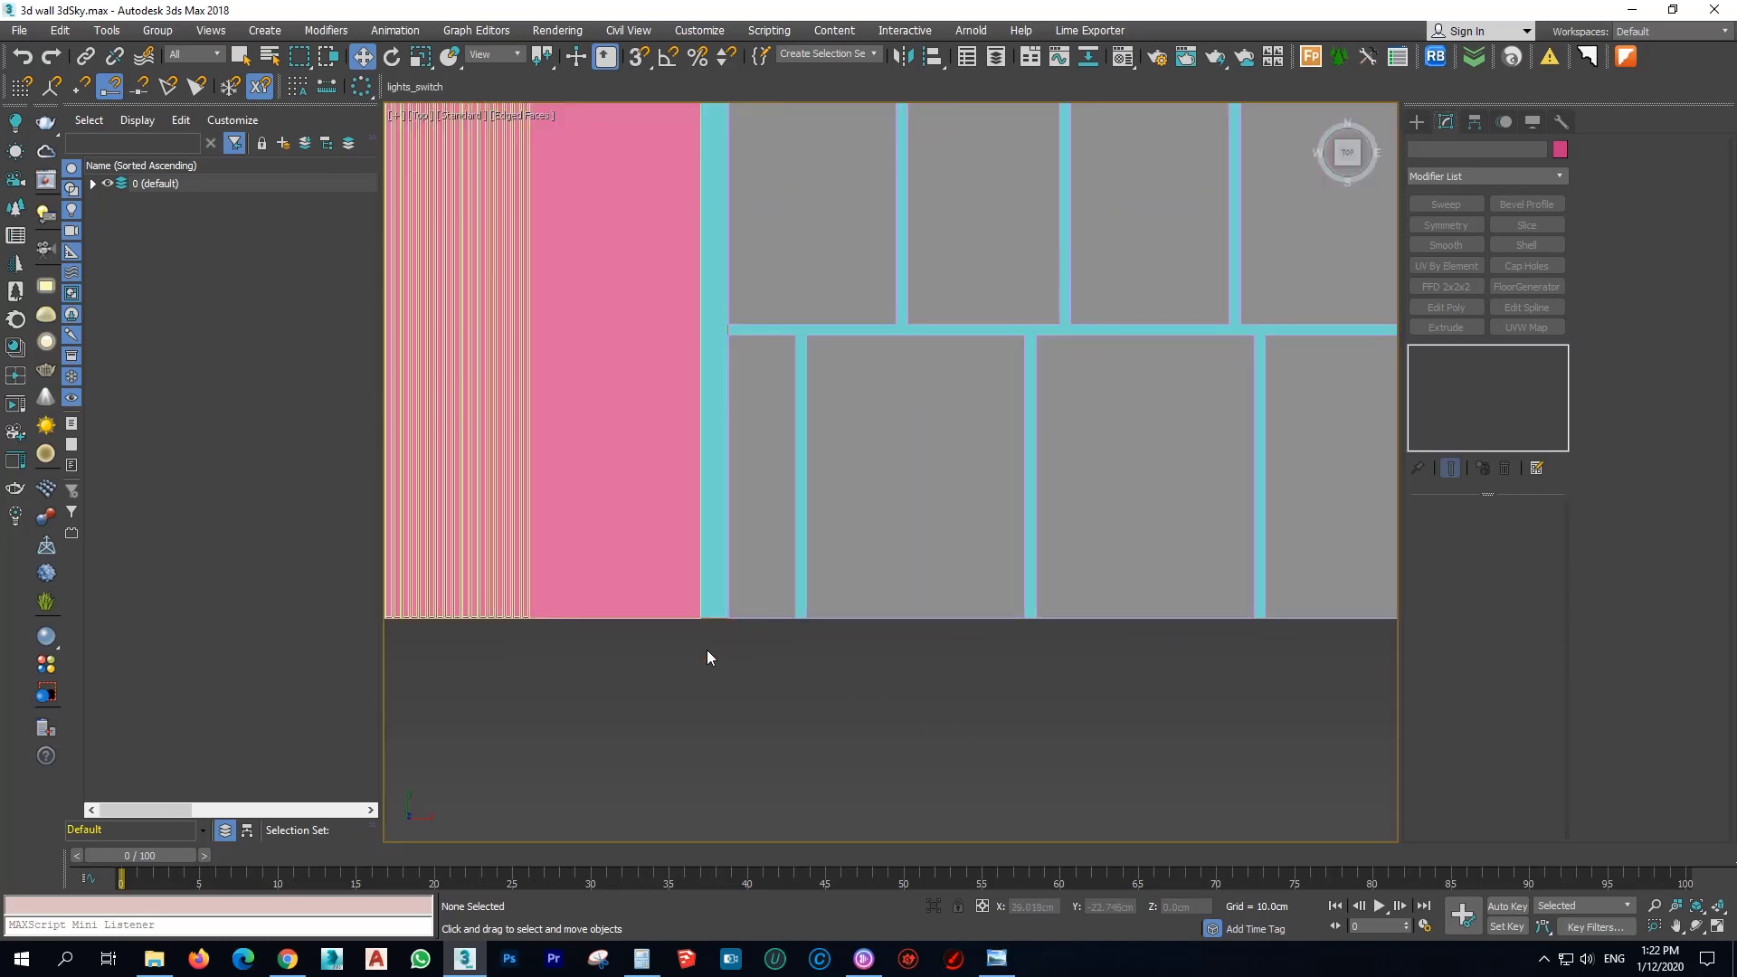
pyautogui.scroll(-3, 757, 666)
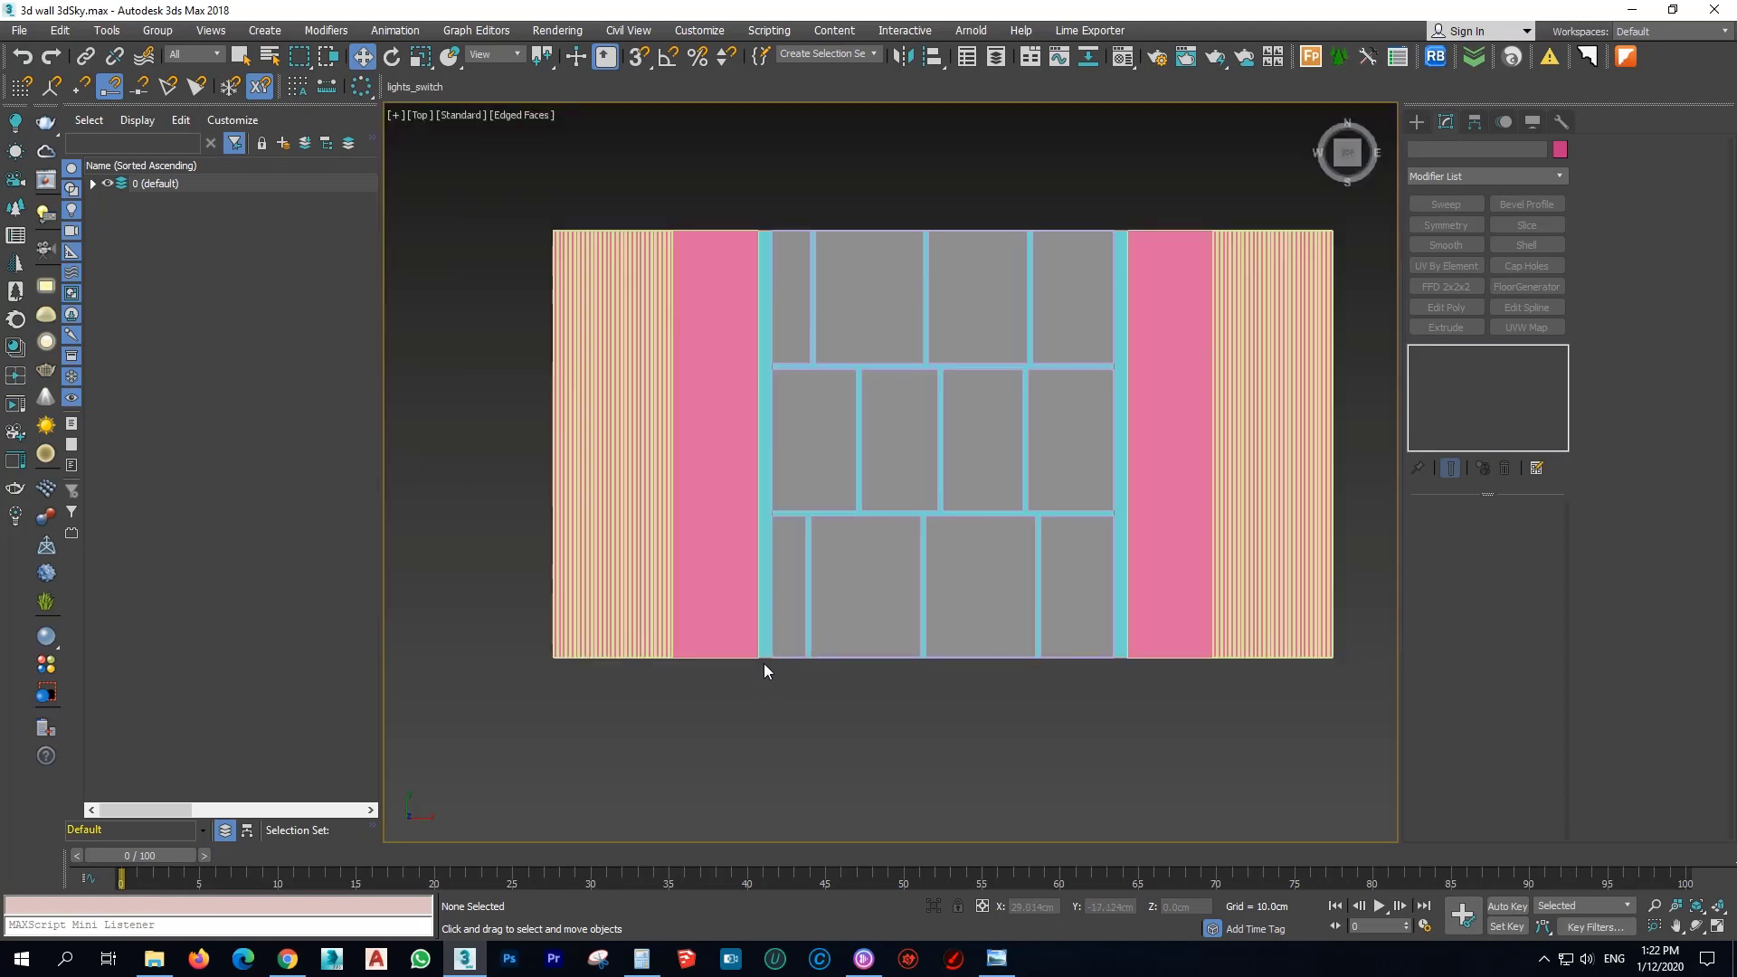
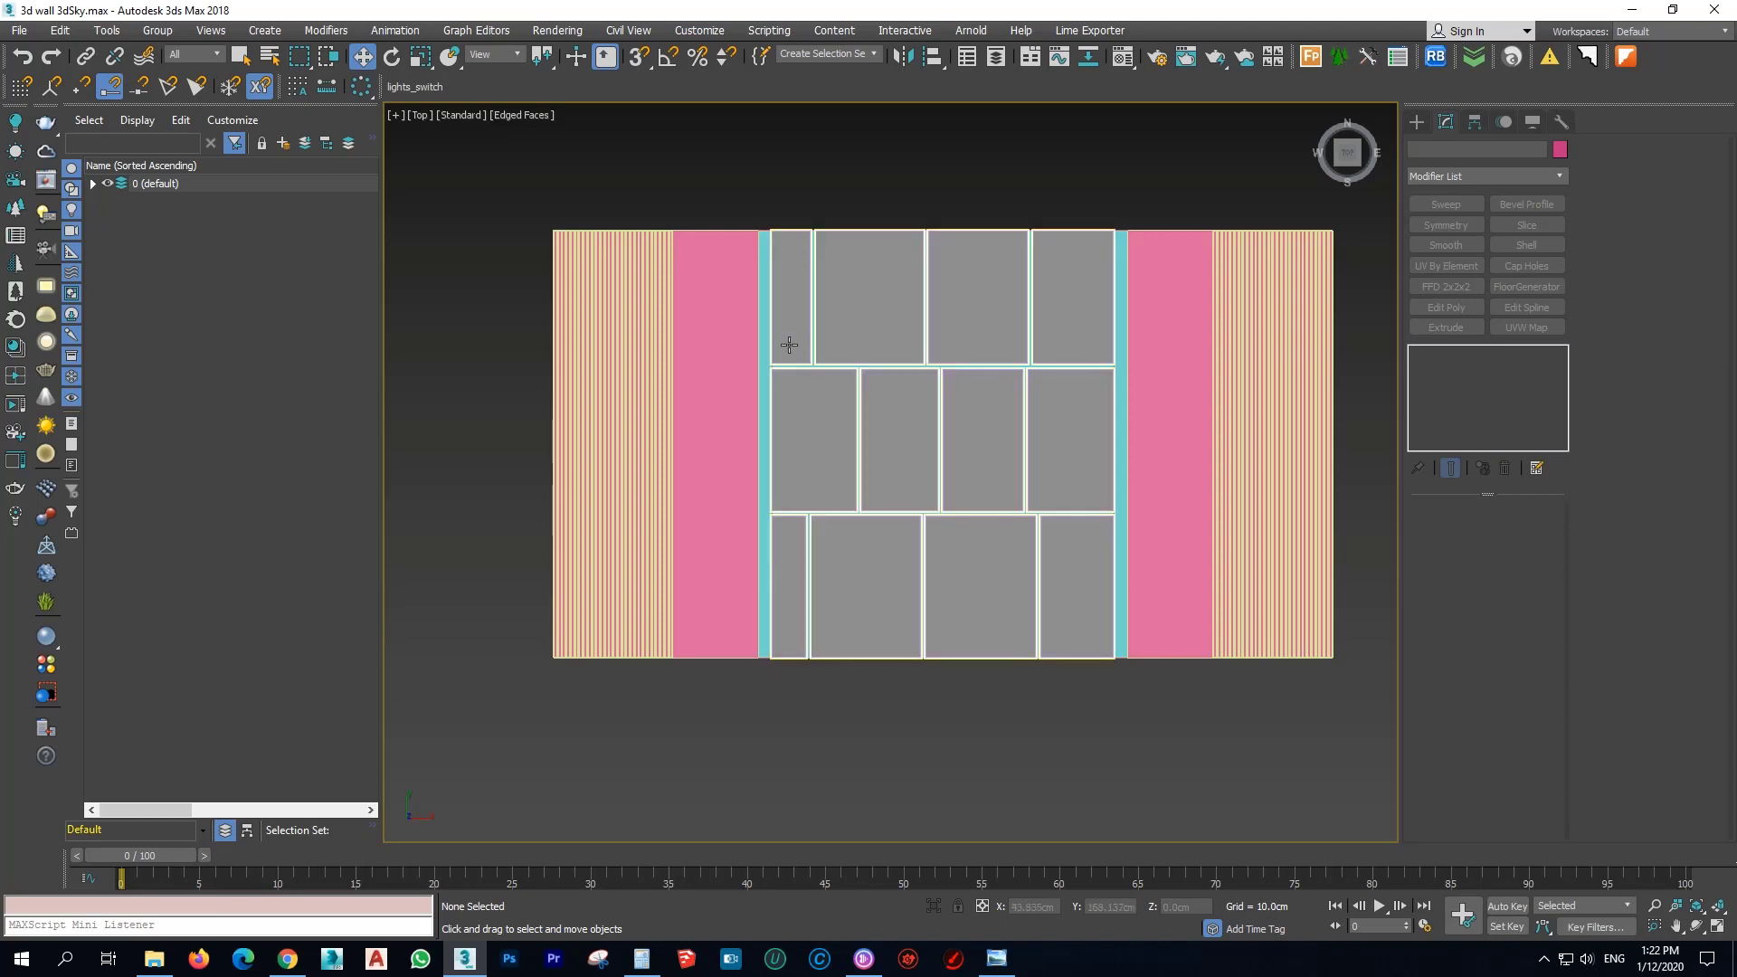
pyautogui.scroll(5, 788, 345)
pyautogui.moveTo(749, 473); pyautogui.dragTo(776, 322, button='middle')
pyautogui.scroll(-5, 758, 277)
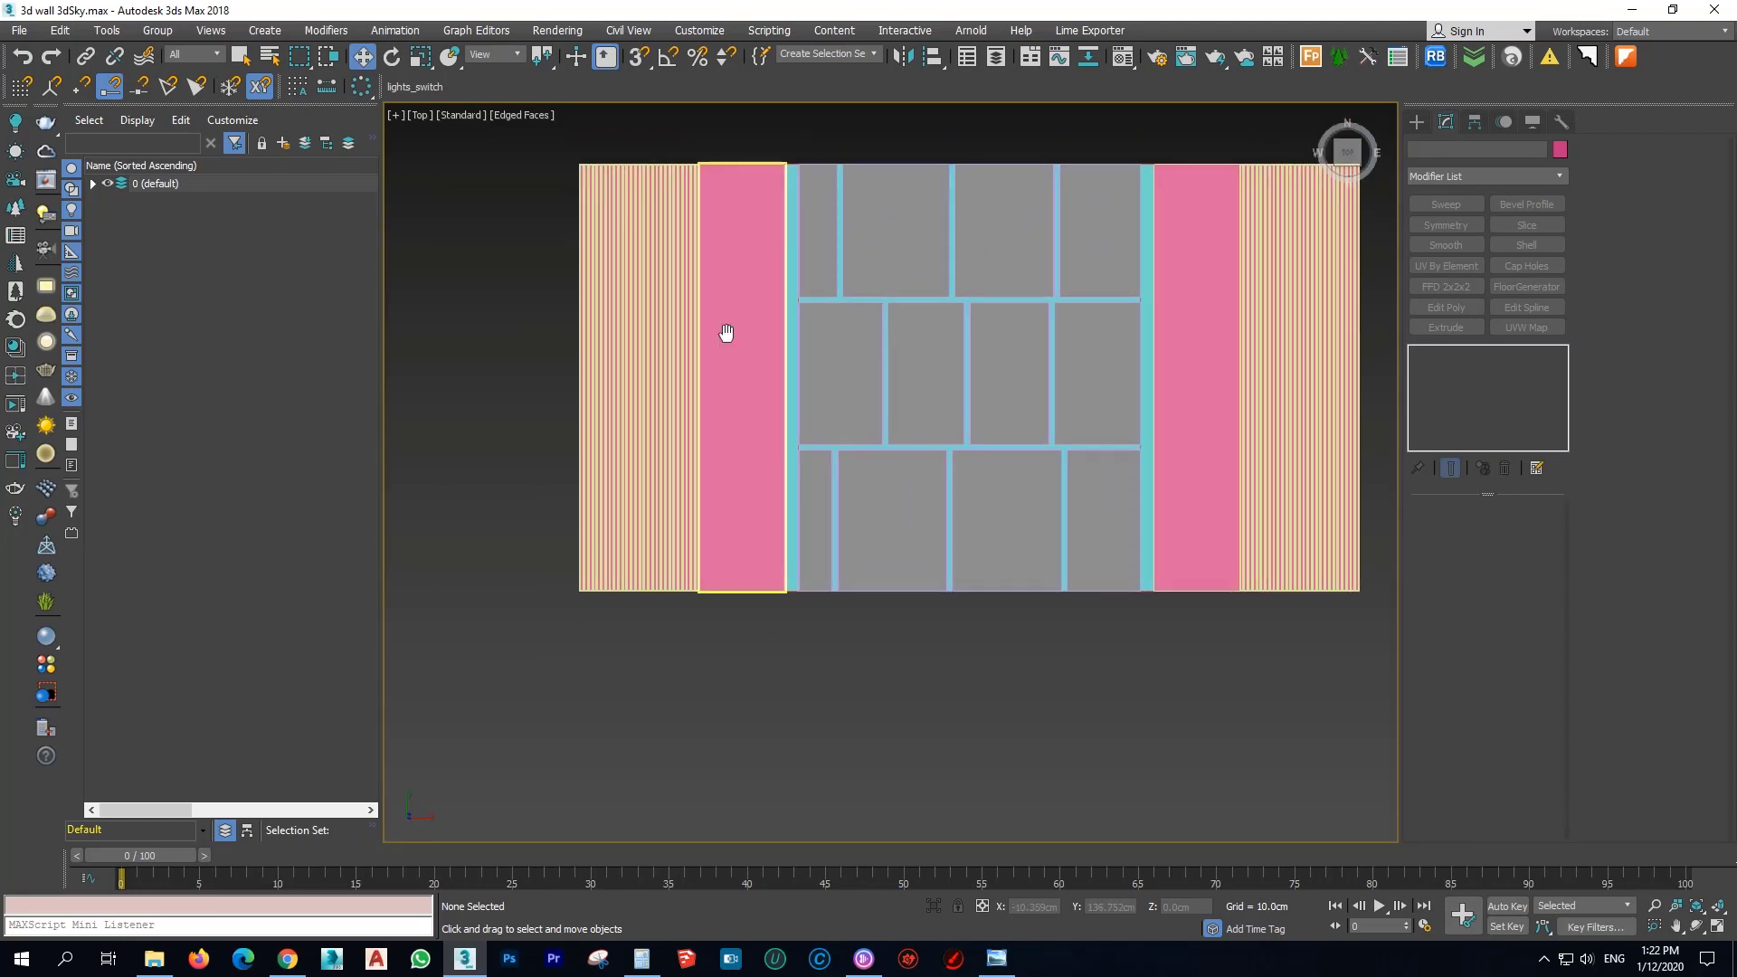
# Turn off the edged-faces display over the slatted side and open the Material Editor.
pyautogui.scroll(3, 727, 332)
pyautogui.press('F4')
pyautogui.moveTo(635, 361)
pyautogui.mouseDown(button='middle')
pyautogui.moveTo(748, 438)
pyautogui.moveTo(748, 527)
pyautogui.mouseUp(button='middle')
pyautogui.click(653, 264)
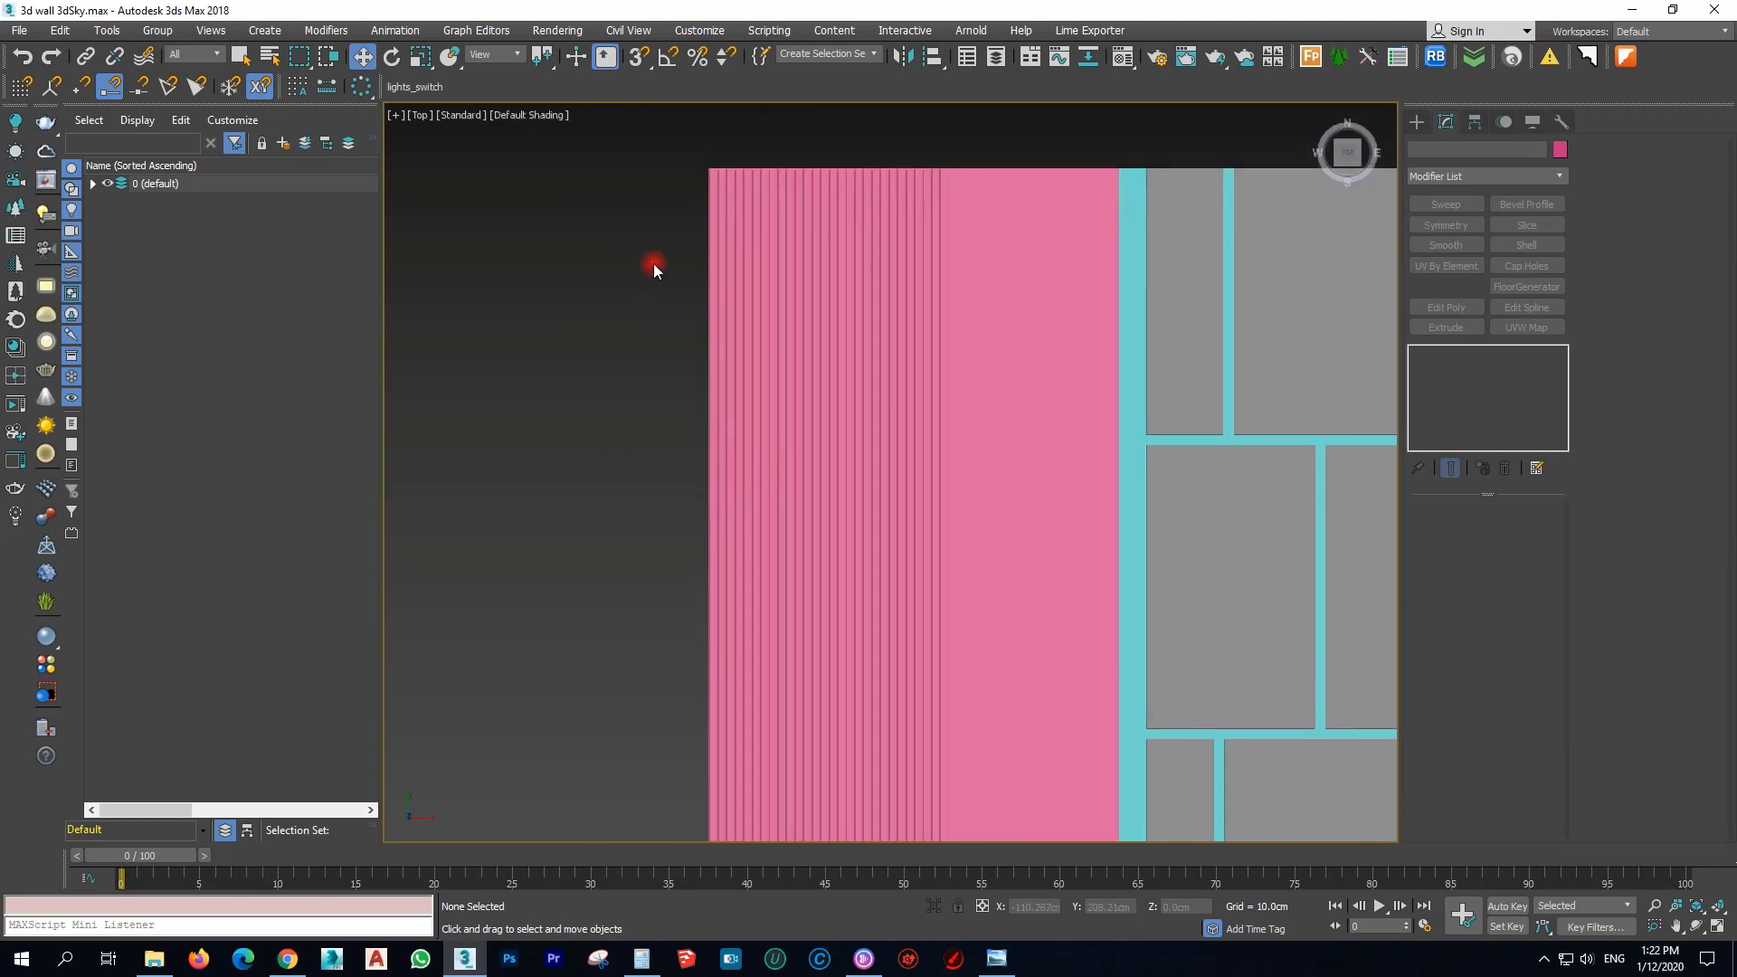
pyautogui.press('m')
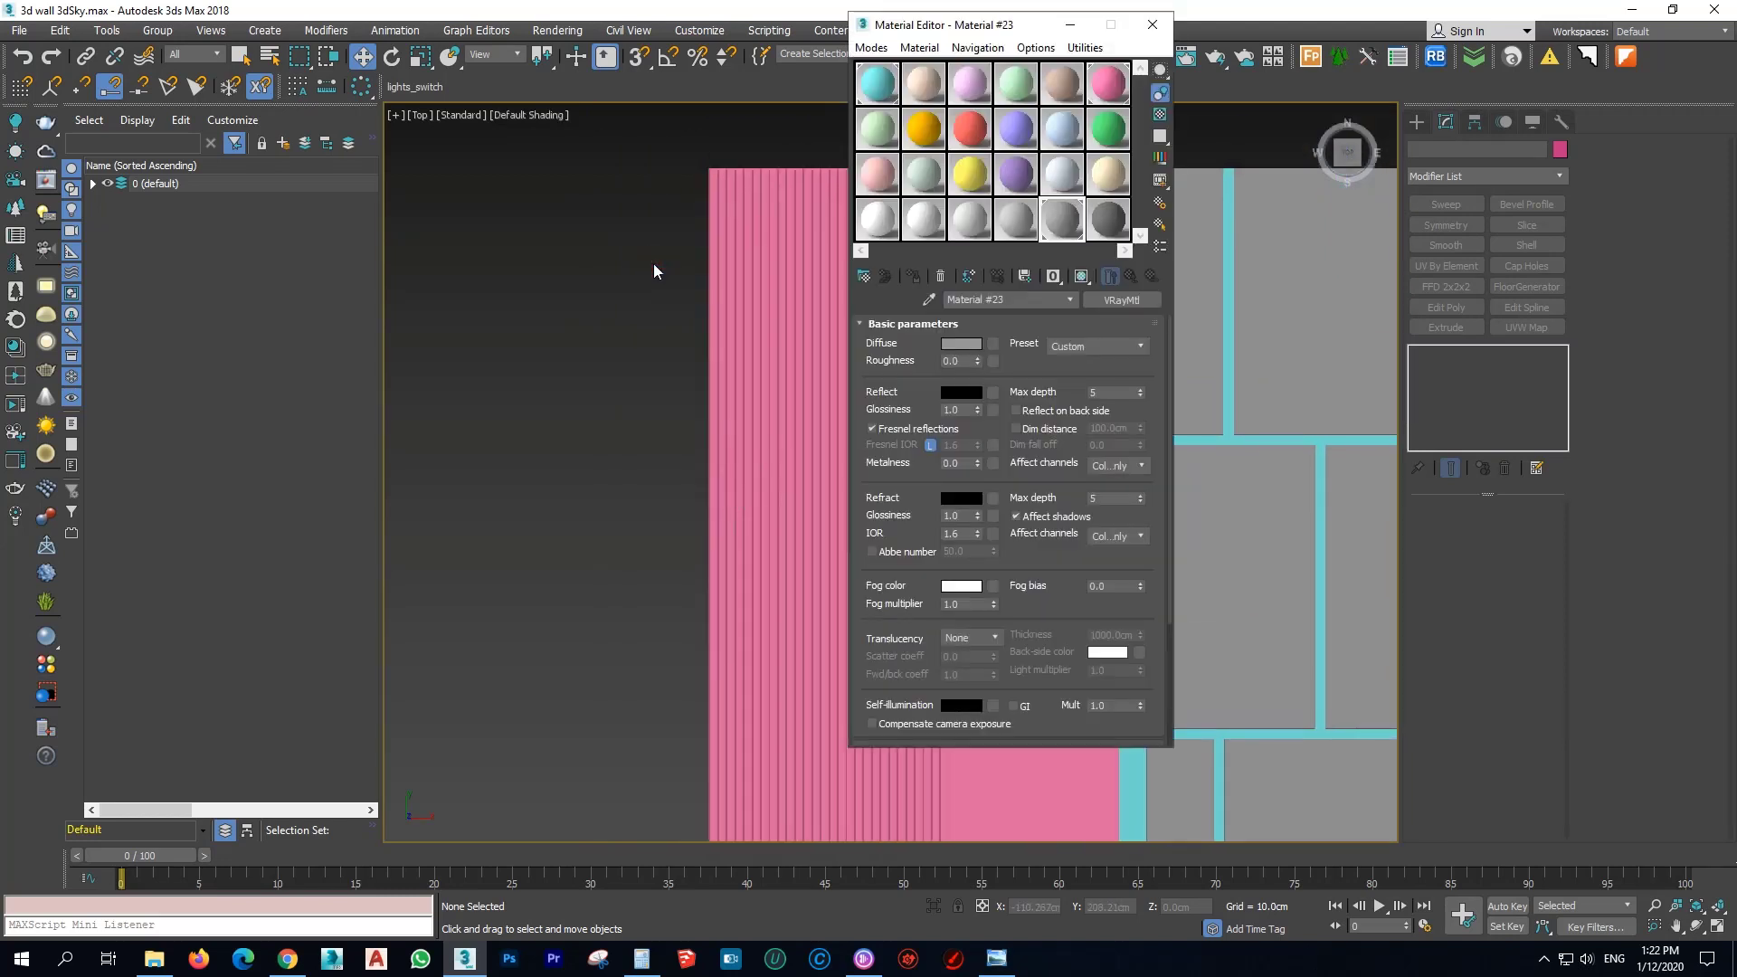
# Load the Wood material from the Ibrahem Material library into the second sample slot and assign it to the left slatted plane.
pyautogui.click(924, 84)
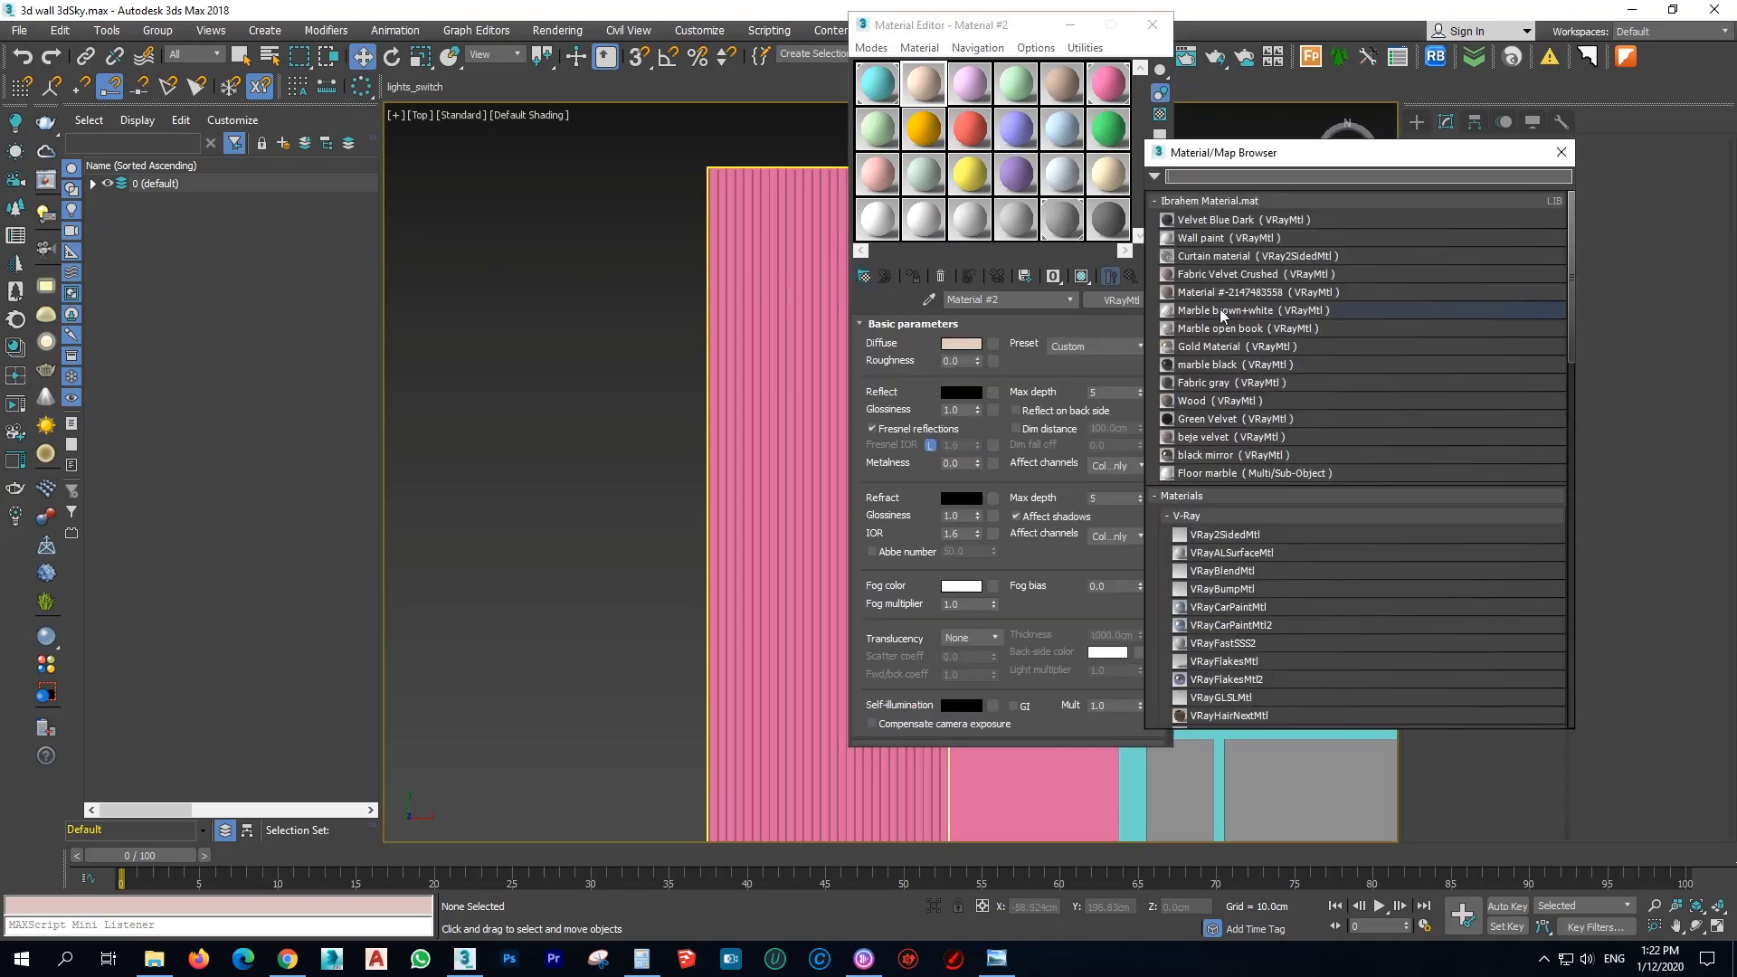
pyautogui.doubleClick(1194, 405)
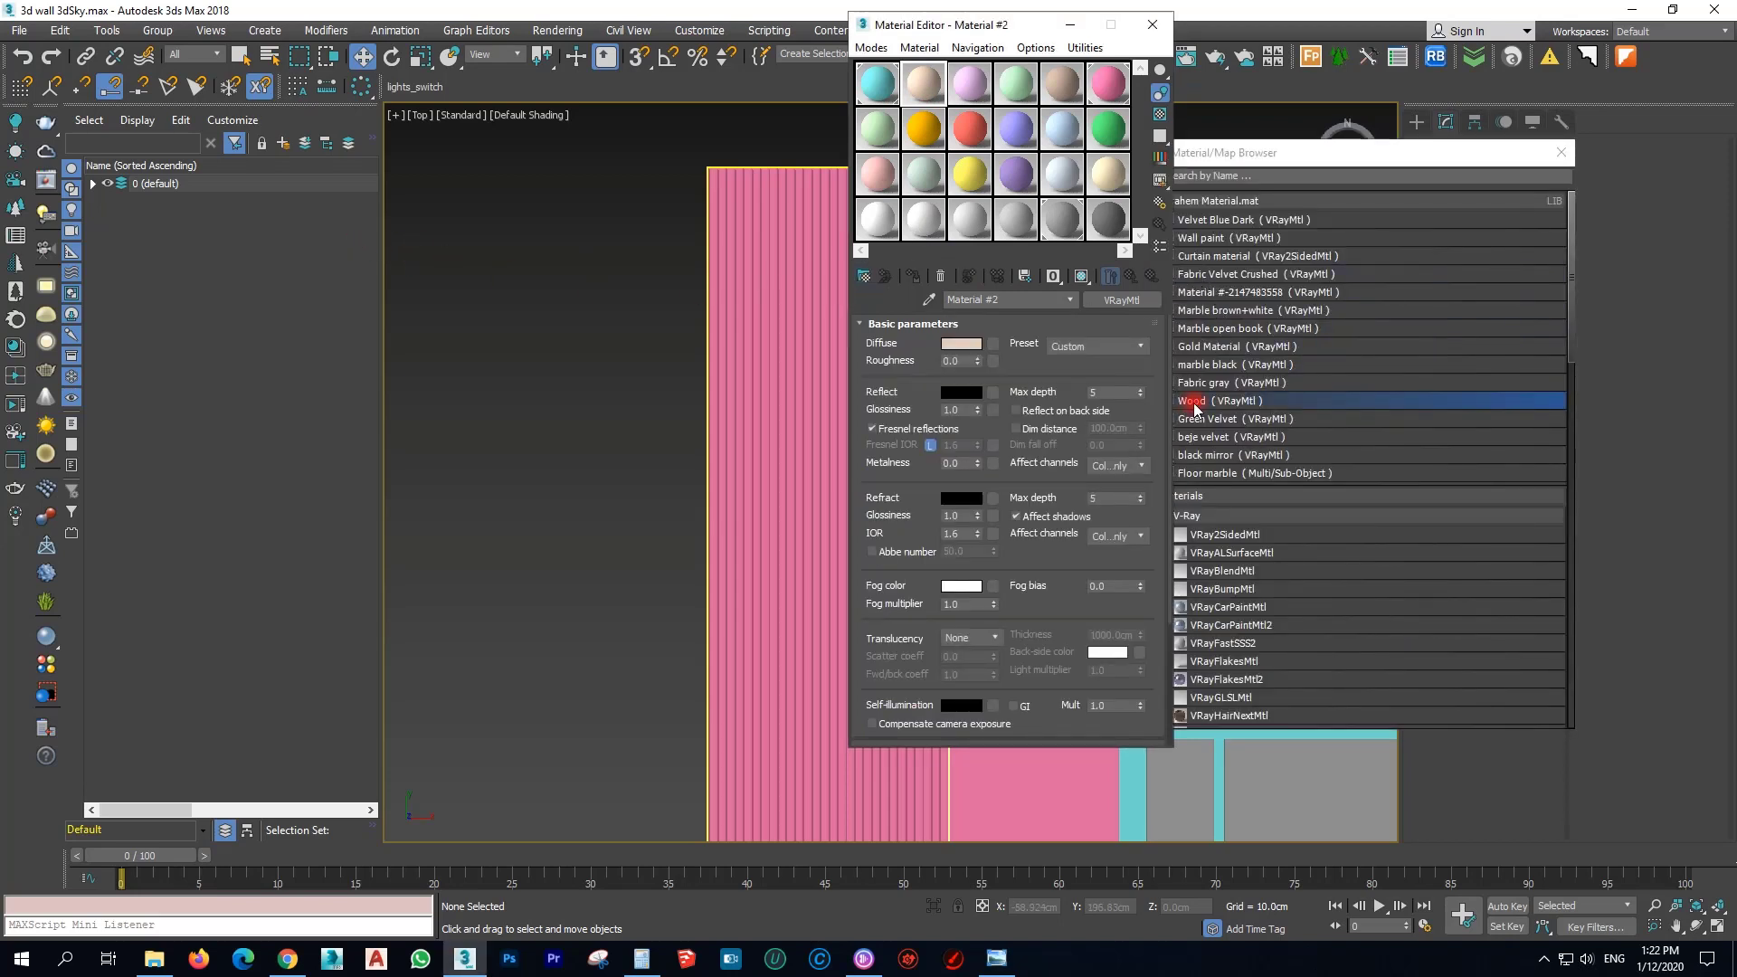
pyautogui.click(812, 354)
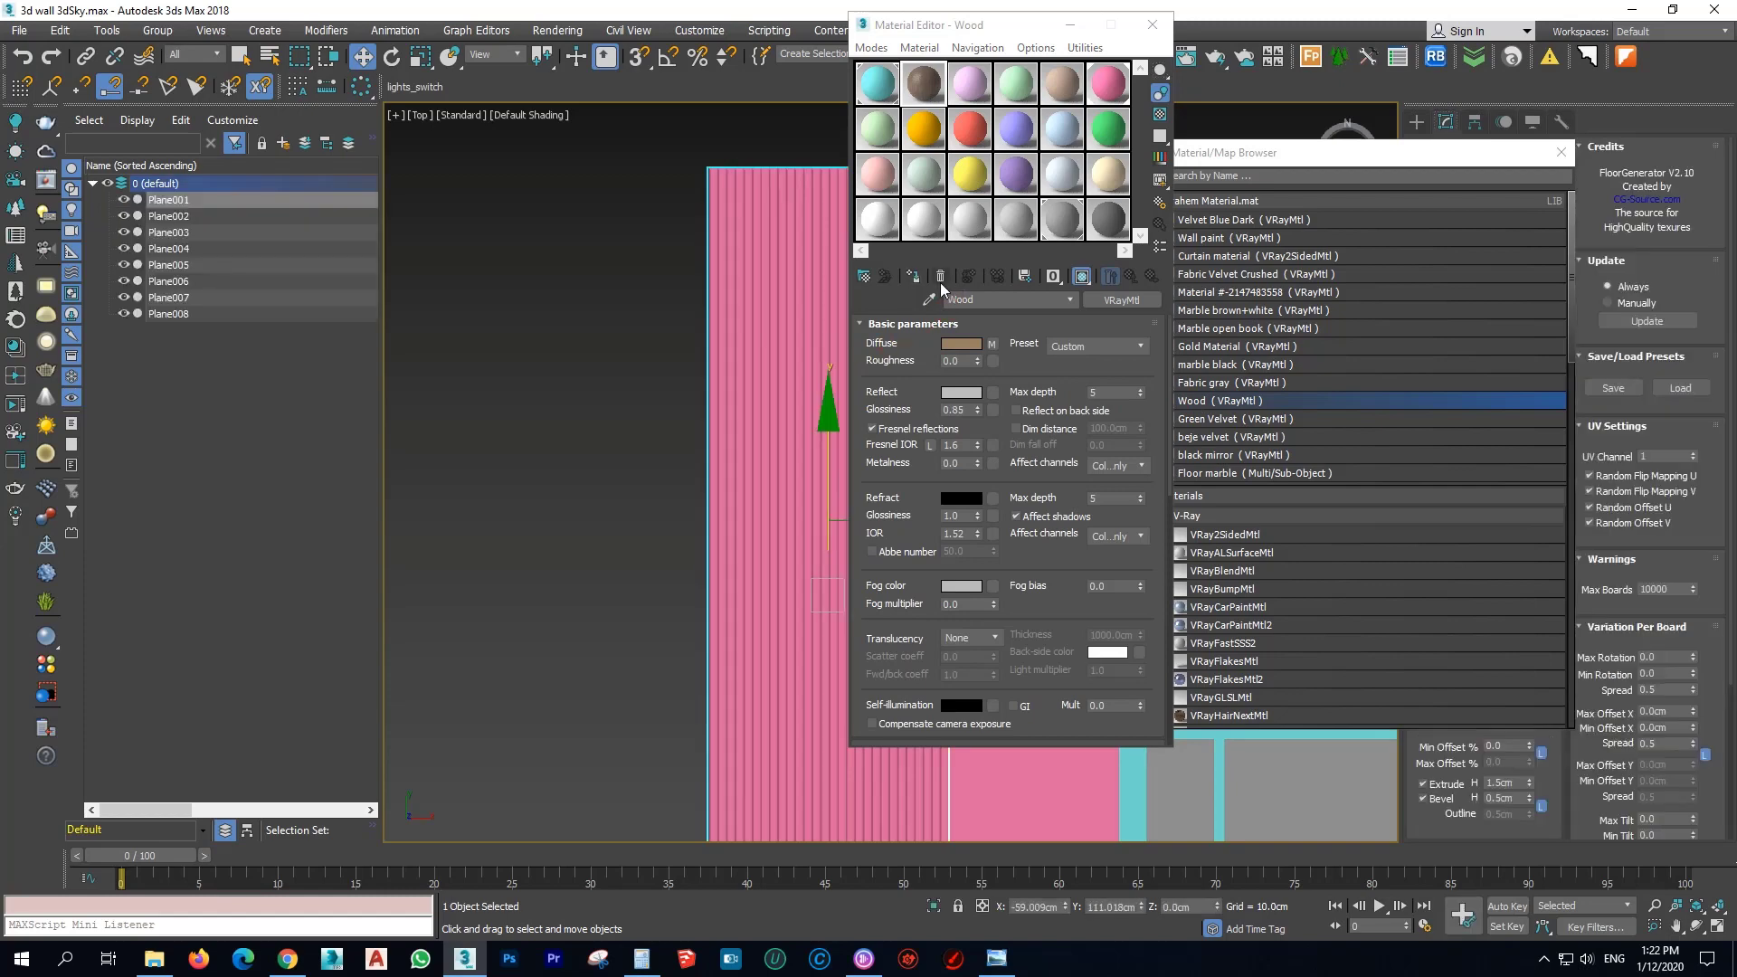
pyautogui.click(915, 276)
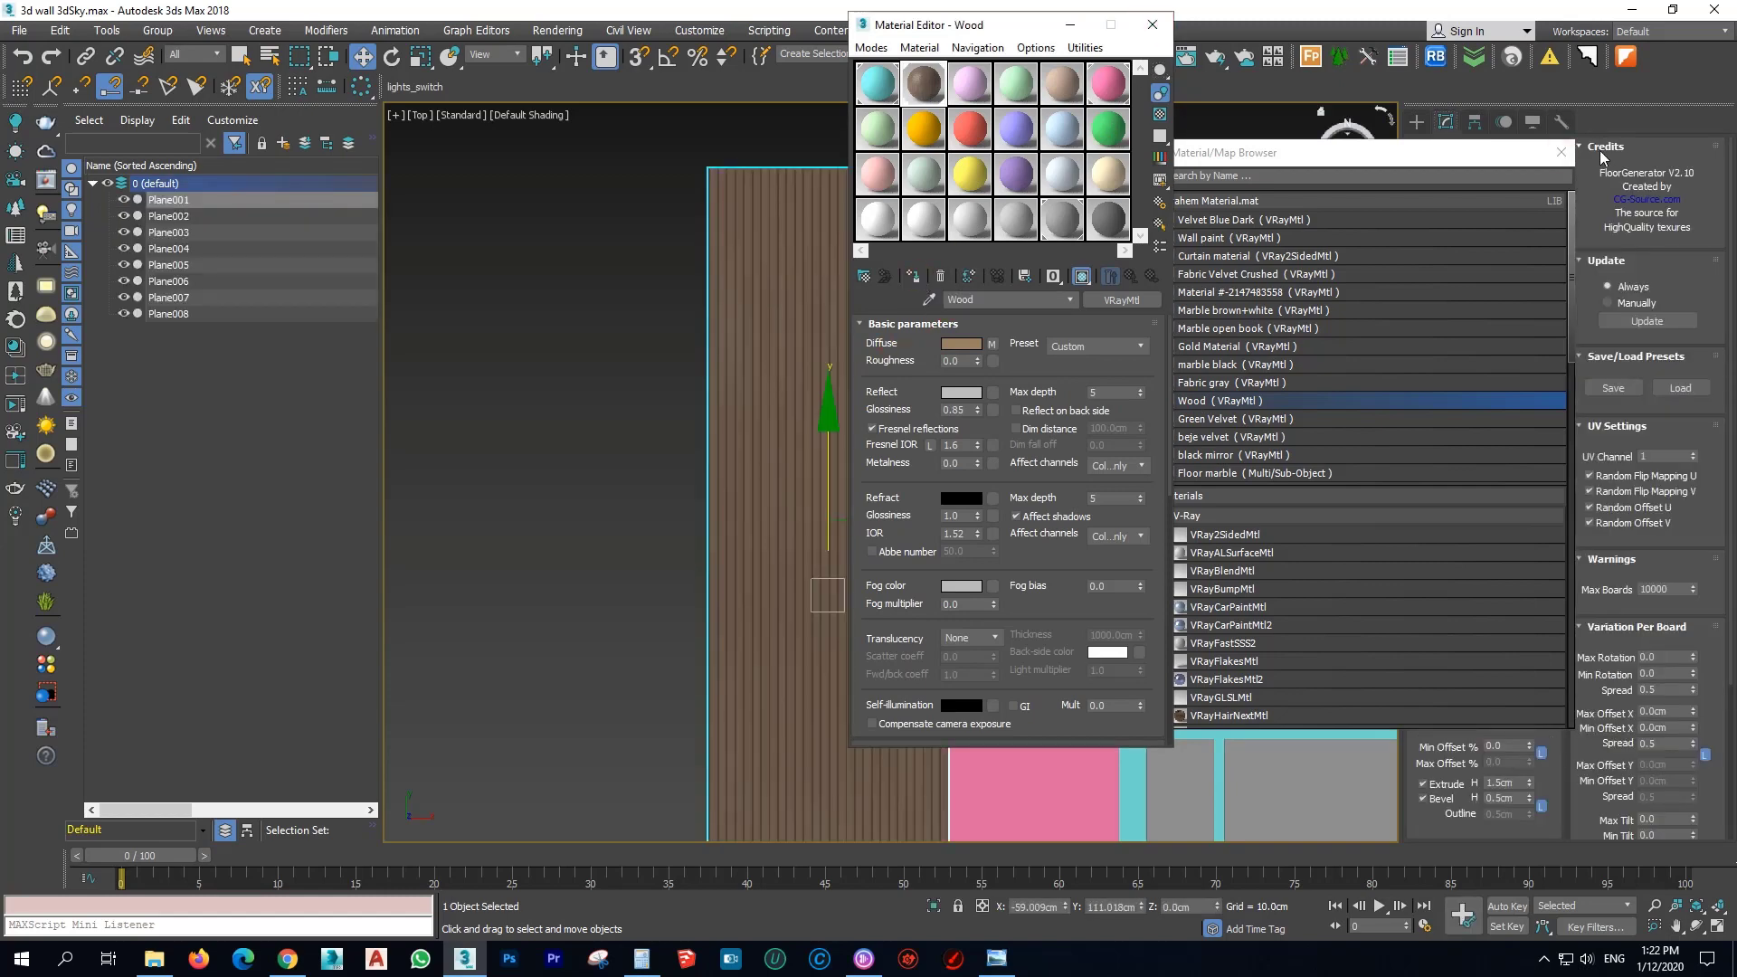
pyautogui.click(1561, 153)
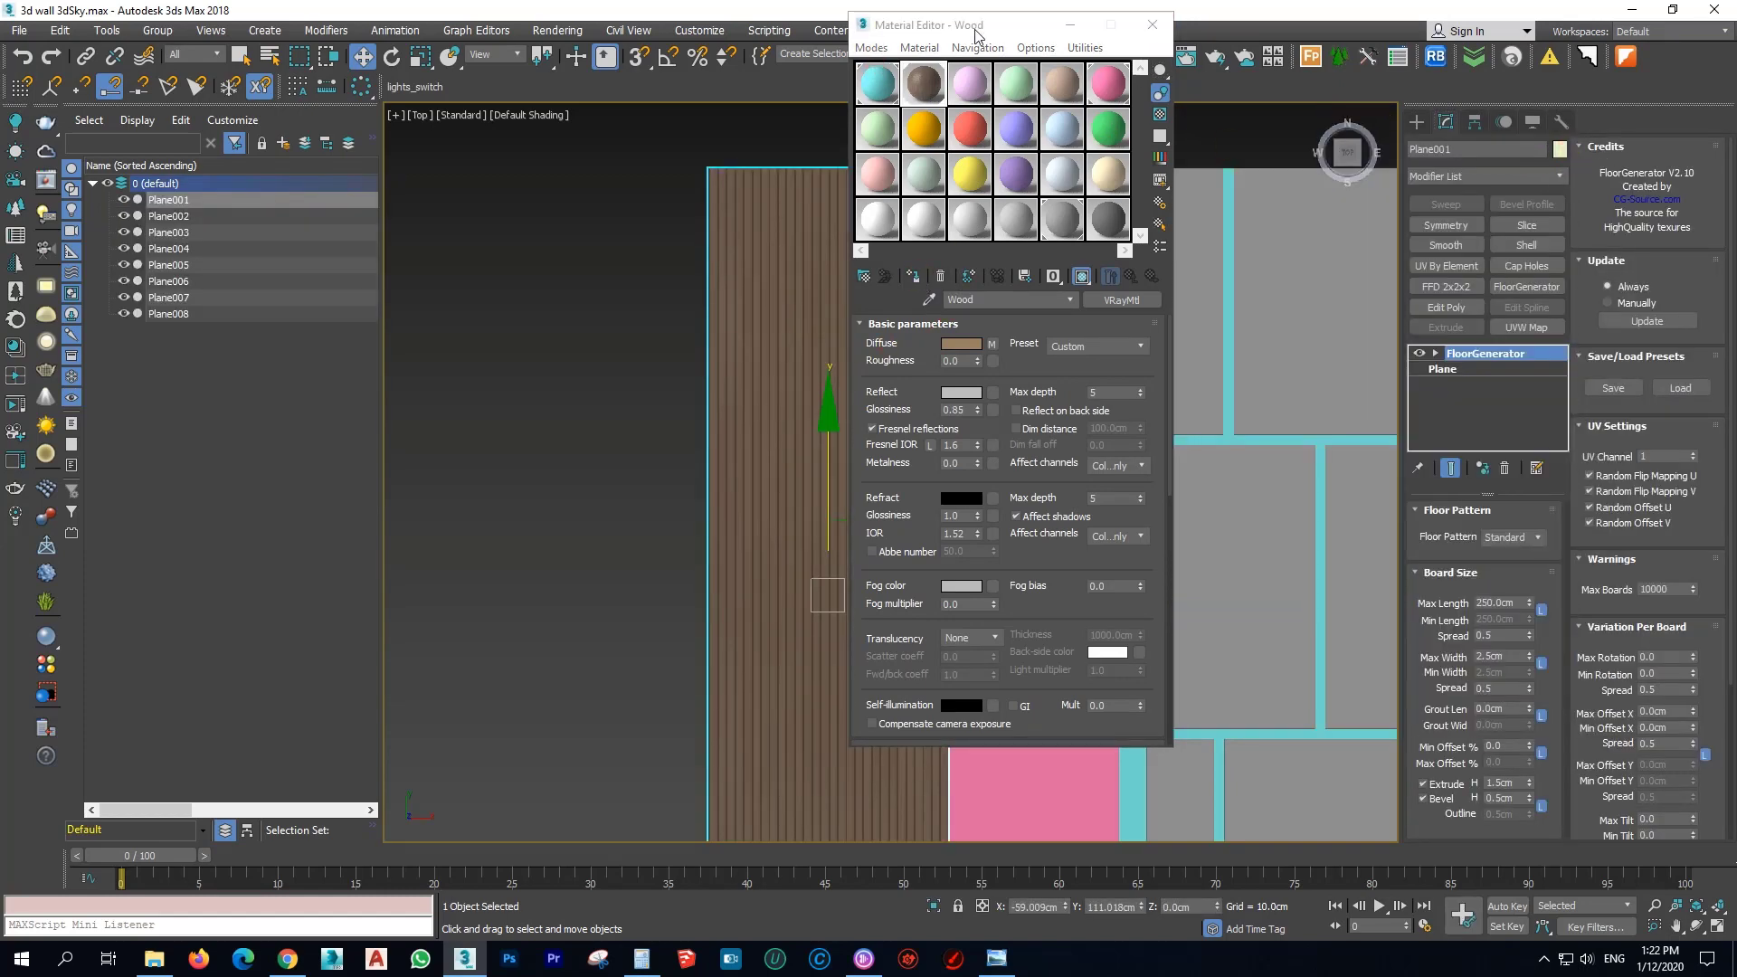
# Uncover the panel by moving the Material Editor aside, and assign the Wood material to the right slatted plane.
pyautogui.moveTo(975, 34); pyautogui.dragTo(351, 120)
pyautogui.scroll(10, 811, 299)
pyautogui.scroll(-8, 861, 291)
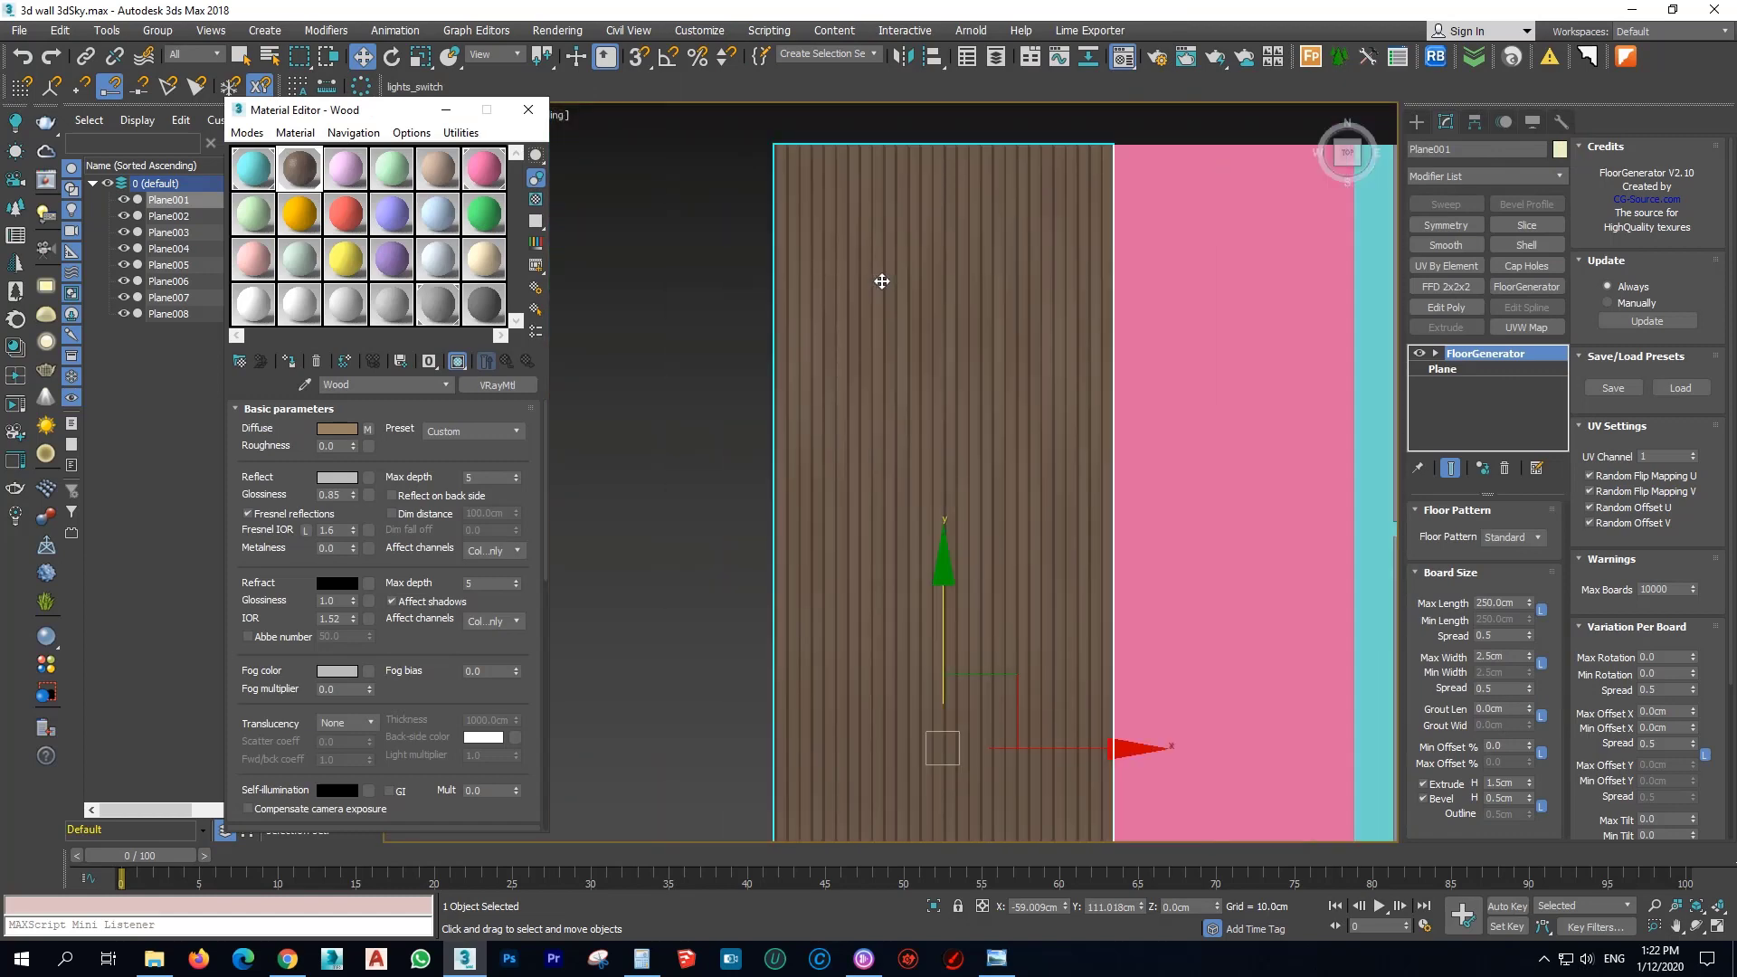
pyautogui.scroll(-10, 882, 281)
pyautogui.scroll(10, 1148, 388)
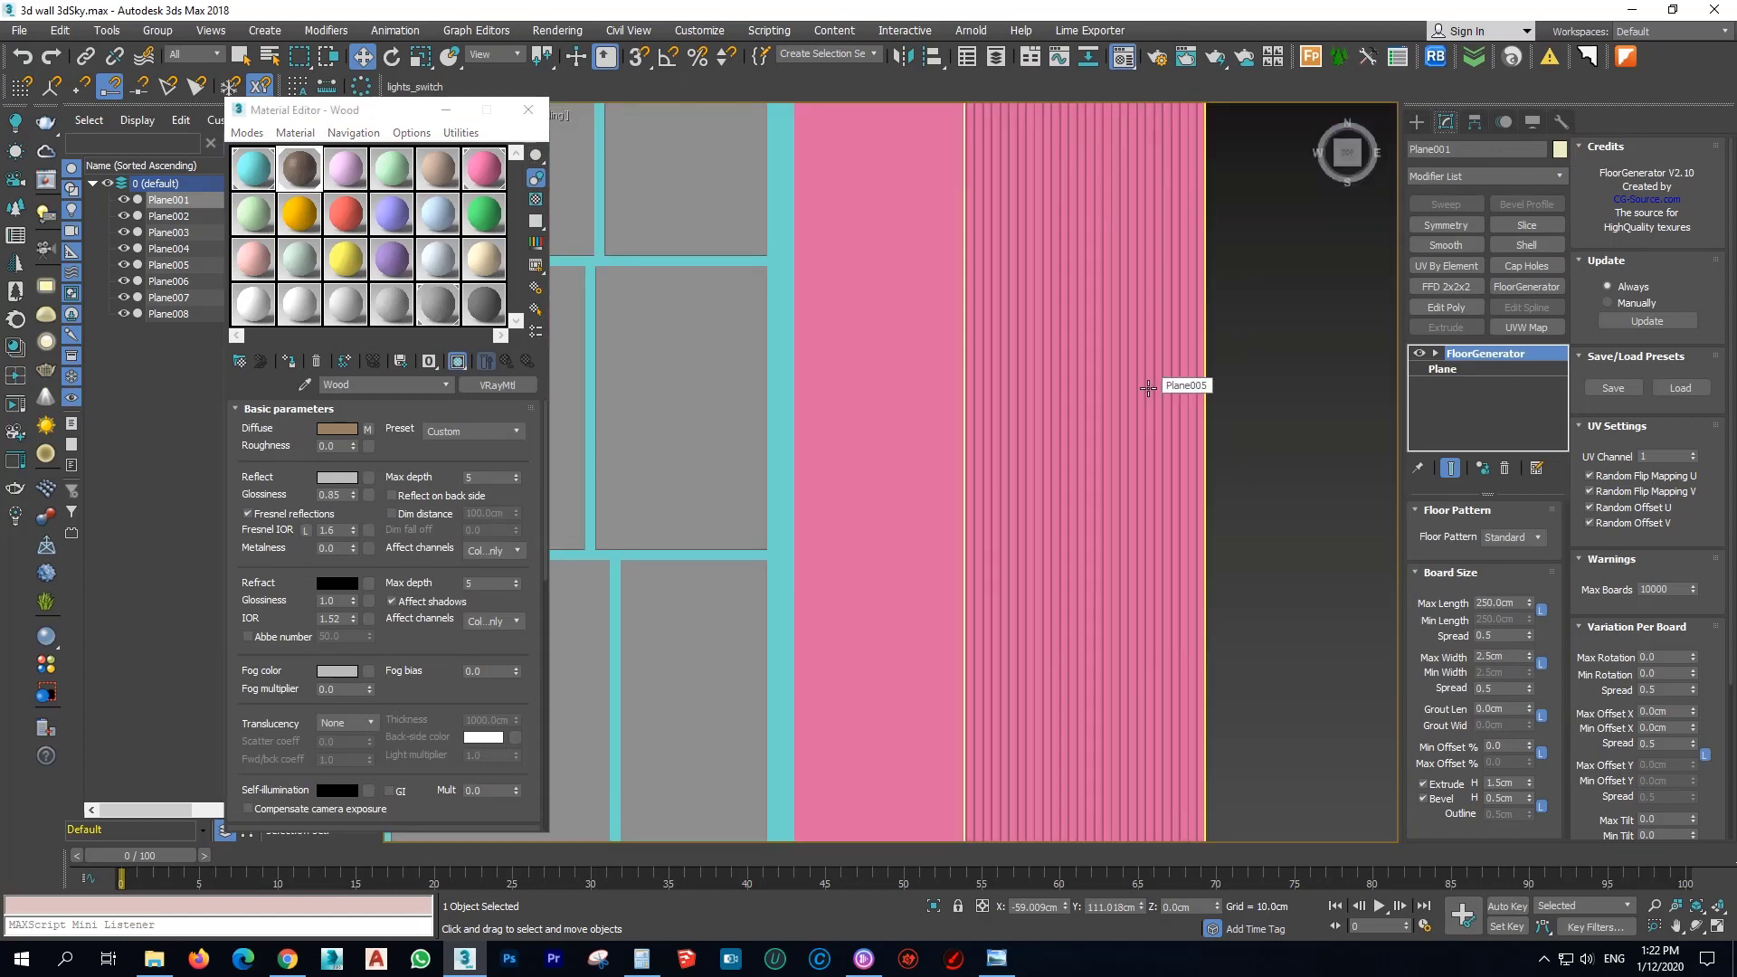
pyautogui.click(1148, 388)
pyautogui.click(288, 361)
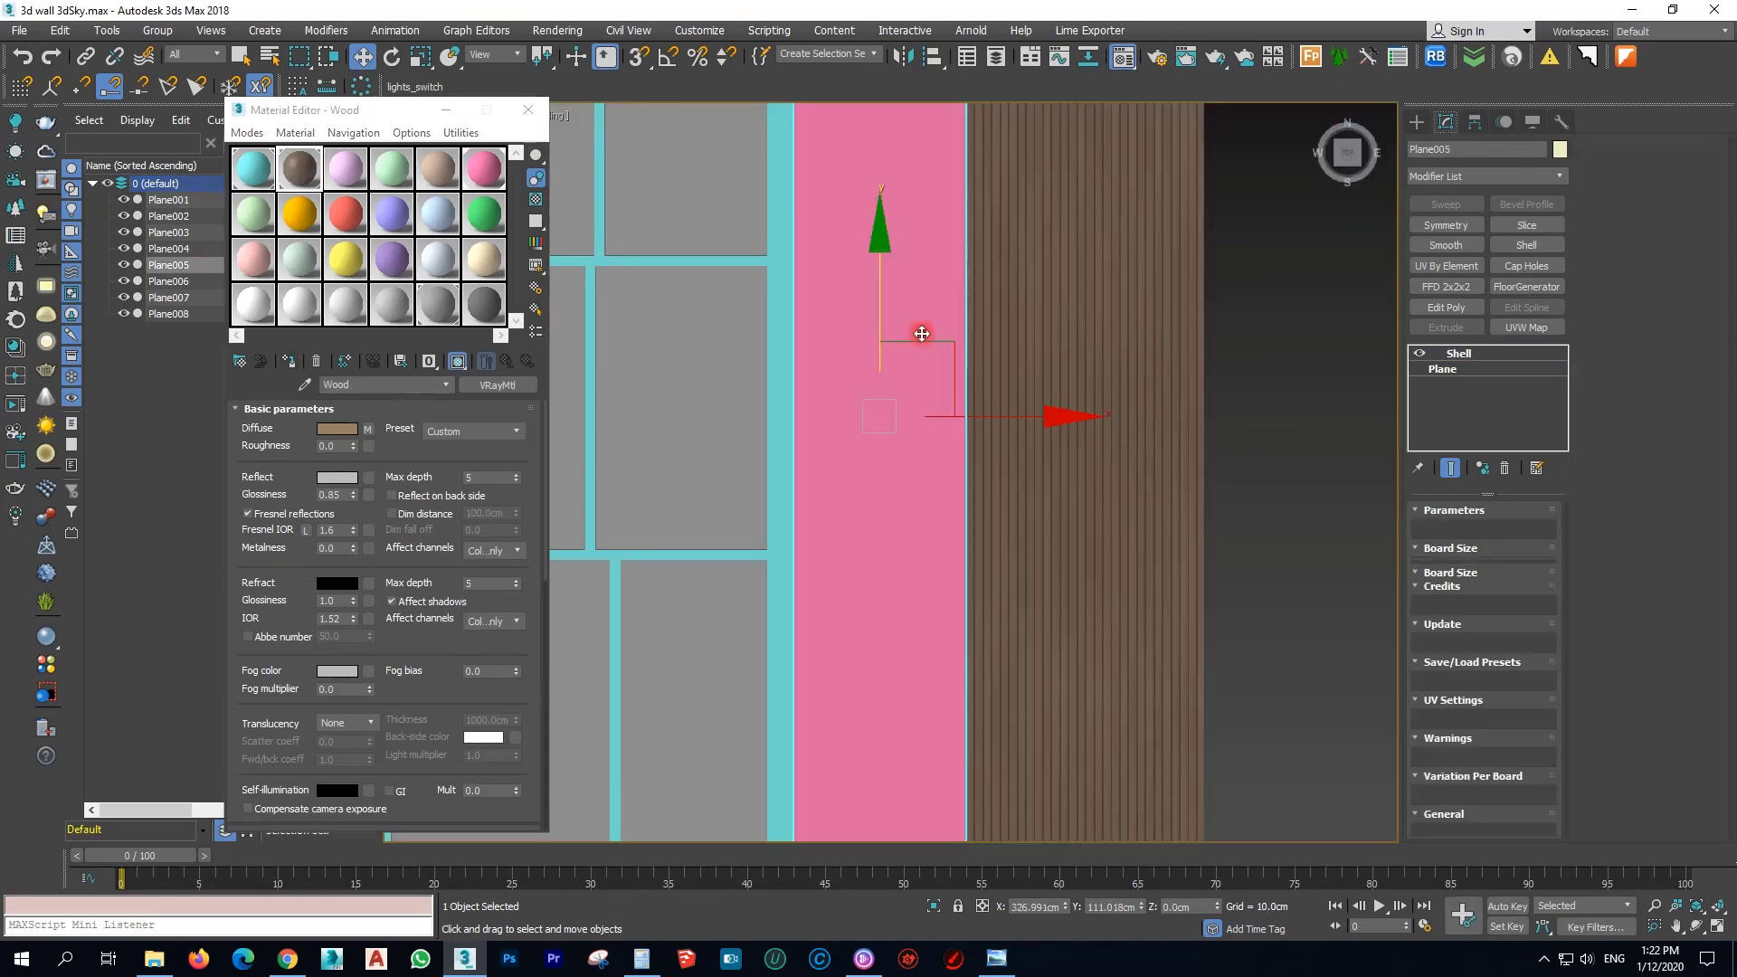
# Assign the Wood material to the flat planes on both sides of the panel.
pyautogui.click(287, 364)
pyautogui.scroll(-4, 1022, 429)
pyautogui.scroll(4, 990, 435)
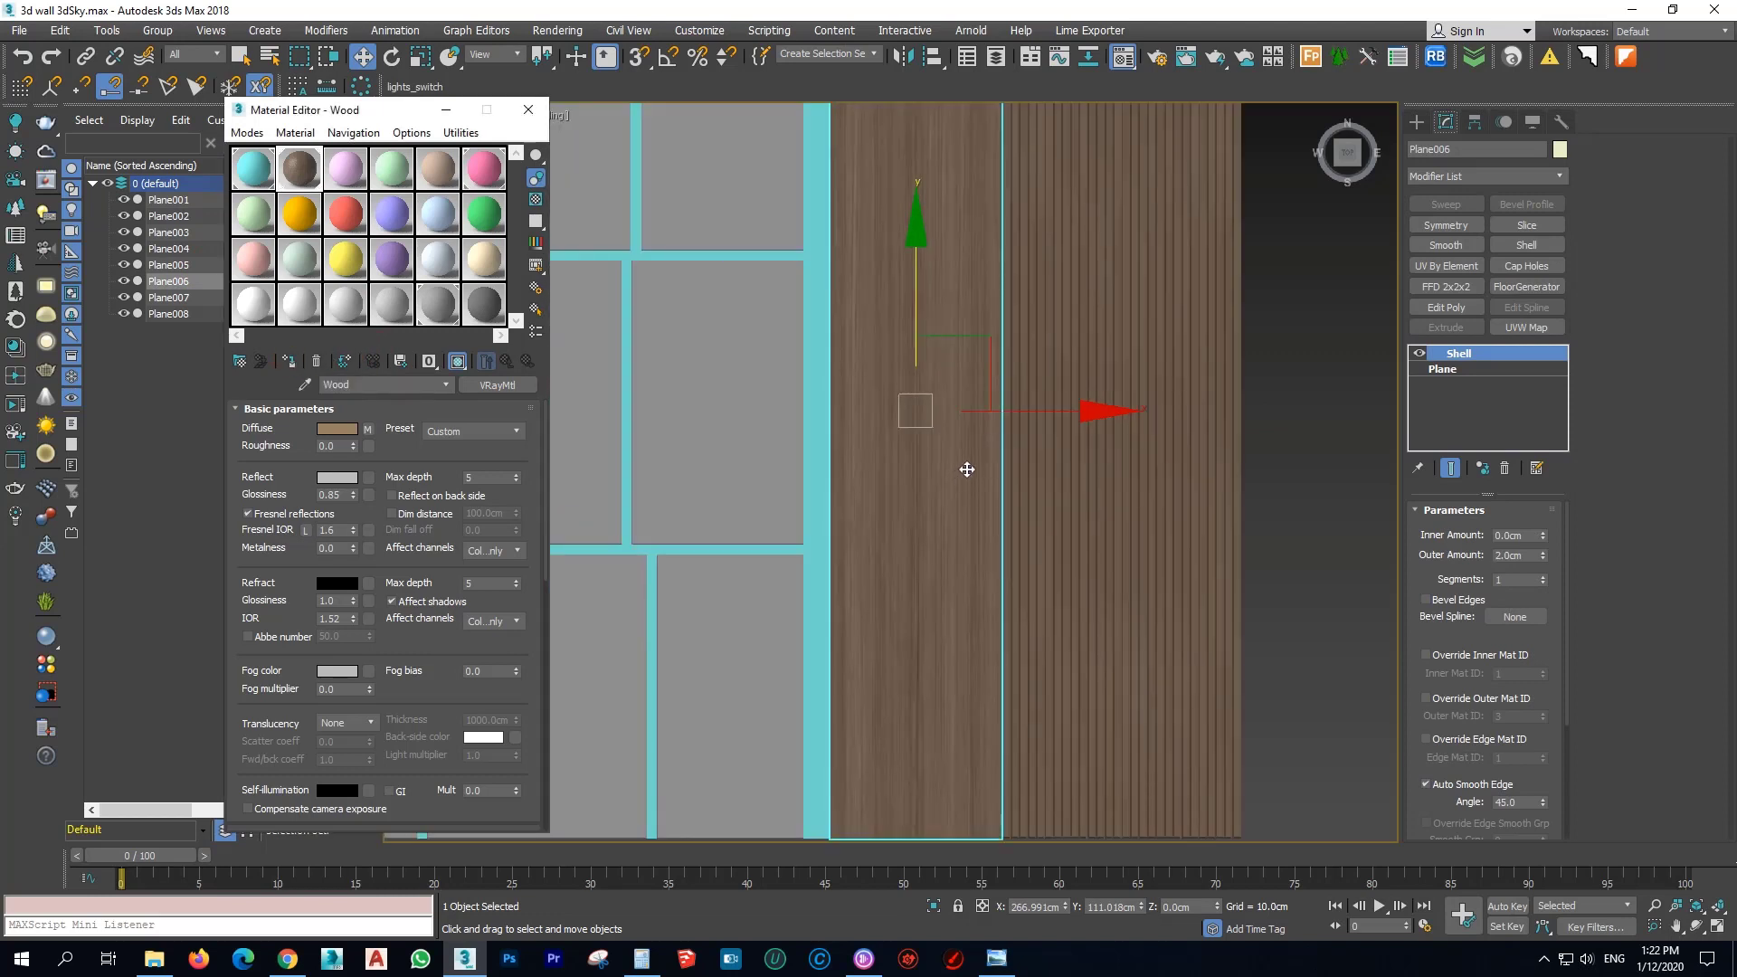
pyautogui.scroll(-4, 967, 470)
pyautogui.scroll(4, 1007, 485)
pyautogui.click(1008, 485)
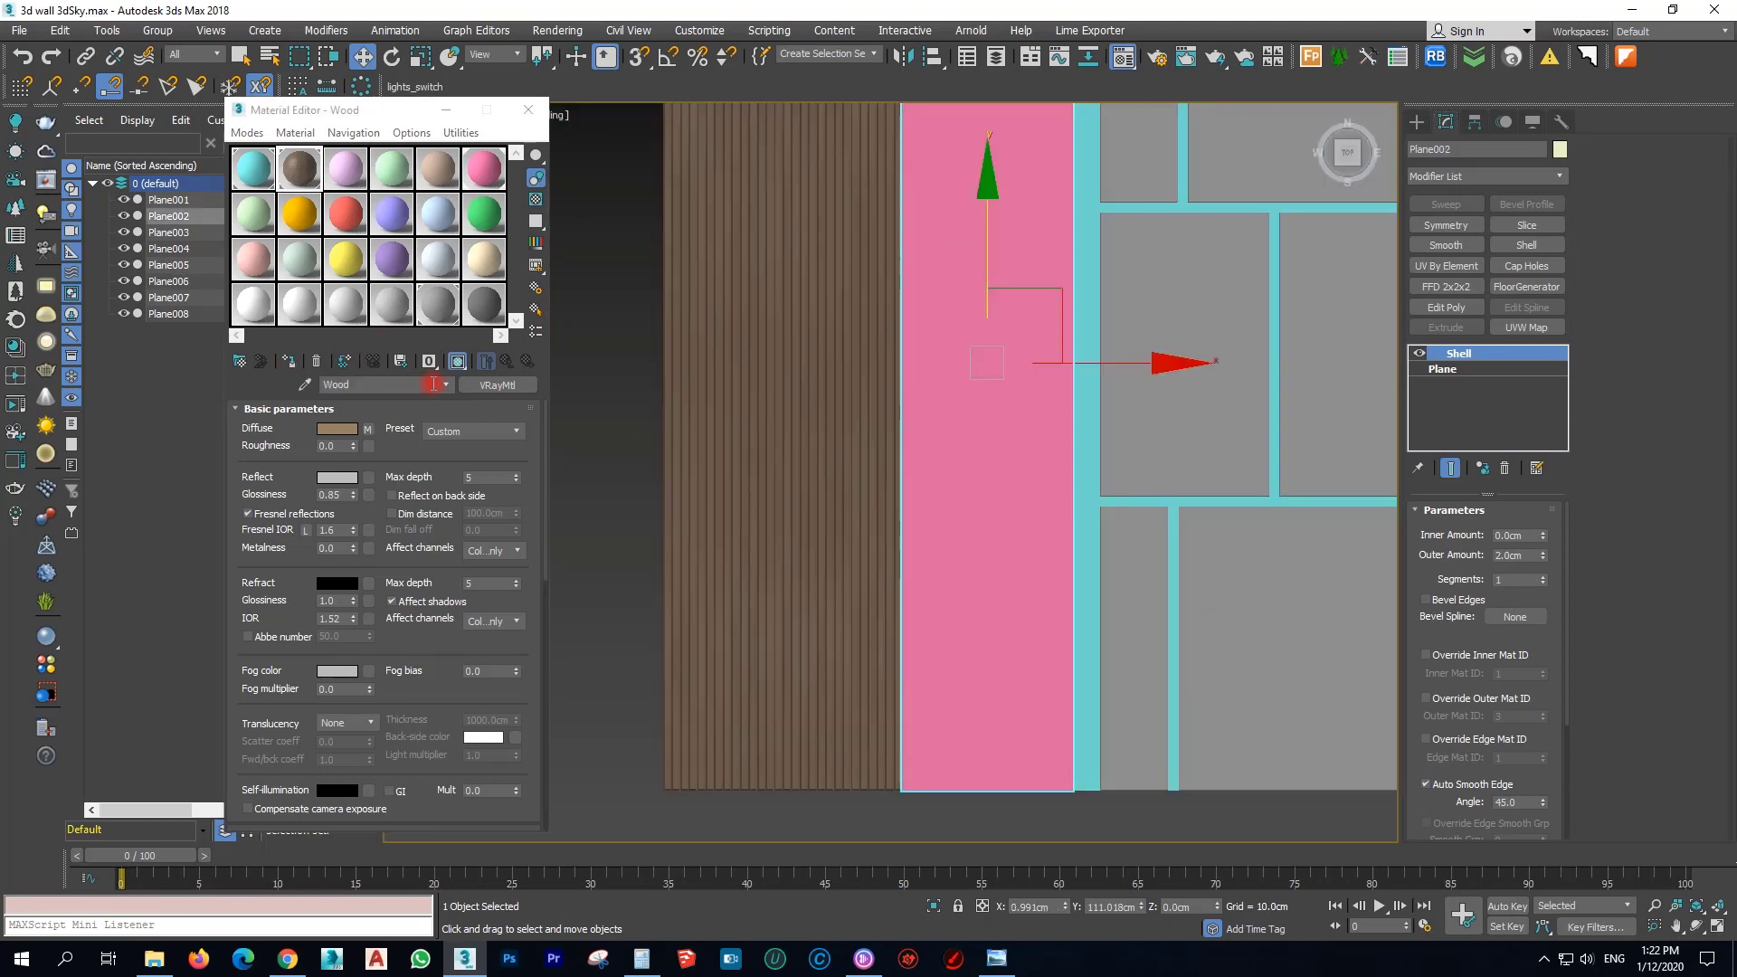
pyautogui.click(317, 362)
pyautogui.click(620, 426)
pyautogui.scroll(3, 1074, 574)
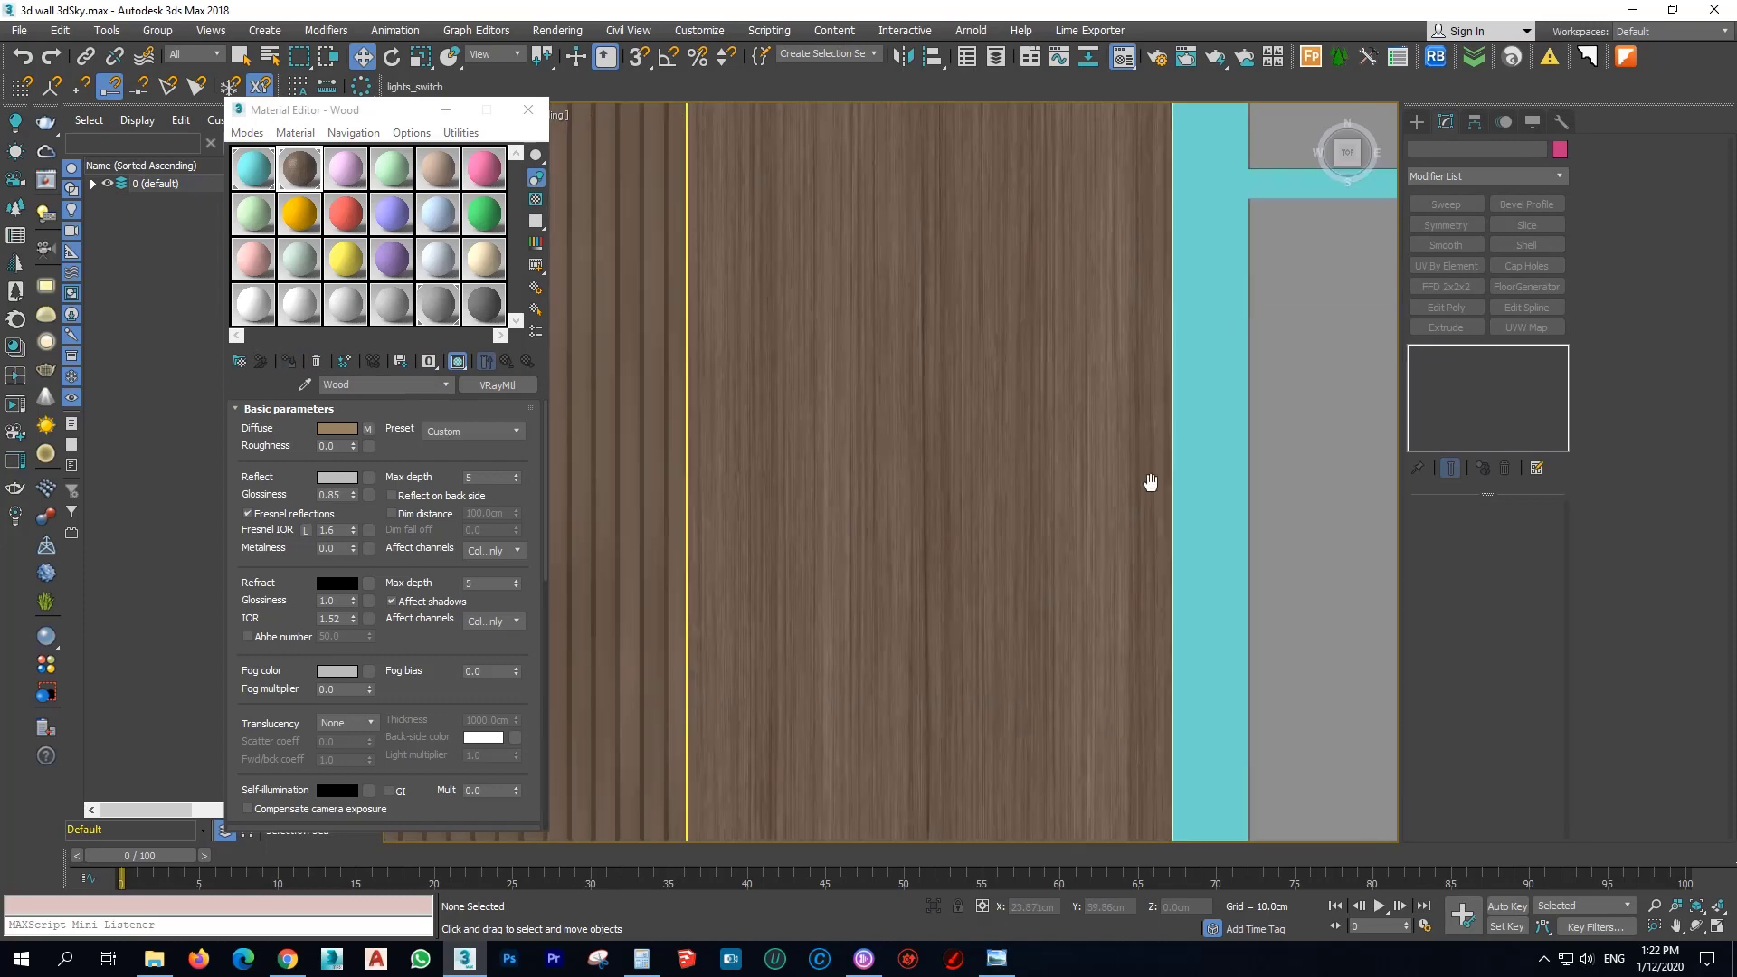
pyautogui.scroll(-5, 1150, 482)
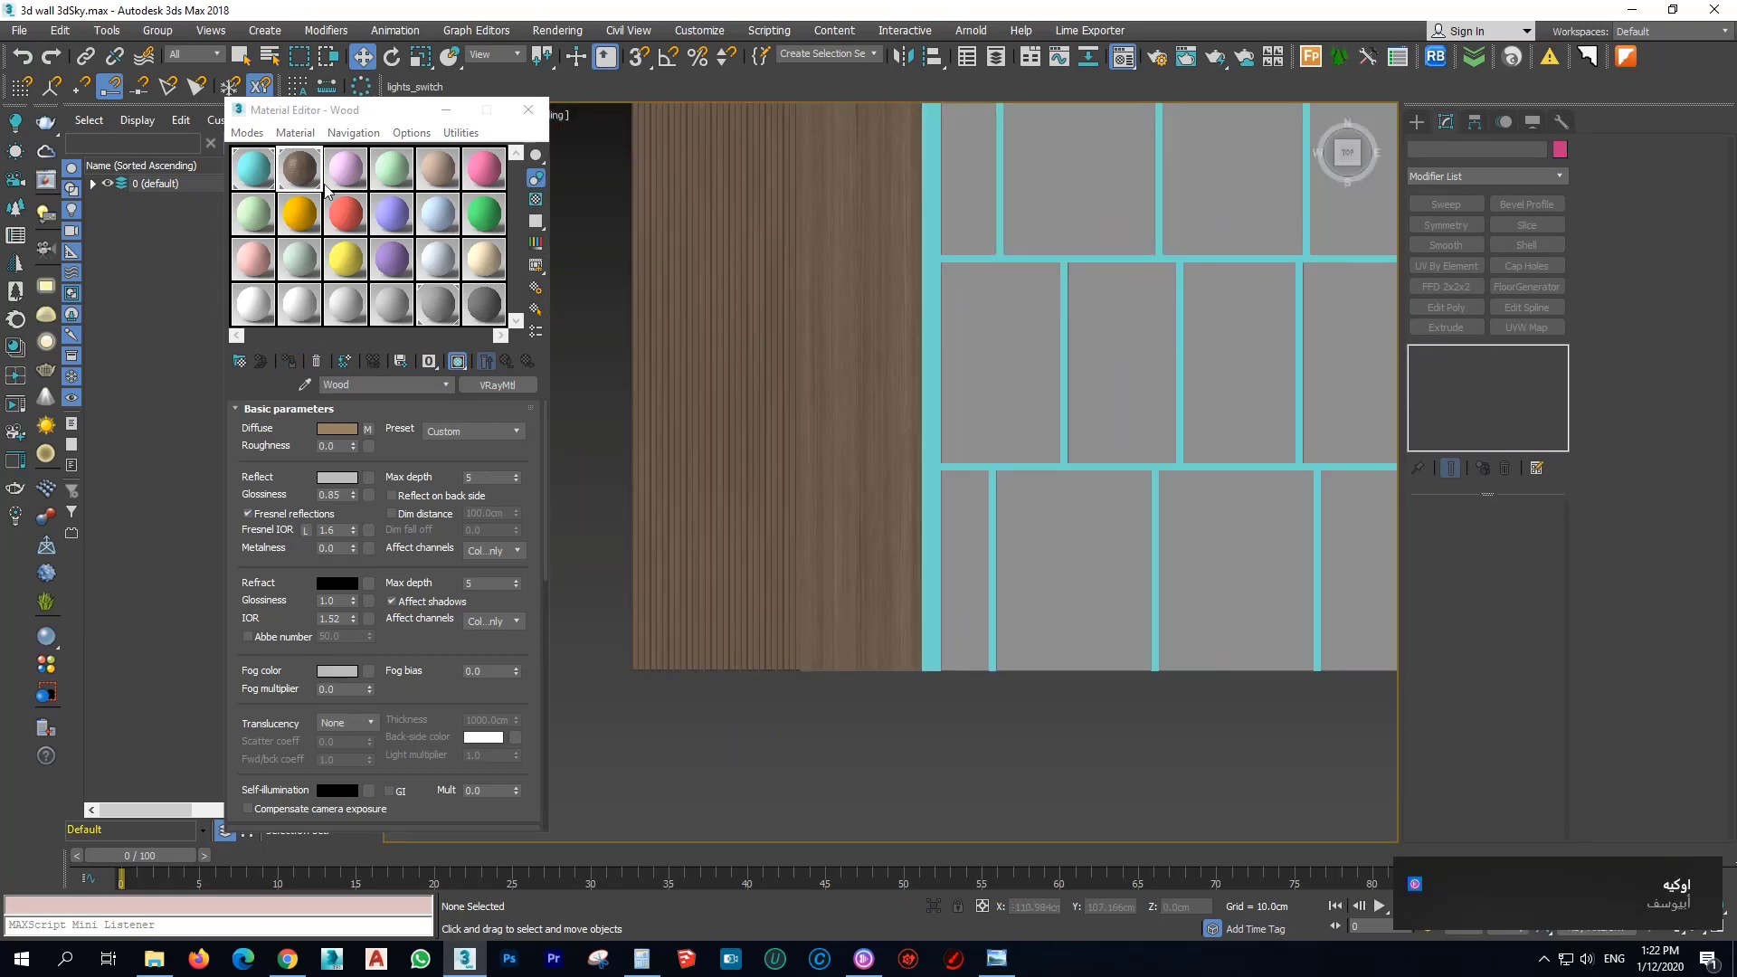
# Load the library's Gold Material into the third sample slot and copy it over Material #6 as Gold Material 002.
pyautogui.click(333, 179)
pyautogui.click(238, 362)
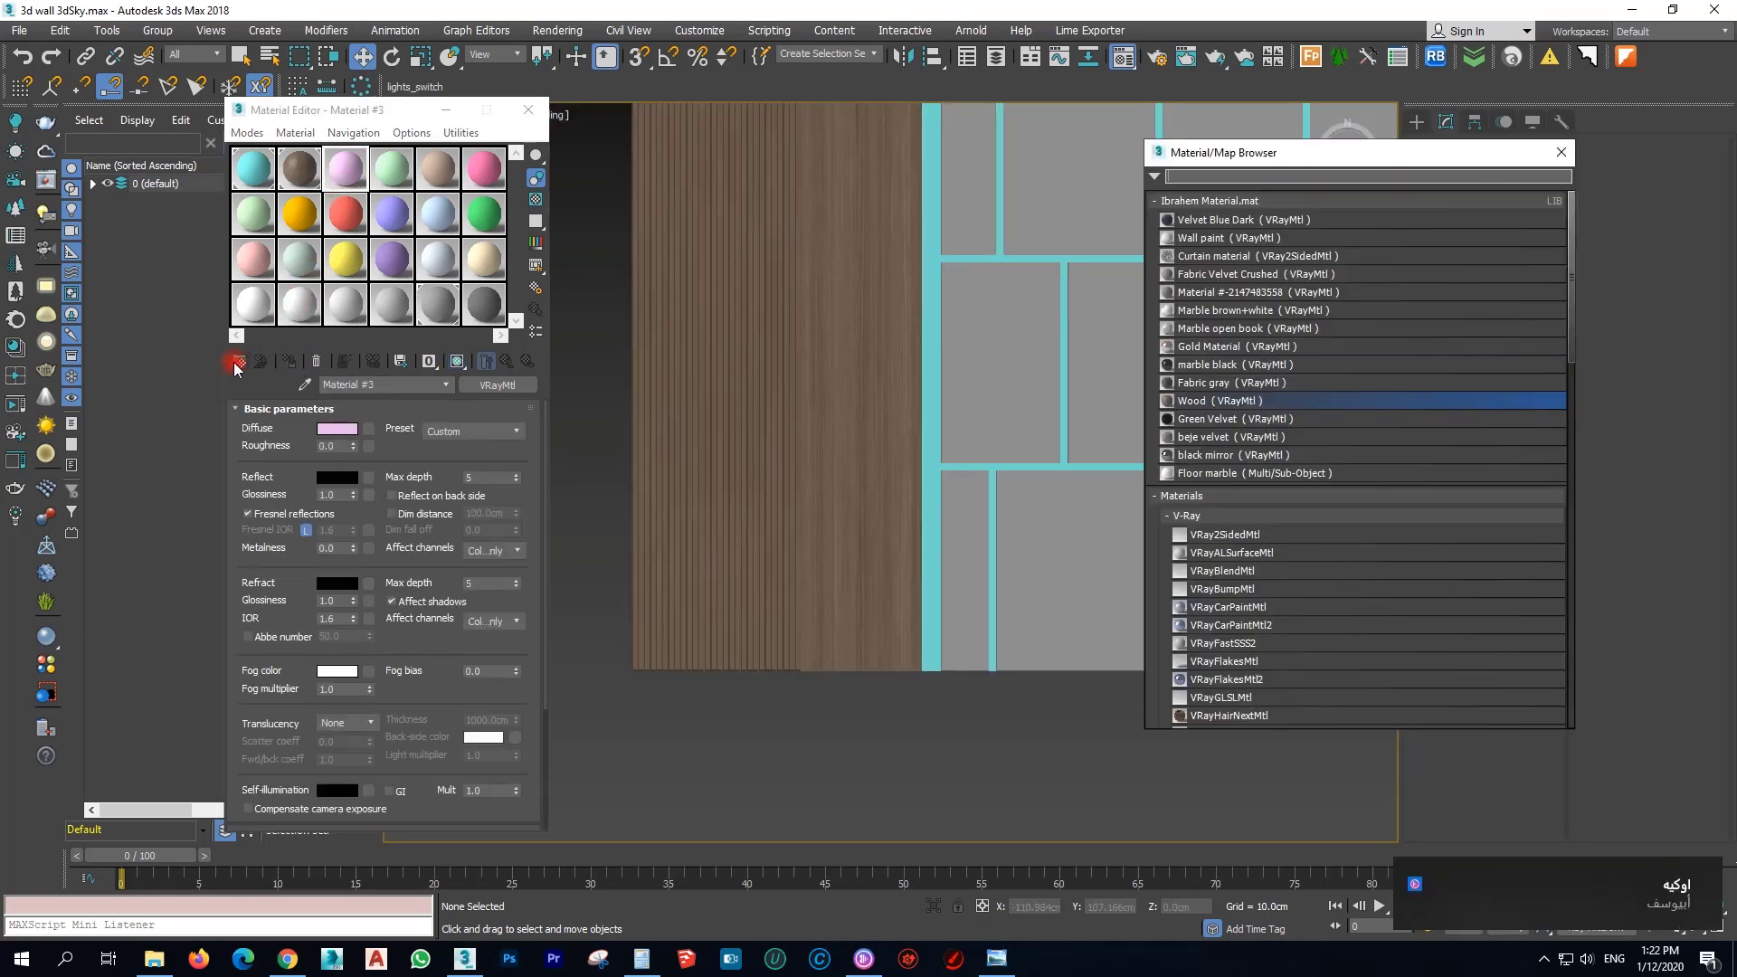
pyautogui.doubleClick(1208, 346)
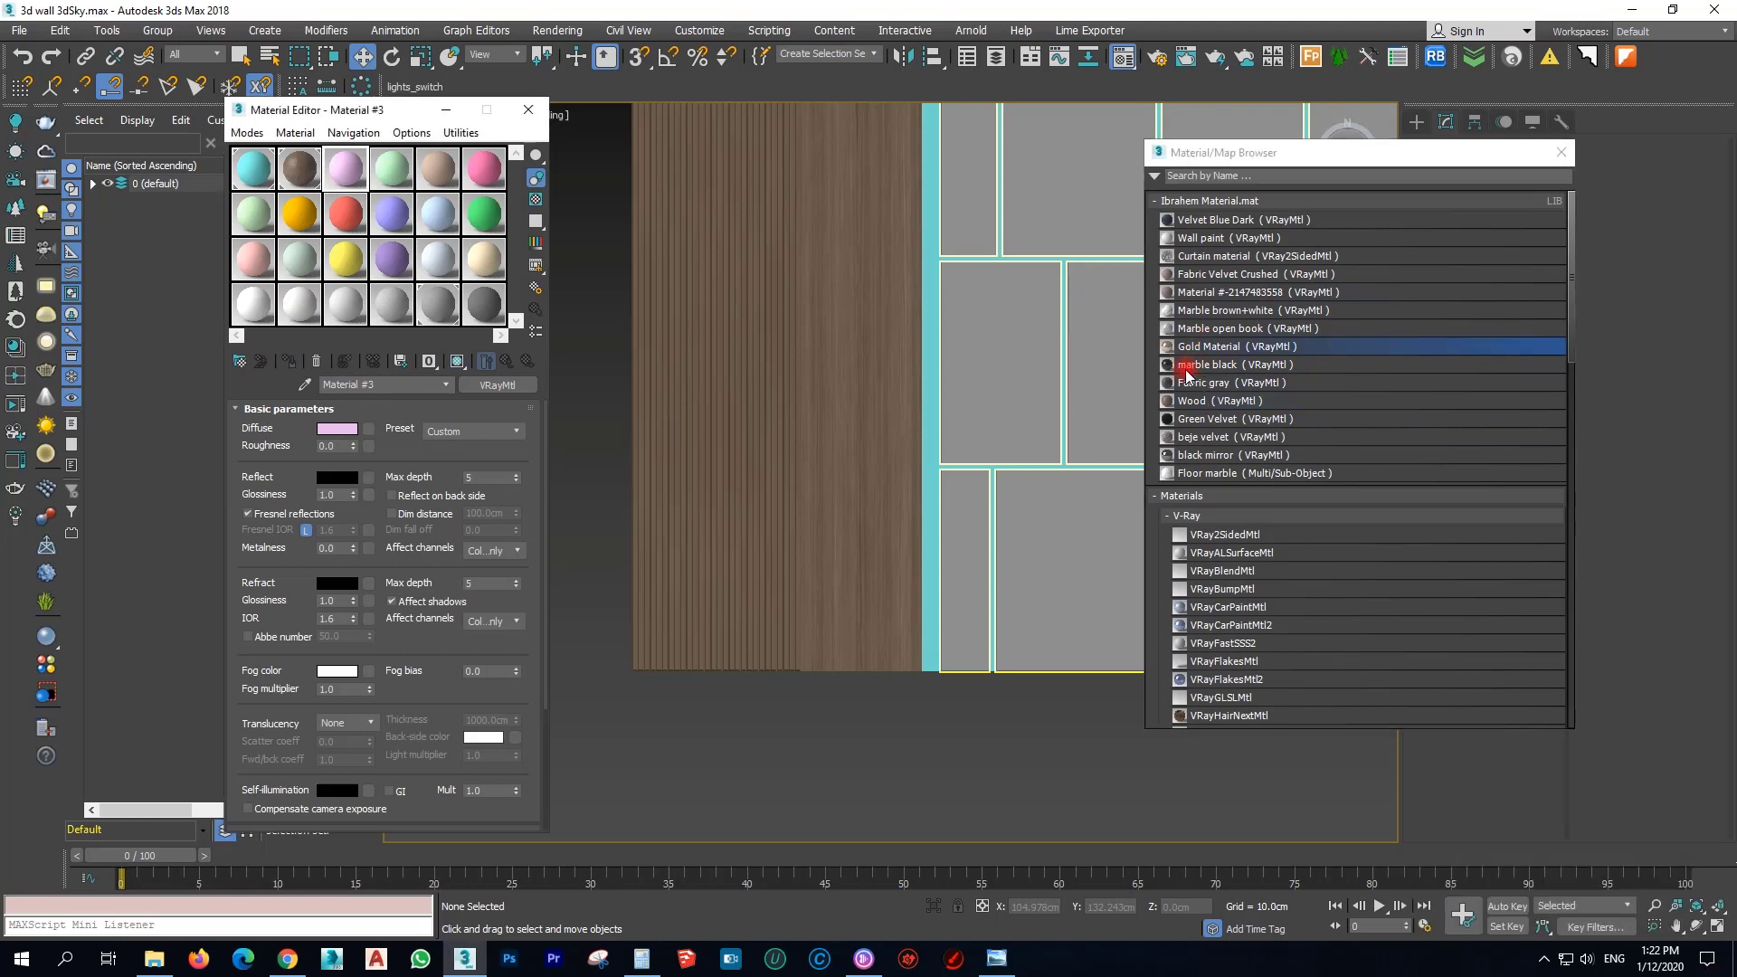
pyautogui.click(1561, 151)
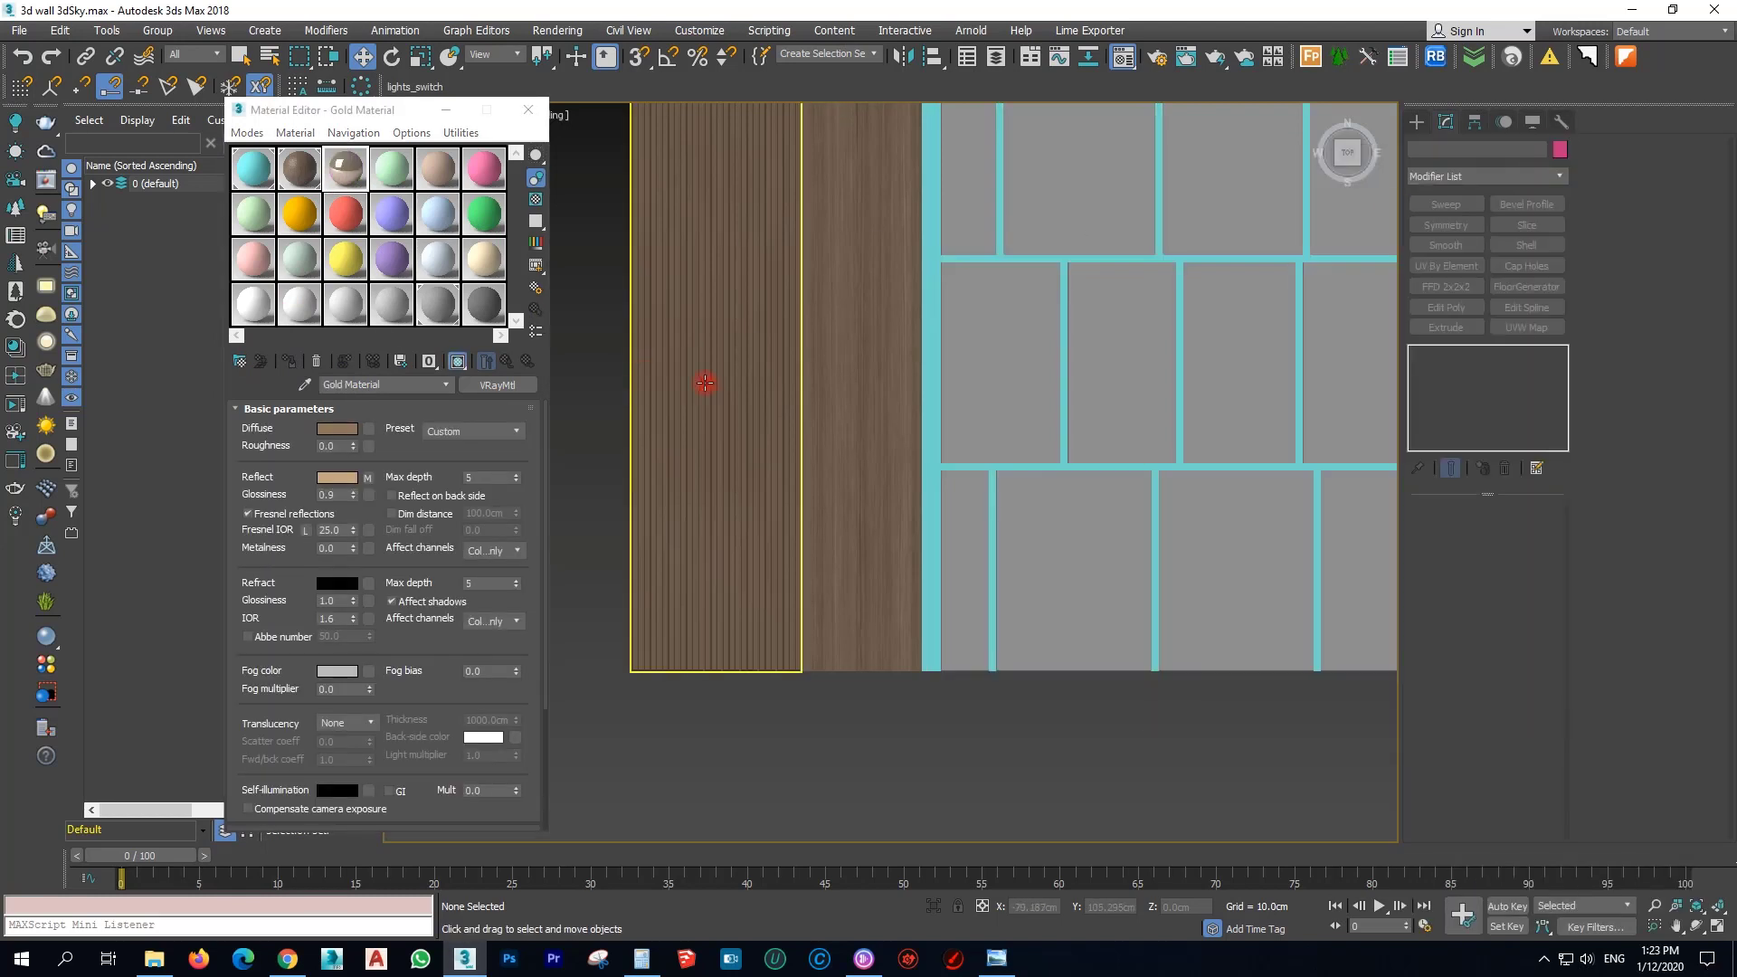
pyautogui.moveTo(474, 172); pyautogui.dragTo(481, 172)
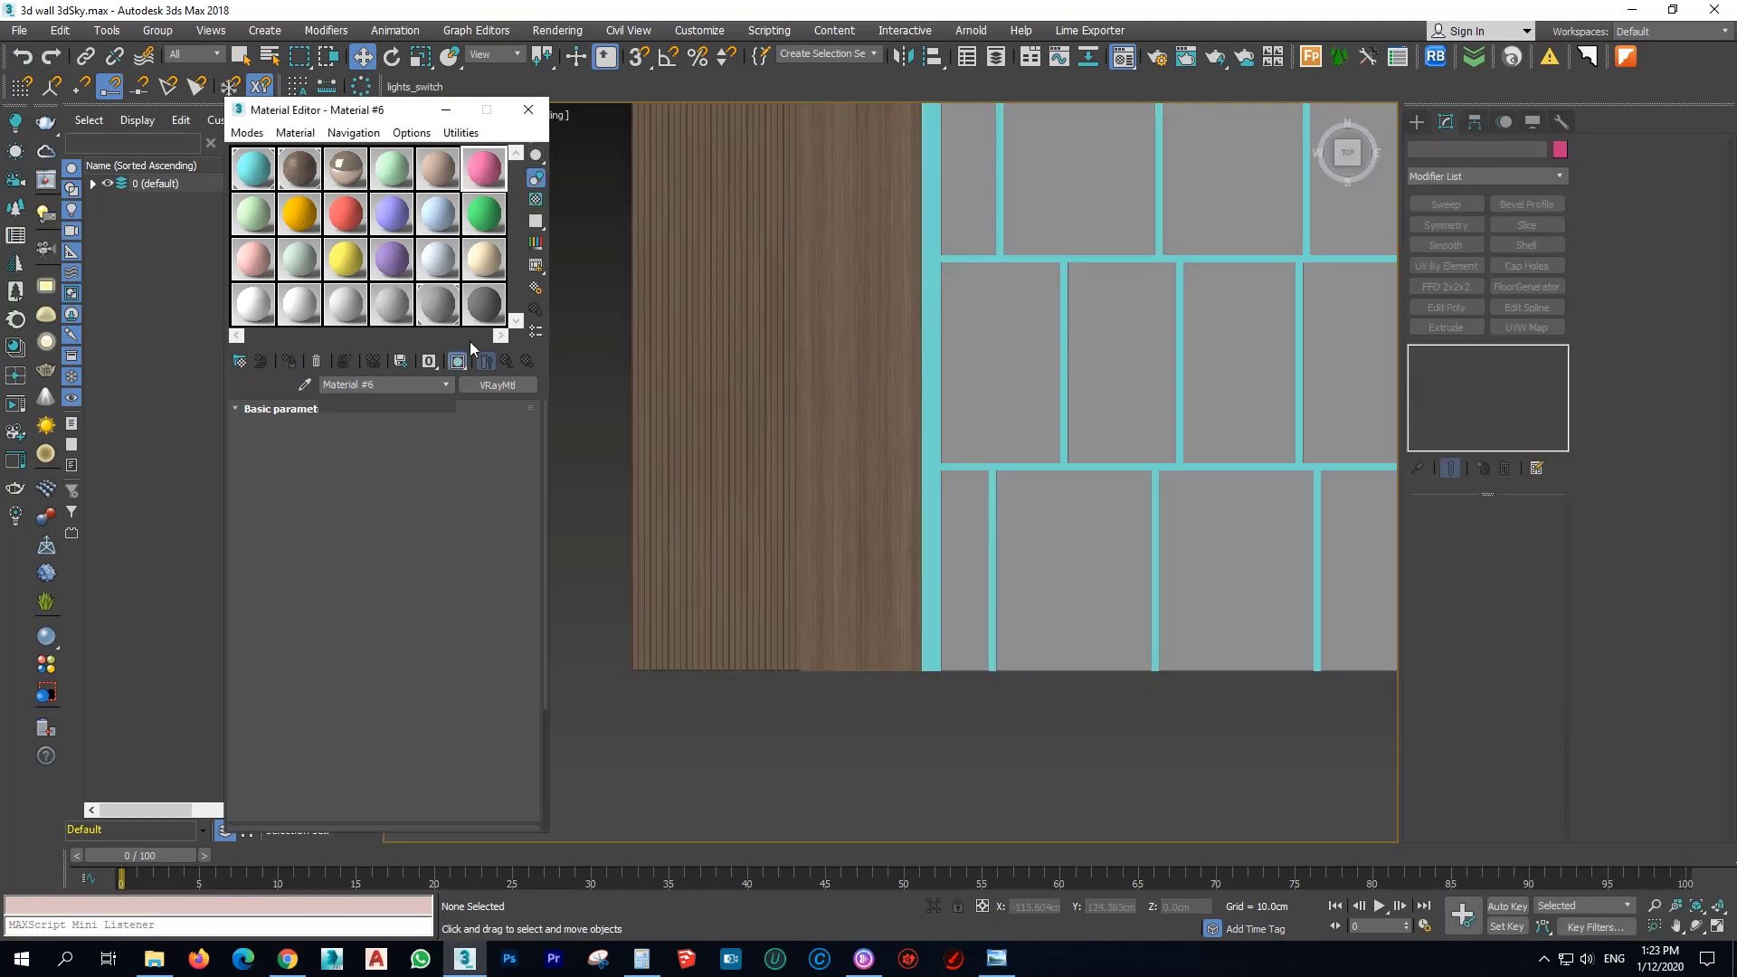
pyautogui.click(396, 389)
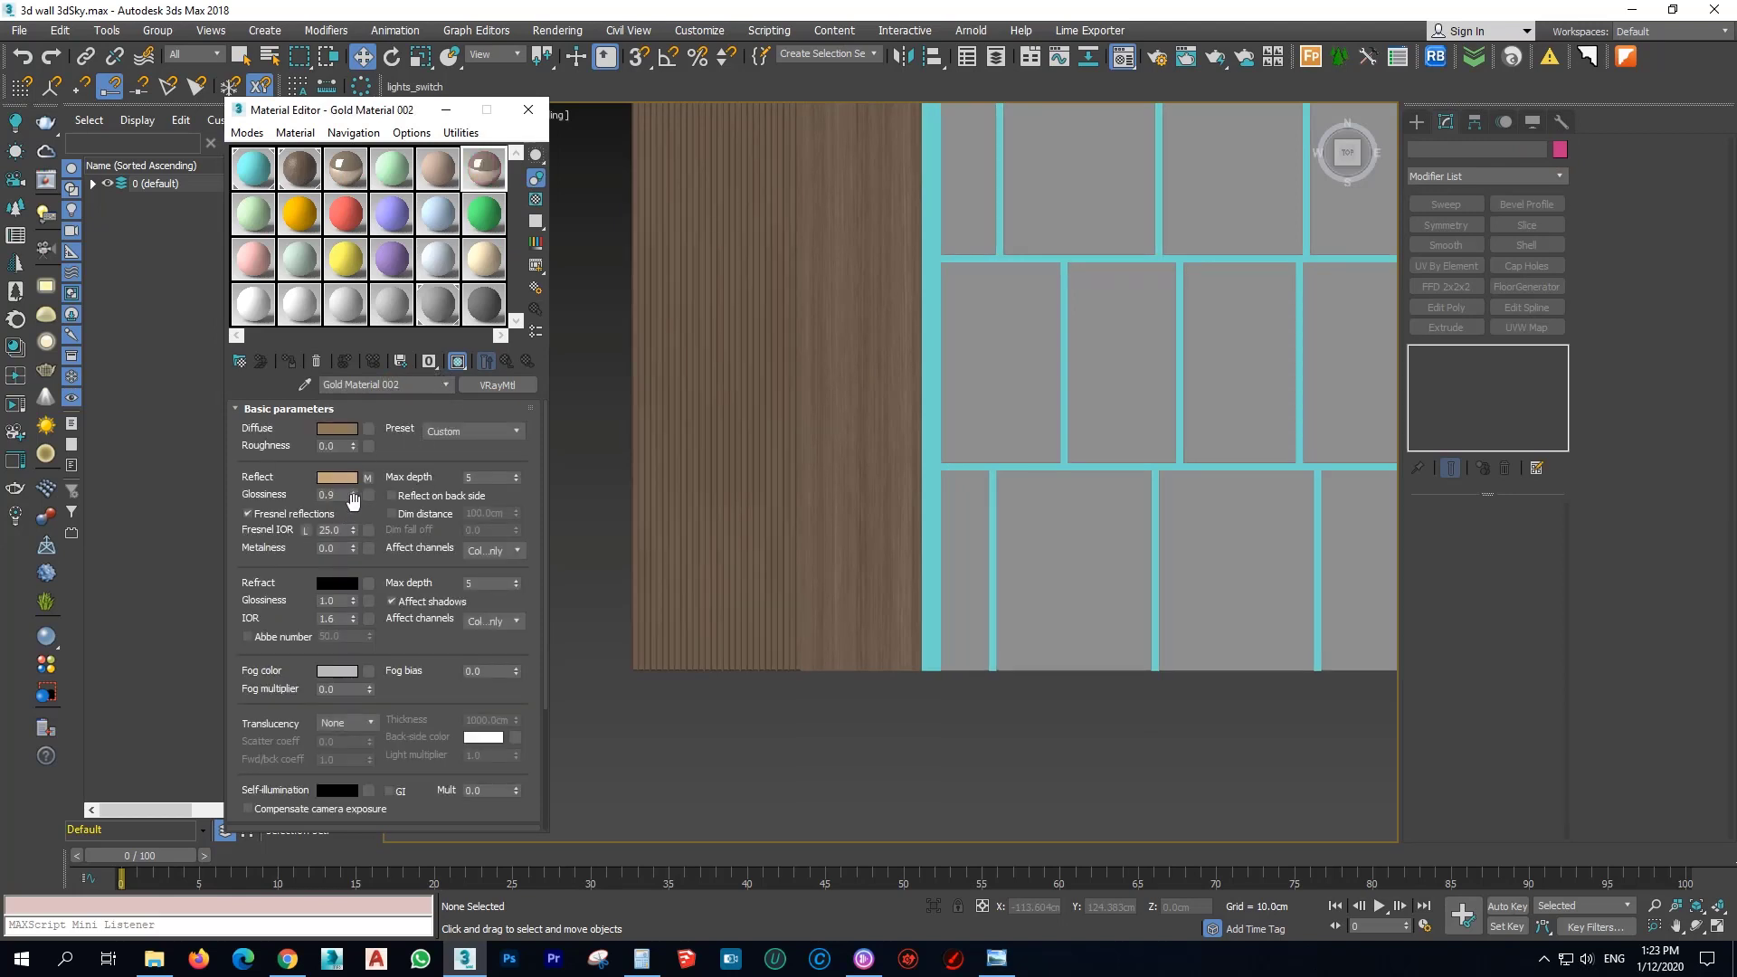
# Clear the falloff map from Gold Material 002's reflection and set its reflection glossiness to 0.95.
pyautogui.click(368, 478)
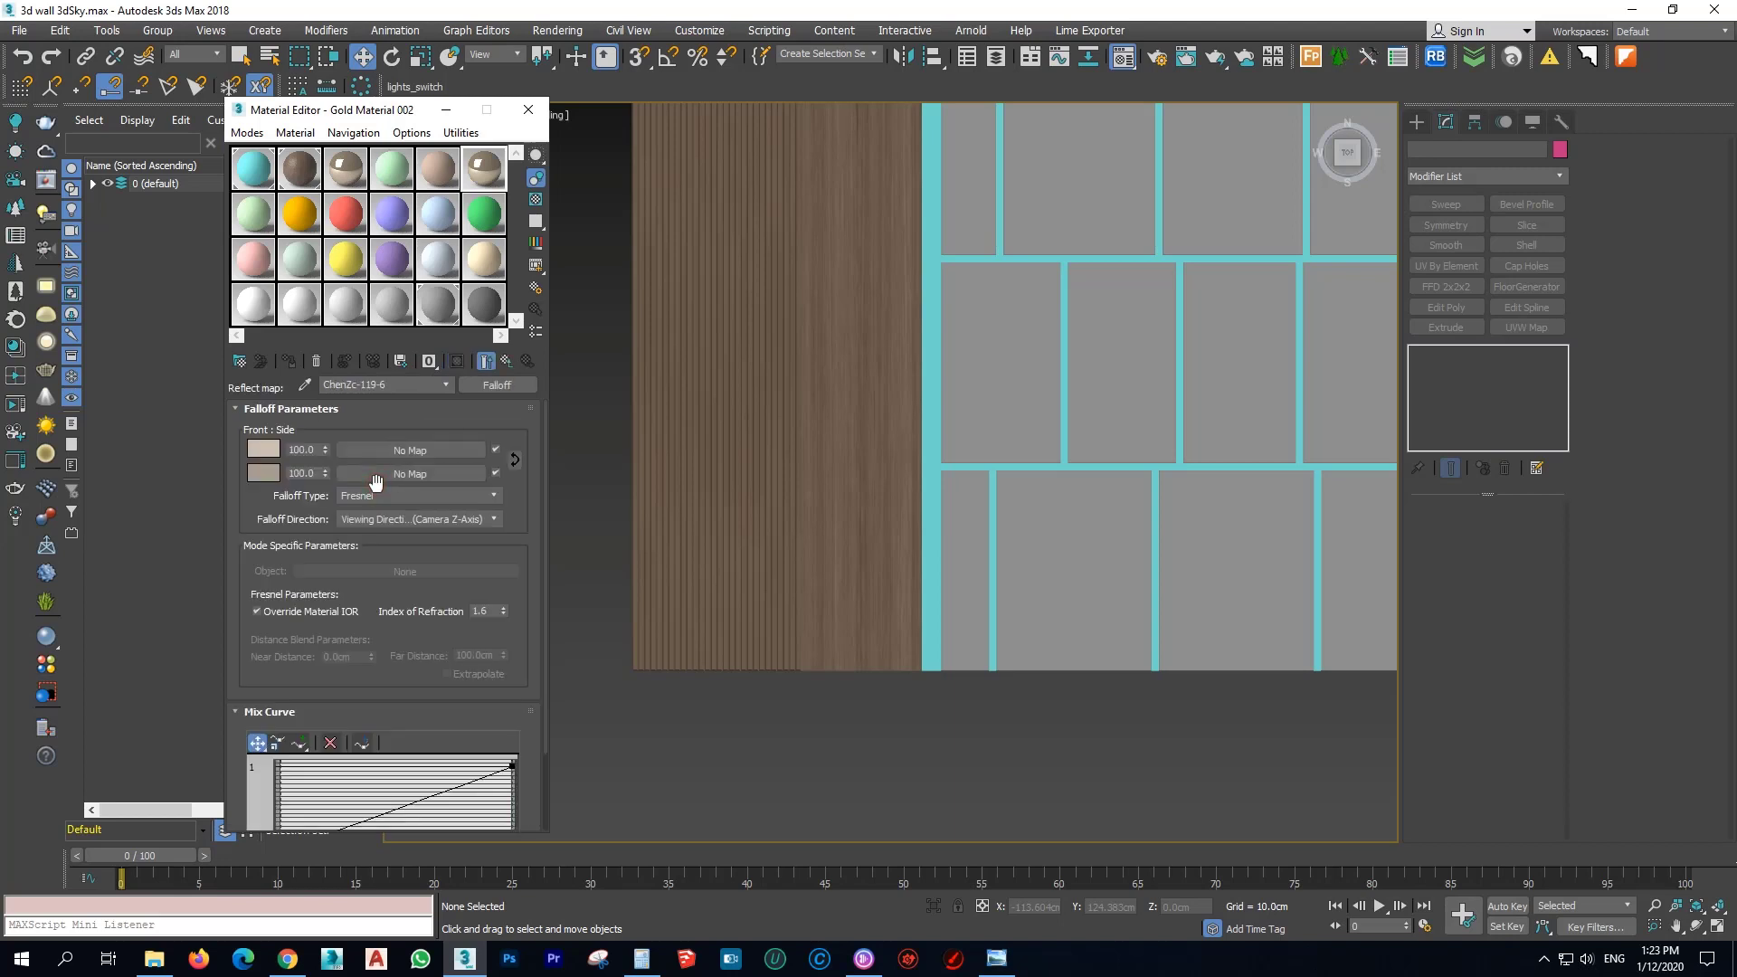
pyautogui.click(508, 363)
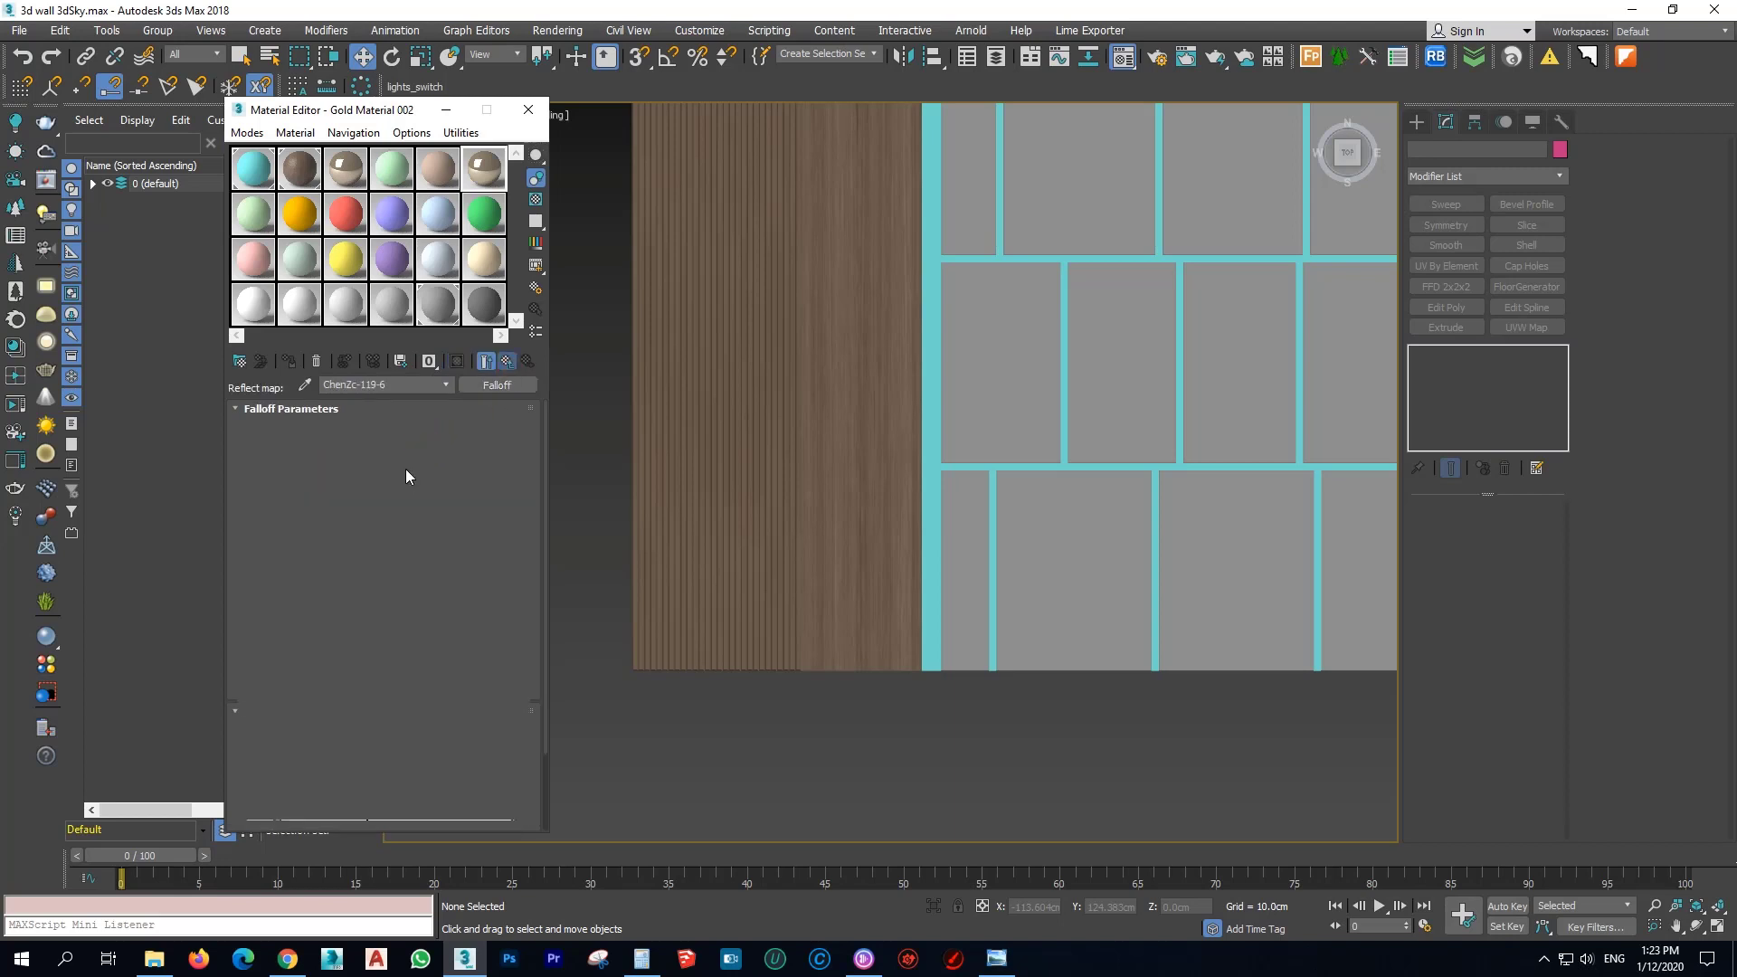
pyautogui.rightClick(377, 486)
pyautogui.click(377, 487)
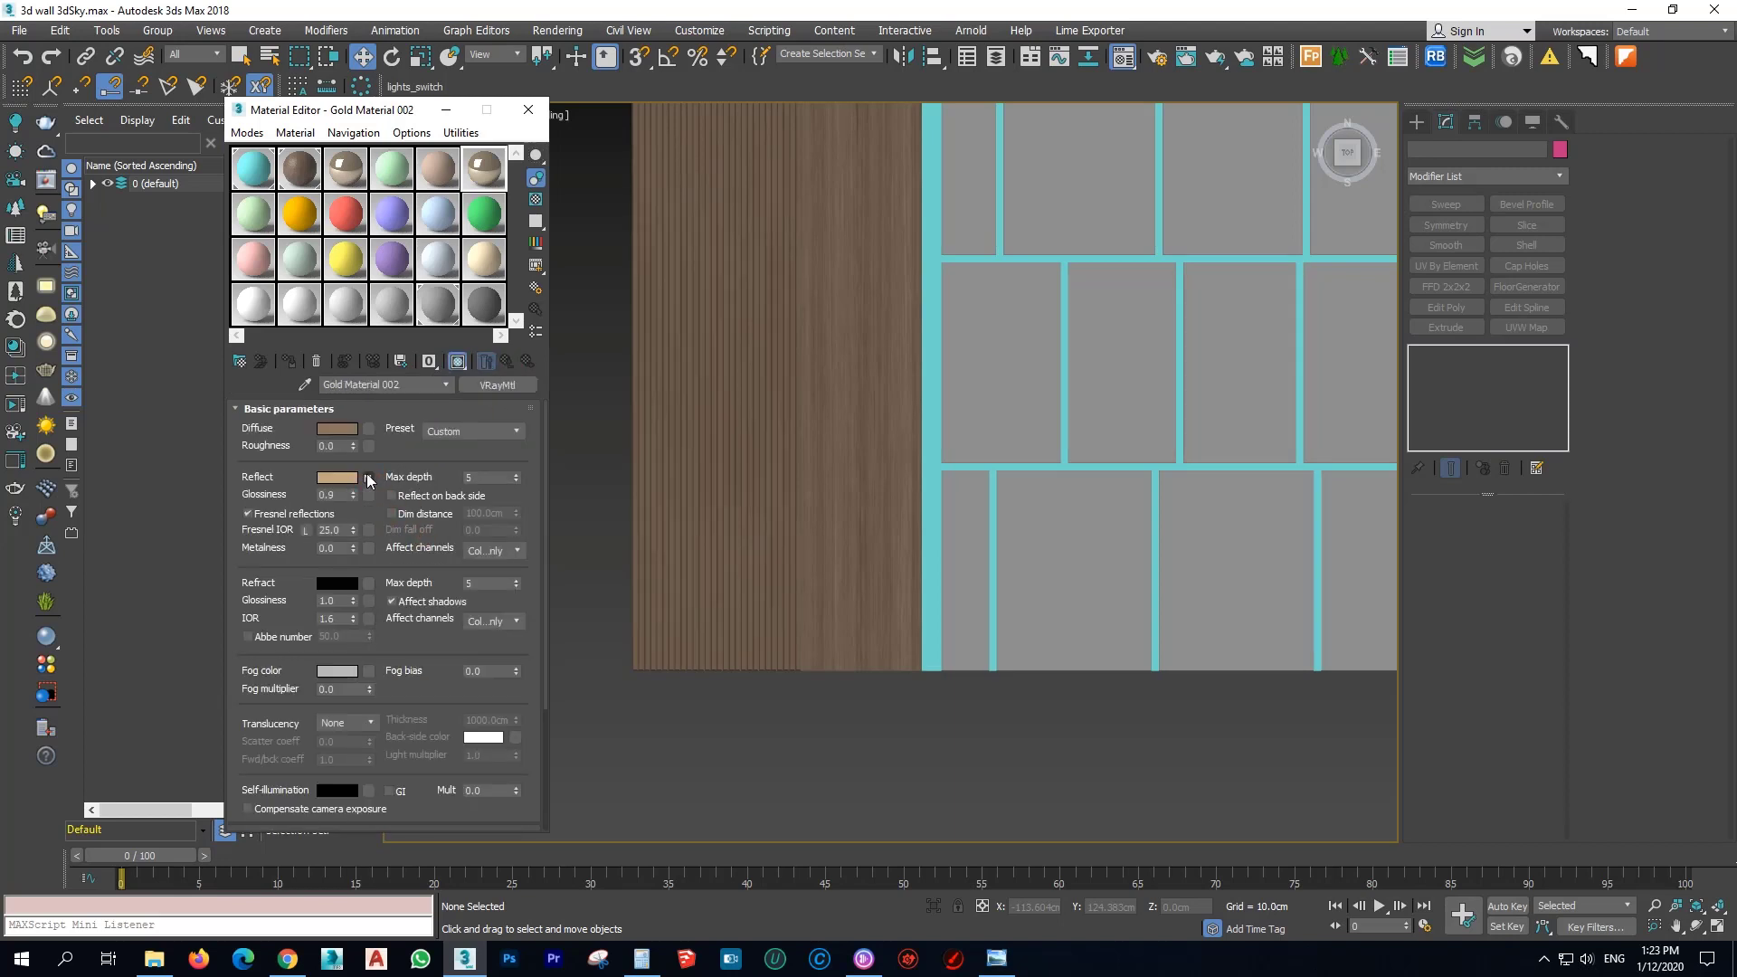
pyautogui.rightClick(368, 477)
pyautogui.click(407, 523)
pyautogui.rightClick(383, 405)
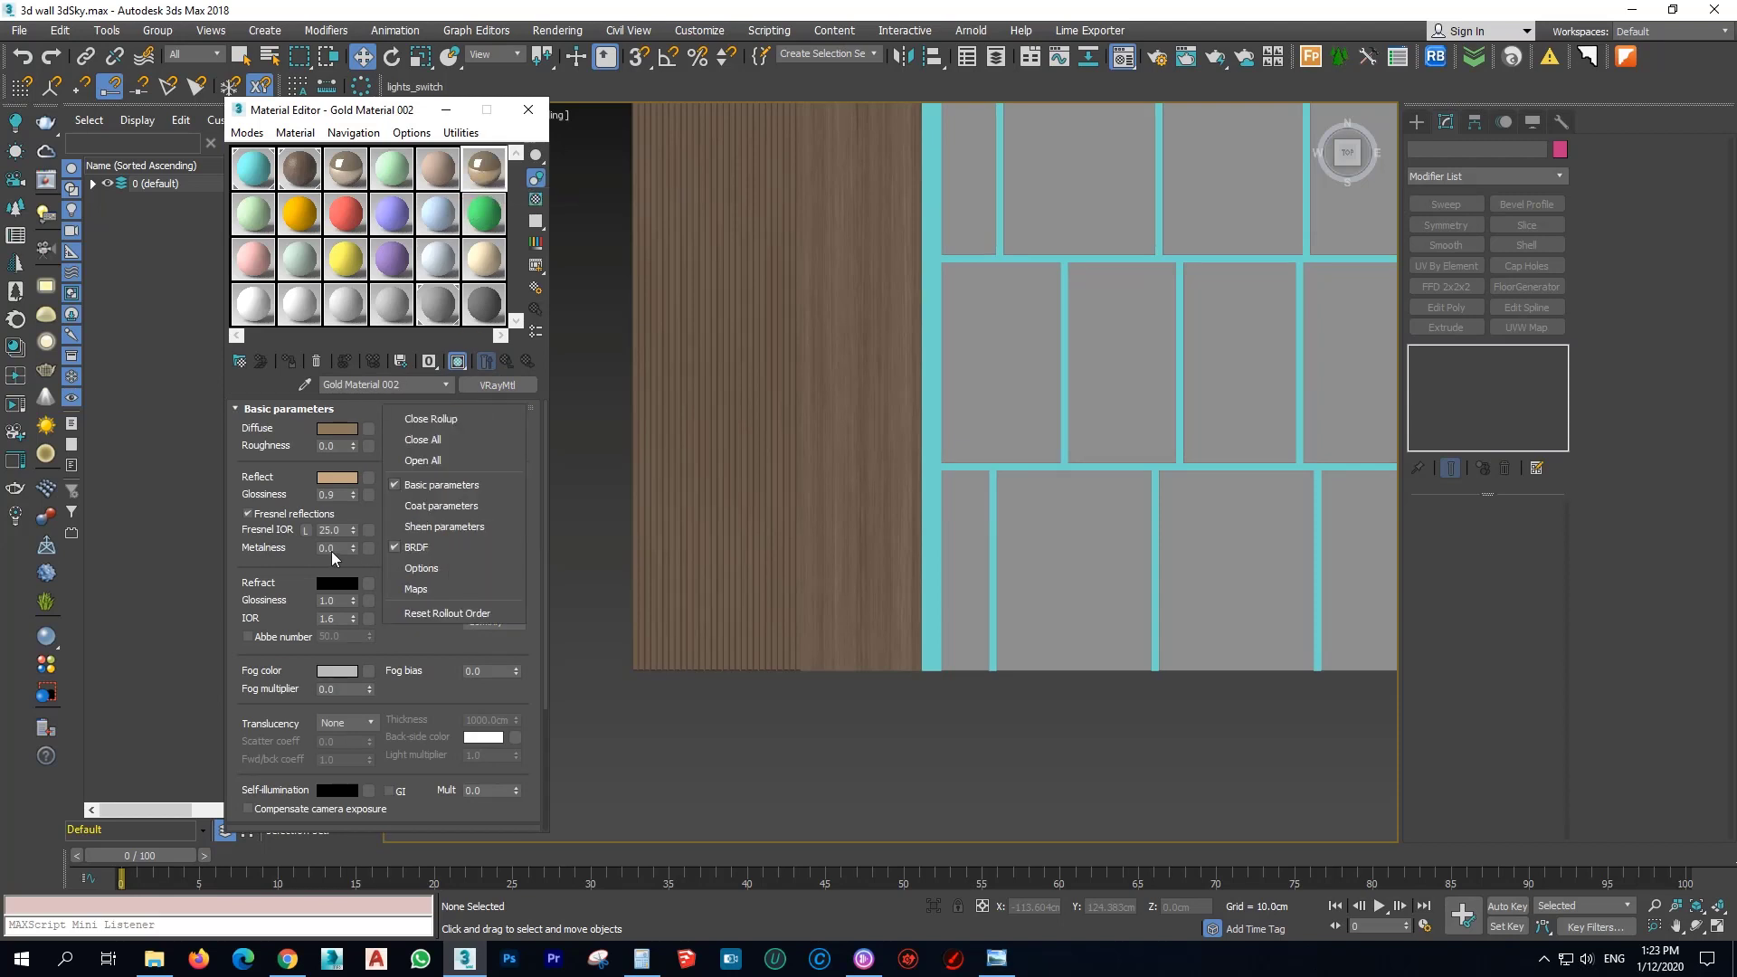
pyautogui.click(355, 490)
pyautogui.click(354, 491)
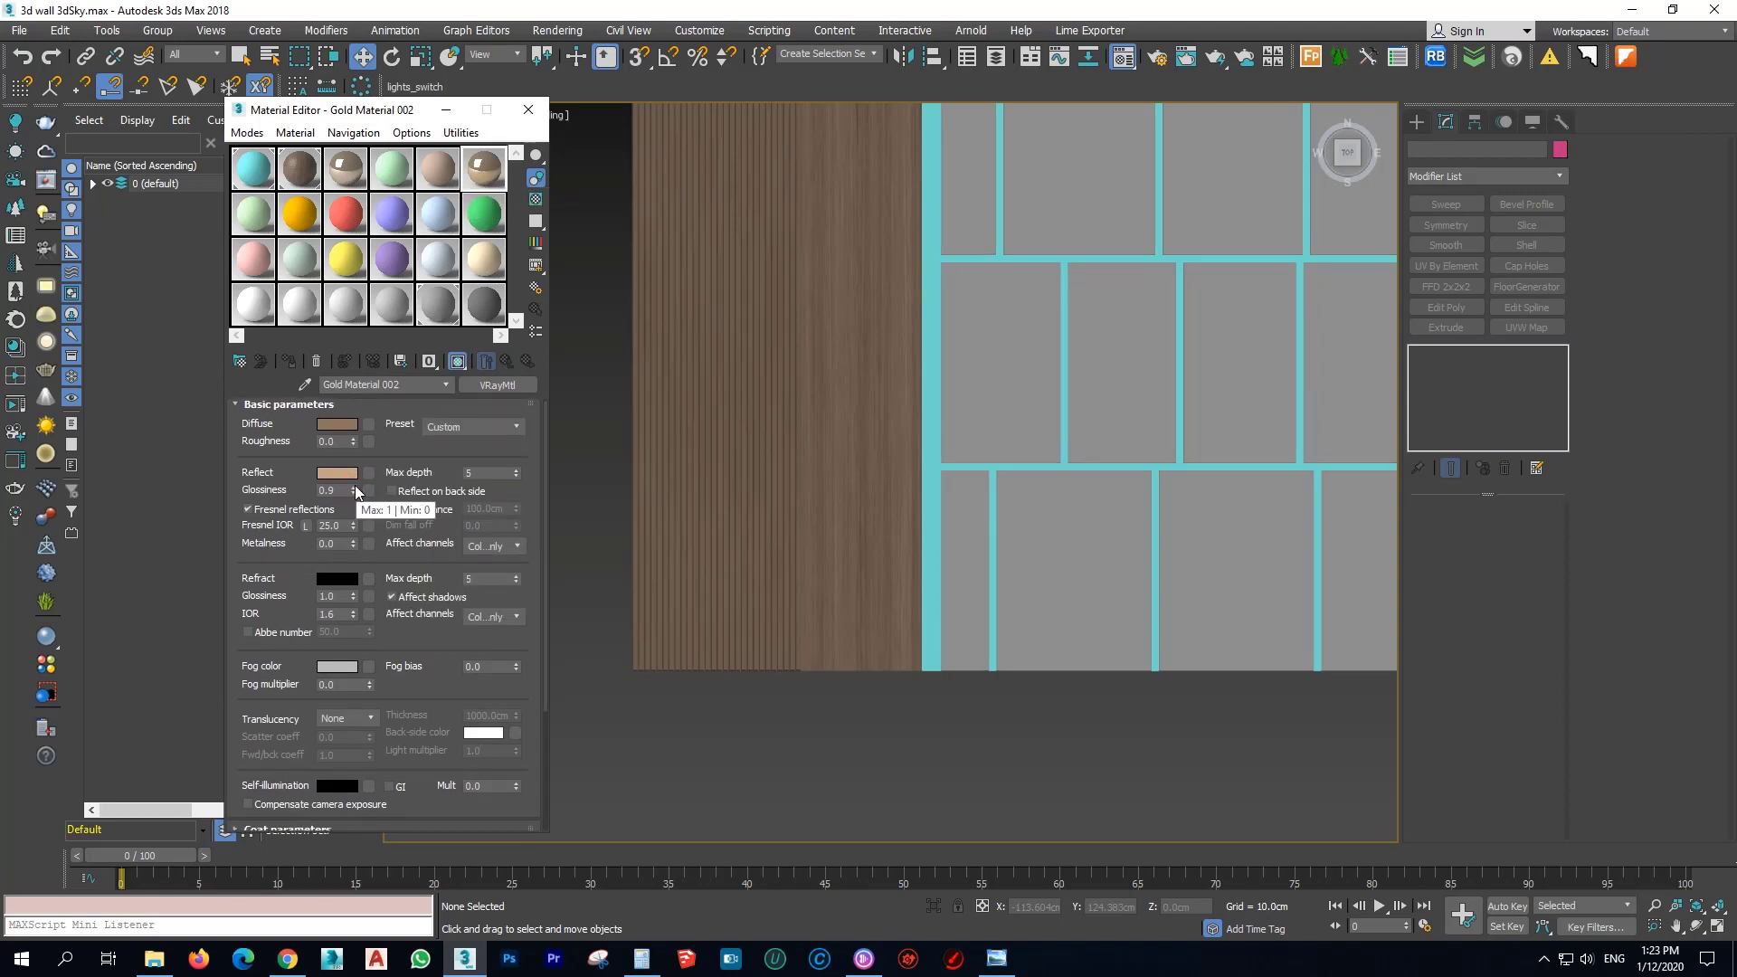
# Adjust Gold Material 002 to a darker brown diffuse colour and a warmer golden reflection colour.
pyautogui.click(344, 424)
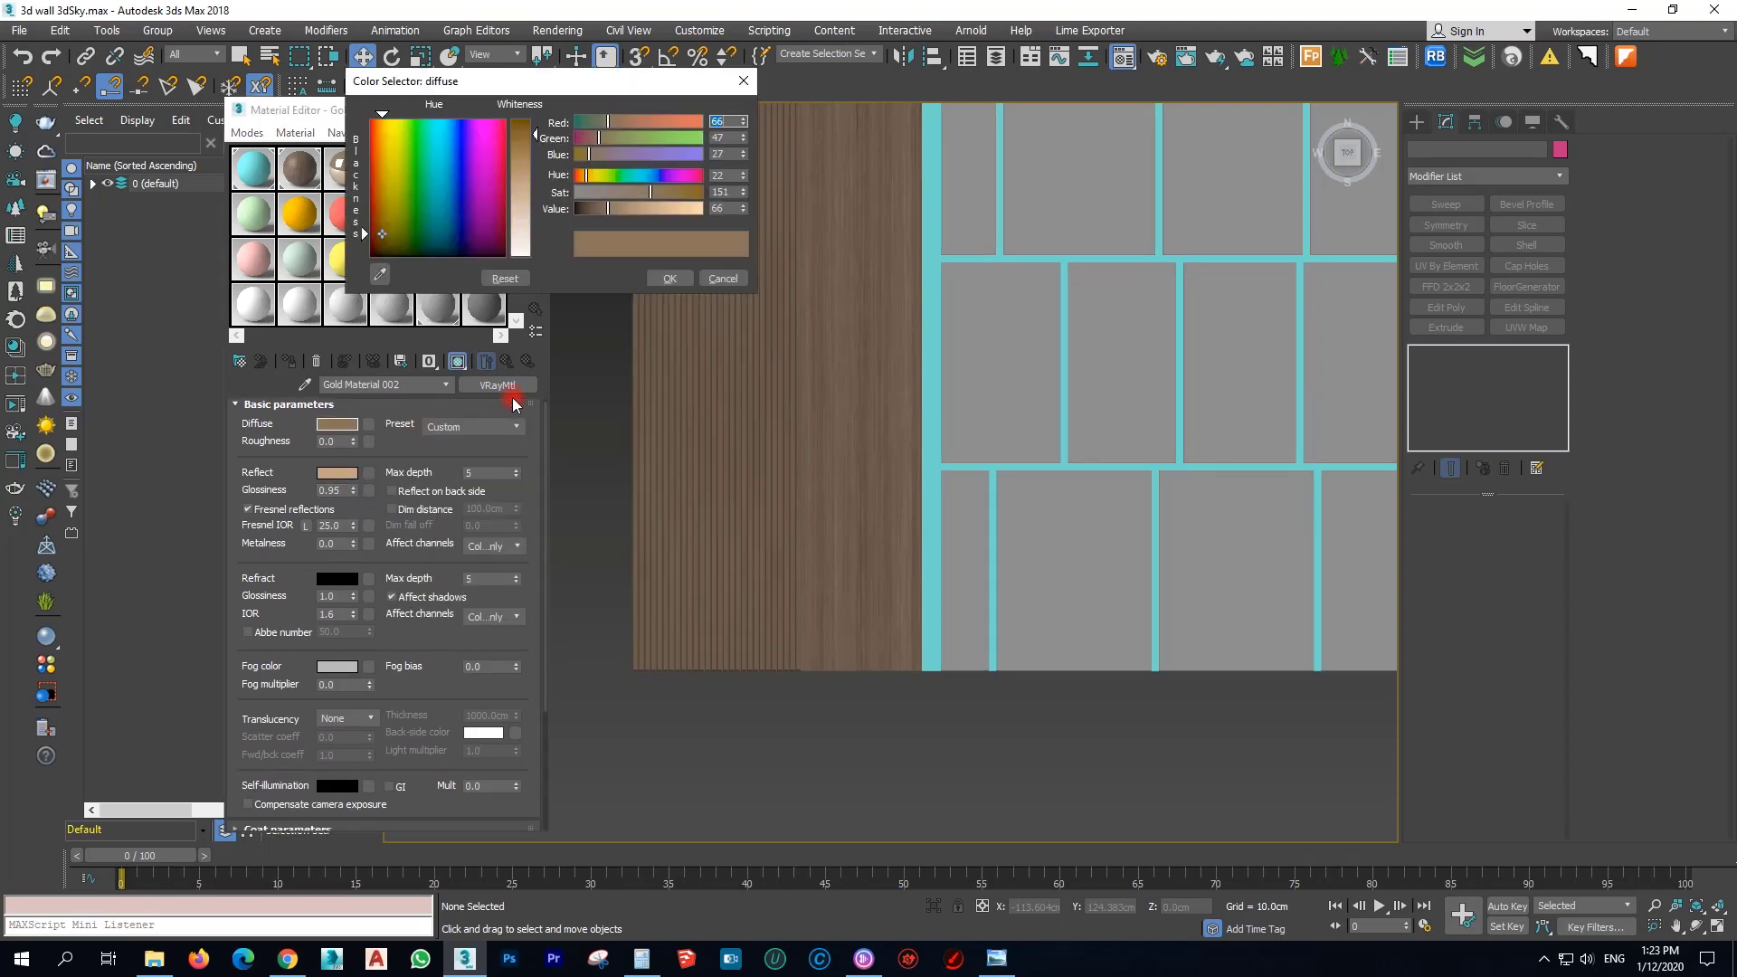
pyautogui.moveTo(602, 210); pyautogui.dragTo(674, 207)
pyautogui.click(666, 279)
pyautogui.click(342, 472)
pyautogui.click(669, 278)
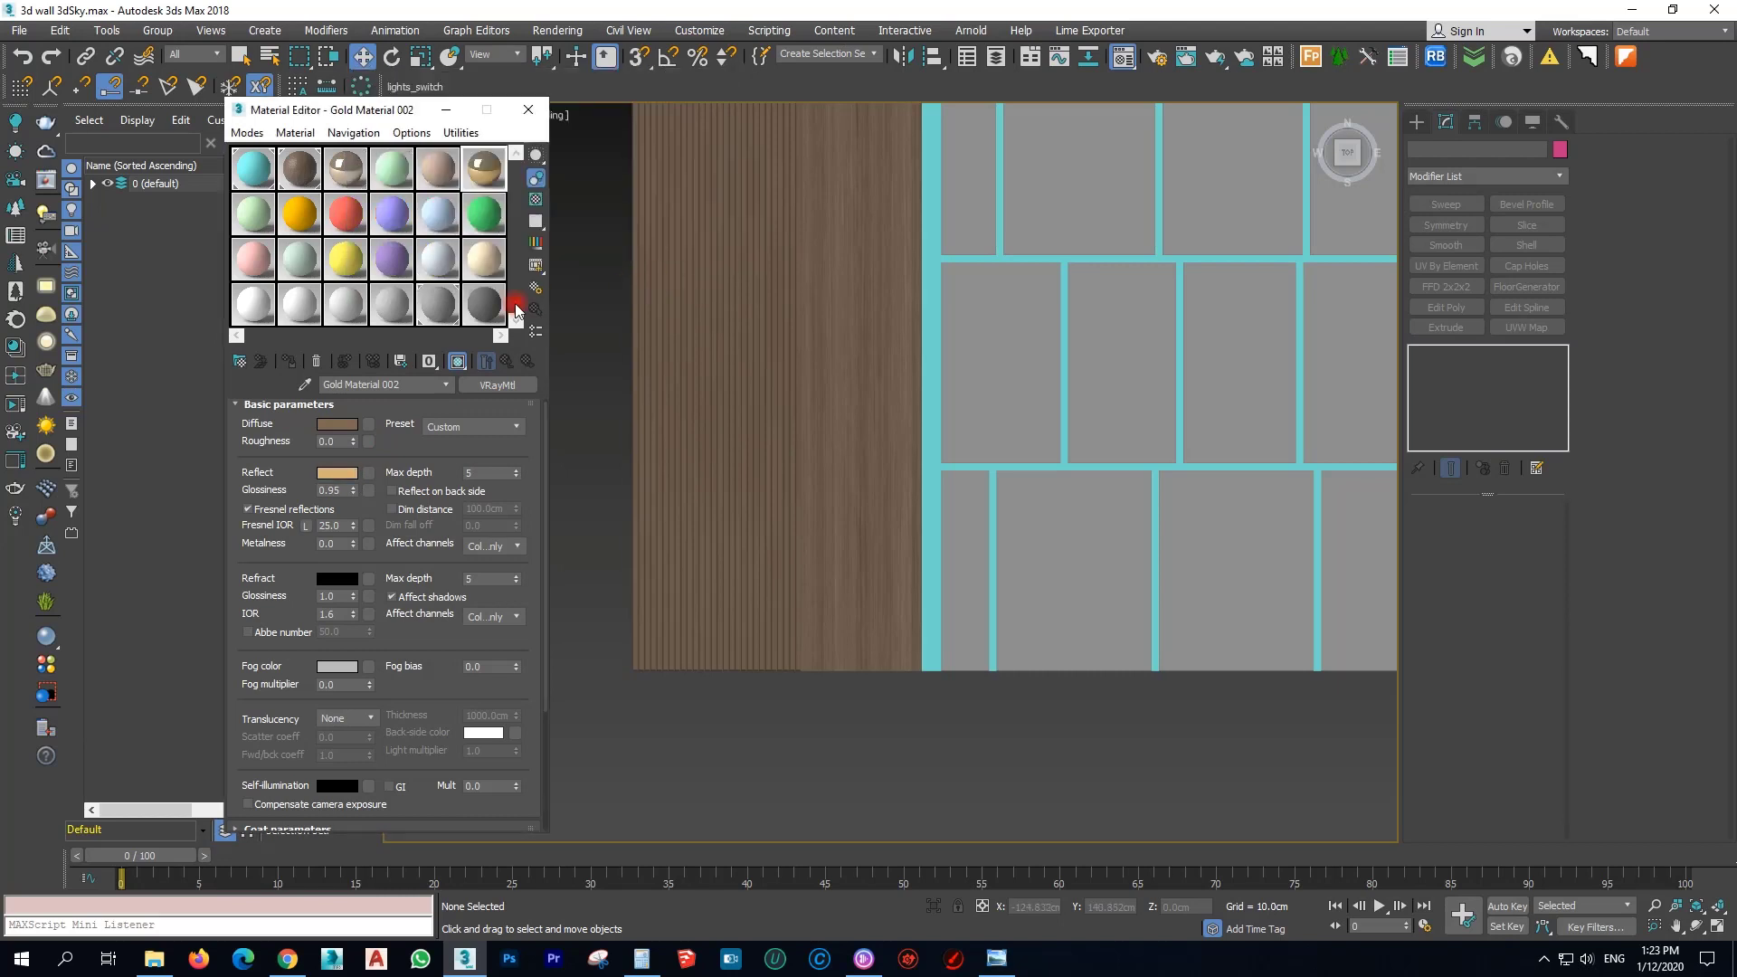
pyautogui.click(340, 473)
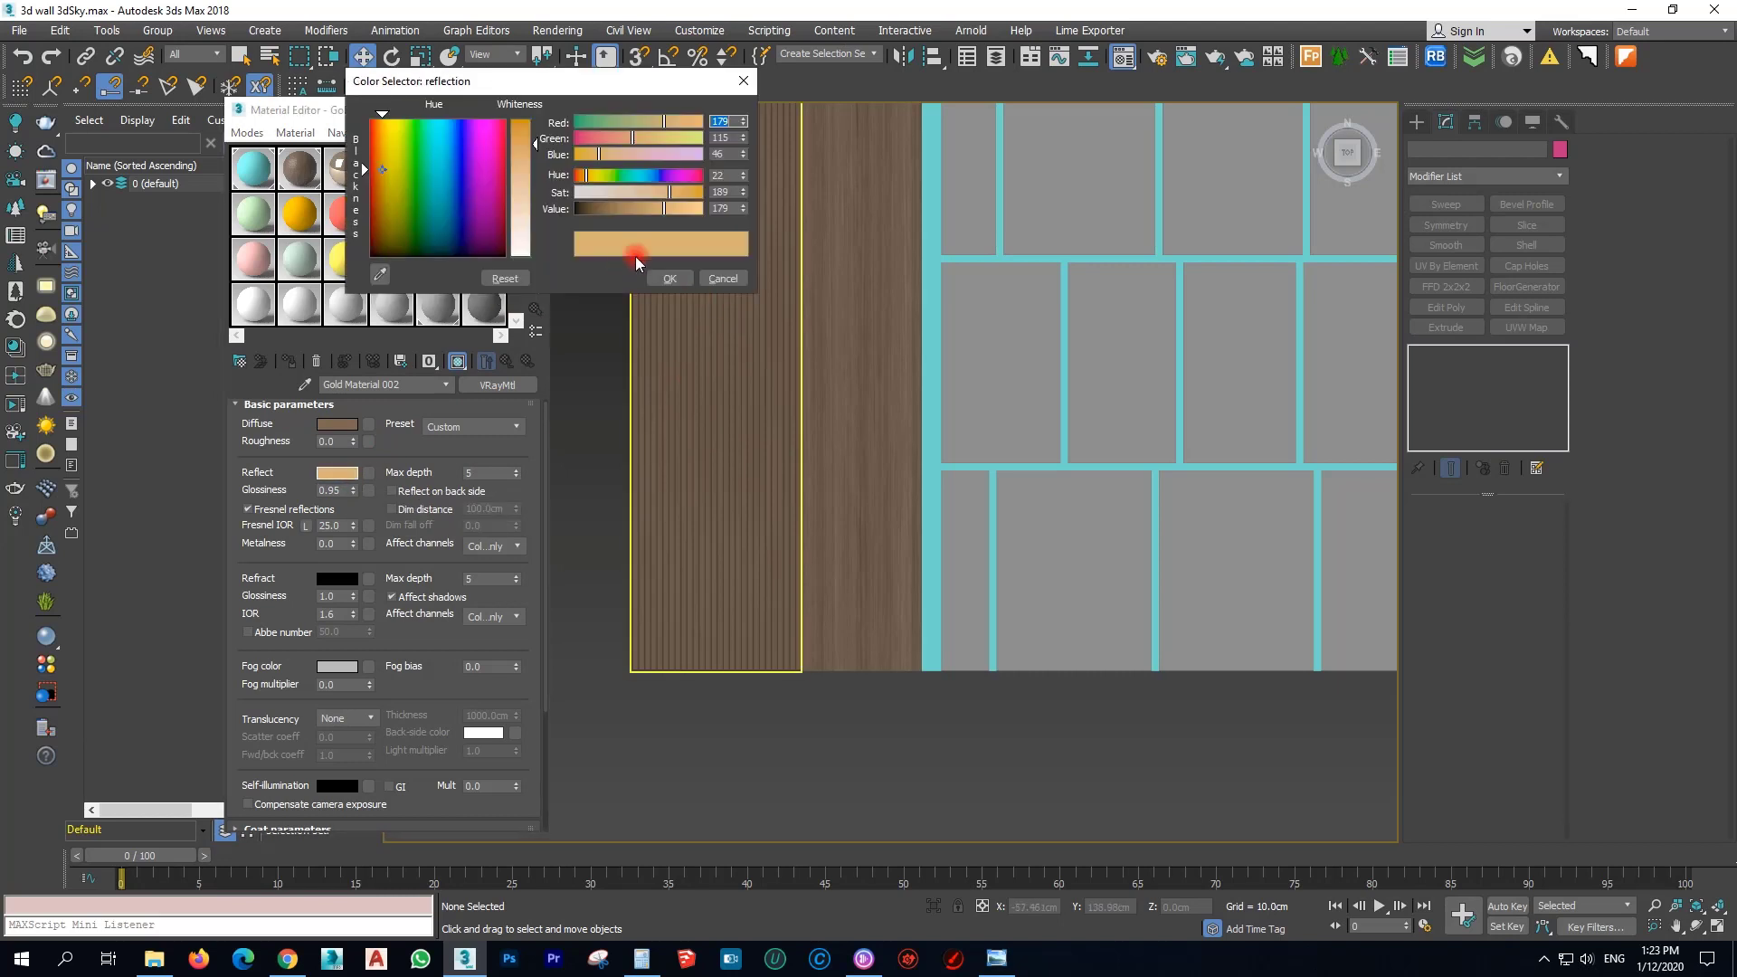
pyautogui.click(722, 279)
# Assign Gold Material 002 to the backing plane behind the centre boards and to the narrow strips on both sides.
pyautogui.scroll(5, 1055, 582)
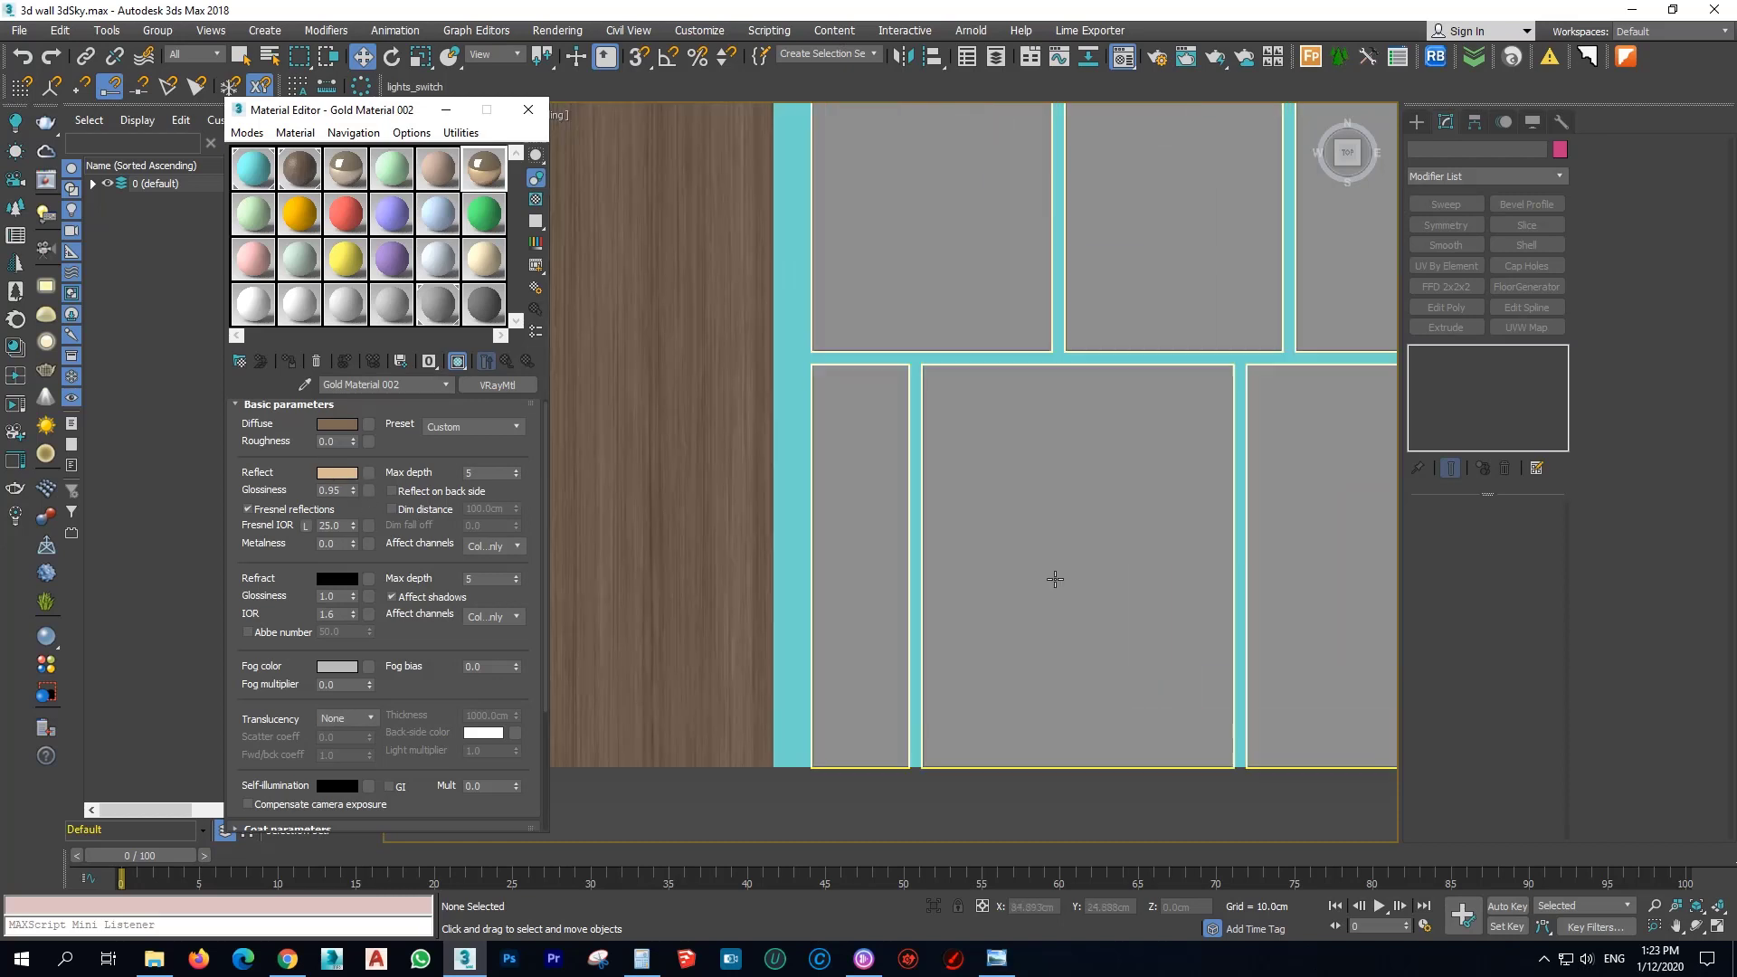
pyautogui.click(861, 533)
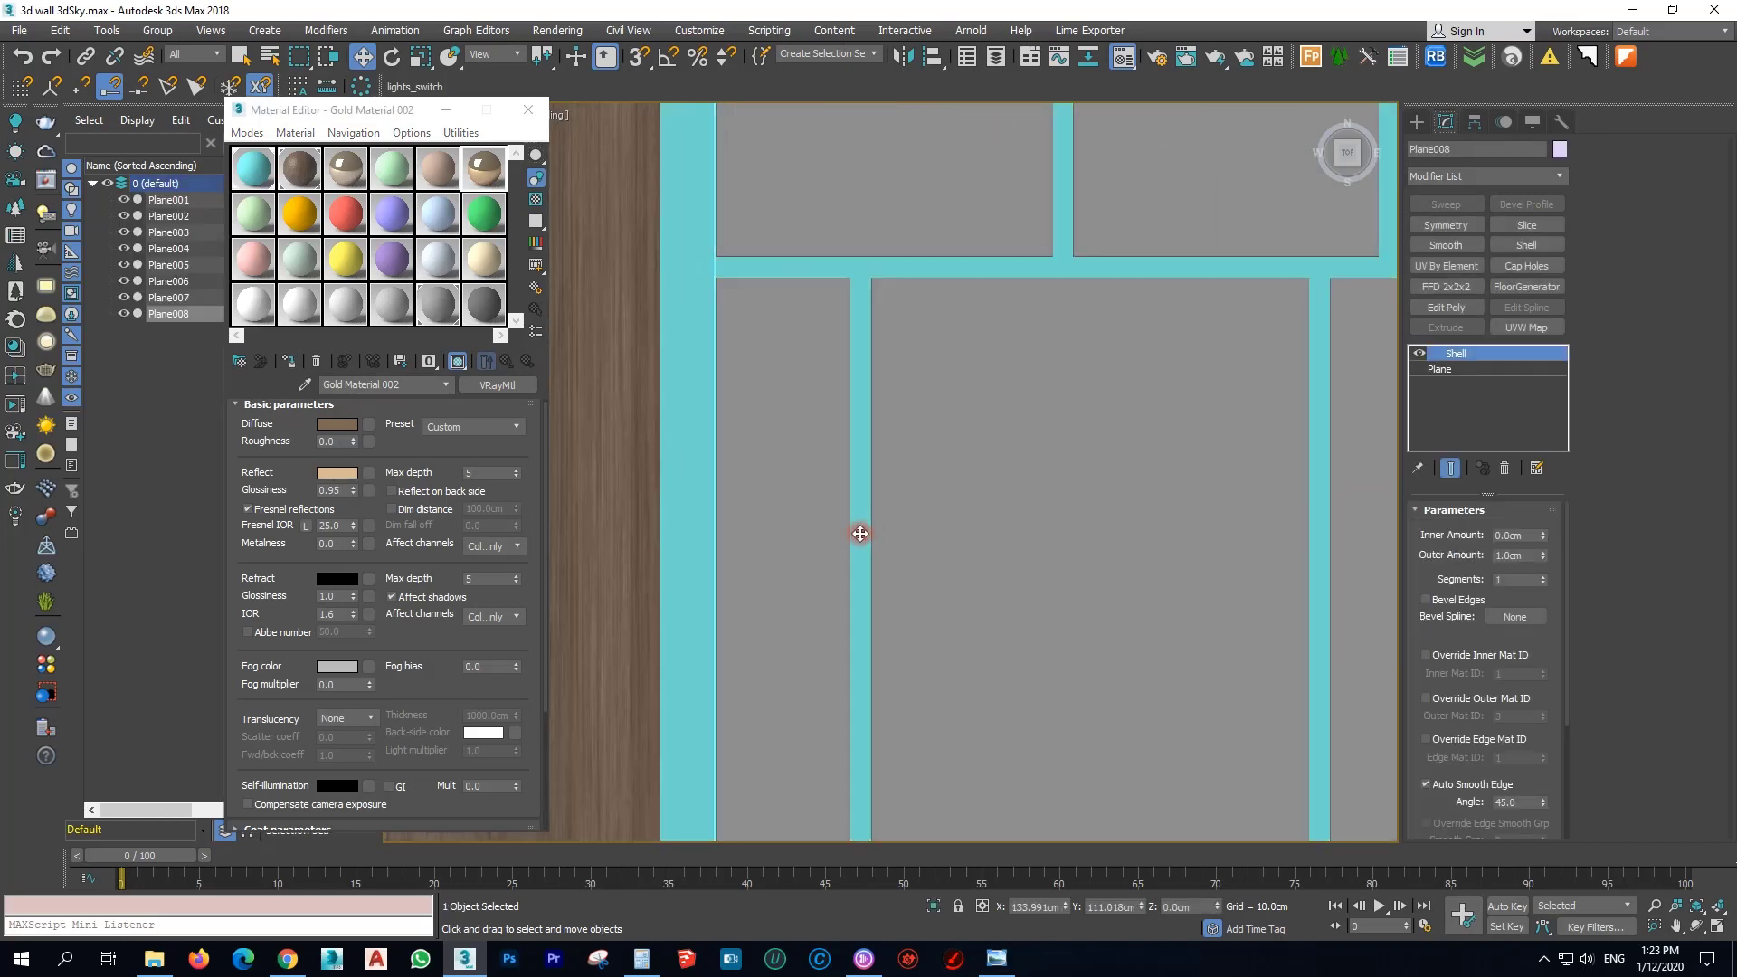
pyautogui.keyDown('ctrl'); pyautogui.click(703, 310); pyautogui.keyUp('ctrl')
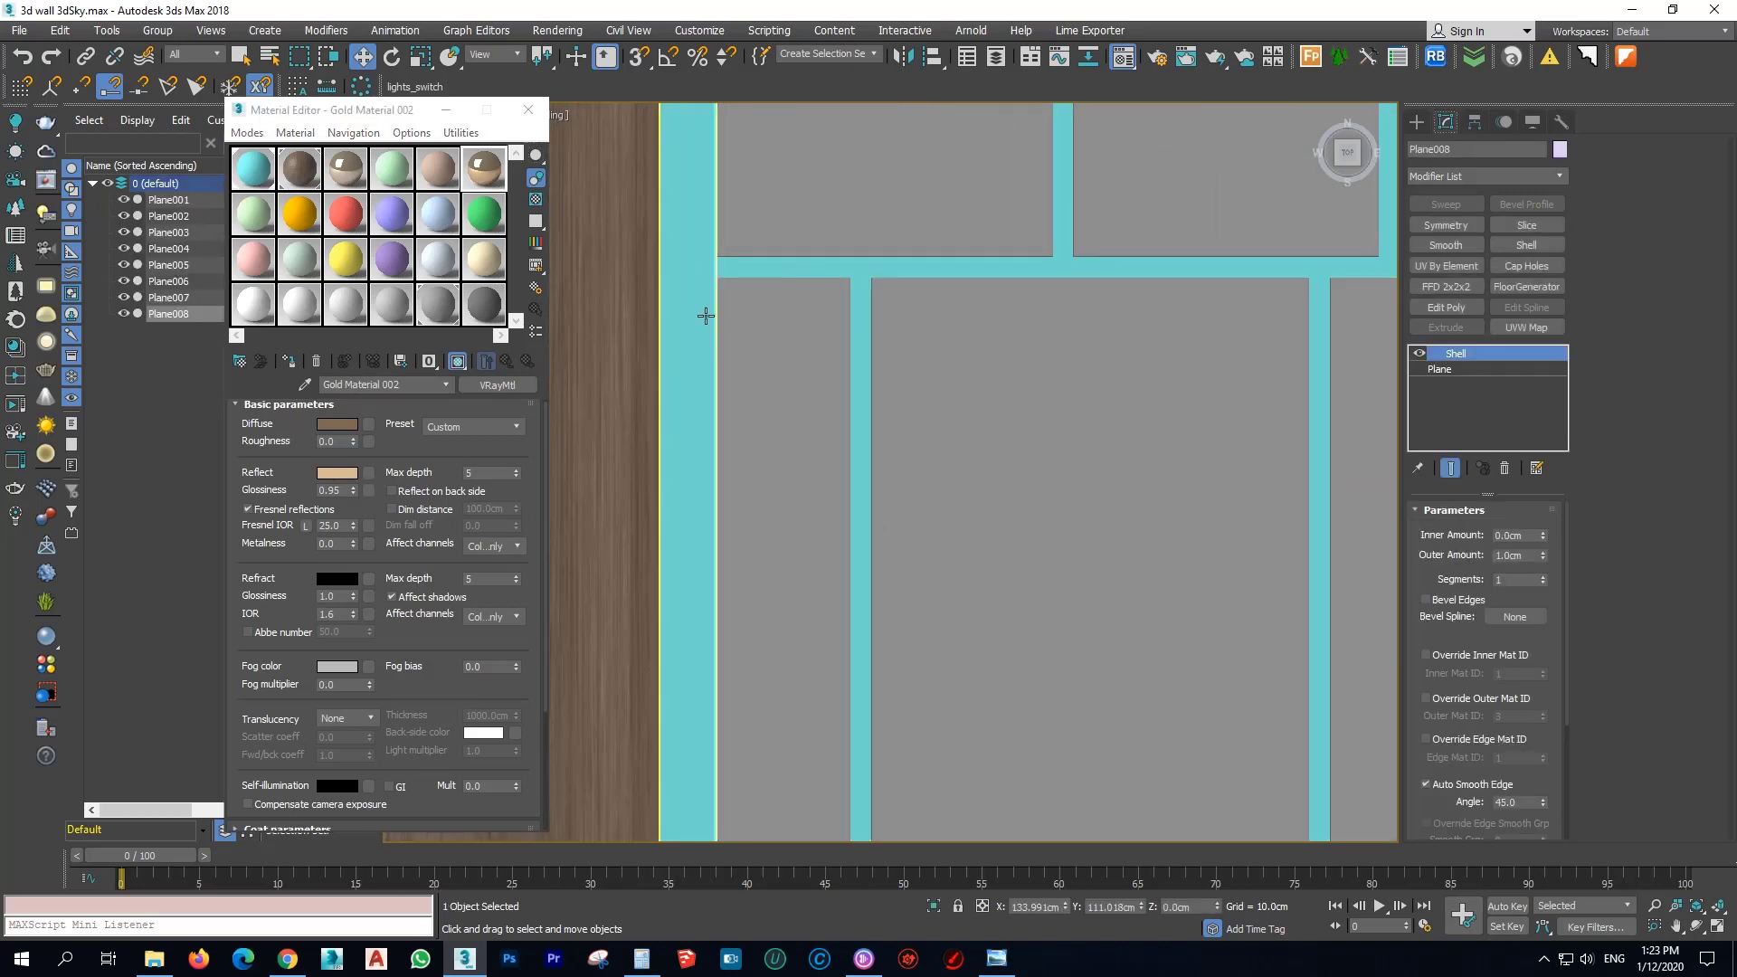
pyautogui.click(289, 361)
pyautogui.scroll(-4, 775, 404)
pyautogui.click(925, 638)
pyautogui.scroll(3, 1225, 411)
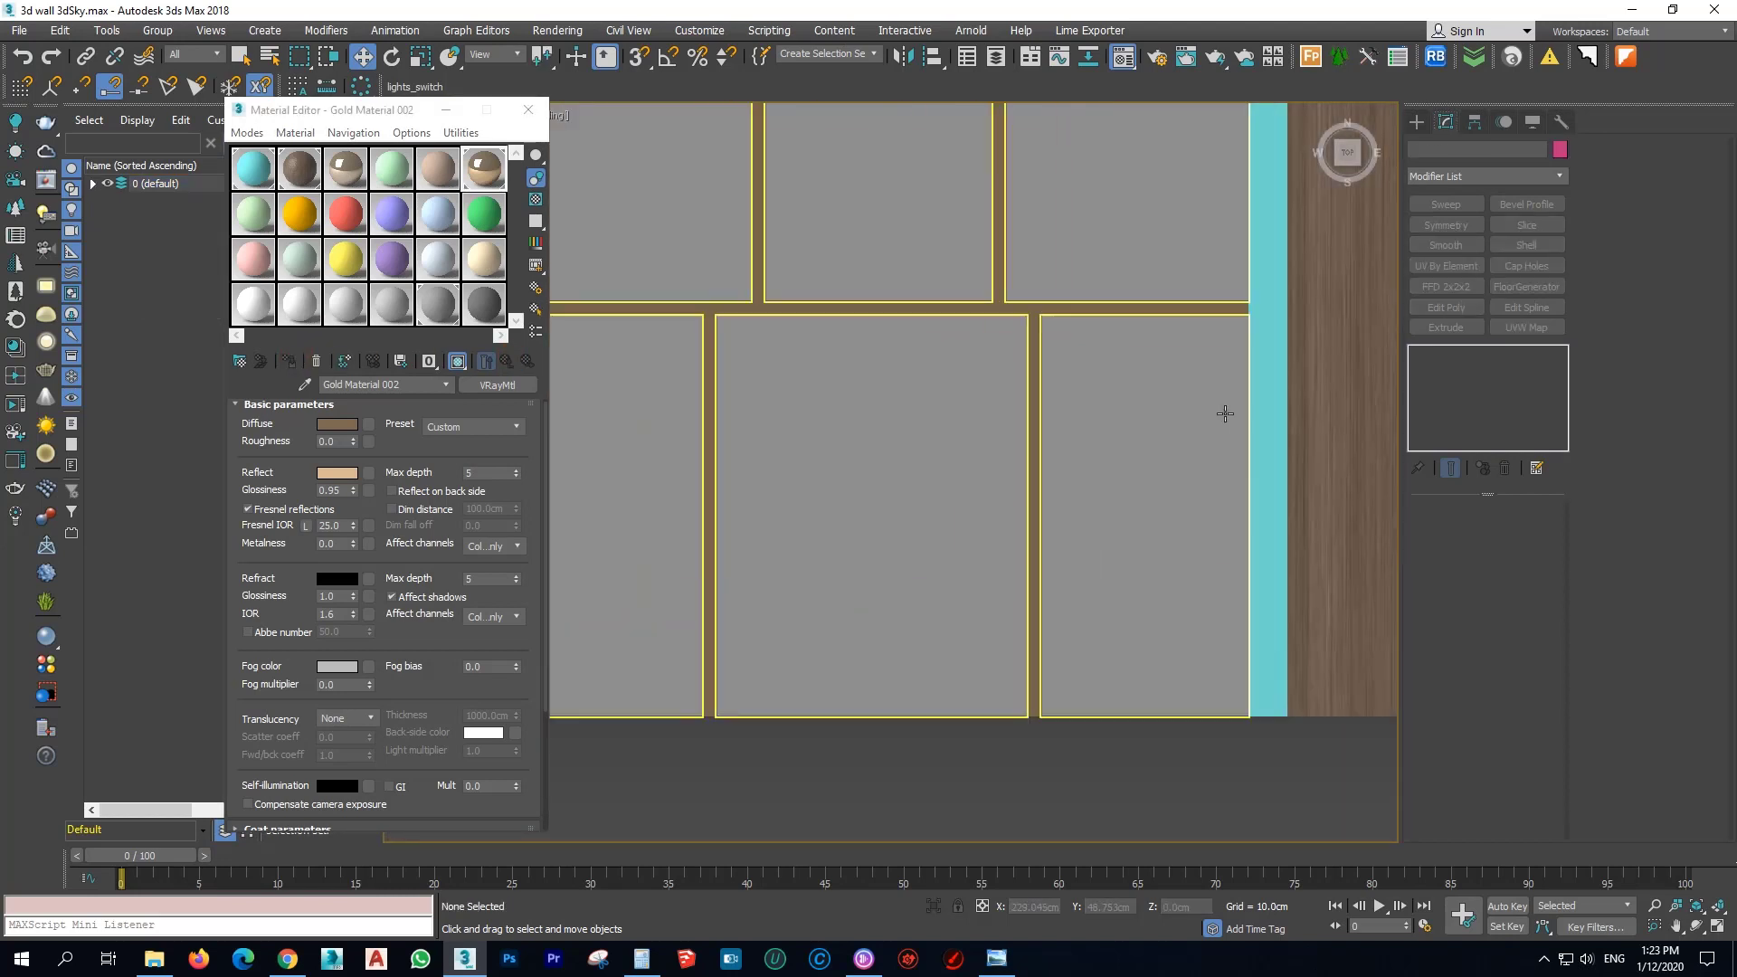
pyautogui.click(1247, 431)
pyautogui.click(289, 361)
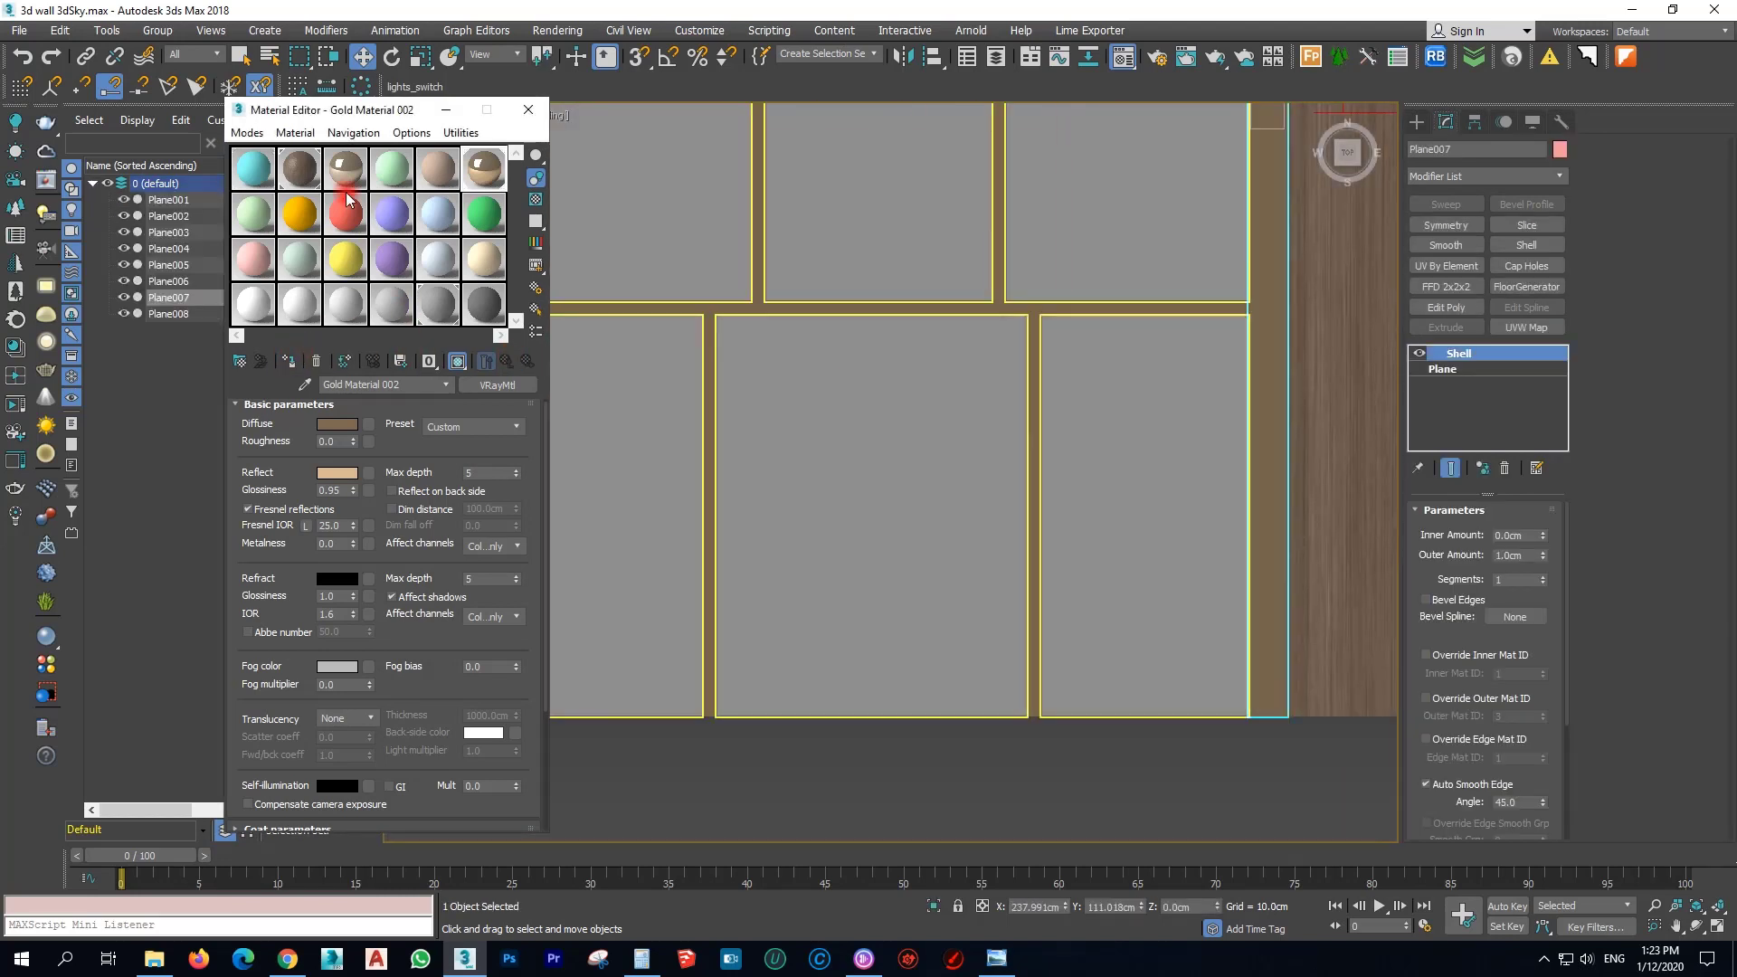
# Load the beje velvet material from the library into the sample slot of the light green Material #7.
pyautogui.click(252, 215)
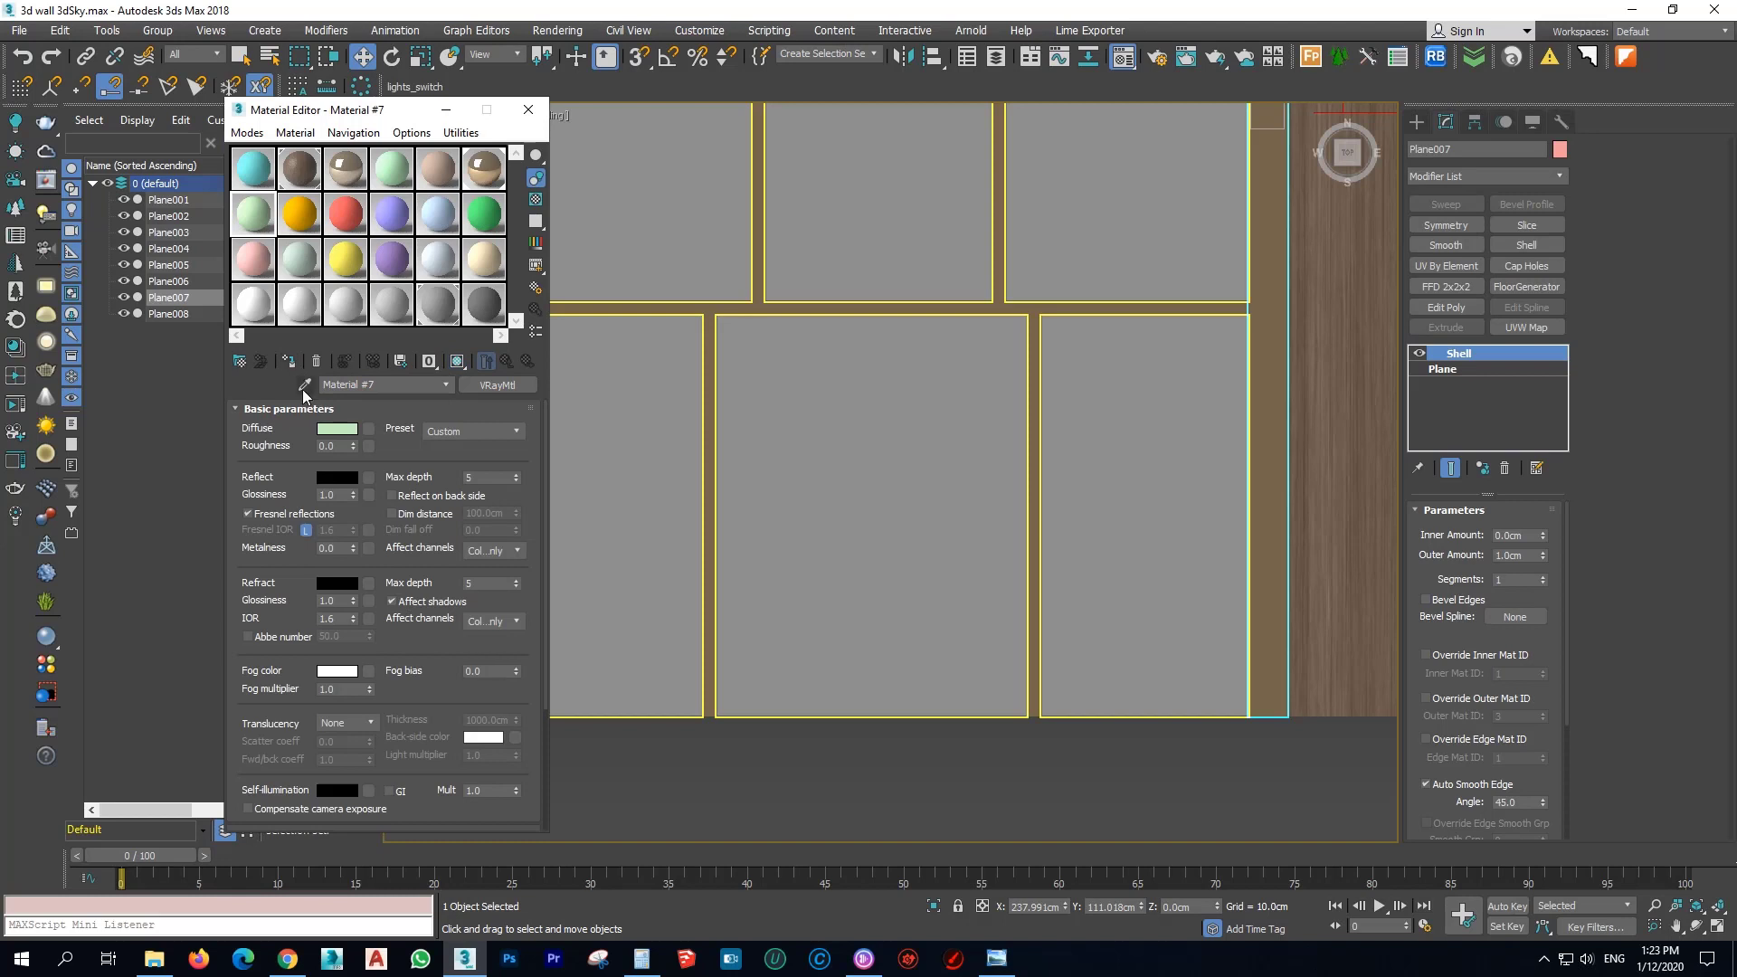
pyautogui.click(238, 361)
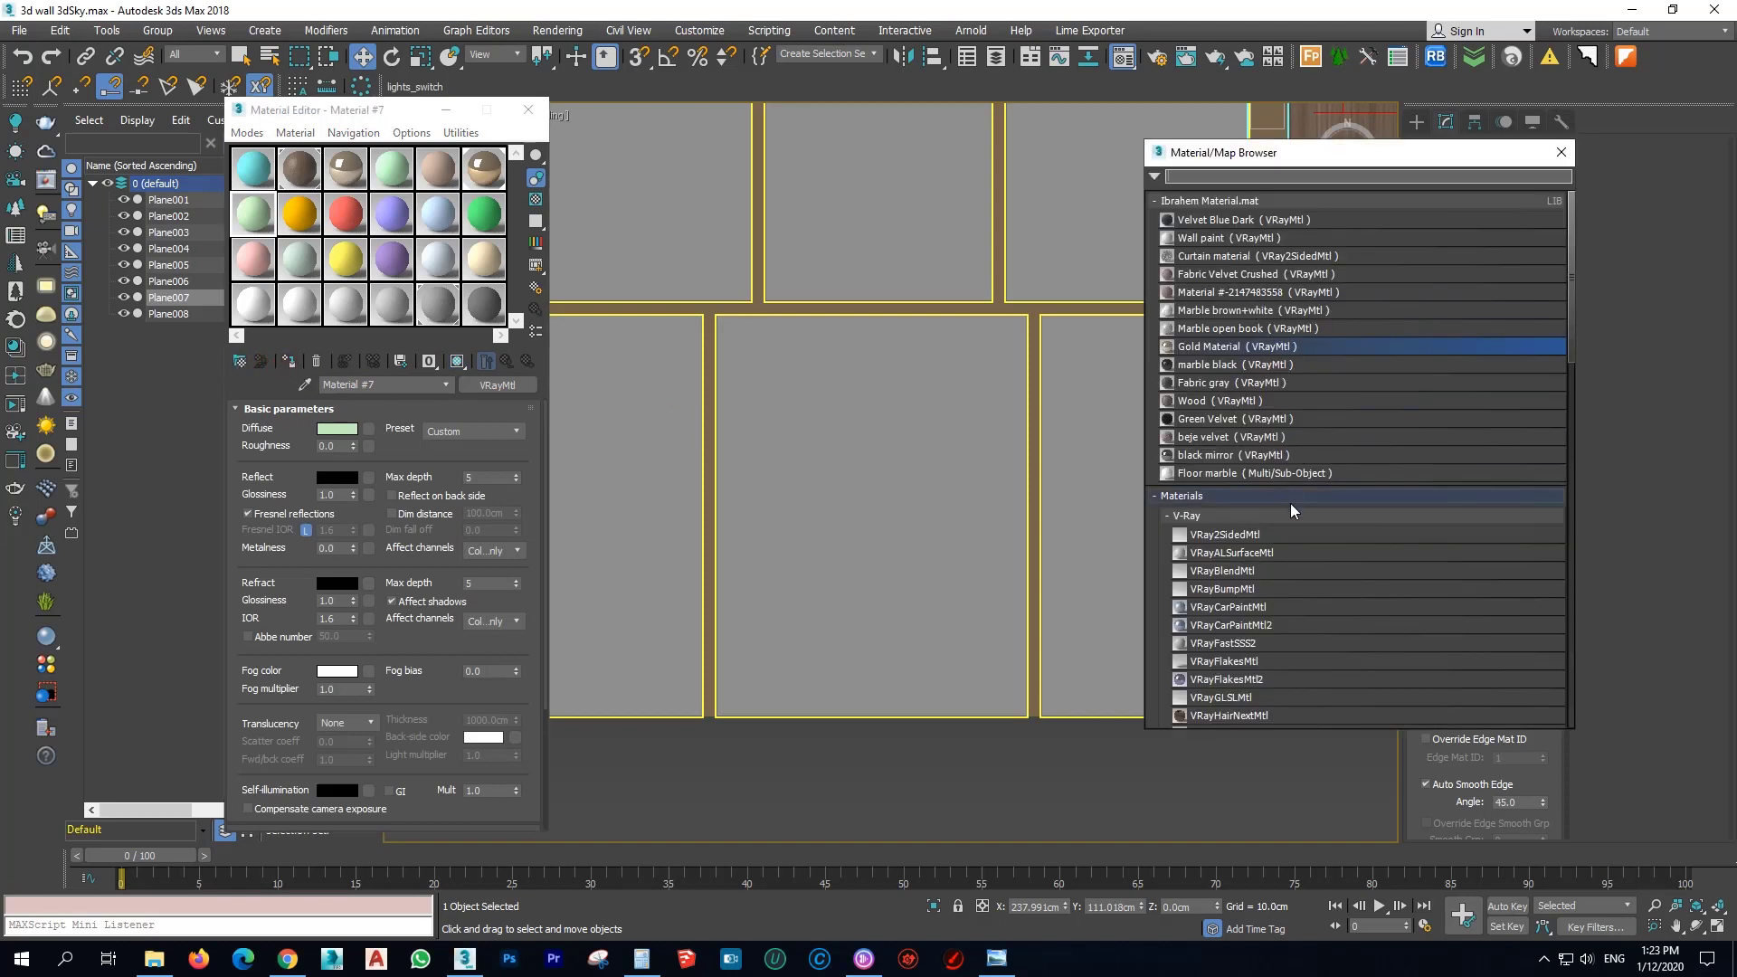
pyautogui.scroll(-2, 1327, 398)
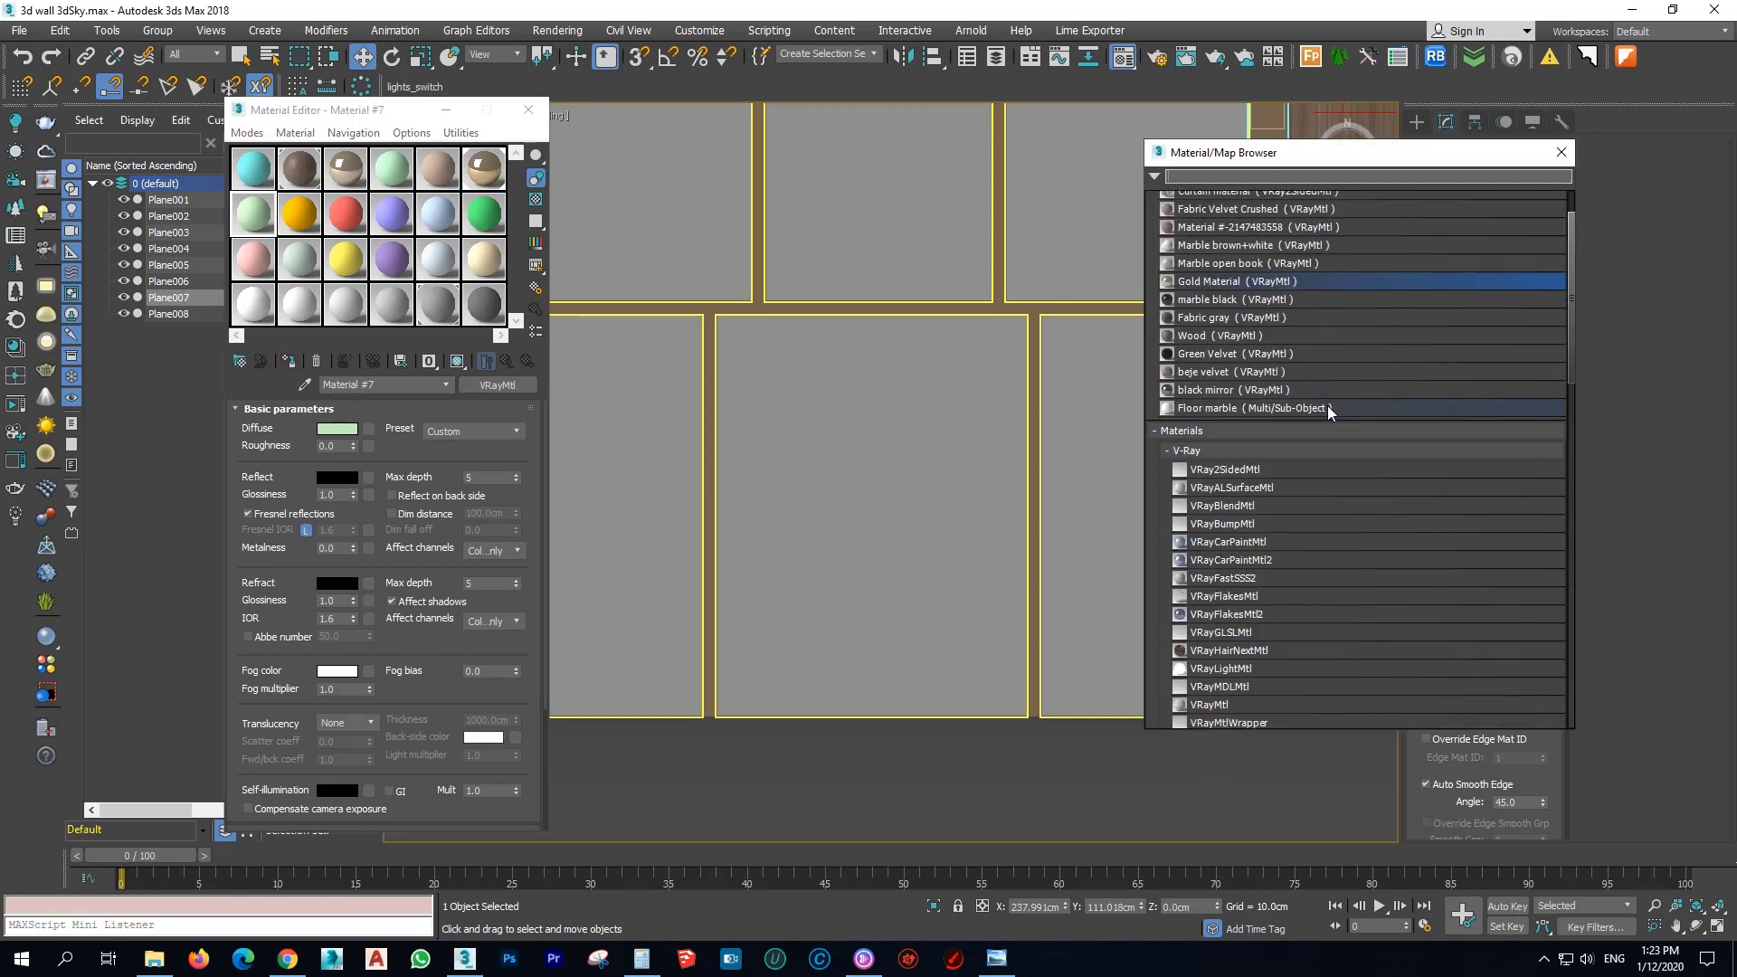
pyautogui.moveTo(1233, 378); pyautogui.dragTo(471, 249)
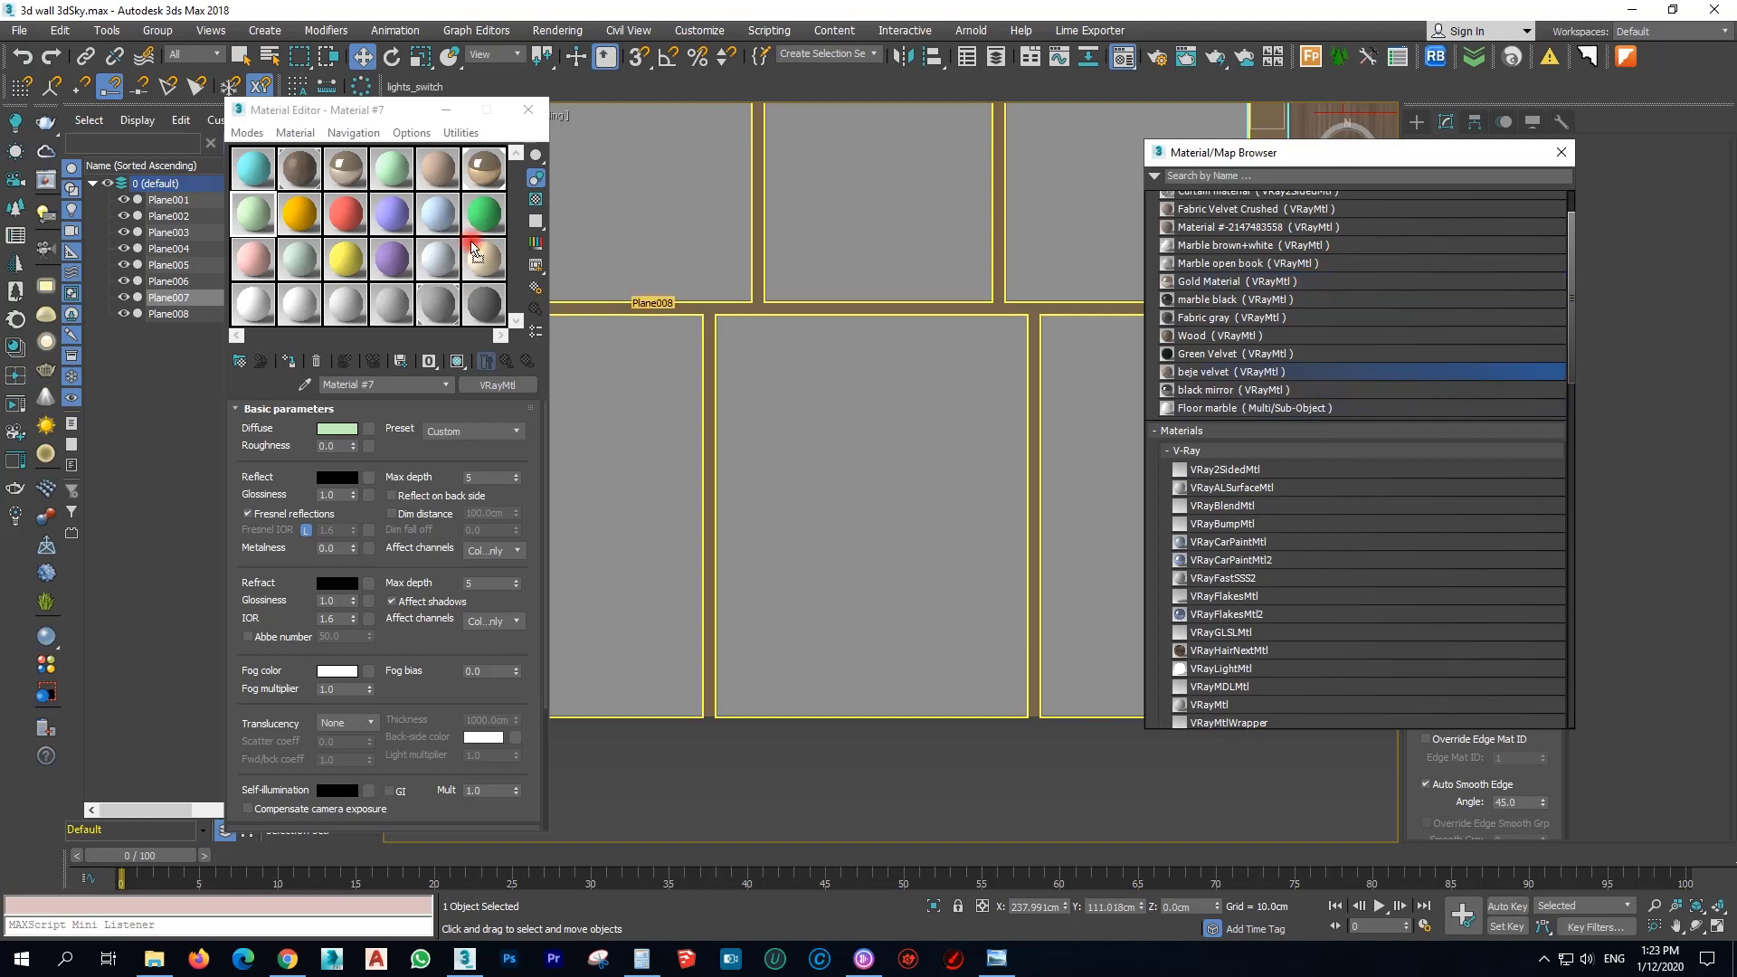
pyautogui.moveTo(272, 226); pyautogui.dragTo(273, 227)
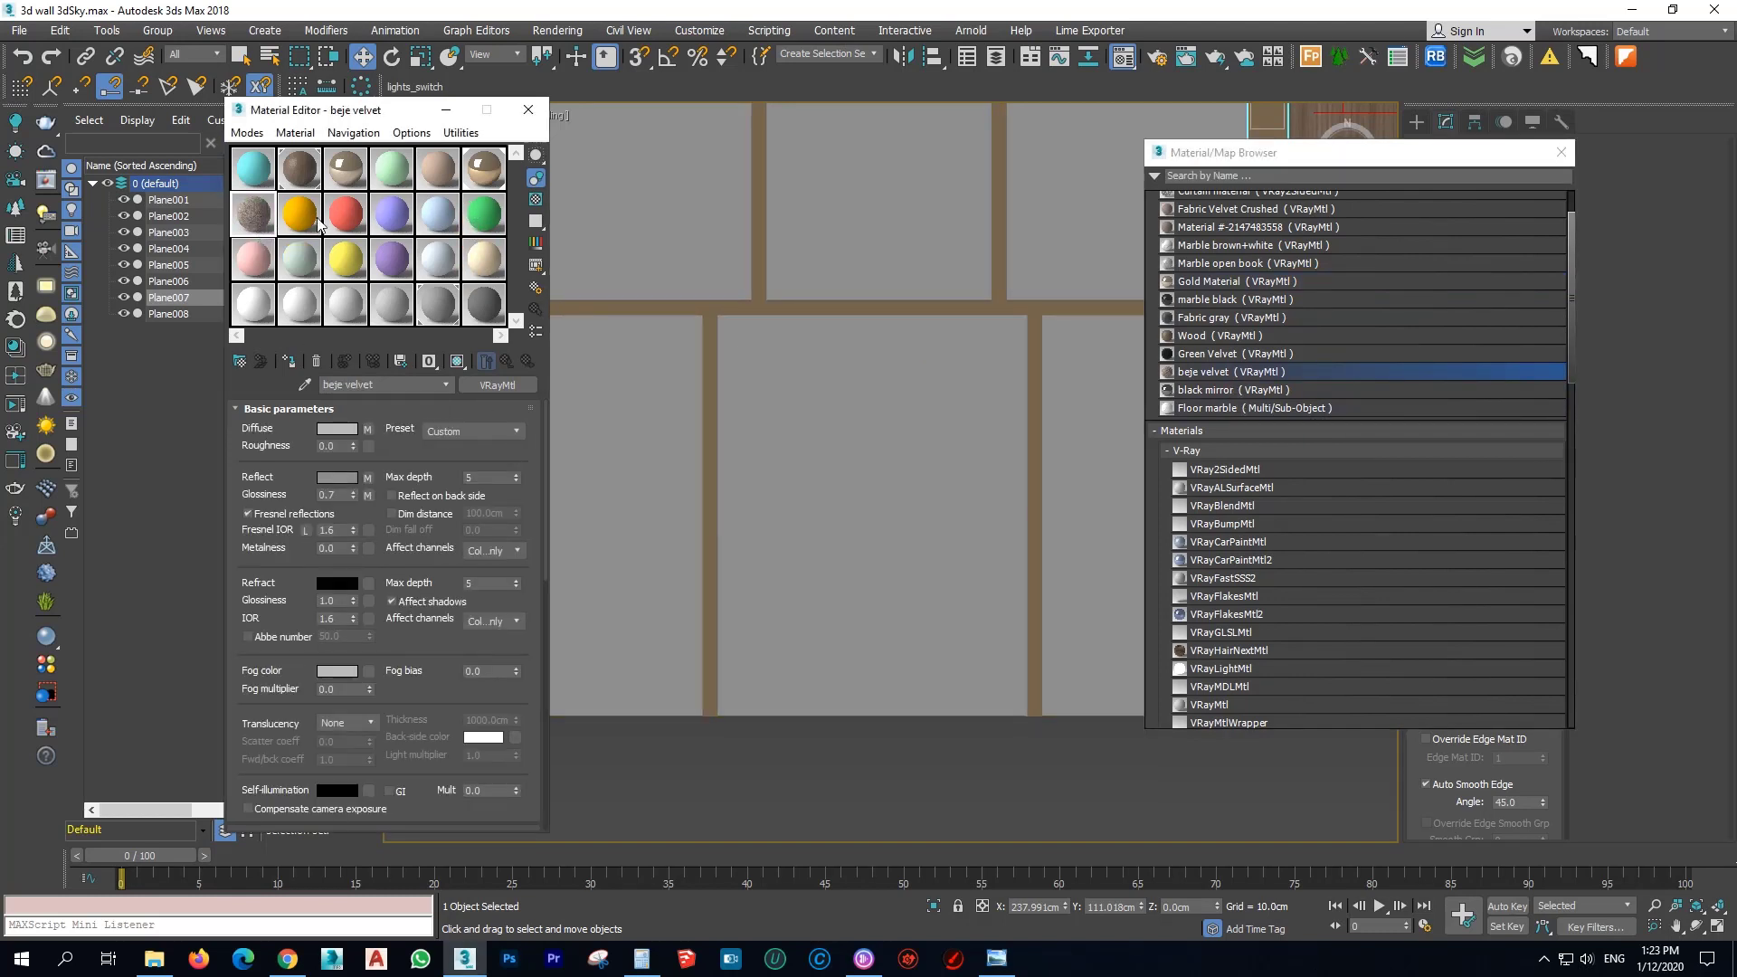
# Assign the beje velvet material to the centre boards and close the Material/Map Browser.
pyautogui.click(806, 418)
pyautogui.click(288, 361)
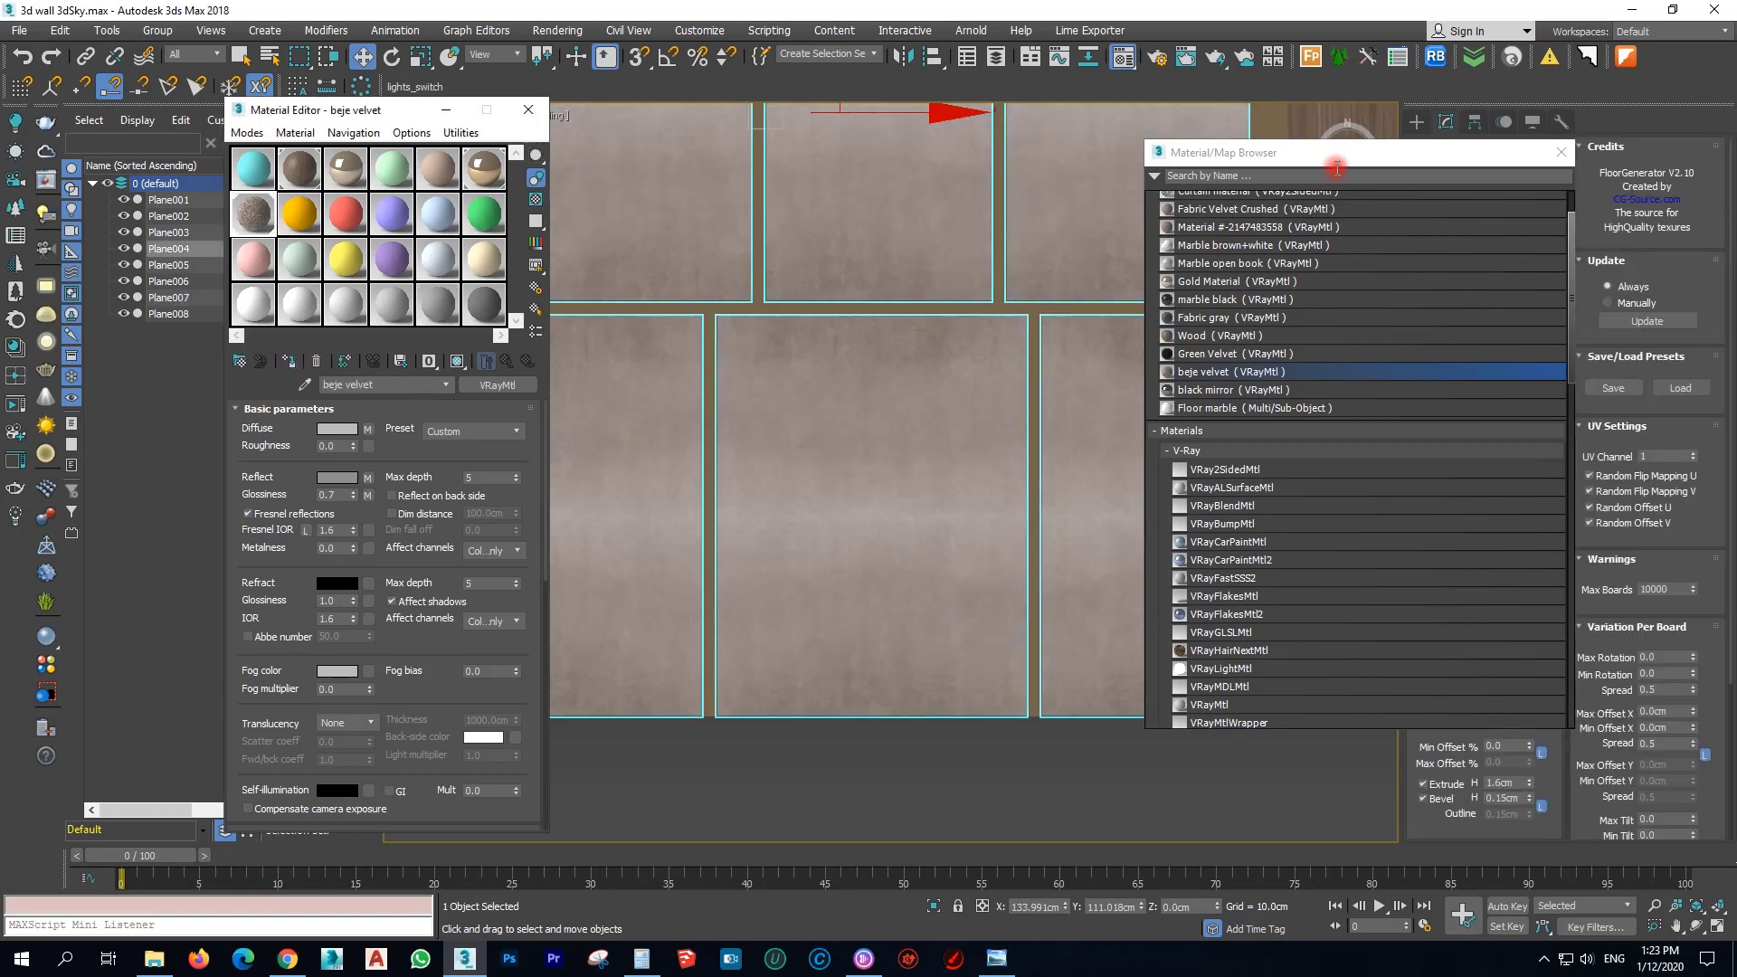
pyautogui.click(1560, 152)
pyautogui.scroll(-3, 959, 440)
pyautogui.scroll(2, 969, 515)
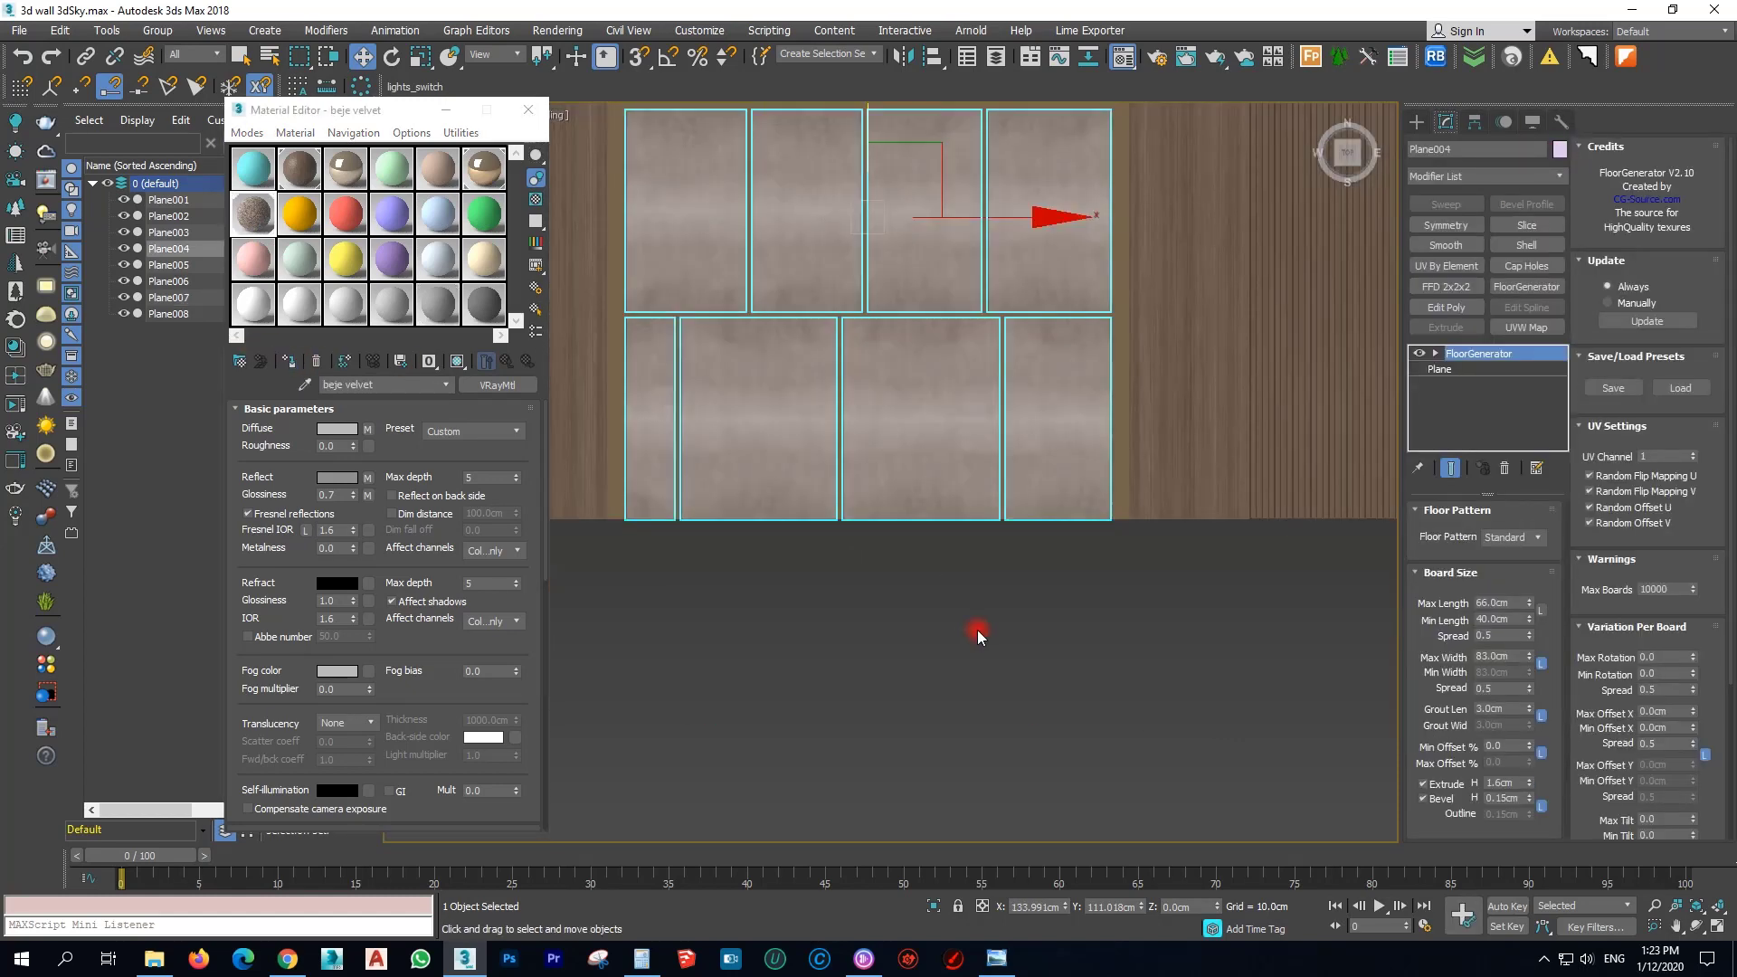
# Add a box UVW Map to the centre boards with length, width and height of 80 cm each.
pyautogui.click(977, 632)
pyautogui.scroll(3, 1050, 394)
pyautogui.click(1043, 396)
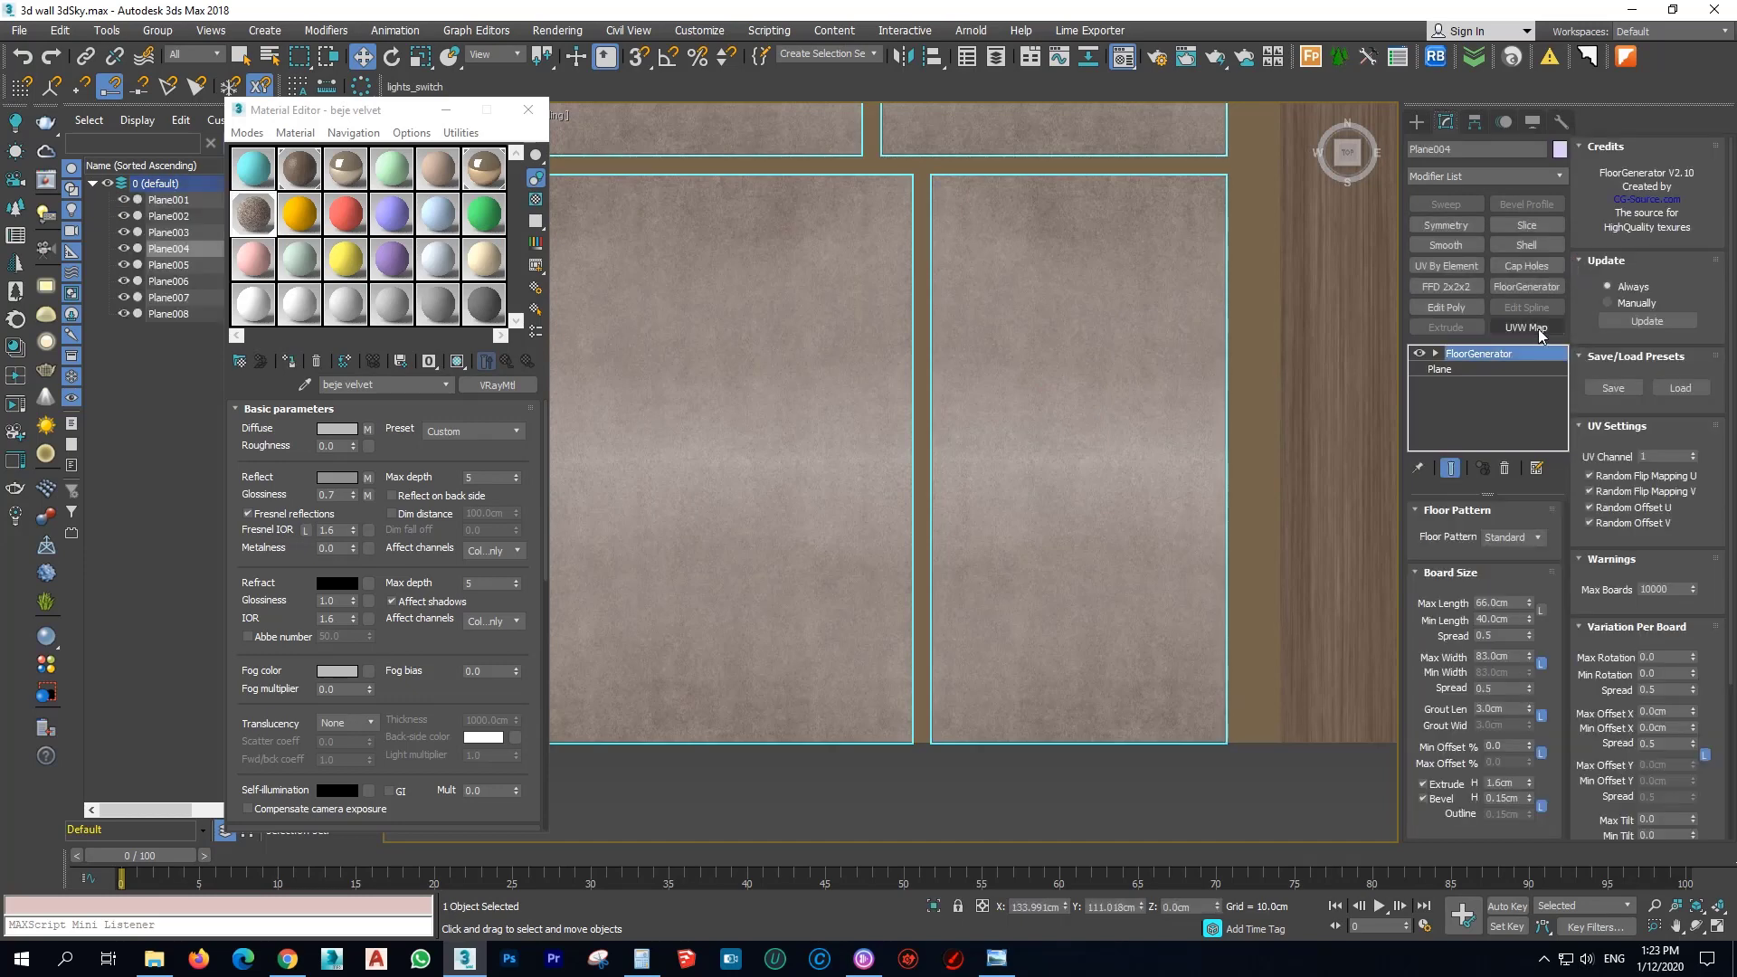
pyautogui.click(1463, 614)
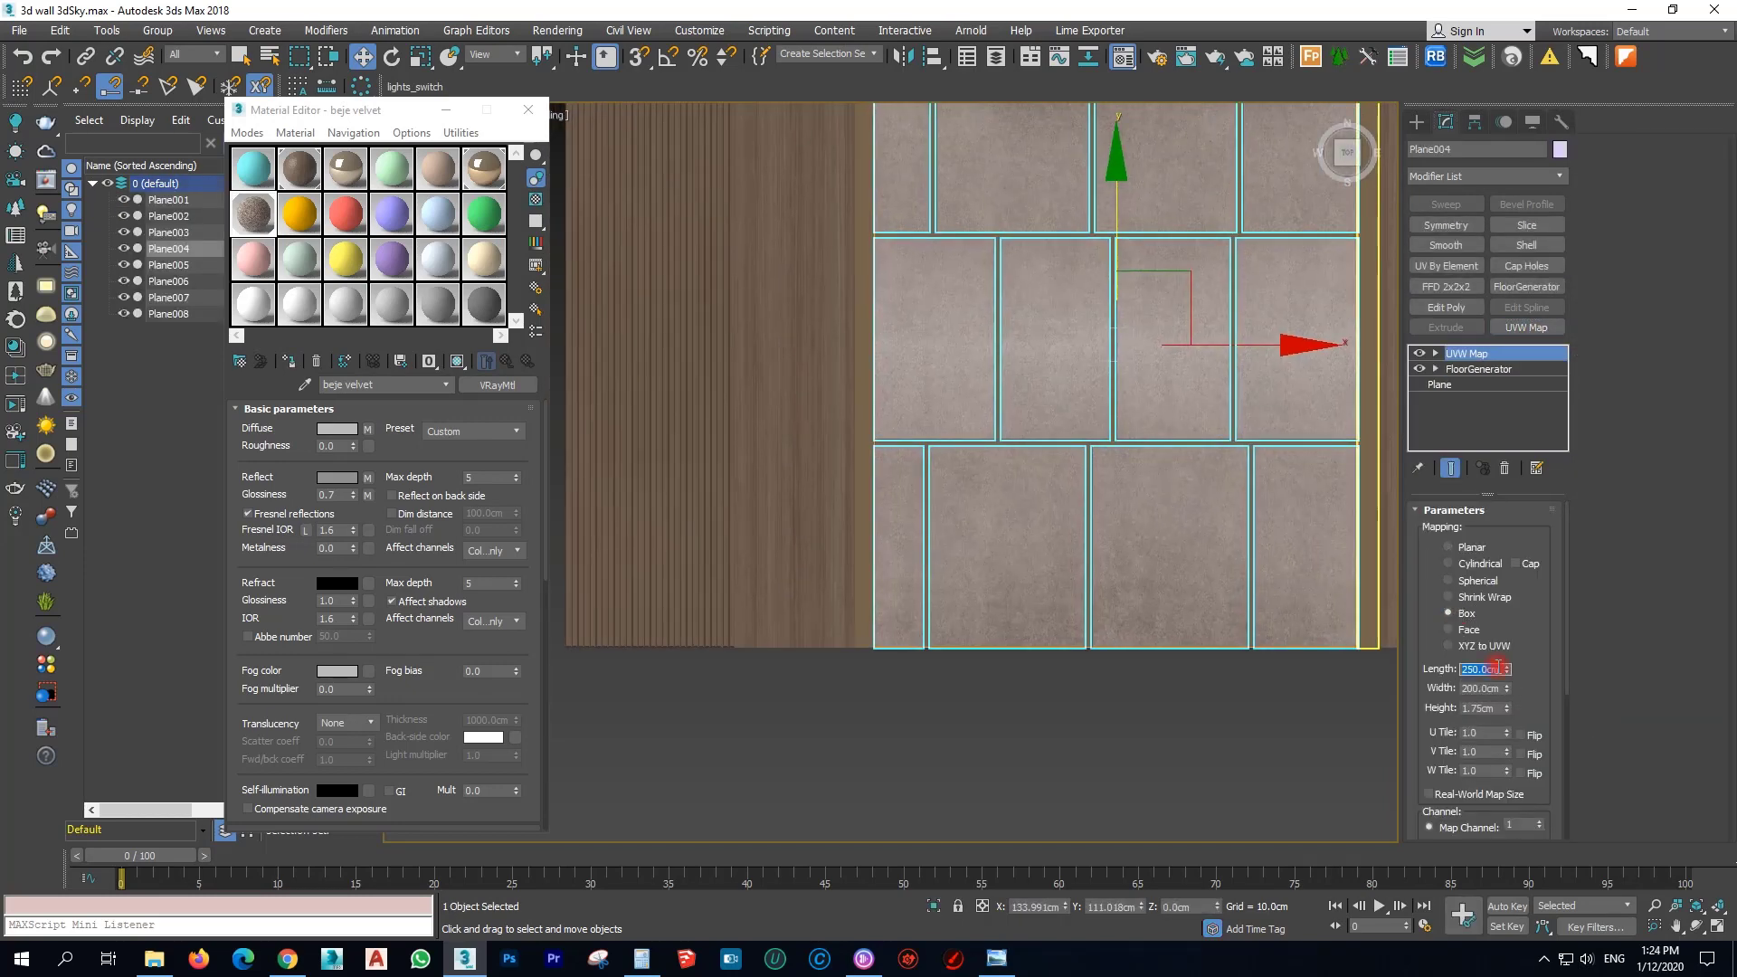
pyautogui.write('80')
pyautogui.press('Tab')
pyautogui.write('80')
pyautogui.press('Tab')
pyautogui.write('8')
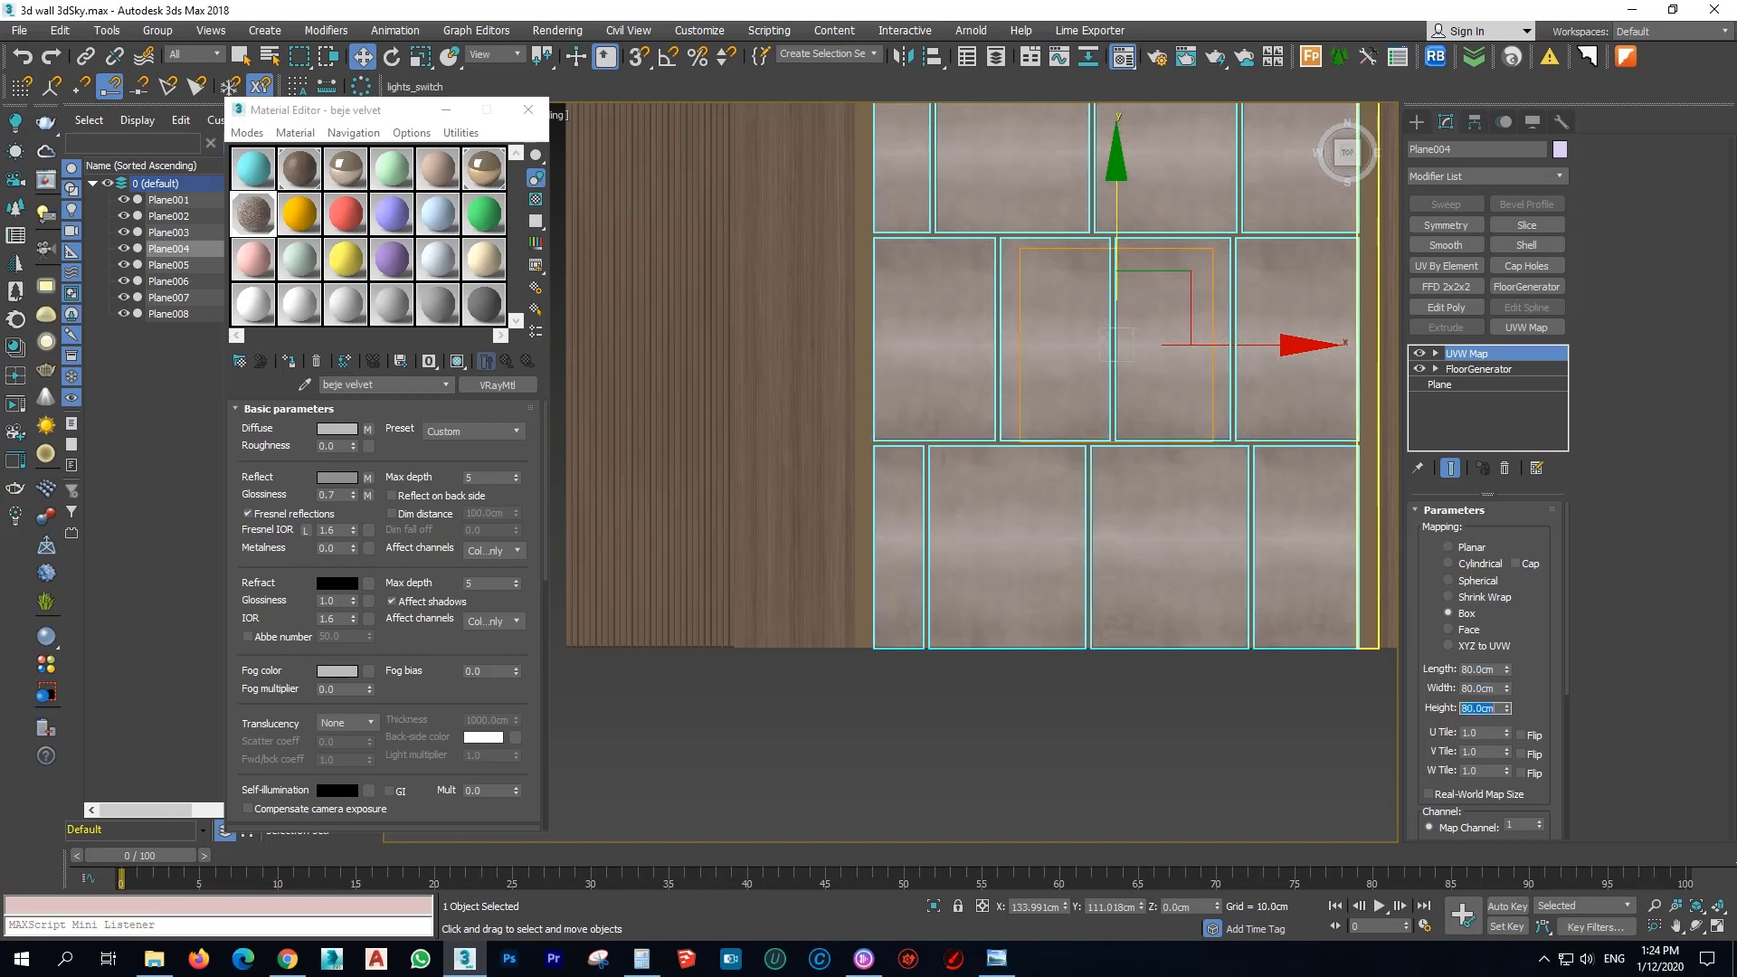
# Examine the velvet mapping on the boards in a perspective view of the whole panel and close the Material Editor.
pyautogui.click(1291, 698)
pyautogui.scroll(3, 1216, 652)
pyautogui.scroll(-6, 1040, 637)
pyautogui.keyDown('alt'); pyautogui.moveTo(1017, 621); pyautogui.dragTo(1078, 598, button='middle'); pyautogui.keyUp('alt')
pyautogui.scroll(3, 1056, 592)
pyautogui.press('z')
pyautogui.scroll(4, 1066, 586)
pyautogui.click(529, 110)
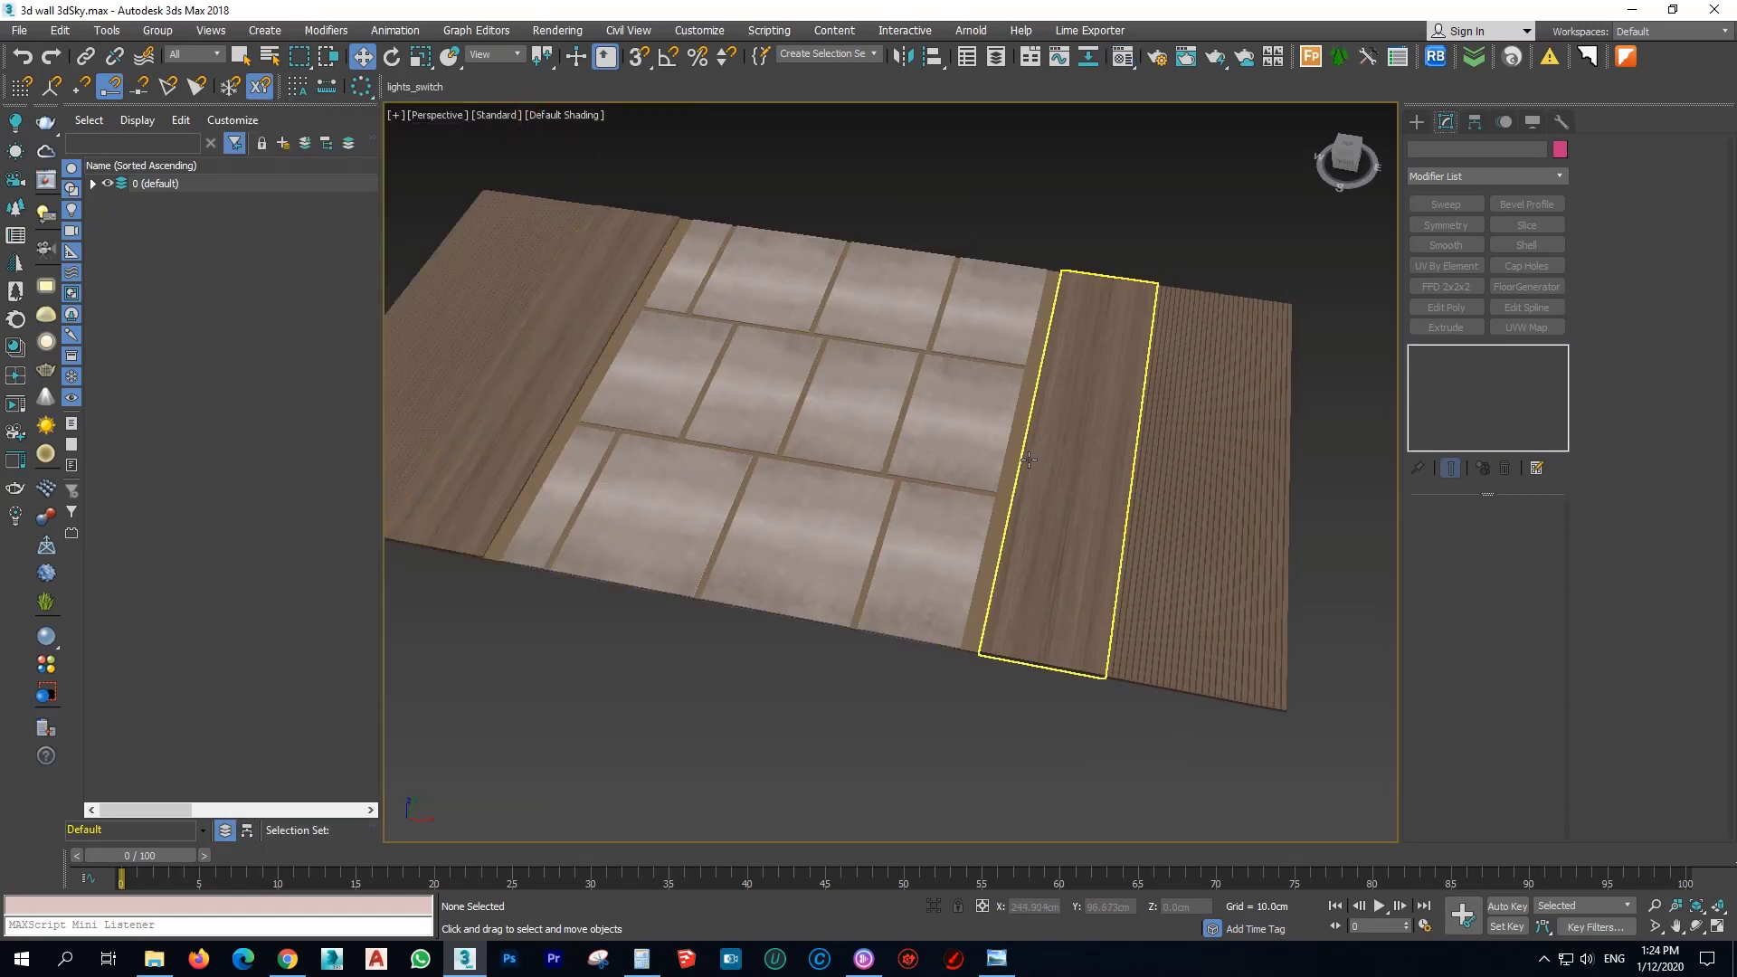
# Group all eight planes of the wall panel under the name Group001.
pyautogui.press('f')
pyautogui.scroll(-3, 1170, 431)
pyautogui.moveTo(1170, 431); pyautogui.dragTo(757, 536)
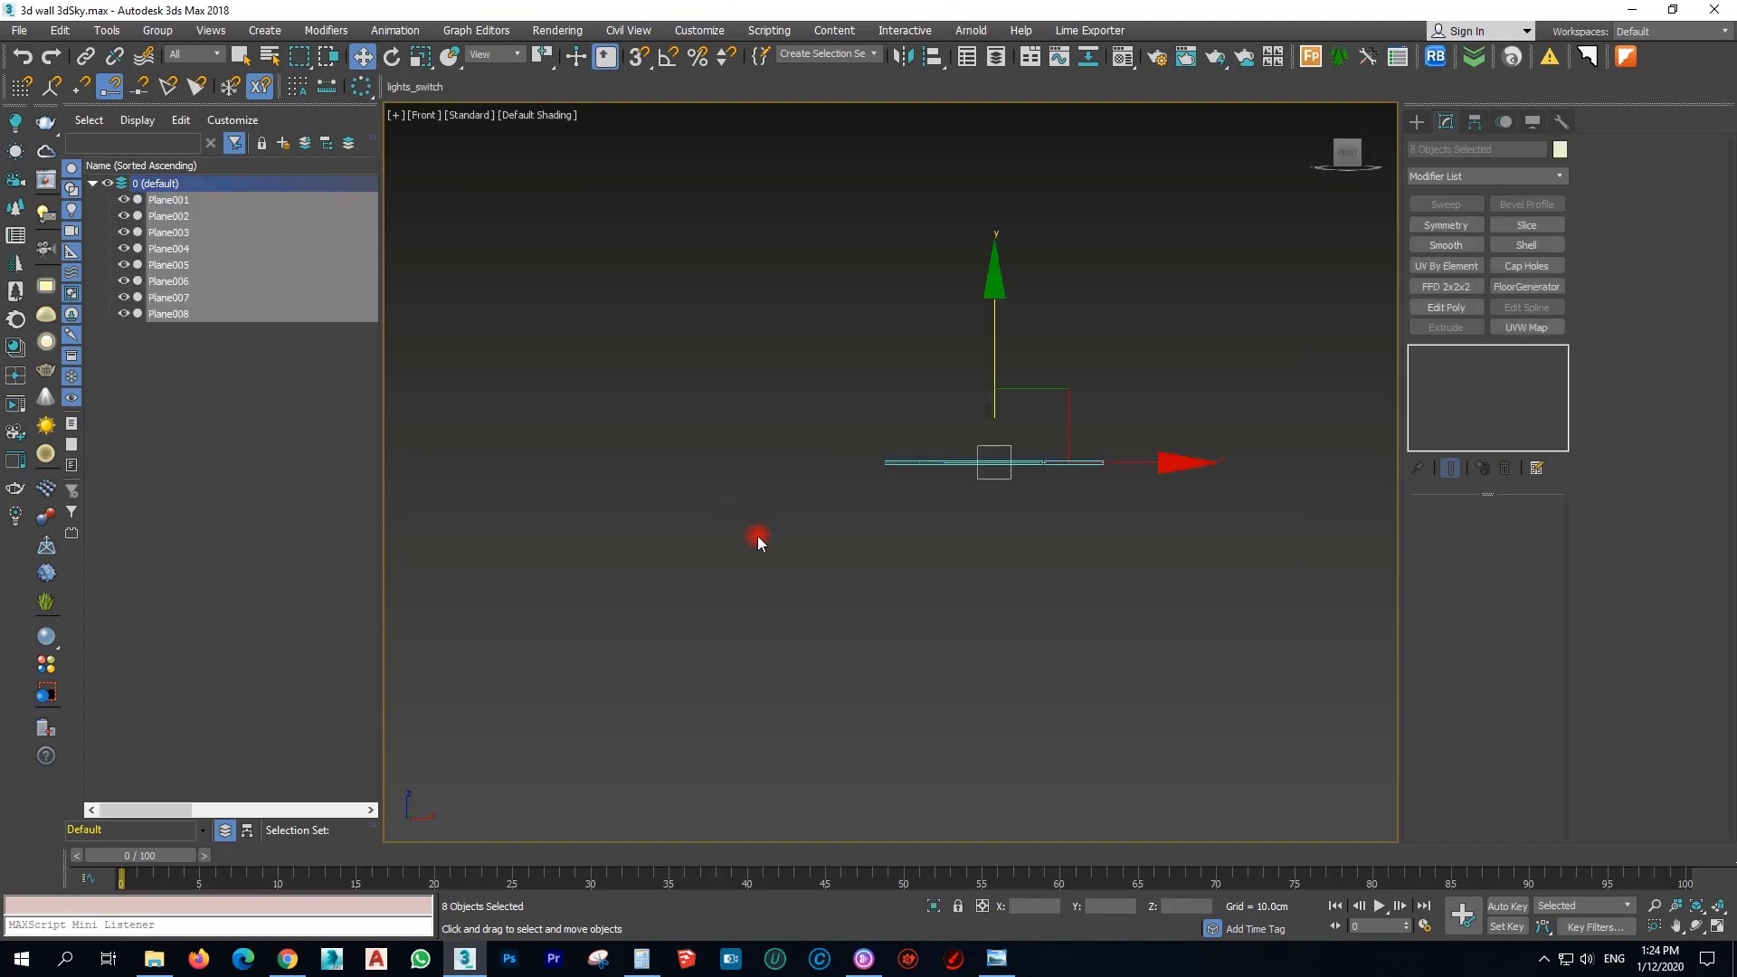
pyautogui.click(161, 30)
pyautogui.click(172, 61)
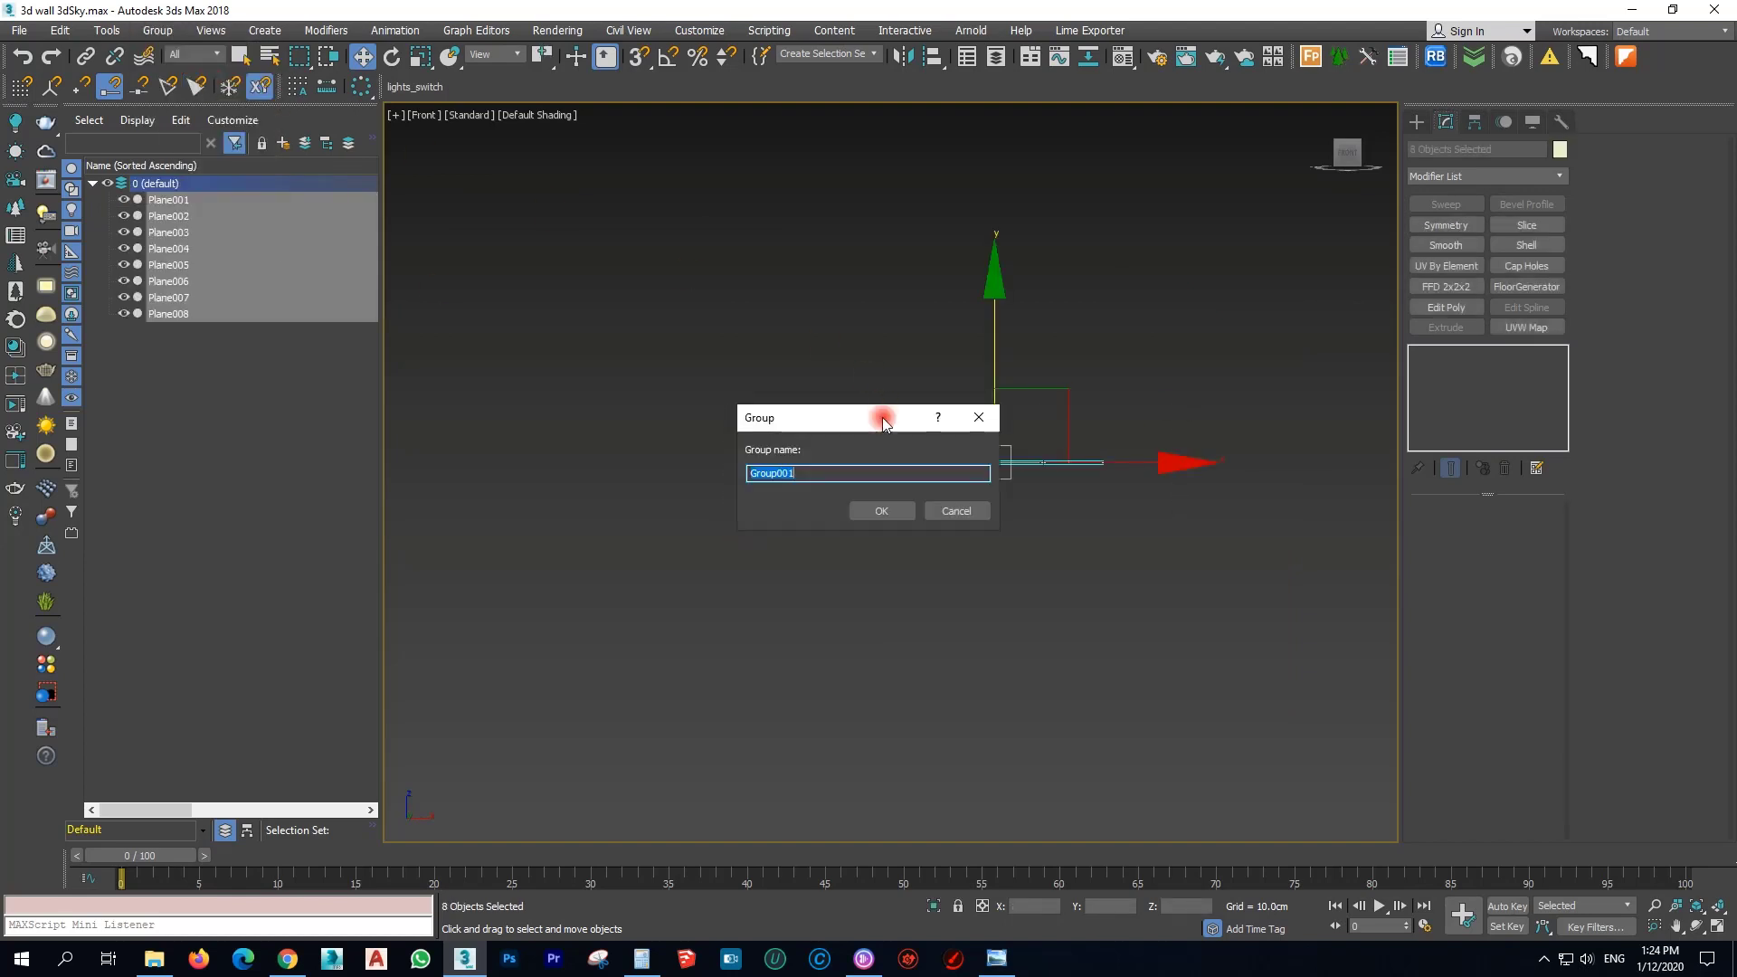
pyautogui.click(877, 512)
# Rotate the panel group 90 degrees about the X axis to stand it upright, using angle snap.
pyautogui.press('e')
pyautogui.moveTo(1012, 310); pyautogui.dragTo(1005, 433)
pyautogui.press('a')
pyautogui.press('p')
pyautogui.press('z')
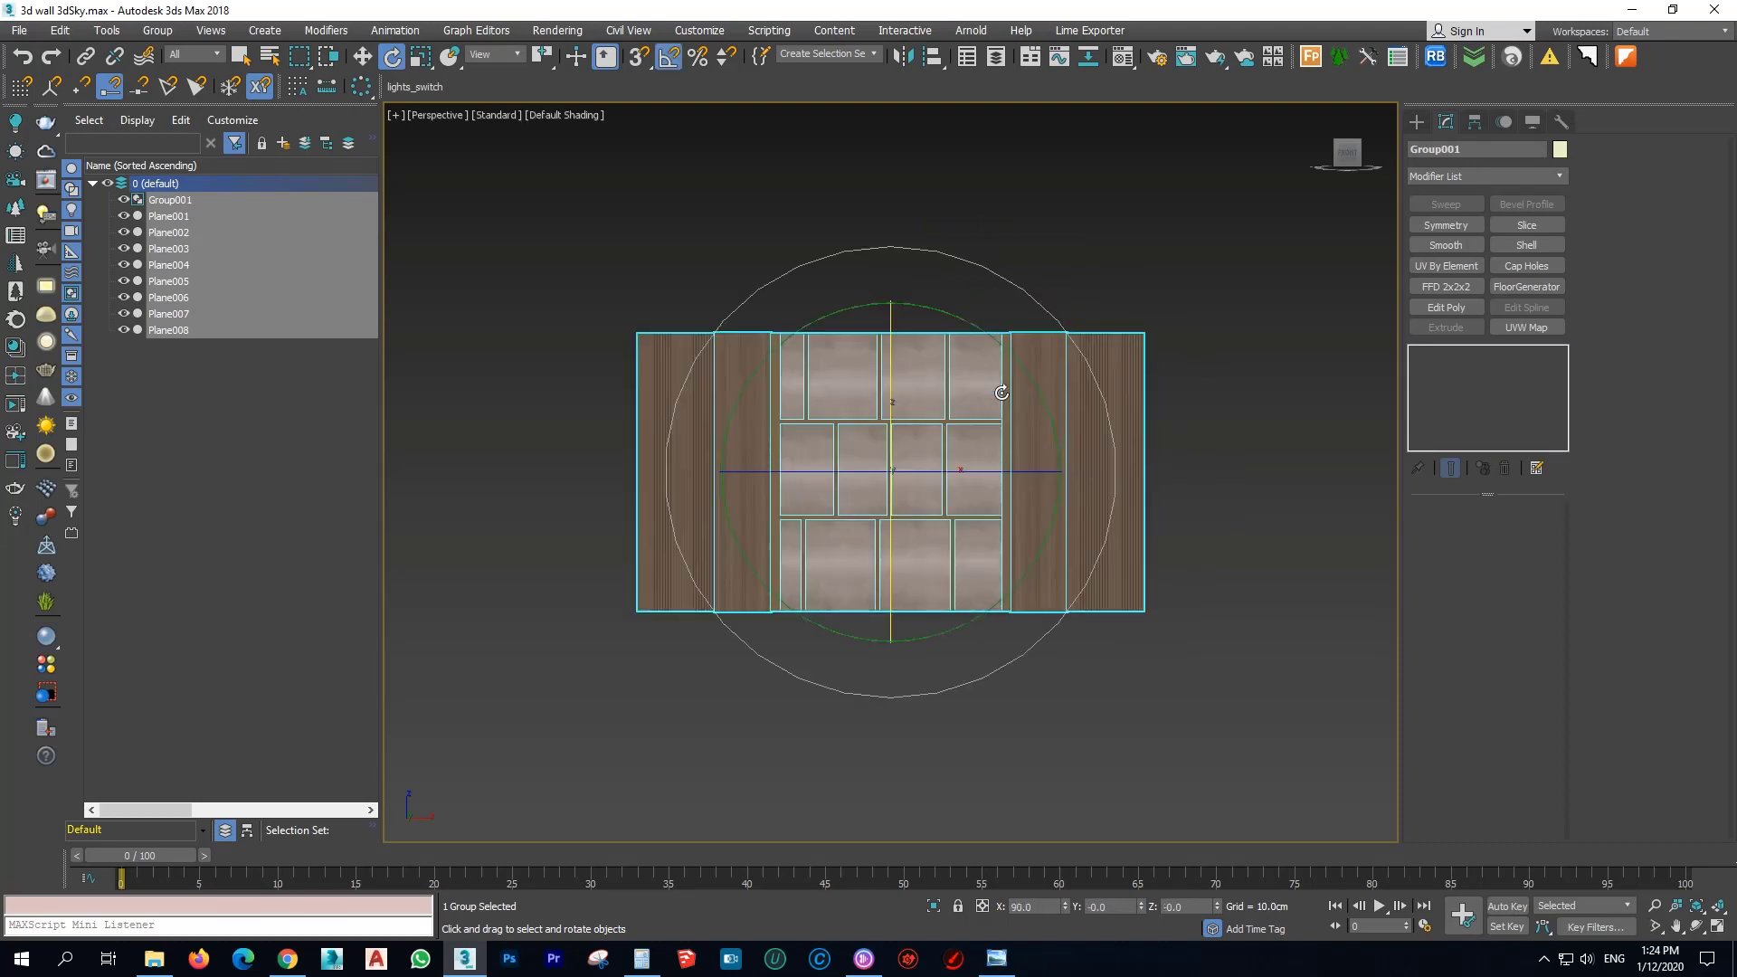
pyautogui.press('w')
pyautogui.click(992, 209)
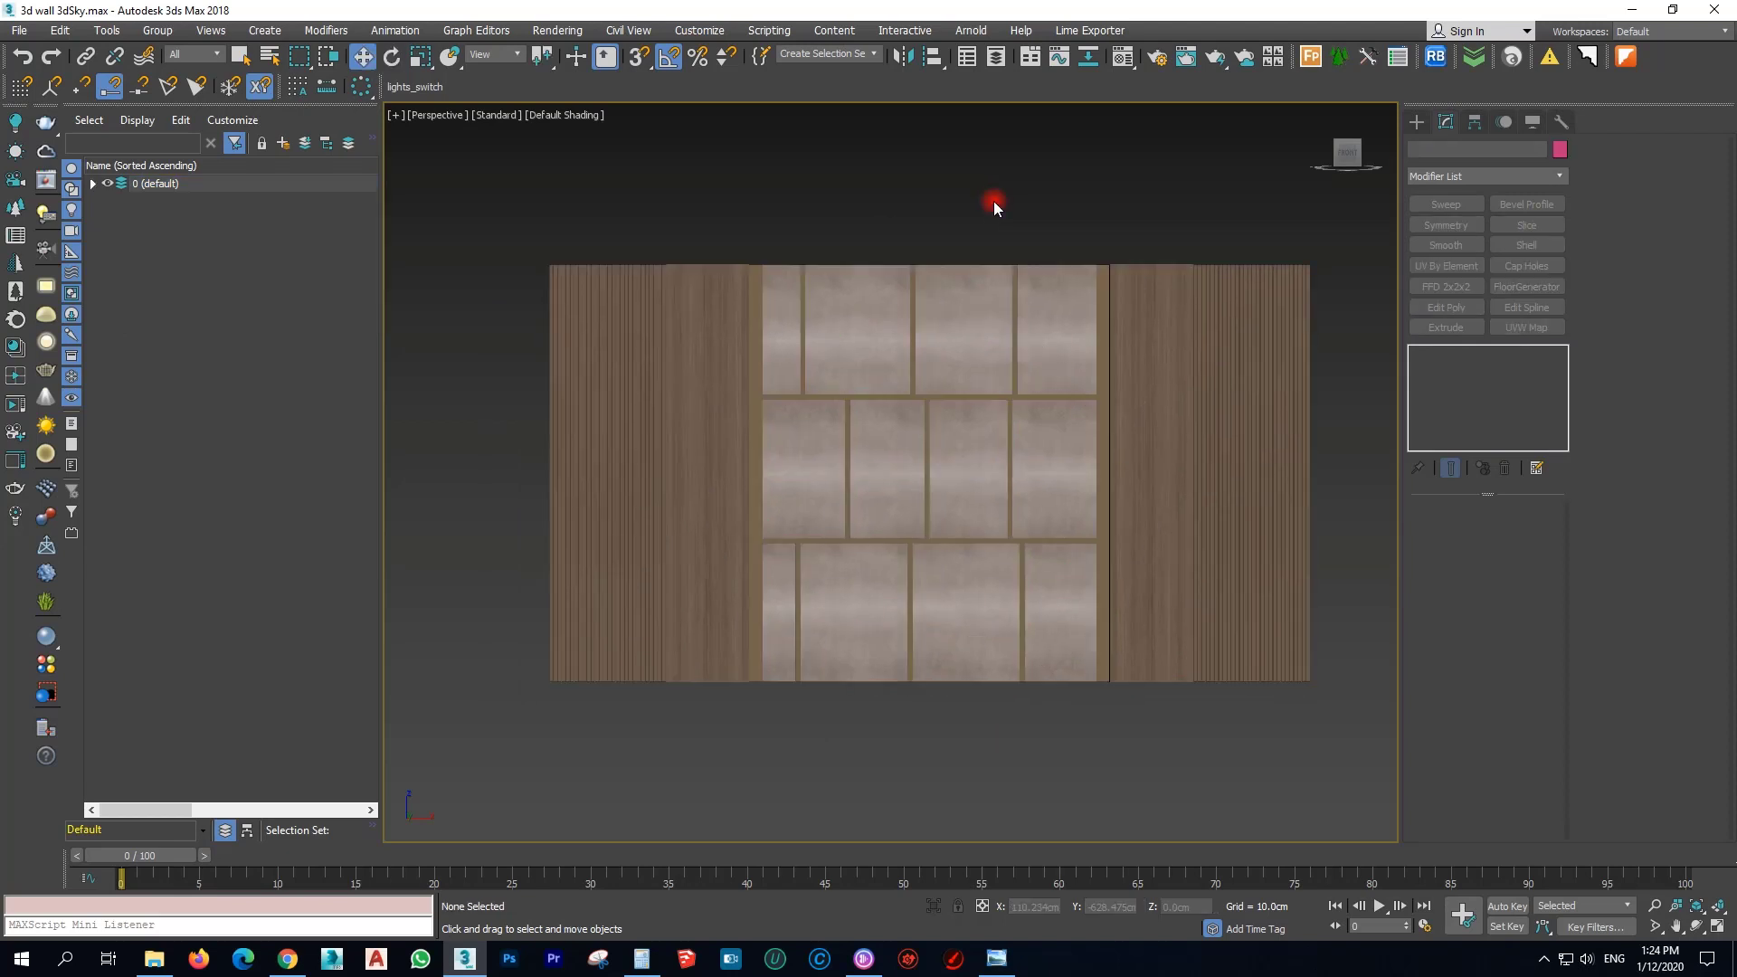
# Display edged faces and frame the upright panel in the front view.
pyautogui.press('F4')
pyautogui.scroll(2, 991, 218)
pyautogui.moveTo(988, 230); pyautogui.dragTo(993, 192, button='middle')
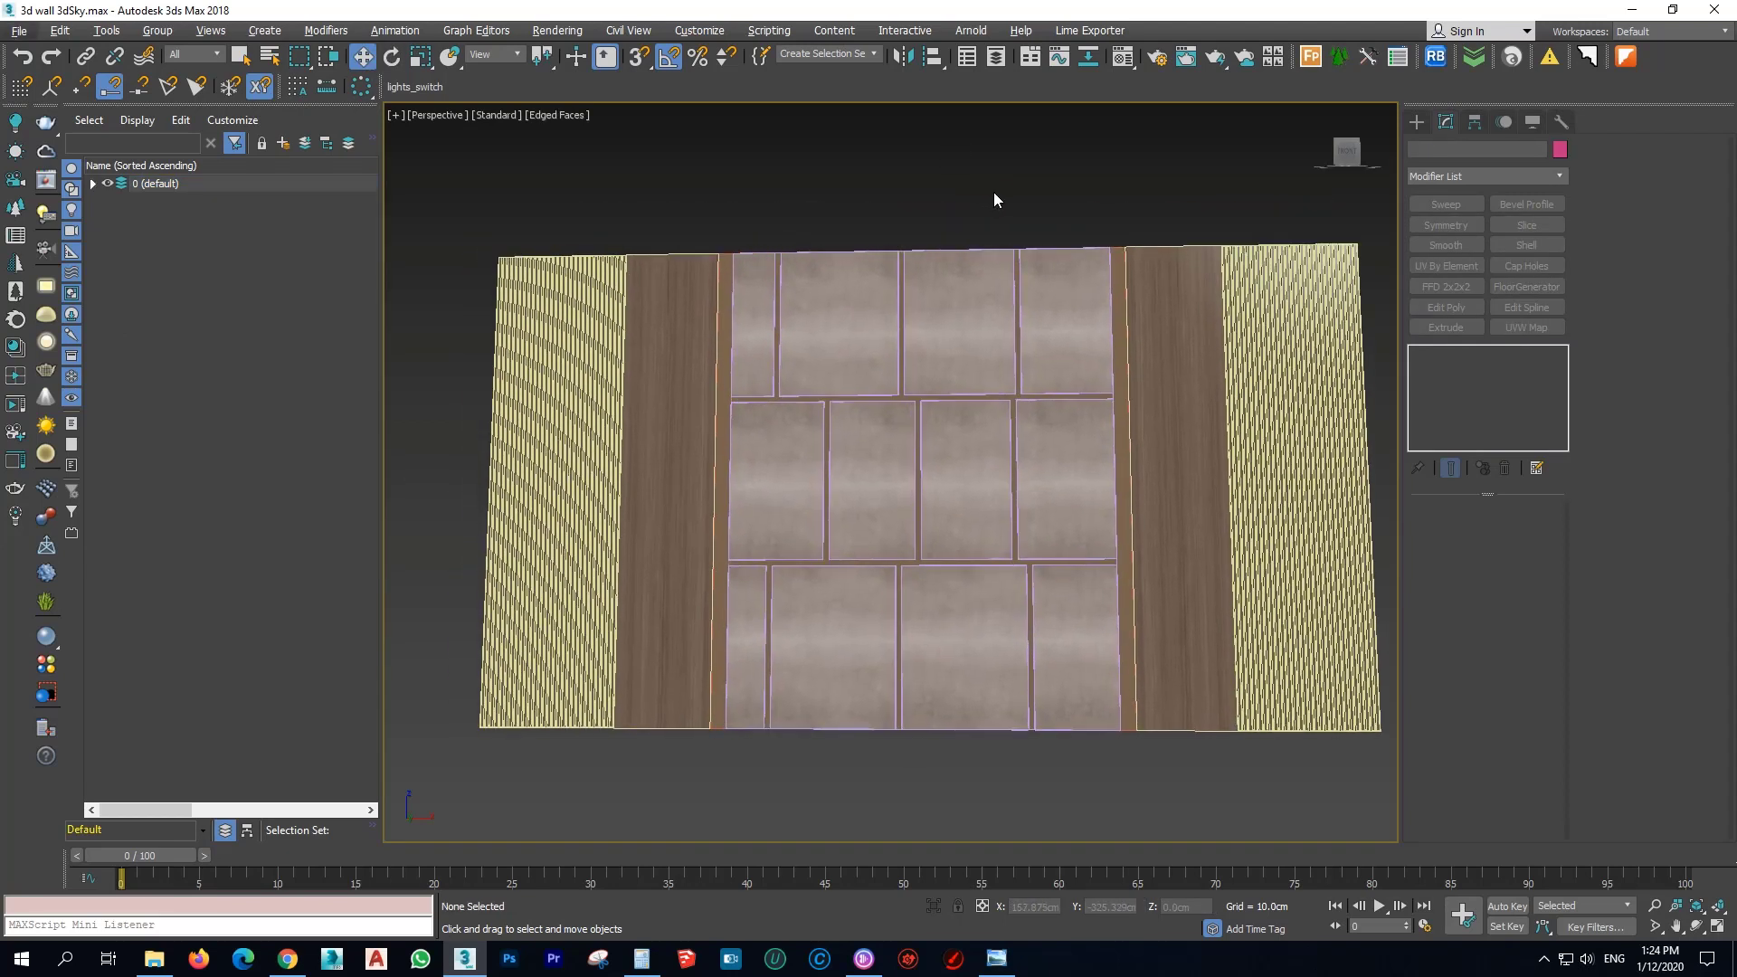
pyautogui.hotkey('alt', 'f')
pyautogui.click(1042, 219)
pyautogui.press('f')
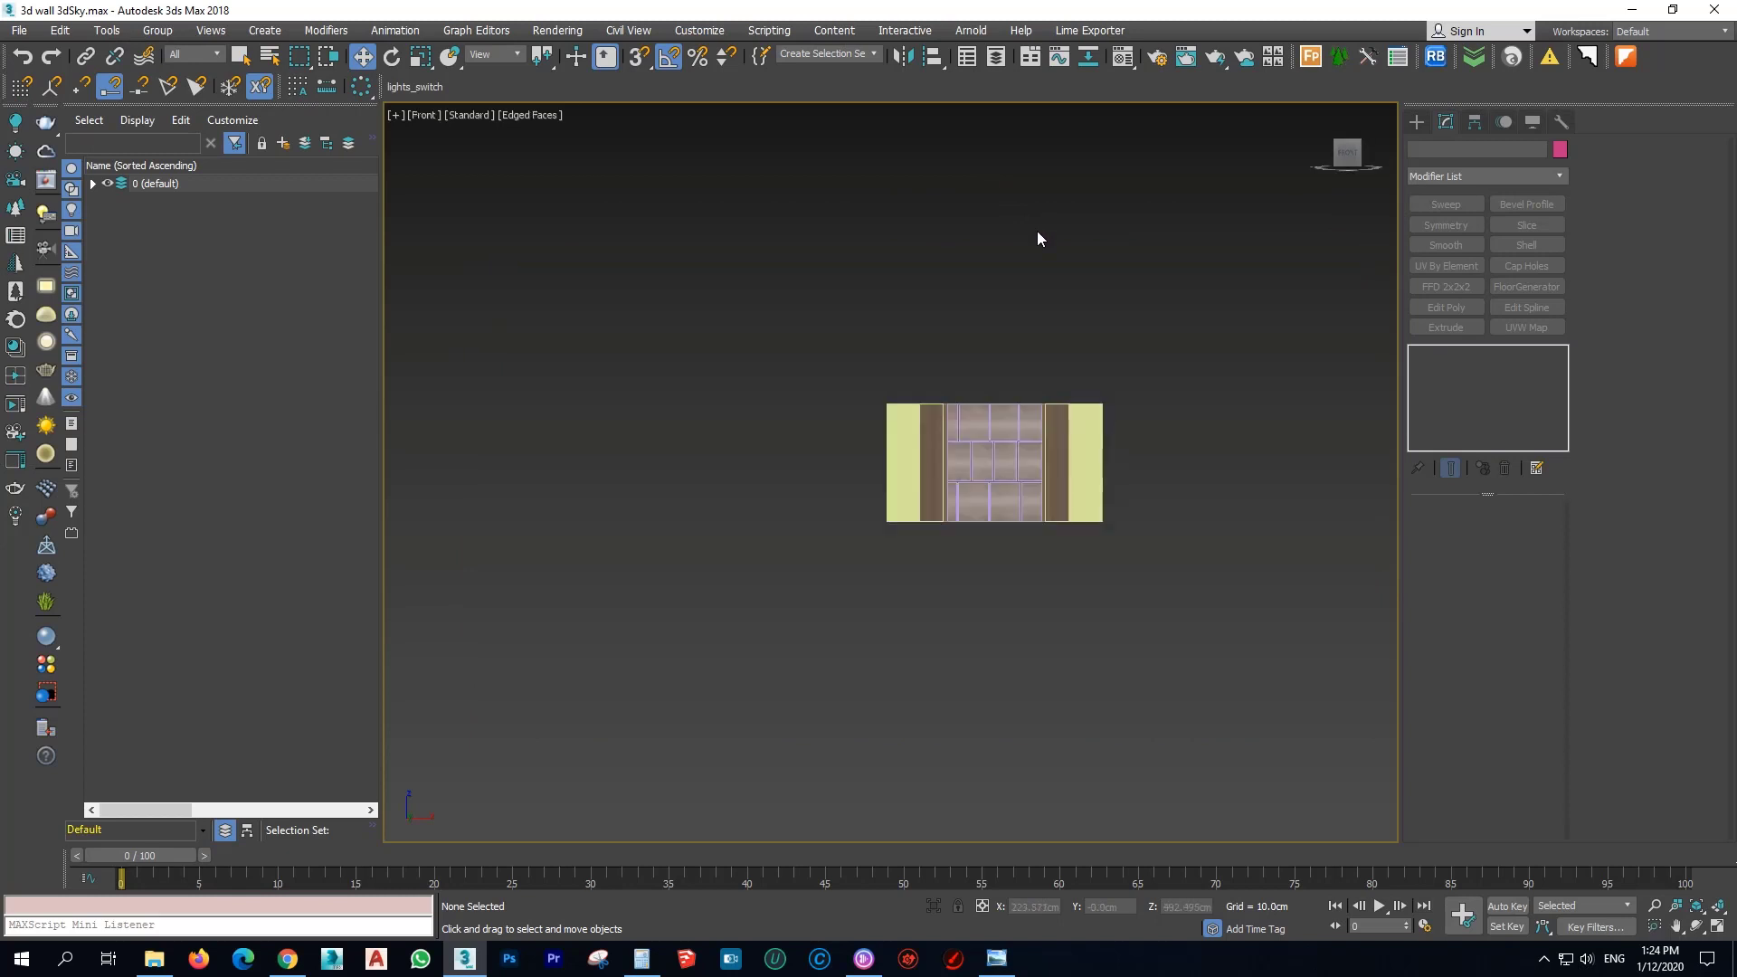
pyautogui.scroll(6, 988, 436)
pyautogui.moveTo(989, 417); pyautogui.dragTo(909, 349, button='middle')
pyautogui.scroll(1, 892, 332)
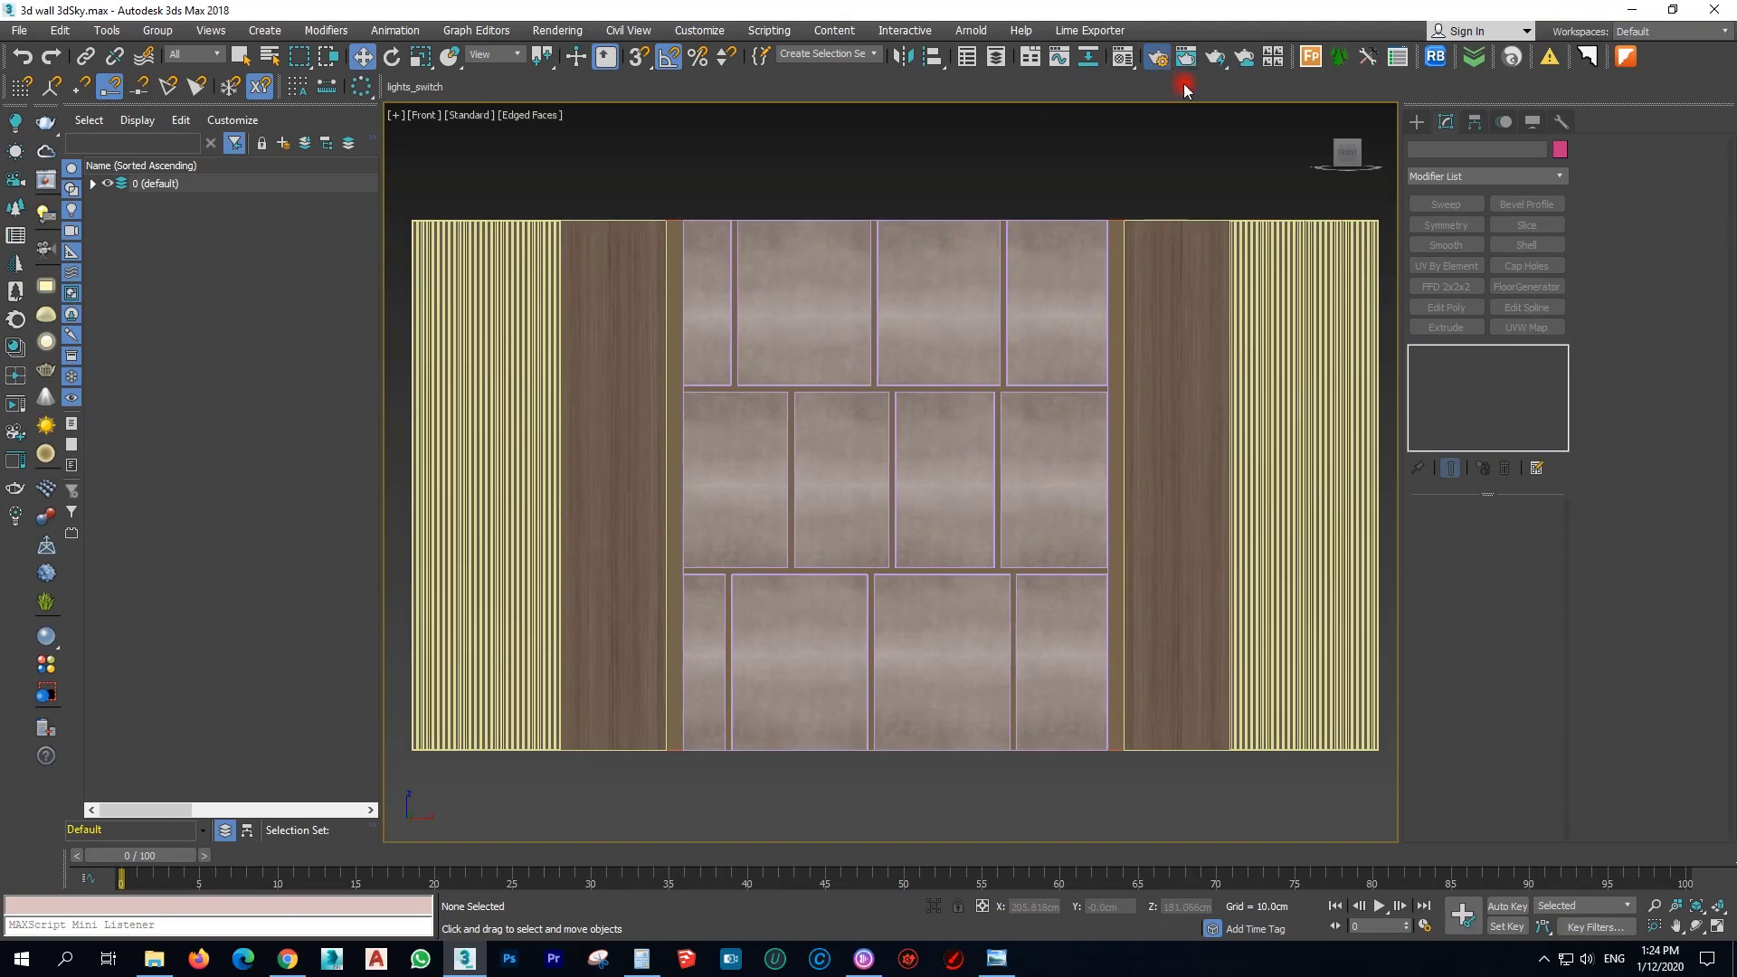
# Show the safe frame and set the render output size to 656 × 371, then minimise Render Setup.
pyautogui.press('F10')
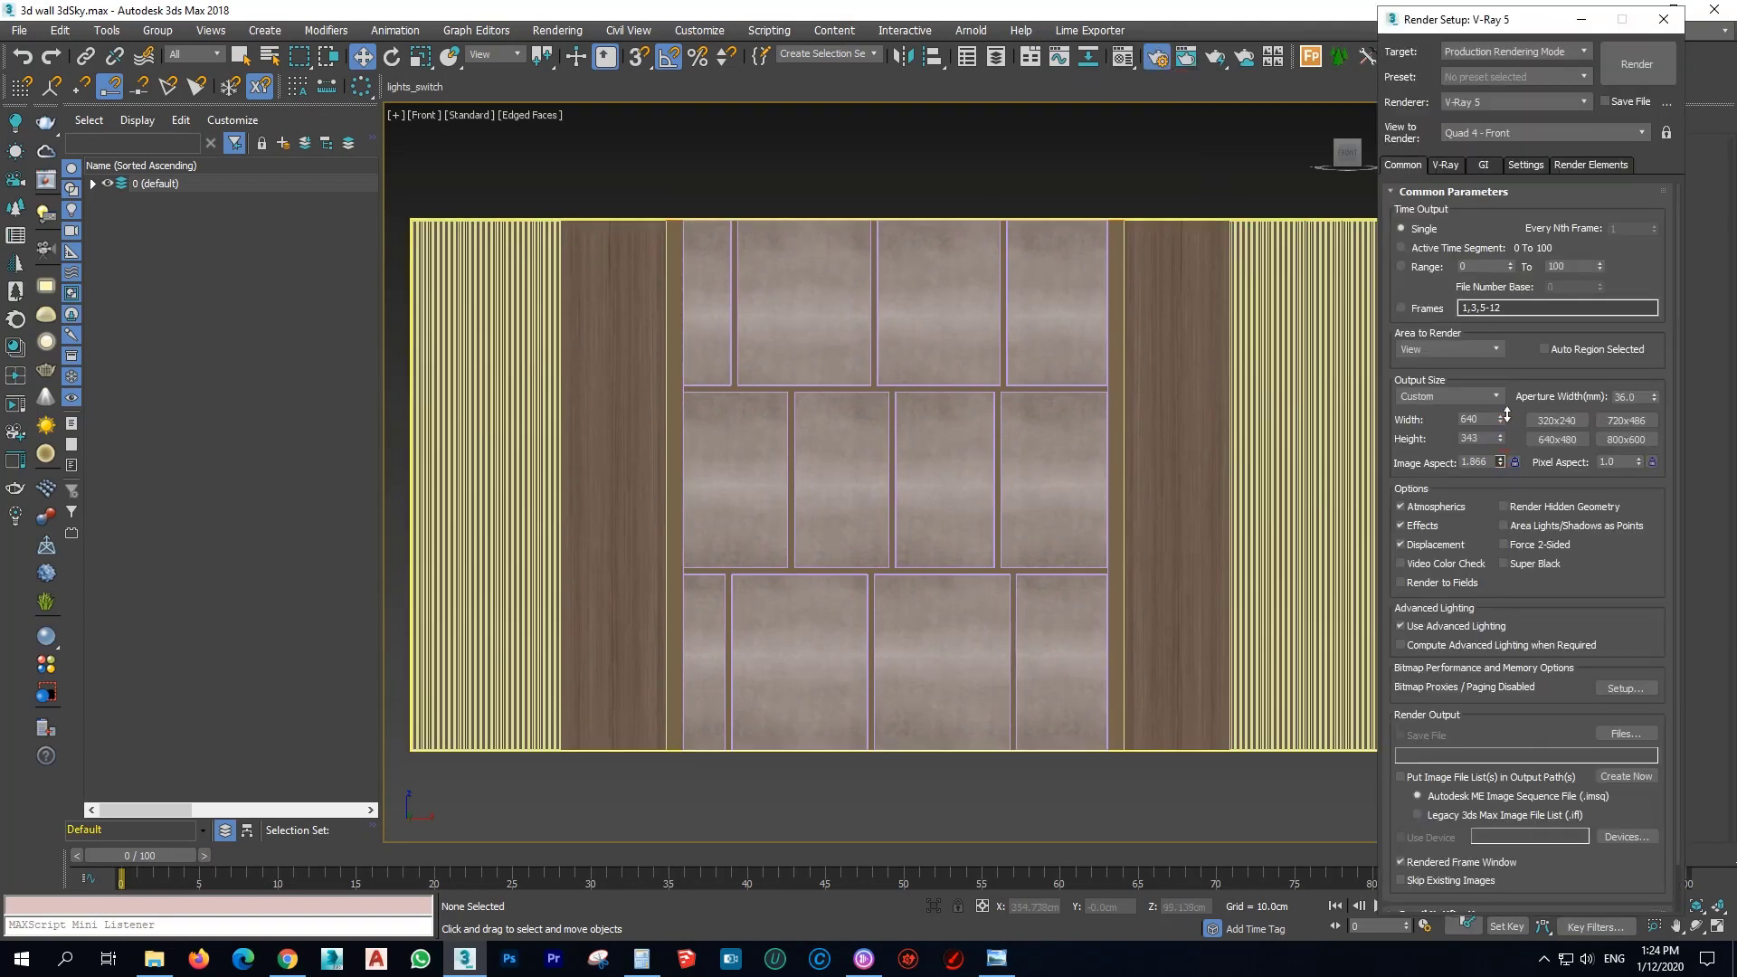
pyautogui.click(1105, 389)
pyautogui.hotkey('shift', 'f')
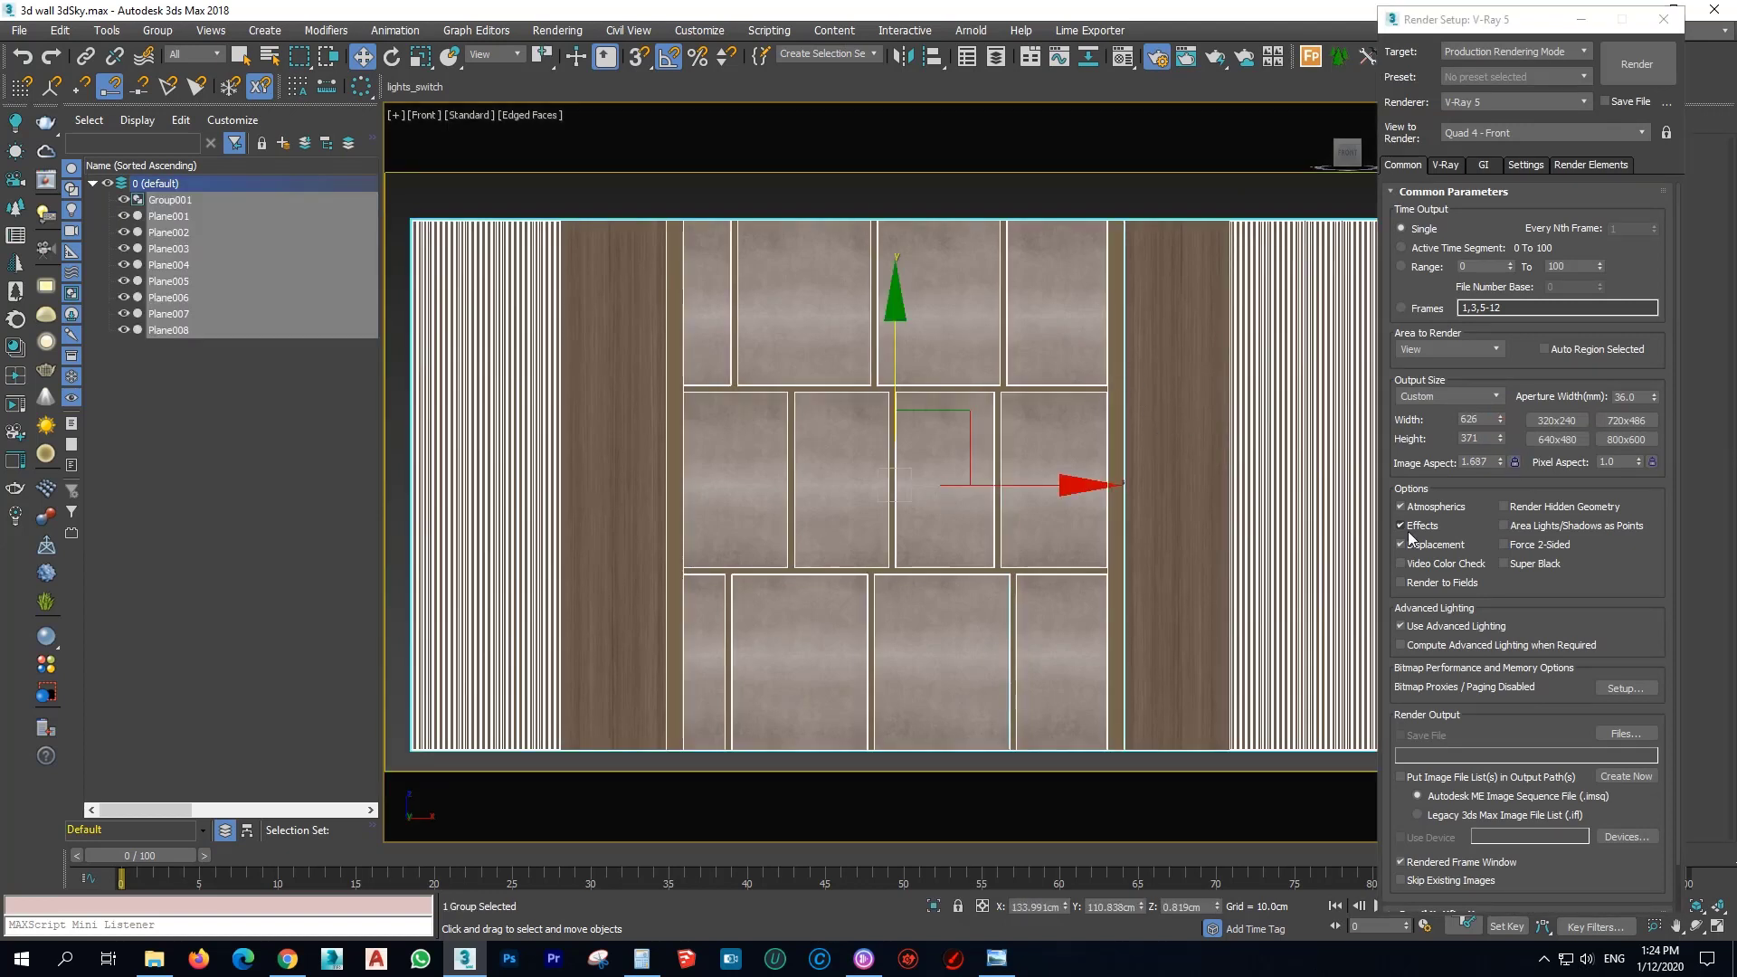
pyautogui.moveTo(1505, 422); pyautogui.dragTo(1499, 389)
pyautogui.moveTo(1036, 422); pyautogui.dragTo(1023, 407, button='middle')
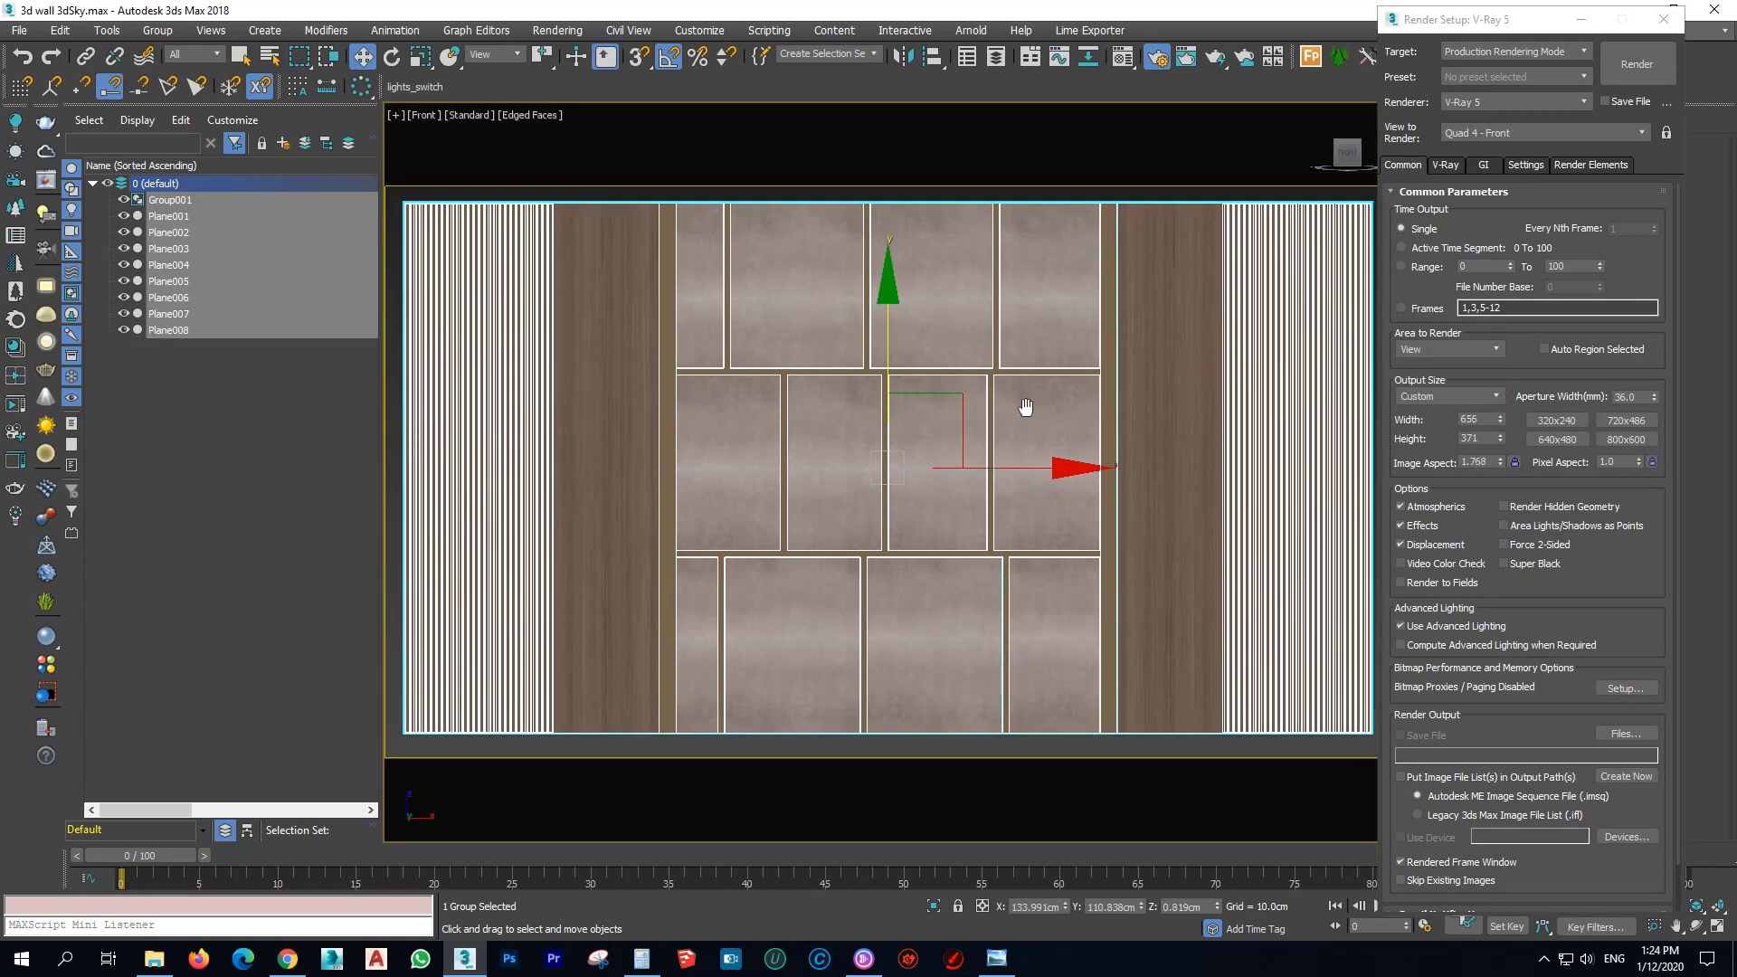
pyautogui.moveTo(1430, 23); pyautogui.dragTo(1498, 27)
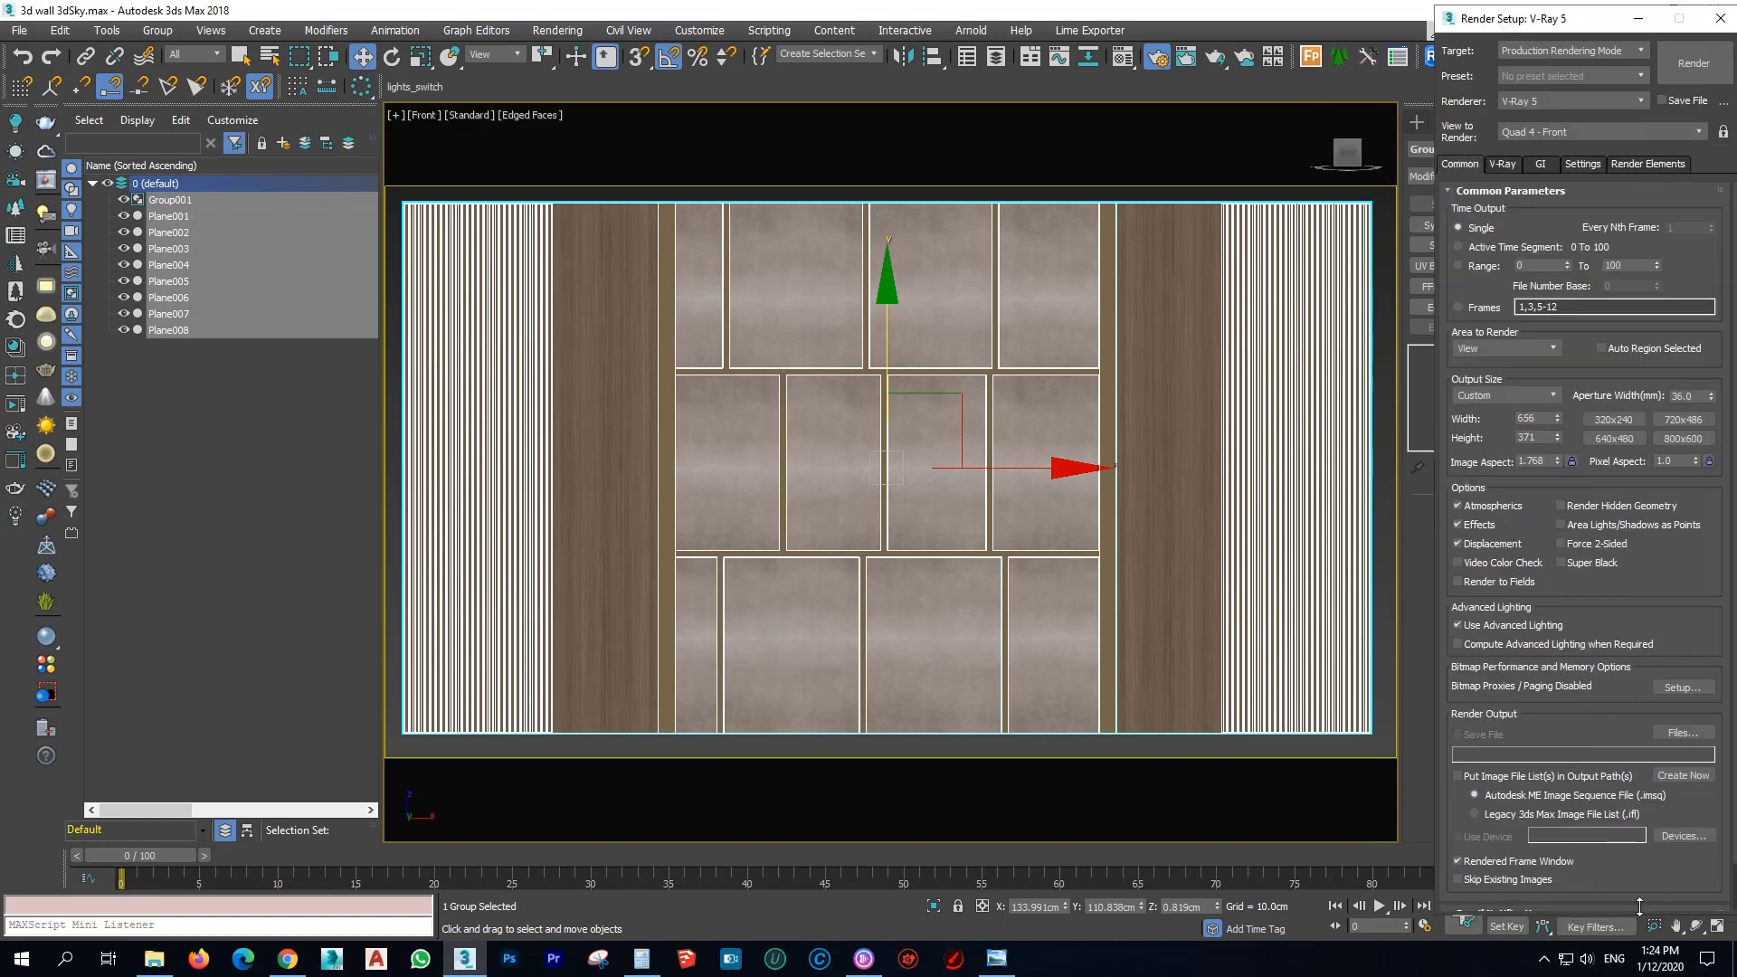
pyautogui.click(1638, 19)
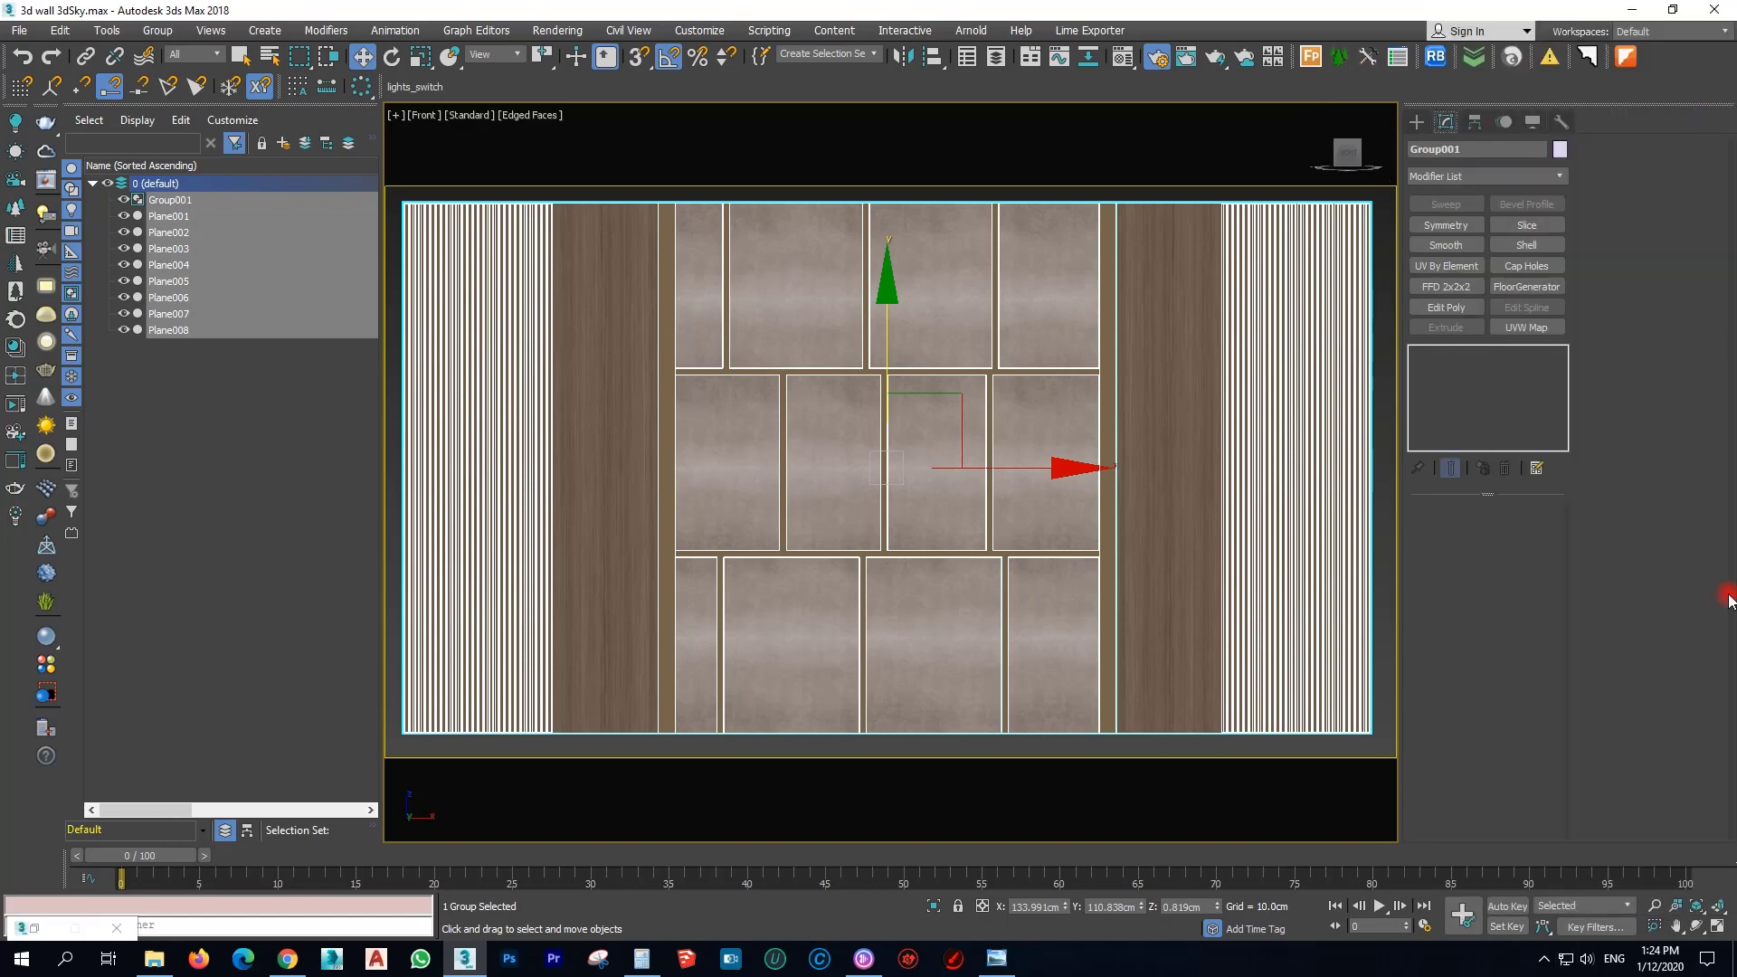
# Zoom the front view in until the panel fills the safe frame.
pyautogui.click(1654, 905)
pyautogui.moveTo(950, 527); pyautogui.dragTo(973, 513)
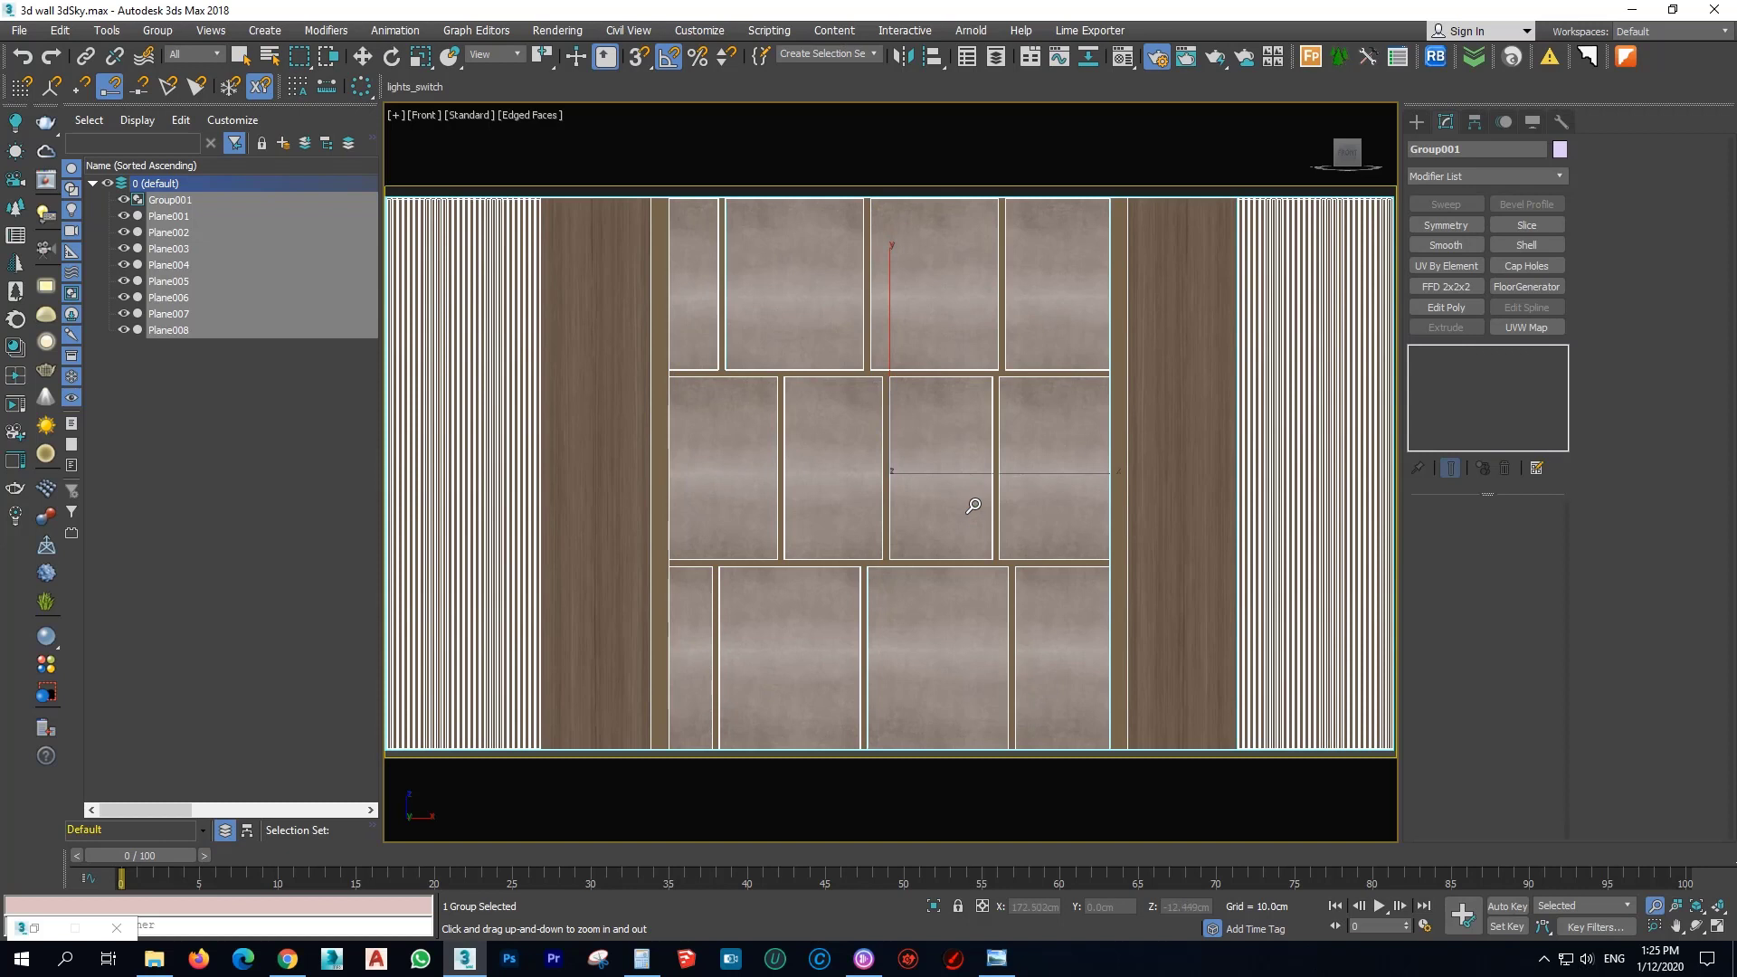
pyautogui.moveTo(974, 505); pyautogui.dragTo(973, 501)
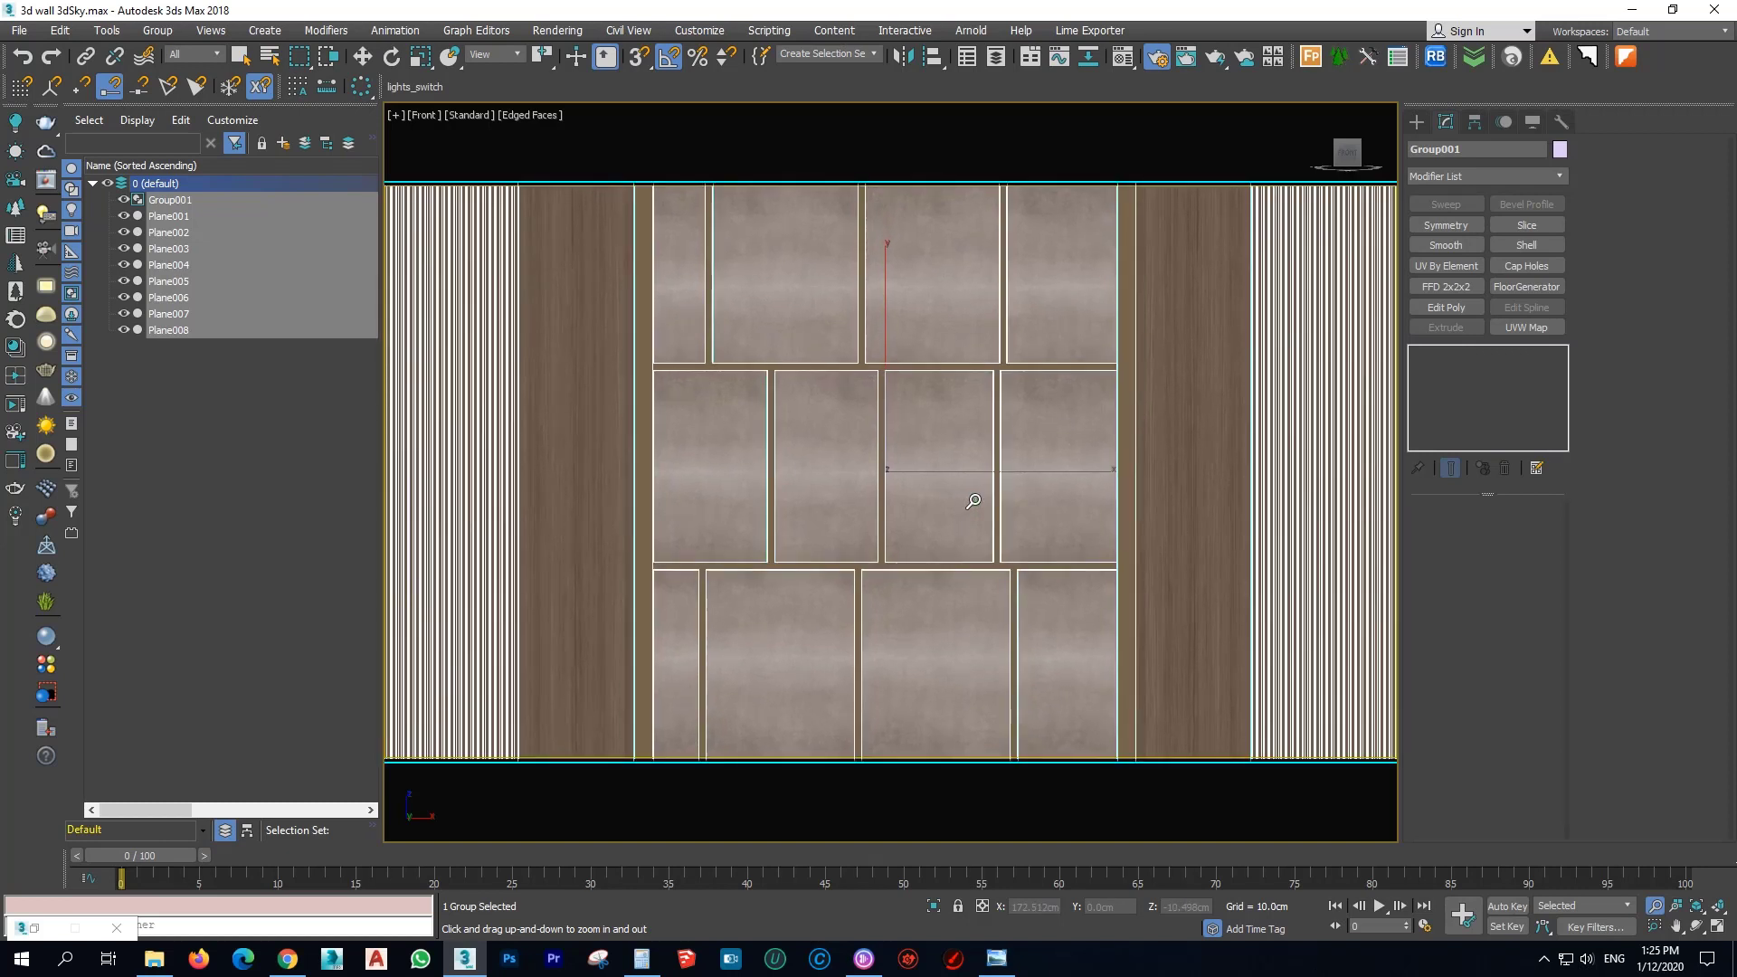
pyautogui.press('F4')
pyautogui.press('F4')
# Reopen Render Setup and the V-Ray Frame Buffer, collapse the render history and shrink the buffer window beside the settings.
pyautogui.click(1158, 58)
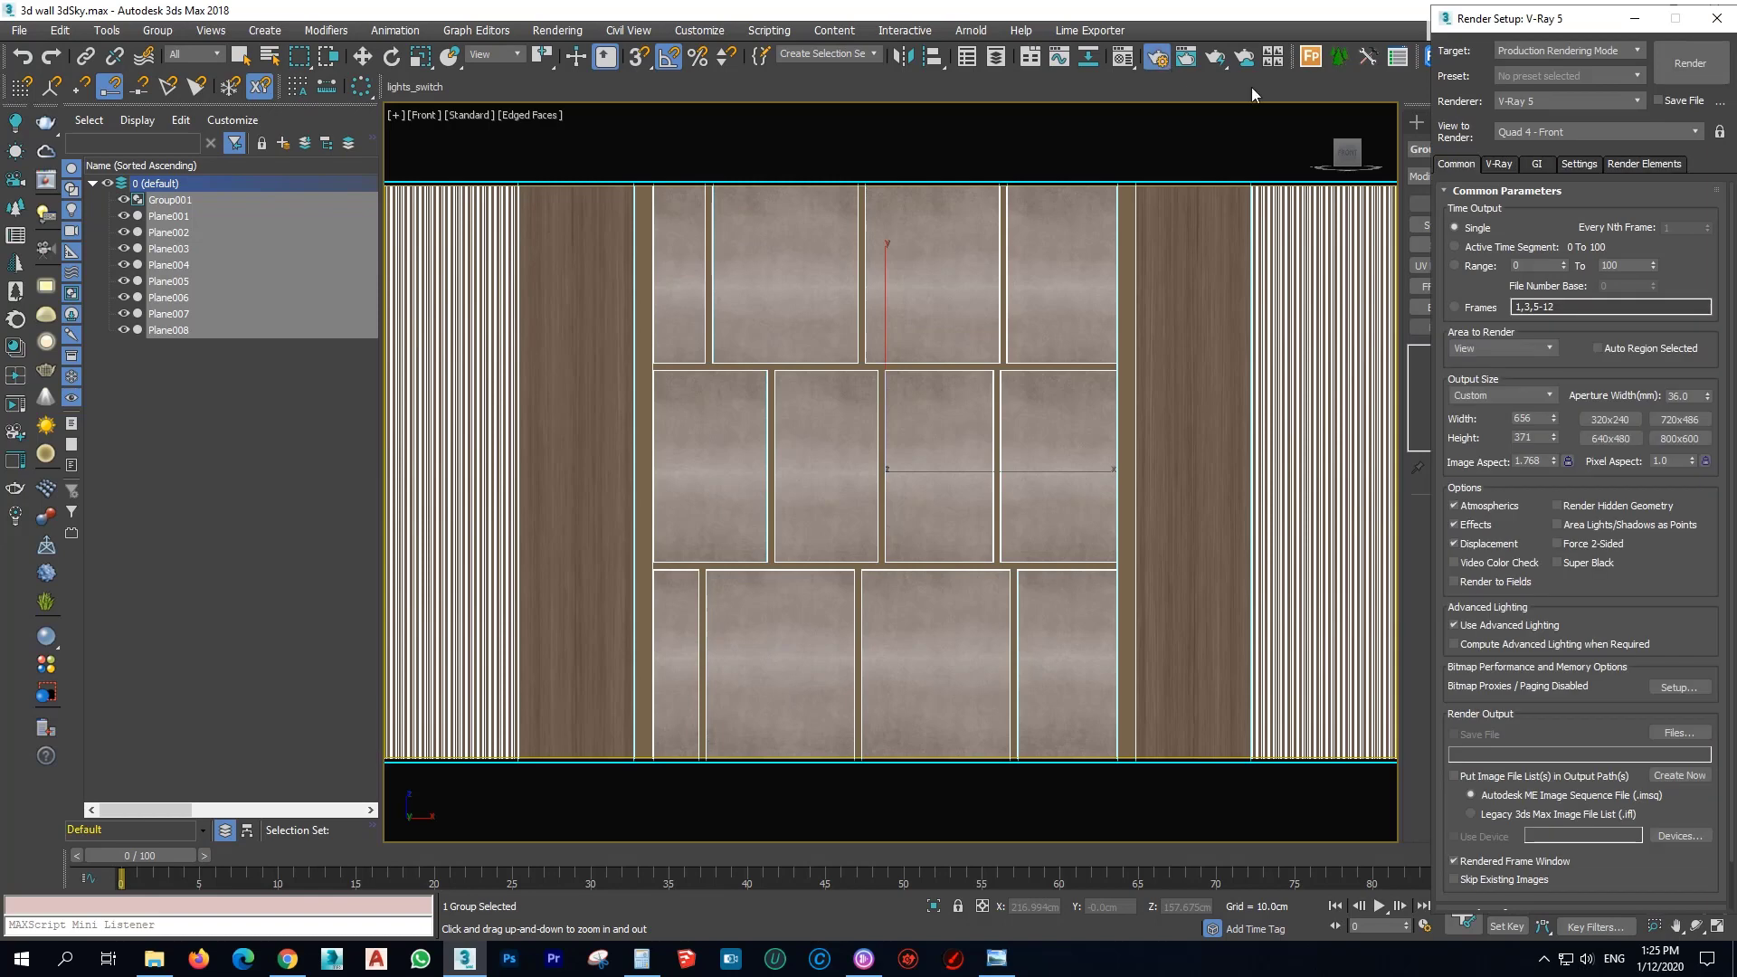
pyautogui.click(47, 182)
pyautogui.moveTo(1538, 181); pyautogui.dragTo(939, 58)
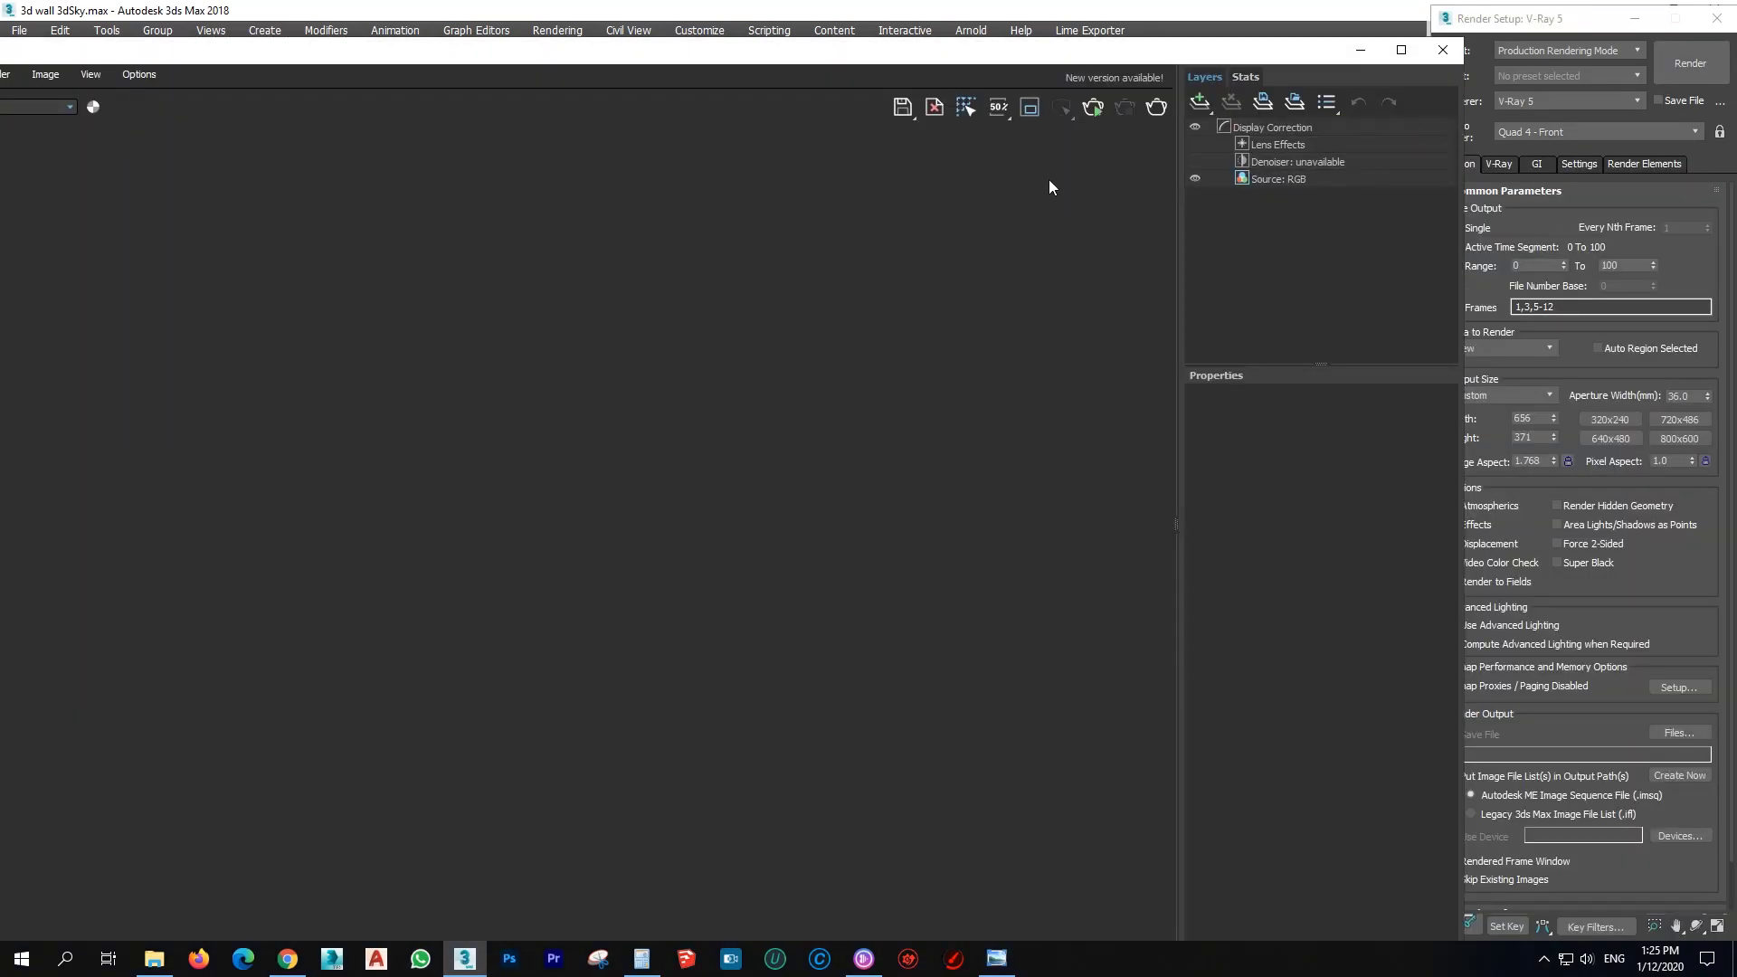
pyautogui.moveTo(823, 67); pyautogui.dragTo(1221, 96)
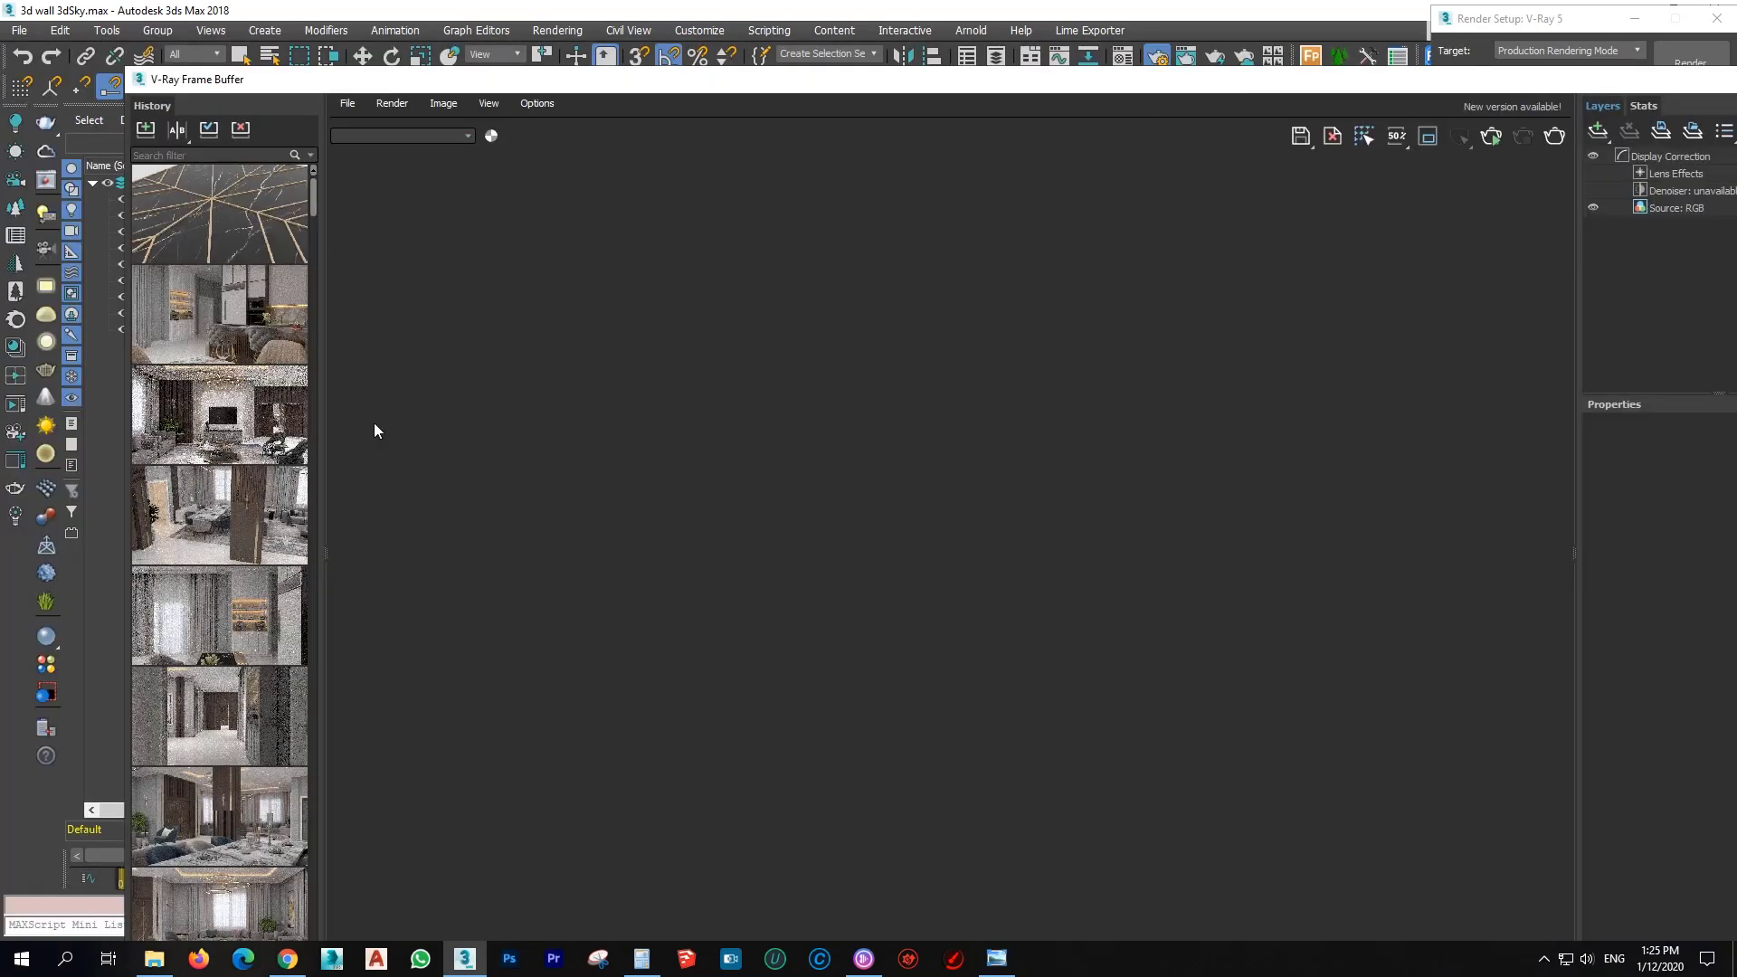
pyautogui.moveTo(327, 551); pyautogui.dragTo(127, 552)
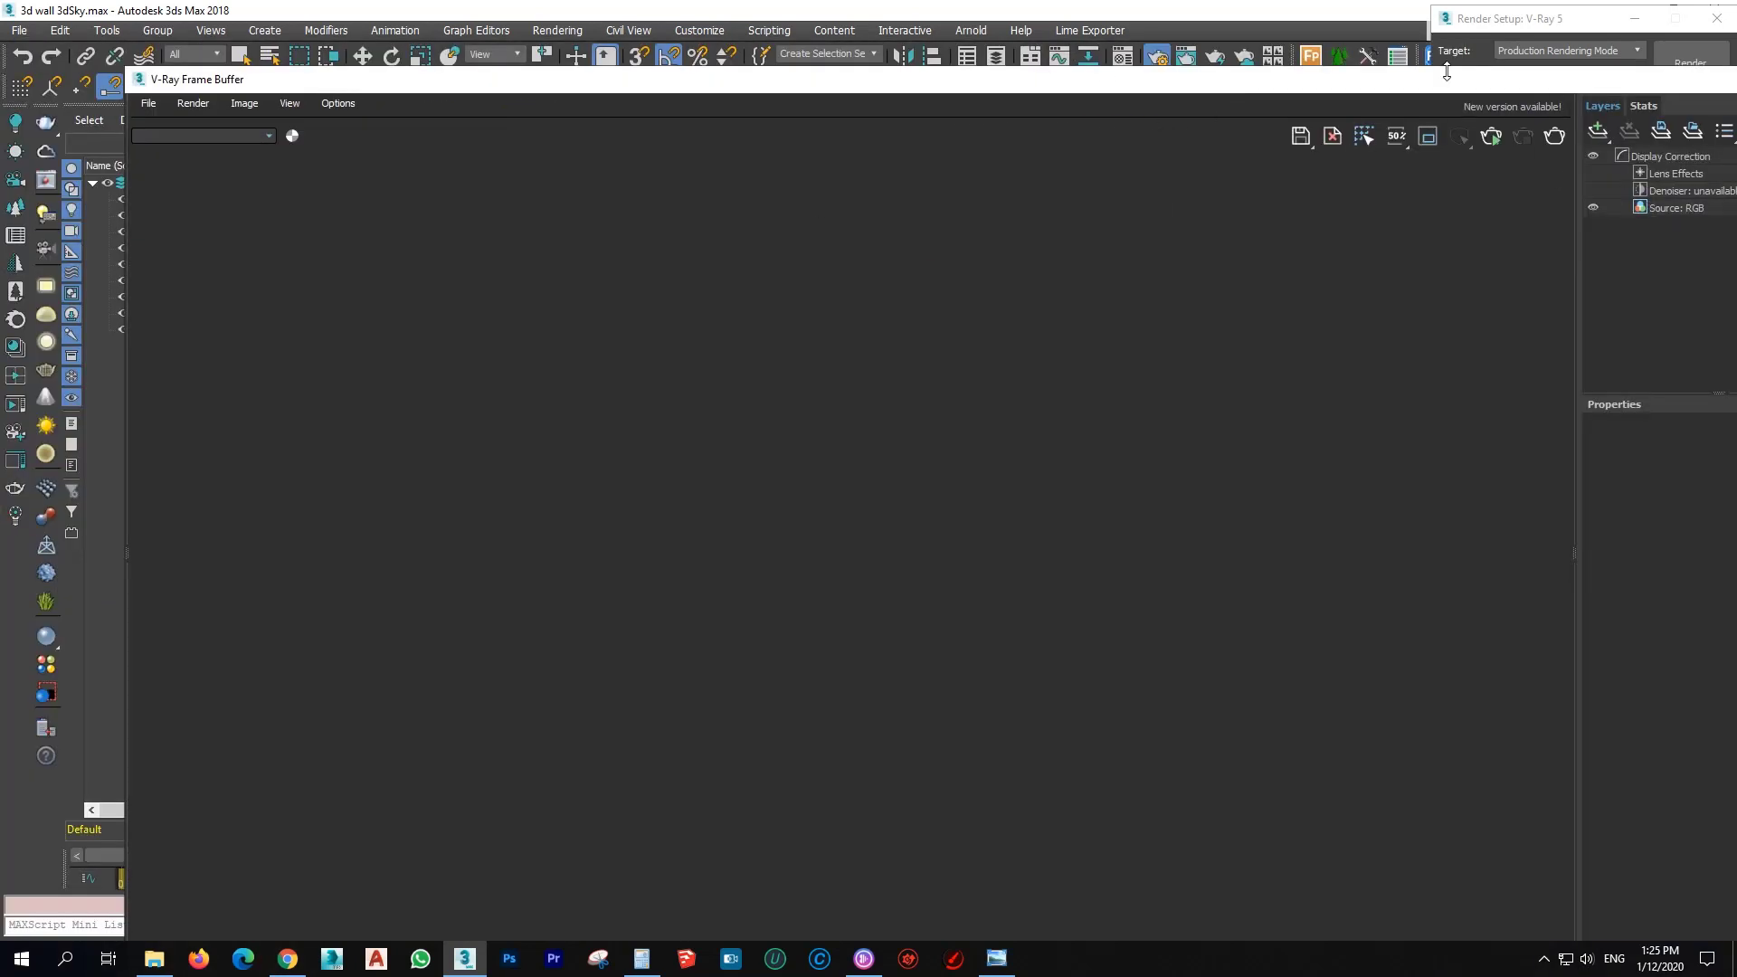
pyautogui.moveTo(1218, 83); pyautogui.dragTo(856, 69)
pyautogui.moveTo(1499, 245); pyautogui.dragTo(834, 244)
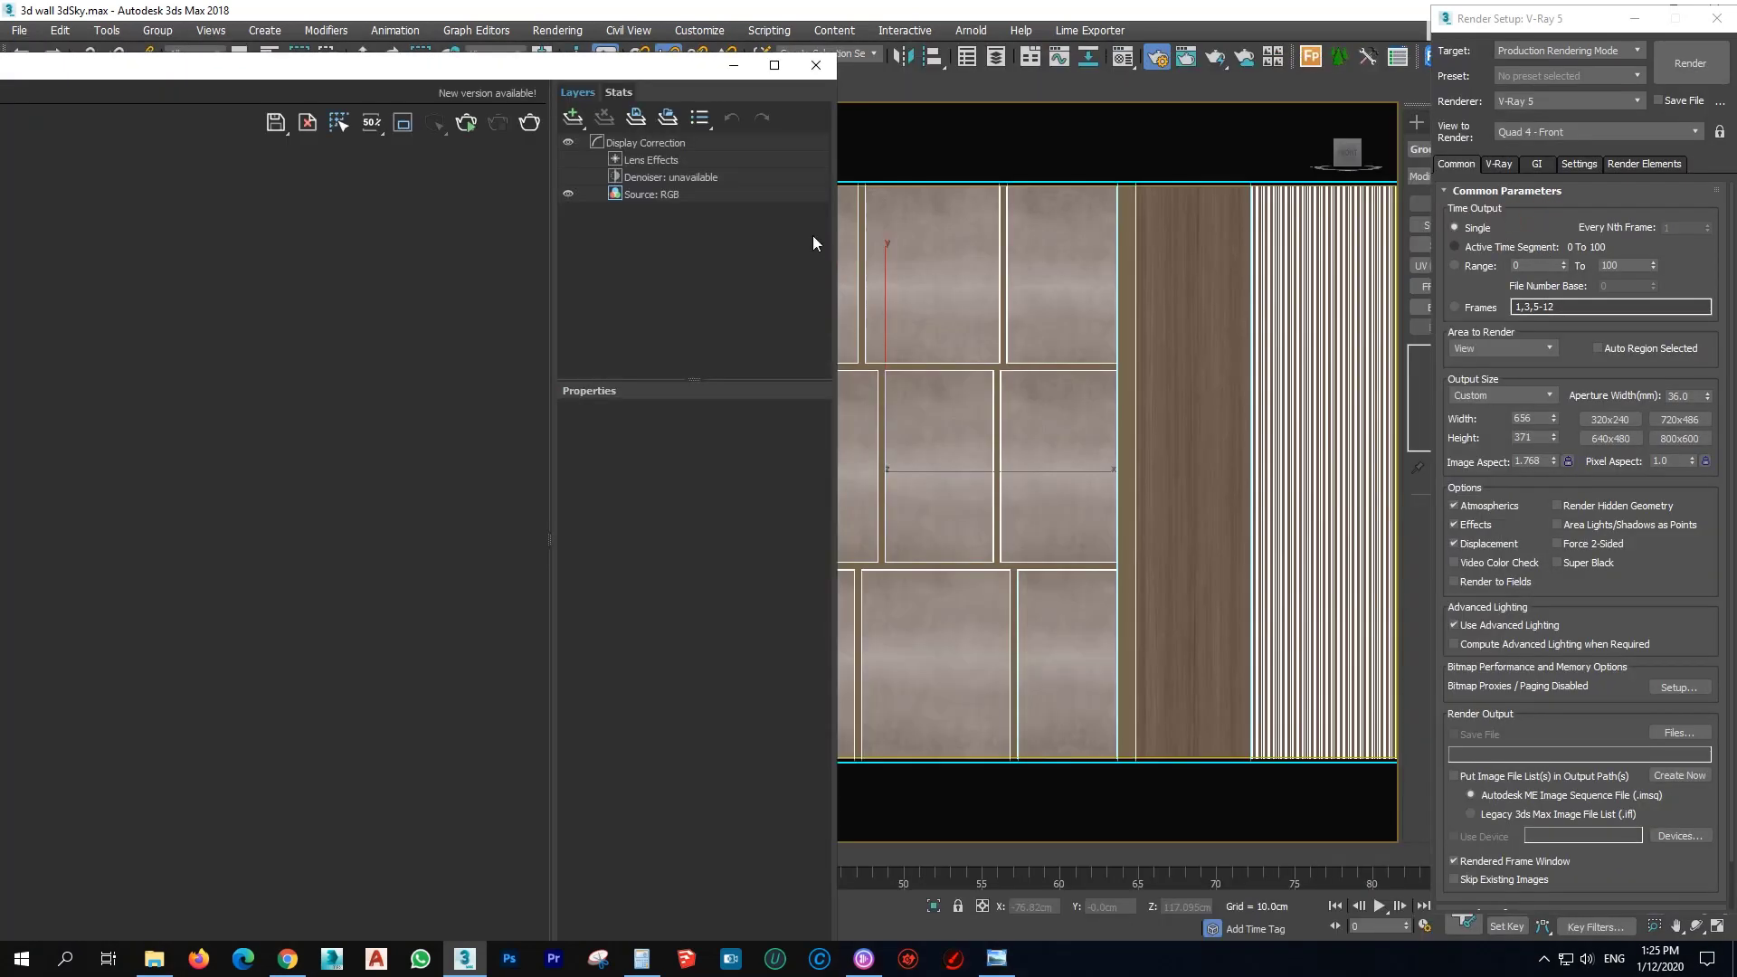
pyautogui.moveTo(495, 59); pyautogui.dragTo(866, 144)
# Start an interactive render and set the environment background colour to white (255, 255, 255).
pyautogui.click(1071, 202)
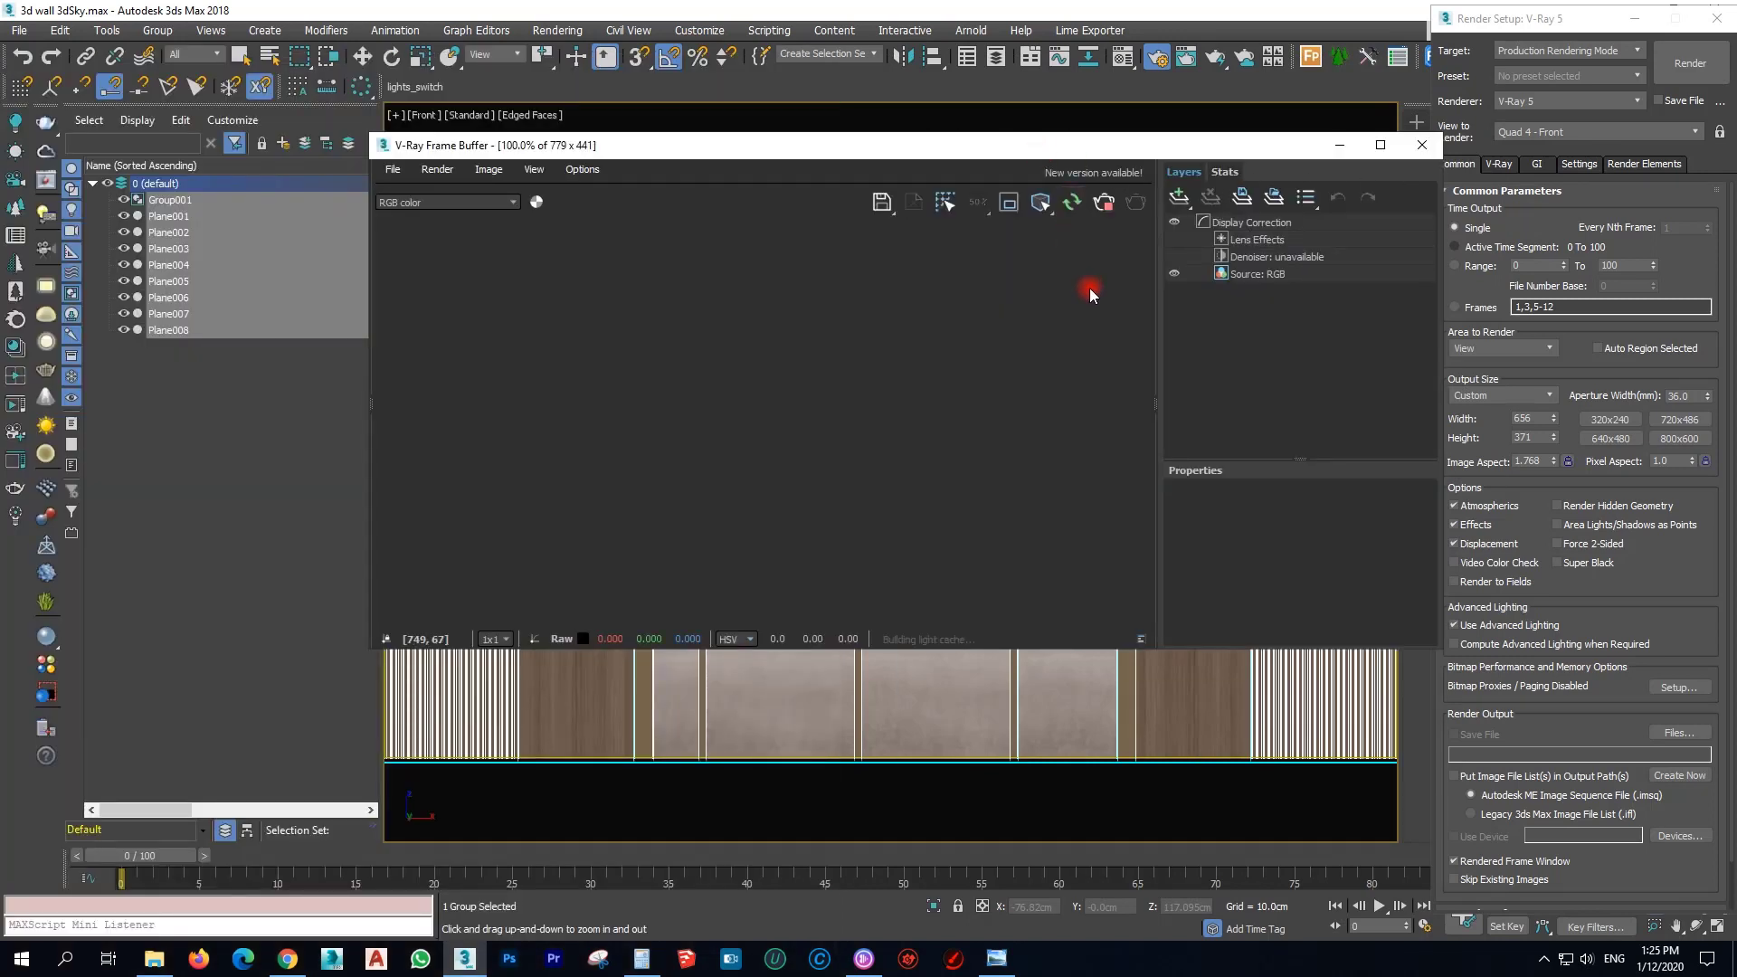
pyautogui.moveTo(958, 146); pyautogui.dragTo(1088, 11)
pyautogui.press('8')
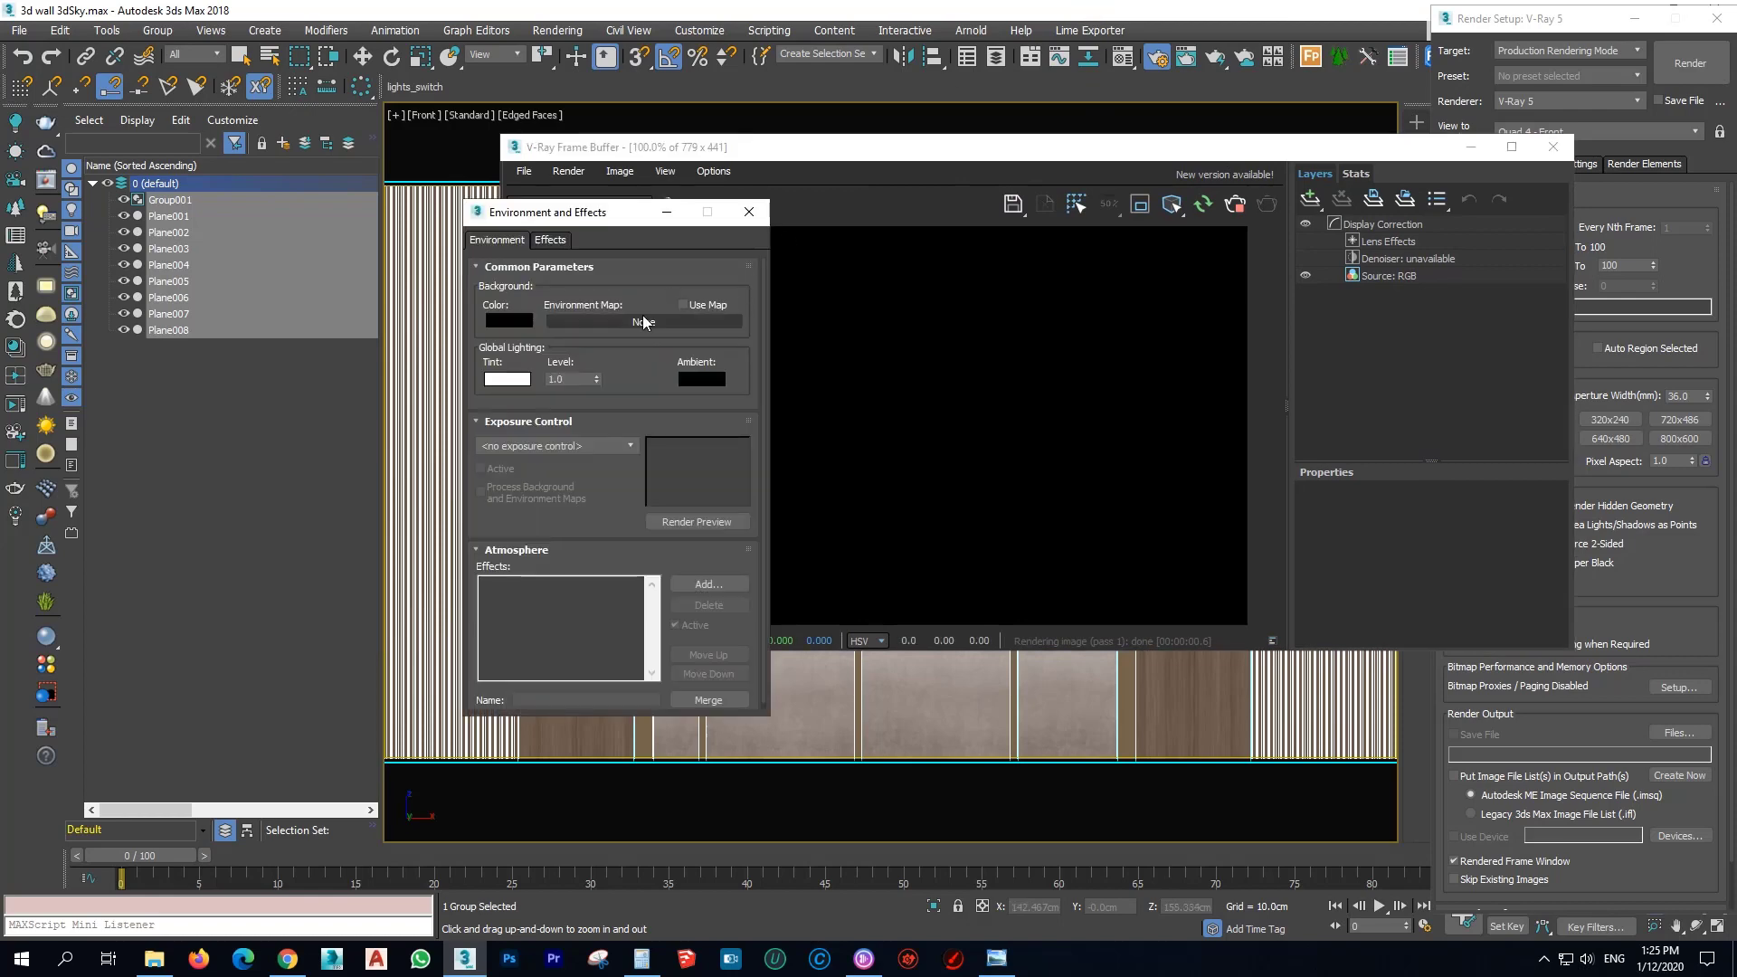
pyautogui.click(507, 315)
pyautogui.moveTo(535, 170); pyautogui.dragTo(536, 258)
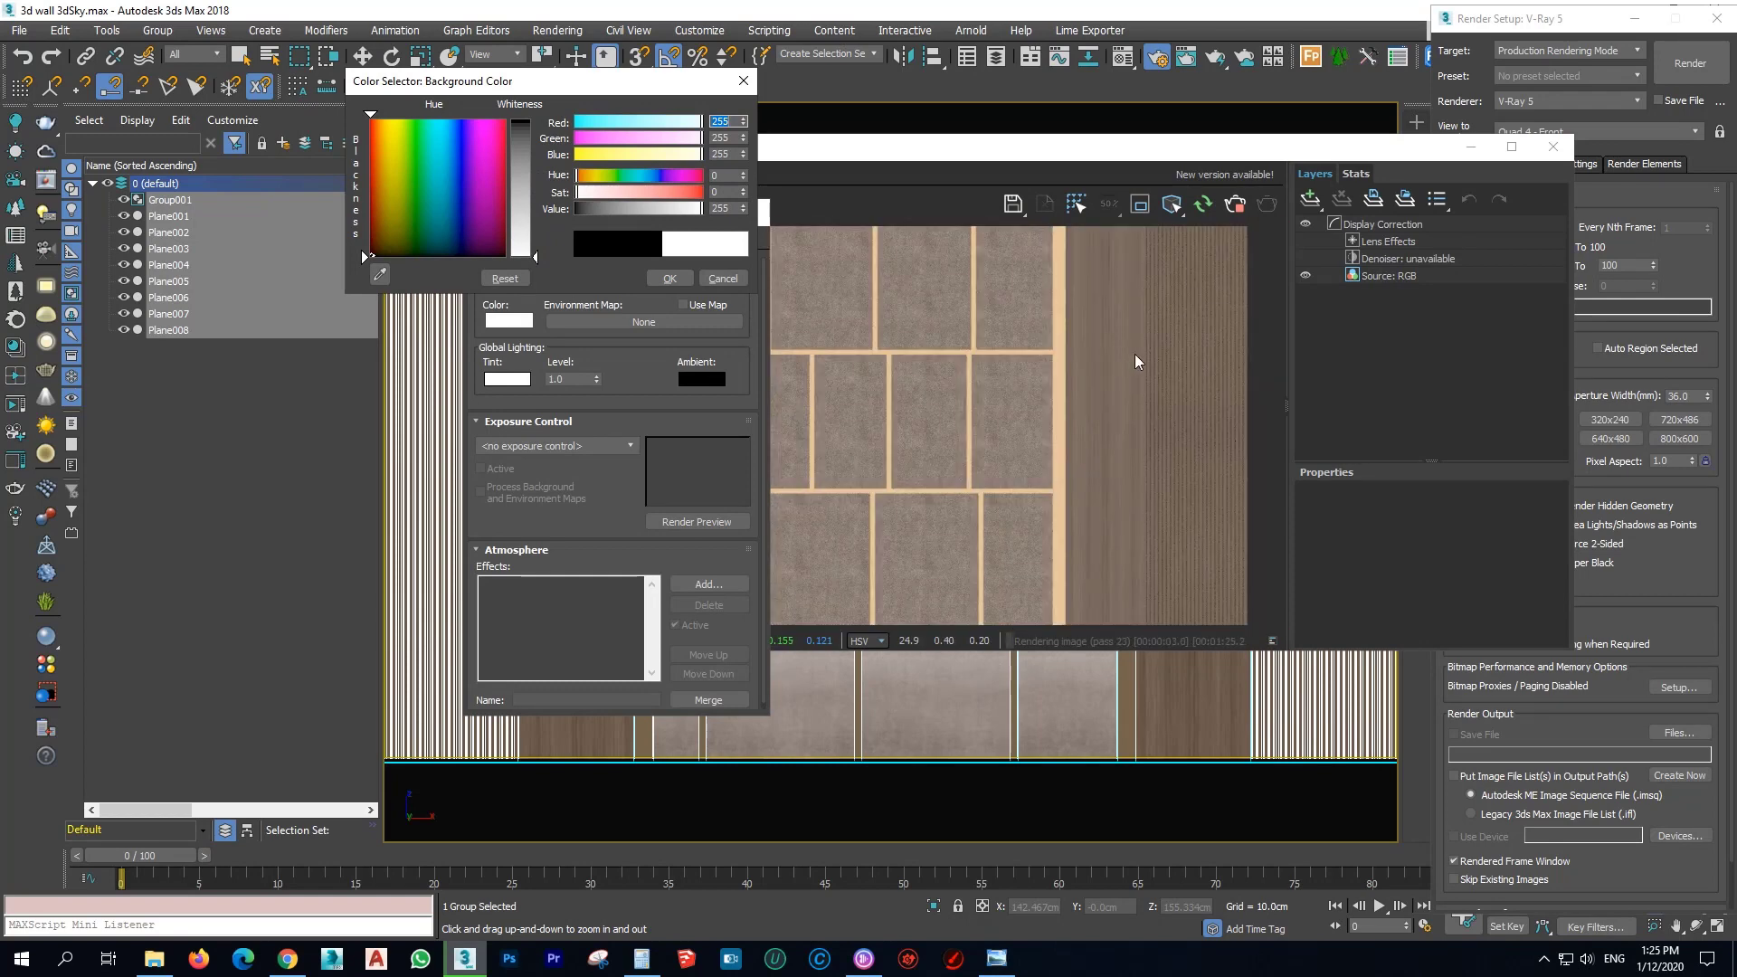
pyautogui.click(668, 278)
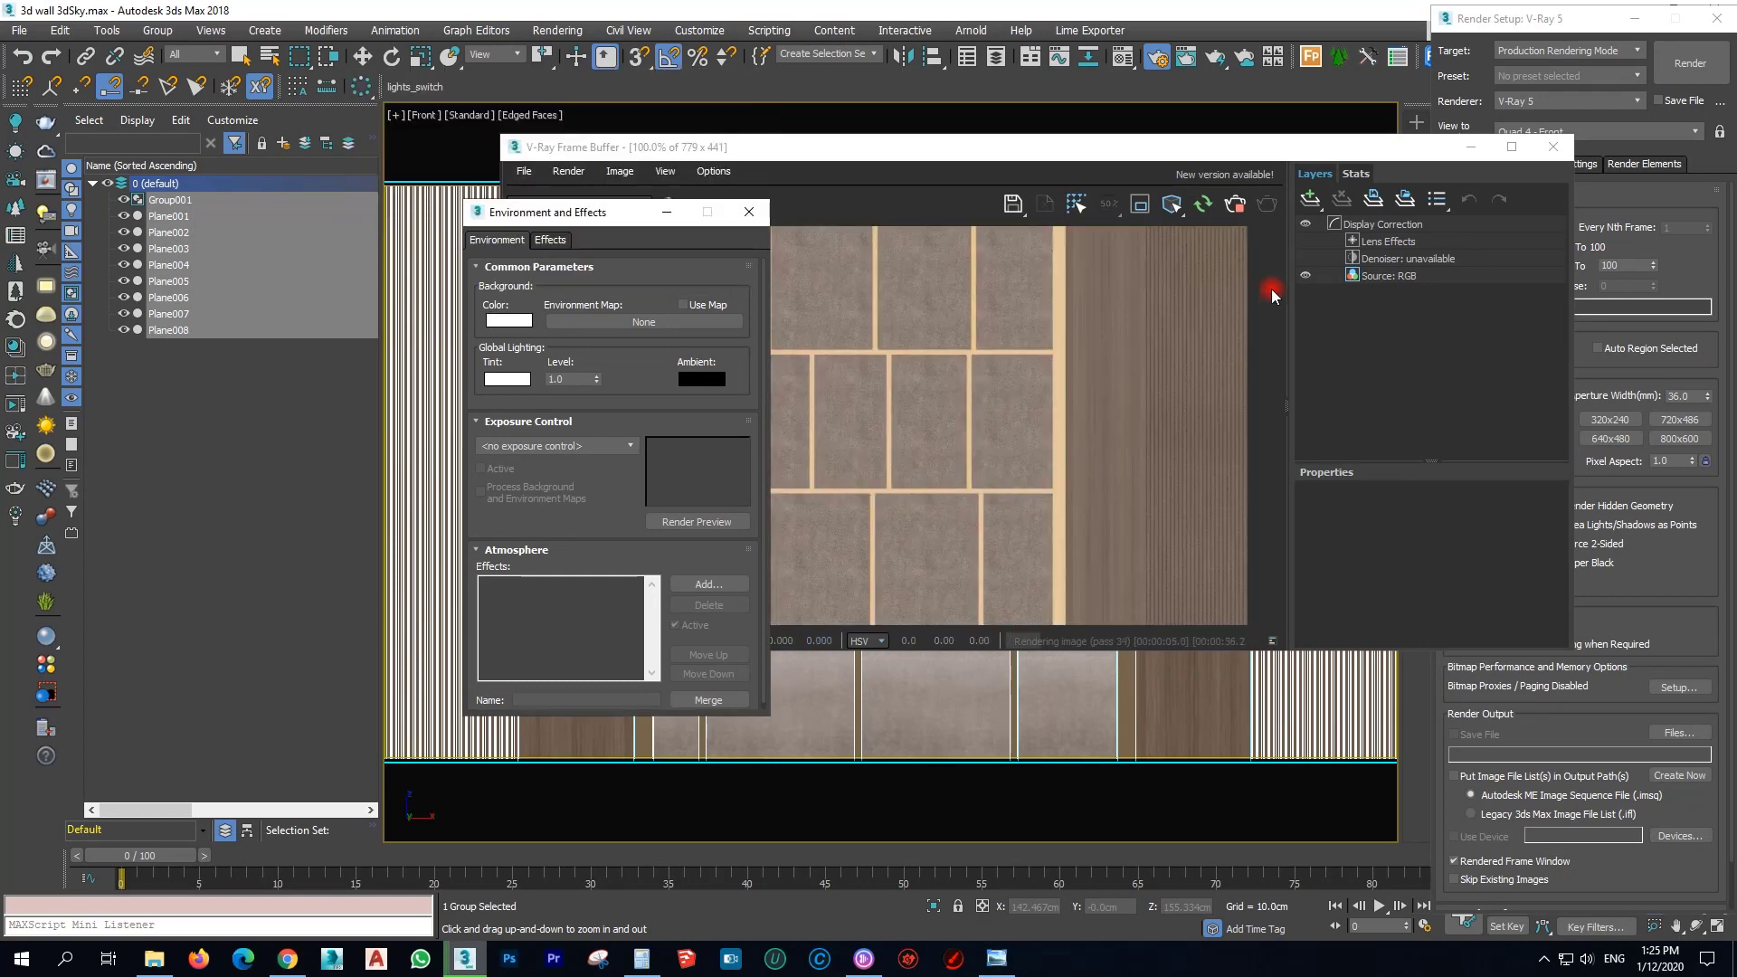
pyautogui.click(752, 213)
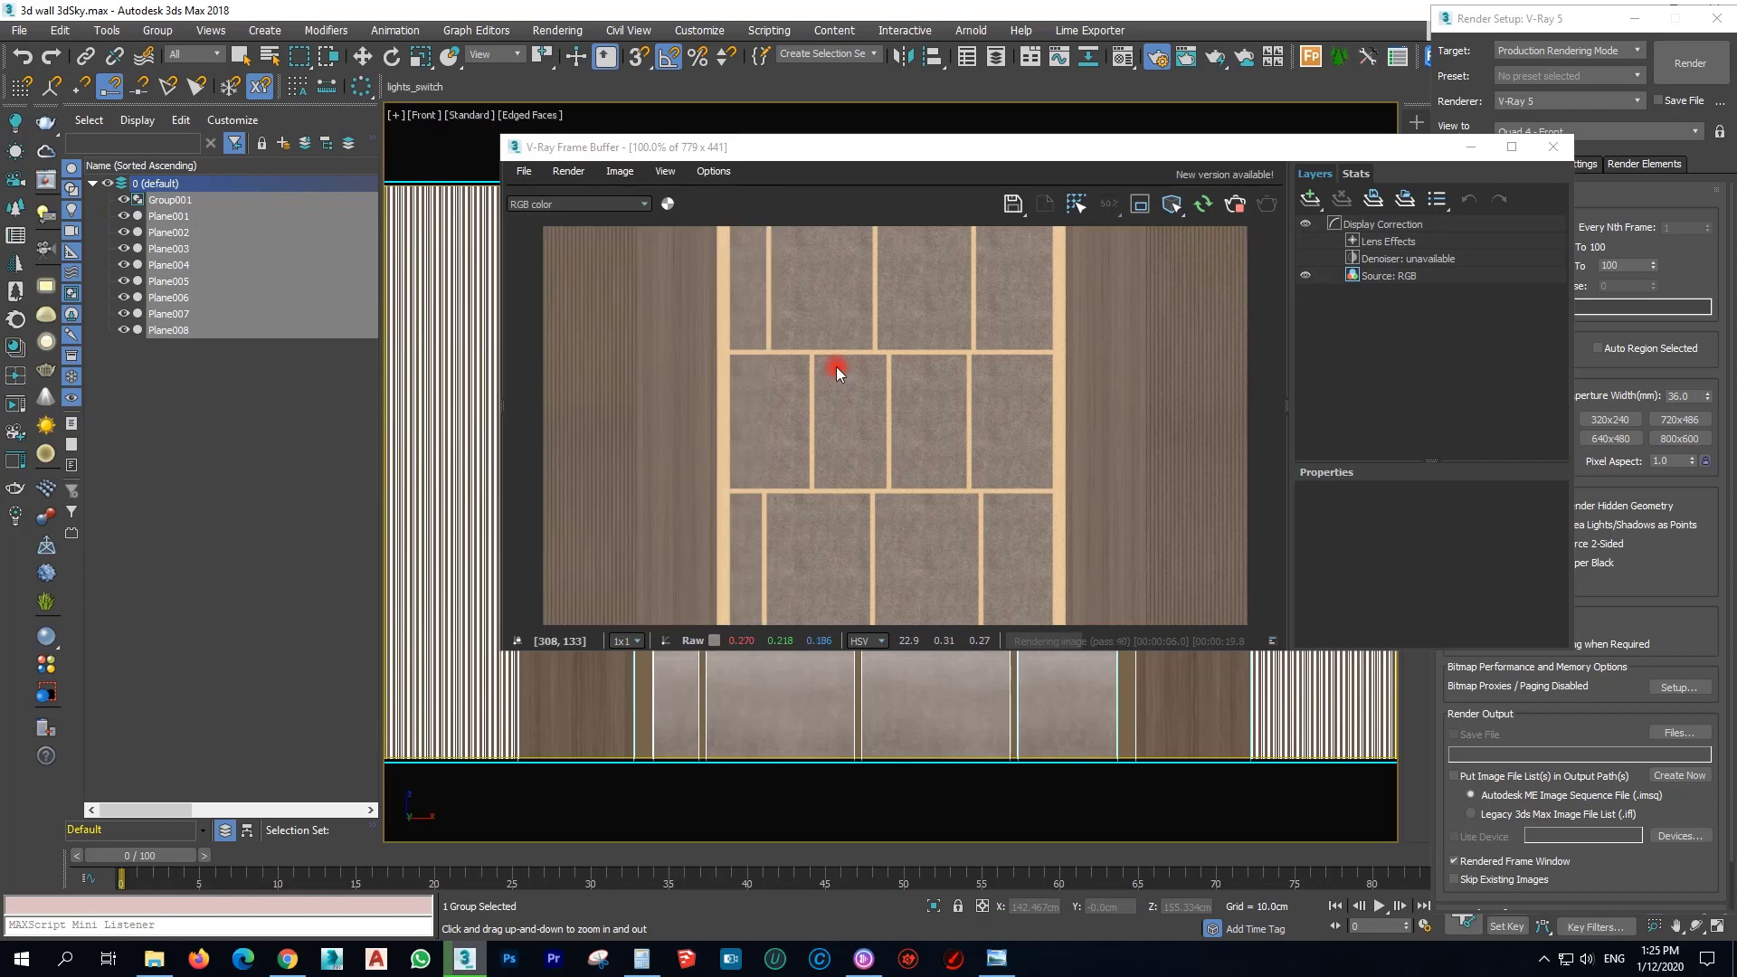
# Examine the interactive render in perspective, from the whole panel to a close-up of the velvet boards and gold joints.
pyautogui.rightClick(916, 698)
pyautogui.press('p')
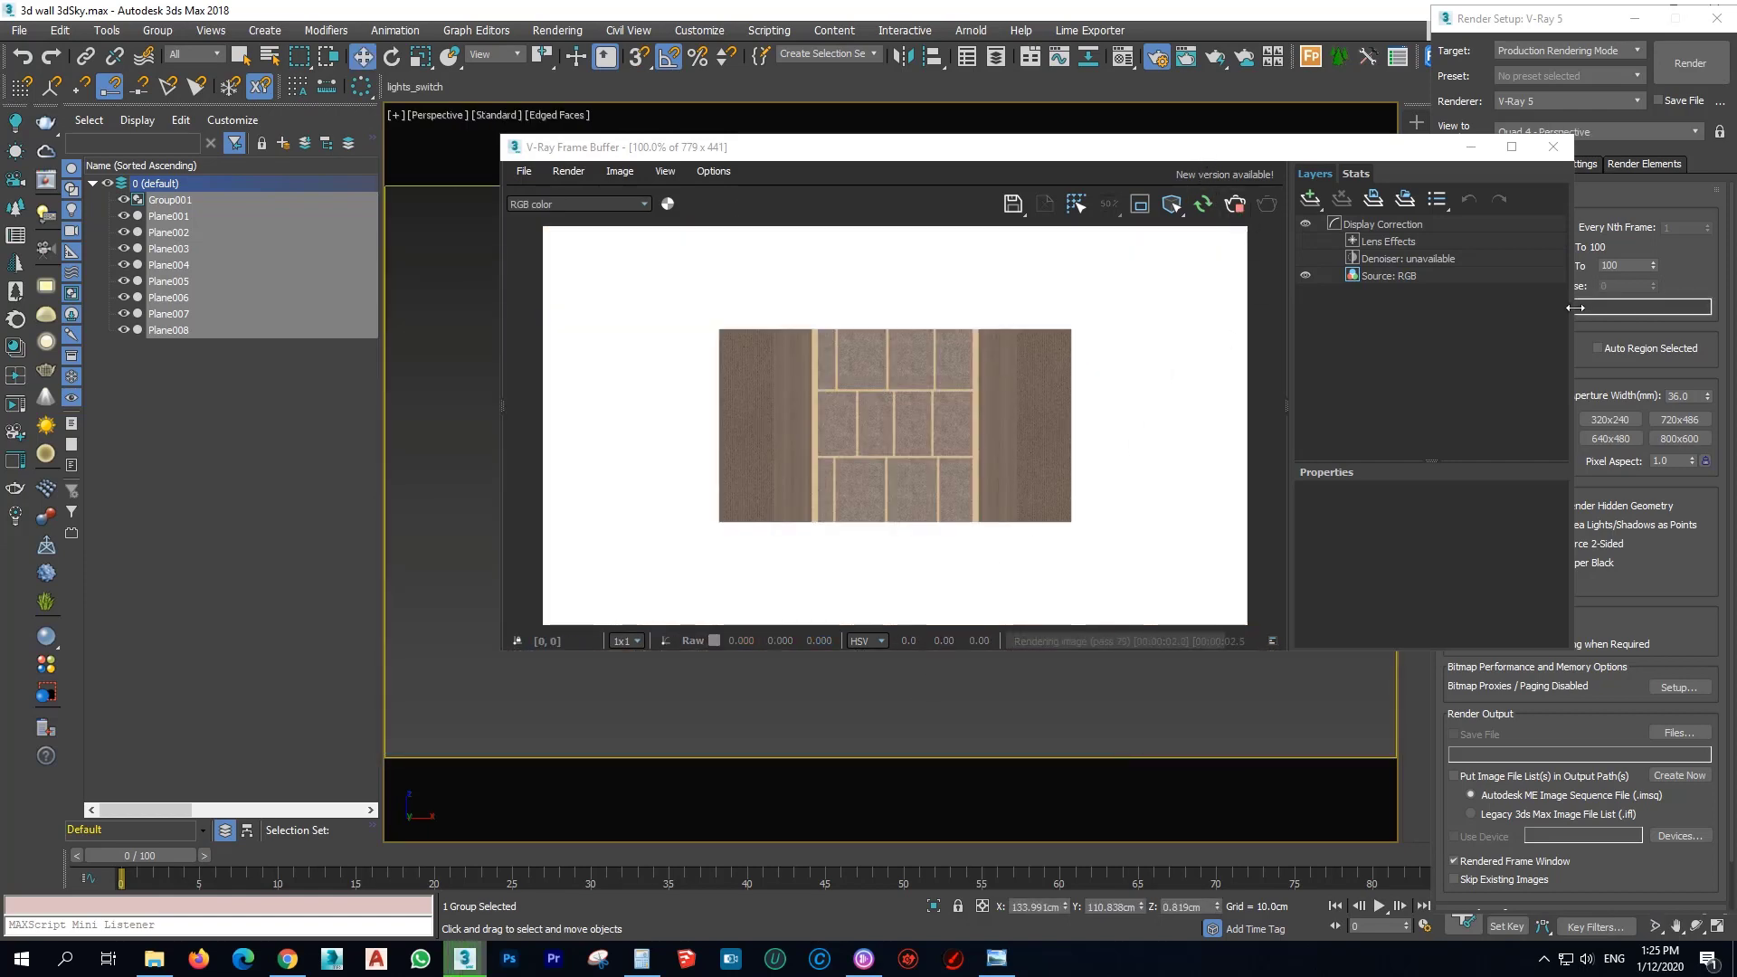
pyautogui.moveTo(930, 143); pyautogui.dragTo(1245, 9)
pyautogui.keyDown('alt'); pyautogui.moveTo(930, 639); pyautogui.dragTo(921, 556, button='middle'); pyautogui.keyUp('alt')
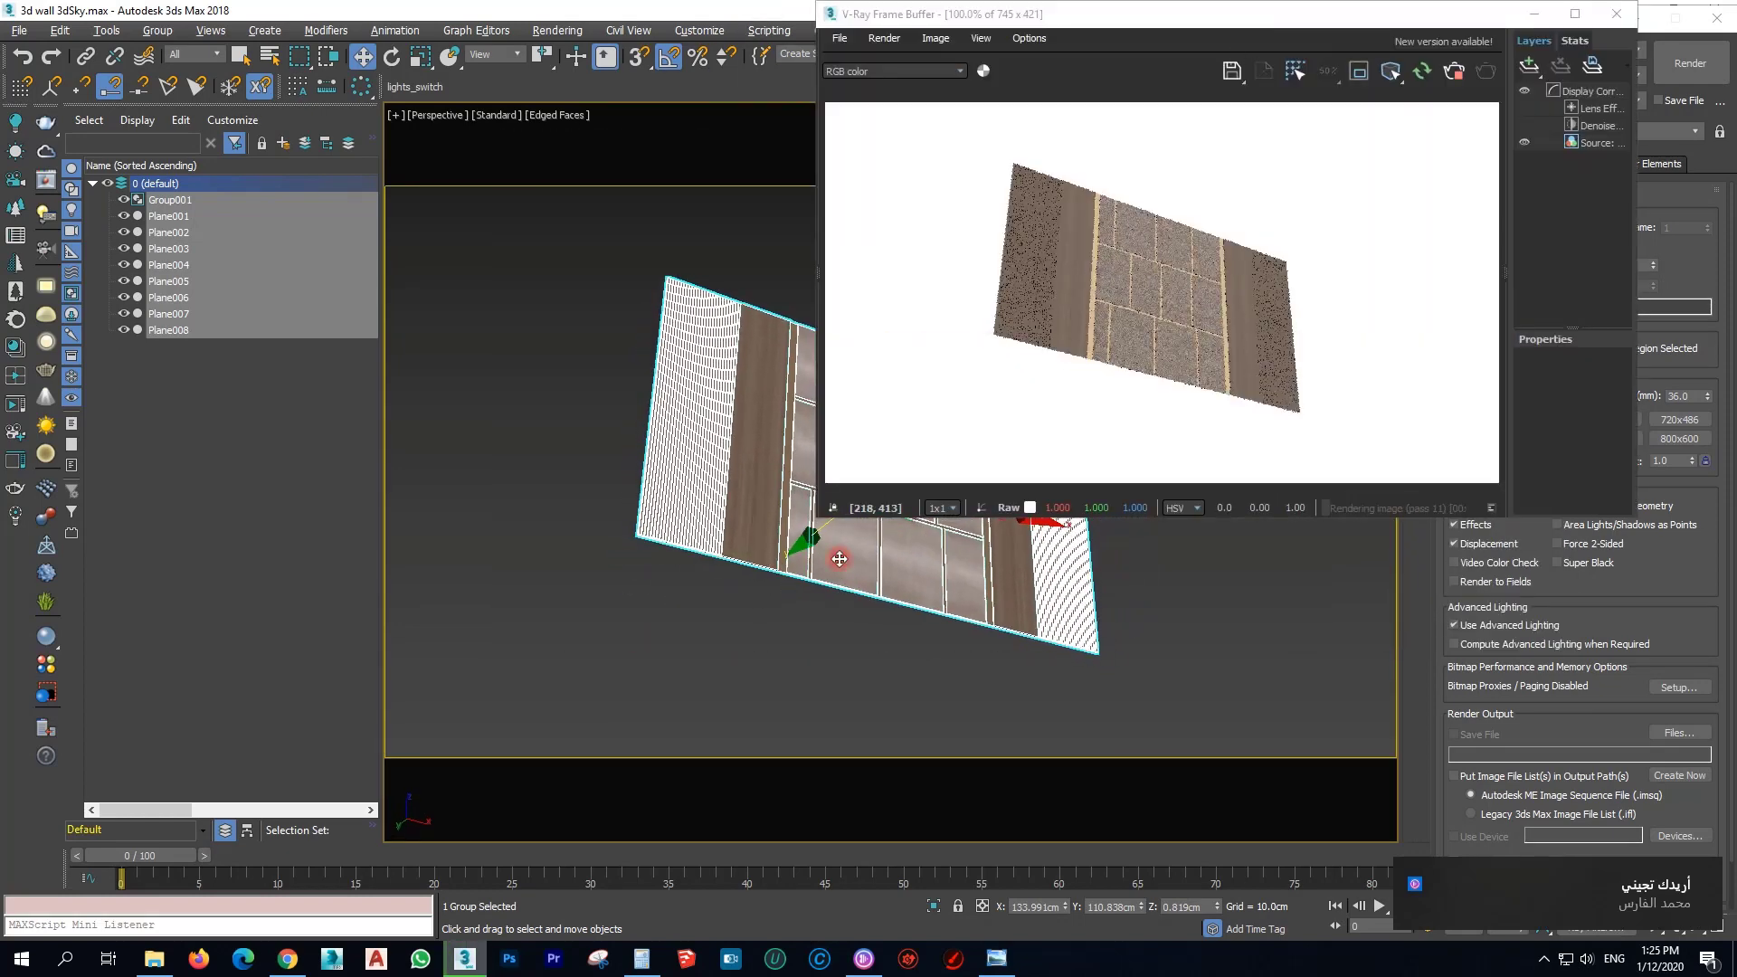
pyautogui.scroll(2, 840, 558)
pyautogui.keyDown('alt'); pyautogui.moveTo(840, 558); pyautogui.dragTo(1046, 676, button='middle'); pyautogui.keyUp('alt')
pyautogui.scroll(4, 1004, 702)
pyautogui.scroll(2, 1040, 675)
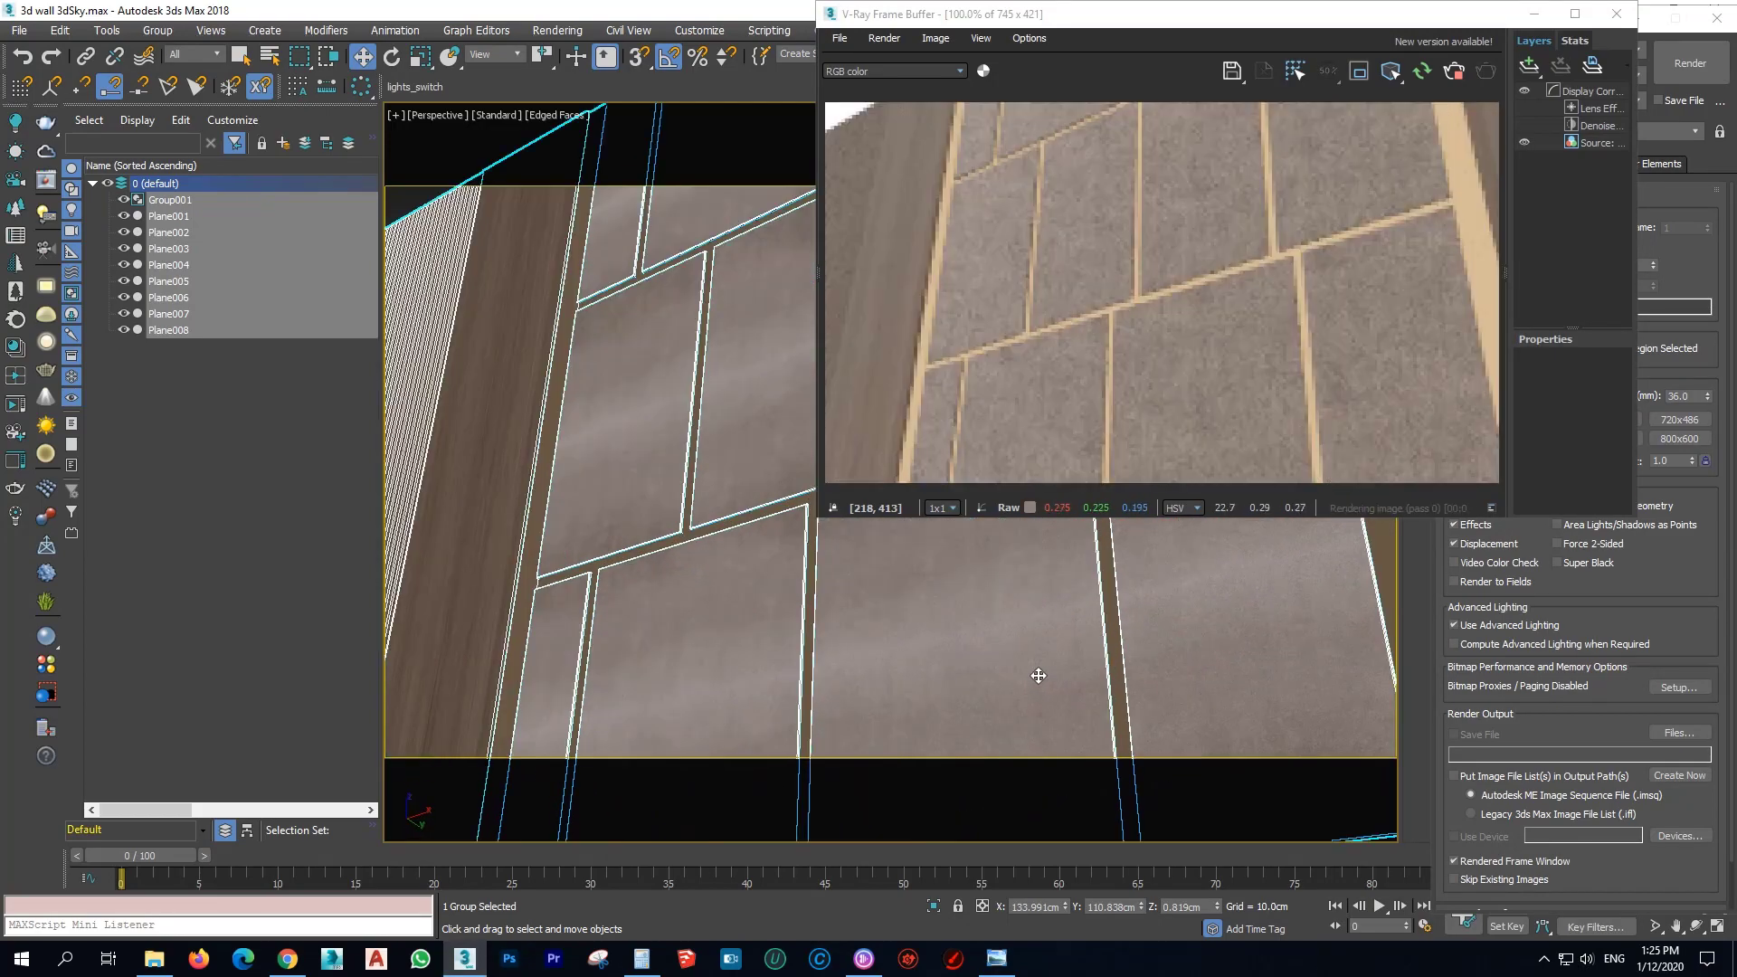
pyautogui.scroll(1, 1028, 675)
pyautogui.scroll(2, 706, 485)
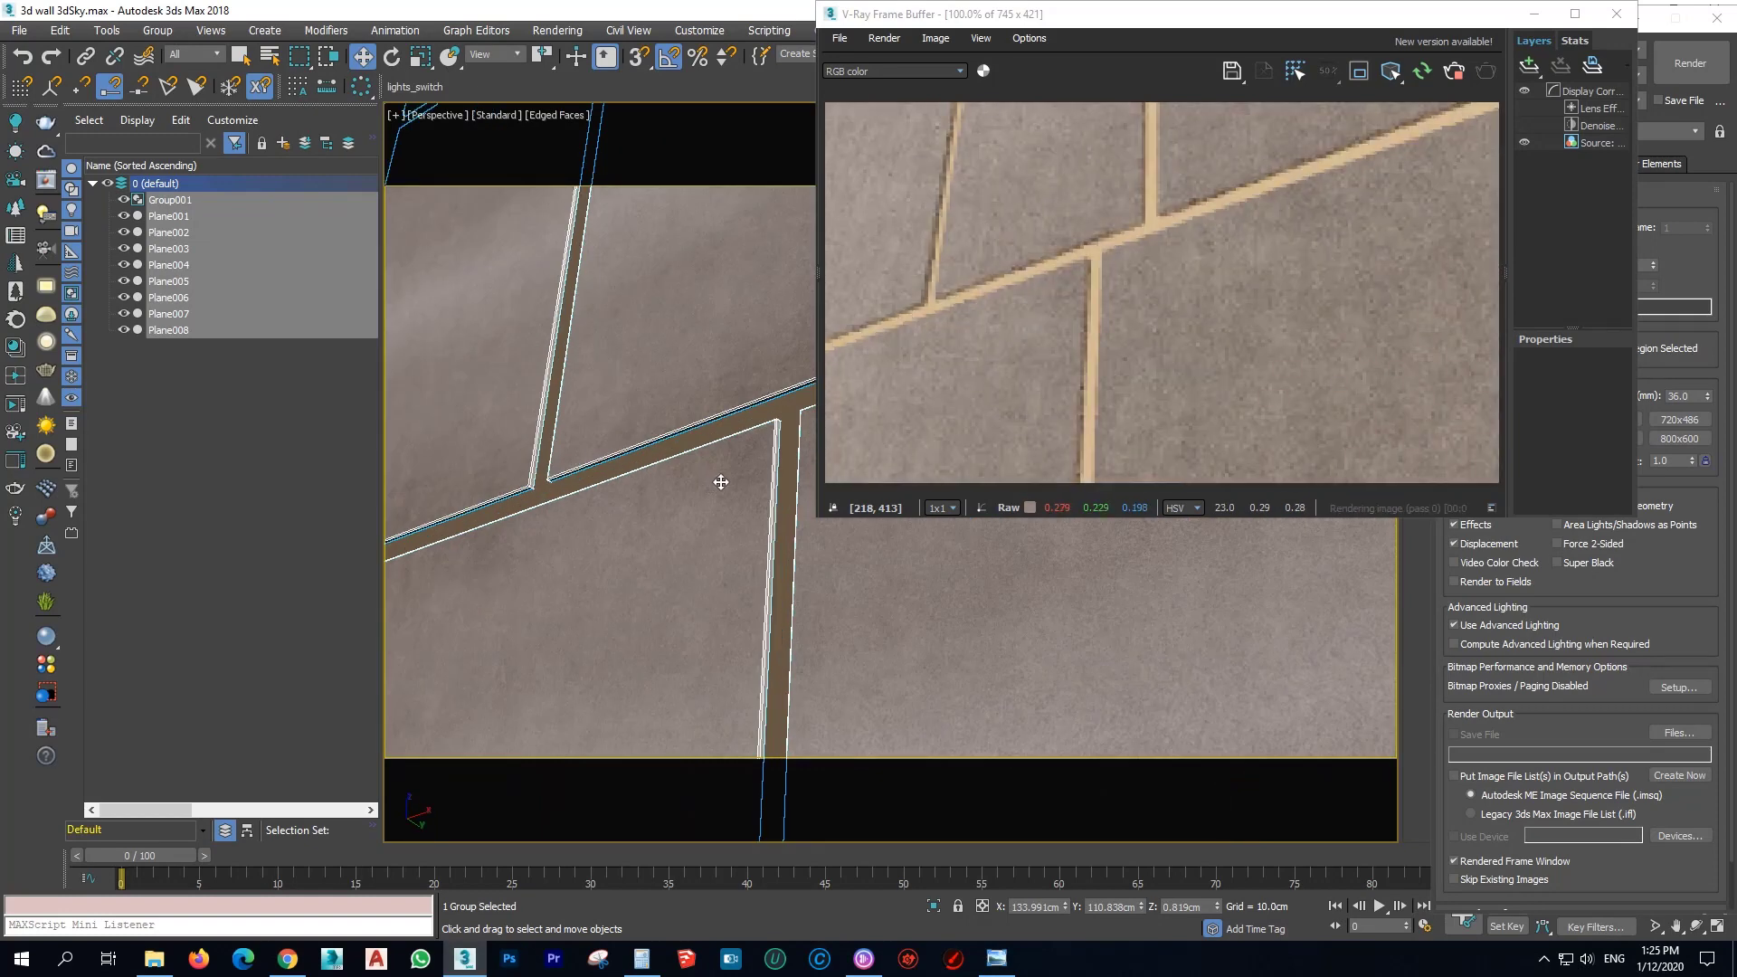
pyautogui.scroll(-2, 719, 483)
pyautogui.scroll(3, 1088, 251)
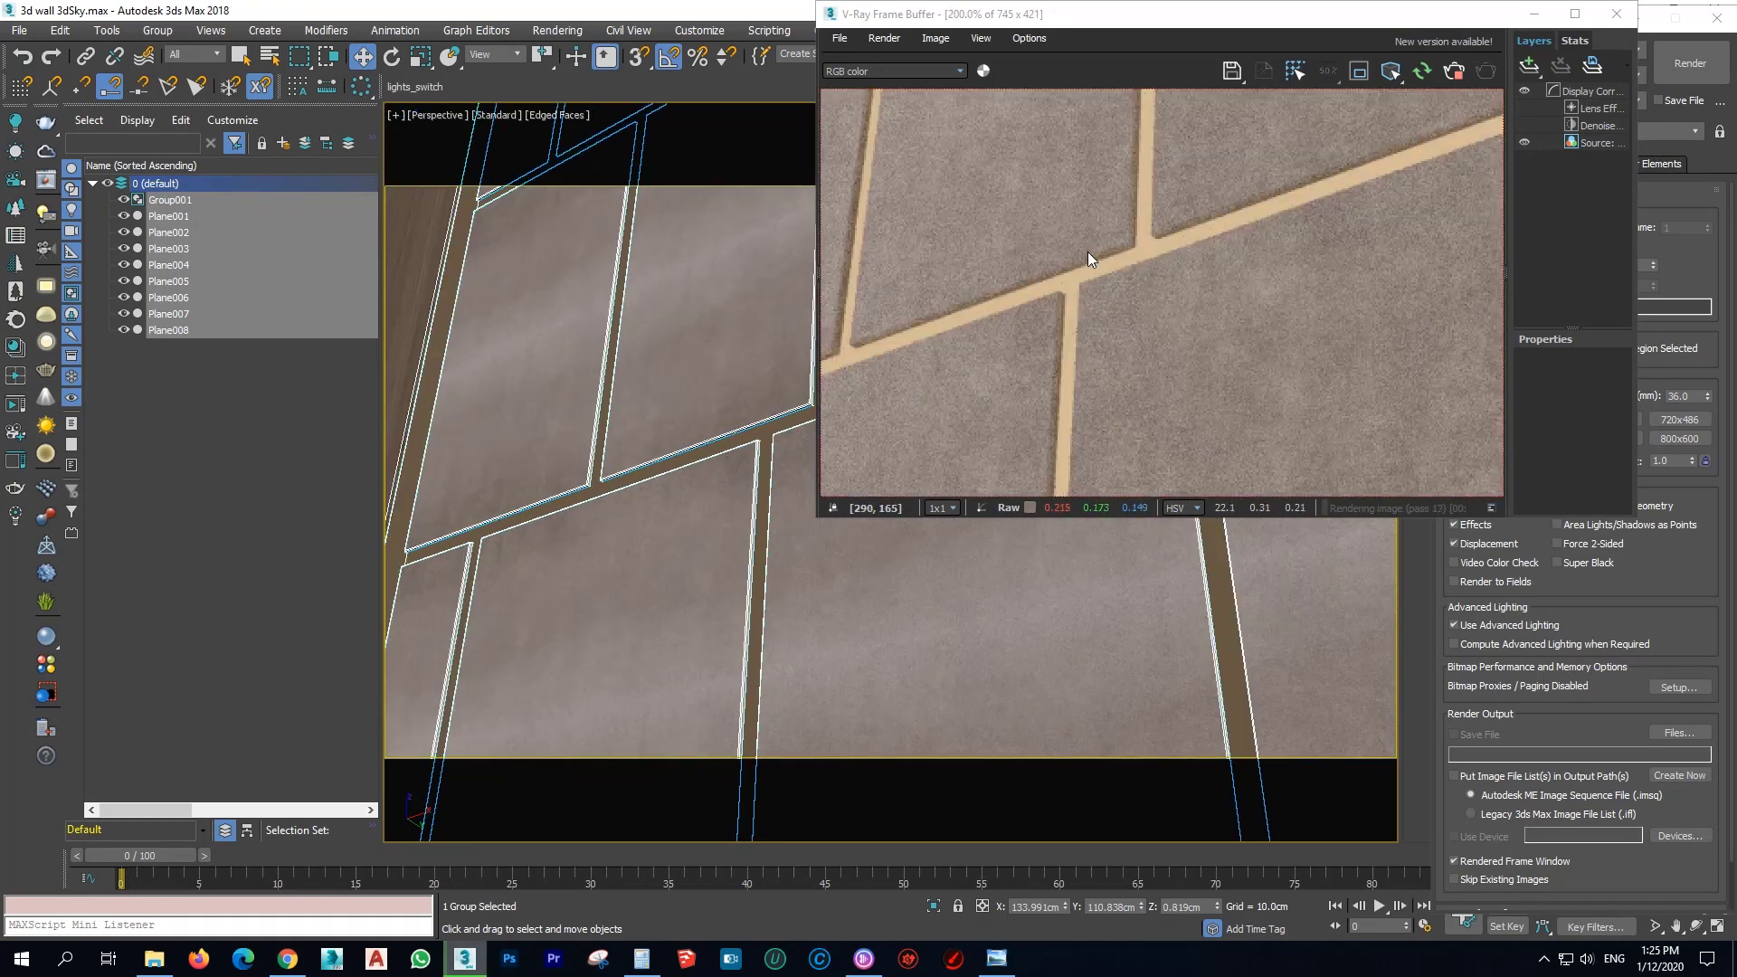
# Examine the rendered gold joints up close and check the whole panel in the top and front views.
pyautogui.scroll(1, 1018, 289)
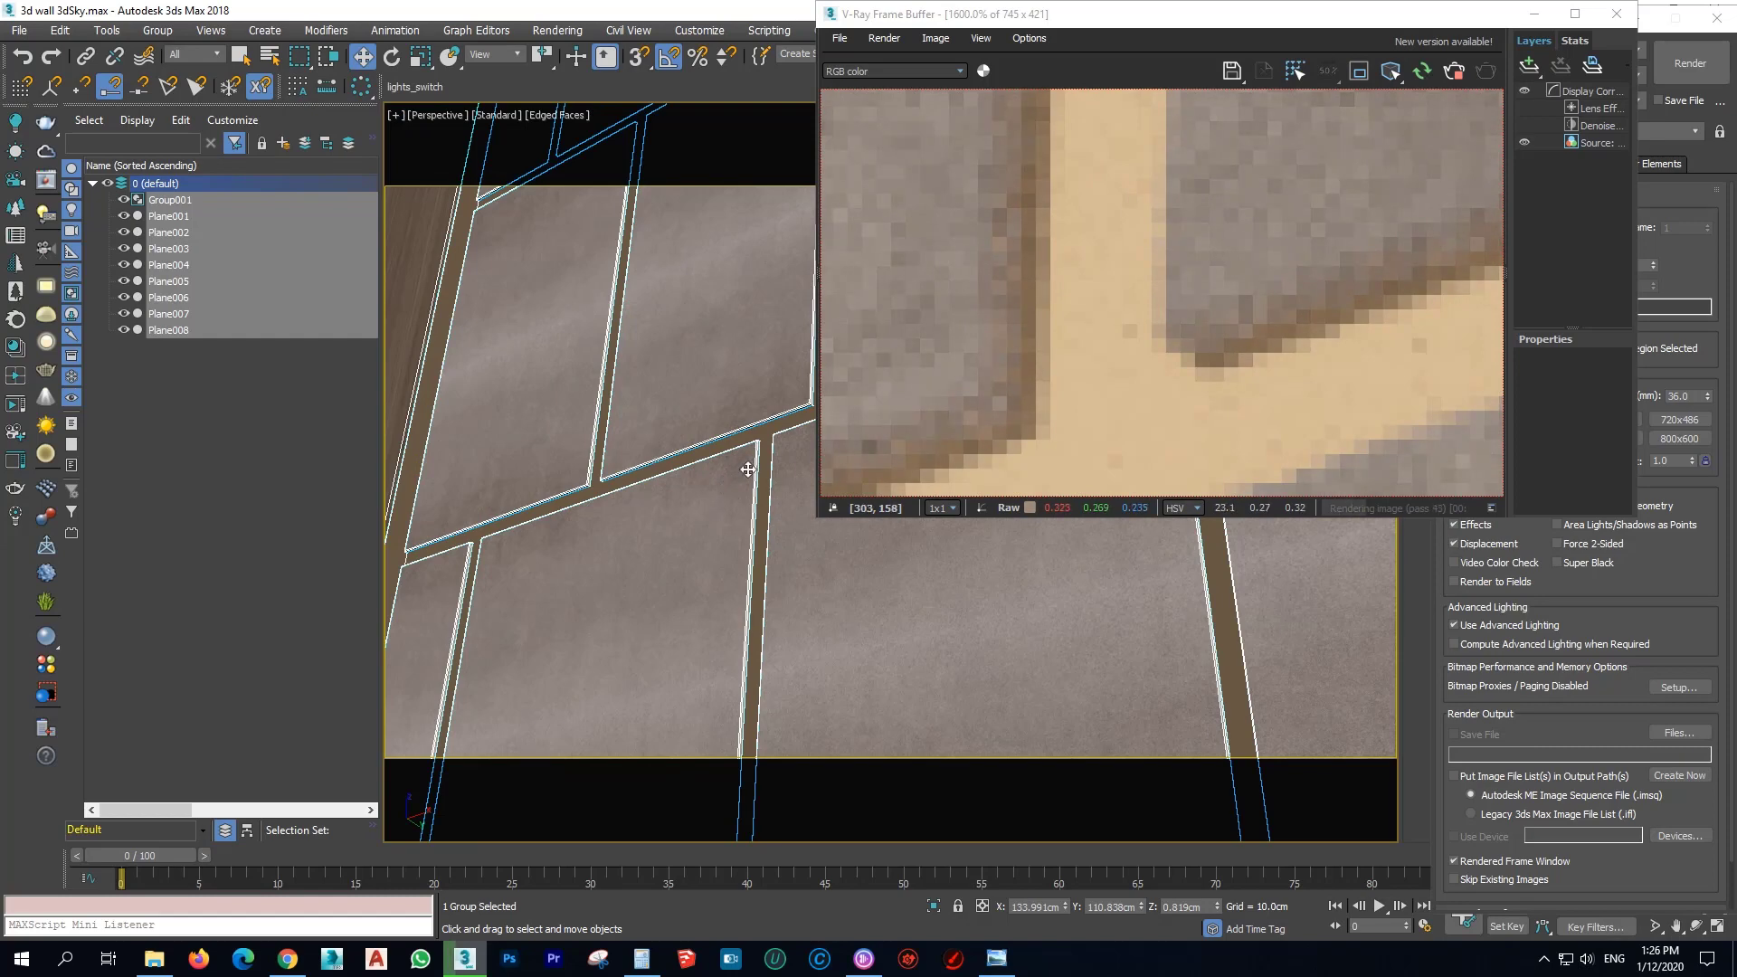
pyautogui.scroll(-1, 1099, 331)
pyautogui.scroll(-6, 1099, 326)
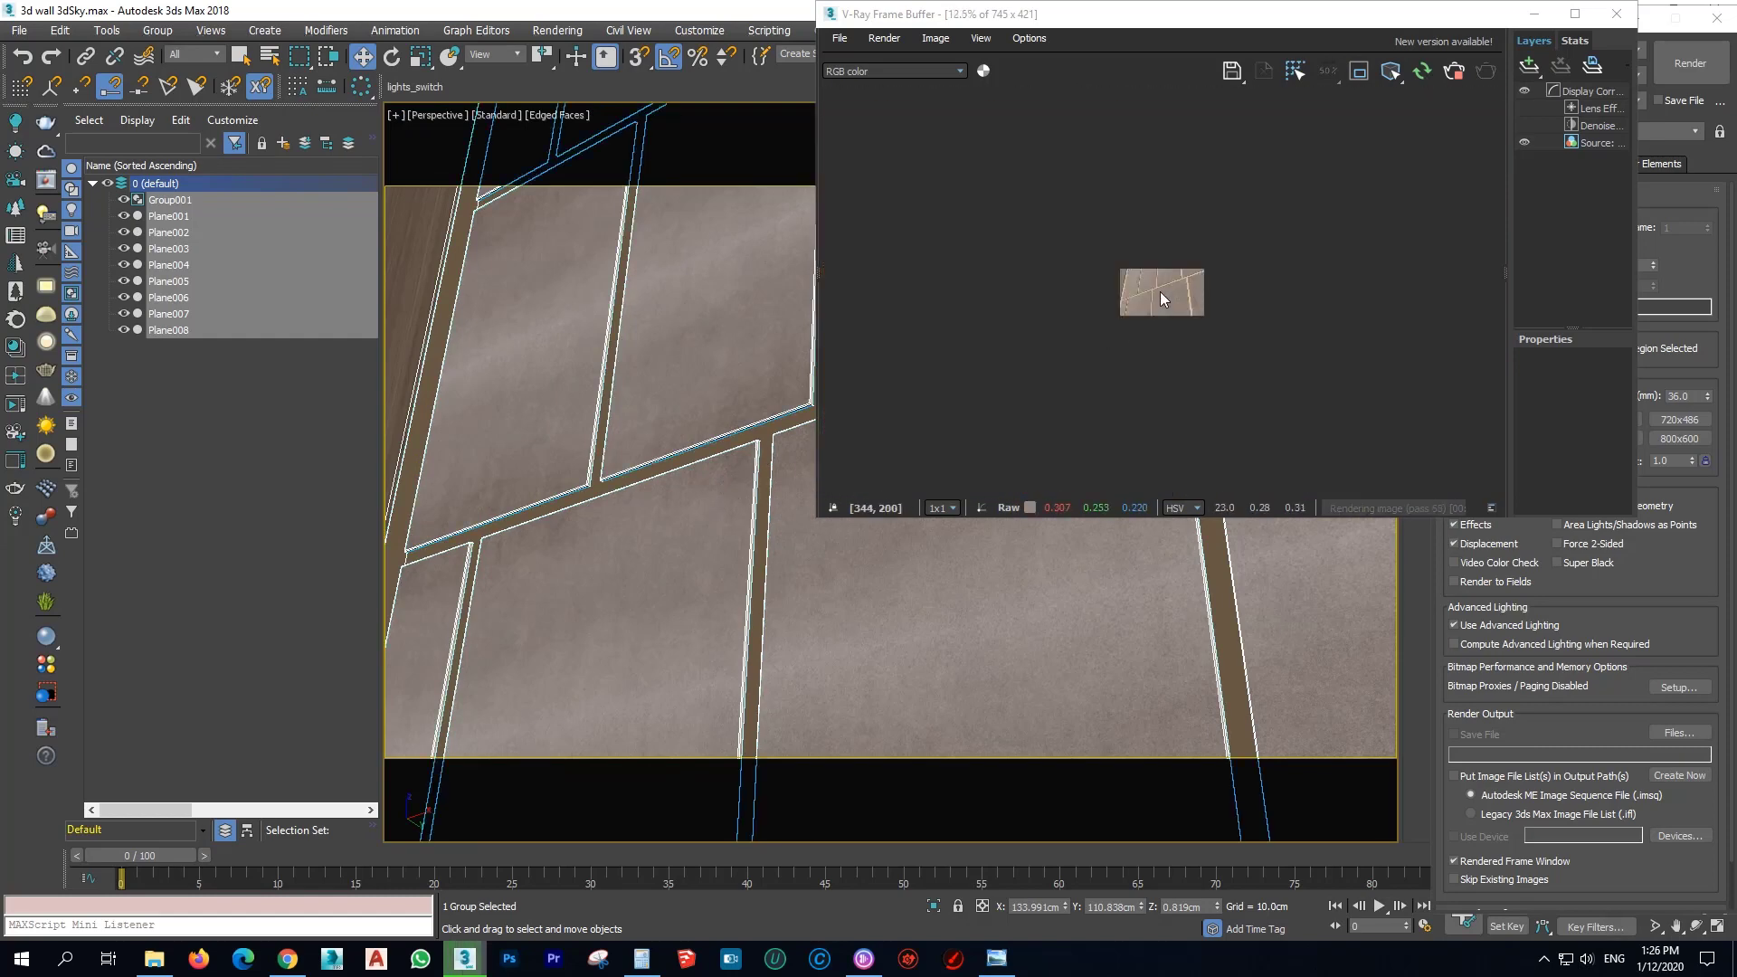
pyautogui.scroll(3, 1158, 292)
pyautogui.scroll(5, 606, 495)
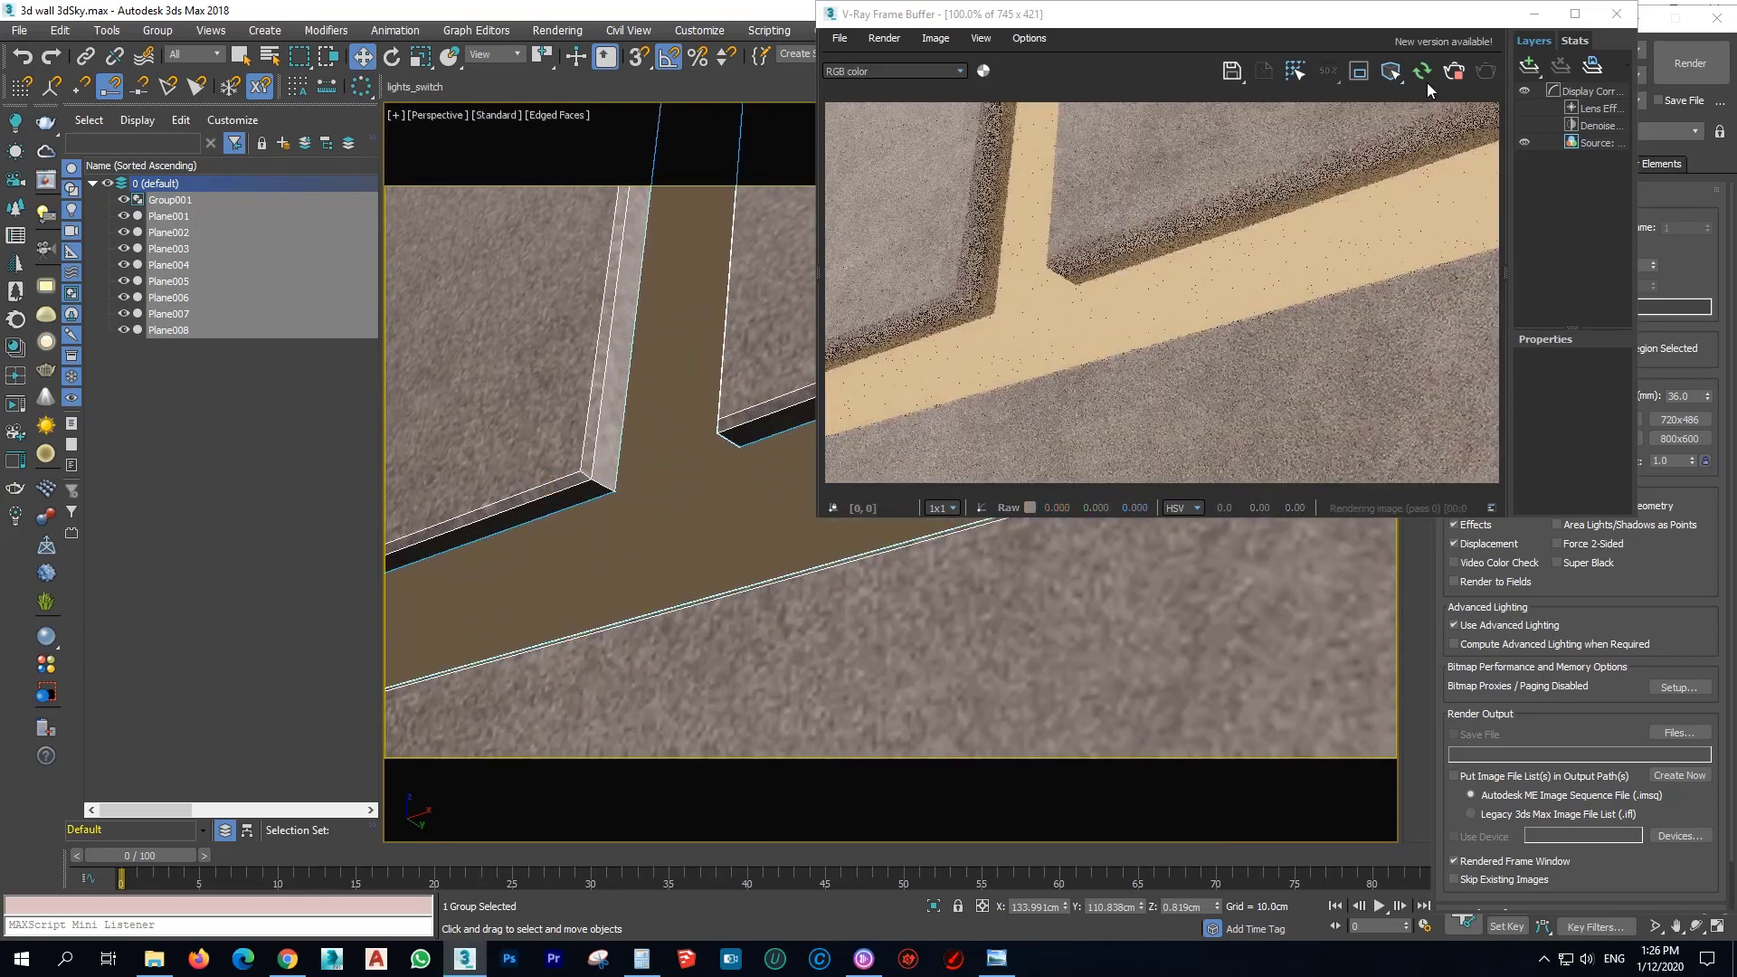
pyautogui.click(1534, 14)
pyautogui.scroll(-4, 961, 614)
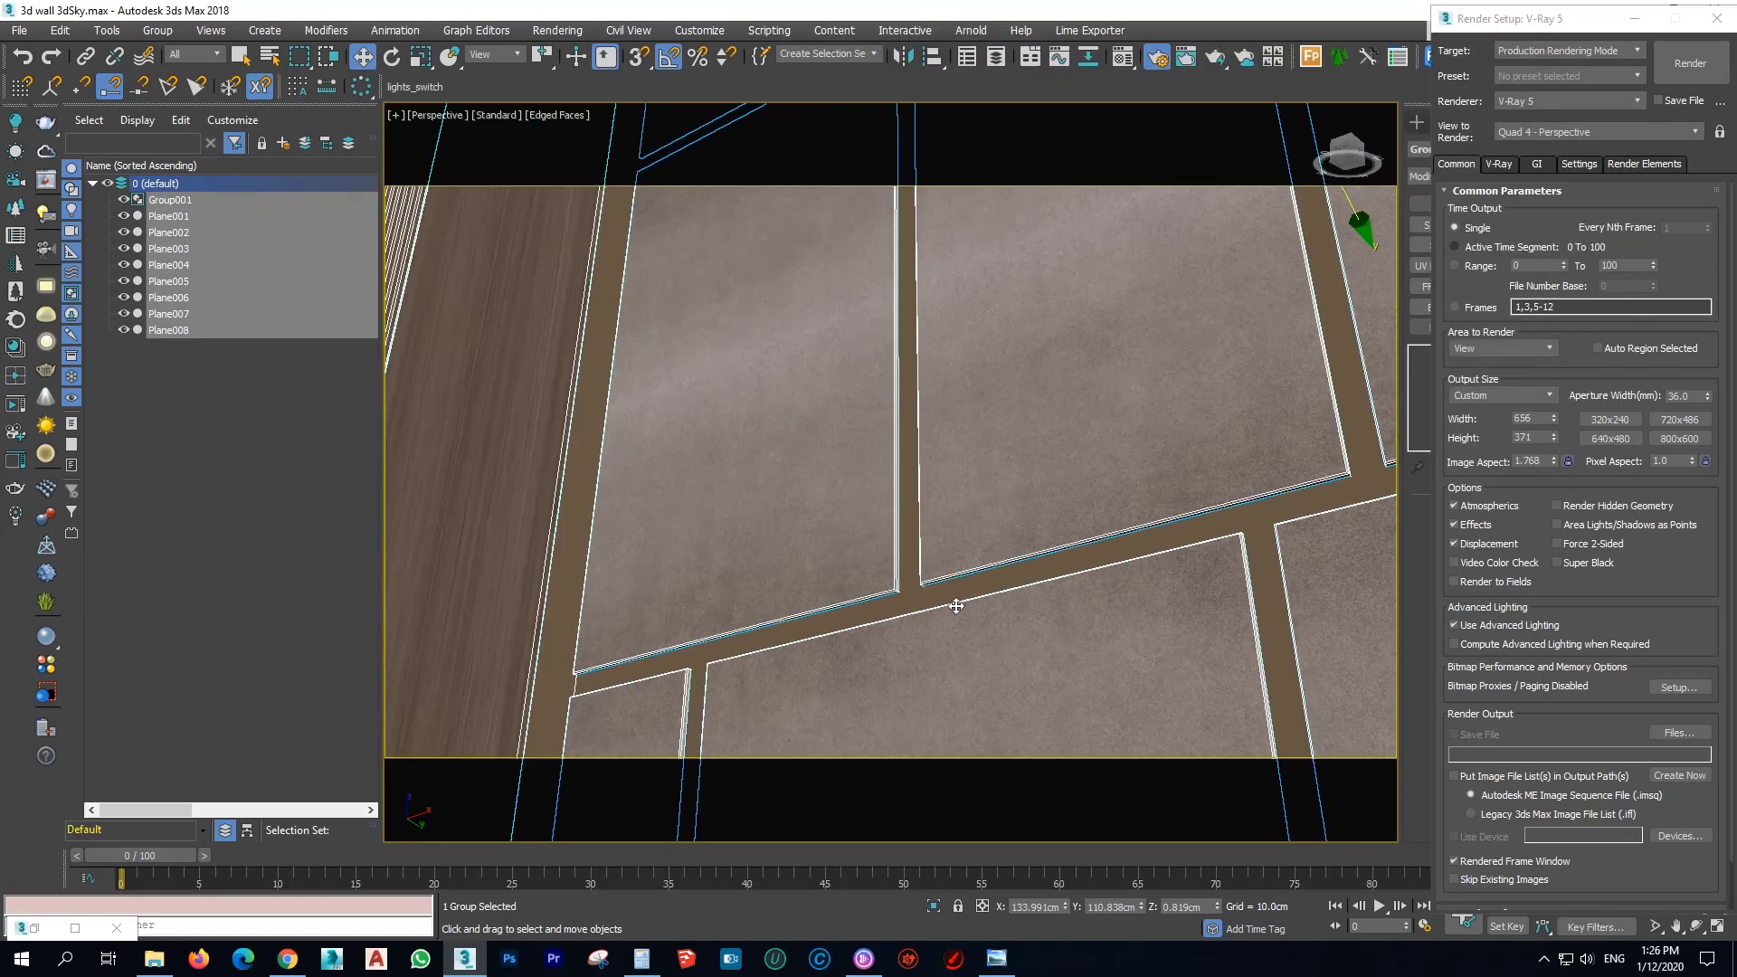
pyautogui.press('t')
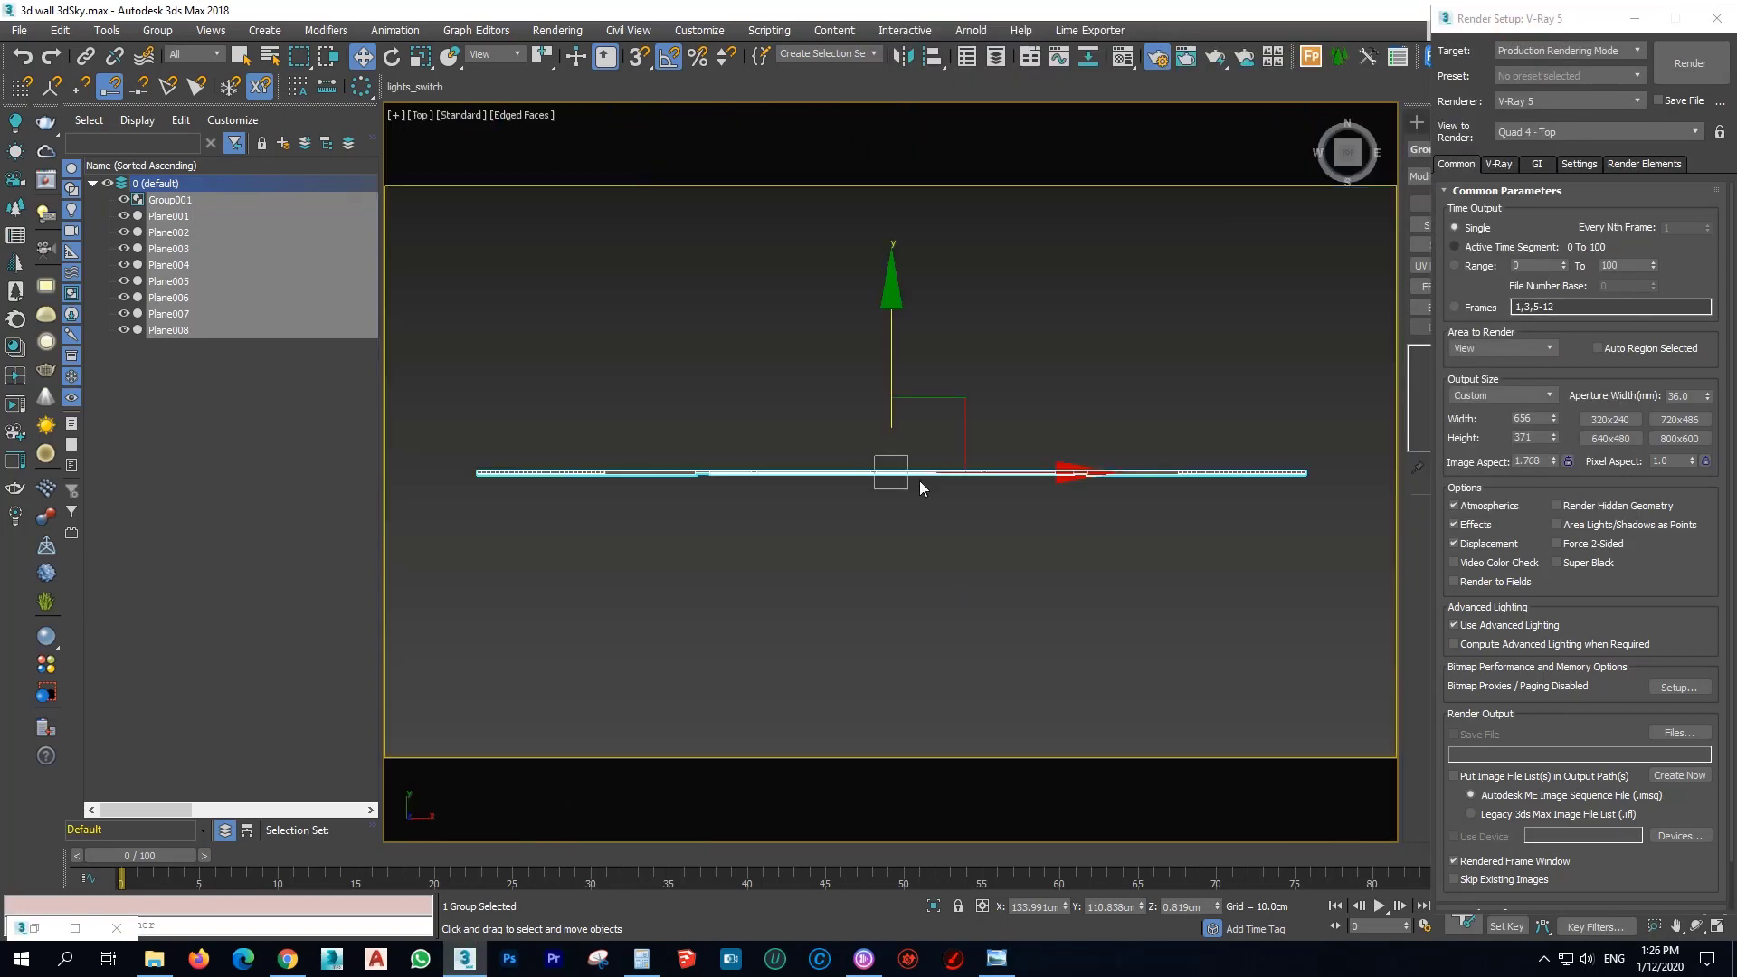
pyautogui.press('f')
pyautogui.scroll(-3, 893, 516)
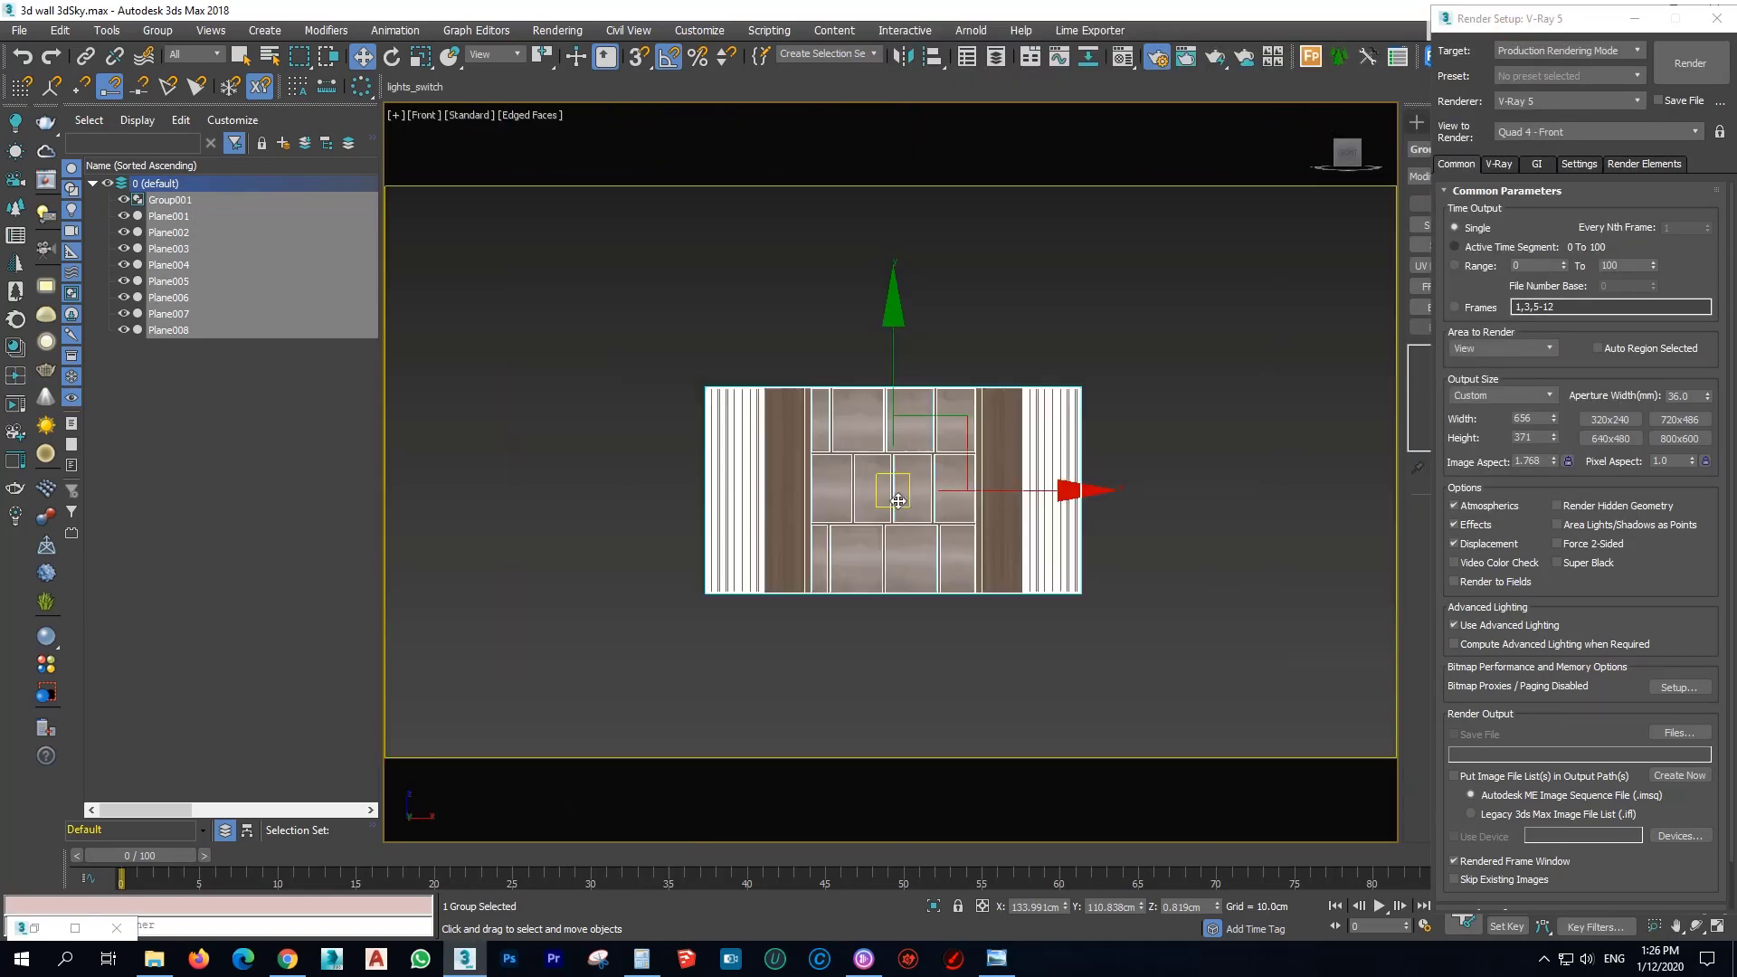
pyautogui.scroll(3, 893, 515)
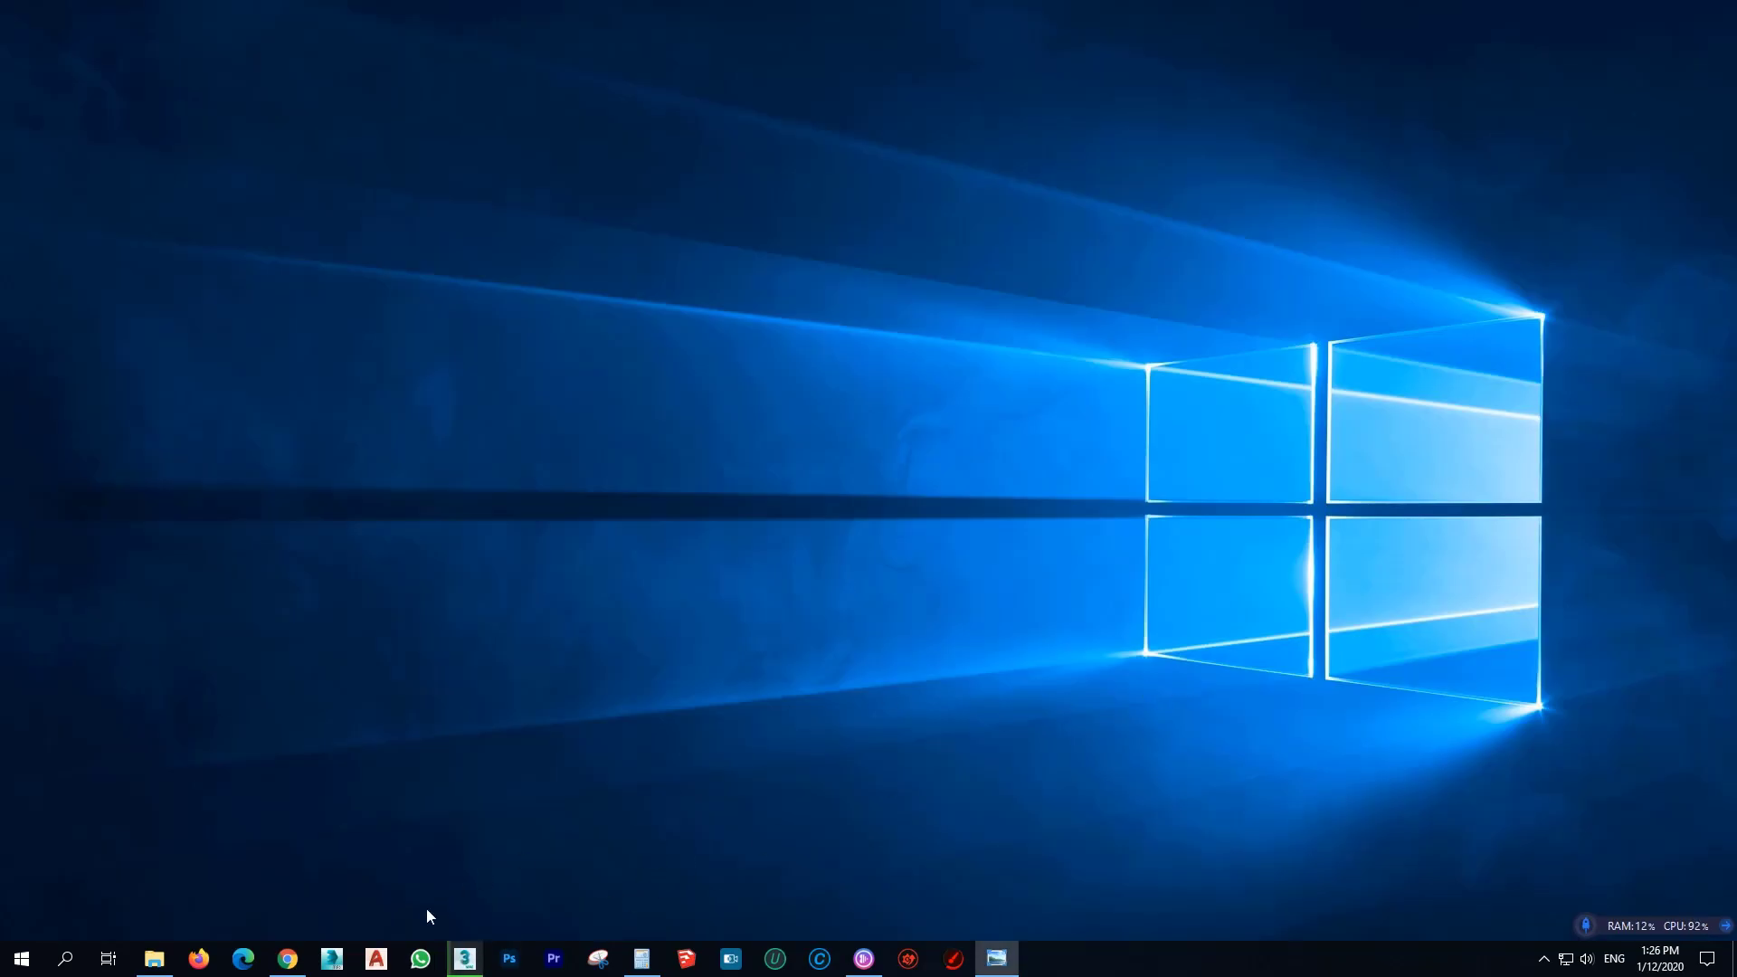
pyautogui.click(464, 958)
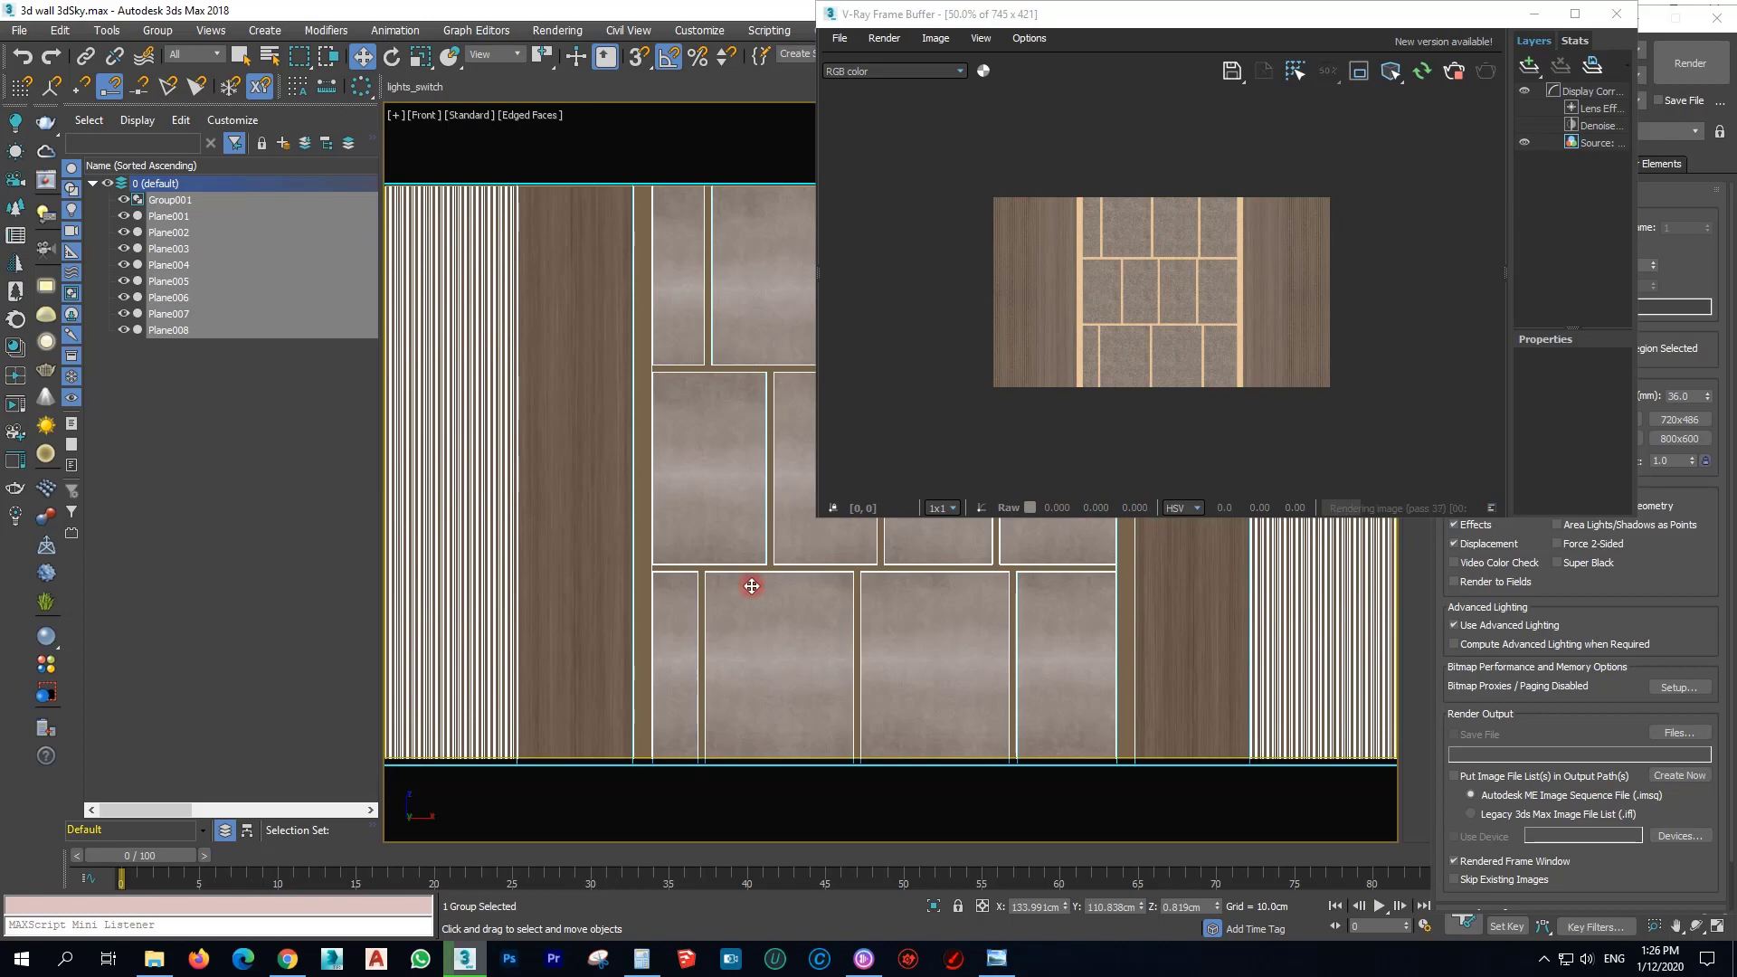
# Examine the interactive render in perspective around the slatted wood, its lower edge and the vertical gold strip.
pyautogui.press('p')
pyautogui.keyDown('alt'); pyautogui.moveTo(750, 587); pyautogui.dragTo(770, 701, button='middle'); pyautogui.keyUp('alt')
pyautogui.scroll(10, 770, 701)
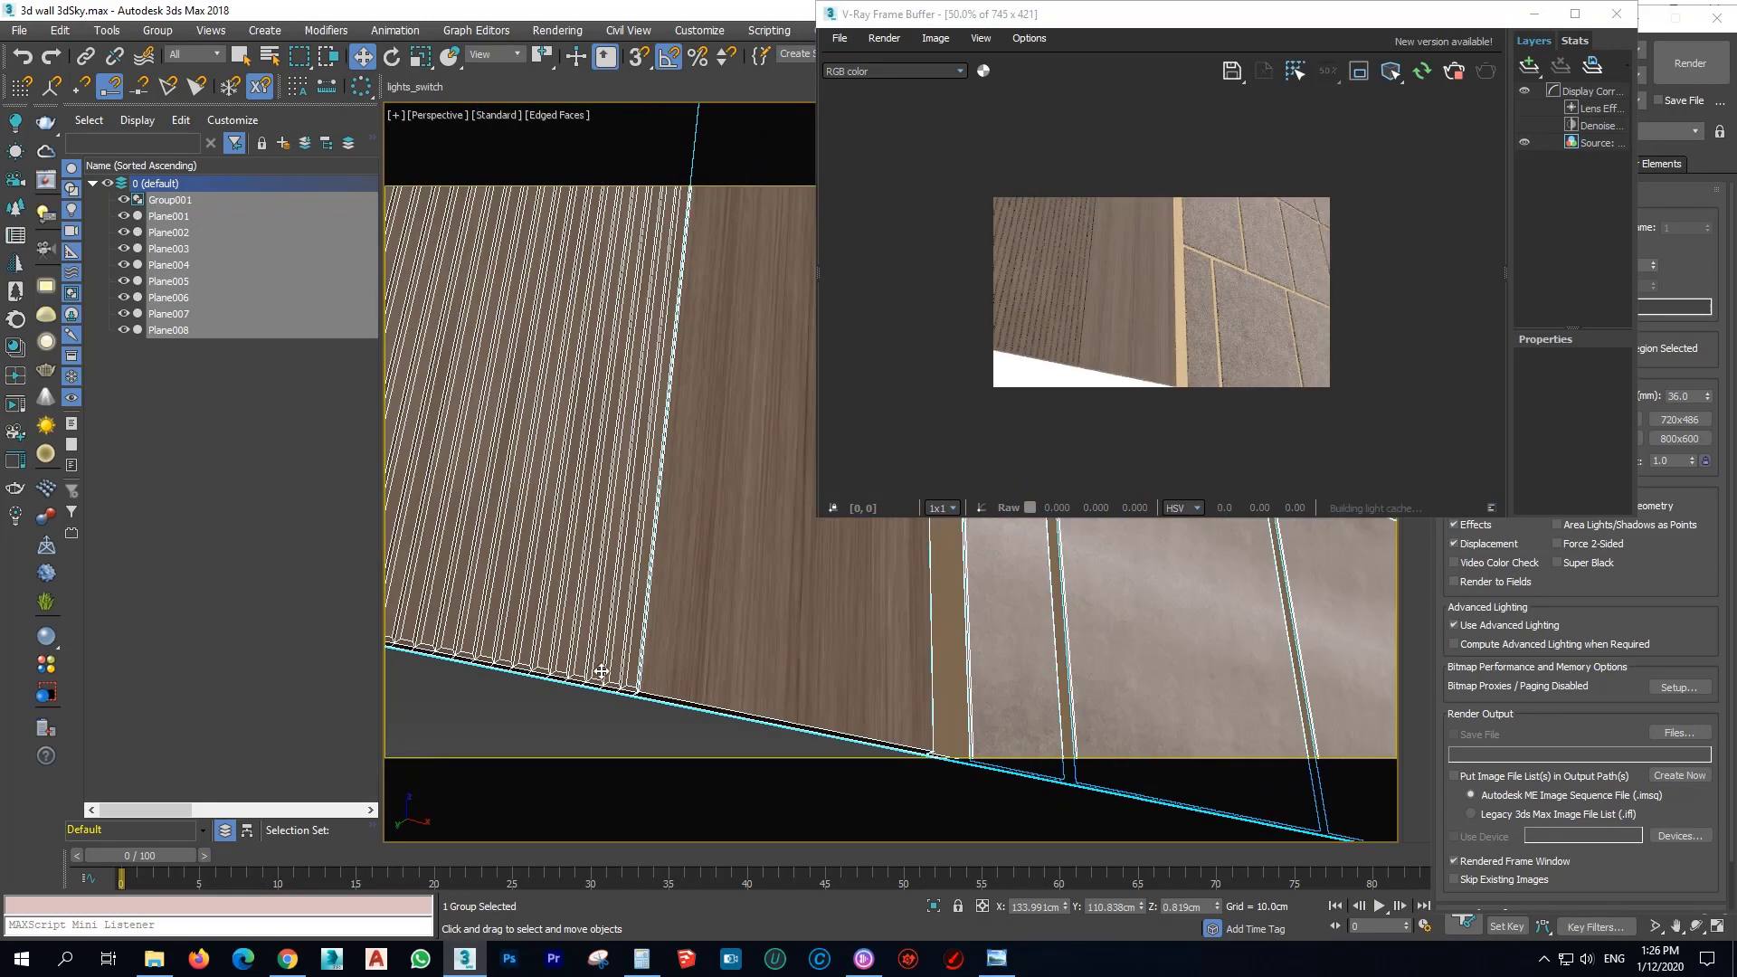
pyautogui.scroll(6, 706, 683)
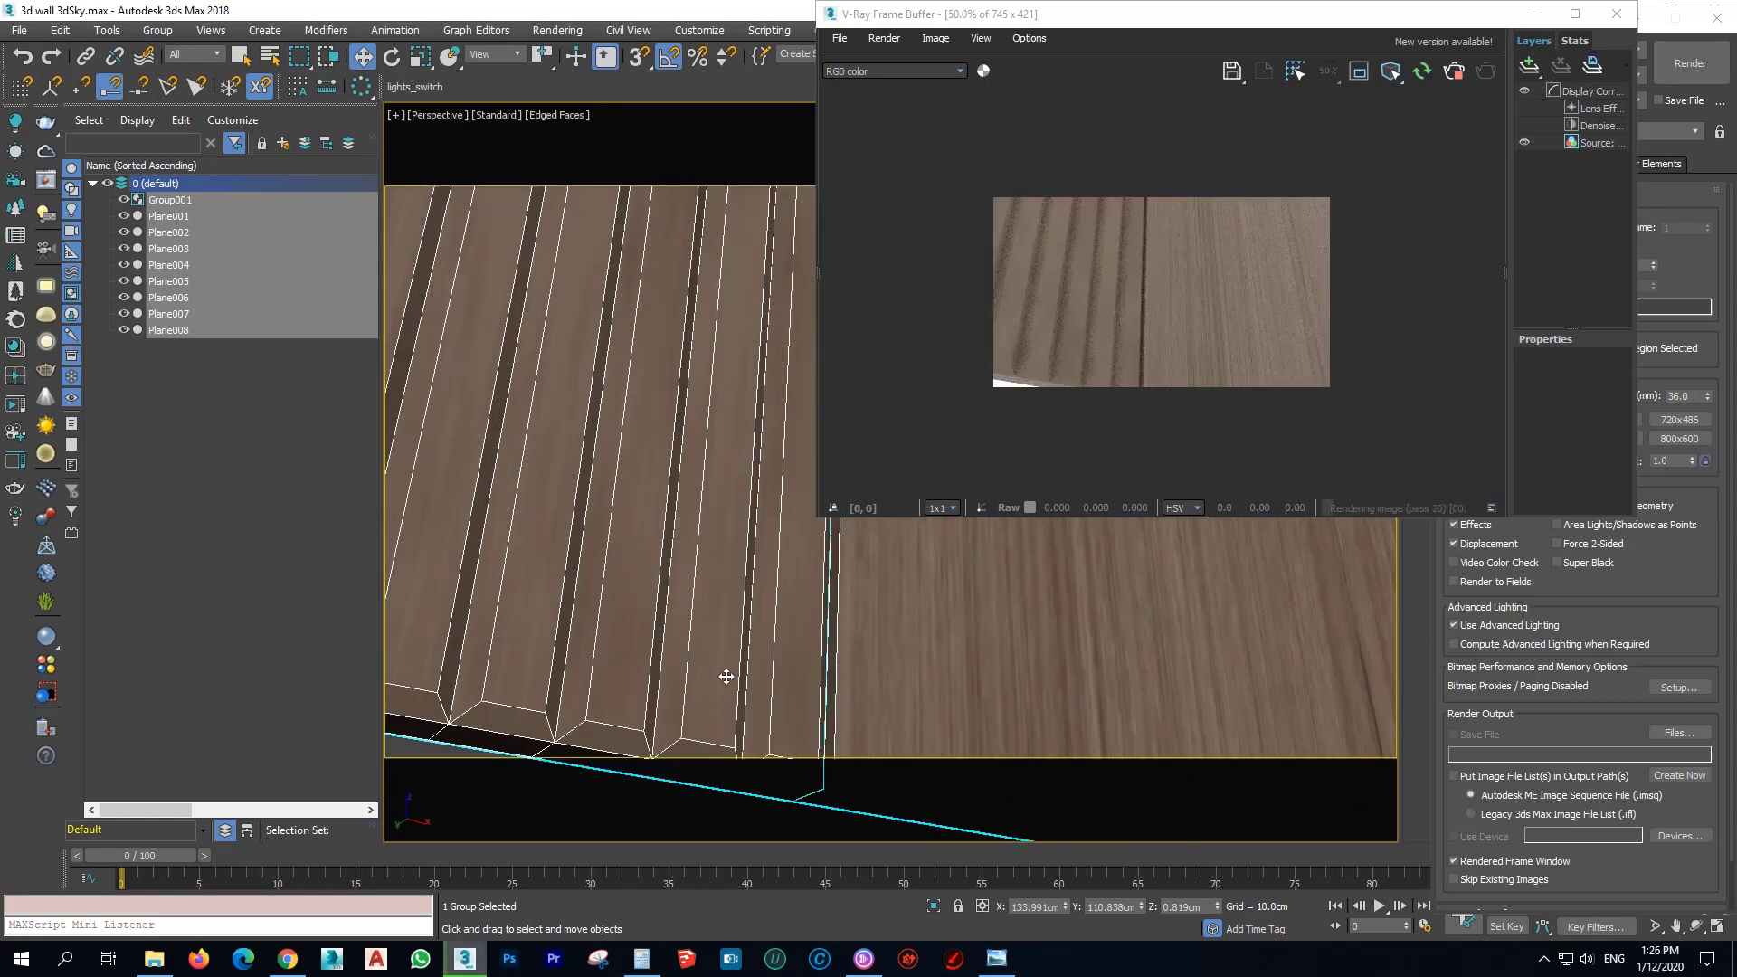
pyautogui.scroll(3, 727, 677)
pyautogui.moveTo(586, 653); pyautogui.dragTo(678, 431, button='middle')
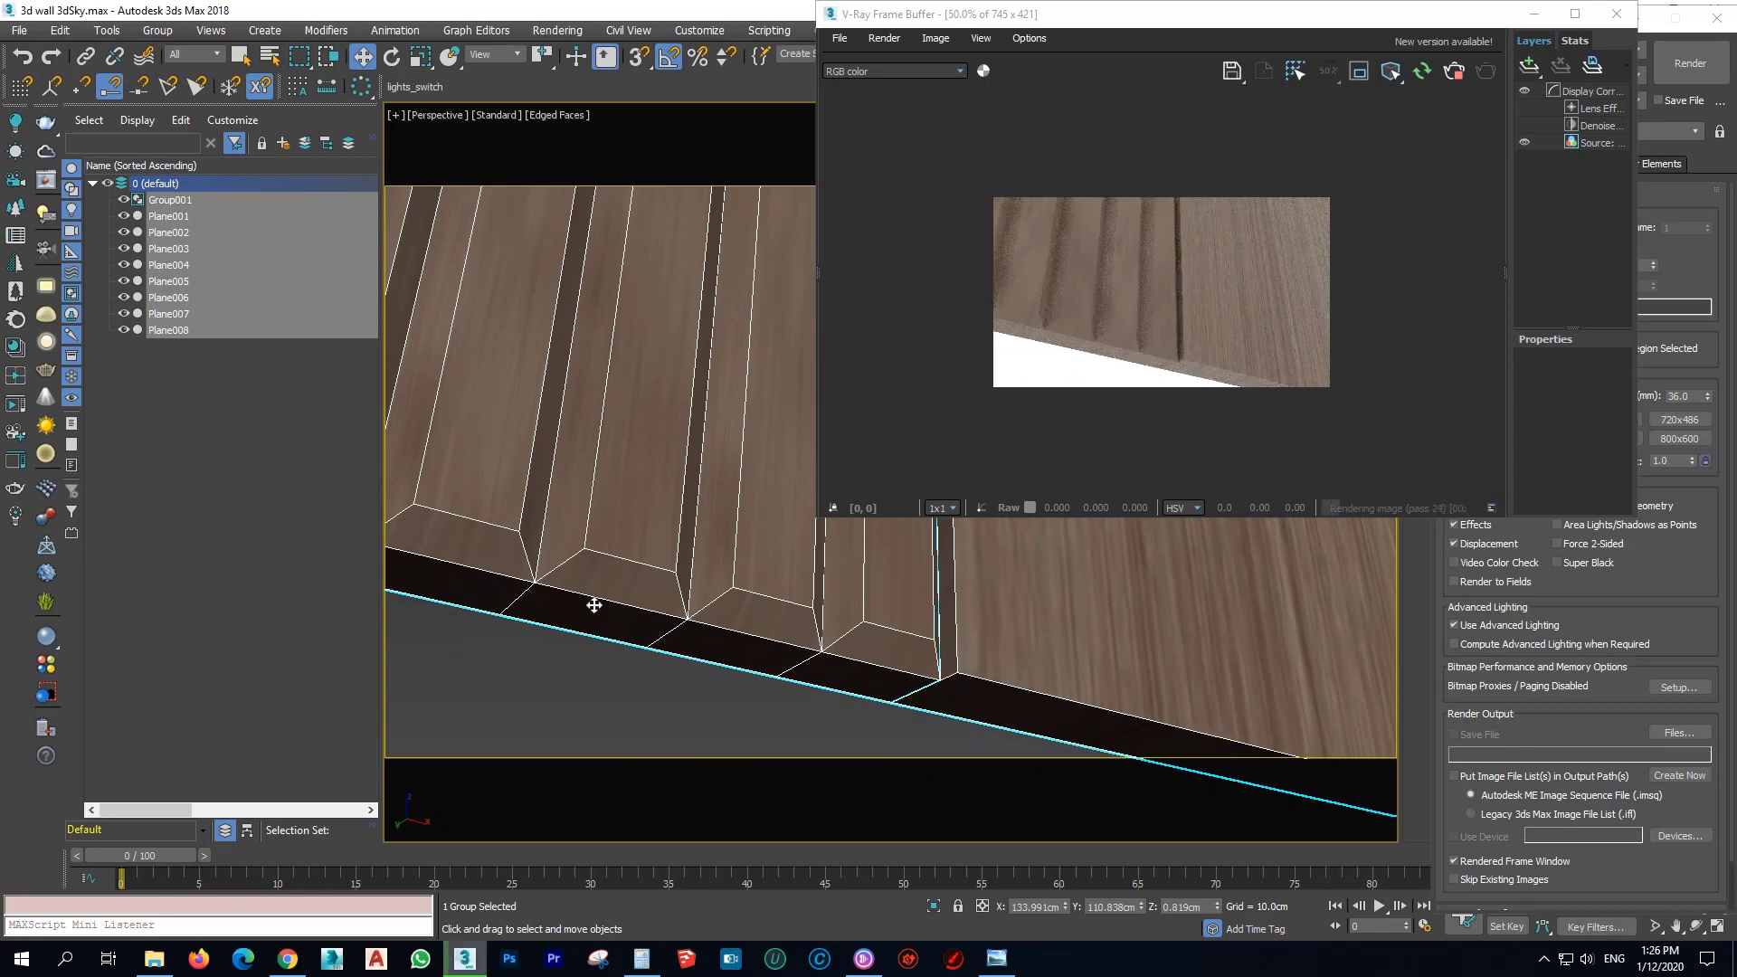
pyautogui.scroll(-3, 594, 607)
pyautogui.scroll(-4, 1046, 675)
pyautogui.moveTo(1046, 675); pyautogui.dragTo(709, 663, button='middle')
pyautogui.moveTo(891, 647); pyautogui.dragTo(698, 558, button='middle')
pyautogui.scroll(6, 904, 616)
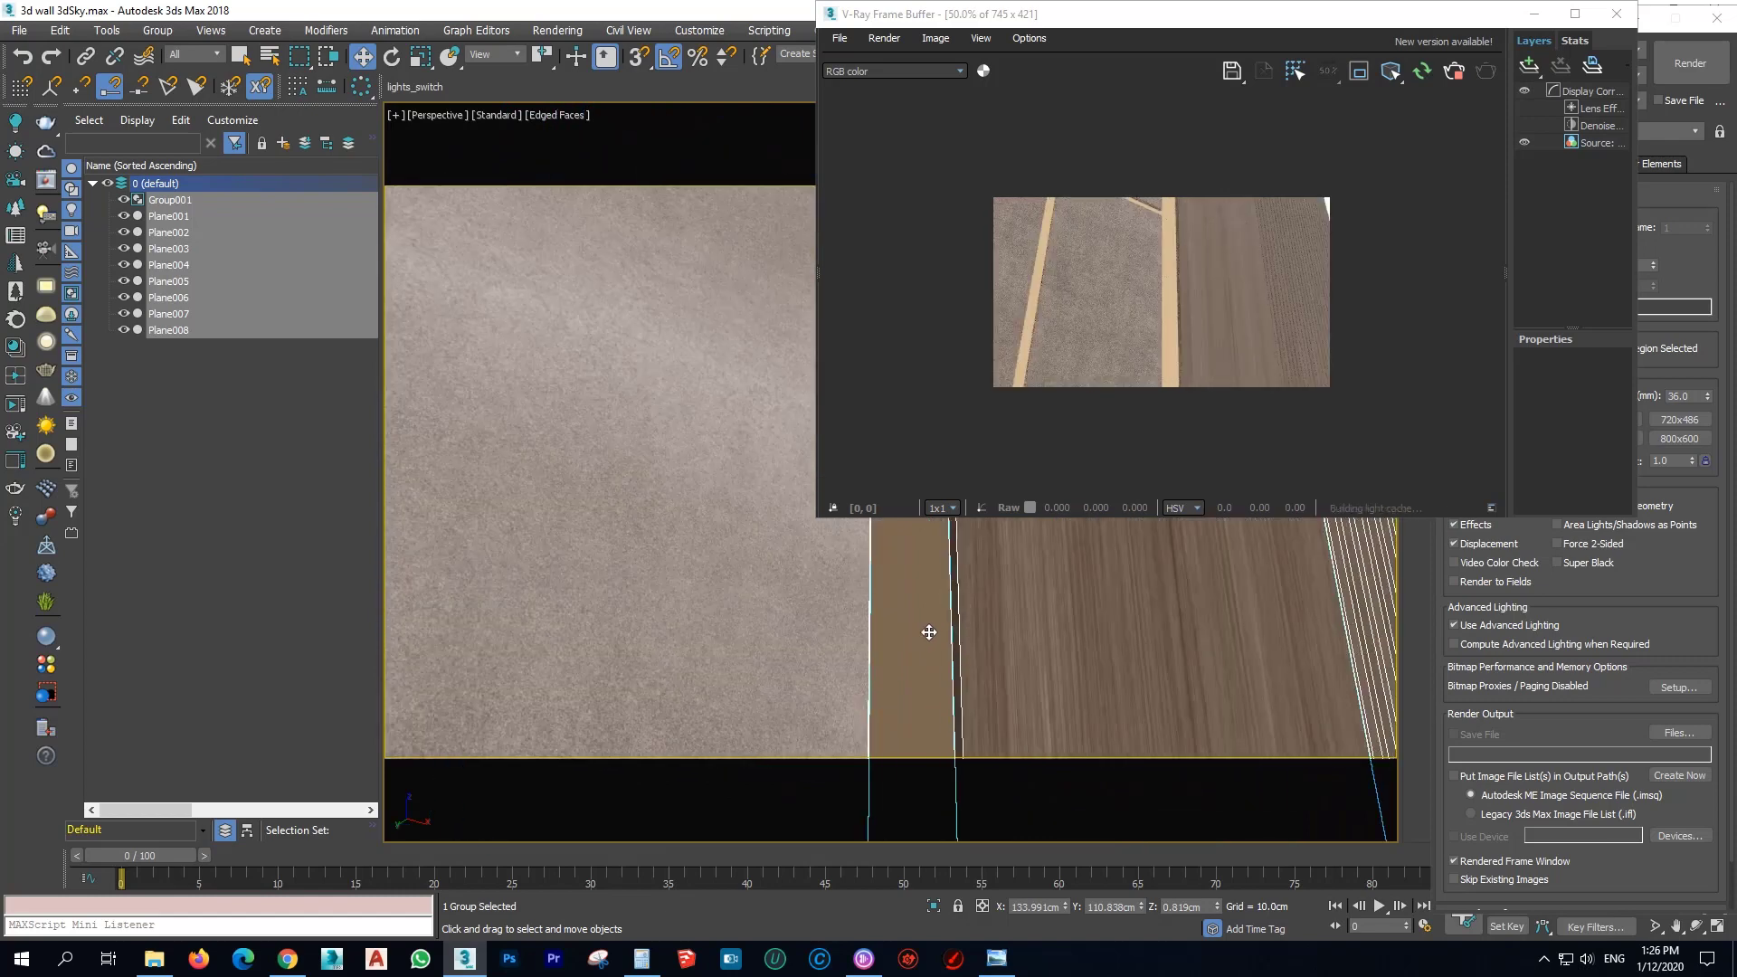
pyautogui.moveTo(929, 632); pyautogui.dragTo(892, 609, button='middle')
pyautogui.scroll(2, 892, 617)
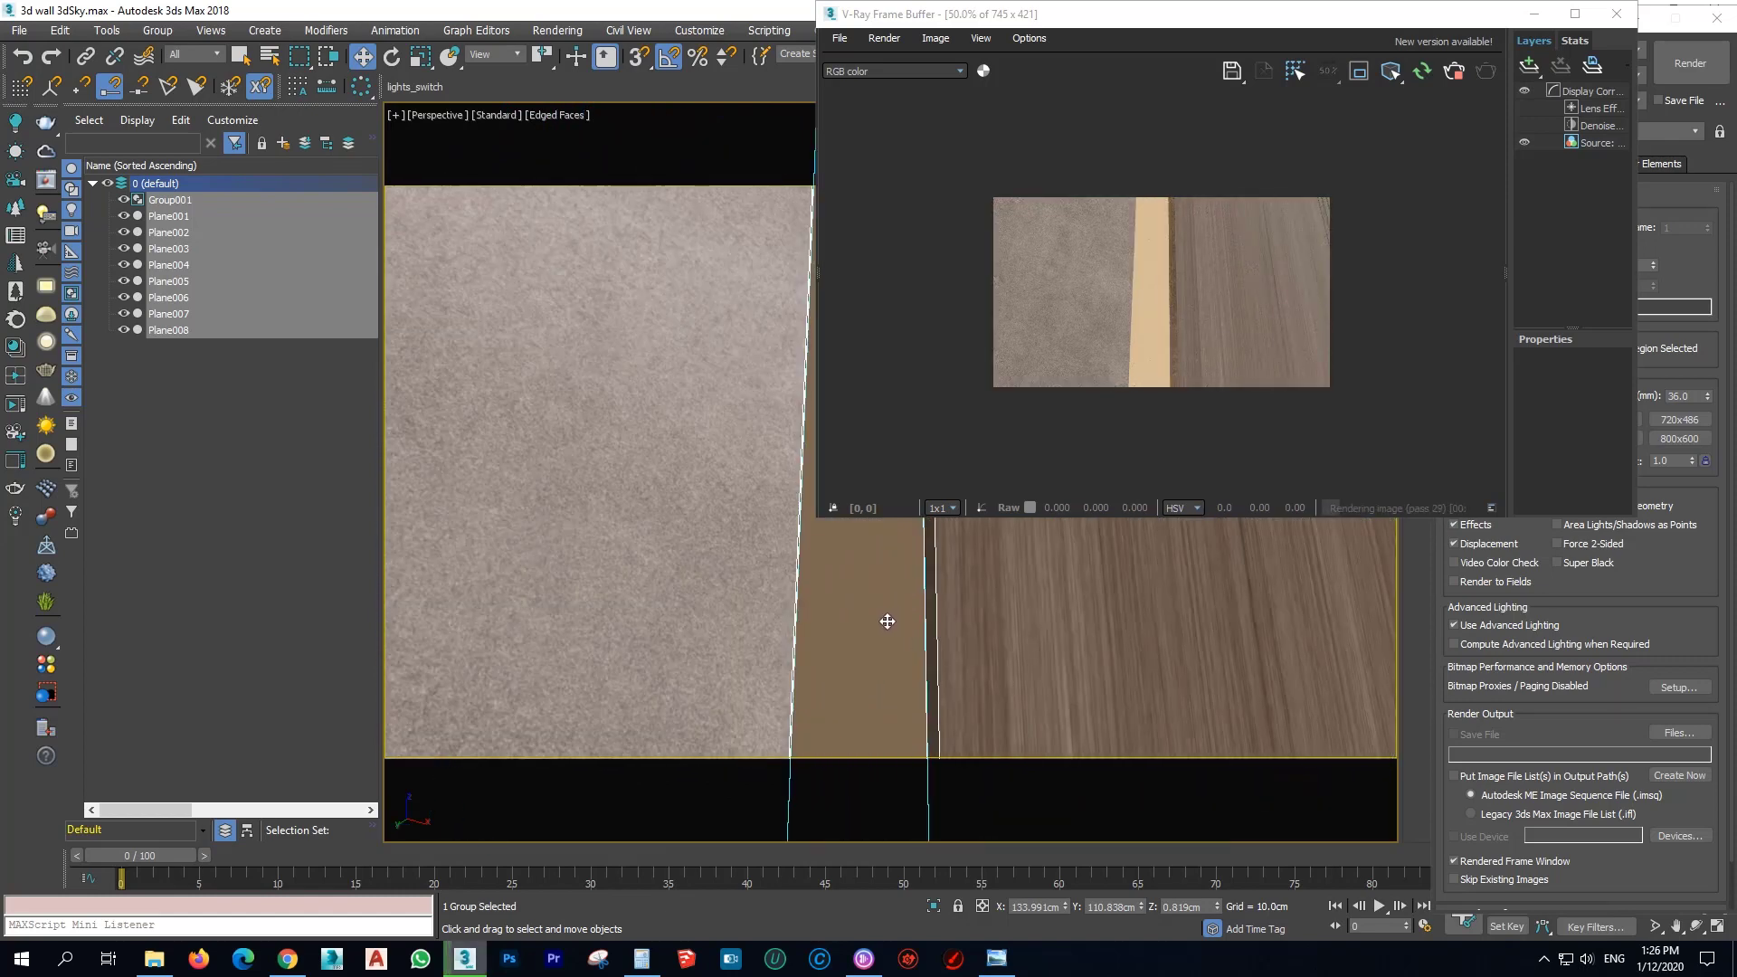
# Set Gold Material 002's reflection glossiness to 0.97 and review its reflection and diffuse colours.
pyautogui.press('m')
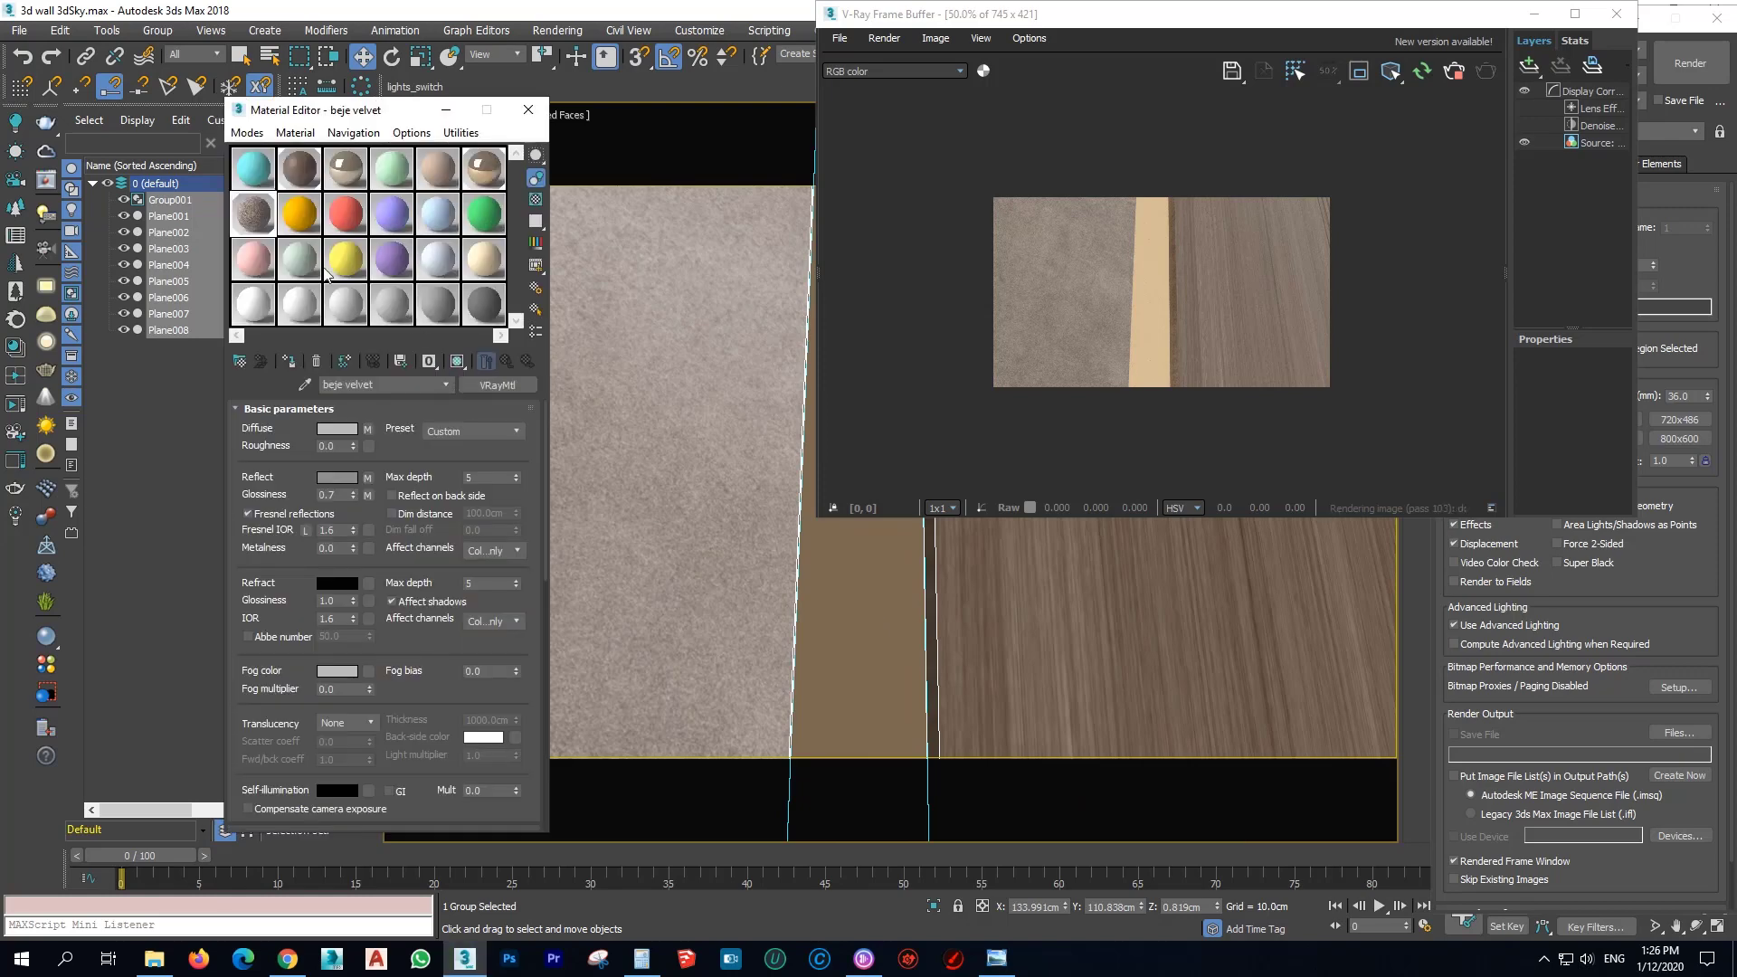
pyautogui.click(497, 177)
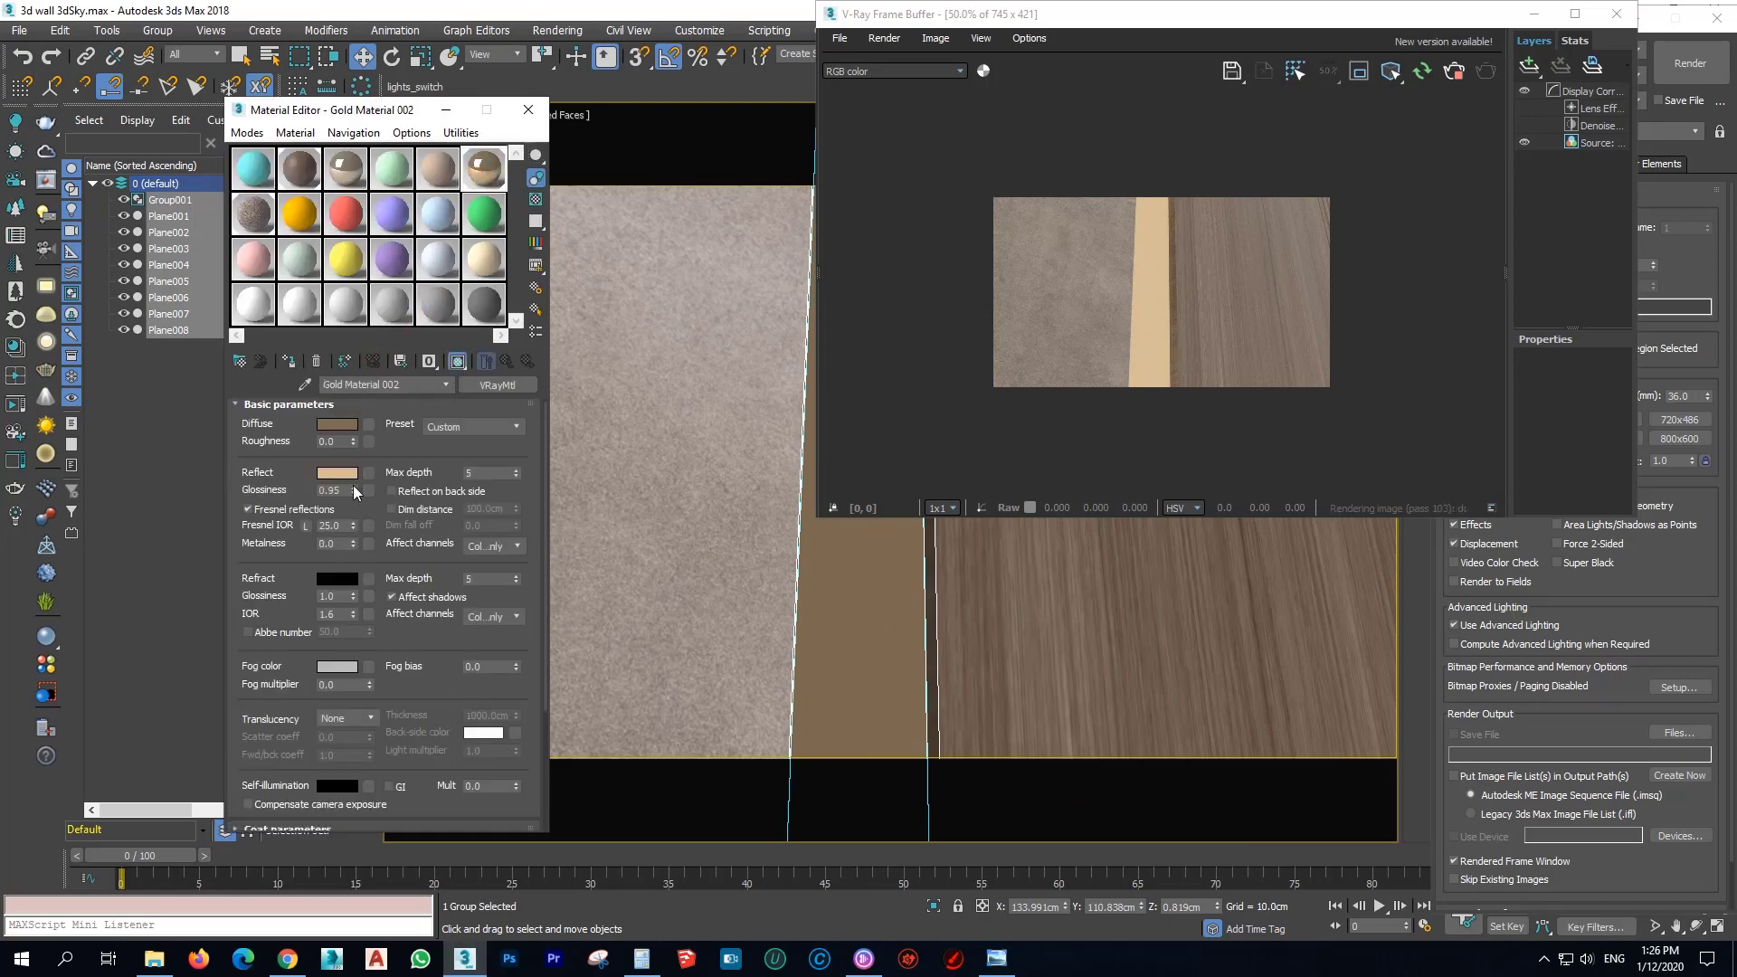
pyautogui.click(338, 473)
pyautogui.click(353, 486)
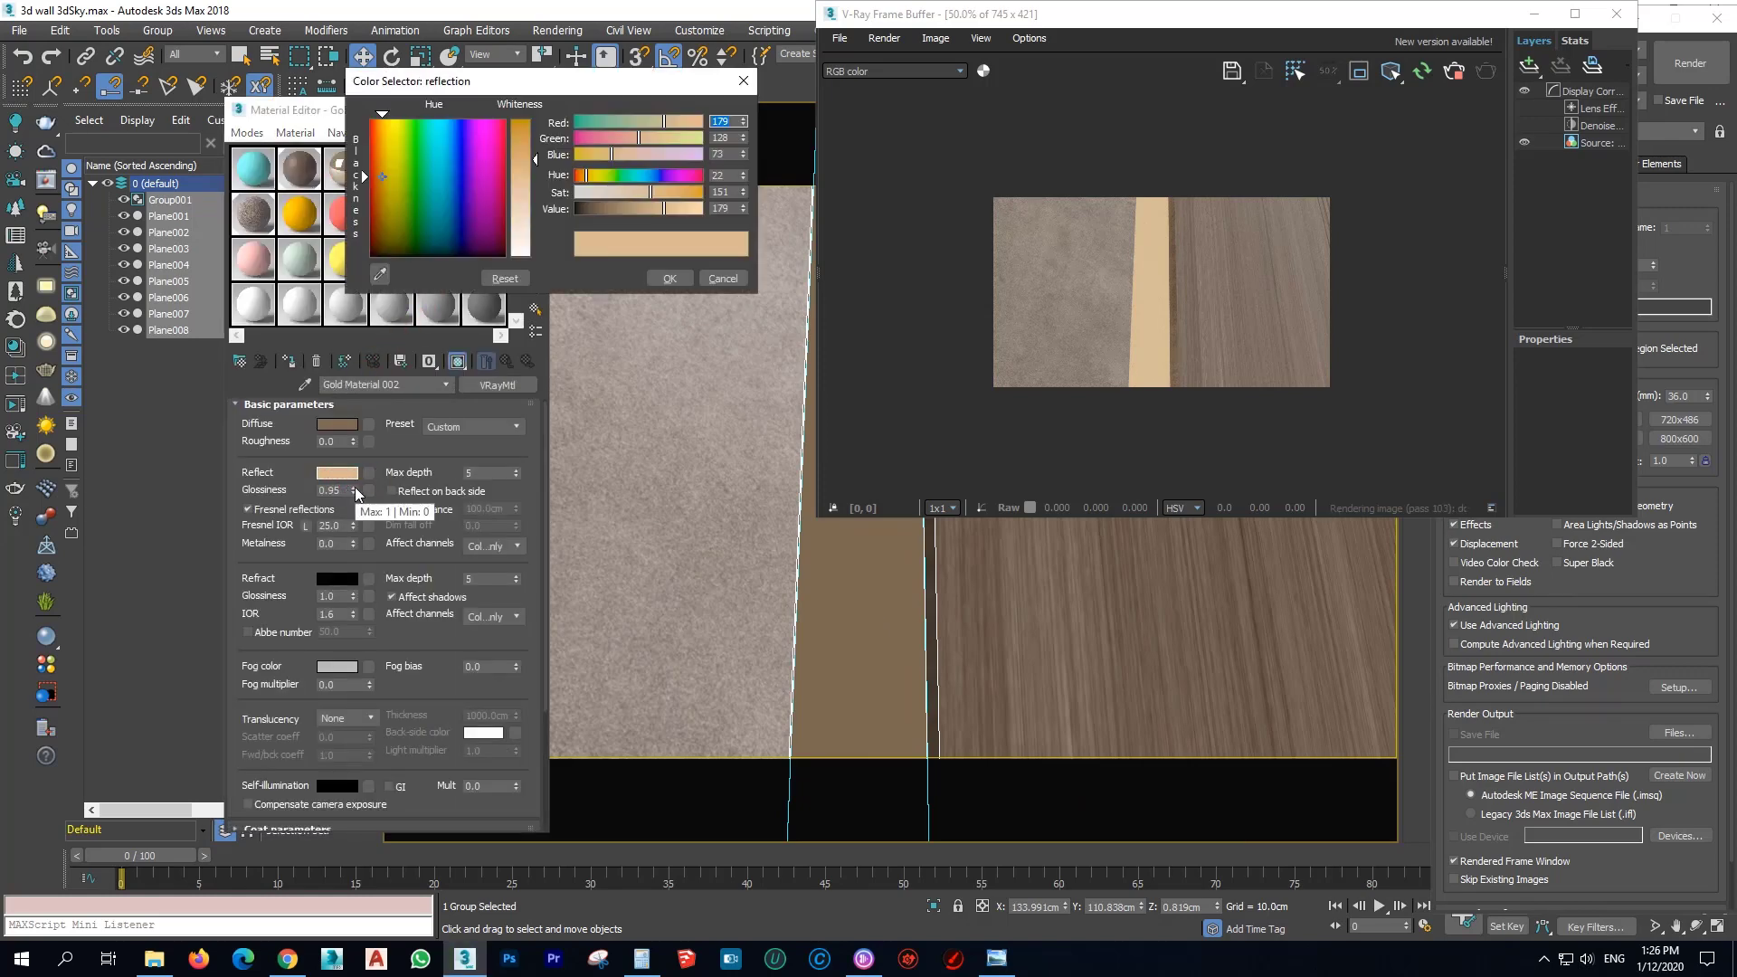
pyautogui.moveTo(355, 478); pyautogui.dragTo(356, 486)
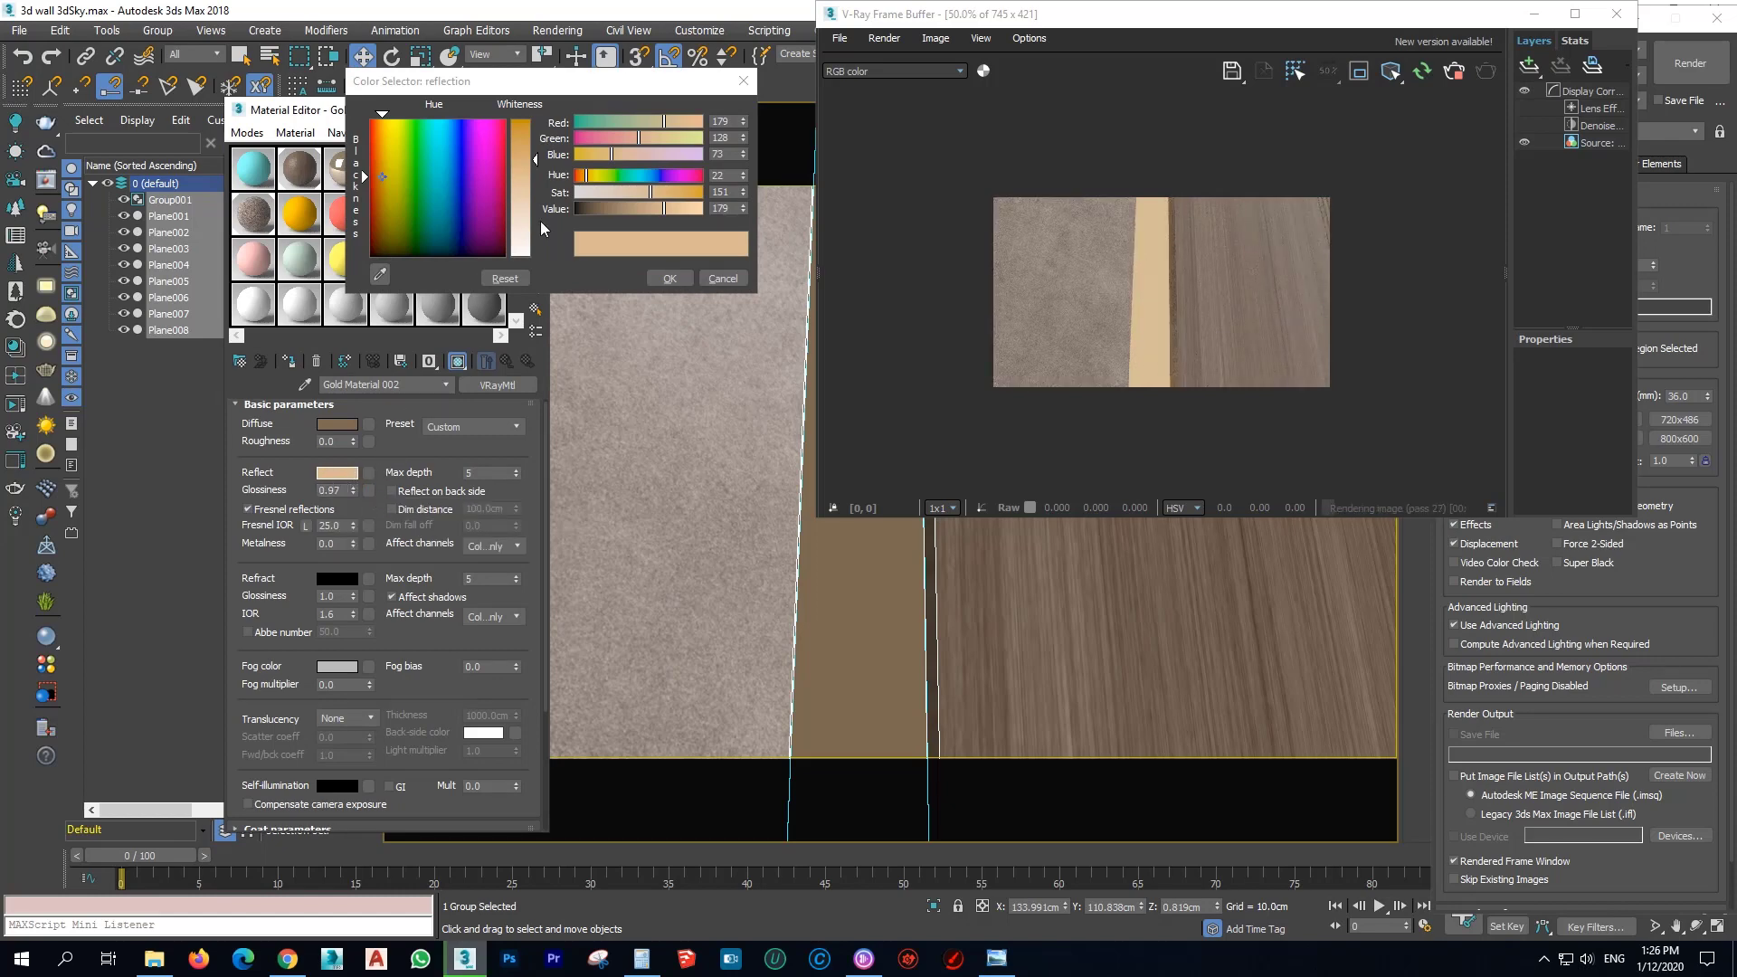
pyautogui.moveTo(657, 214); pyautogui.dragTo(601, 214)
pyautogui.click(670, 278)
pyautogui.click(337, 423)
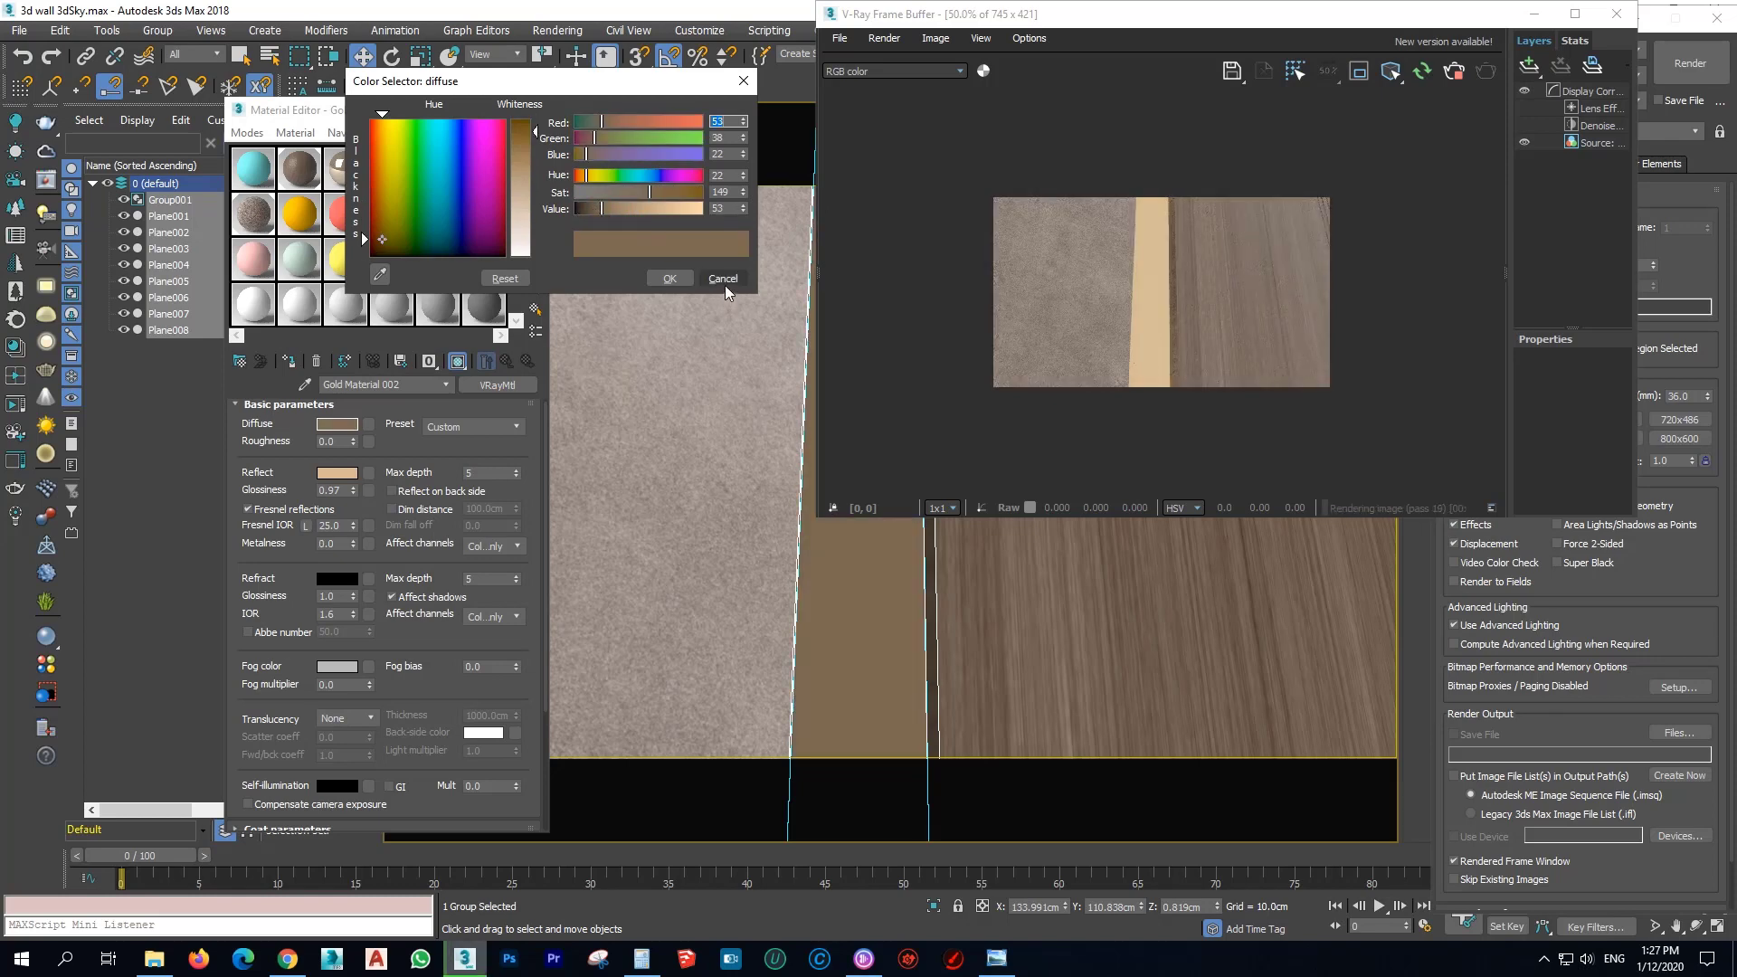
pyautogui.click(723, 282)
# Set the gold material's Fresnel IOR to 30, revisit its BRDF type and close the Material Editor.
pyautogui.moveTo(343, 527); pyautogui.dragTo(186, 512)
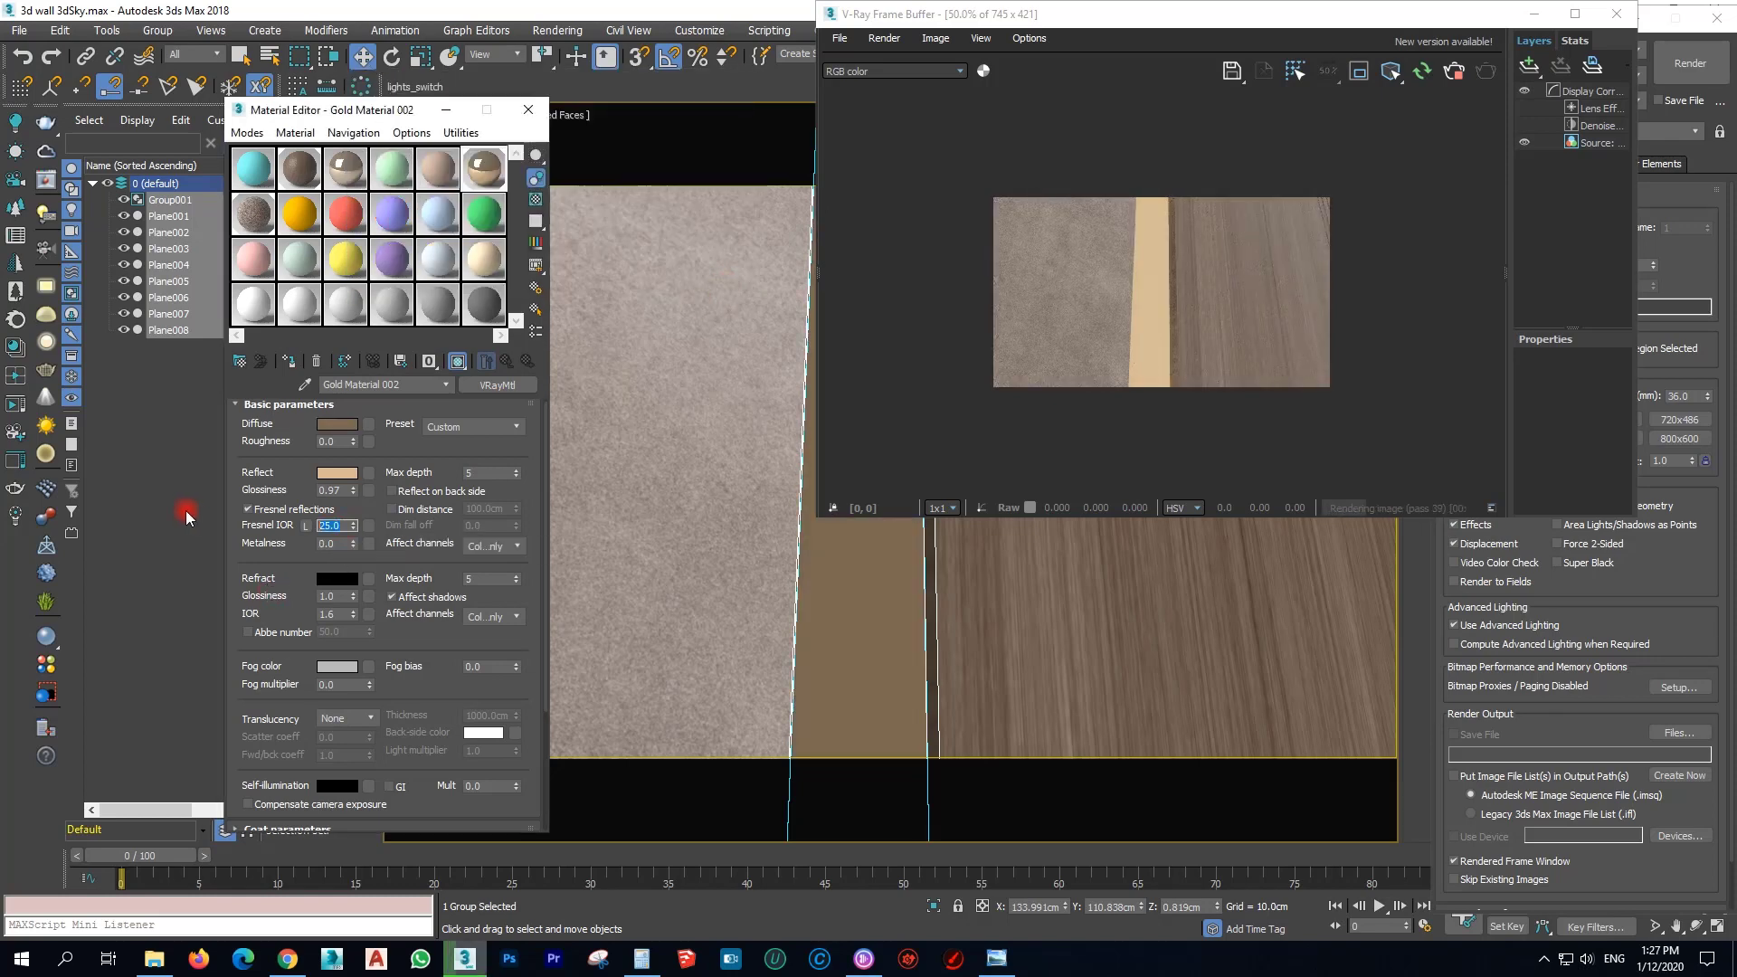
pyautogui.write('30')
pyautogui.press('Return')
pyautogui.scroll(-3, 274, 751)
pyautogui.click(323, 722)
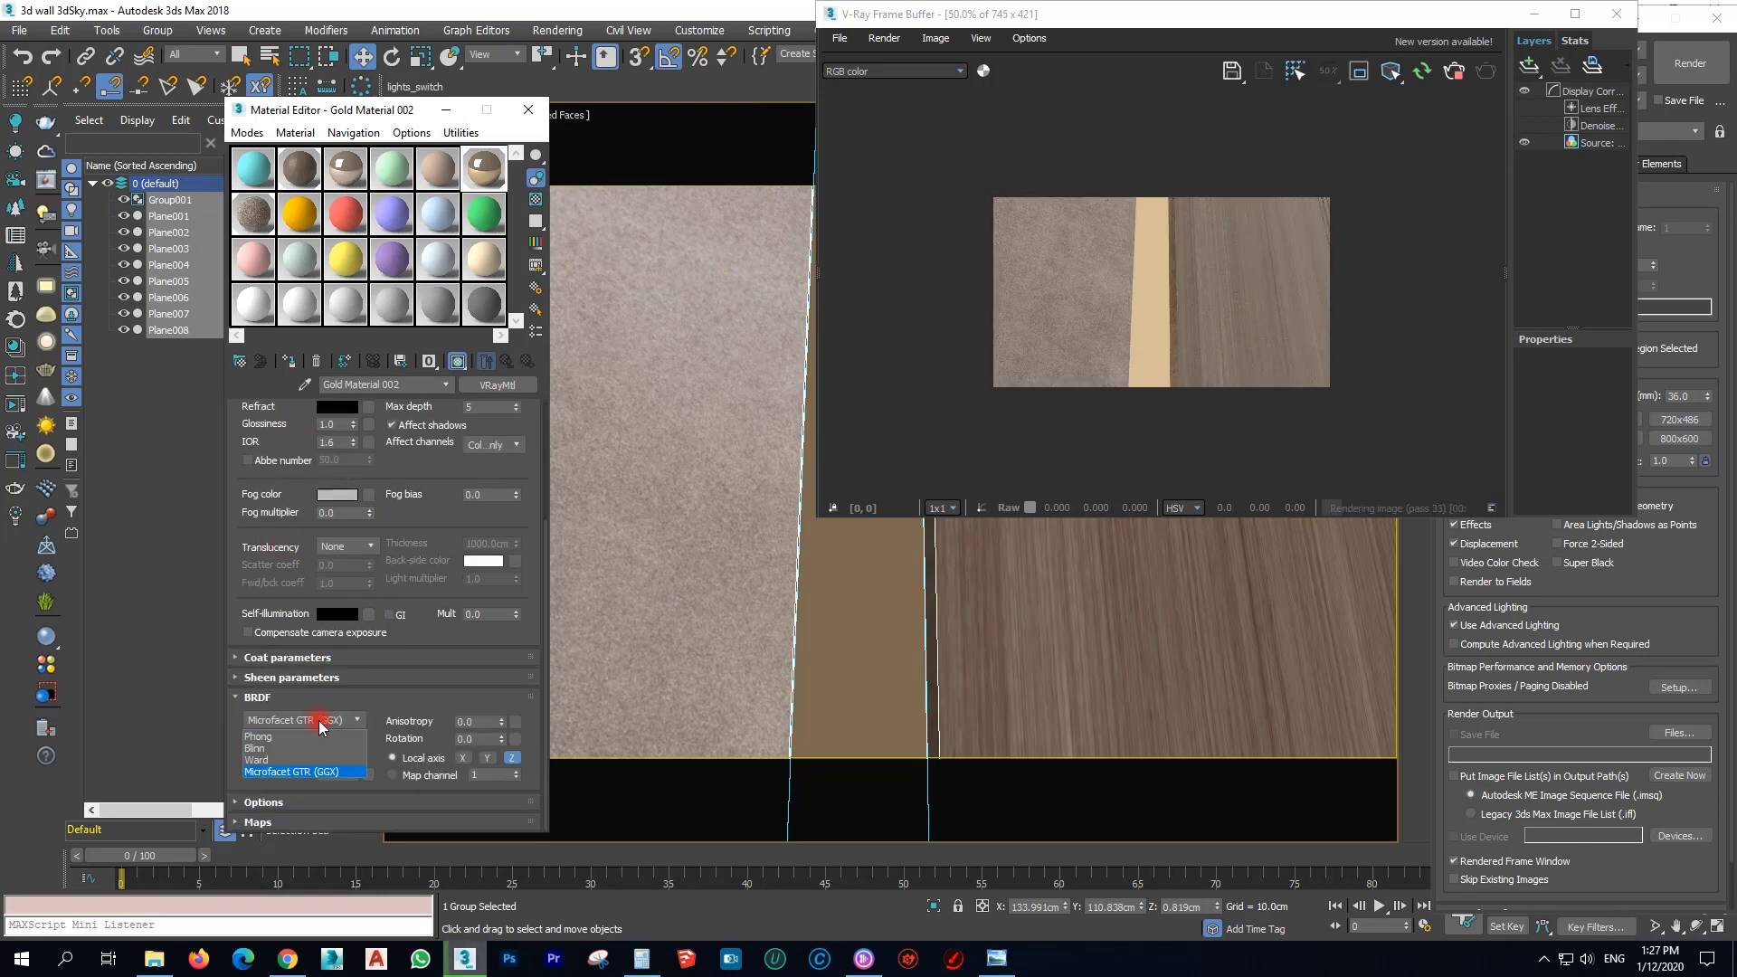
pyautogui.click(312, 732)
pyautogui.click(529, 110)
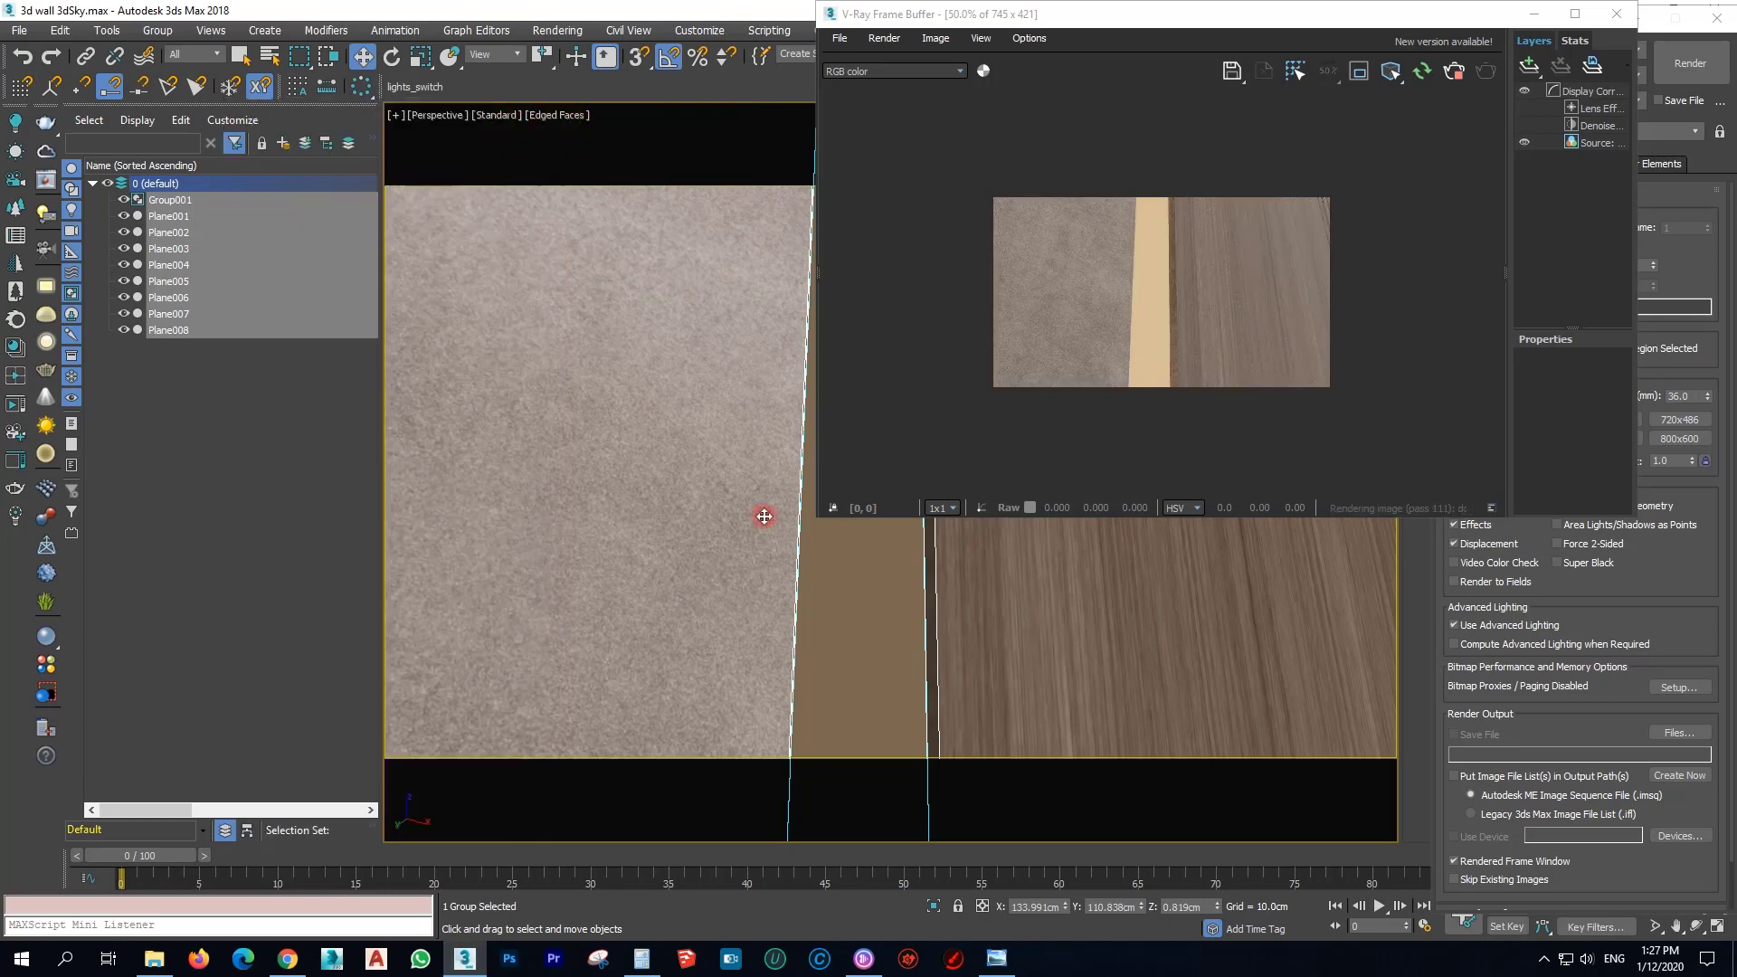
# Examine the interactive render around the gold strip and along the panel's lower edge to the slatted wood.
pyautogui.moveTo(690, 530); pyautogui.dragTo(823, 543, button='middle')
pyautogui.scroll(-3, 617, 463)
pyautogui.click(629, 484)
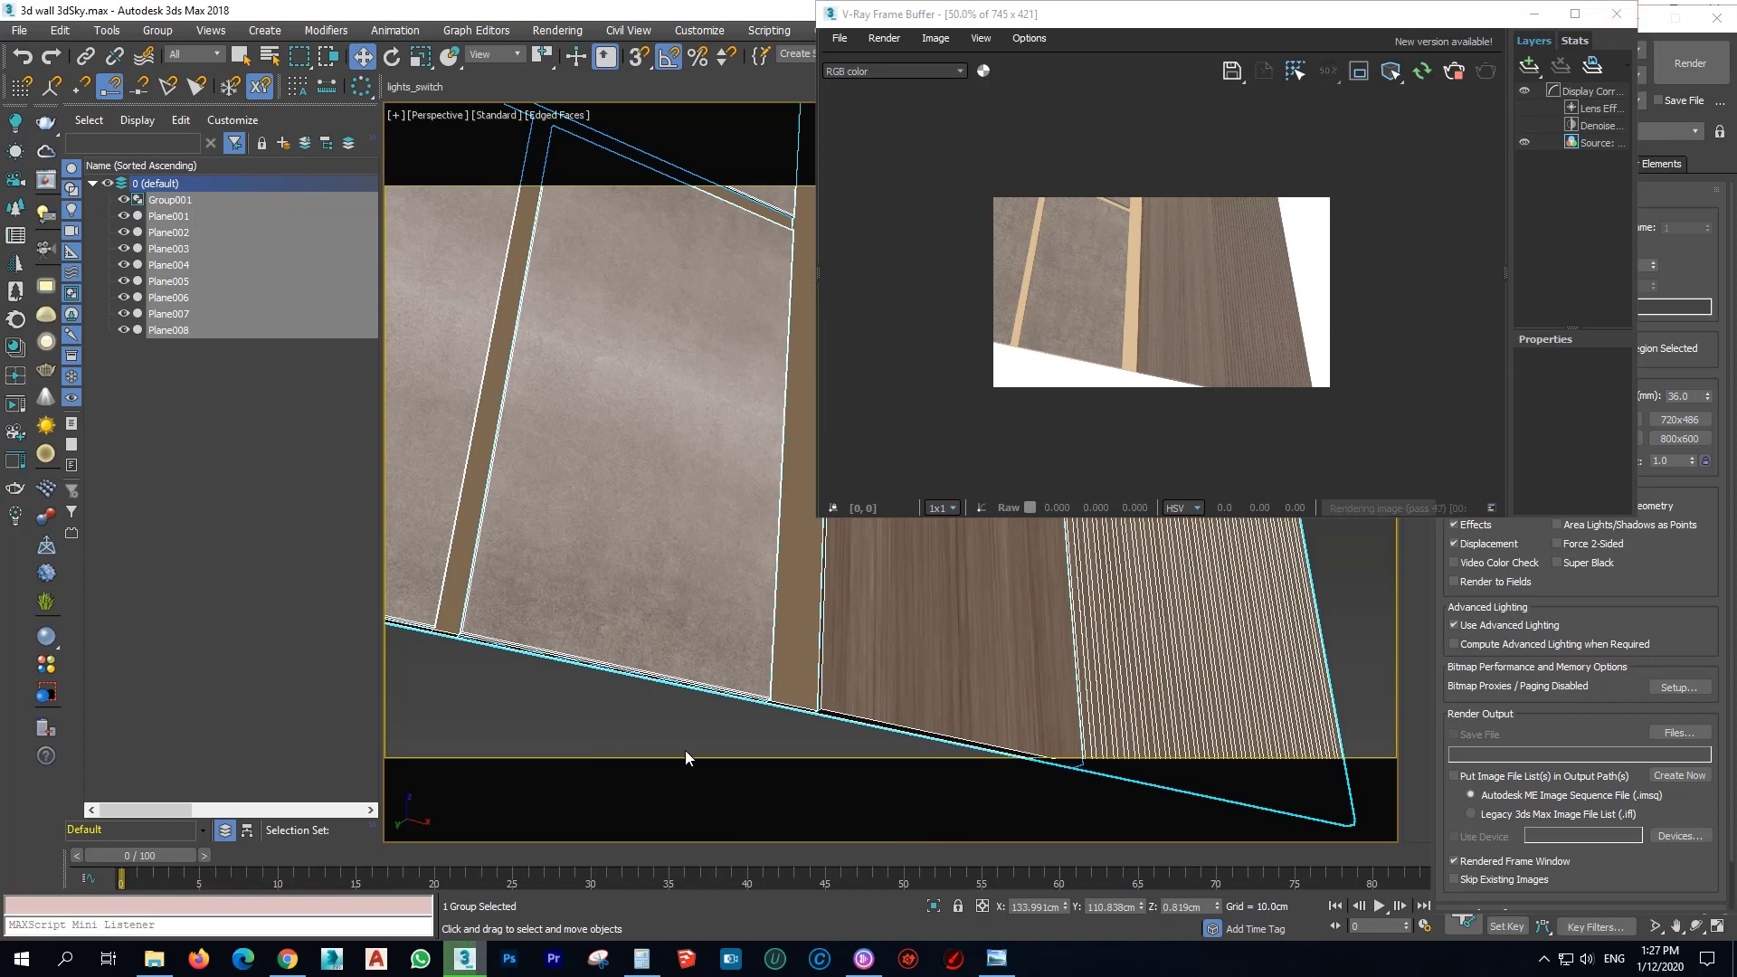
pyautogui.scroll(5, 1097, 757)
pyautogui.moveTo(1097, 756); pyautogui.dragTo(865, 585, button='middle')
pyautogui.scroll(4, 896, 656)
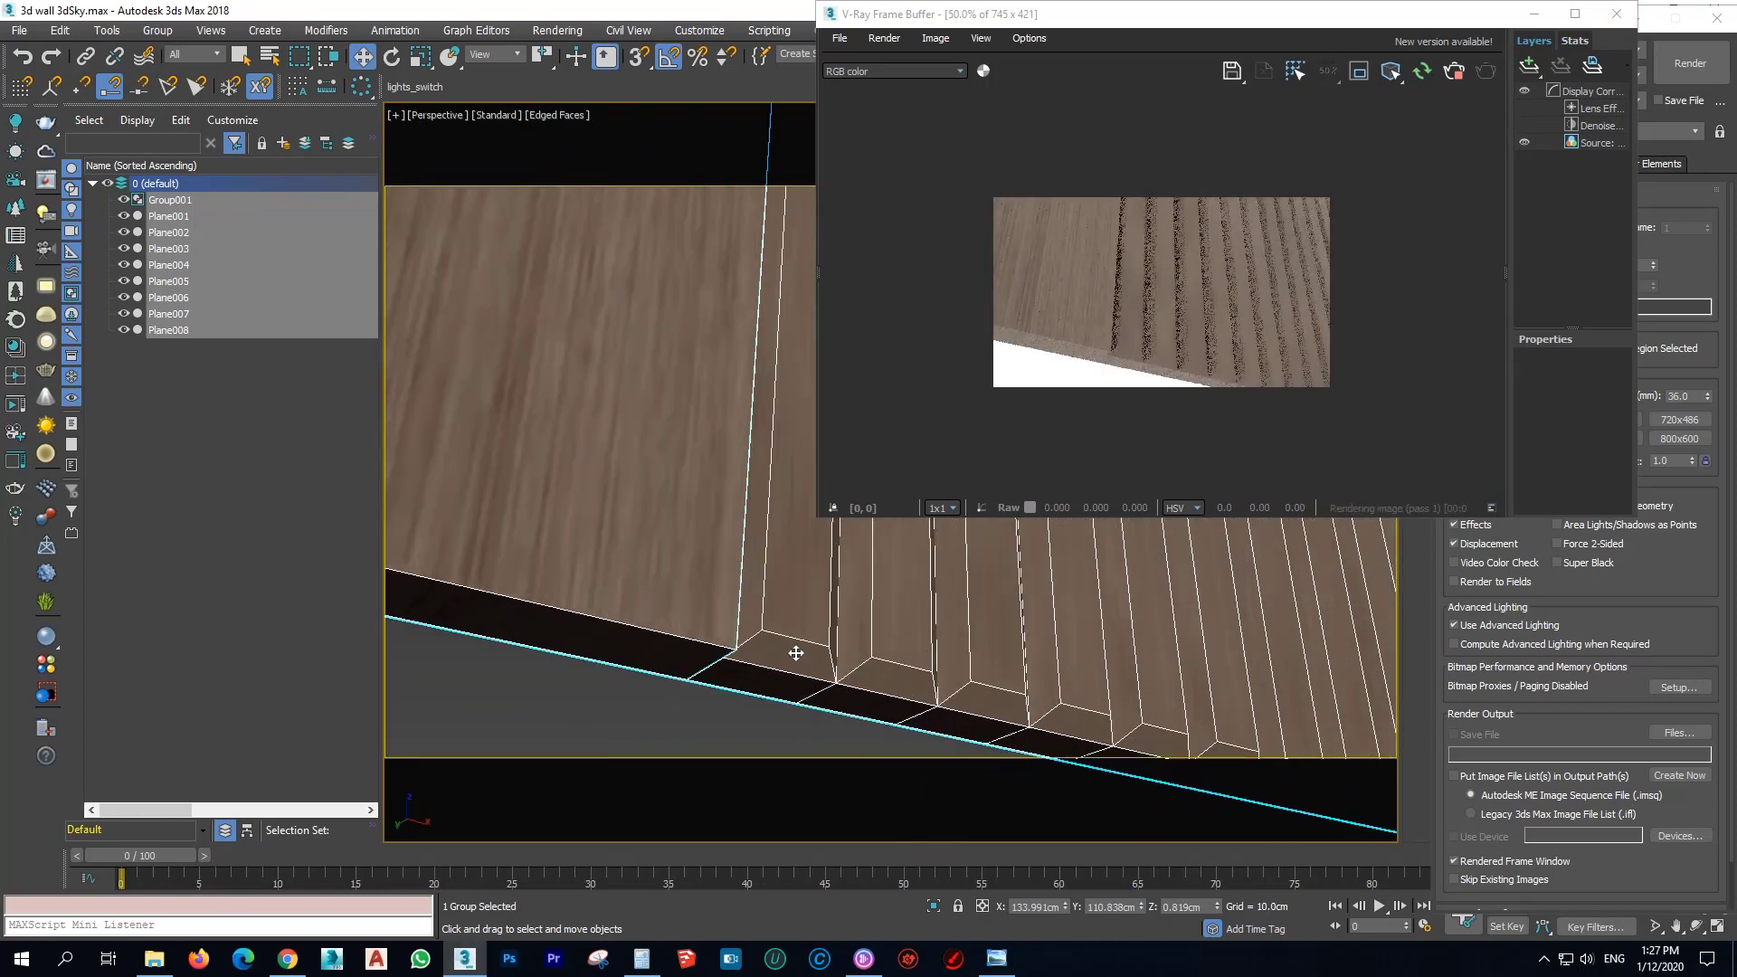
pyautogui.moveTo(796, 655); pyautogui.dragTo(1132, 750, button='middle')
pyautogui.scroll(-4, 1066, 659)
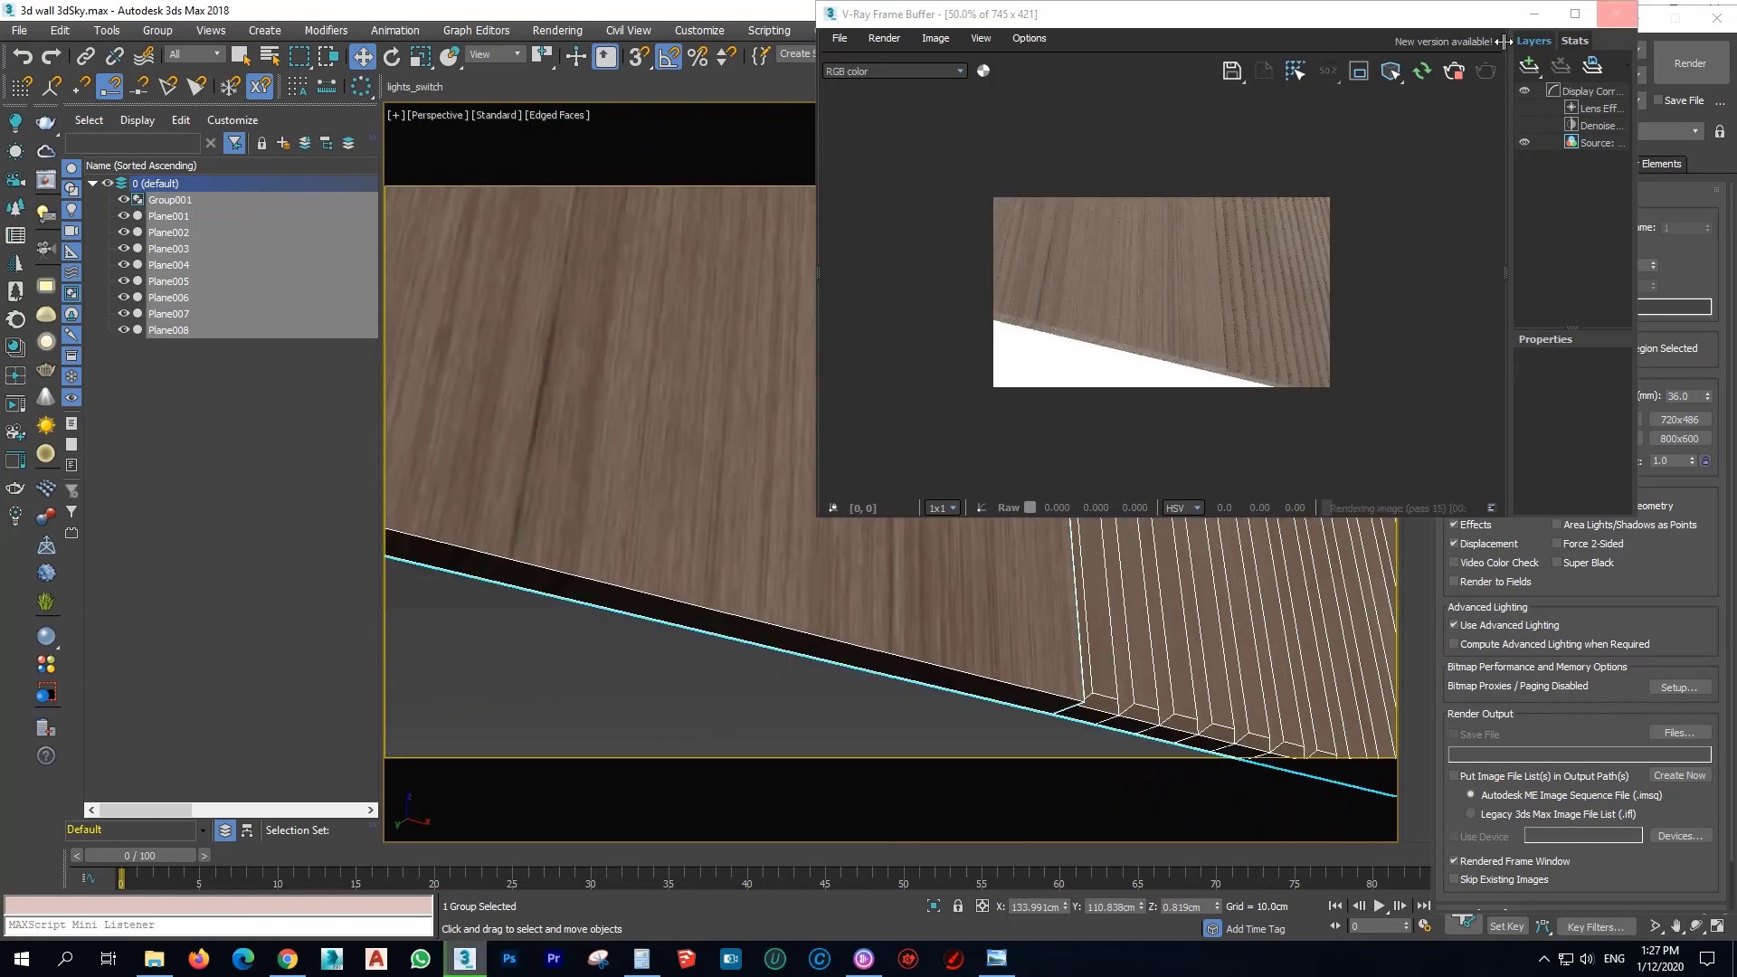
# Close the V-Ray Frame Buffer and rotate the whole panel so it lies flat, facing up in the top view.
pyautogui.click(1616, 18)
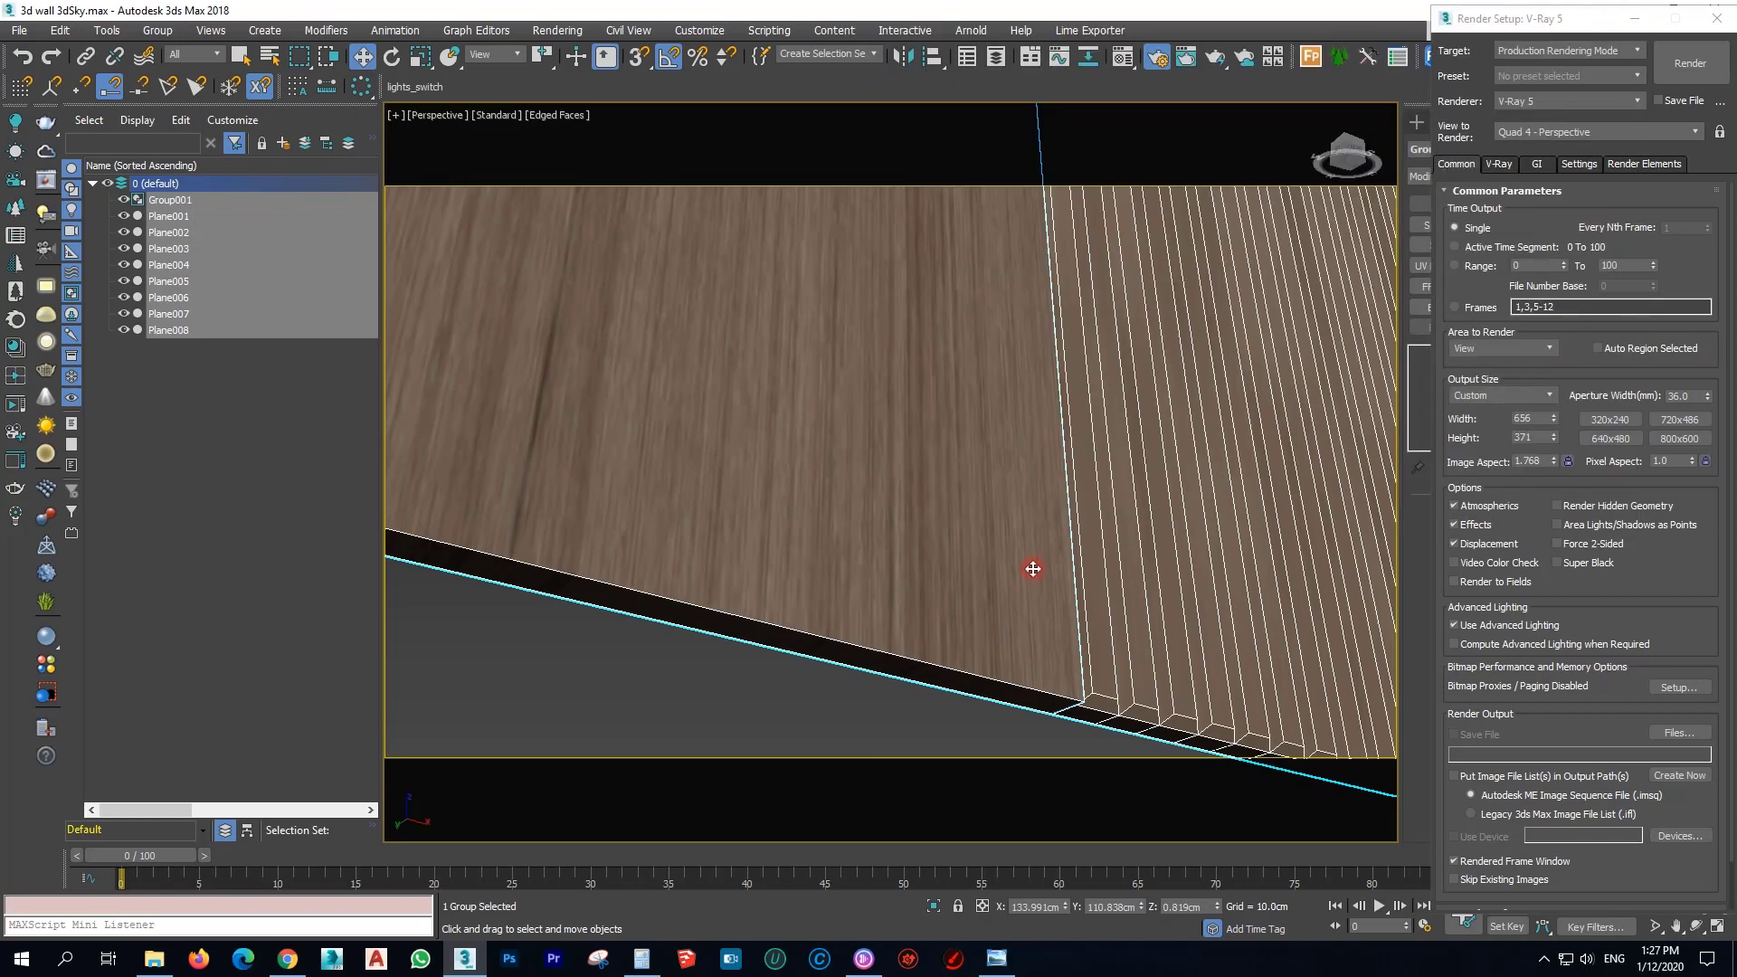
pyautogui.press('t')
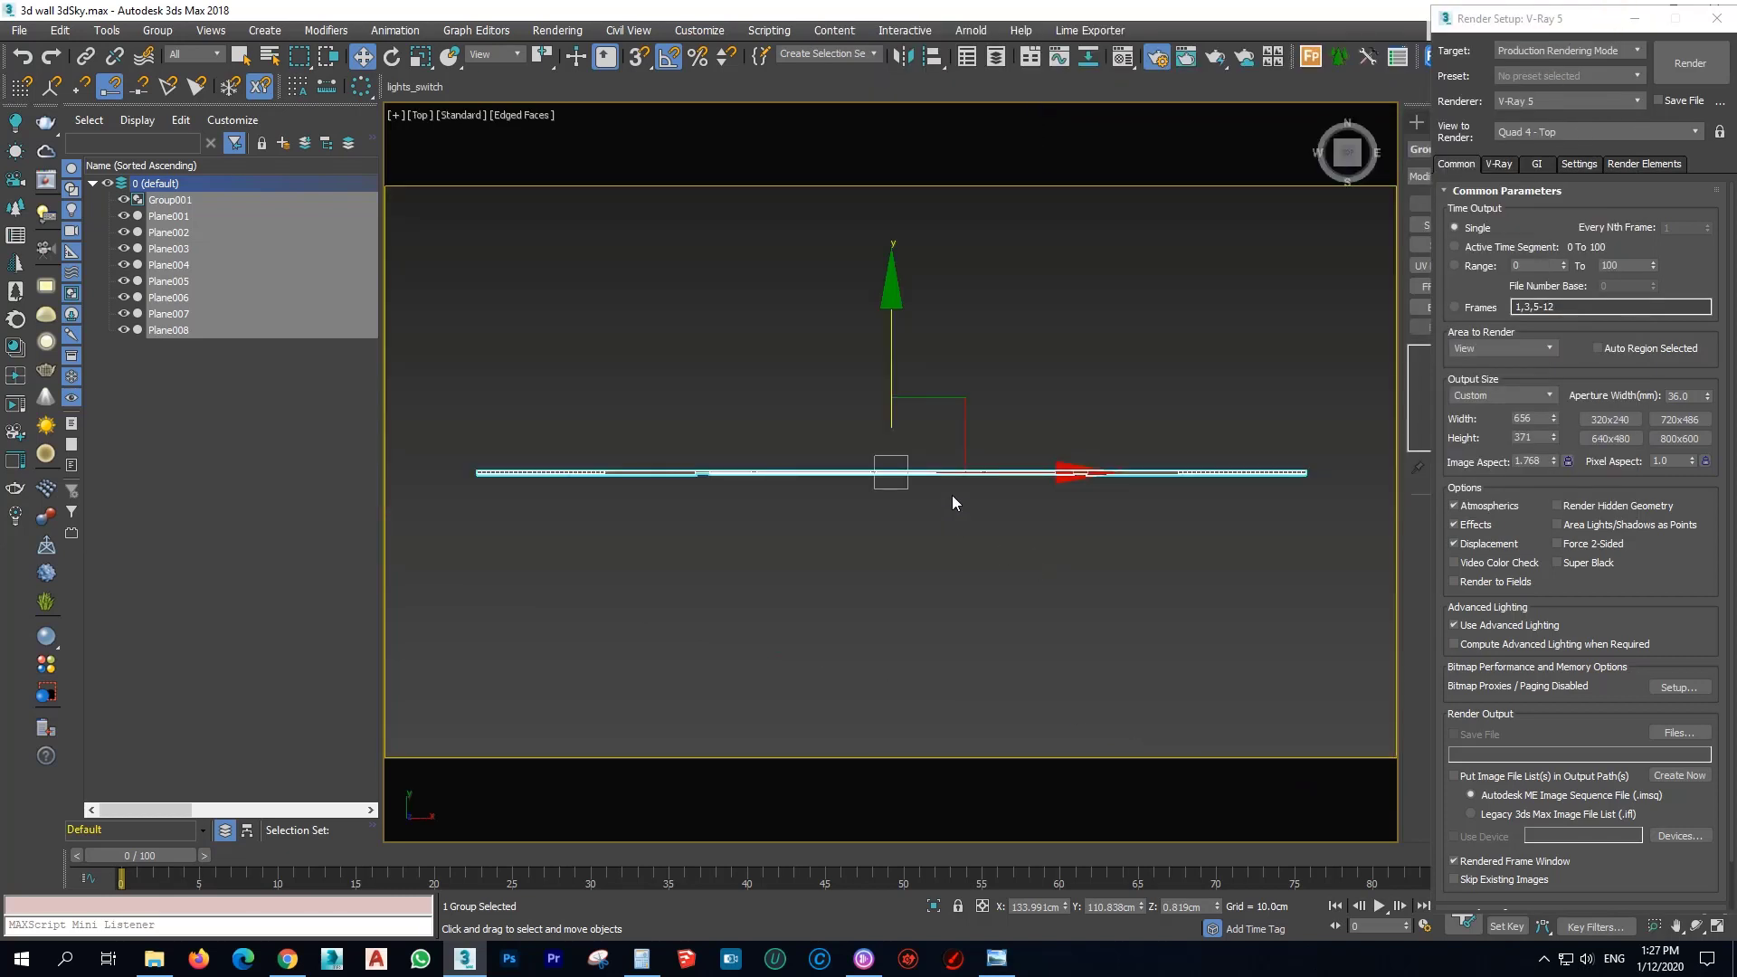
pyautogui.press('e')
pyautogui.moveTo(889, 389); pyautogui.dragTo(887, 306)
pyautogui.scroll(3, 986, 432)
pyautogui.moveTo(989, 431); pyautogui.dragTo(1033, 417, button='middle')
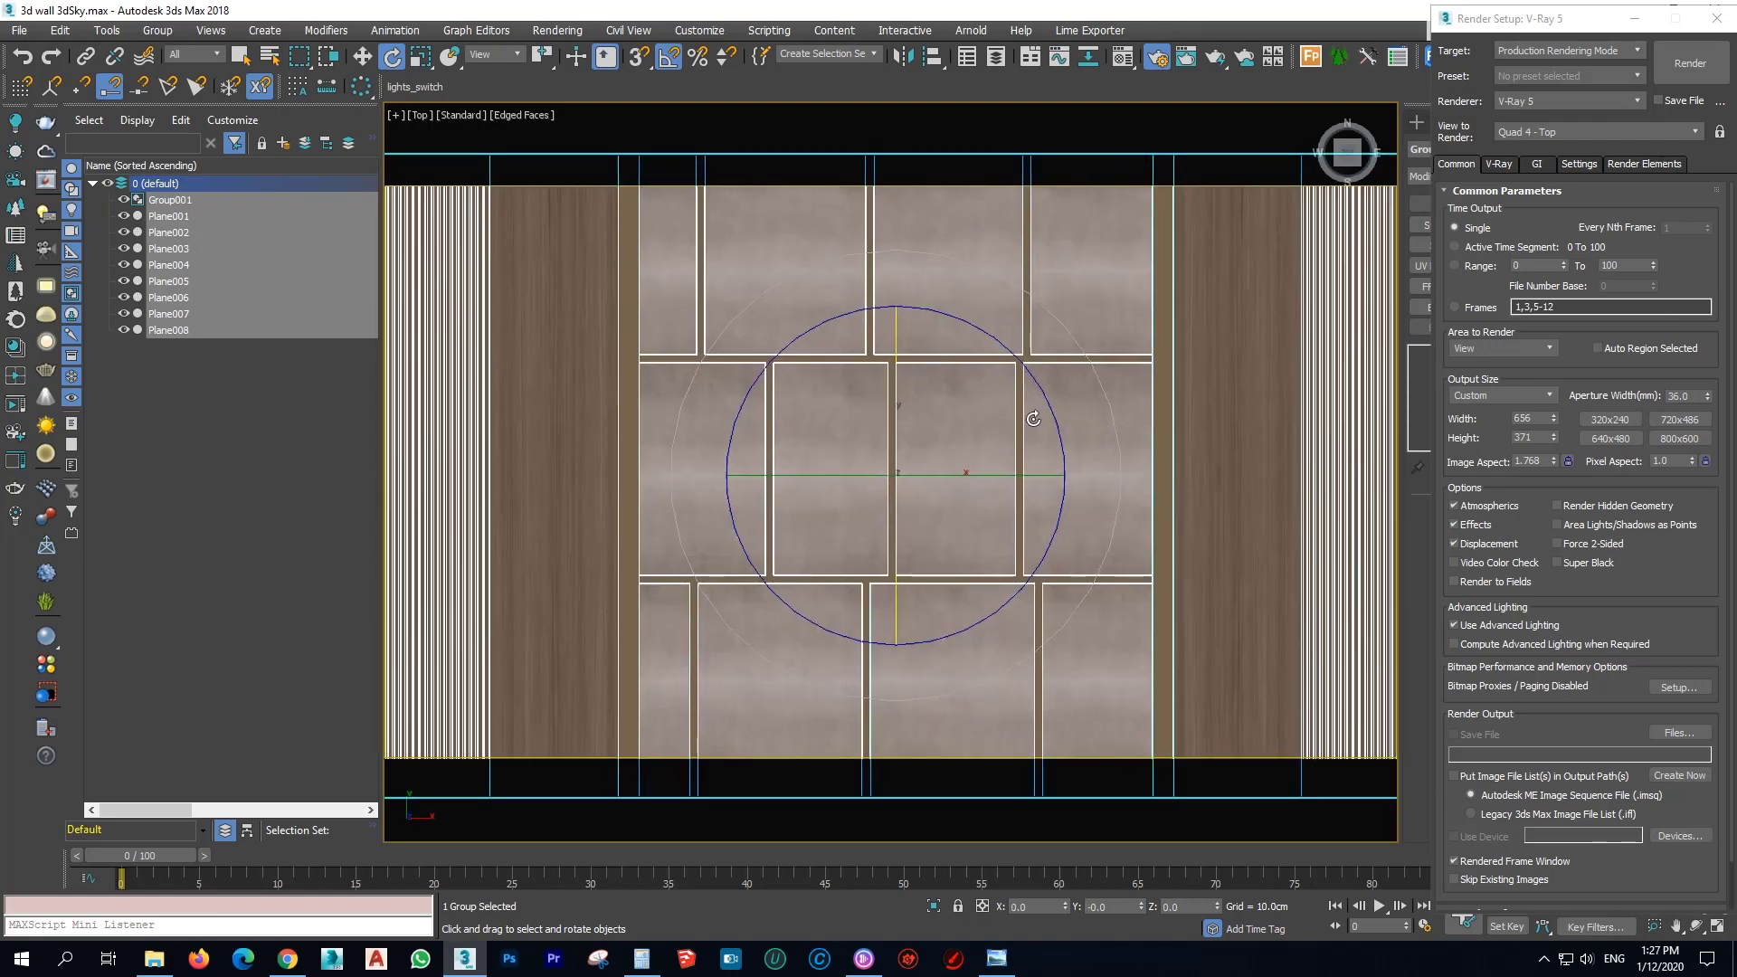
# Deselect the panel and start an interactive render of it from an angled perspective view.
pyautogui.press('p')
pyautogui.press('w')
pyautogui.click(920, 658)
pyautogui.scroll(3, 878, 602)
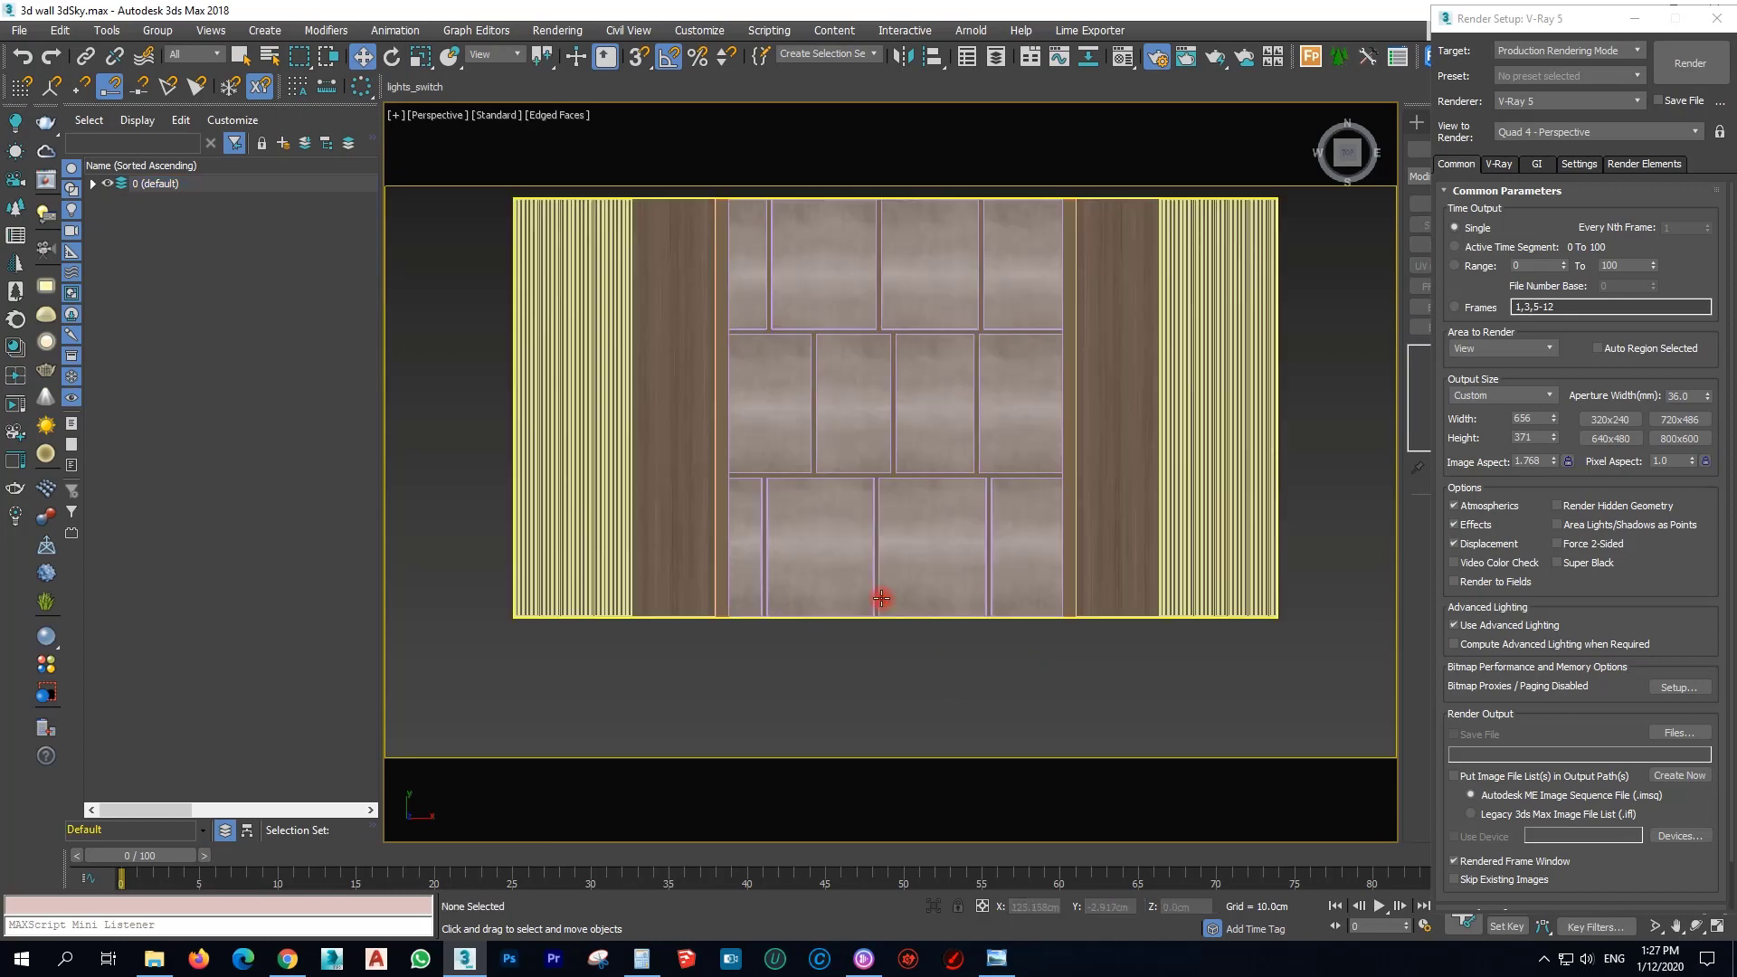
pyautogui.keyDown('alt'); pyautogui.moveTo(880, 597); pyautogui.dragTo(916, 543, button='middle'); pyautogui.keyUp('alt')
pyautogui.scroll(4, 848, 525)
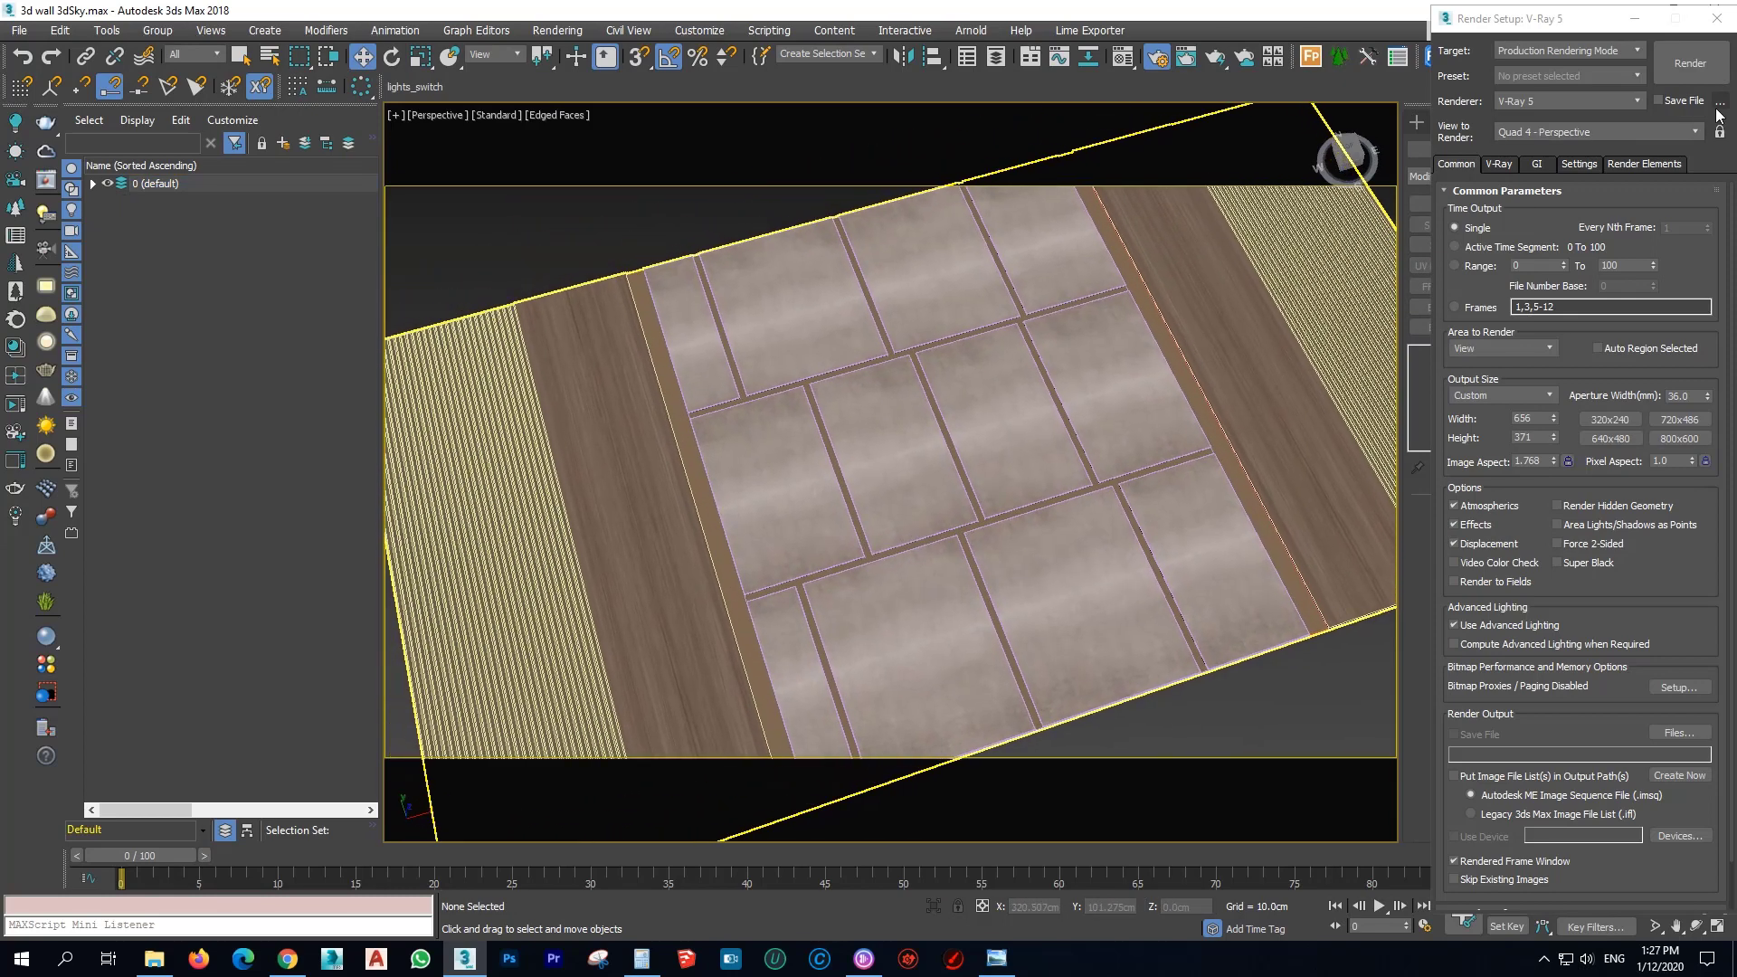
pyautogui.click(1681, 72)
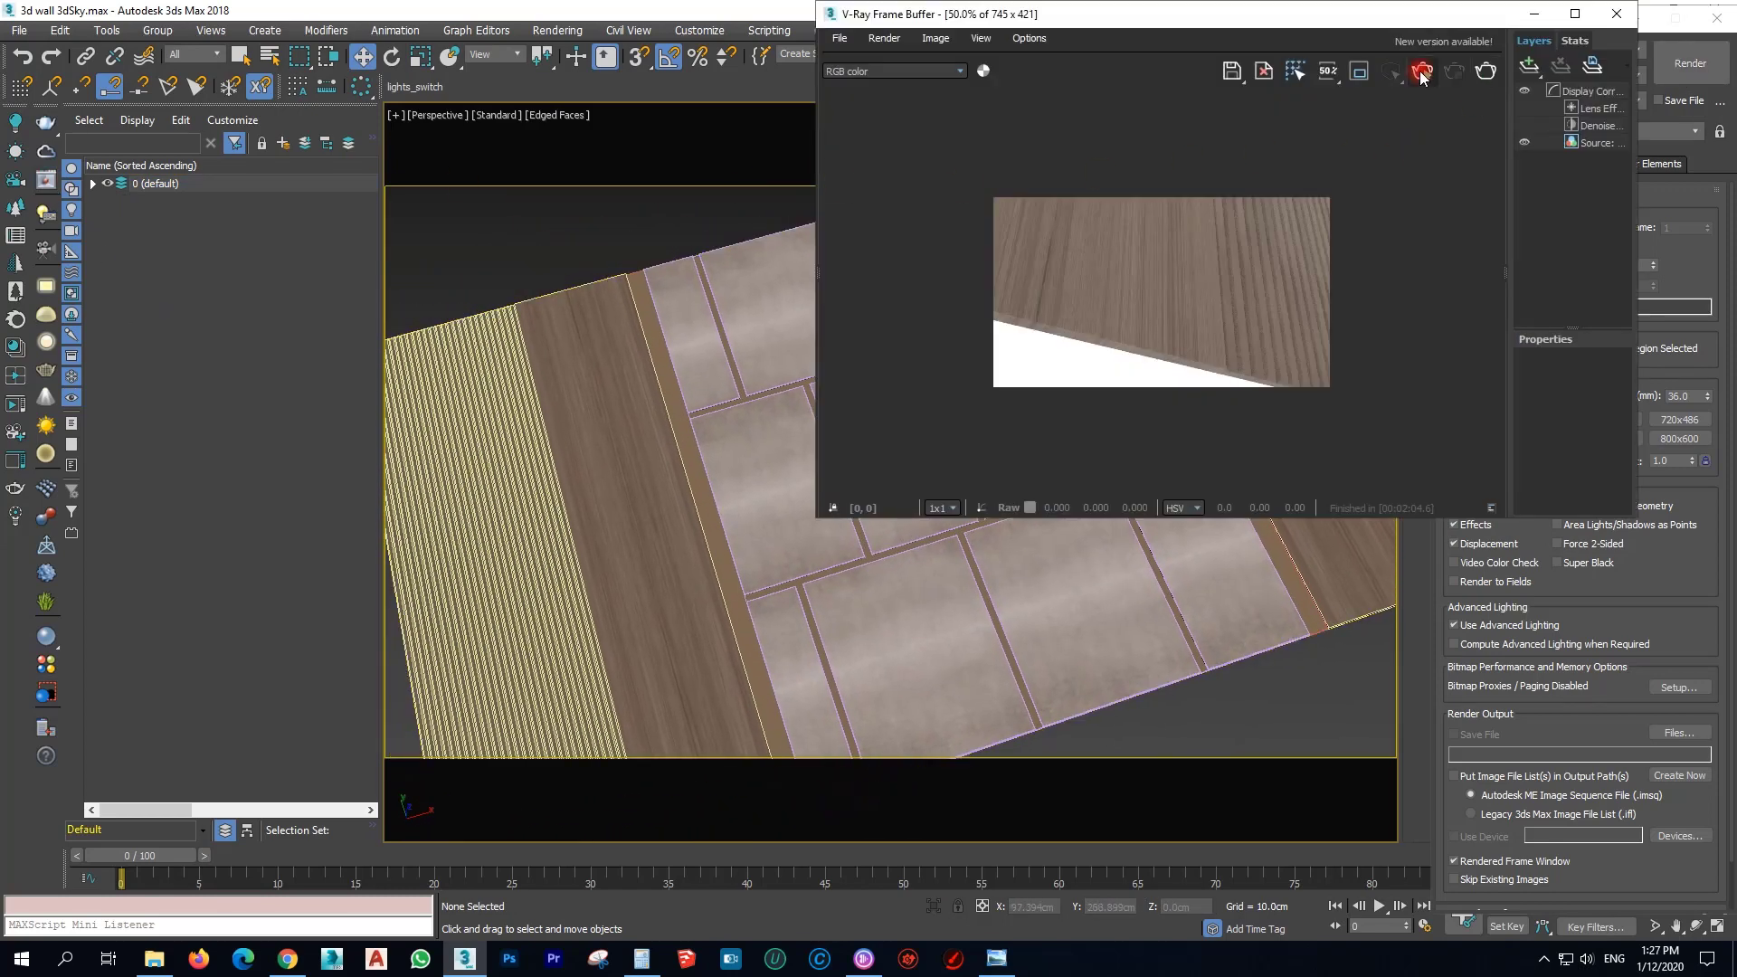
pyautogui.click(1422, 74)
# Examine the interactive render of the flat panel's velvet boards and gold joints from a low angle.
pyautogui.scroll(2, 853, 632)
pyautogui.moveTo(853, 632); pyautogui.dragTo(1055, 690, button='middle')
pyautogui.keyDown('alt'); pyautogui.moveTo(931, 683); pyautogui.dragTo(840, 647, button='middle'); pyautogui.keyUp('alt')
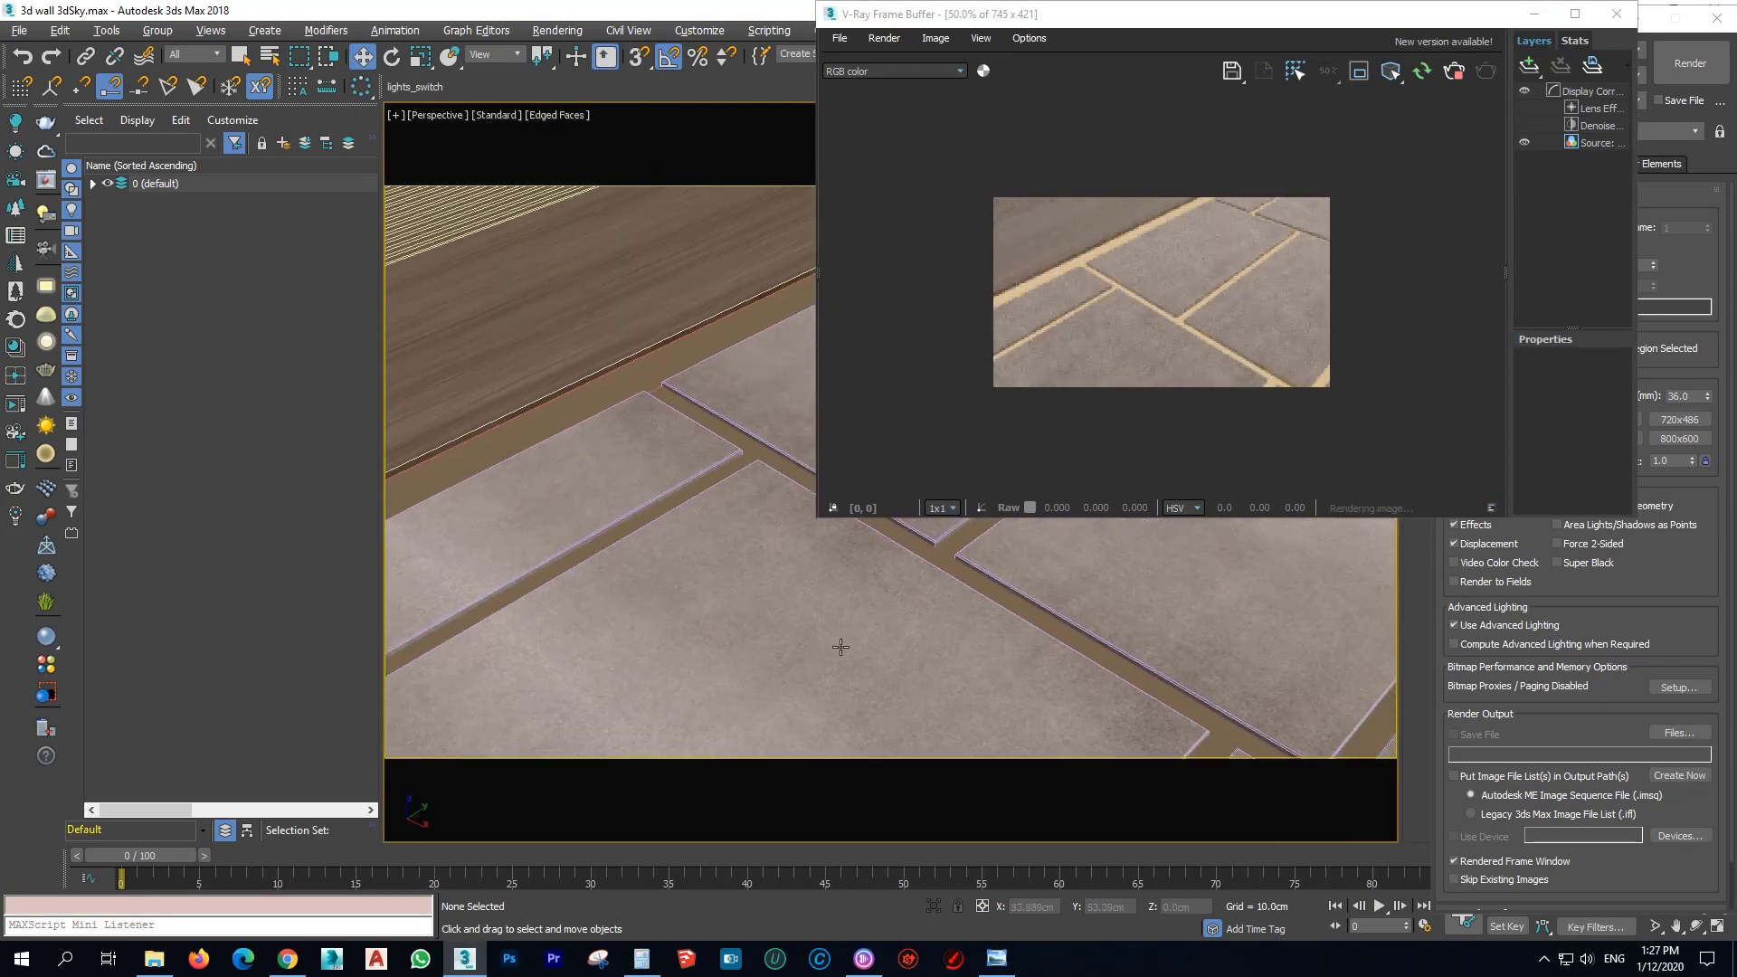
pyautogui.scroll(2, 855, 633)
pyautogui.scroll(1, 891, 656)
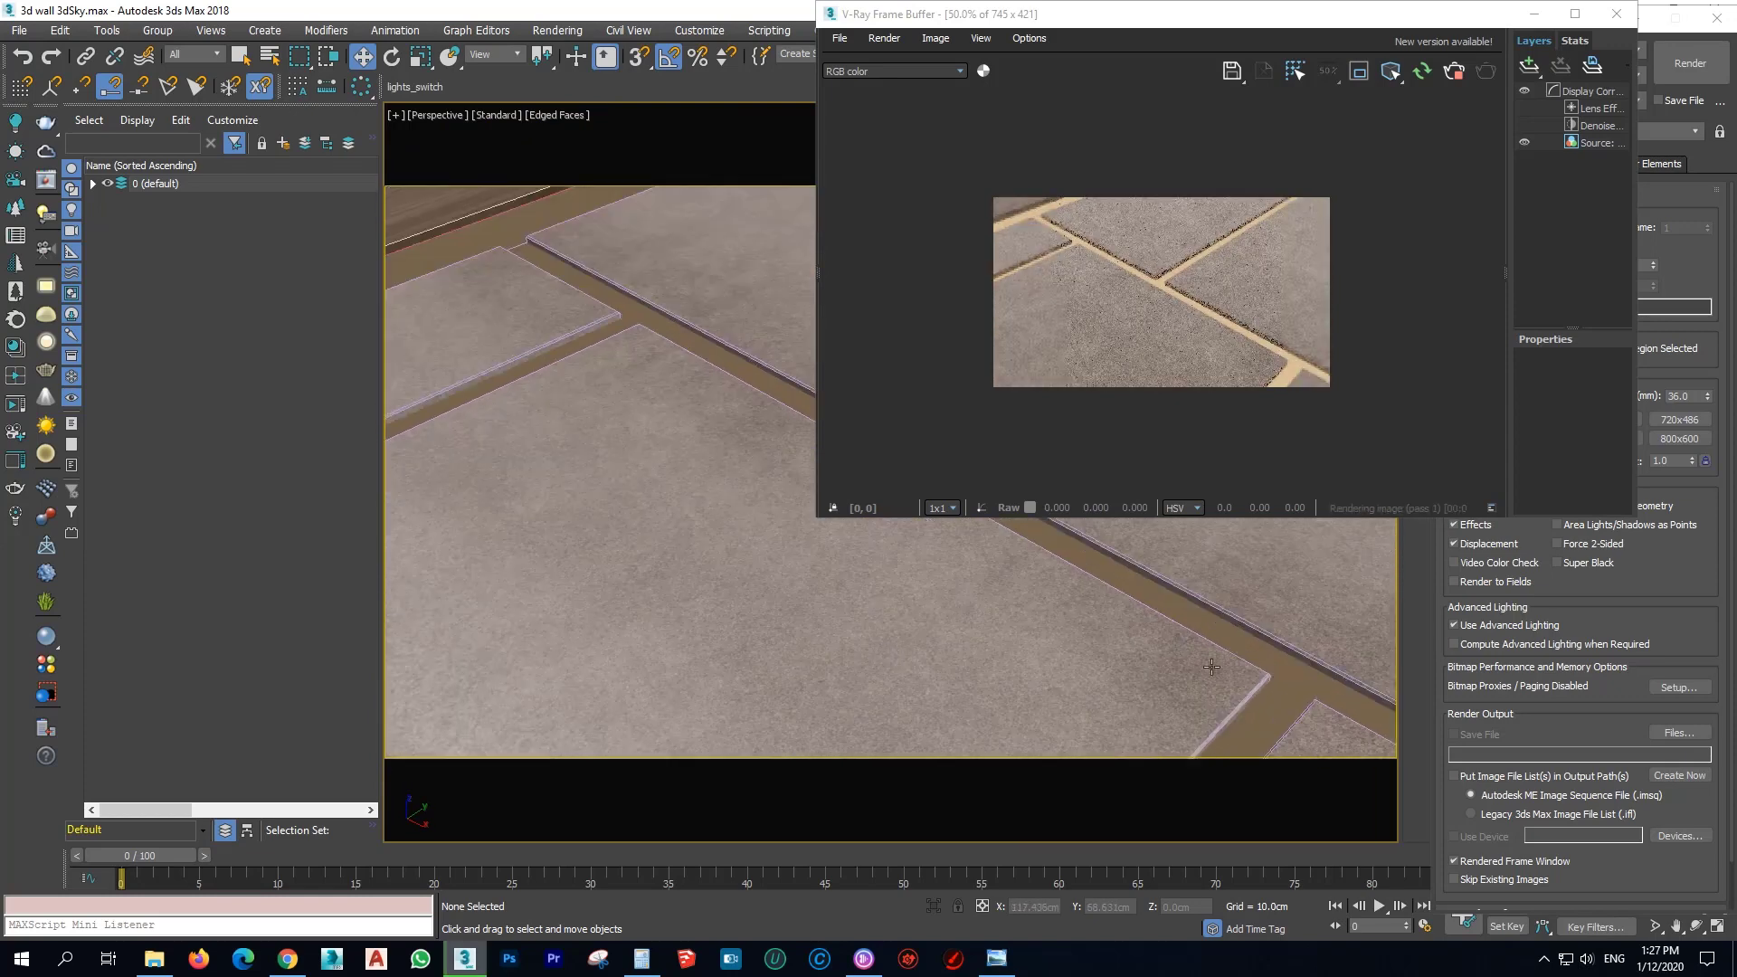
# Minimise the V-Ray Frame Buffer and clone the whole wall panel as a copy alongside the original in the top view.
pyautogui.click(1534, 13)
pyautogui.hotkey('ctrl', 'a')
pyautogui.press('t')
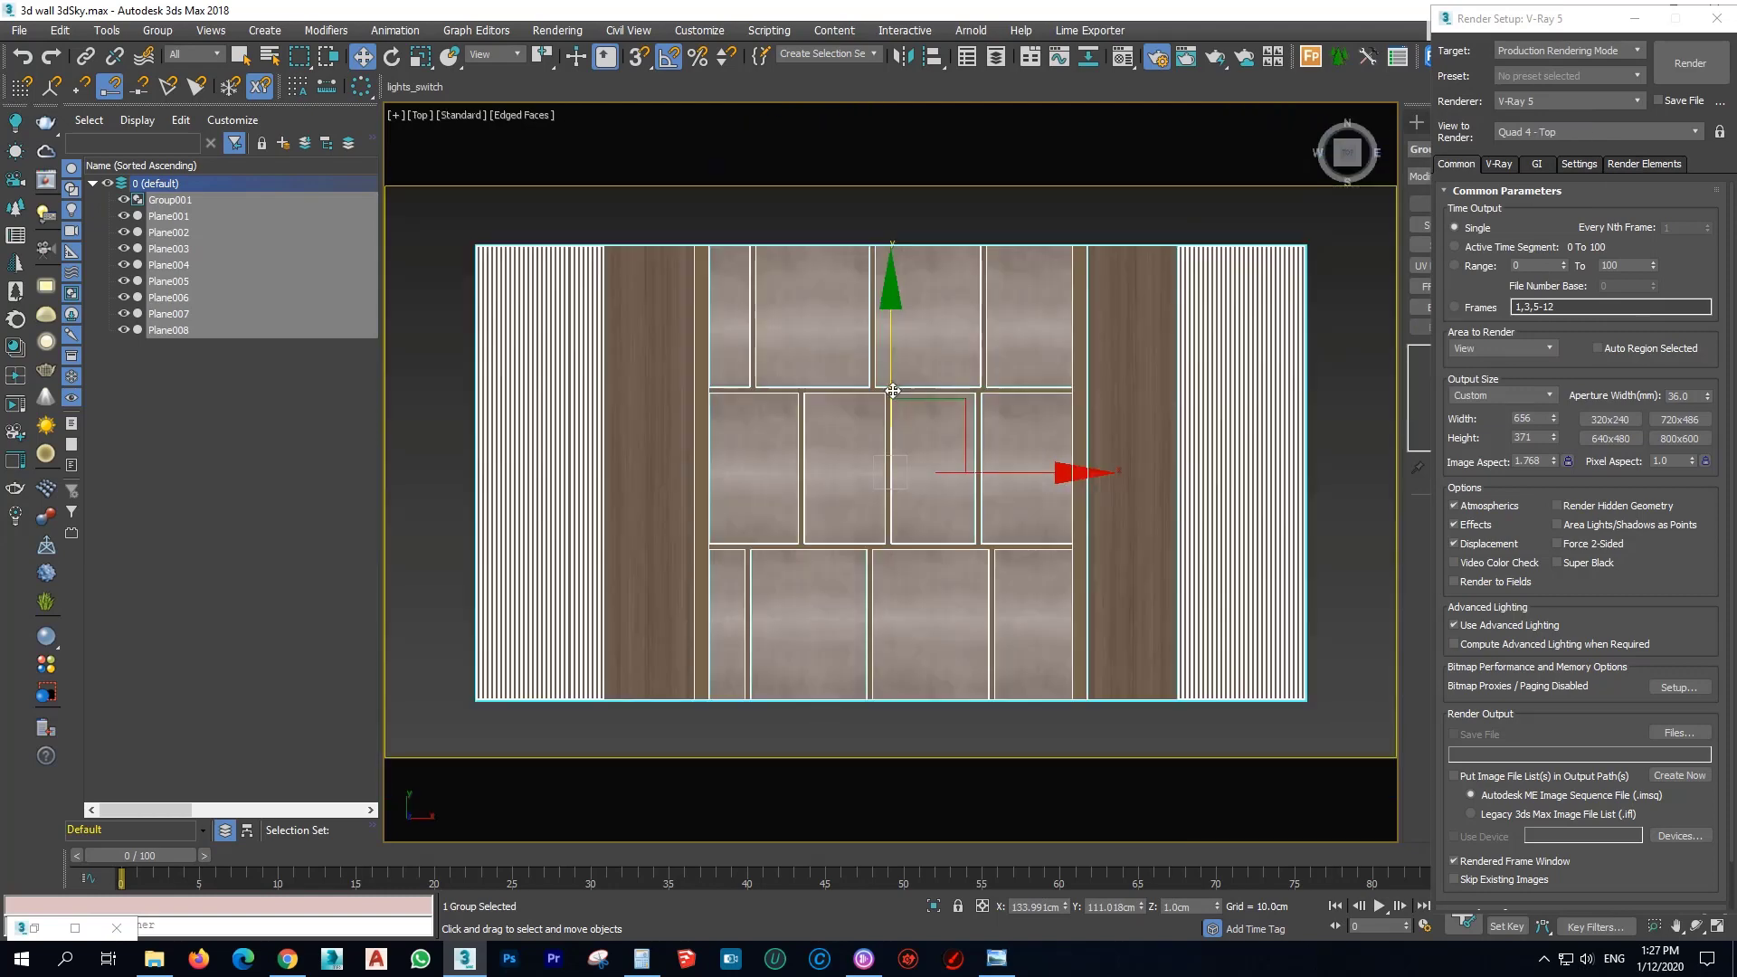
pyautogui.scroll(-5, 936, 344)
pyautogui.scroll(4, 946, 317)
pyautogui.scroll(-2, 959, 311)
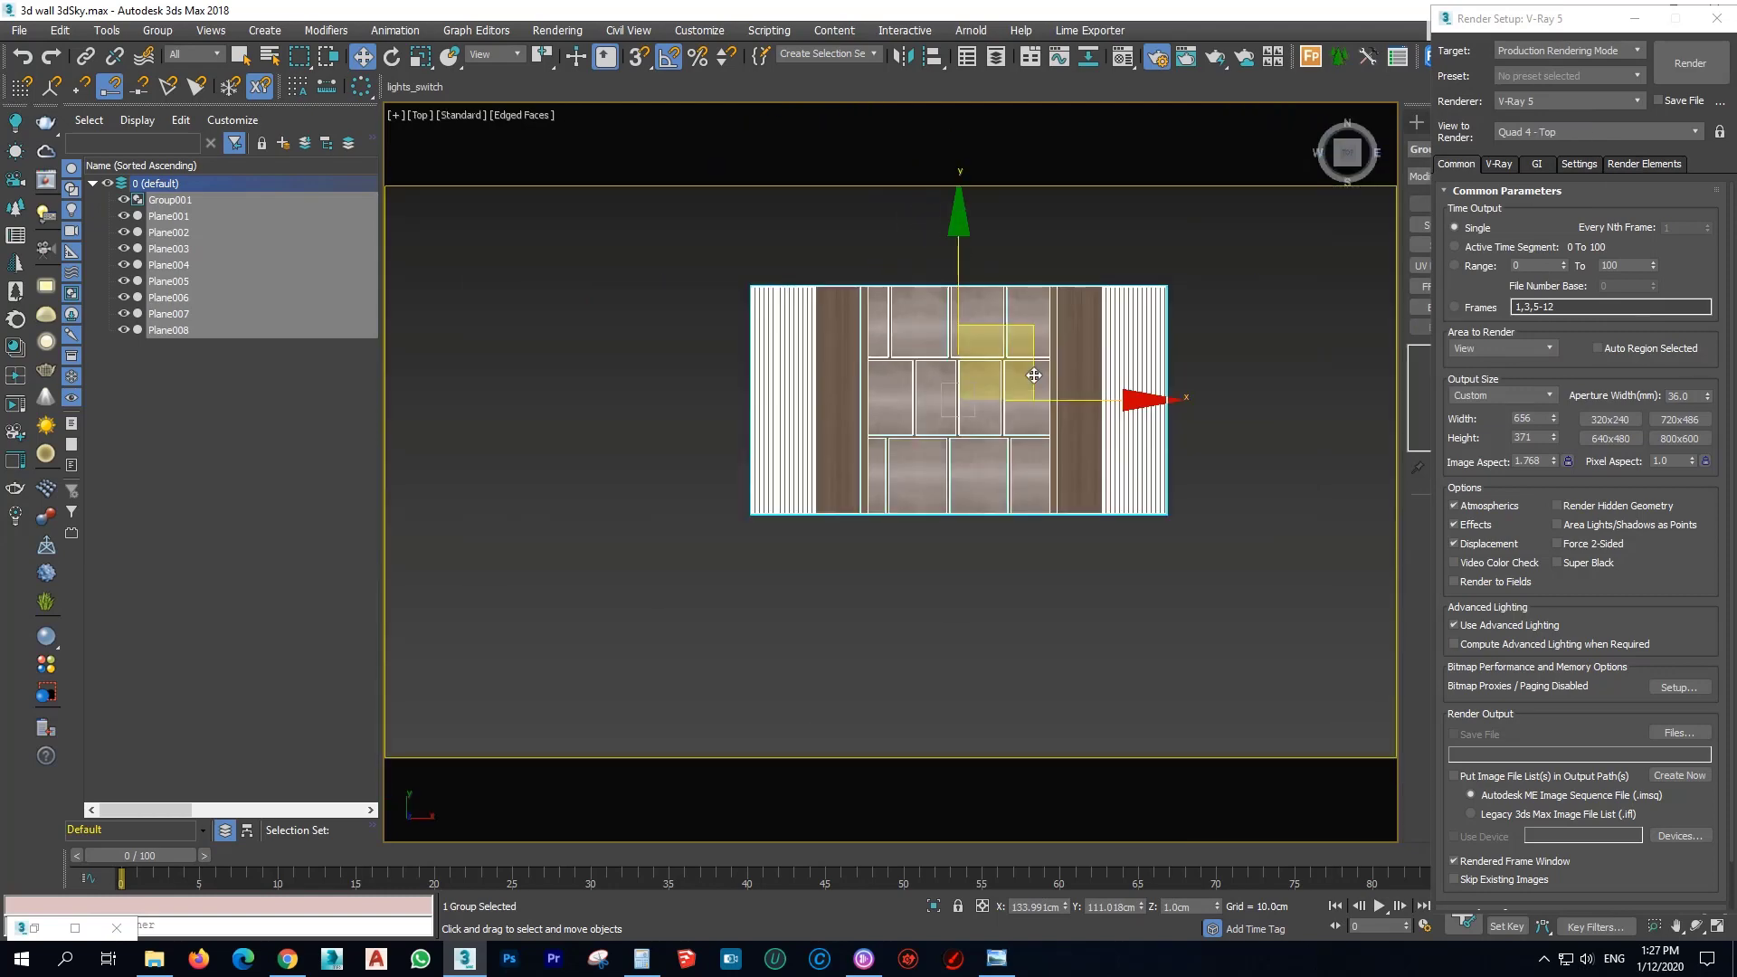
pyautogui.moveTo(1093, 425); pyautogui.dragTo(709, 507, button='middle')
pyautogui.moveTo(701, 486)
pyautogui.keyDown('shift'); pyautogui.mouseDown()
pyautogui.moveTo(1160, 500)
pyautogui.moveTo(1137, 501)
pyautogui.mouseUp(); pyautogui.keyUp('shift')
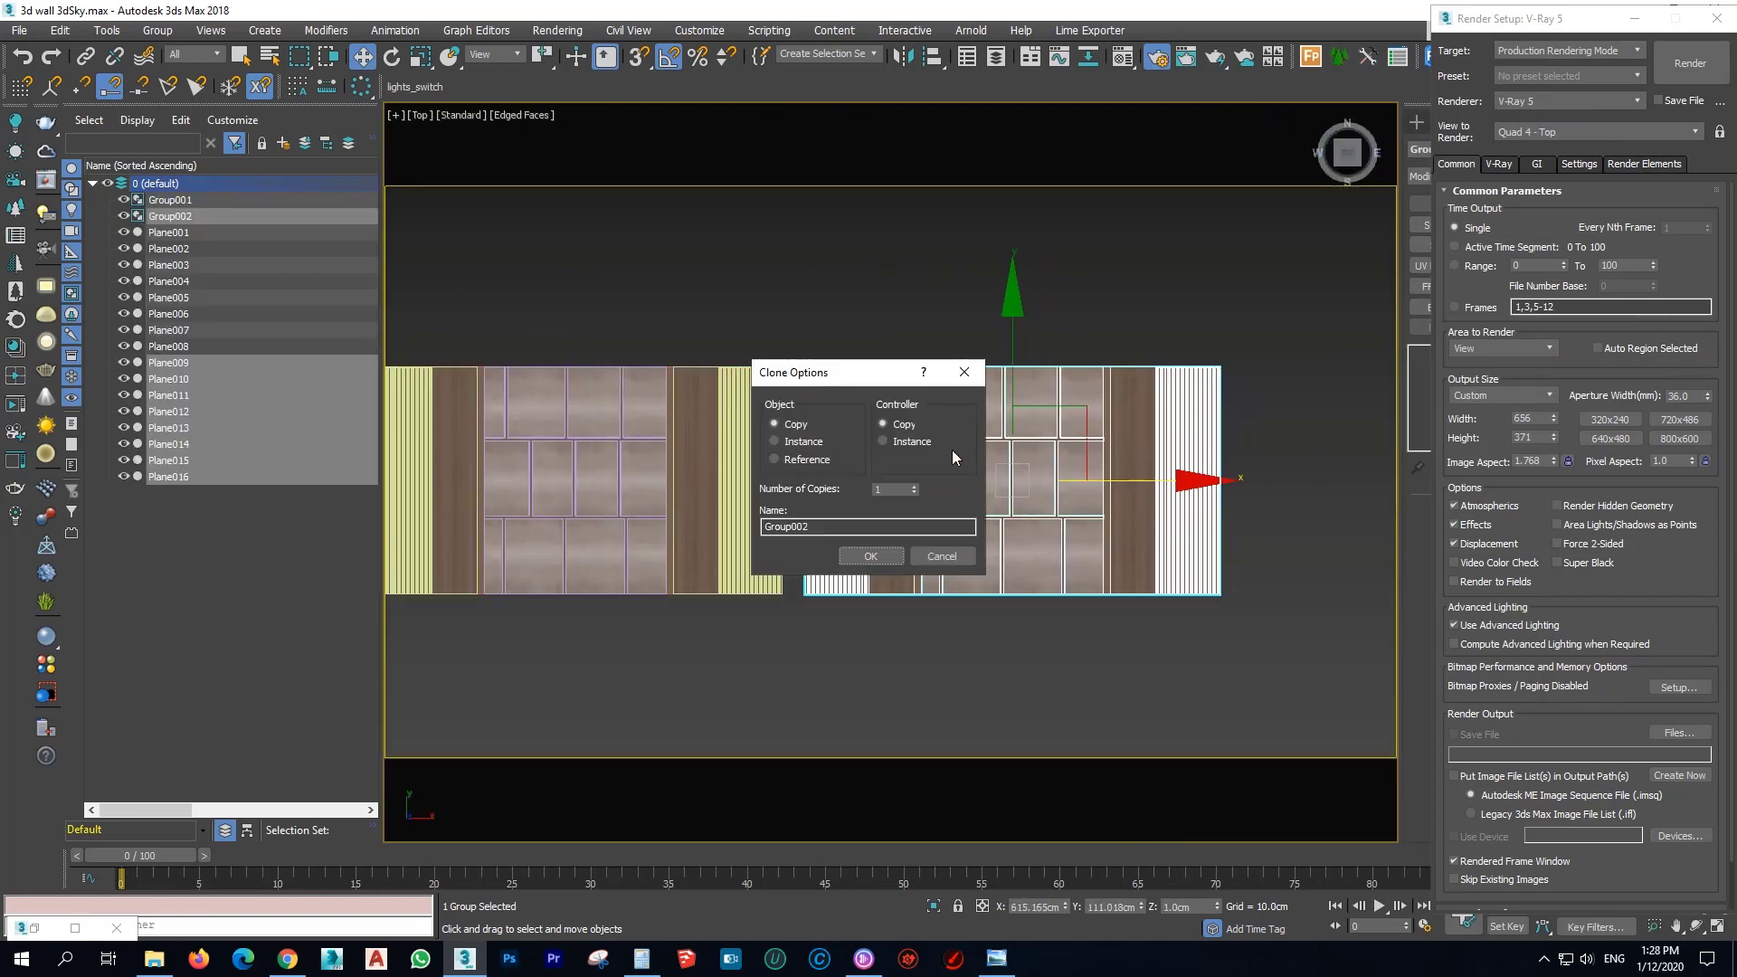
pyautogui.click(867, 556)
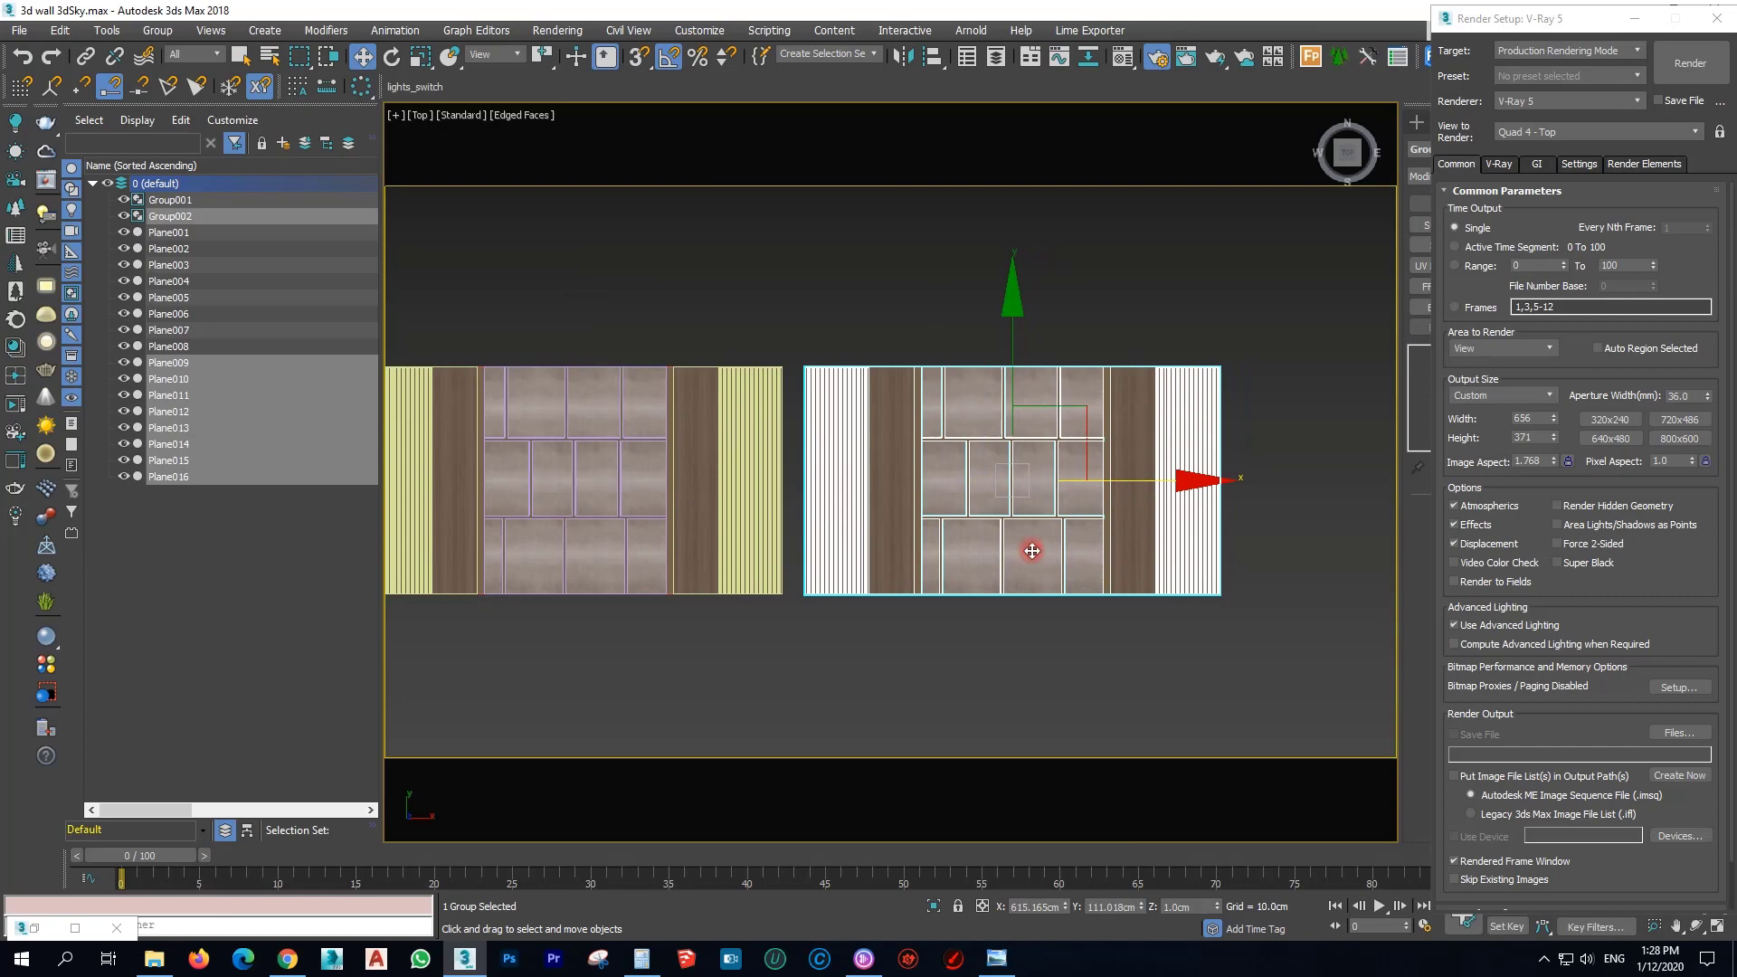
# Open the copied panel's group, select its velvet boards, and minimise the Render Setup window.
pyautogui.click(157, 30)
pyautogui.click(218, 134)
pyautogui.scroll(5, 1023, 540)
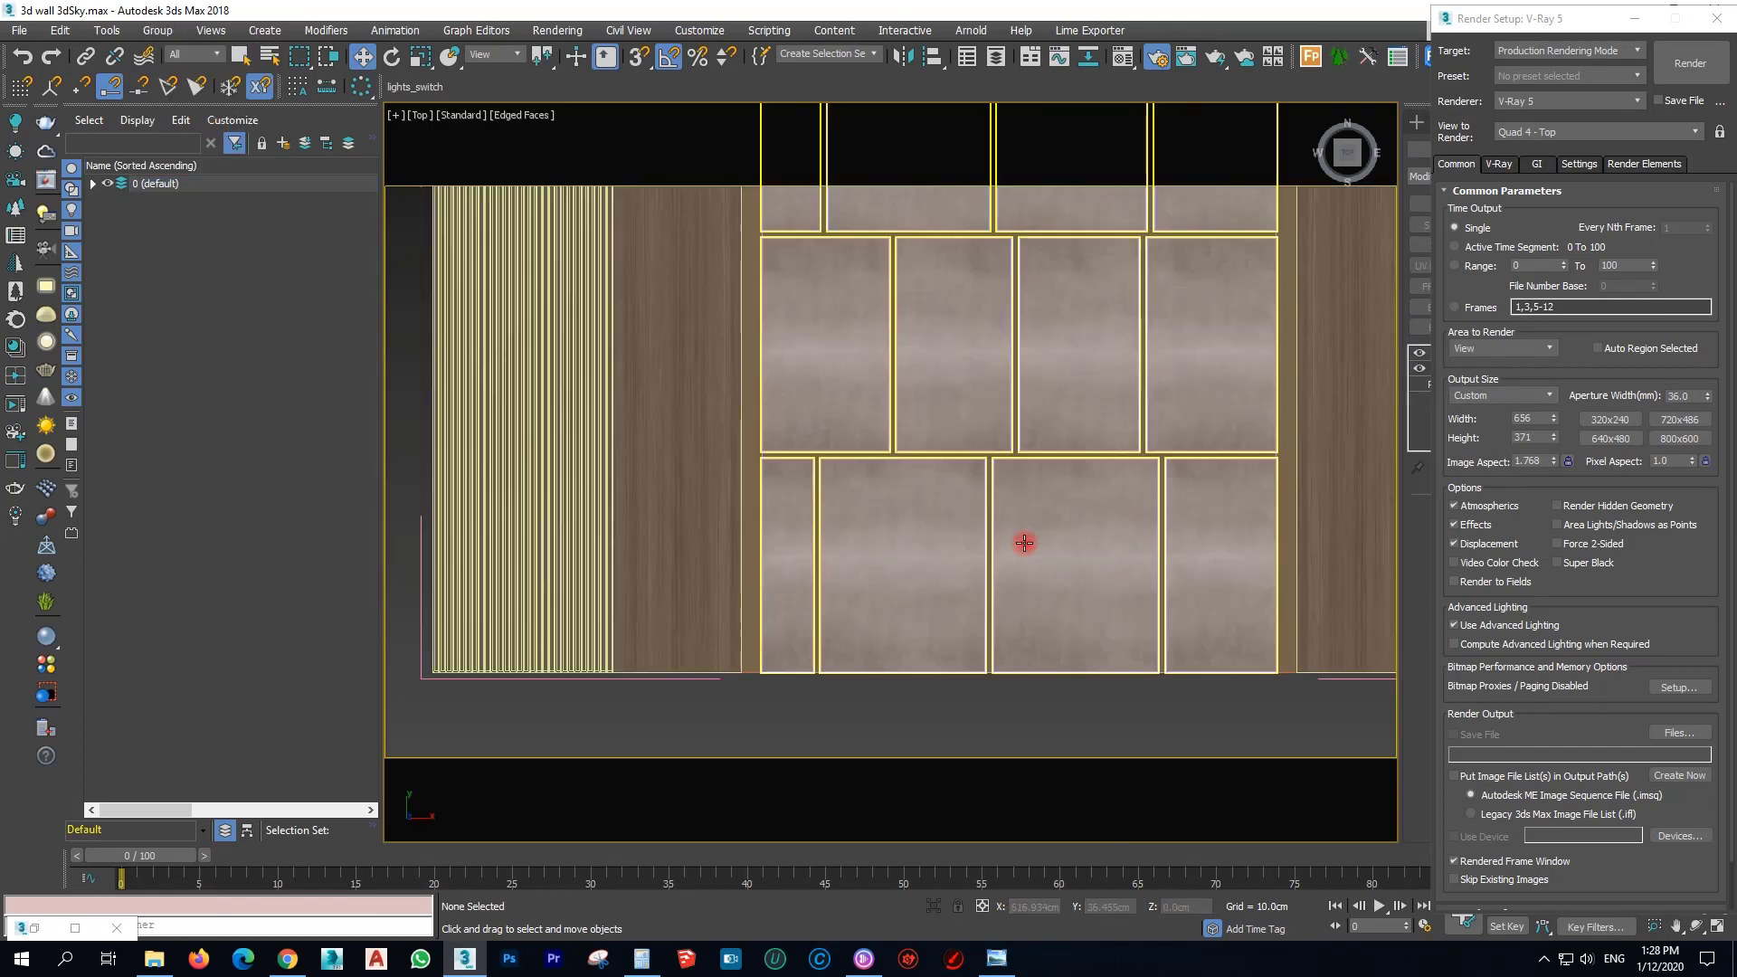
pyautogui.click(1023, 539)
pyautogui.click(1635, 18)
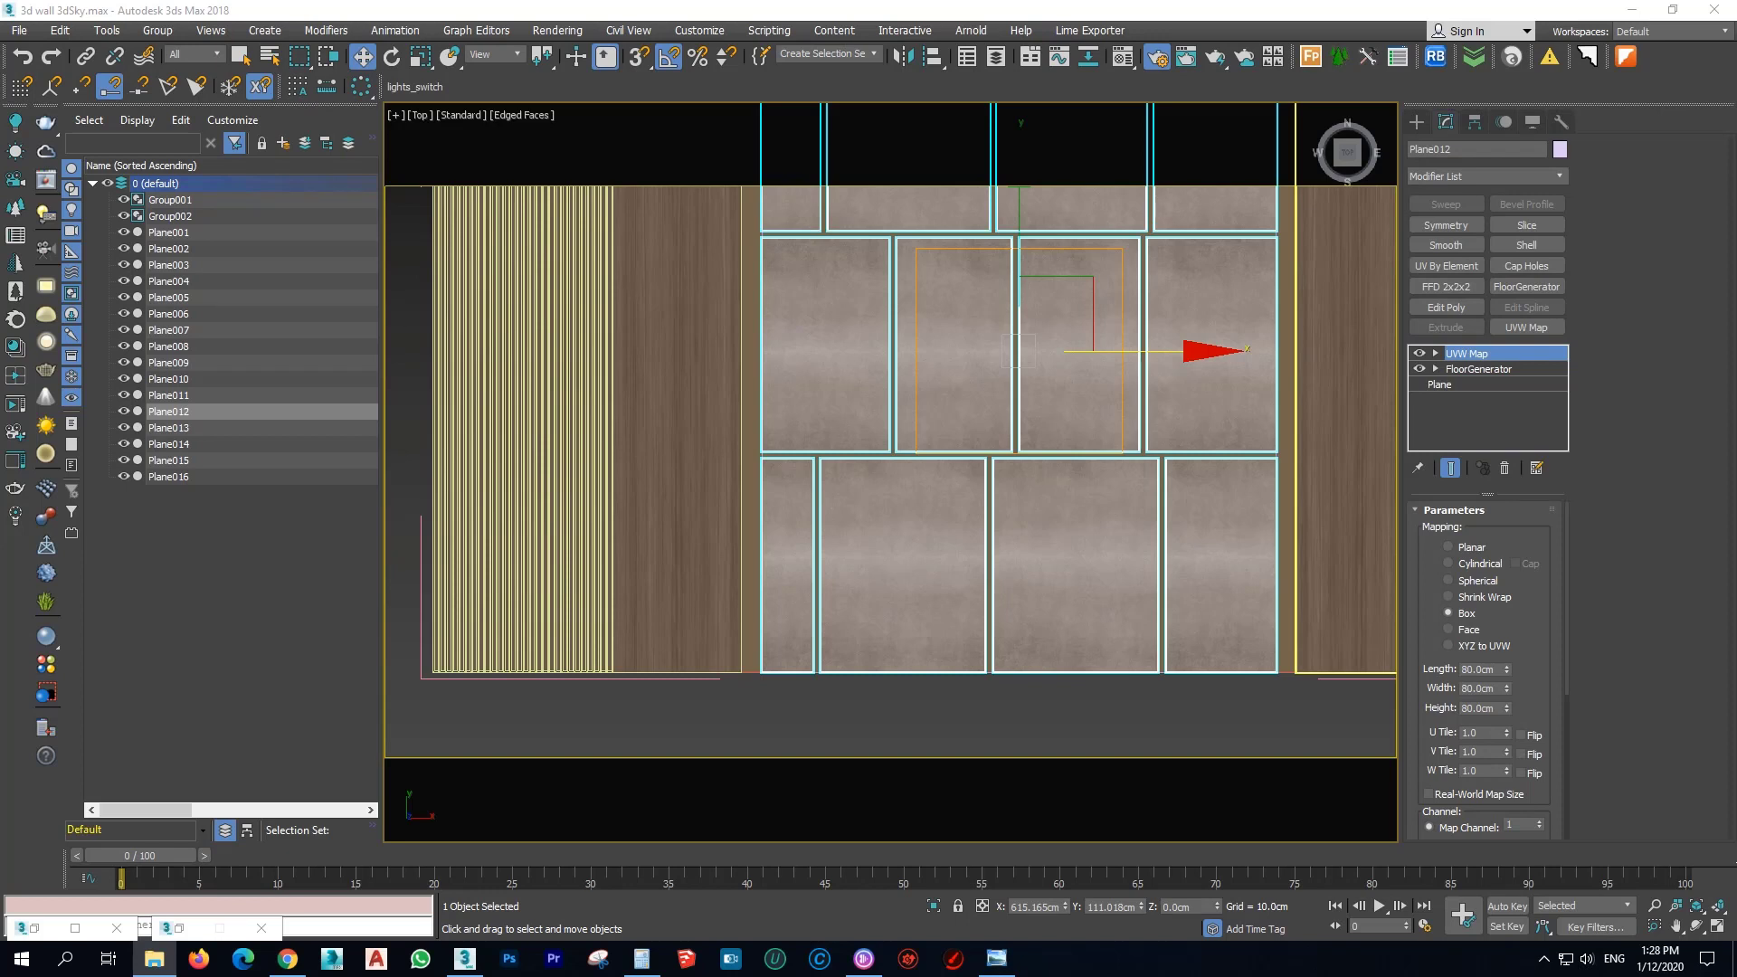
# Run the Grider v0.6.1 script on the velvet boards with Continuous Edge enabled and edge distances of 3.1, 3.1 and 0.4.
pyautogui.moveTo(1736, 403); pyautogui.dragTo(1116, 403)
pyautogui.click(931, 371)
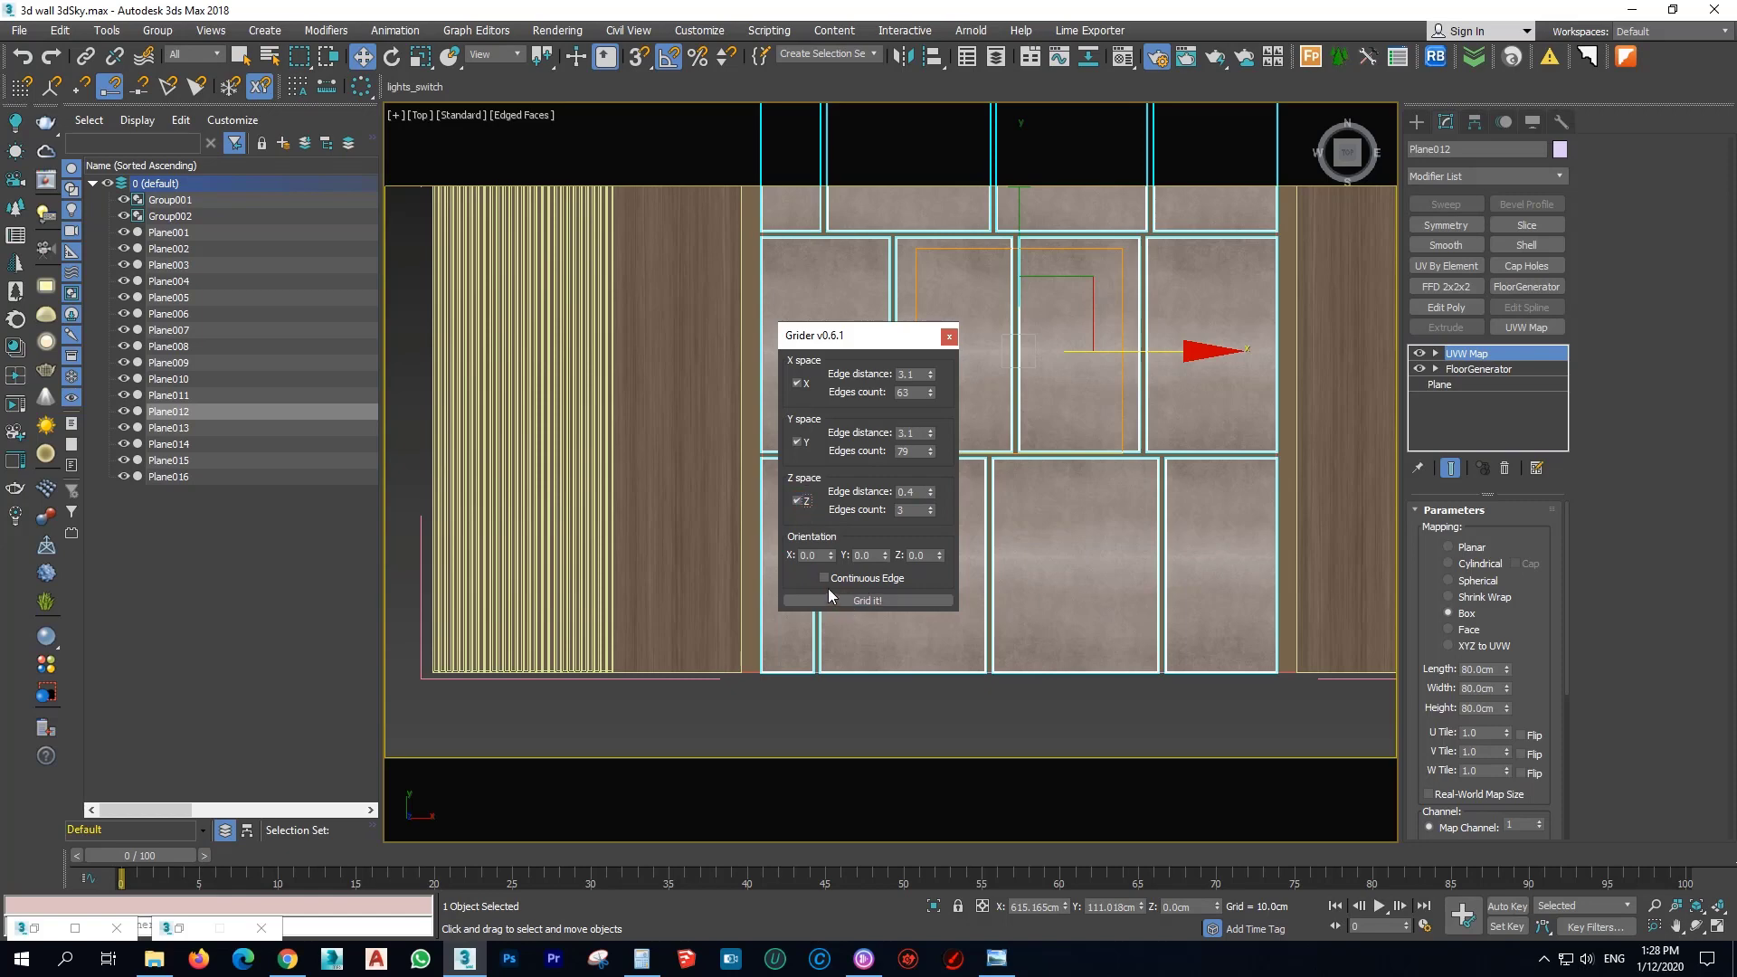
pyautogui.click(896, 600)
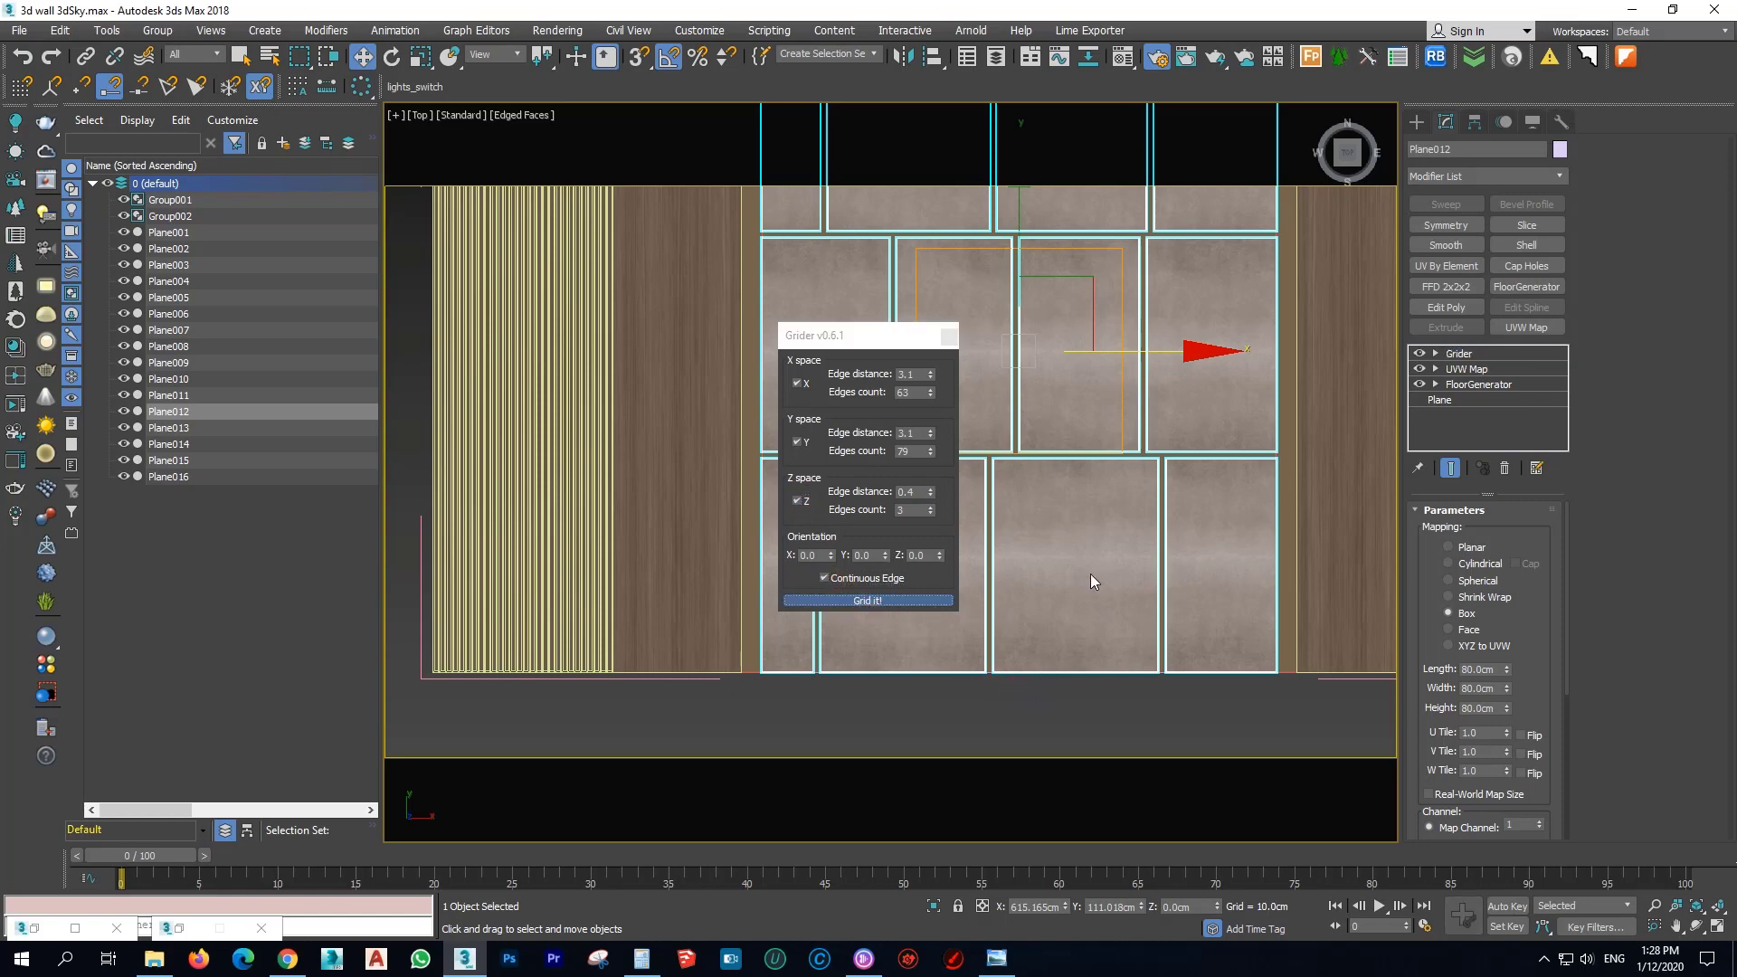
pyautogui.scroll(6, 1095, 552)
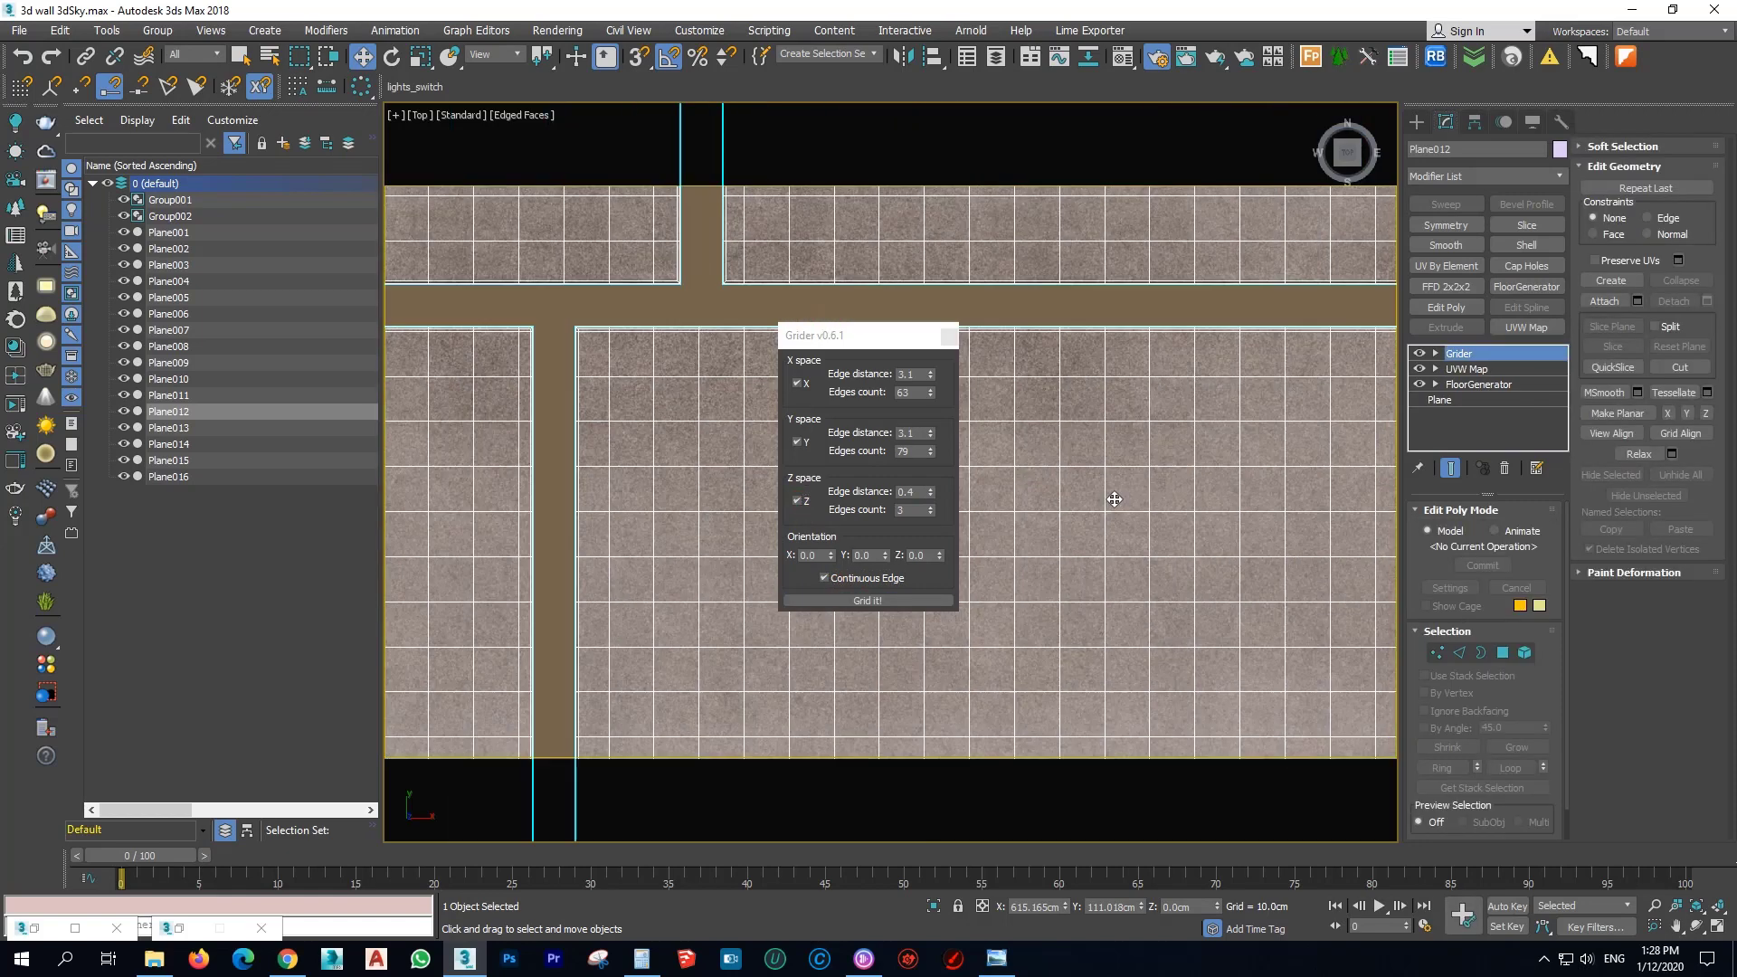
pyautogui.scroll(8, 1113, 499)
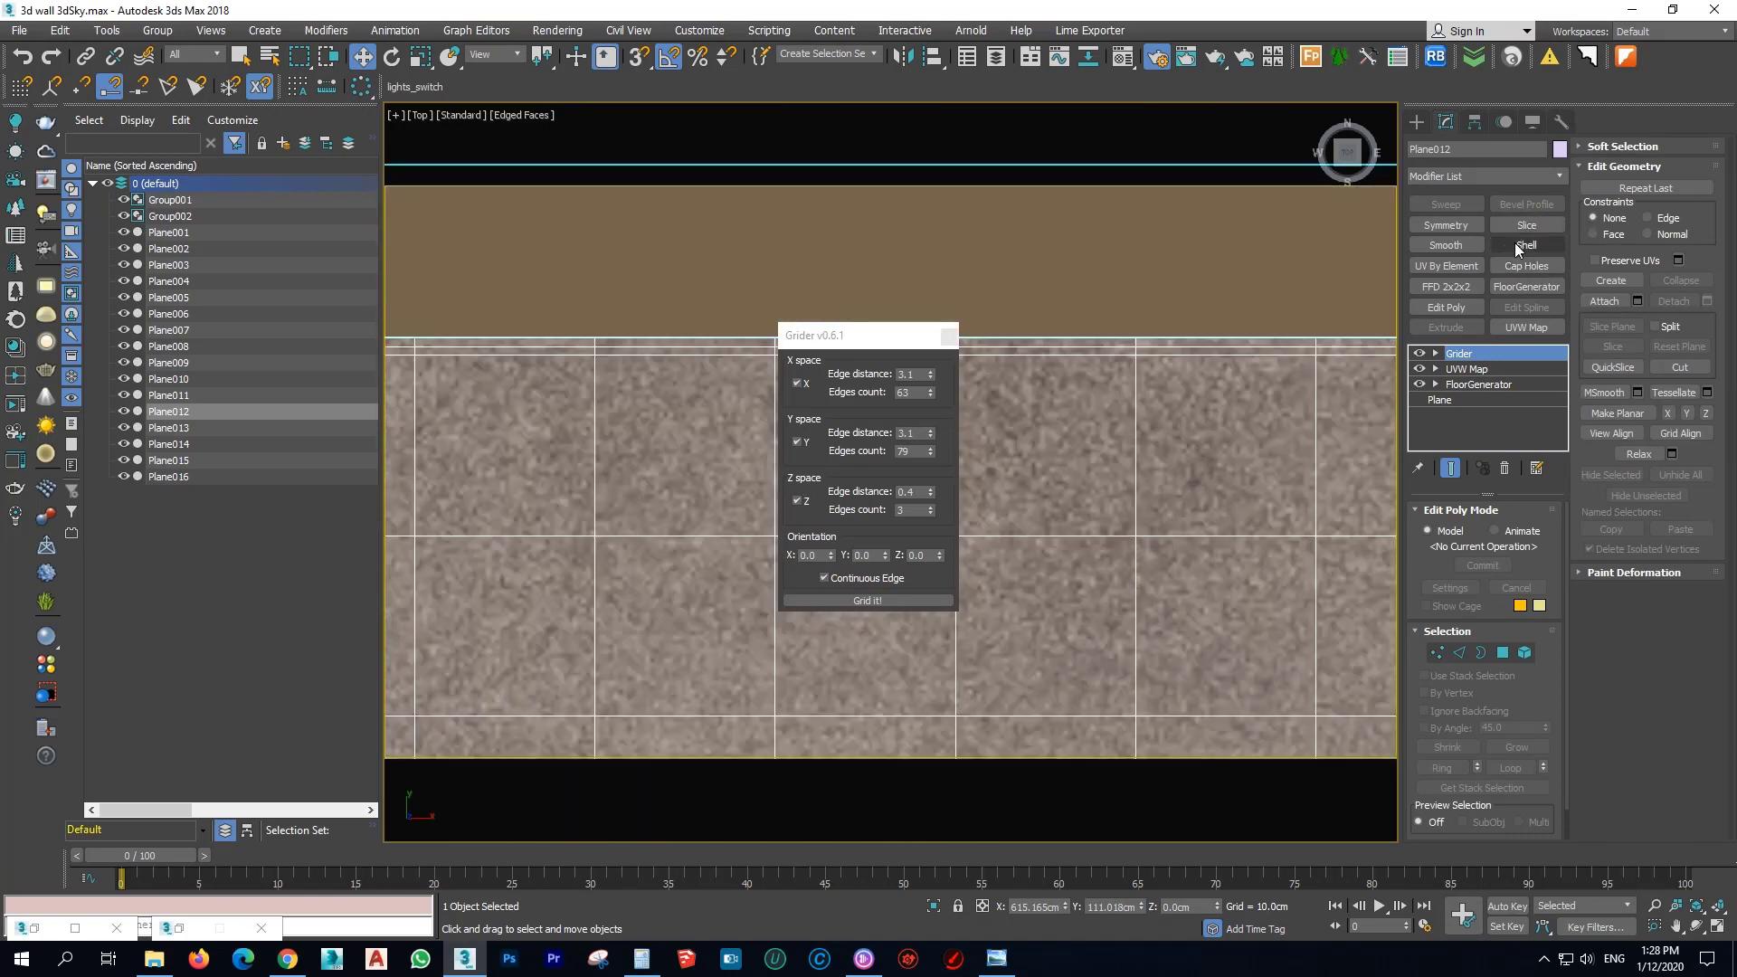
# Add a TurboSmooth modifier with 2 iterations to the gridded velvet boards, and close Grider.
pyautogui.click(1489, 177)
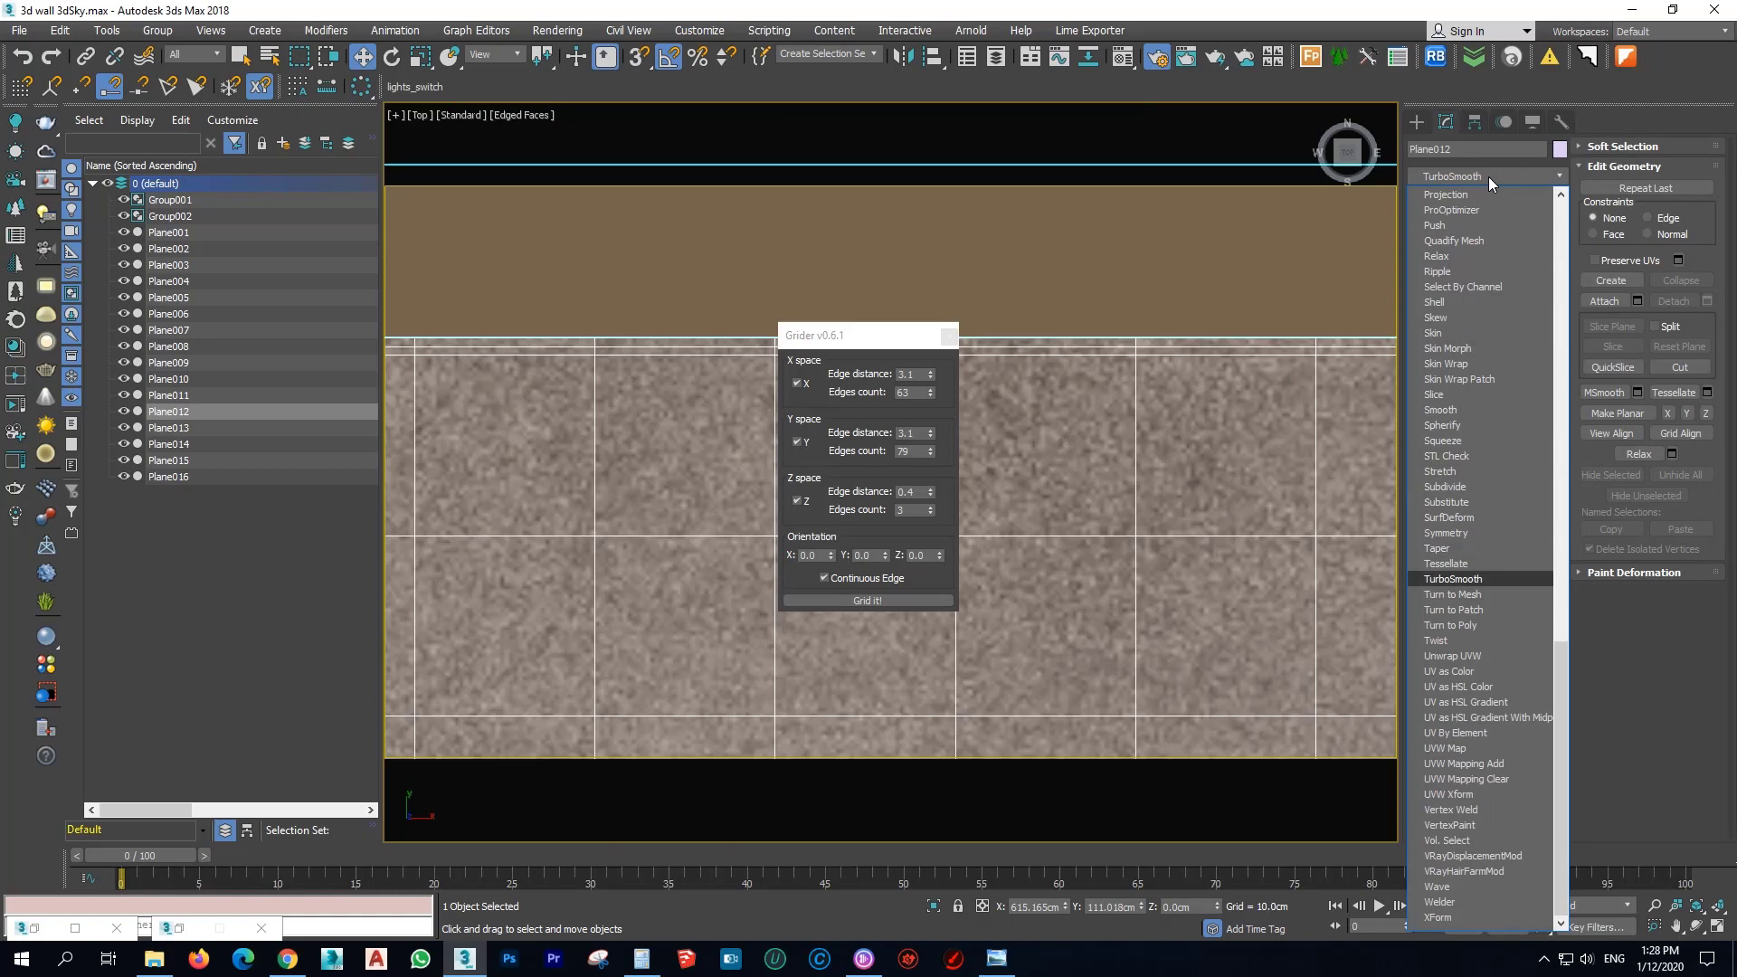
pyautogui.press('Return')
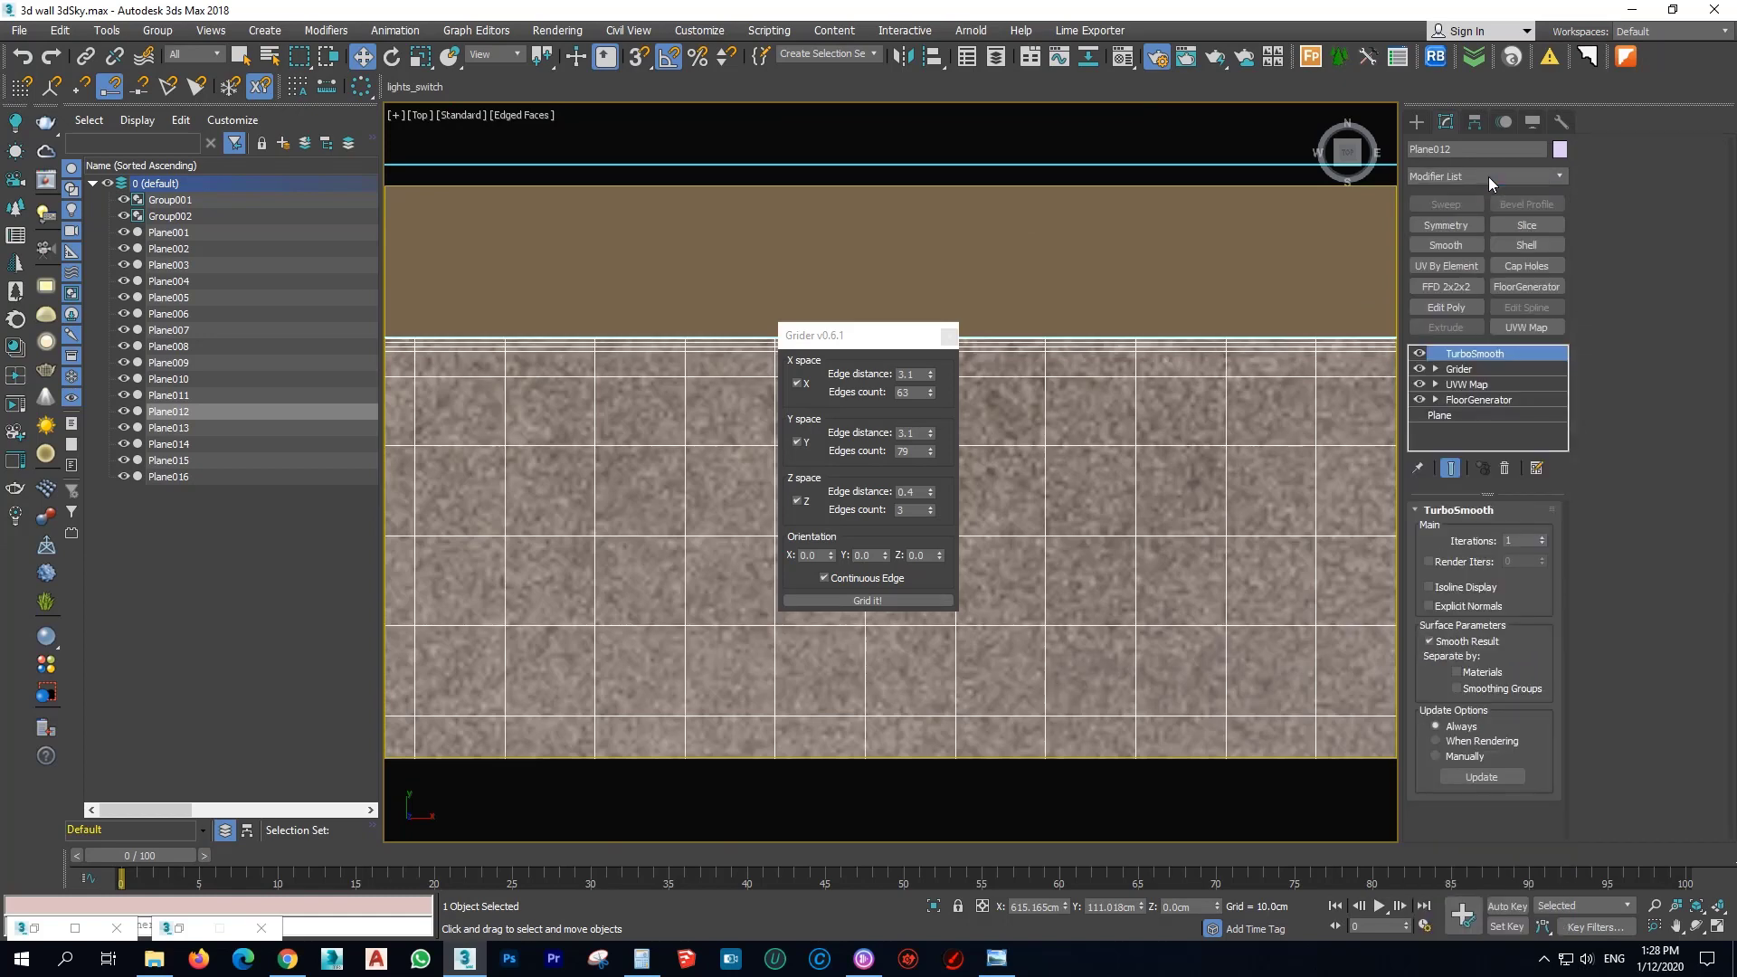
pyautogui.click(949, 338)
pyautogui.press('F4')
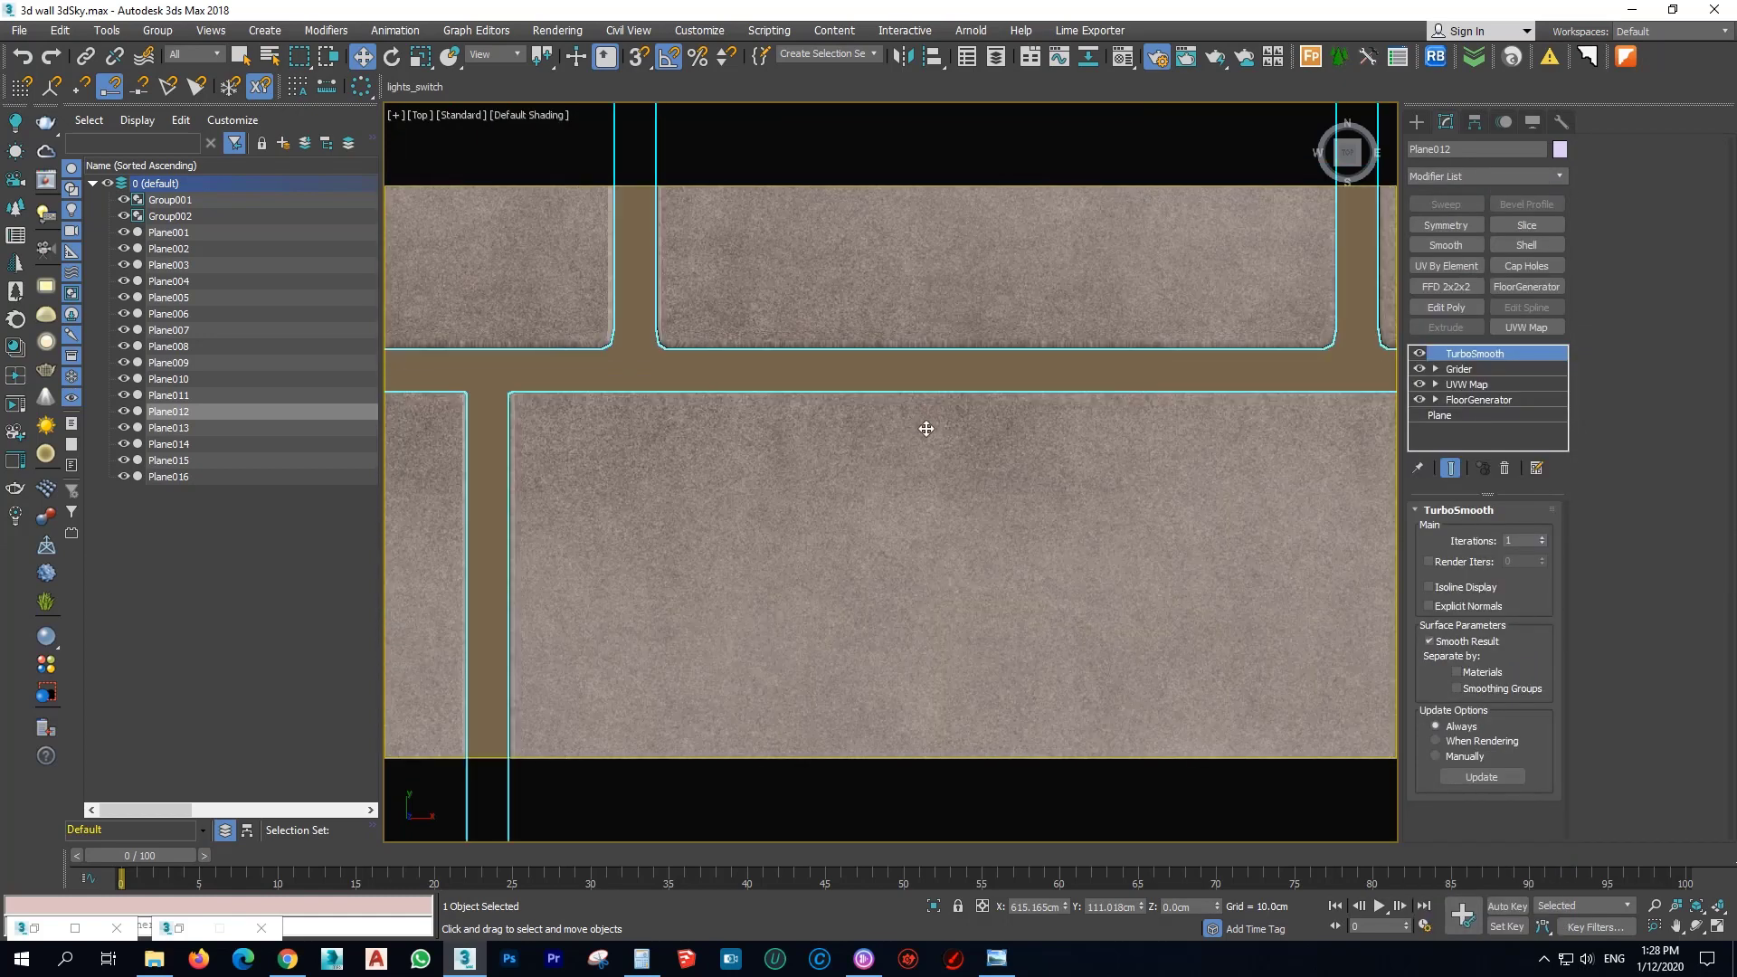
pyautogui.keyDown('alt'); pyautogui.moveTo(910, 432); pyautogui.dragTo(822, 396, button='middle'); pyautogui.keyUp('alt')
pyautogui.scroll(5, 748, 221)
pyautogui.moveTo(748, 222); pyautogui.dragTo(912, 508, button='middle')
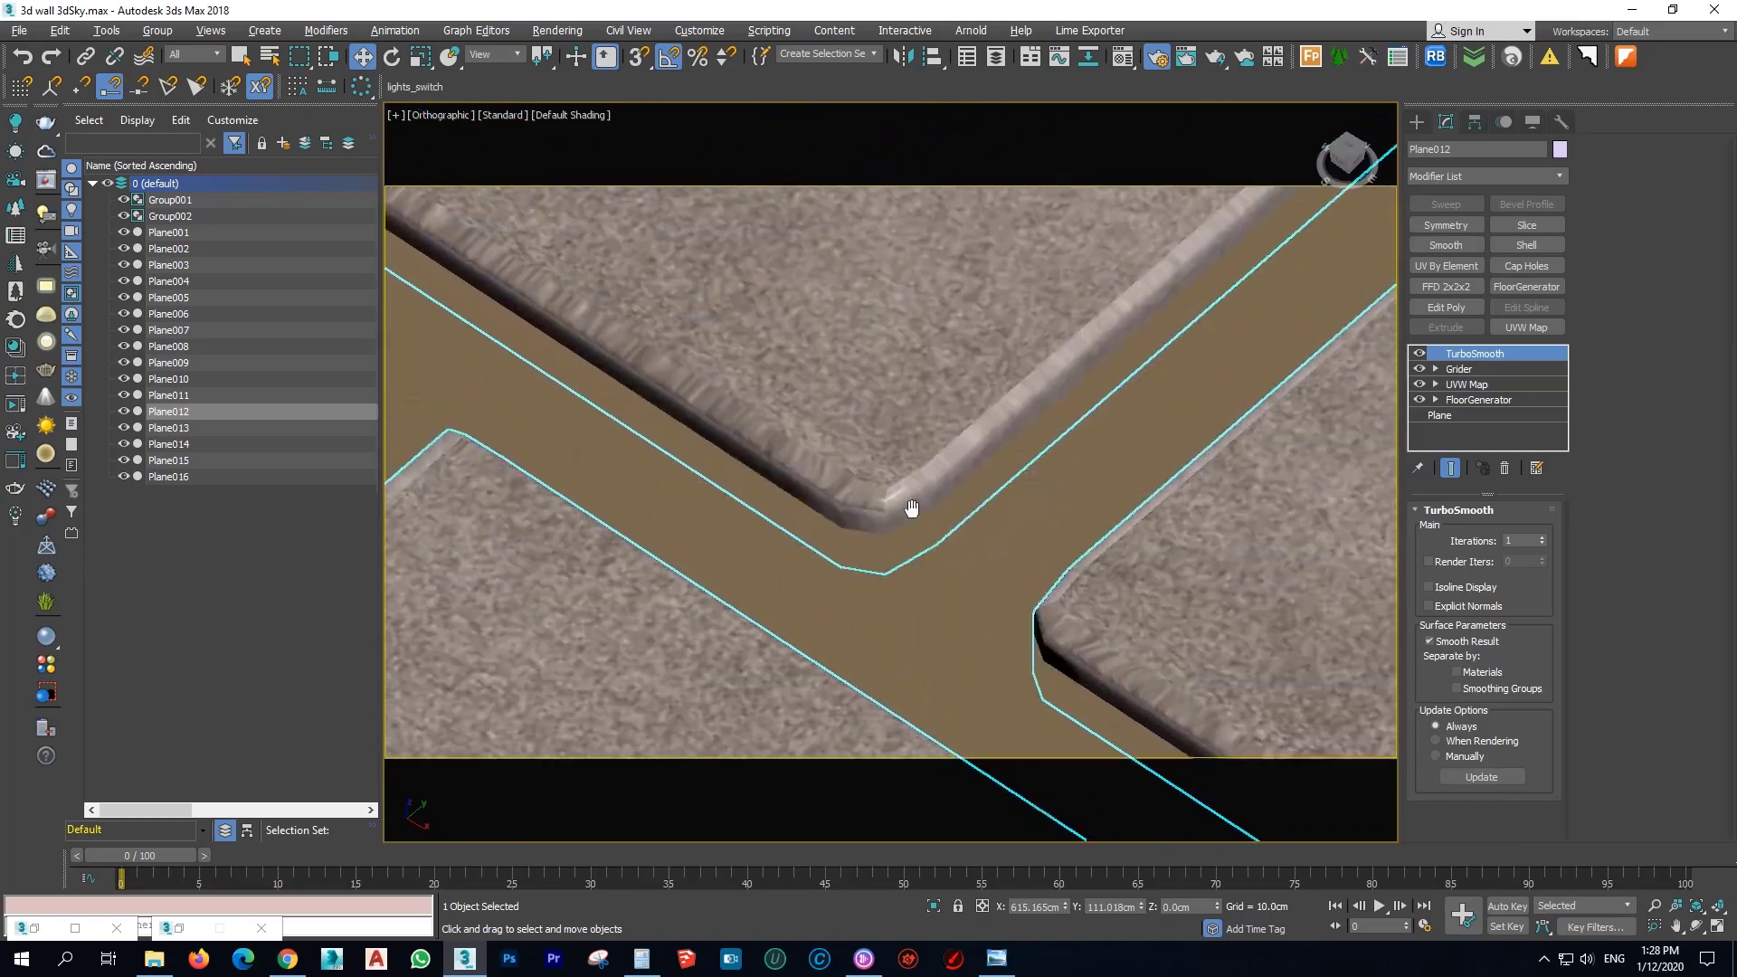
pyautogui.scroll(2, 913, 521)
pyautogui.click(1541, 536)
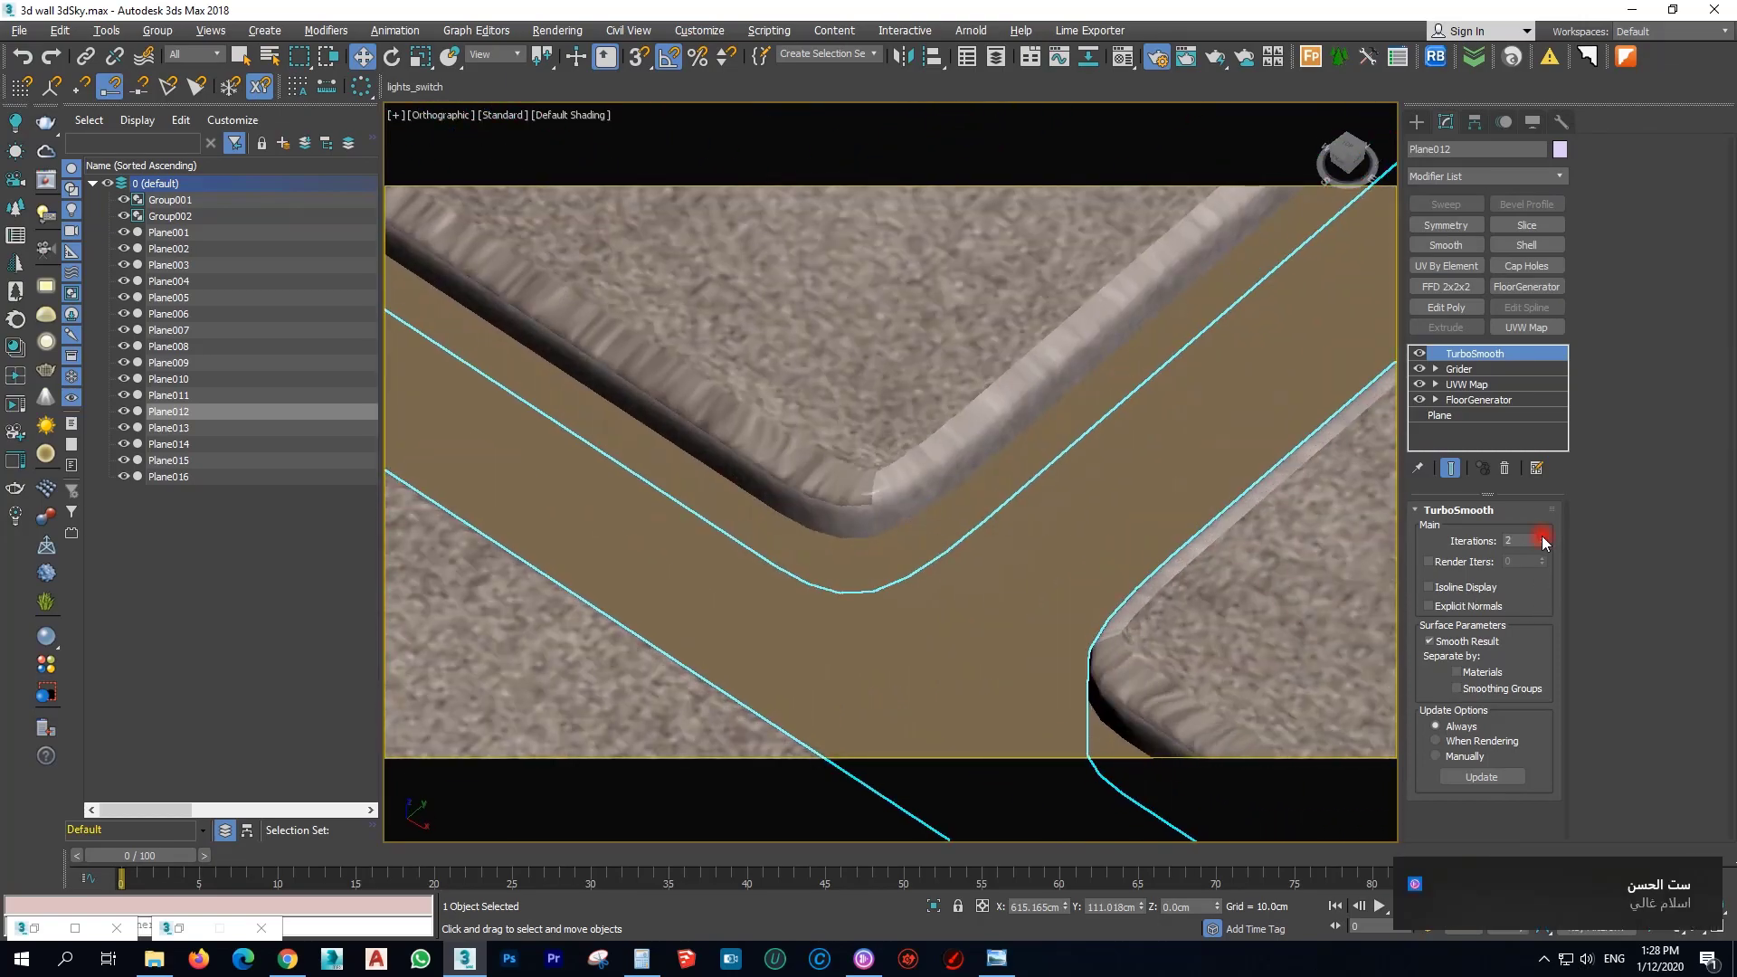
# Inspect the smoothed boards' rounded edges with and without edged faces, close up and across the whole panel.
pyautogui.scroll(-5, 990, 502)
pyautogui.scroll(2, 937, 555)
pyautogui.press('F4')
pyautogui.scroll(7, 896, 437)
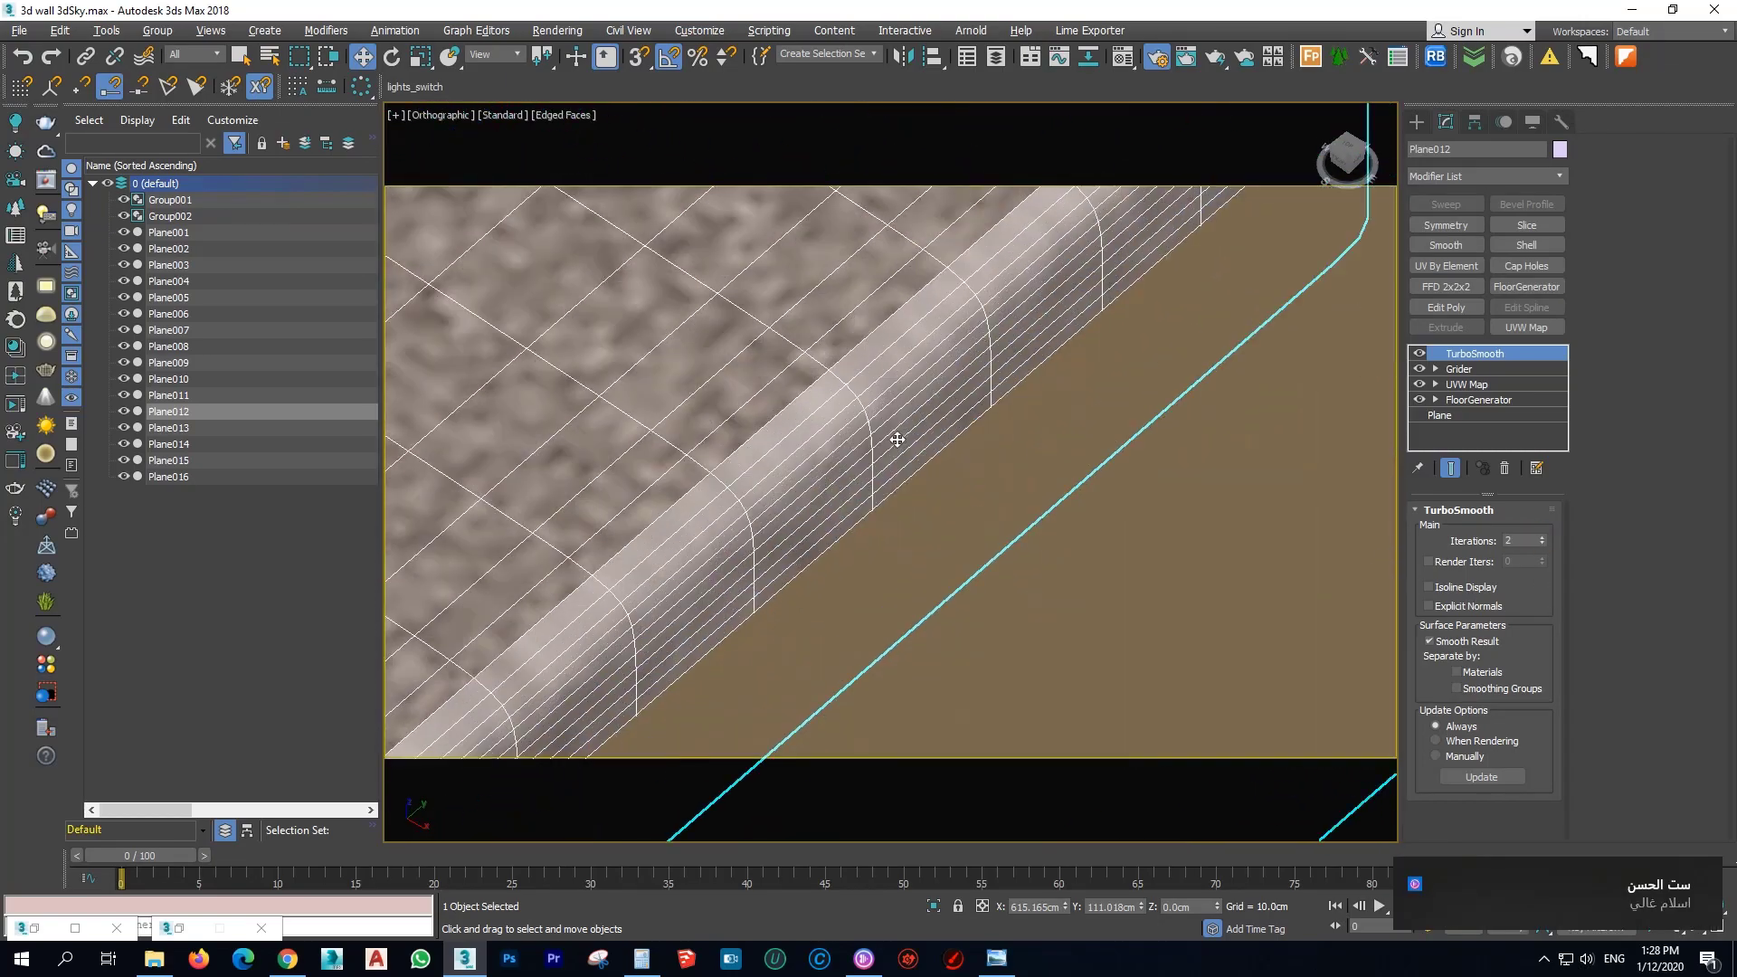
pyautogui.scroll(-5, 897, 439)
pyautogui.press('F4')
pyautogui.scroll(-8, 924, 408)
pyautogui.keyDown('alt'); pyautogui.moveTo(907, 426); pyautogui.dragTo(1055, 426, button='middle'); pyautogui.keyUp('alt')
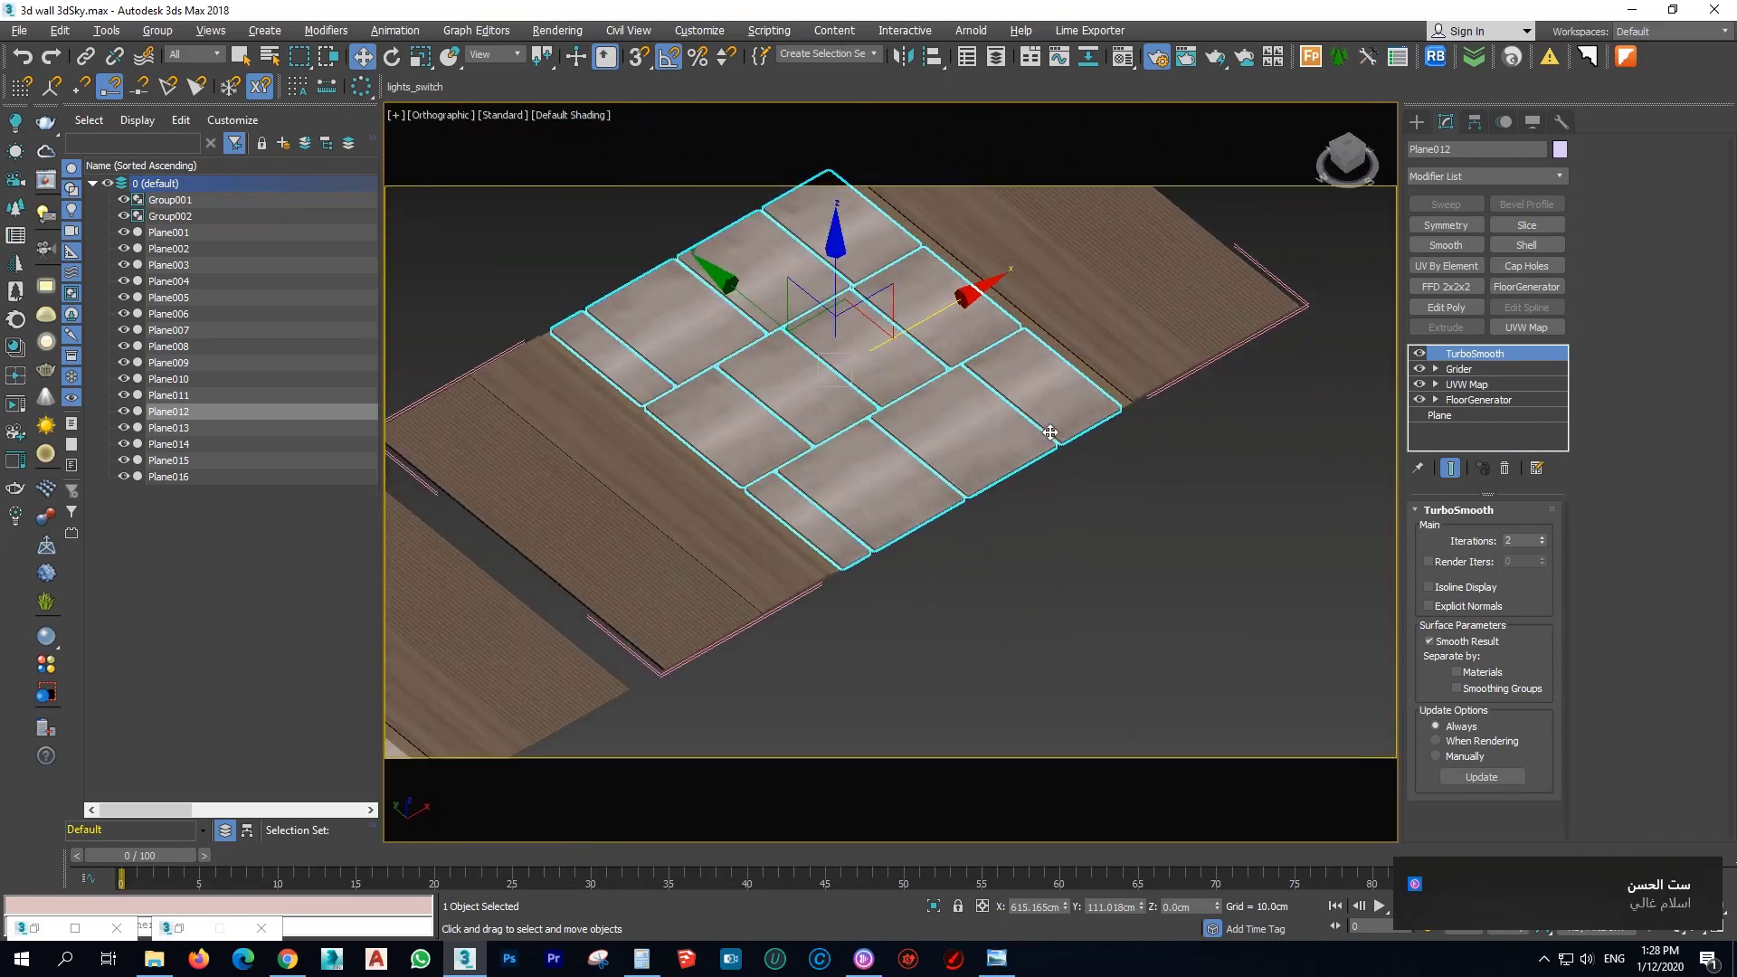
# Check the smoothed boards' corners against the gold backing at an angle and from the top view.
pyautogui.scroll(4, 1022, 512)
pyautogui.click(1039, 561)
pyautogui.scroll(5, 832, 458)
pyautogui.scroll(-5, 832, 458)
pyautogui.click(903, 477)
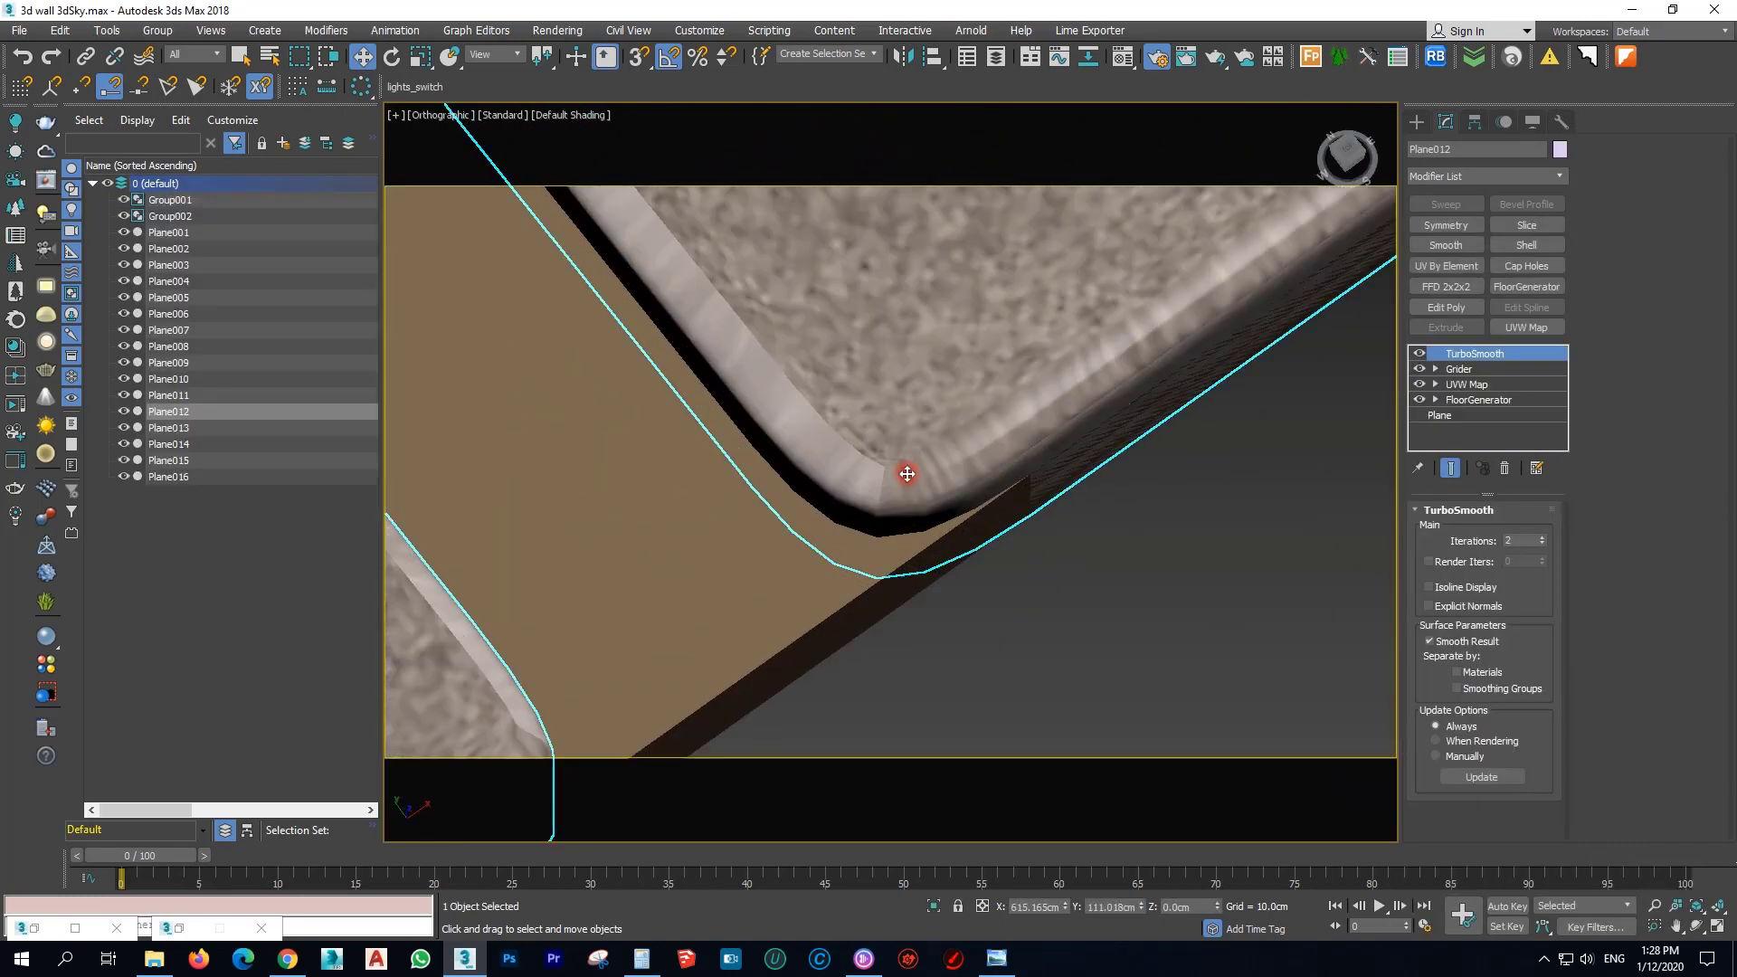
pyautogui.press('t')
pyautogui.moveTo(940, 502); pyautogui.dragTo(937, 409, button='middle')
pyautogui.scroll(-2, 937, 409)
pyautogui.click(908, 485)
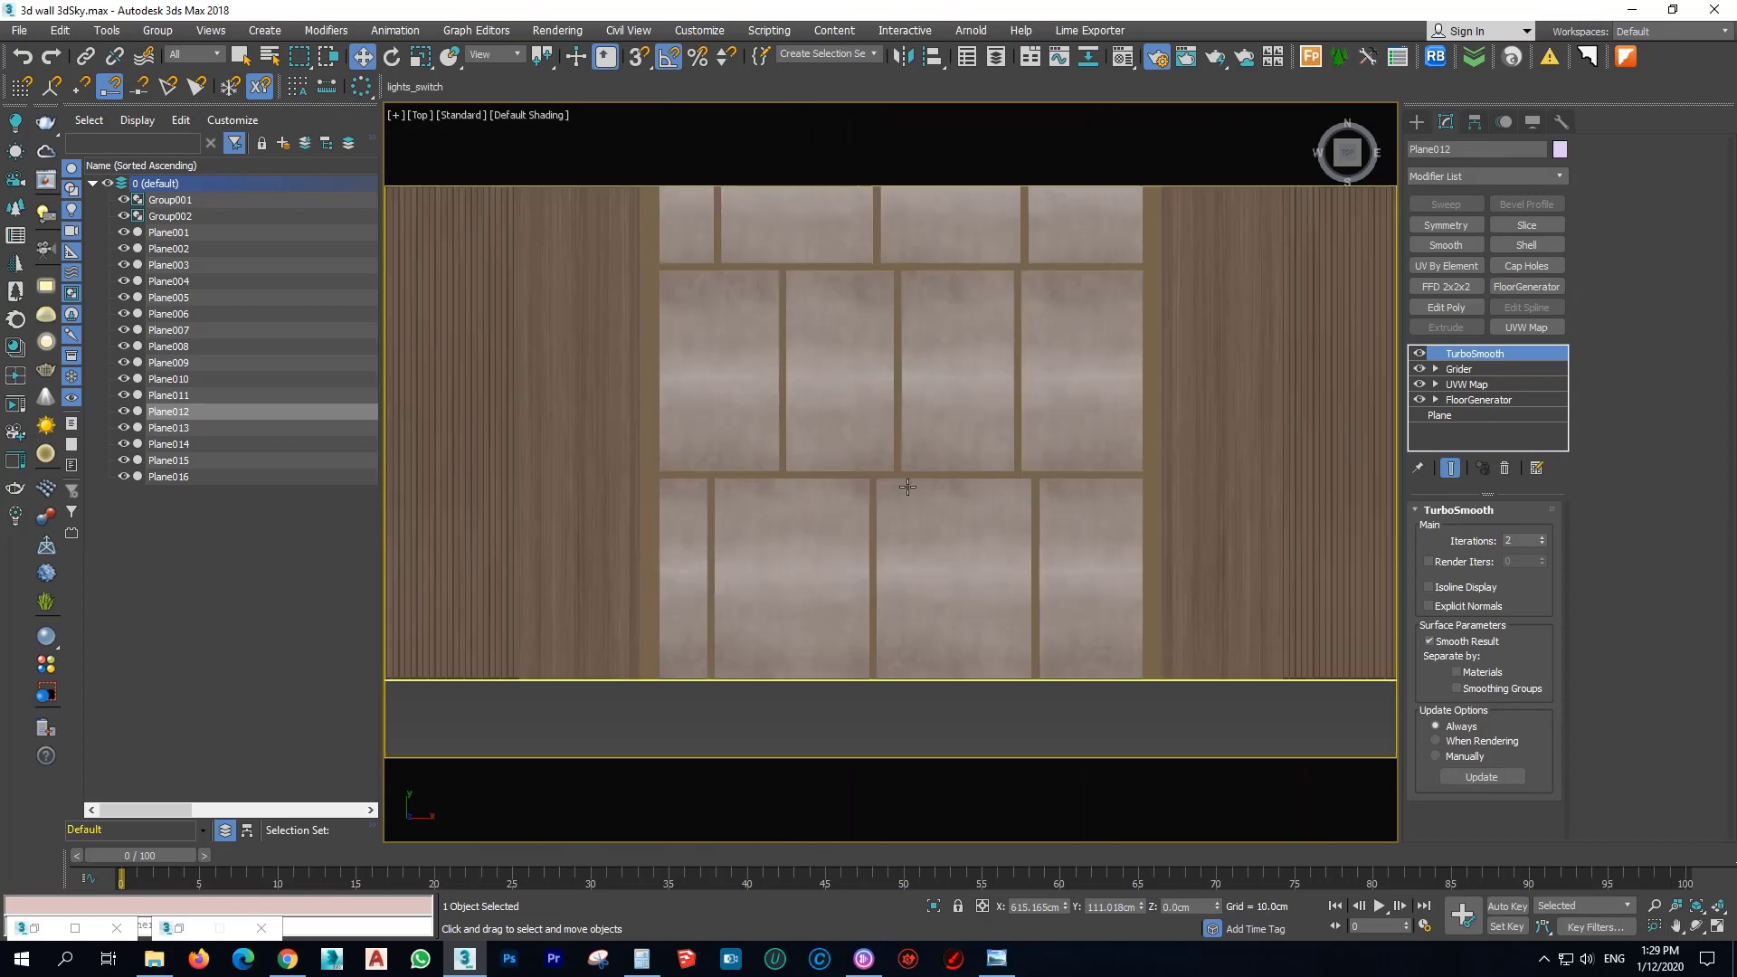
pyautogui.scroll(11, 907, 486)
pyautogui.moveTo(664, 283); pyautogui.dragTo(659, 420, button='middle')
pyautogui.scroll(-12, 655, 362)
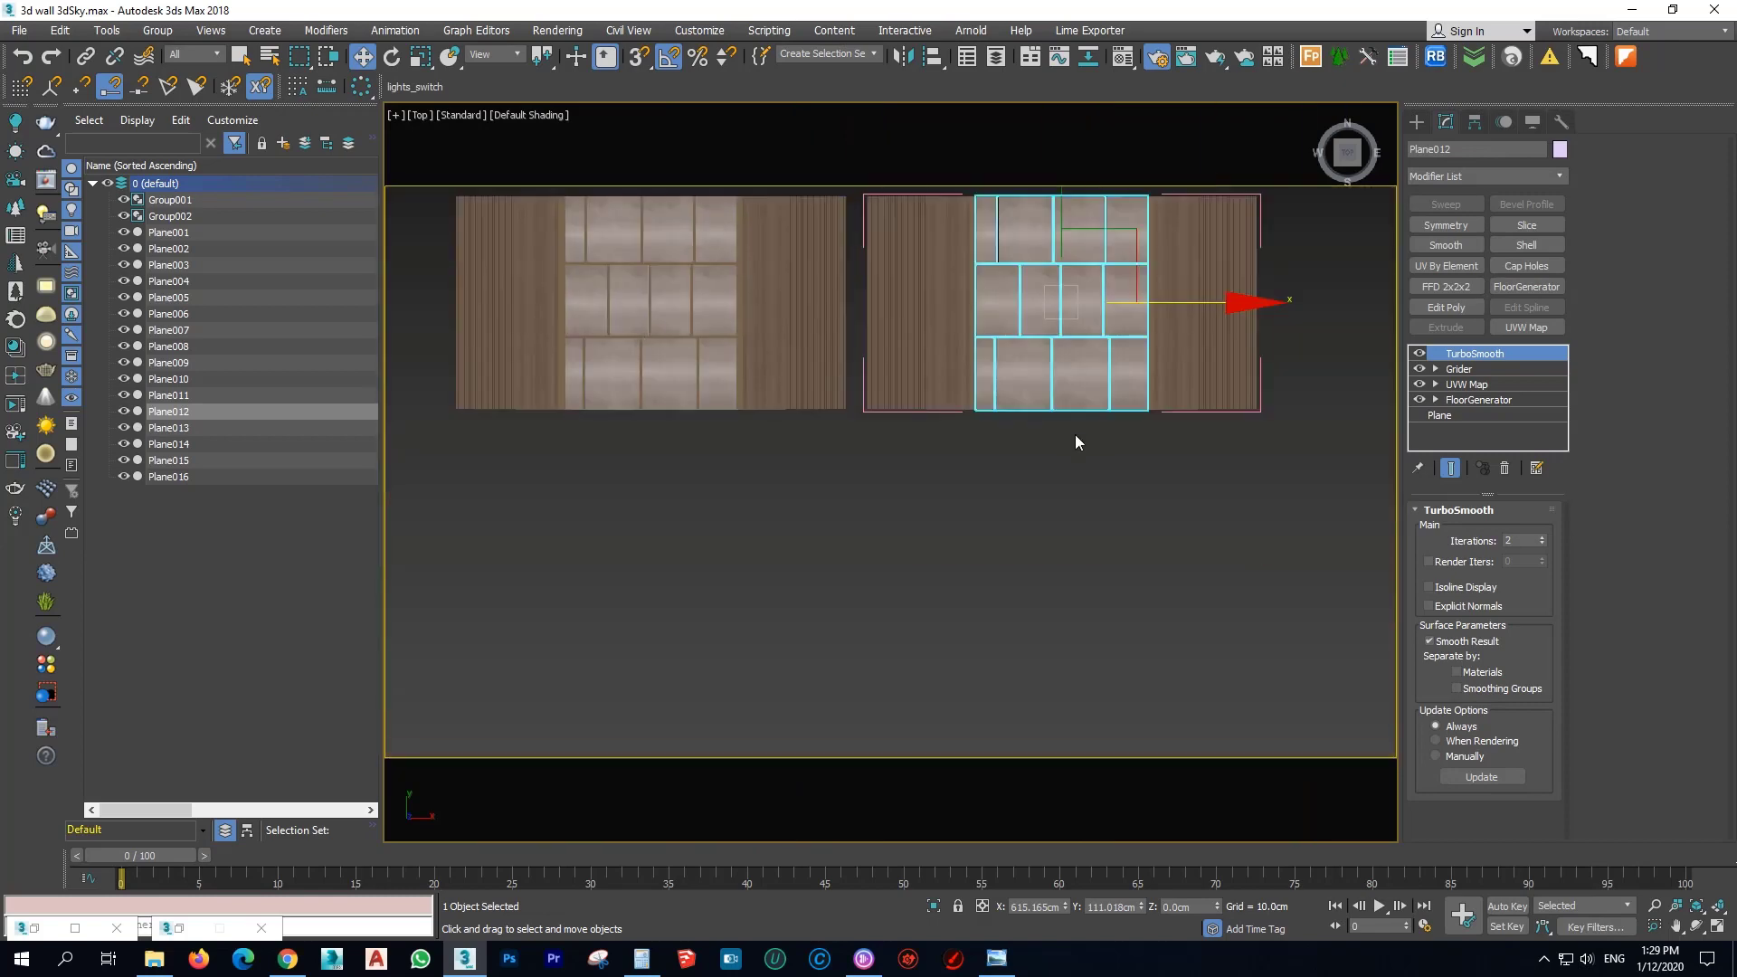
# Raise the velvet boards in the front view and snap their underside to the top face of the gold backing.
pyautogui.scroll(5, 1073, 401)
pyautogui.press('f')
pyautogui.press('z')
pyautogui.scroll(3, 814, 483)
pyautogui.moveTo(752, 487); pyautogui.dragTo(899, 506, button='middle')
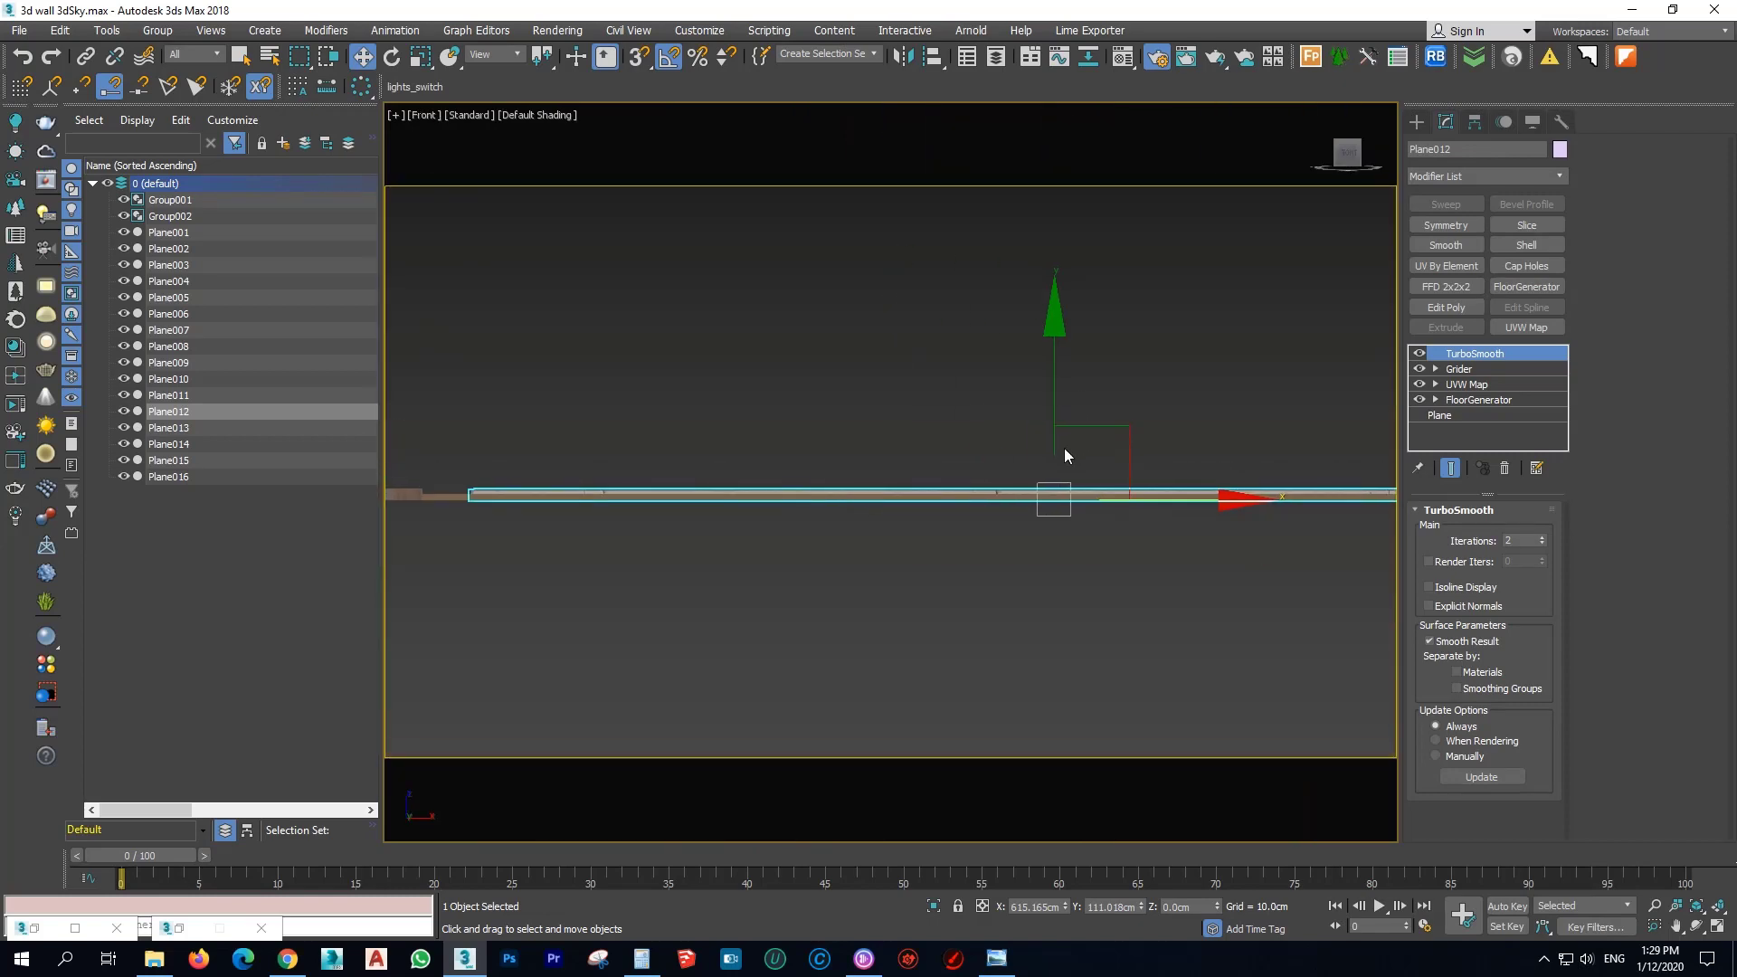
pyautogui.moveTo(1055, 431); pyautogui.dragTo(1056, 421)
pyautogui.scroll(10, 455, 475)
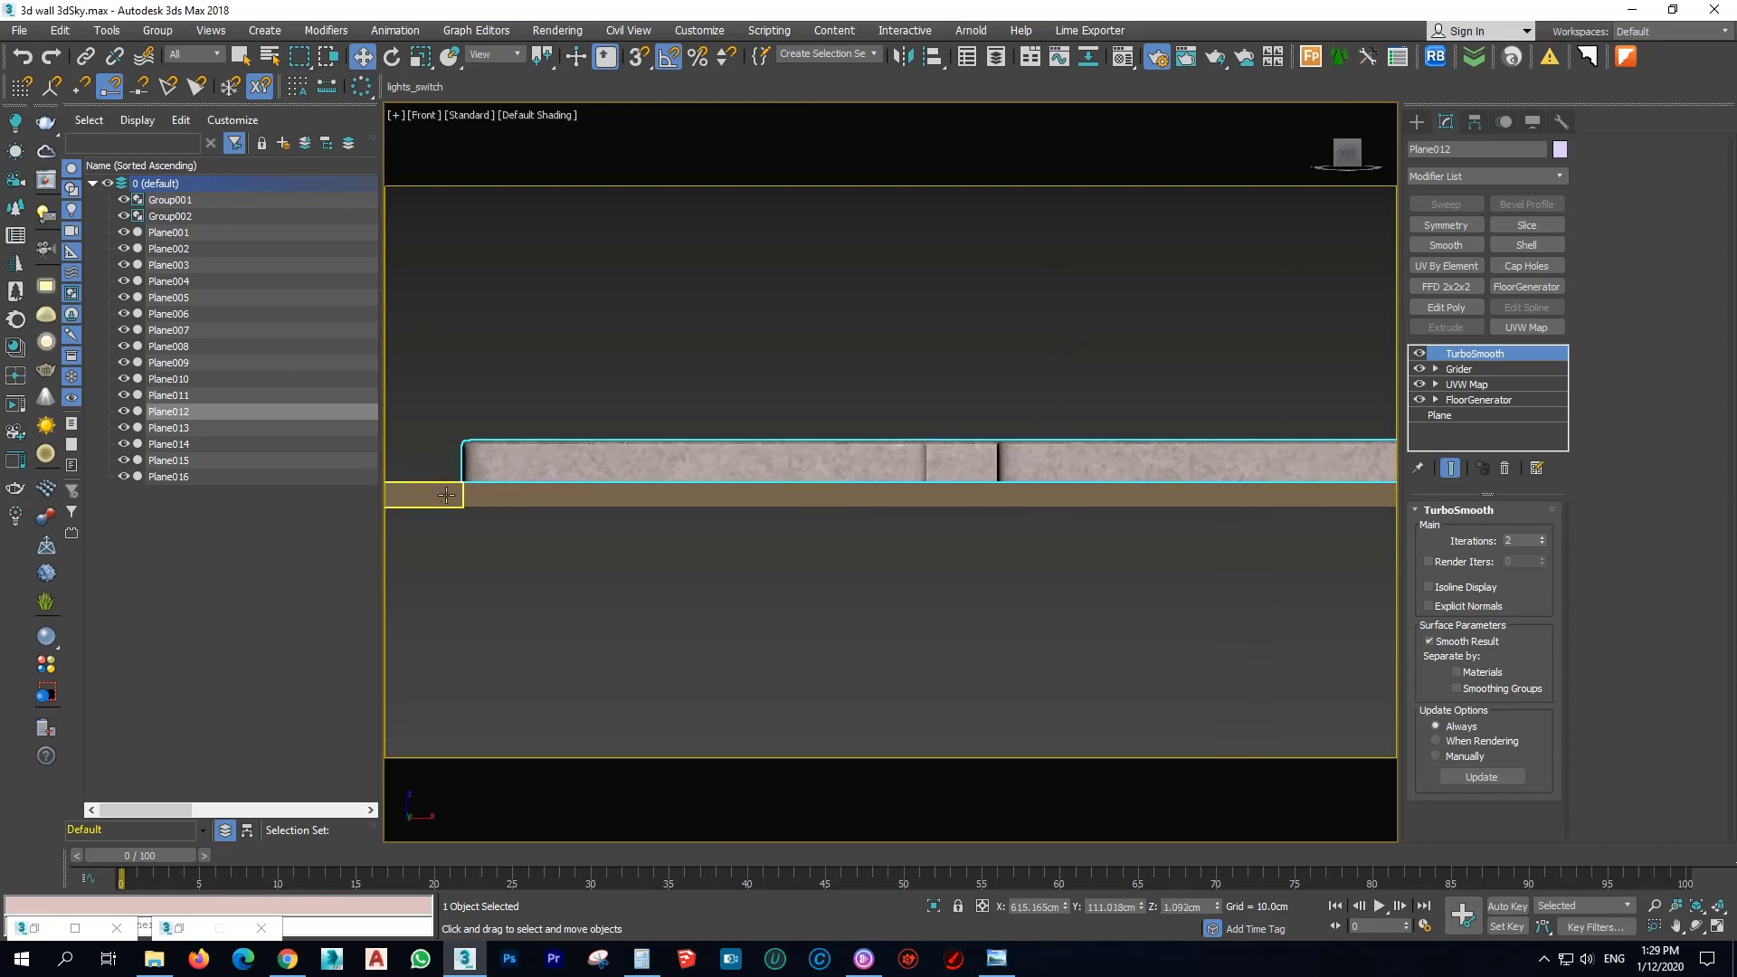
pyautogui.press('s')
pyautogui.moveTo(455, 468); pyautogui.dragTo(458, 483)
pyautogui.scroll(-8, 694, 502)
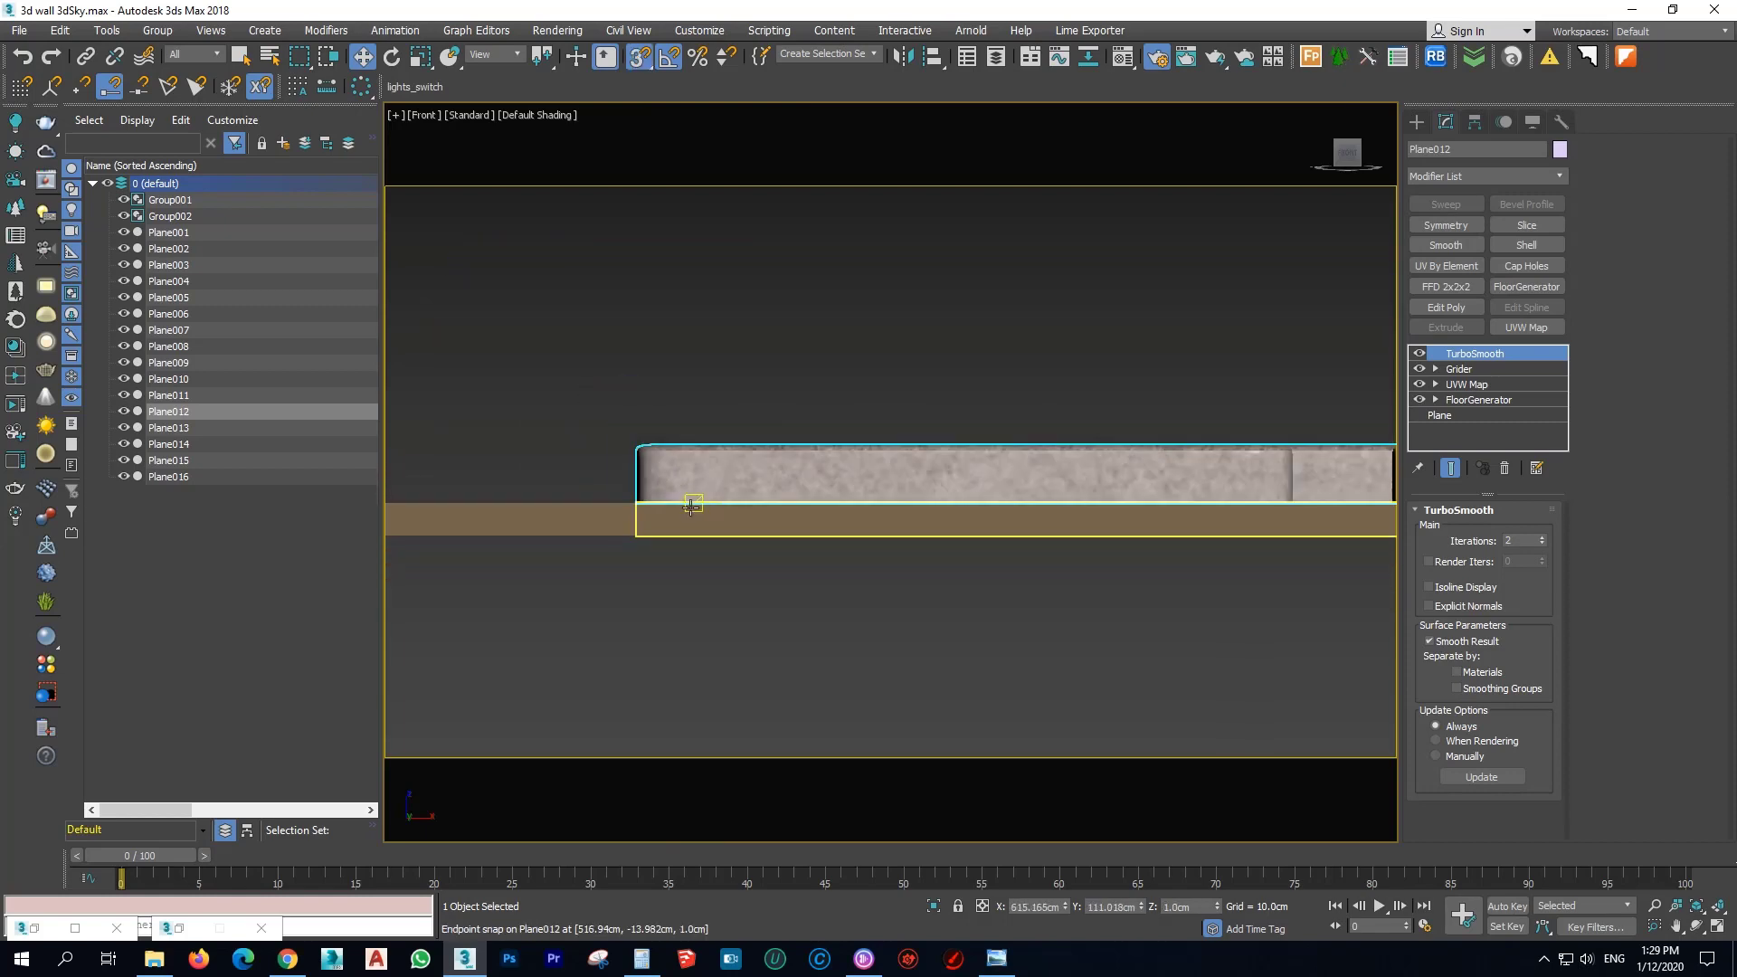
# Lower the velvet boards with snapping off in perspective so they sink partly into the gold backing, to about Z 0.518 cm.
pyautogui.press('t')
pyautogui.press('z')
pyautogui.scroll(4, 884, 470)
pyautogui.keyDown('alt'); pyautogui.moveTo(898, 499); pyautogui.dragTo(879, 549, button='middle'); pyautogui.keyUp('alt')
pyautogui.press('p')
pyautogui.press('z')
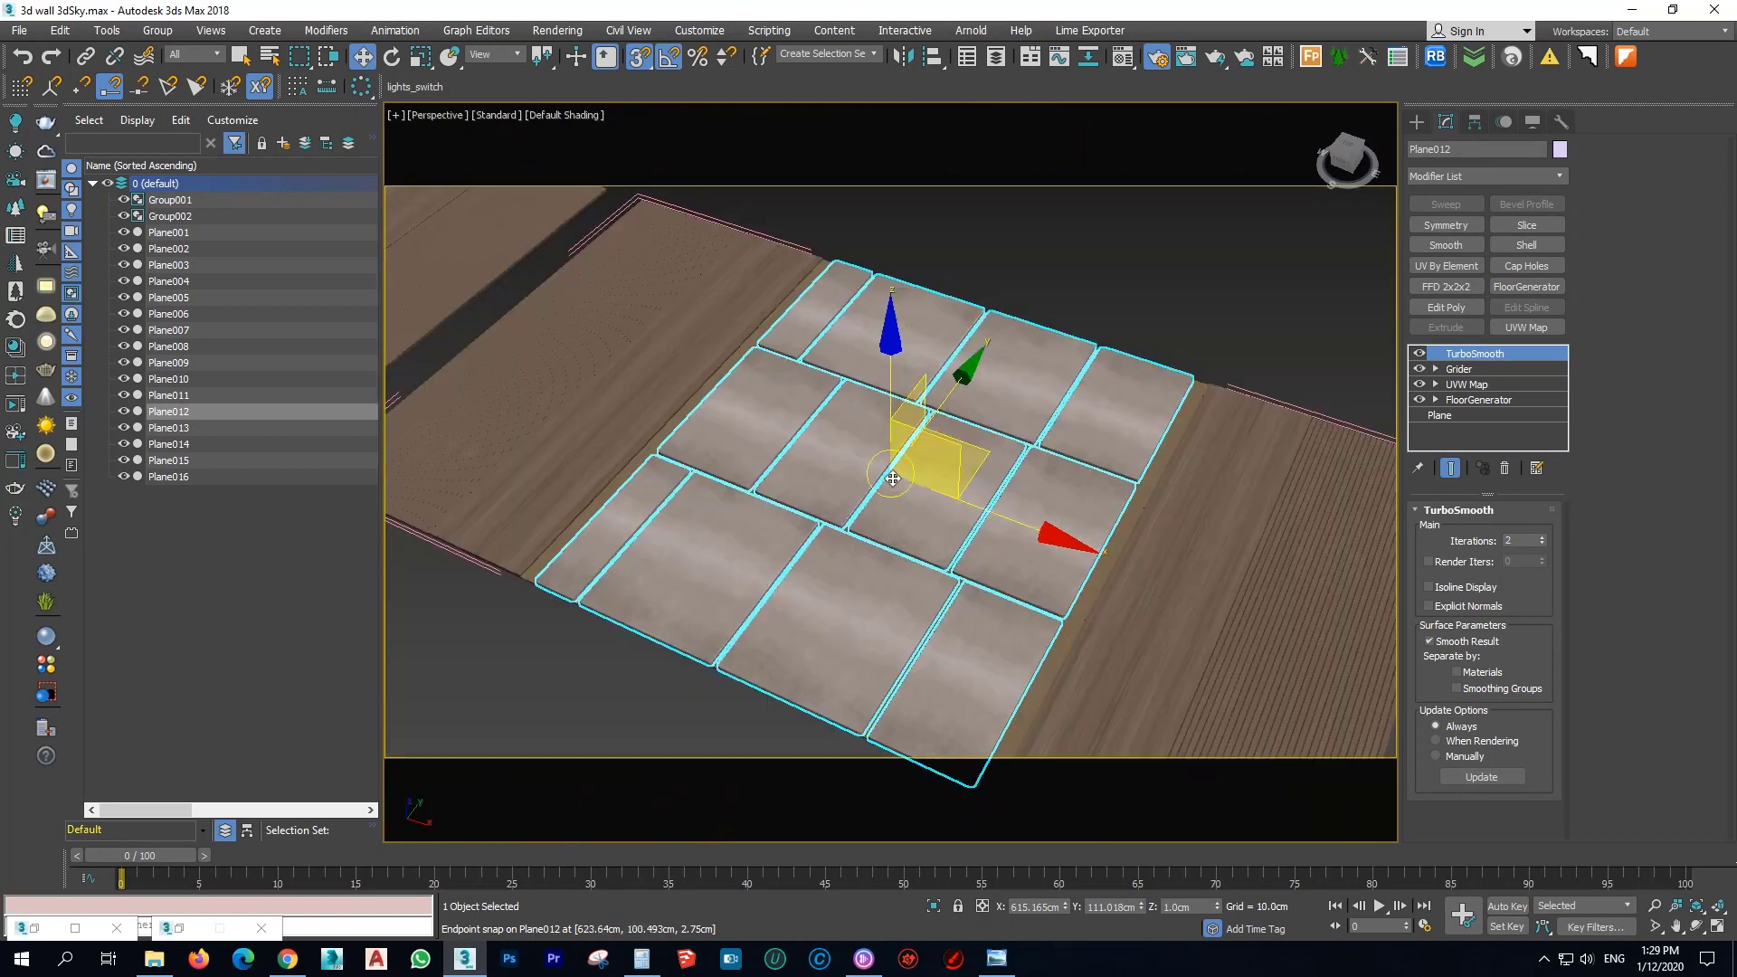
pyautogui.scroll(10, 888, 470)
pyautogui.press('s')
pyautogui.moveTo(922, 374); pyautogui.dragTo(923, 393)
pyautogui.scroll(-3, 923, 407)
pyautogui.scroll(-8, 932, 442)
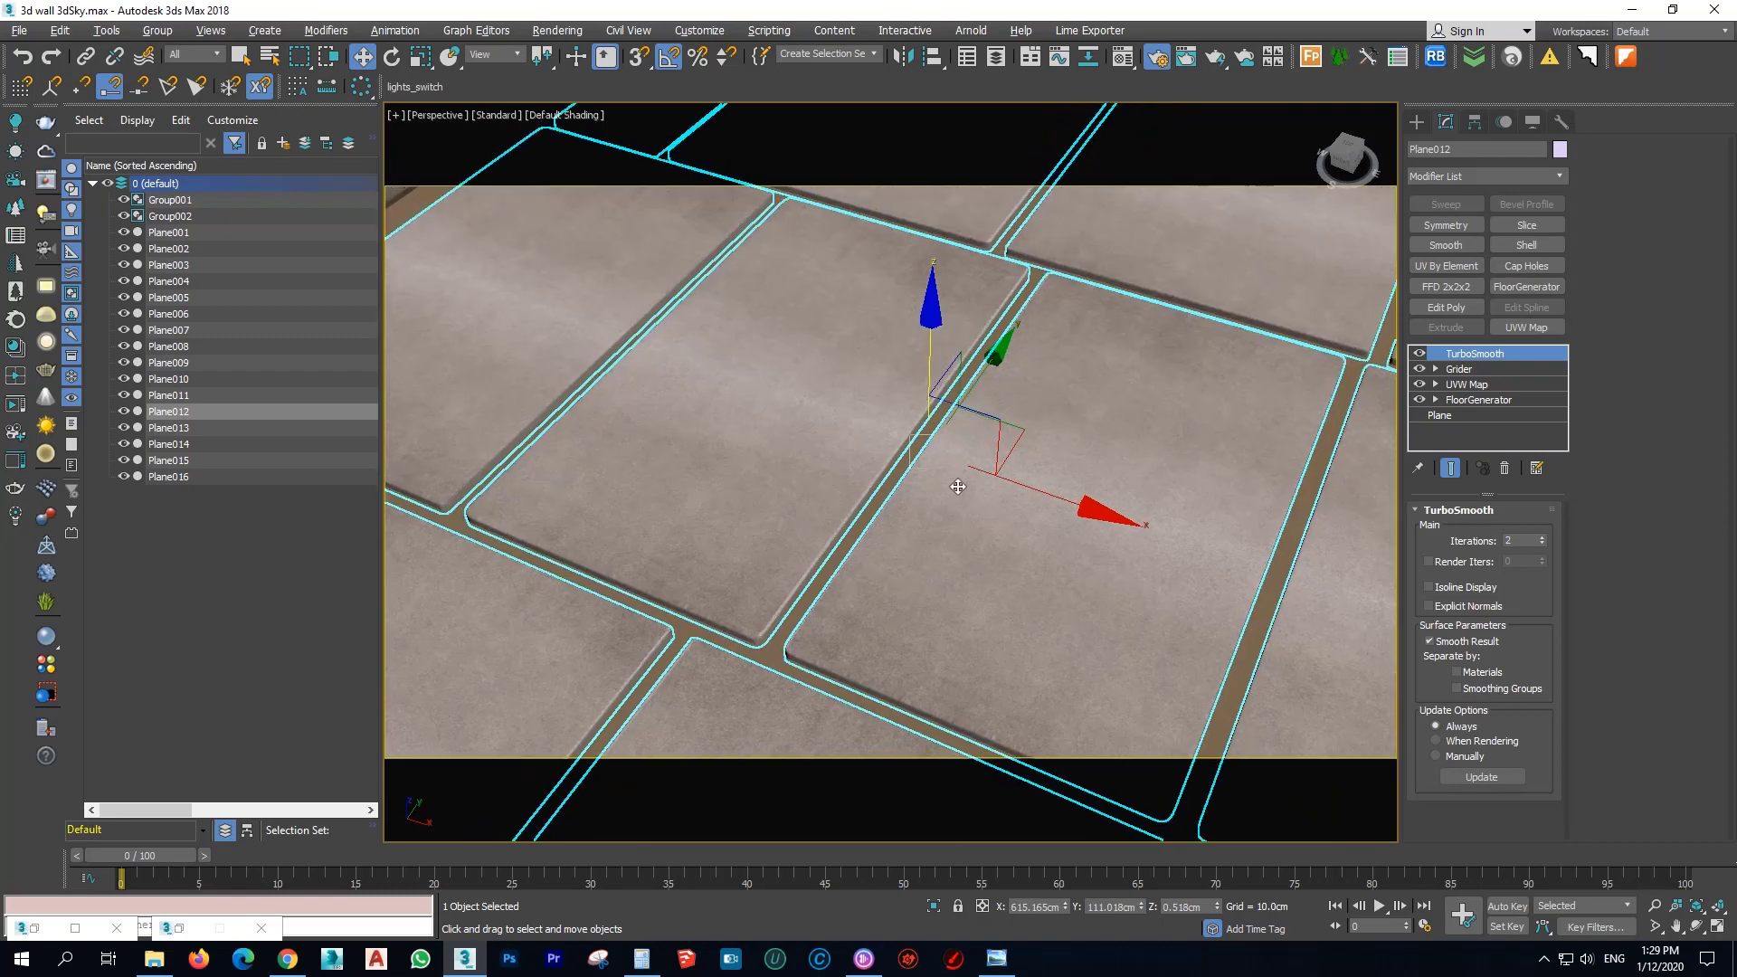
# Reopen Render Setup and the V-Ray Frame Buffer and start an interactive render of the boards from an angled perspective view.
pyautogui.keyDown('alt'); pyautogui.moveTo(931, 443); pyautogui.dragTo(924, 500, button='middle'); pyautogui.keyUp('alt')
pyautogui.scroll(3, 924, 508)
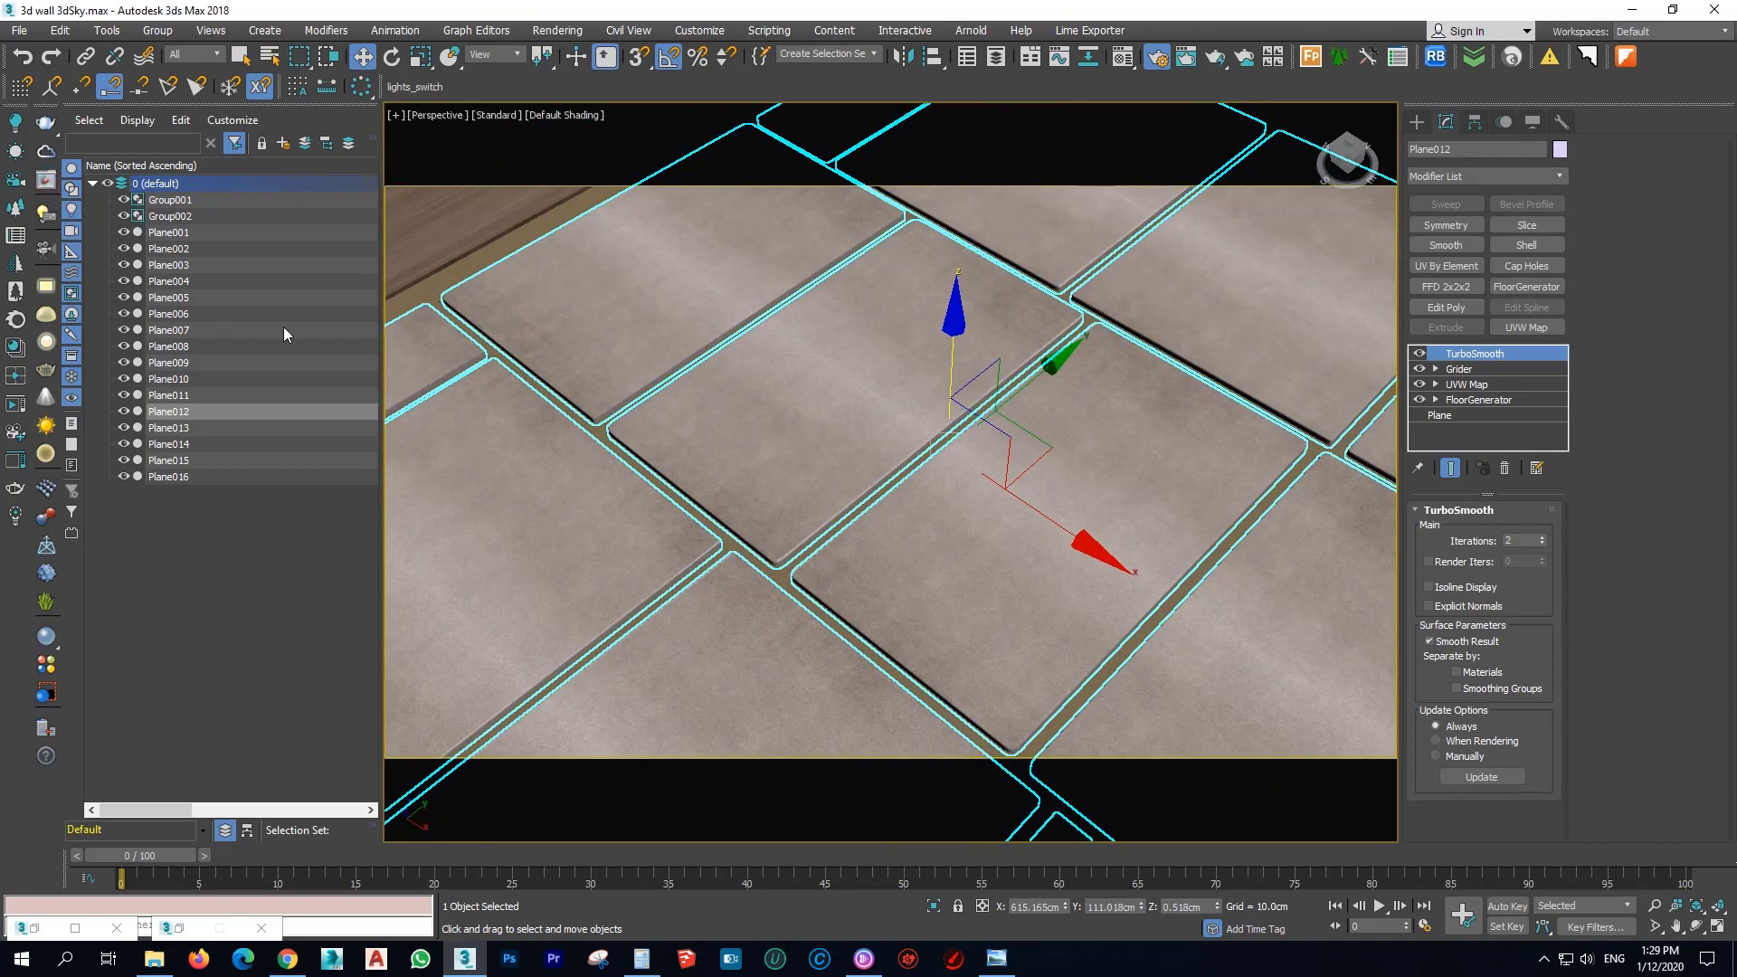
pyautogui.press('F10')
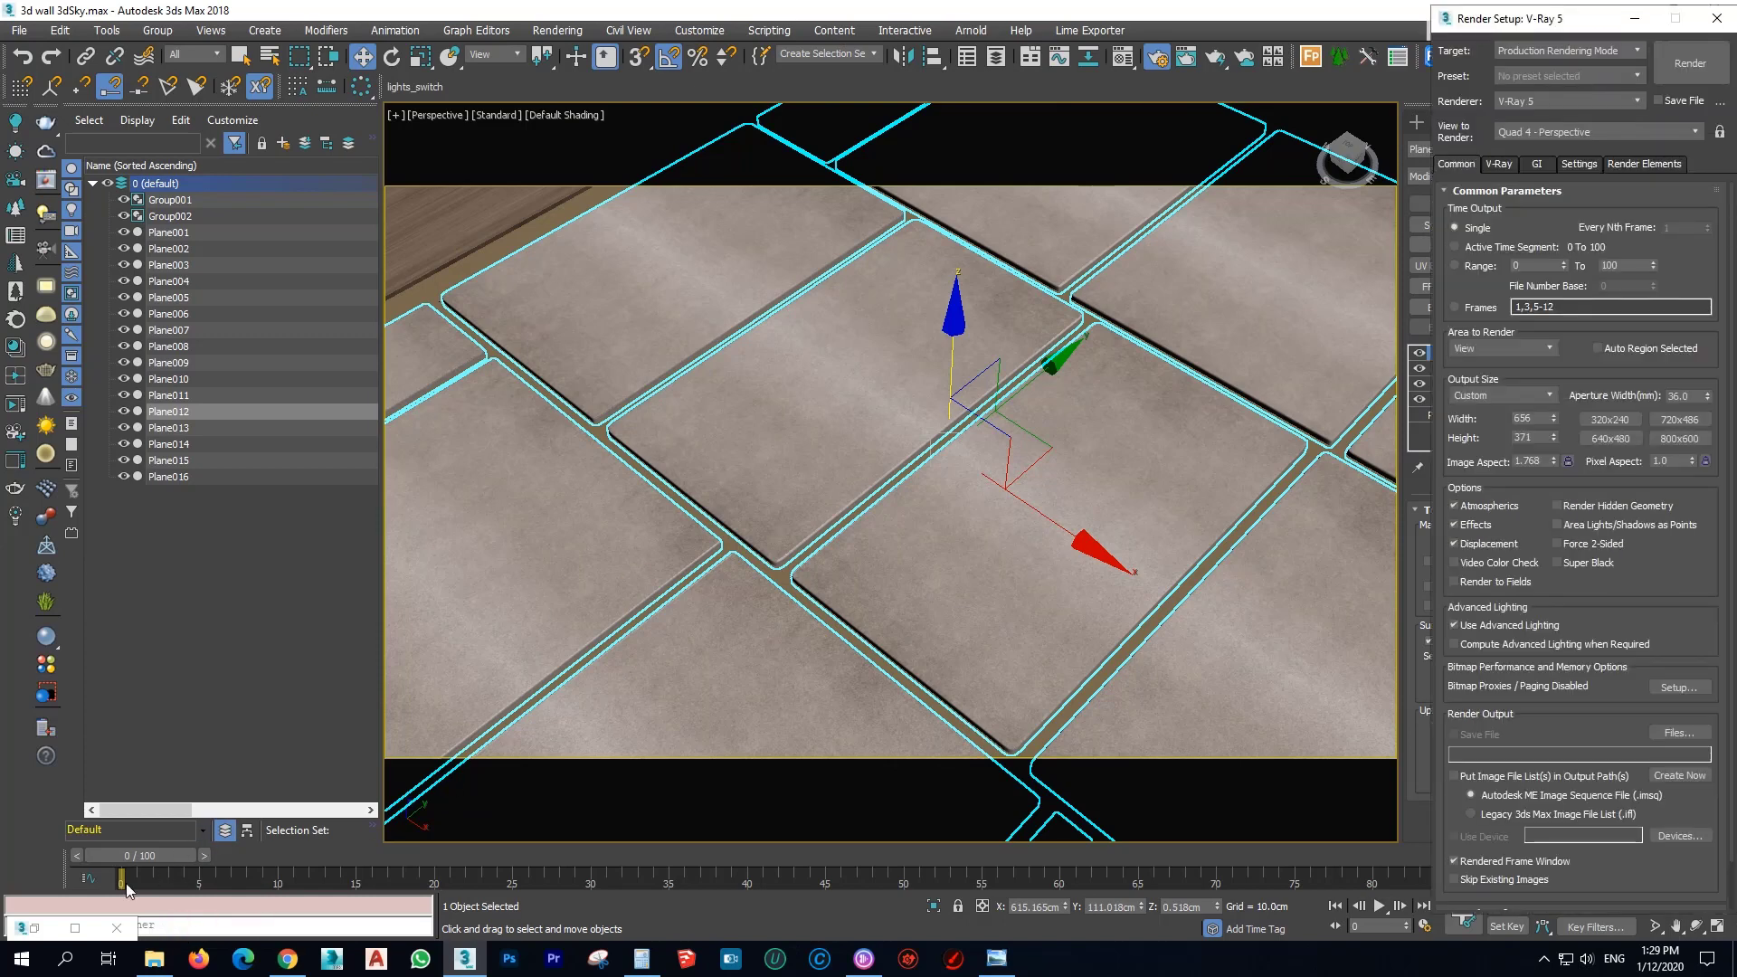
pyautogui.click(37, 929)
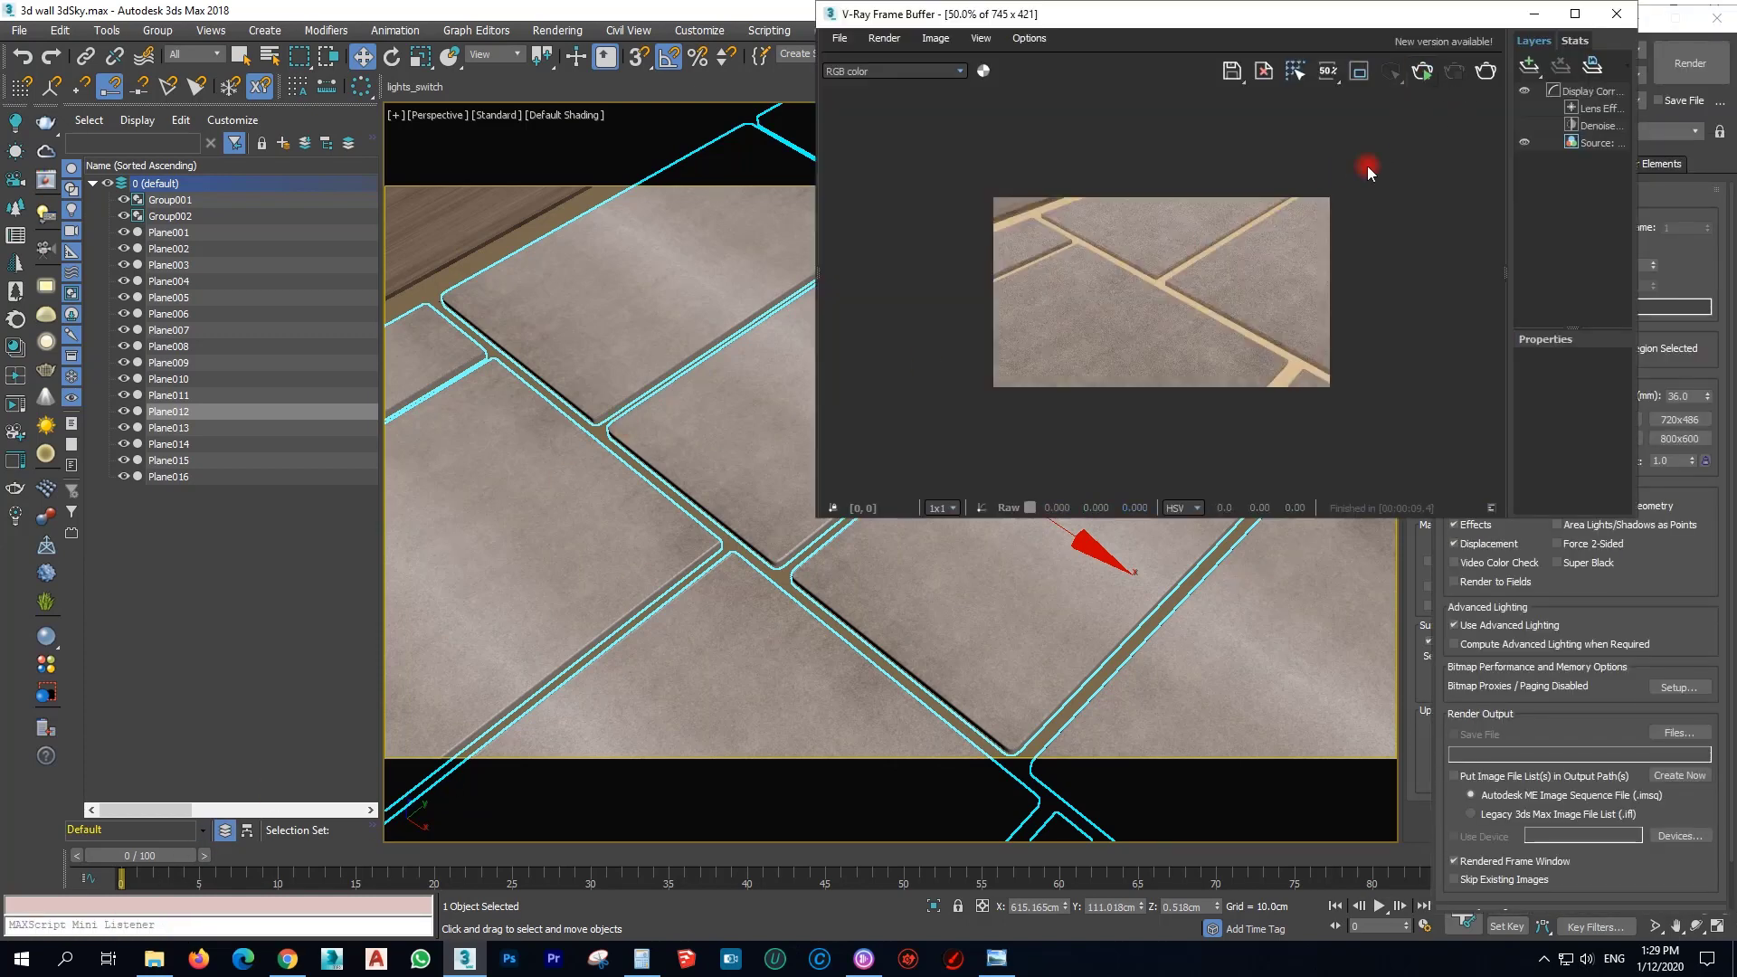
# Examine the interactive render of the rounded boards and gold joints, close up and from a wider angle.
pyautogui.scroll(5, 1126, 333)
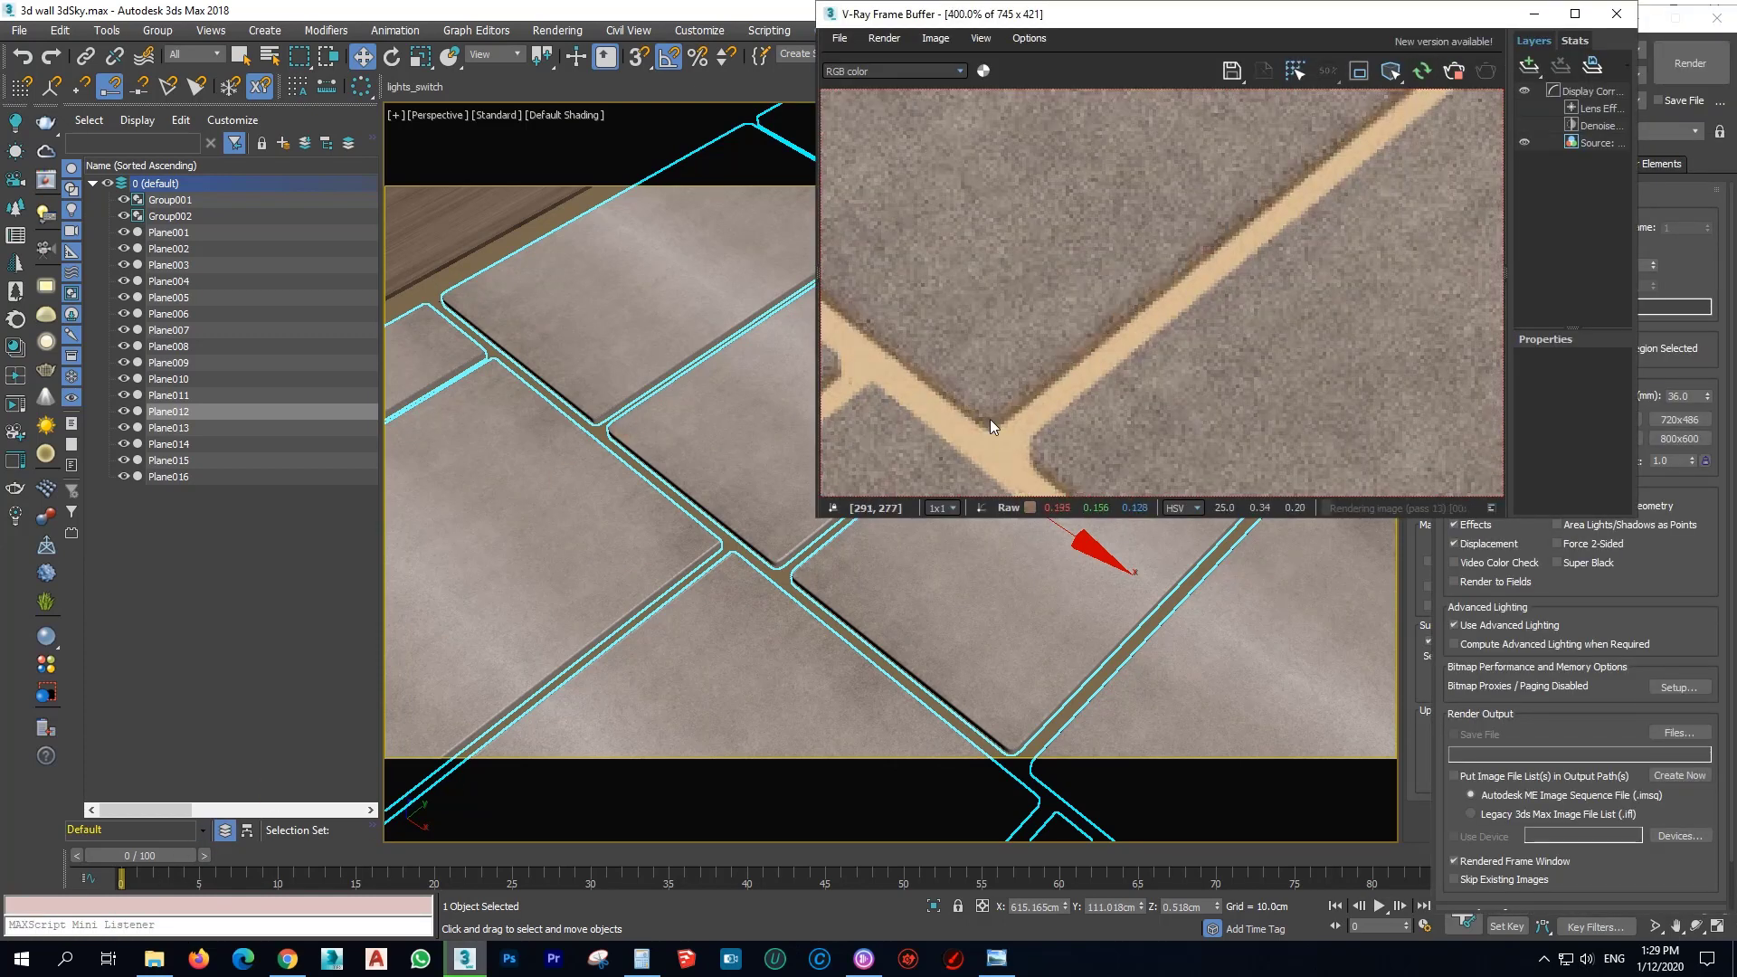
pyautogui.scroll(-5, 1126, 334)
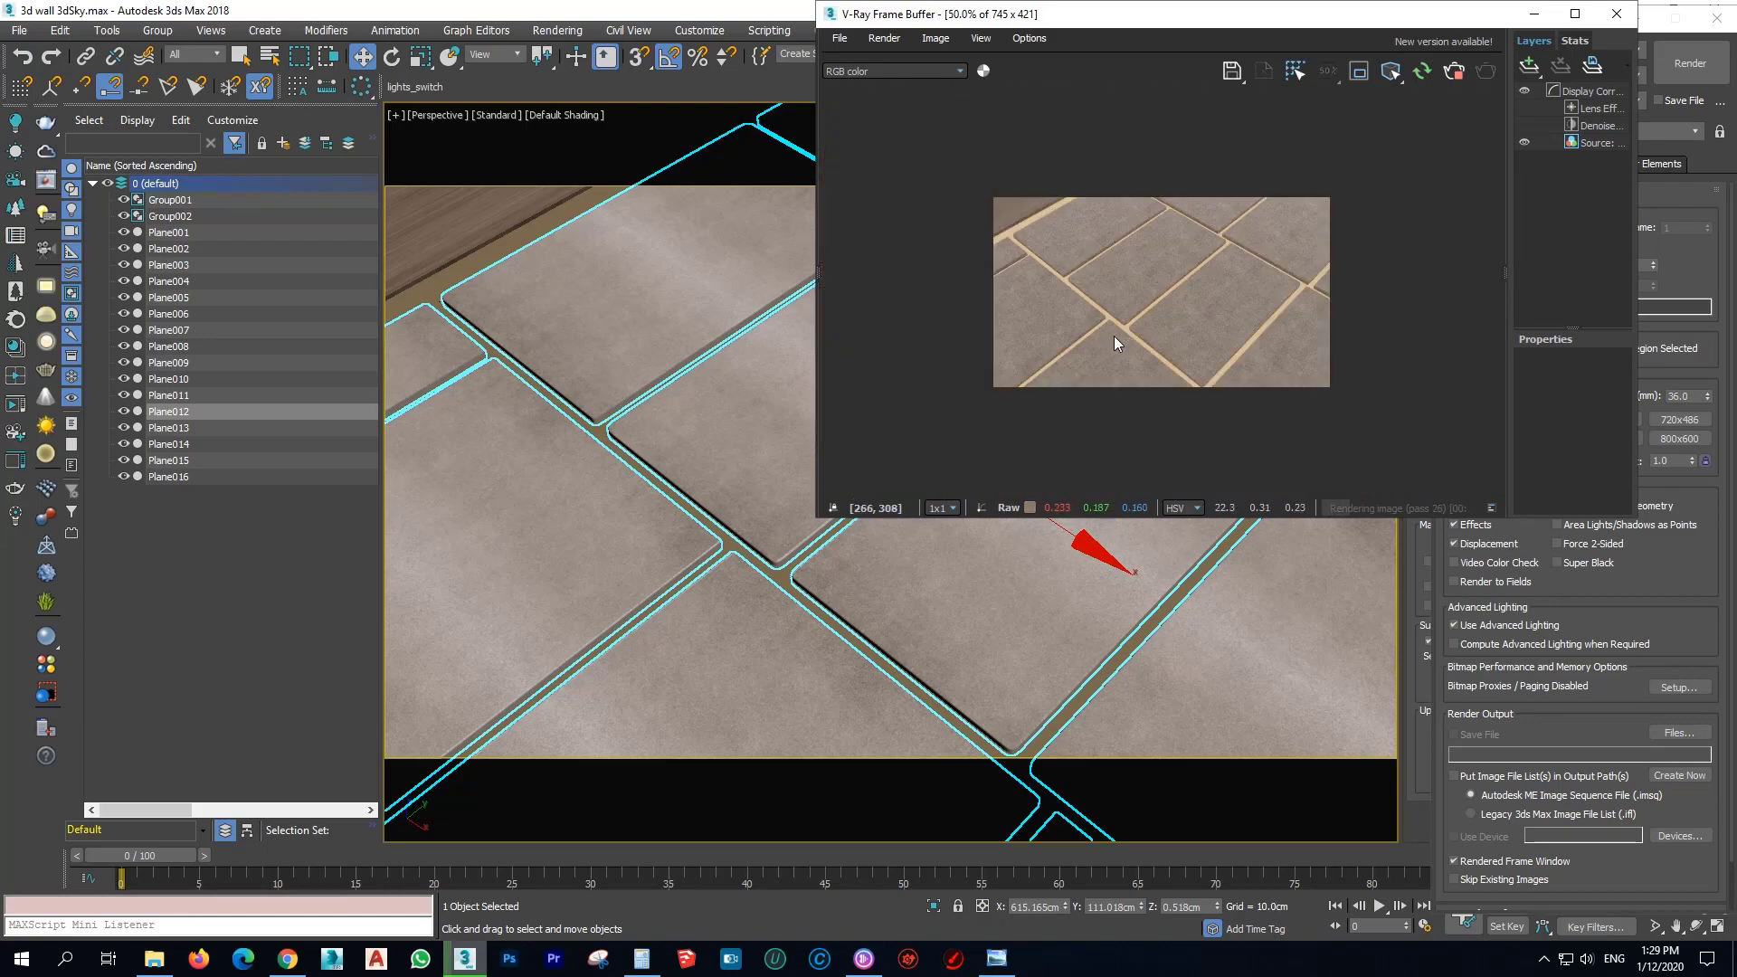
pyautogui.scroll(2, 1118, 263)
pyautogui.scroll(-5, 723, 579)
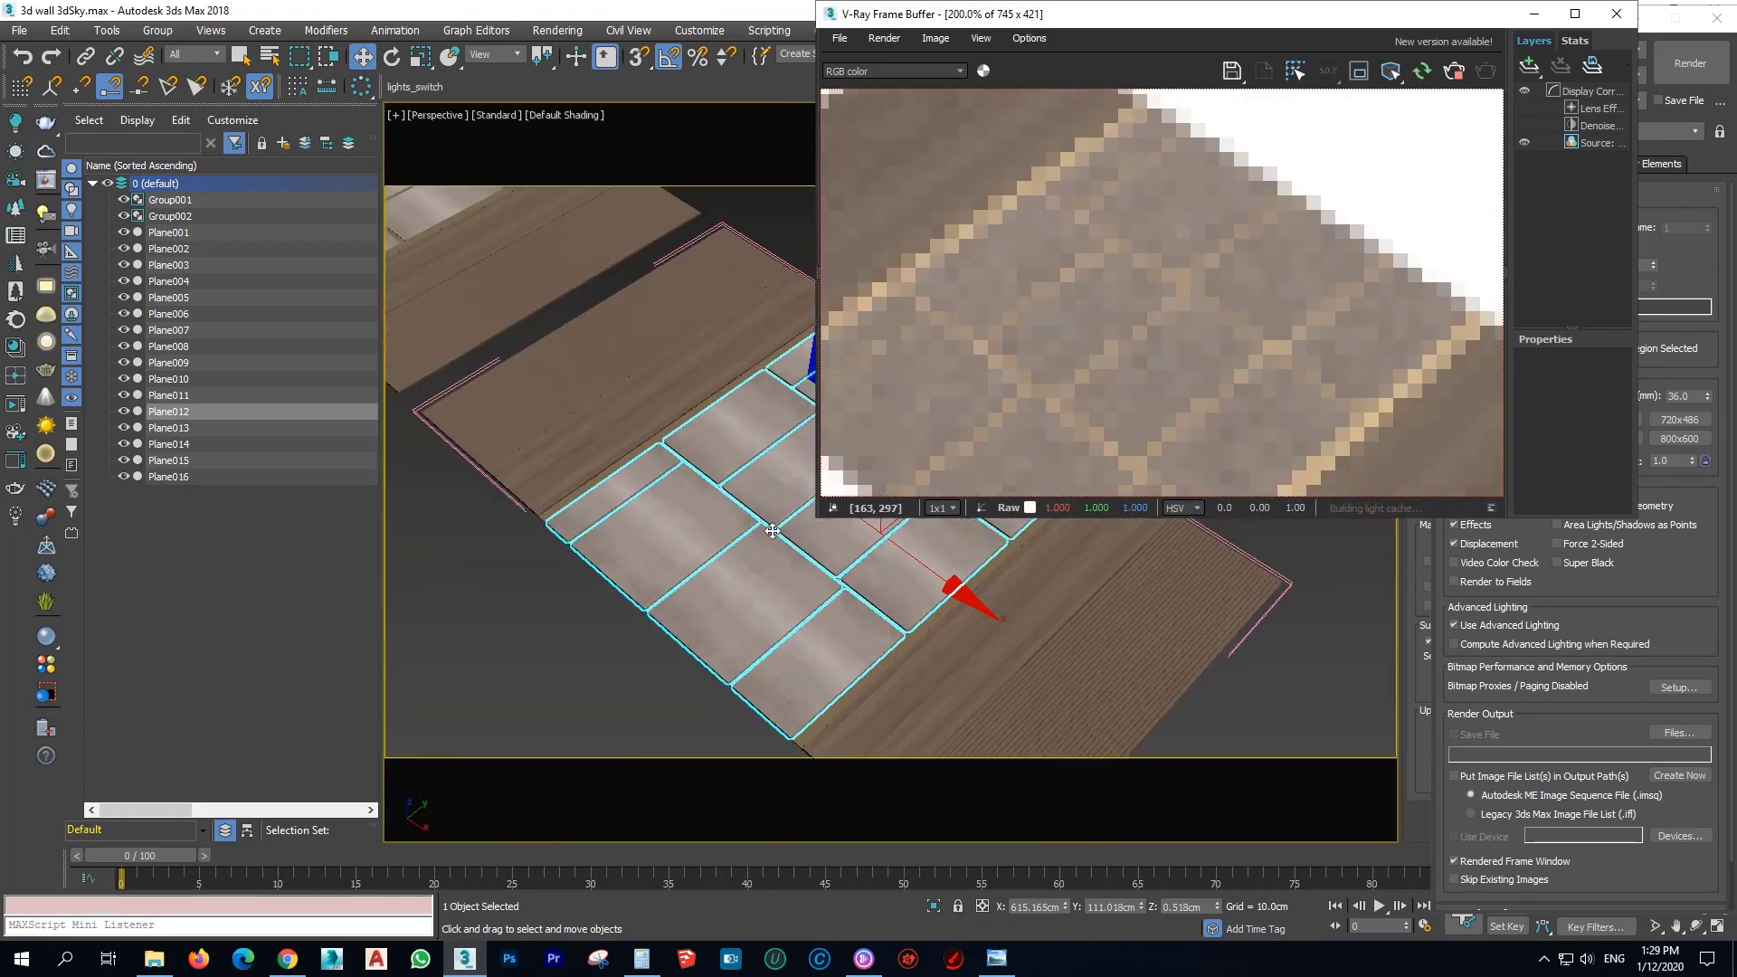
pyautogui.keyDown('alt'); pyautogui.moveTo(715, 579); pyautogui.dragTo(838, 569, button='middle'); pyautogui.keyUp('alt')
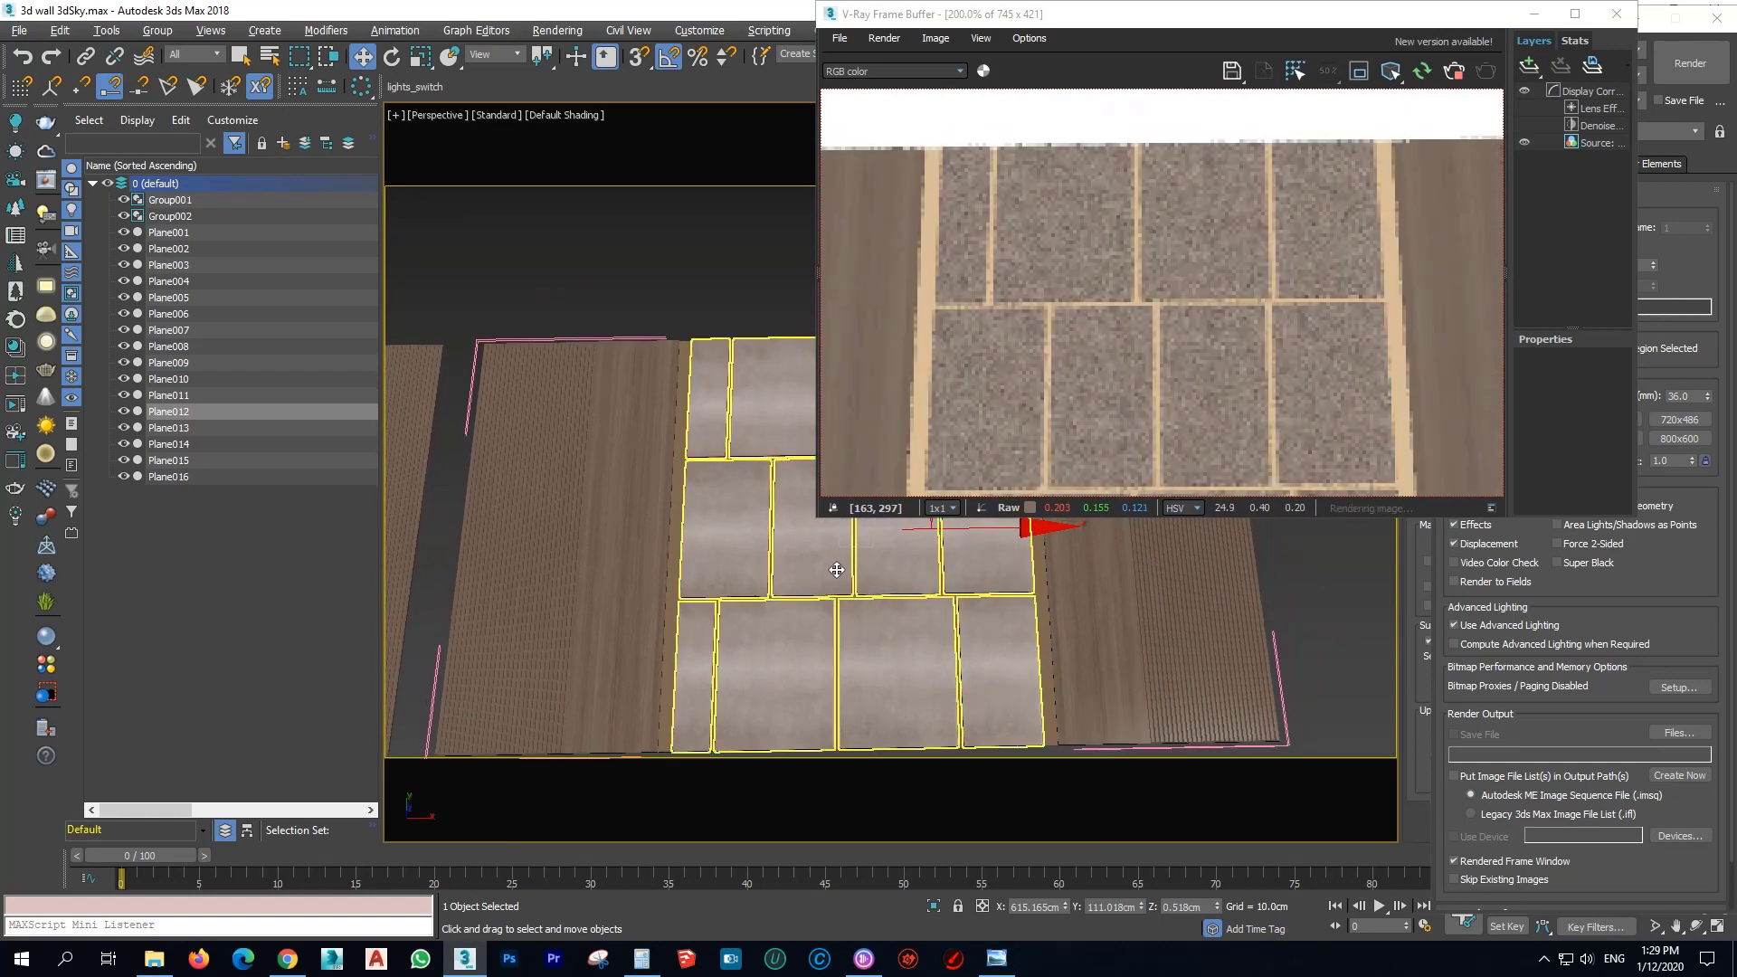
# Examine the copied panel's interactive render from the top view, including the boards, gold joints, lower edge and slatted wood.
pyautogui.press('t')
pyautogui.press('z')
pyautogui.scroll(-3, 830, 584)
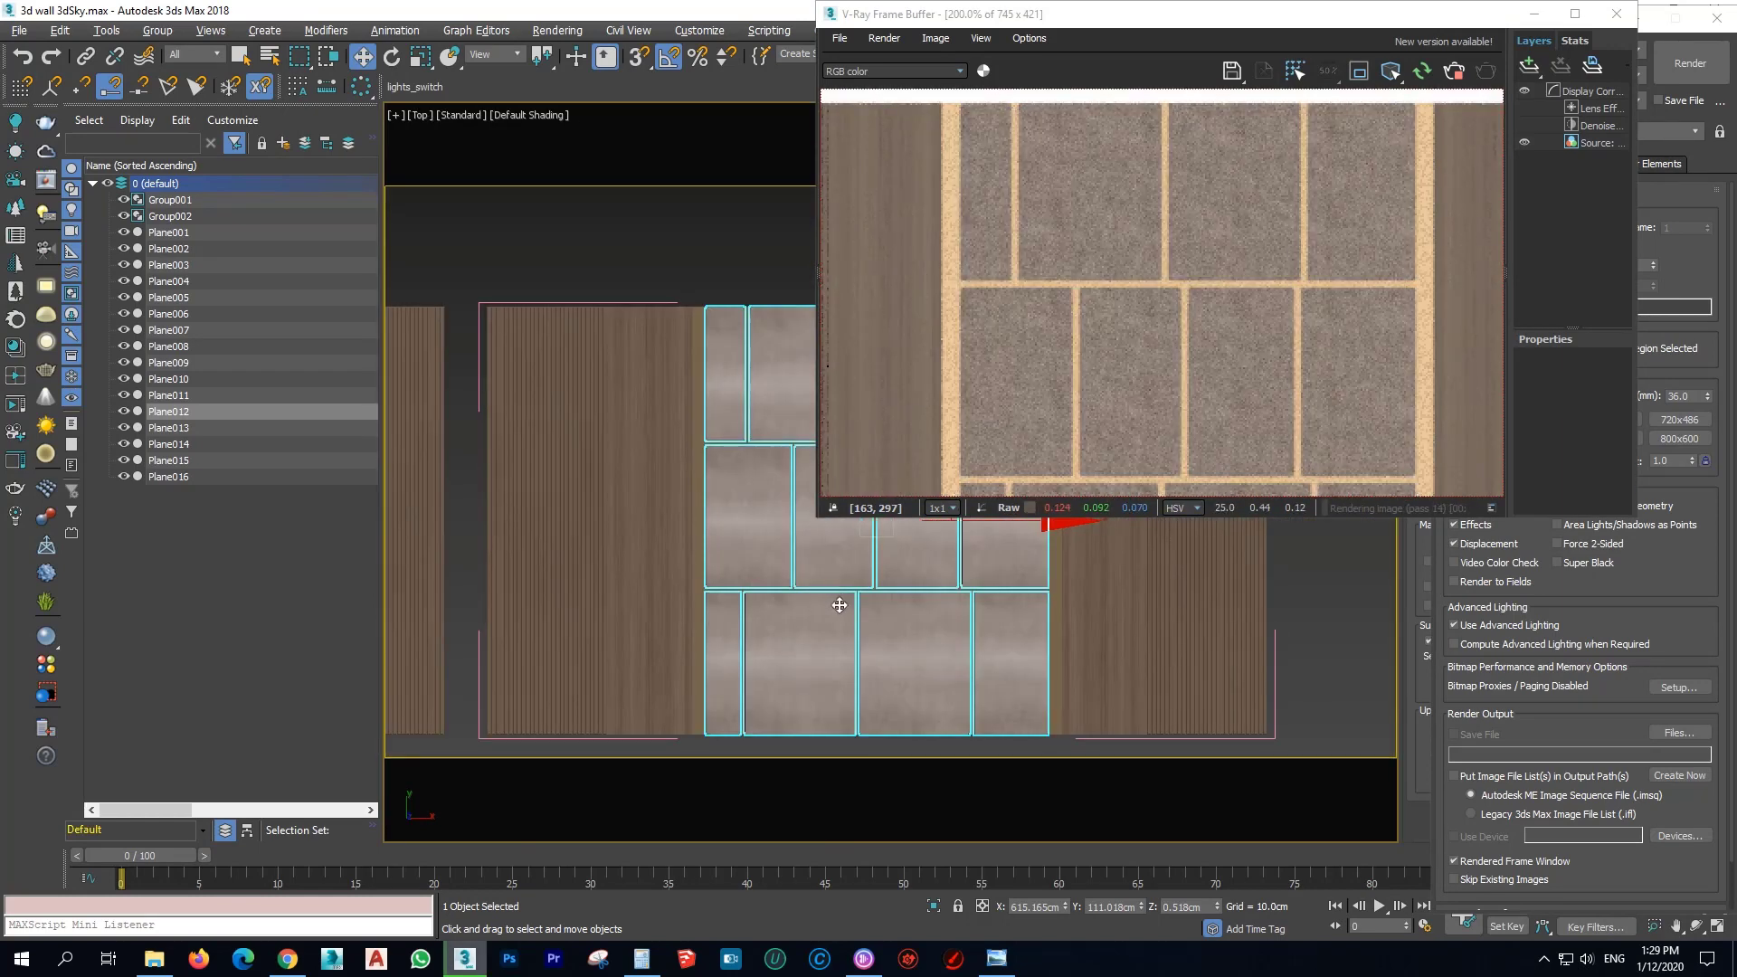
pyautogui.scroll(-2, 840, 605)
pyautogui.moveTo(899, 628); pyautogui.dragTo(884, 682, button='middle')
pyautogui.scroll(-1, 1291, 308)
pyautogui.scroll(2, 814, 571)
pyautogui.scroll(2, 891, 683)
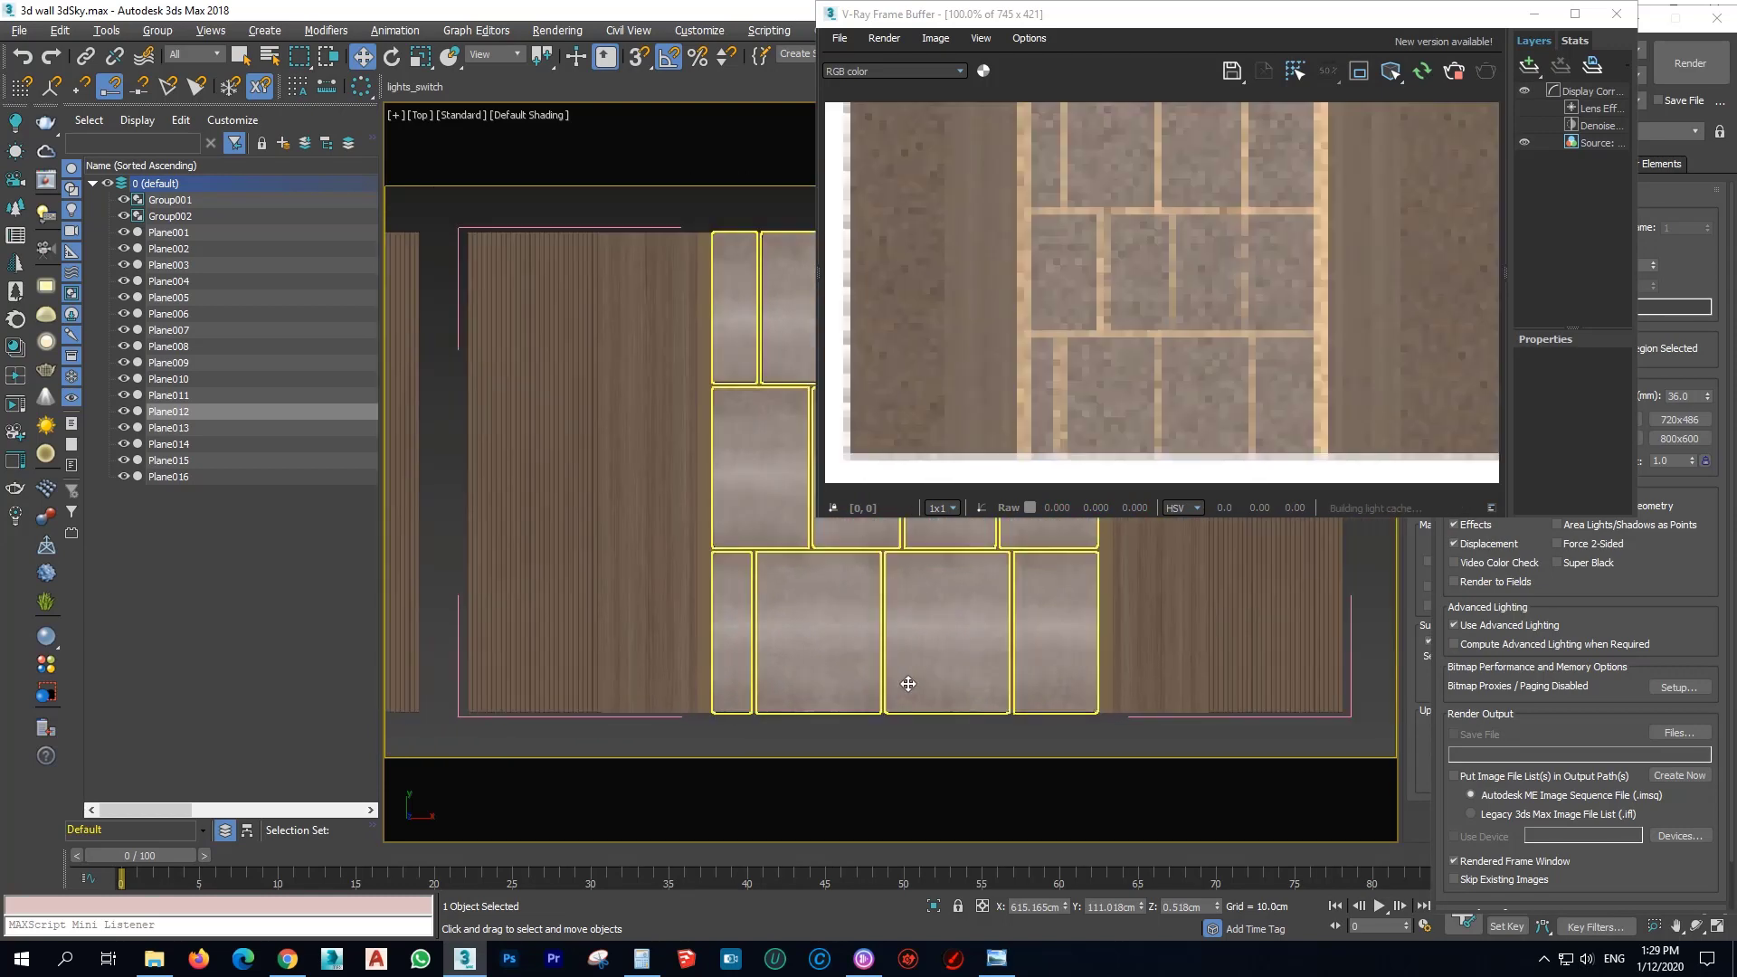
pyautogui.scroll(-1, 1280, 209)
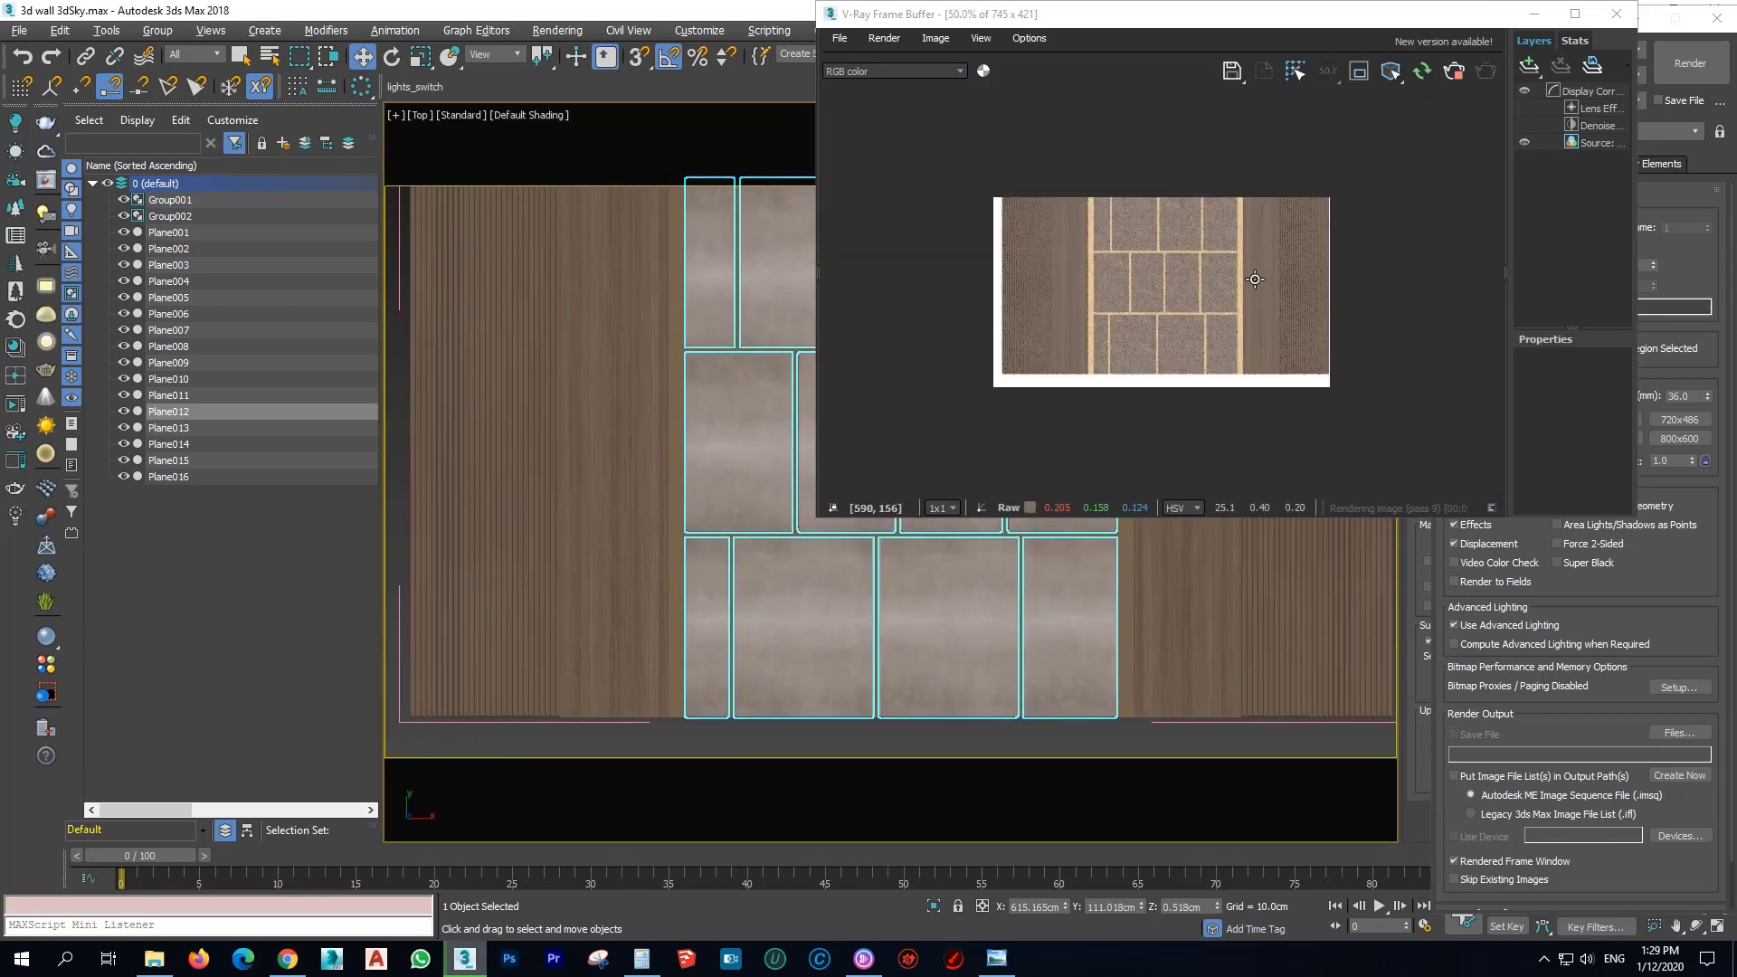
pyautogui.scroll(1, 1238, 301)
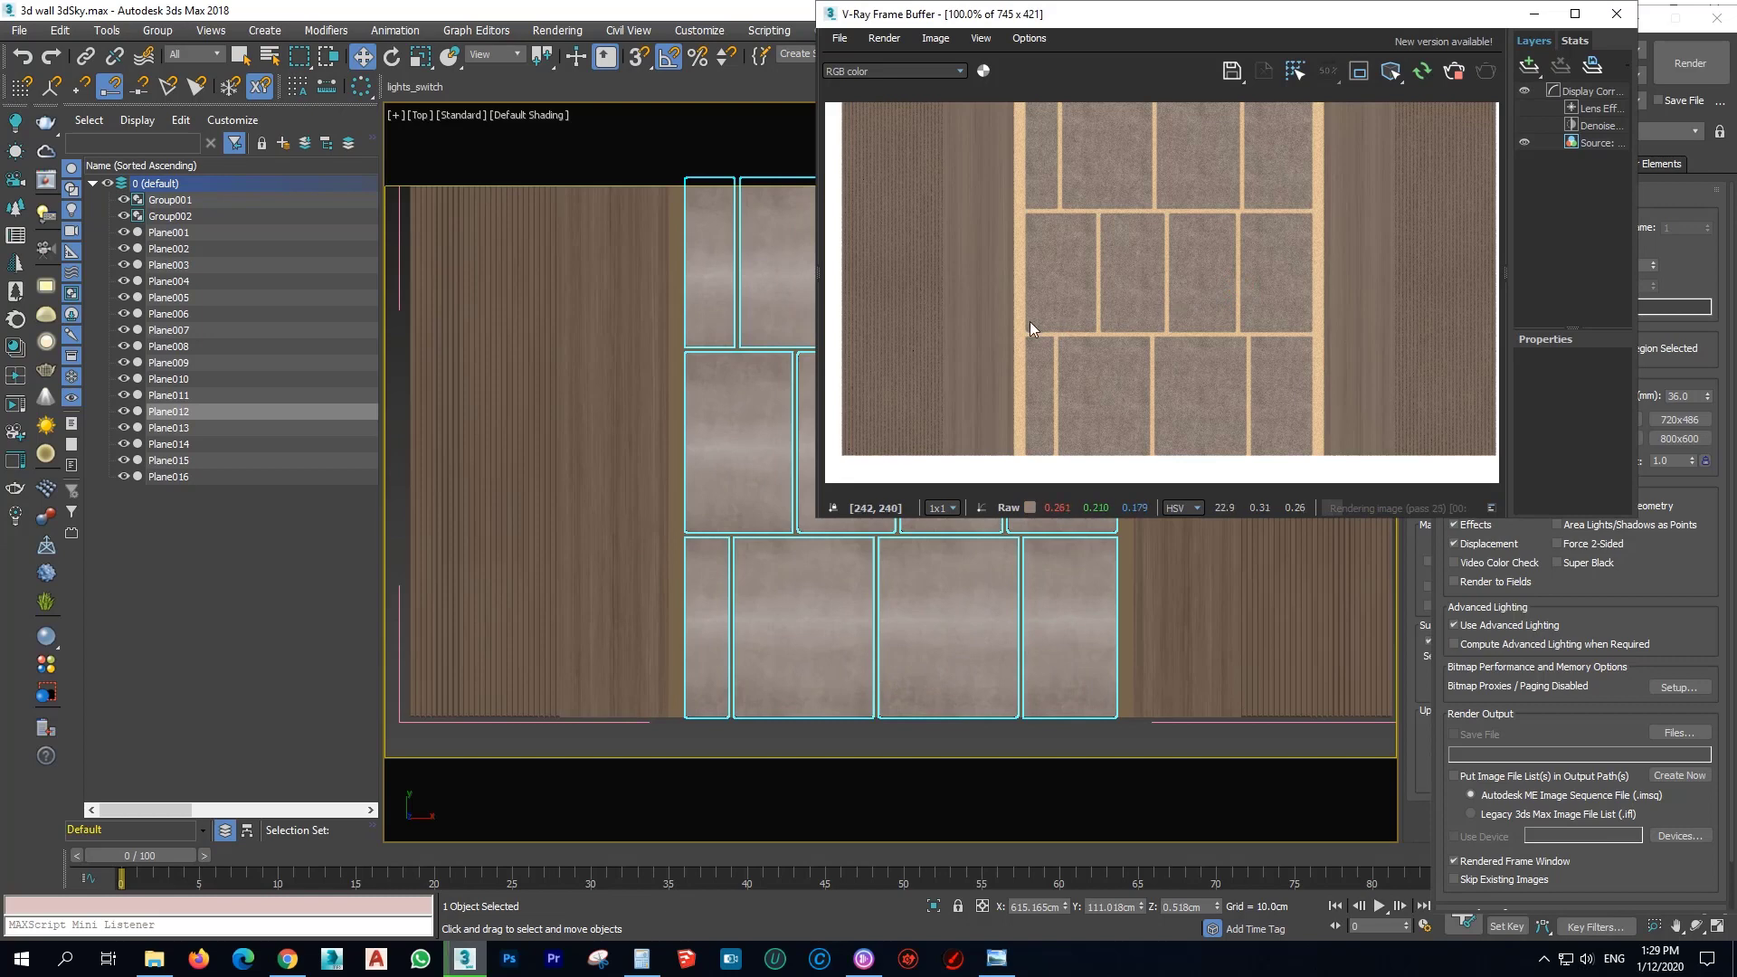
pyautogui.scroll(1, 1027, 326)
pyautogui.scroll(-3, 1127, 199)
pyautogui.scroll(2, 1107, 319)
pyautogui.click(653, 671)
pyautogui.scroll(1, 665, 697)
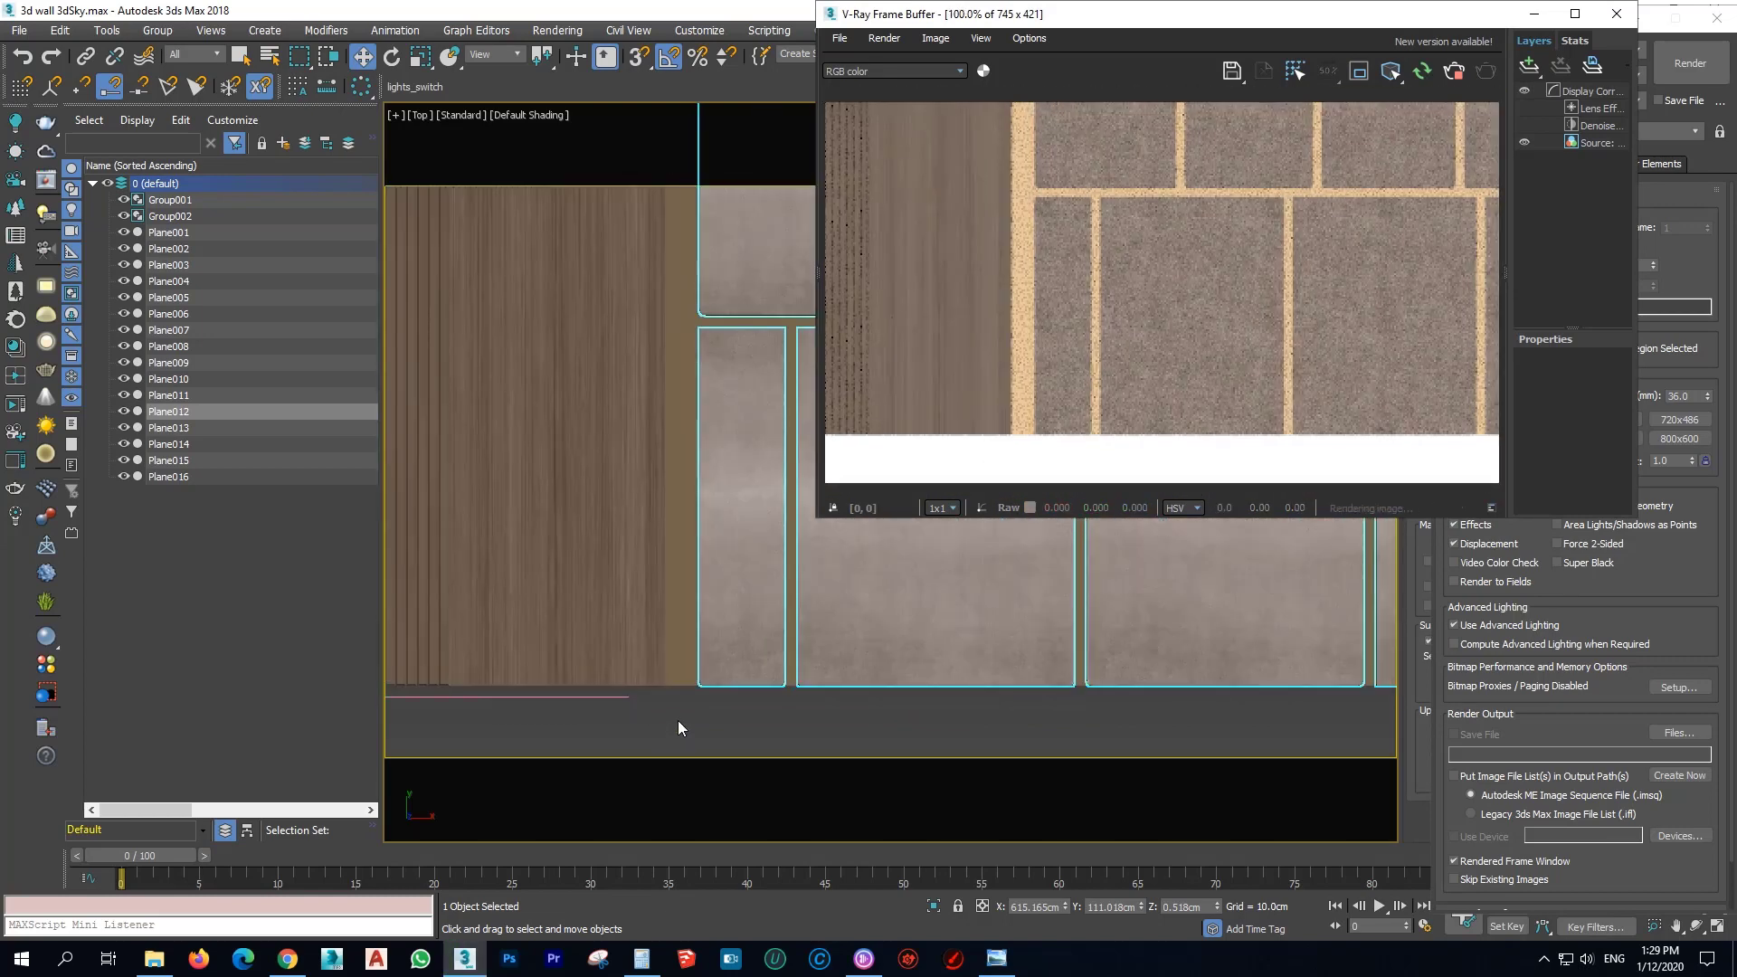
pyautogui.scroll(1, 684, 692)
pyautogui.scroll(-1, 686, 688)
pyautogui.scroll(-2, 688, 688)
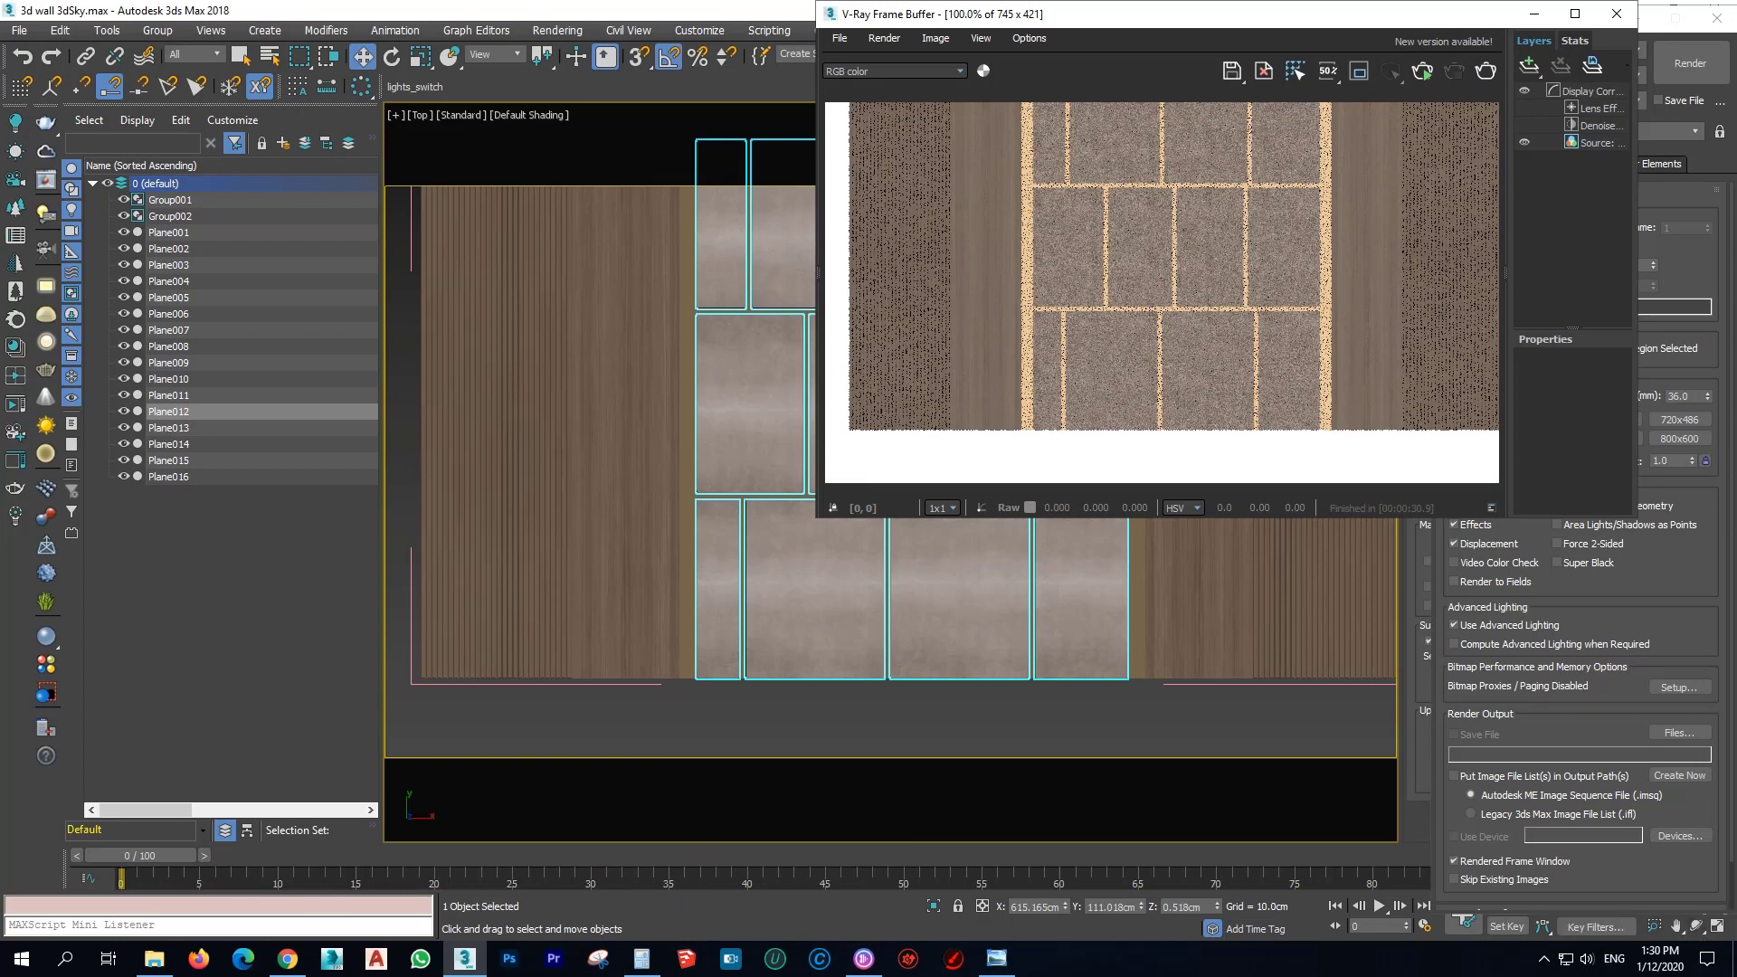
pyautogui.click(1543, 958)
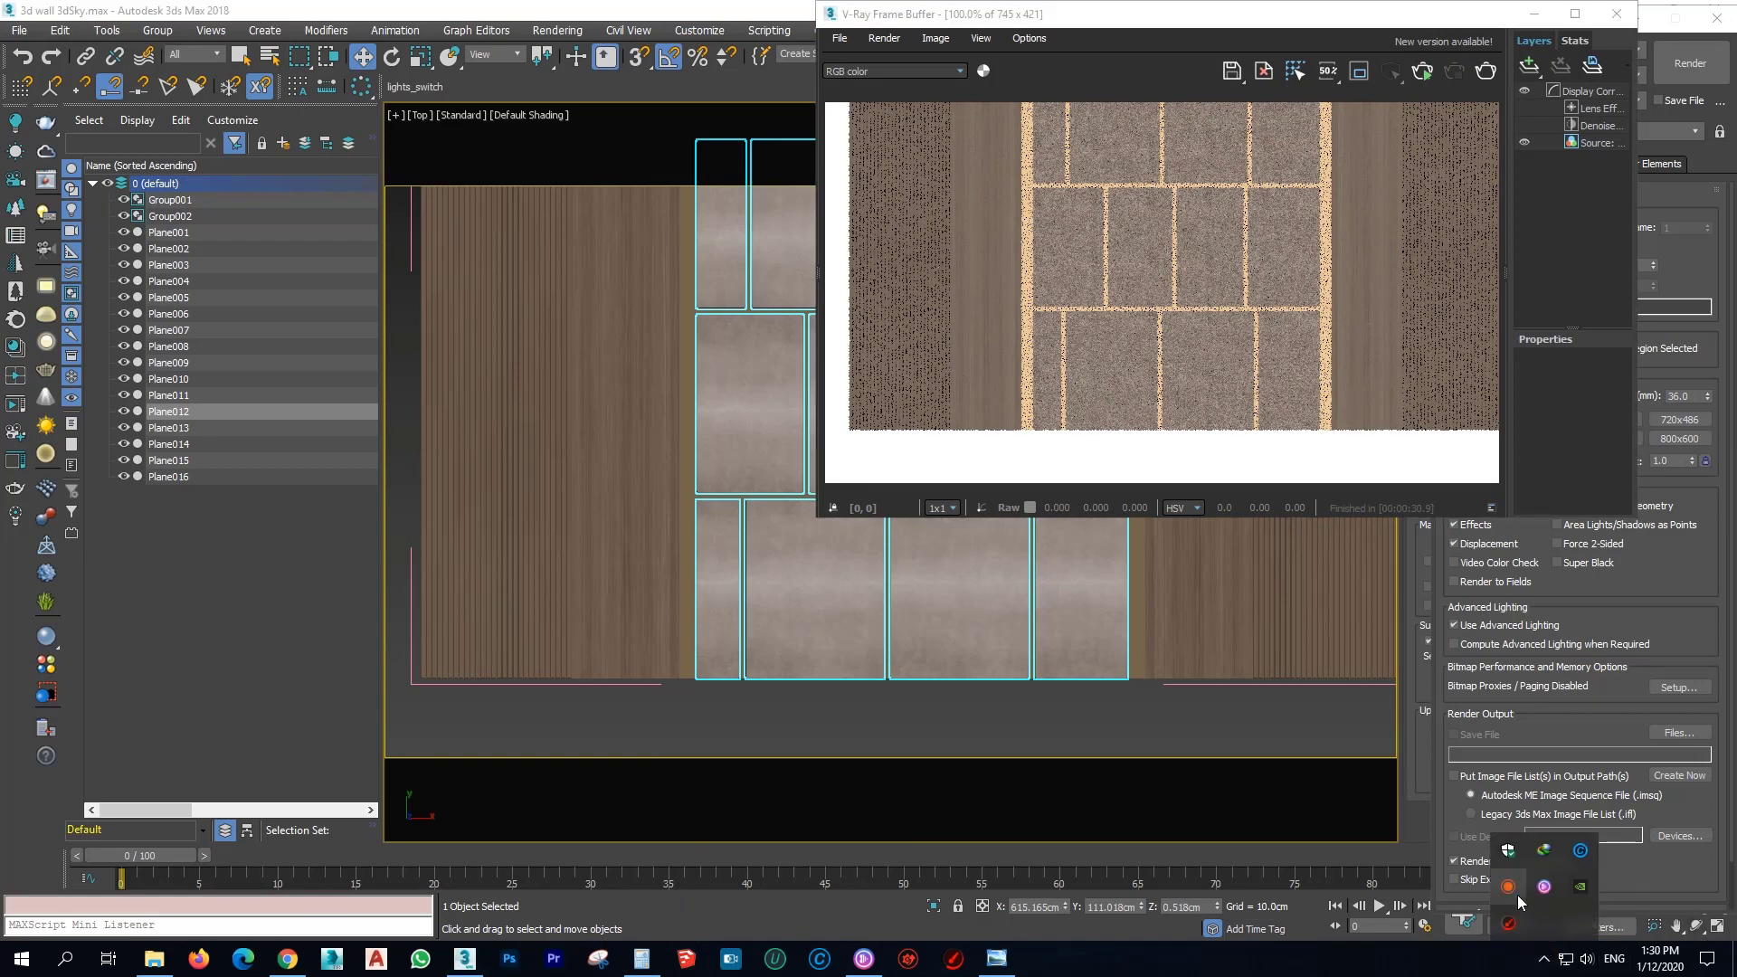